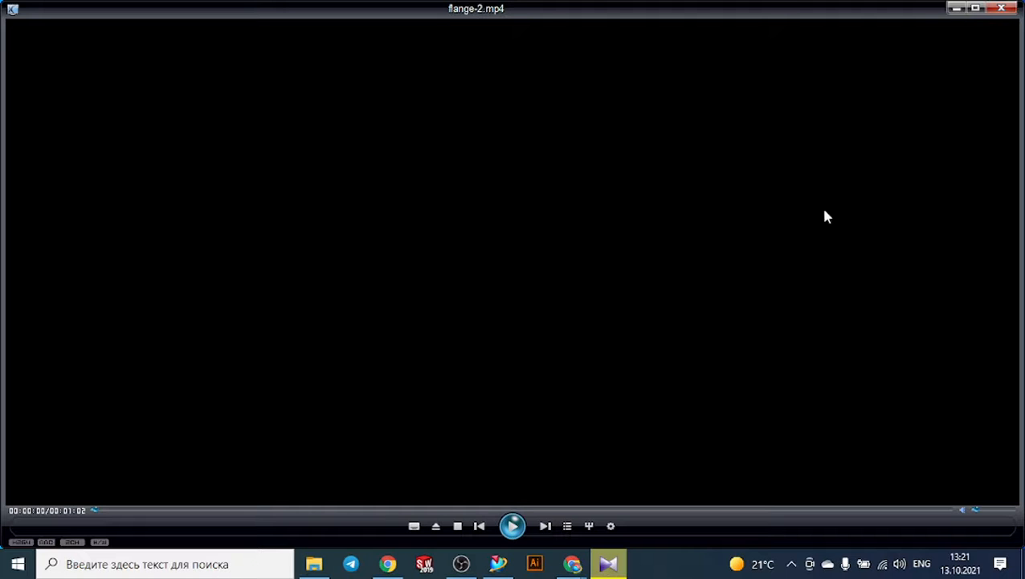
- Close the flange-2.mp4 video and switch to the NX 11 Sheet Metal window
left_click(994, 8)
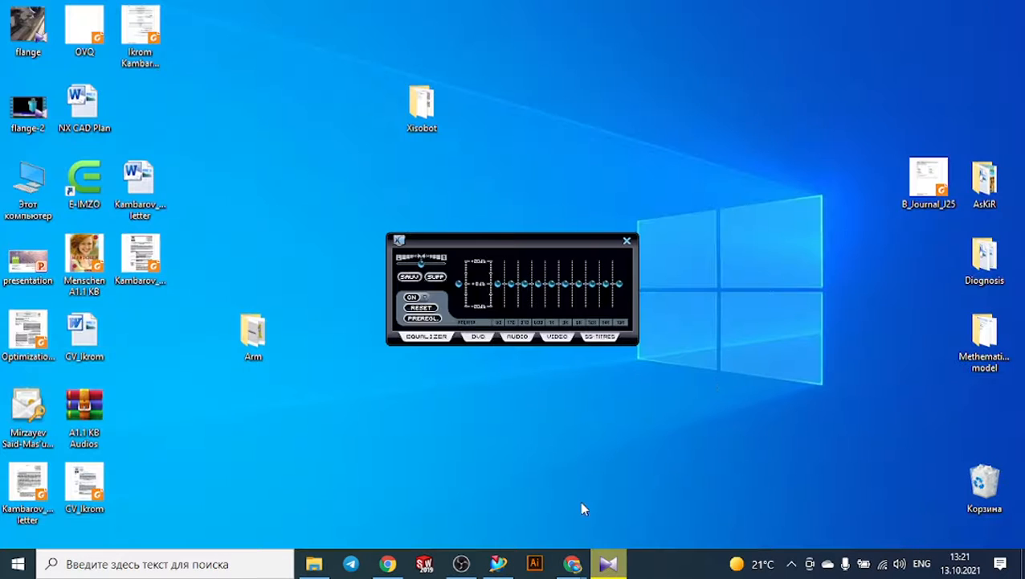
mouse_move(499, 561)
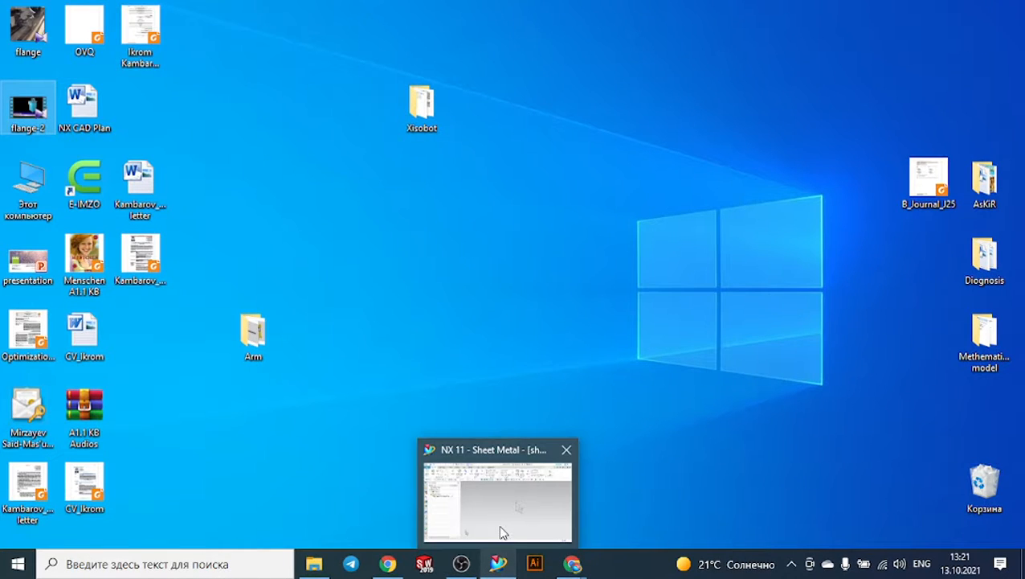
left_click(501, 529)
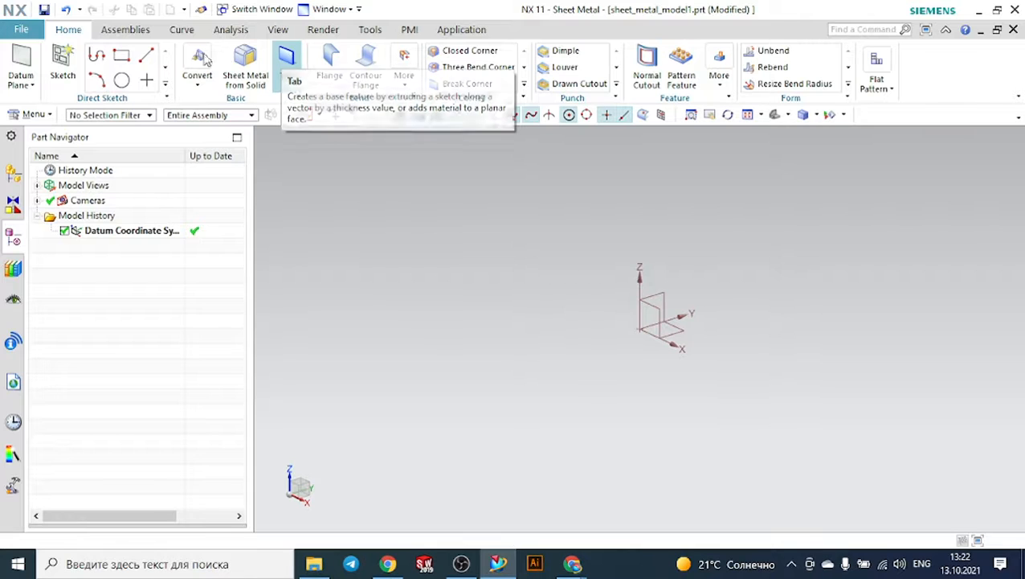
- Create a new sketch of type On Plane on the XY plane of the datum coordinate system
left_click(57, 49)
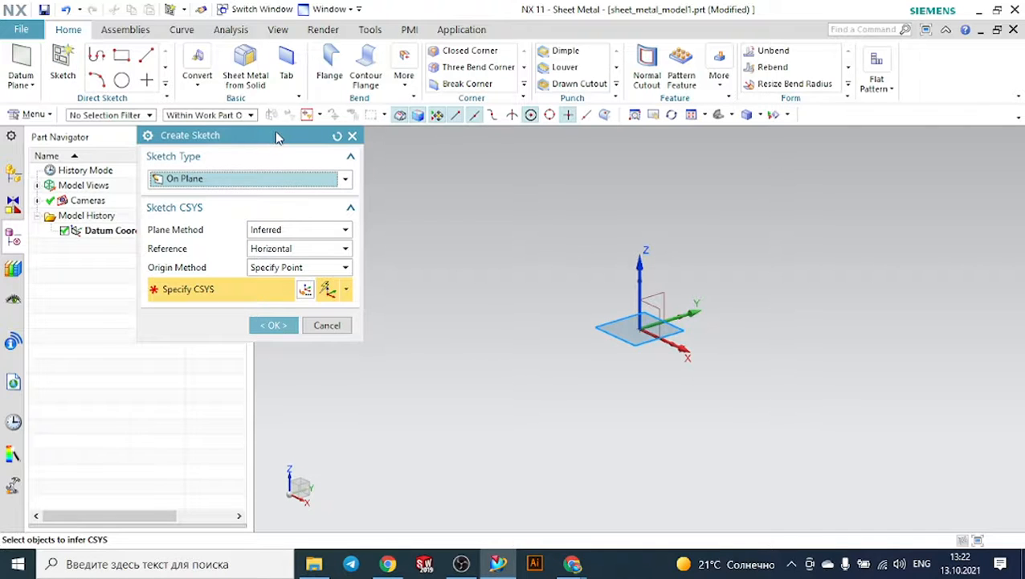
left_click_drag(275, 135, 200, 133)
left_click(113, 181)
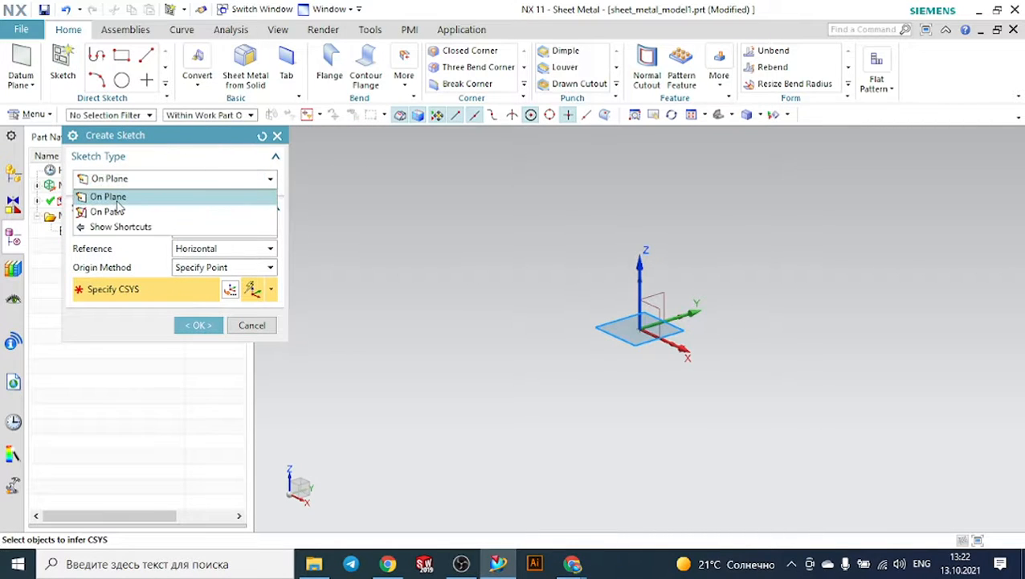
left_click(117, 201)
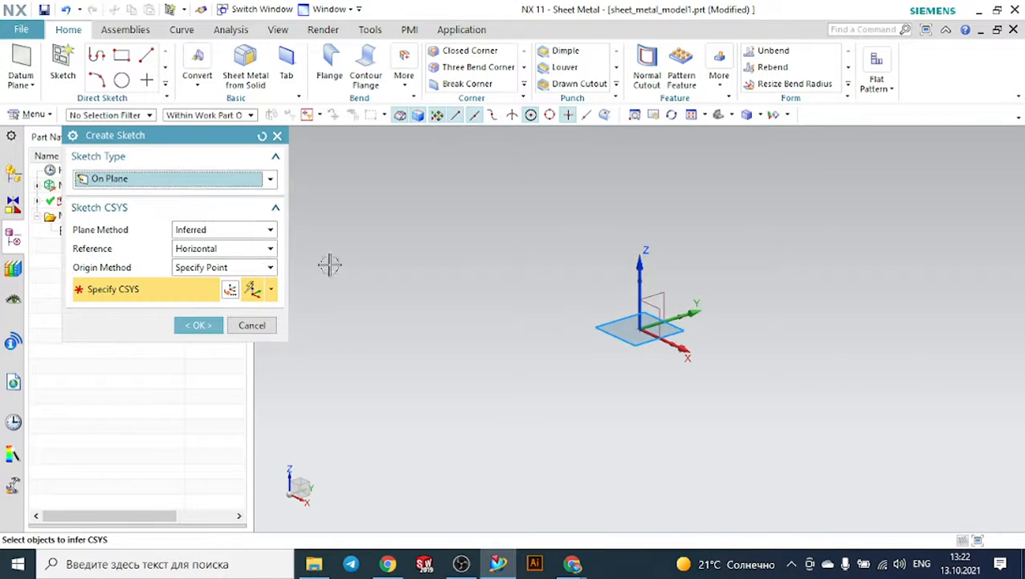
left_click(679, 329)
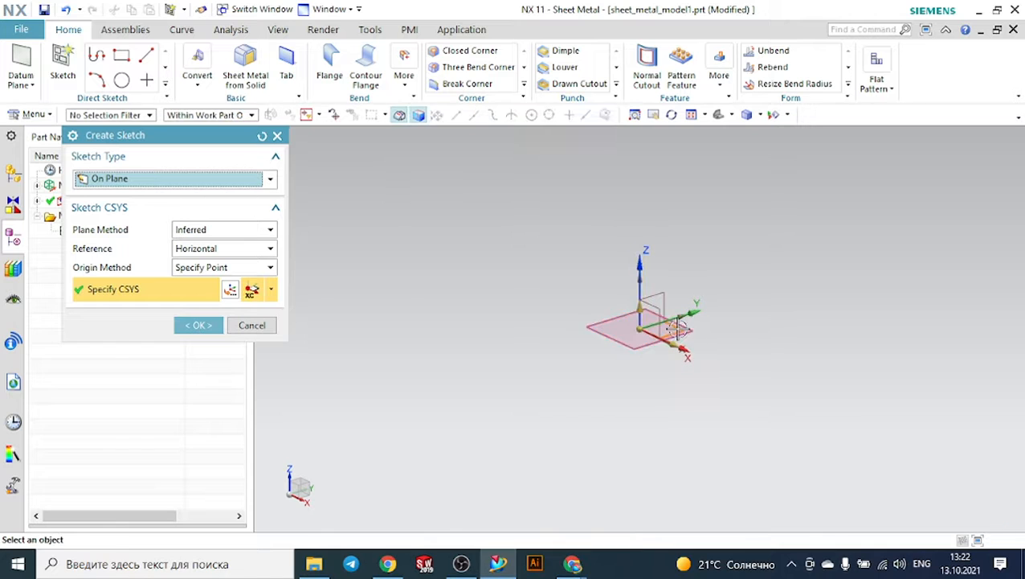
left_click(211, 324)
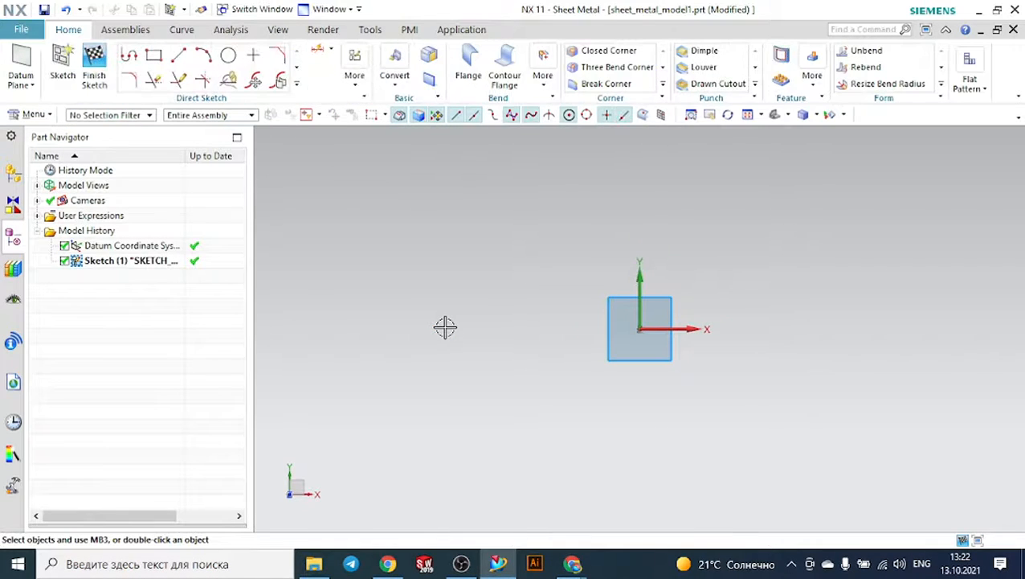
- Sketch a two-point rectangle about 165 mm wide and 106 mm high enclosing the origin, and finish the sketch
left_click(155, 57)
left_click(507, 243)
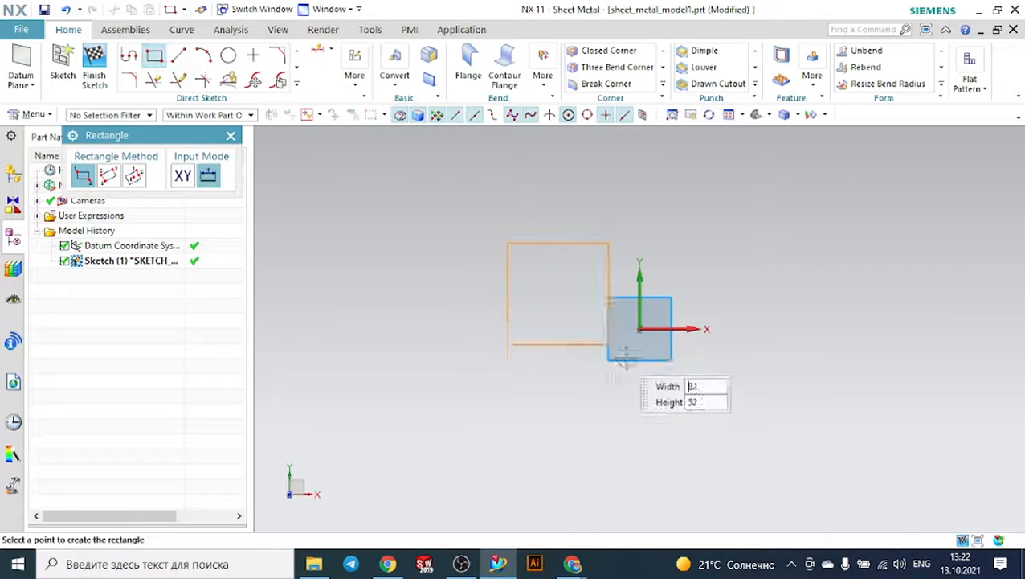
left_click(827, 448)
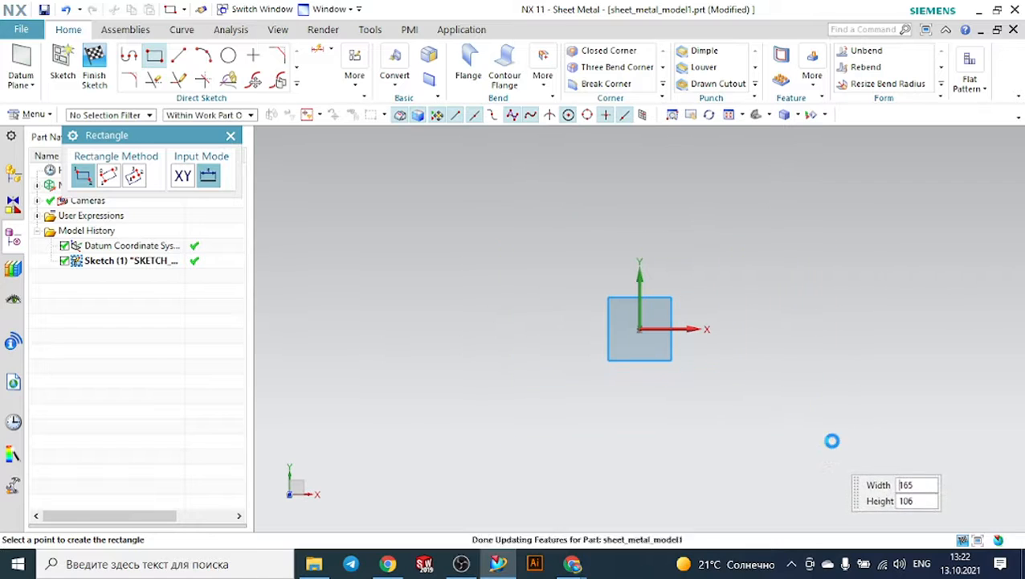
left_click(232, 136)
left_click(95, 60)
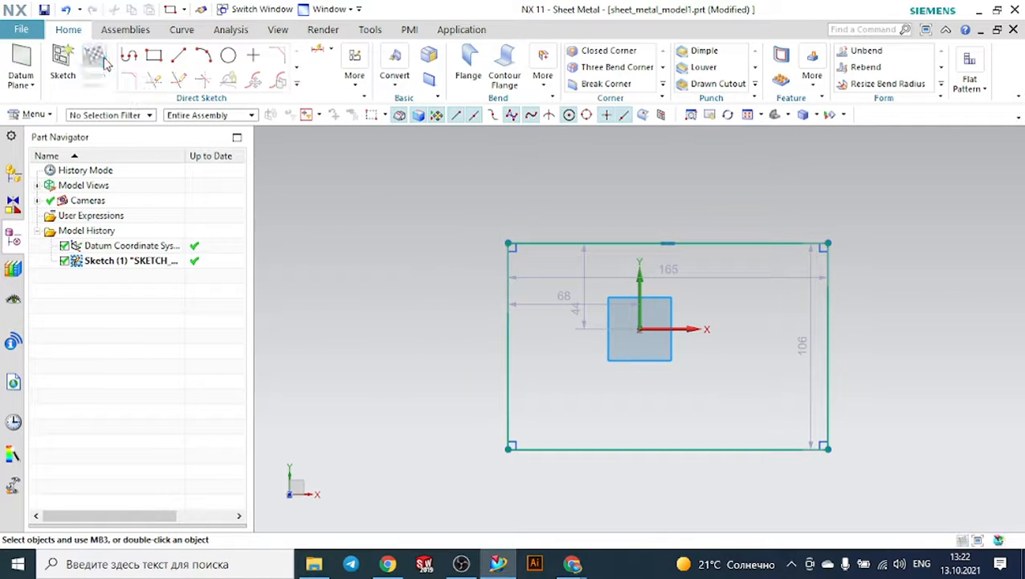
- Create a Base tab with a thickness of 2 mm from the rectangle sketch
middle_click_drag(413, 267, 414, 219)
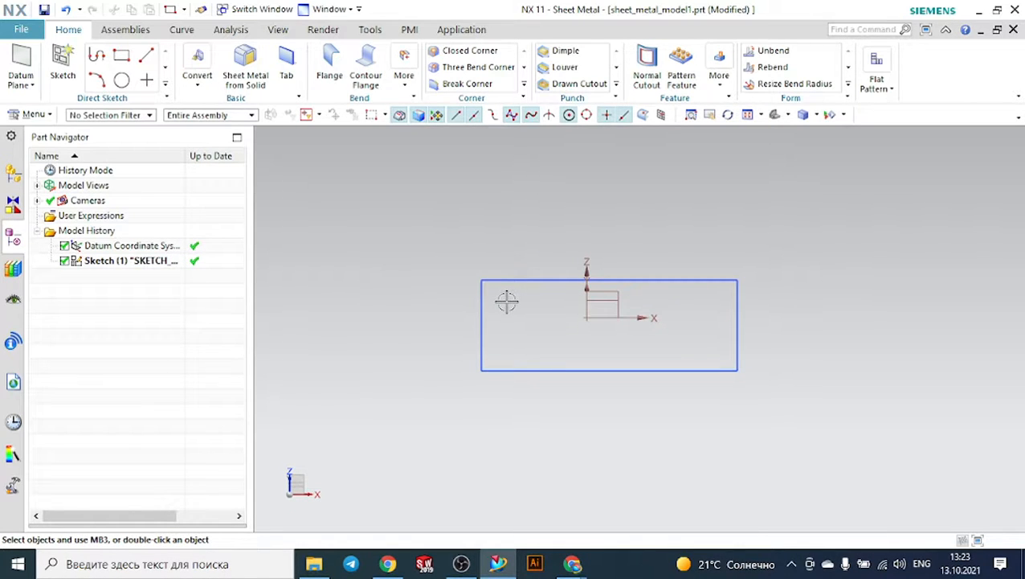
left_click(288, 58)
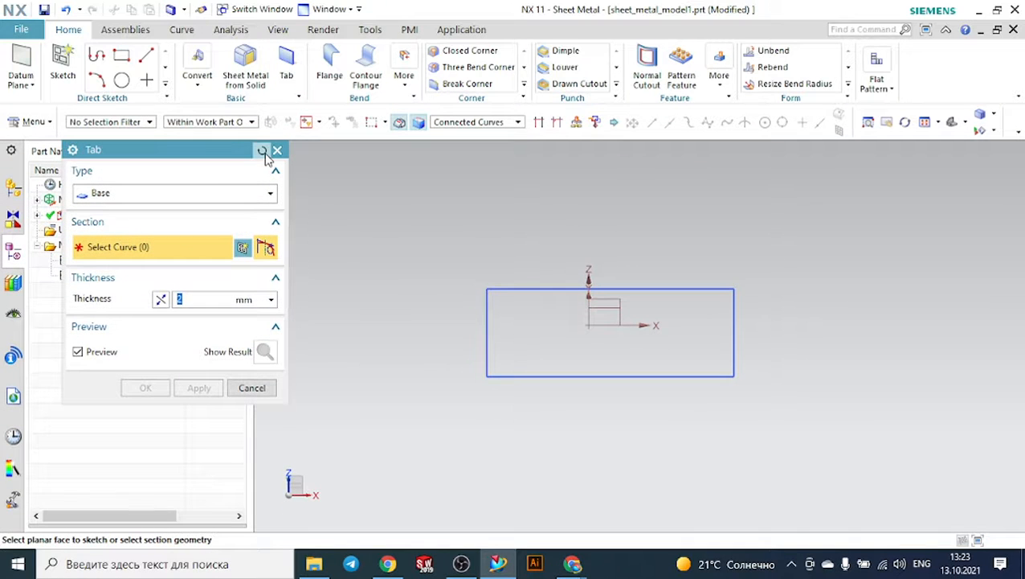
left_click(189, 193)
left_click(135, 211)
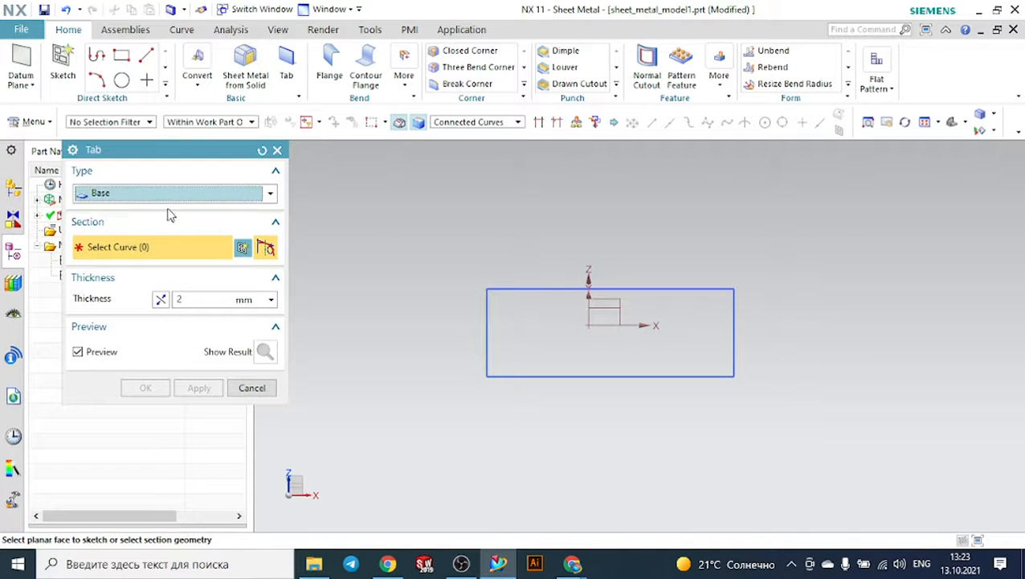
scroll(589, 264, "up", 2)
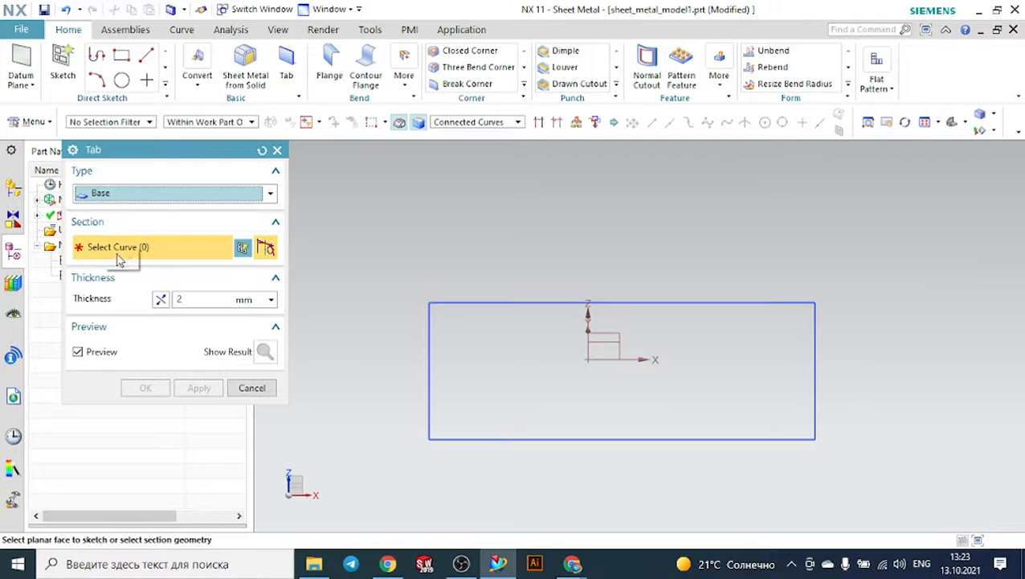
left_click(462, 301)
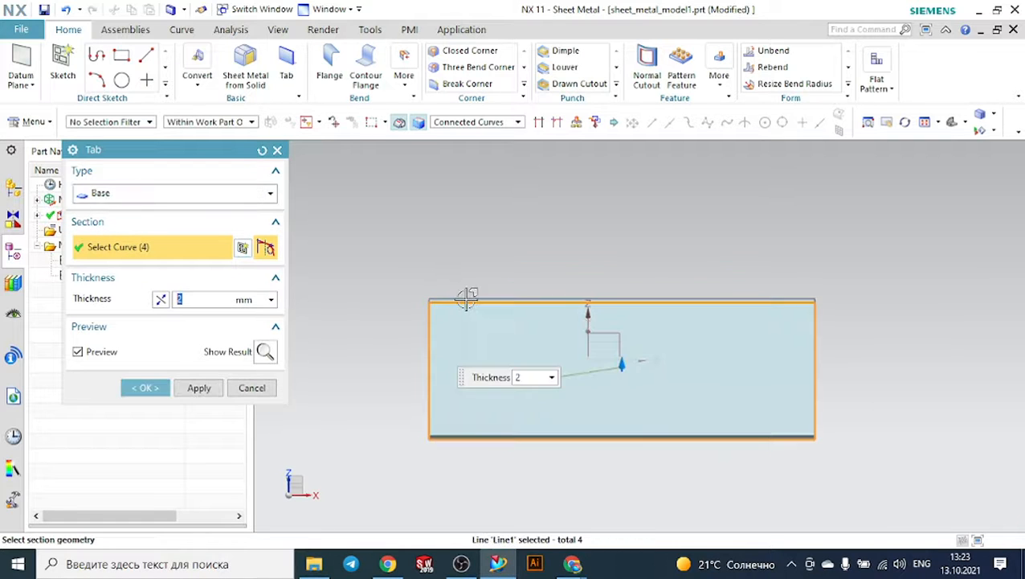
middle_click_drag(856, 421, 870, 403)
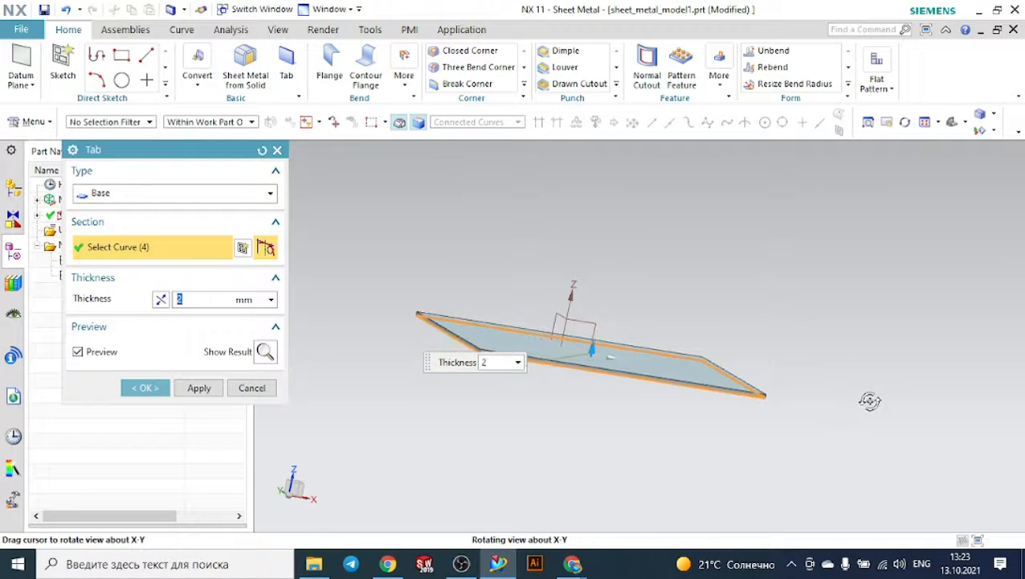
scroll(595, 314, "up", 3)
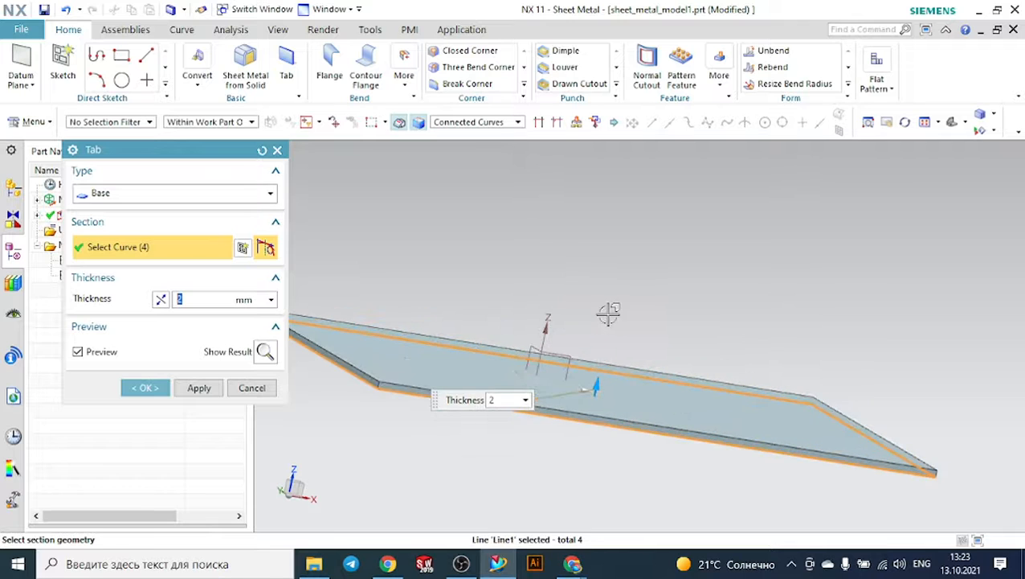
middle_click_drag(606, 313, 591, 312)
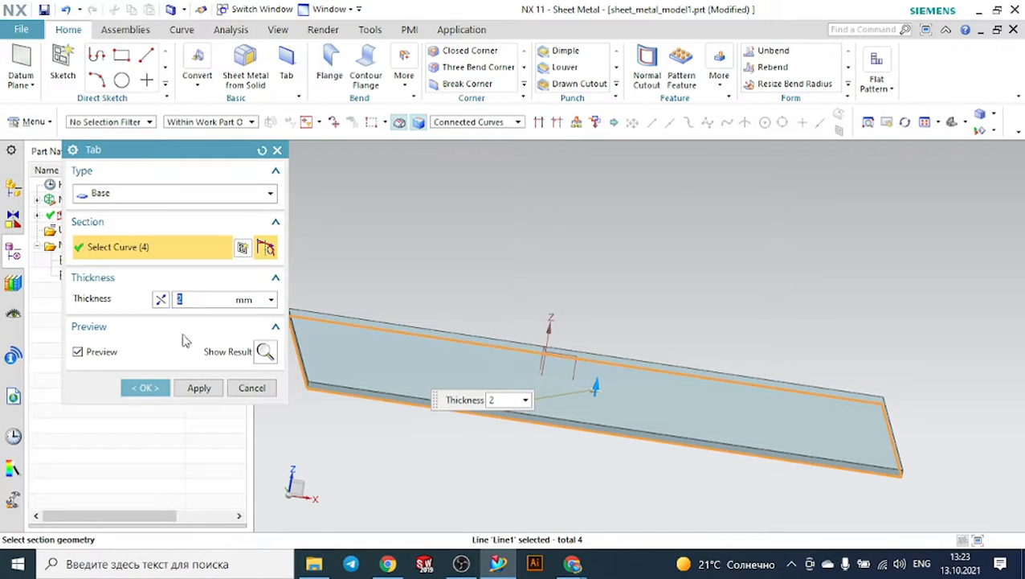
left_click(145, 388)
scroll(554, 345, "down", 3)
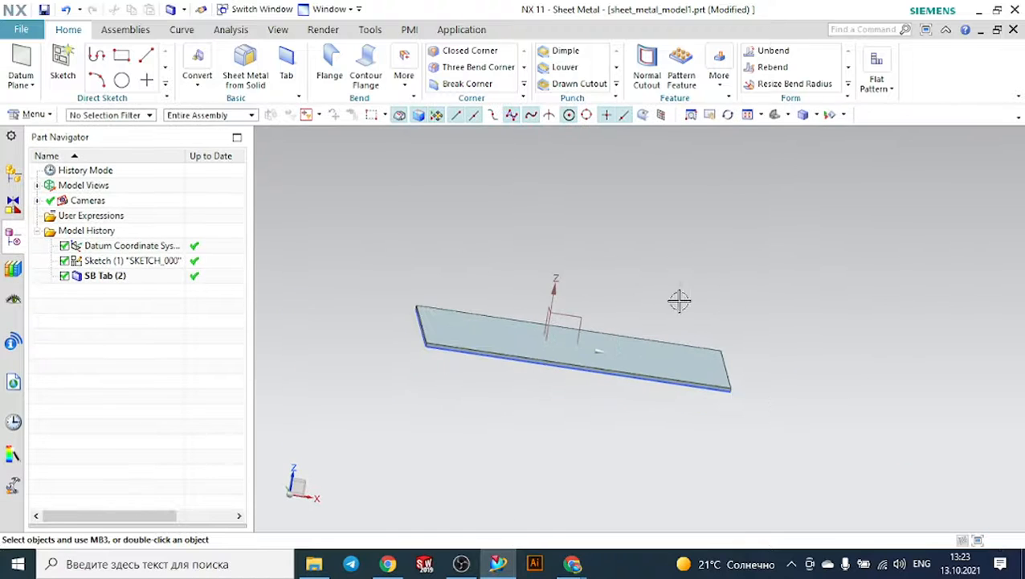
- Start a Flange with the Full width option on the short edge at the positive X end of the tab
middle_click_drag(772, 304, 741, 327)
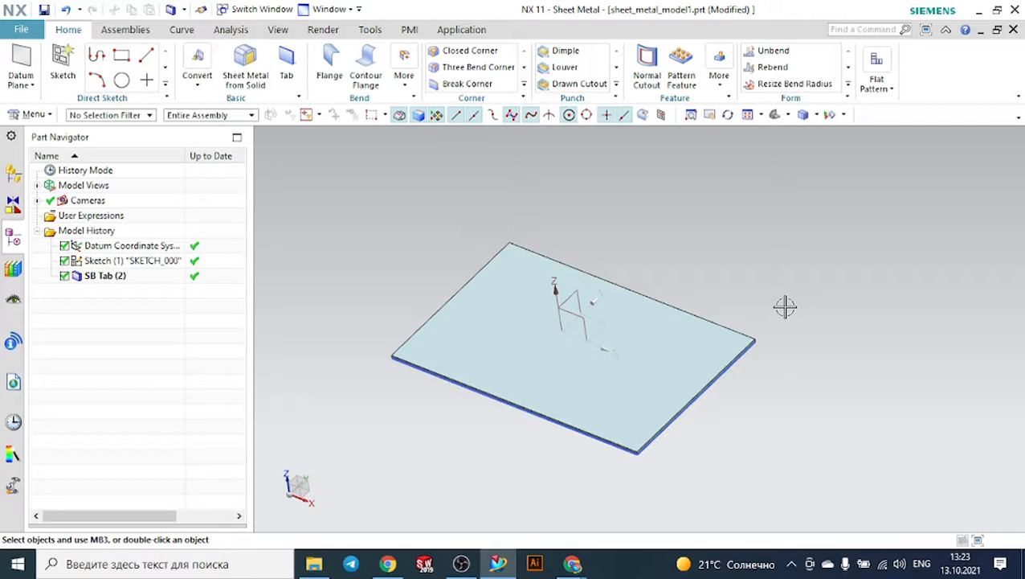
scroll(587, 241, "down", 3)
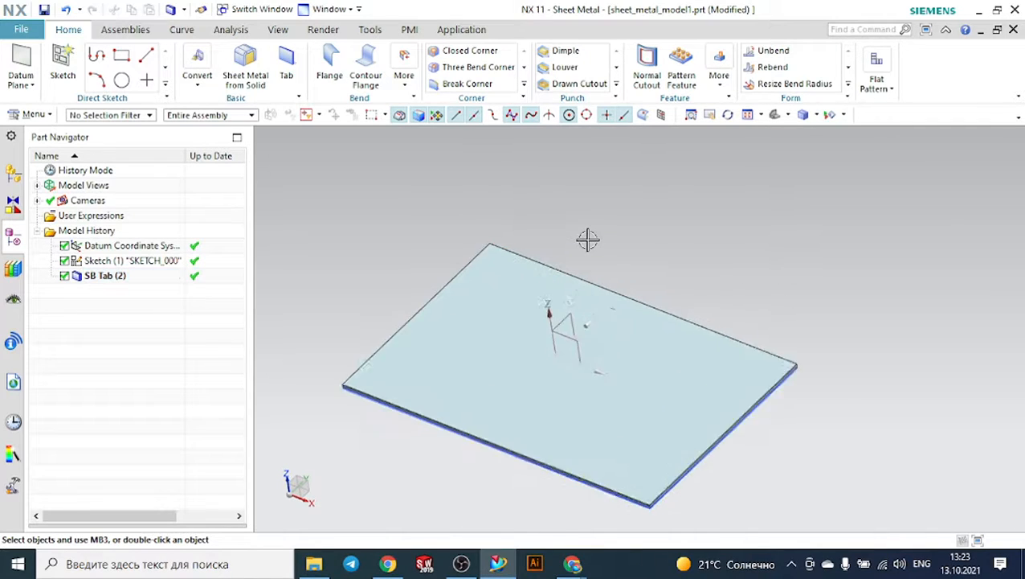
left_click(327, 58)
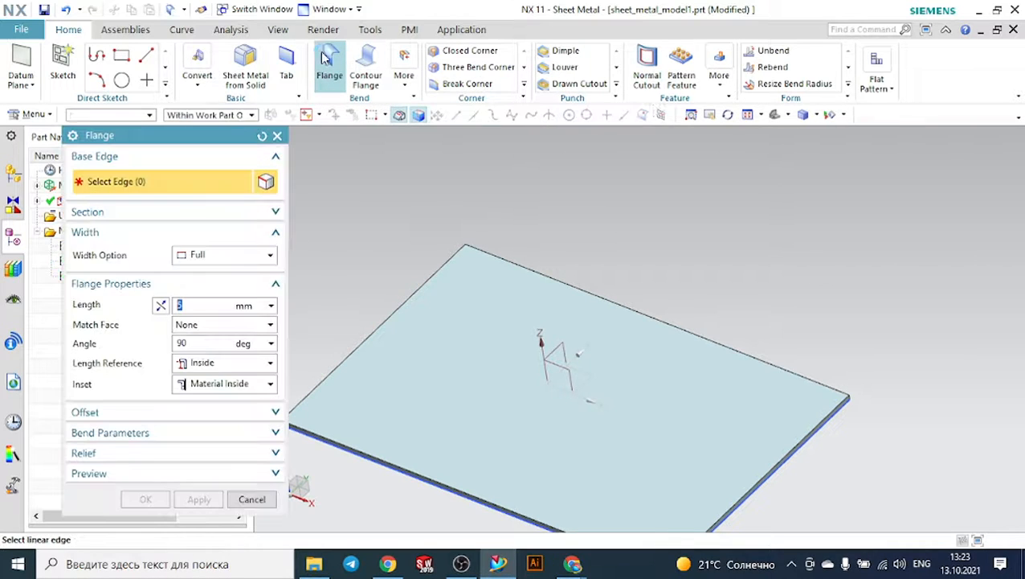
scroll(775, 171, "up", 1)
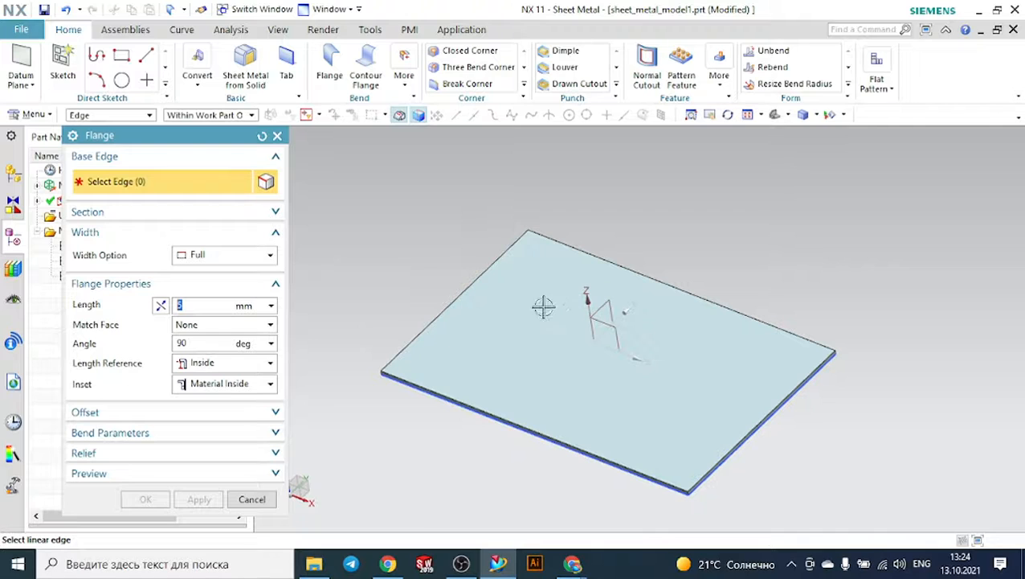
left_click(213, 255)
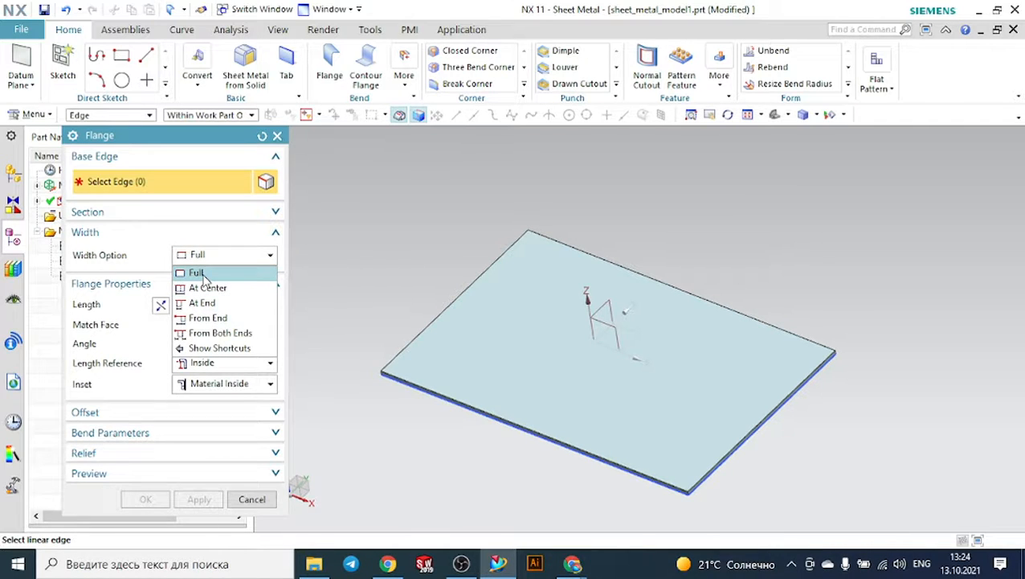
left_click(199, 273)
scroll(746, 291, "up", 4)
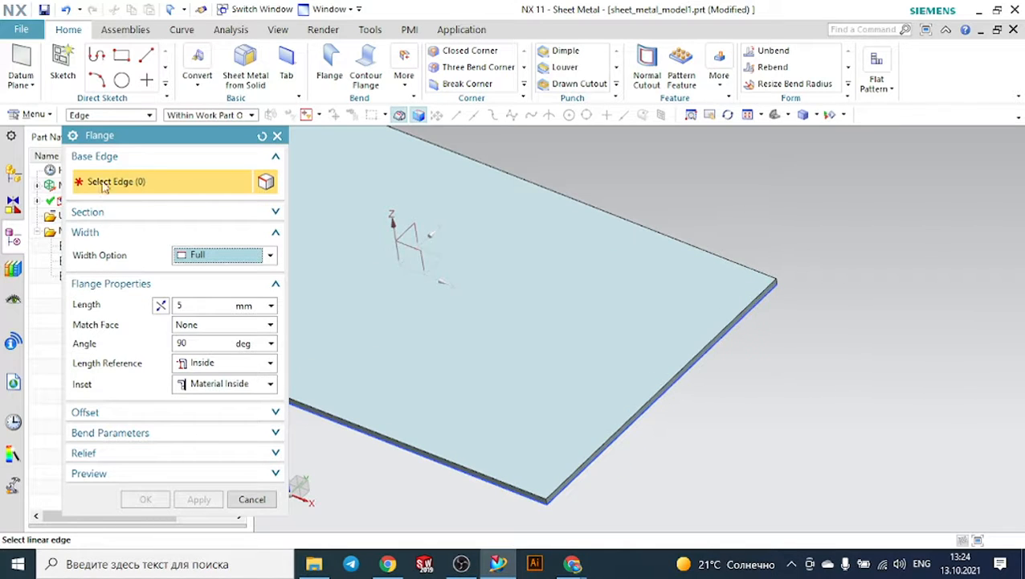
left_click(681, 364)
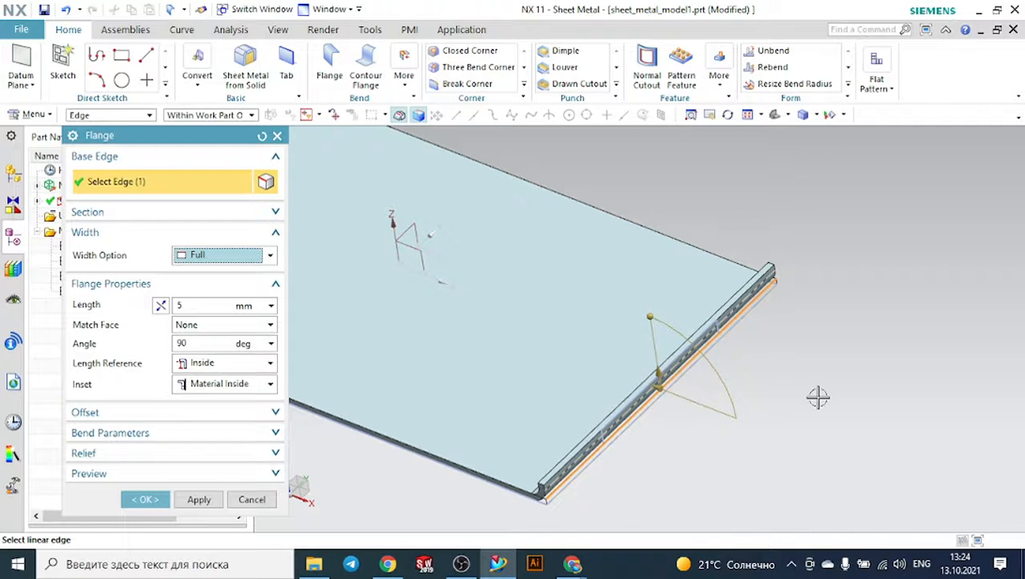
- Set the flange's length to 50 mm
middle_click_drag(817, 399, 847, 371)
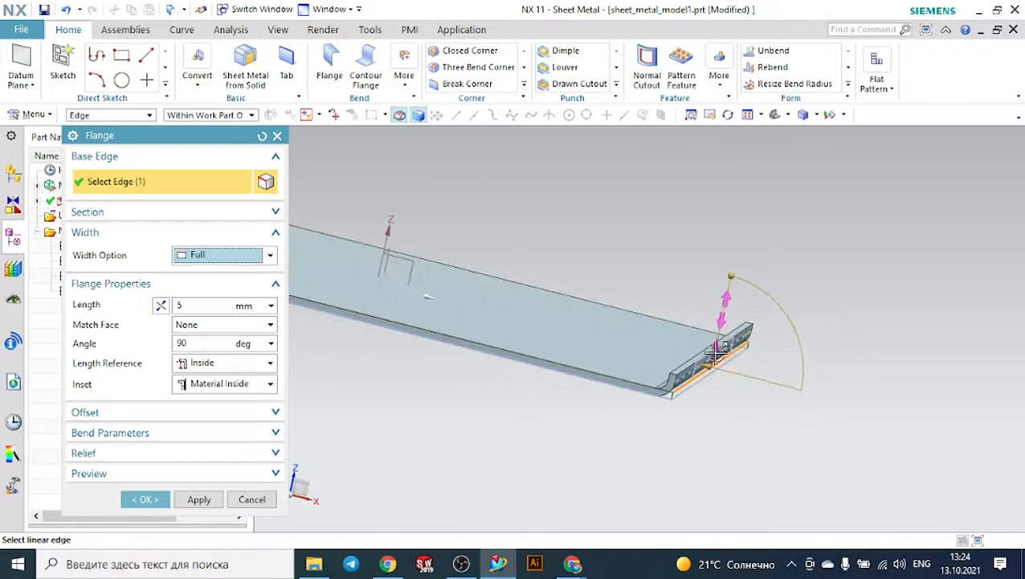
left_click_drag(715, 328, 728, 153)
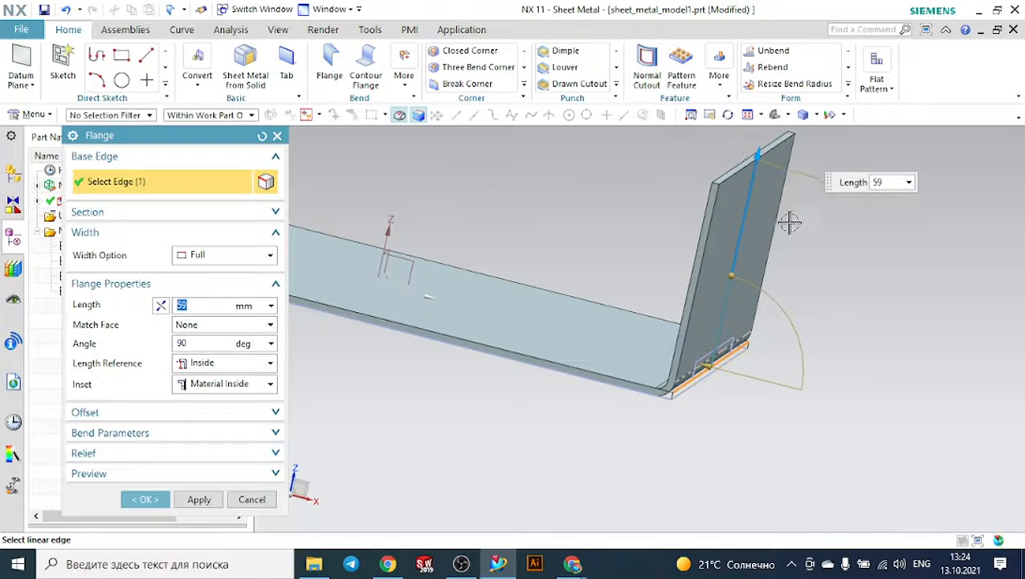
scroll(836, 304, "down", 3)
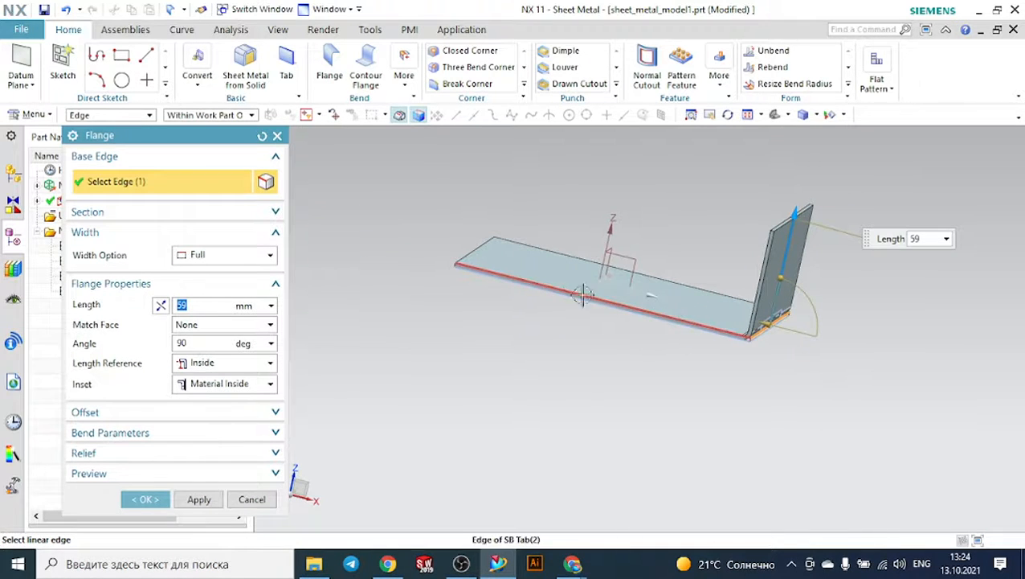
scroll(810, 267, "up", 1)
scroll(776, 241, "up", 1)
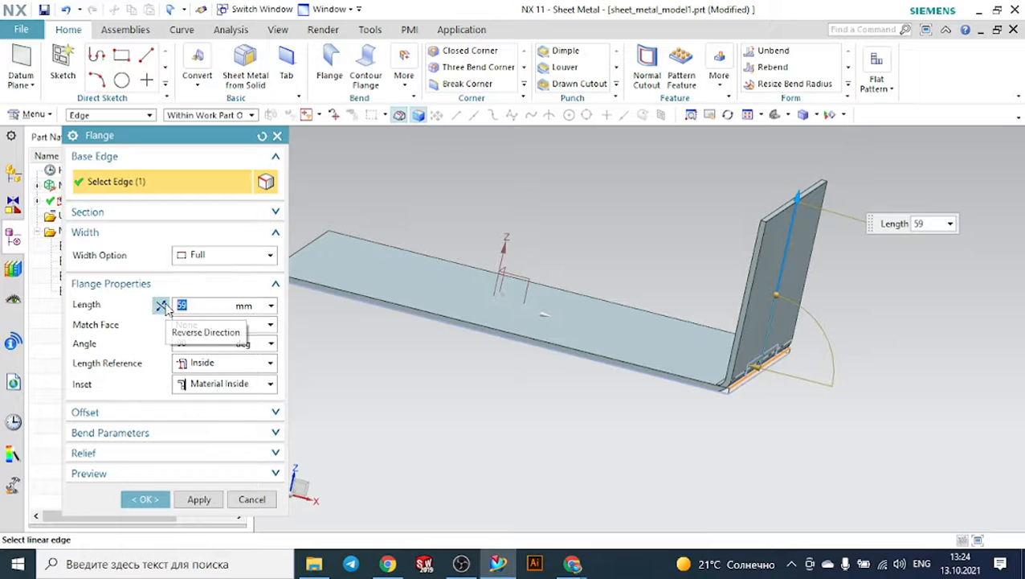
type("50")
key("Return")
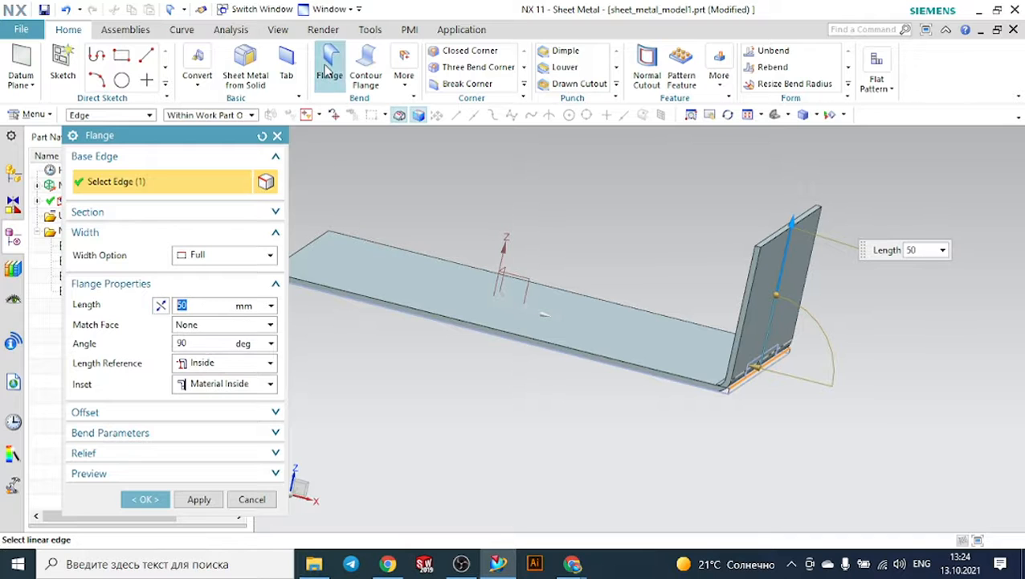
middle_click_drag(625, 229, 689, 246)
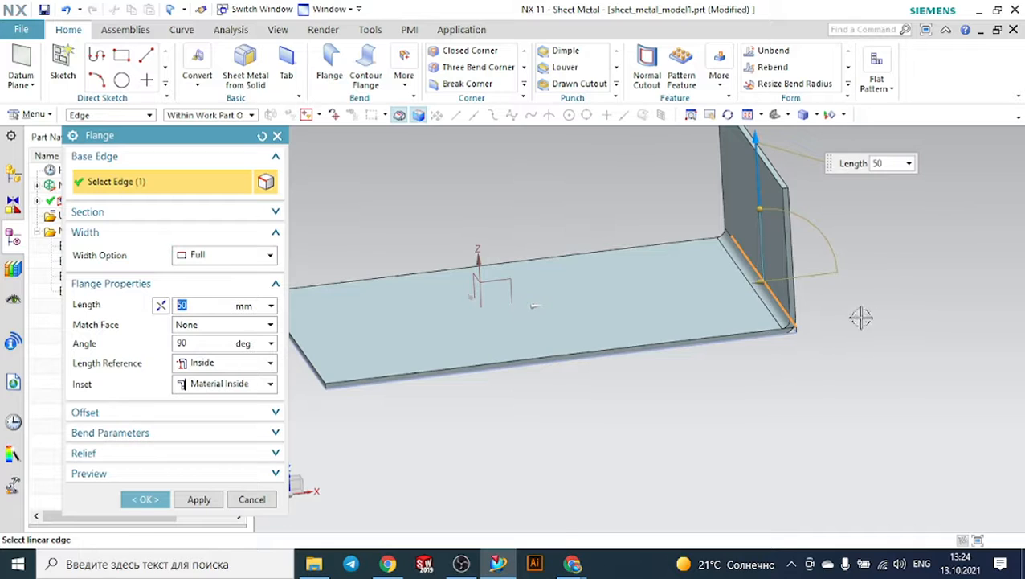
middle_click_drag(860, 316, 904, 338)
left_click(776, 115)
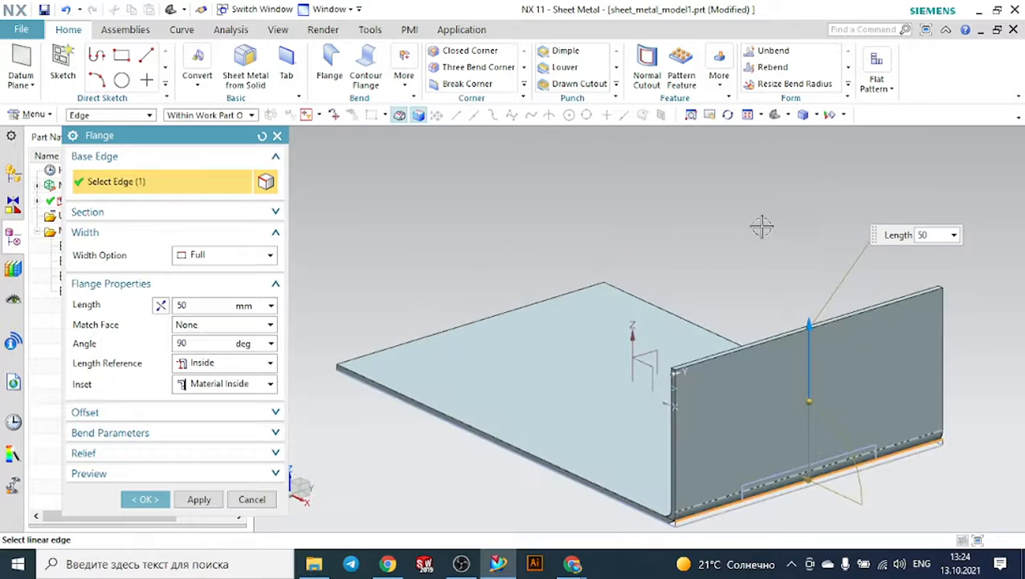
middle_click_drag(531, 247, 627, 246)
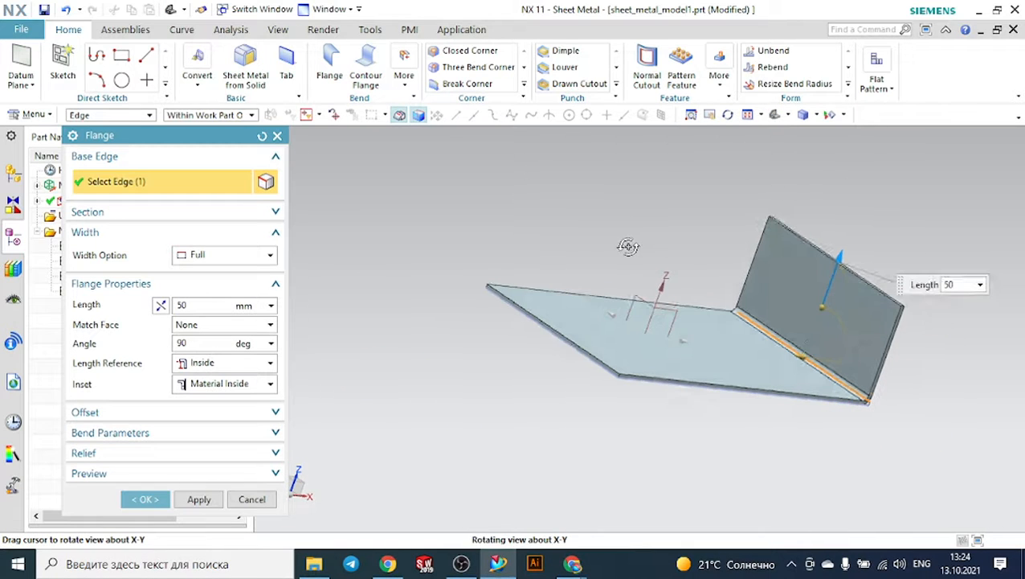
- Set the flange's width option to At Center with a width of 40 mm
left_click(197, 255)
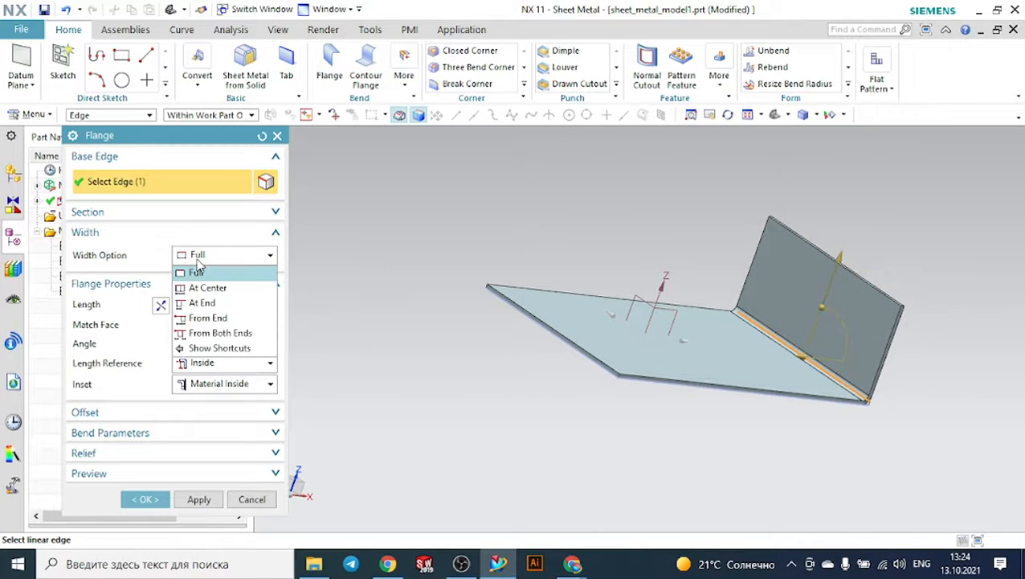
left_click(201, 288)
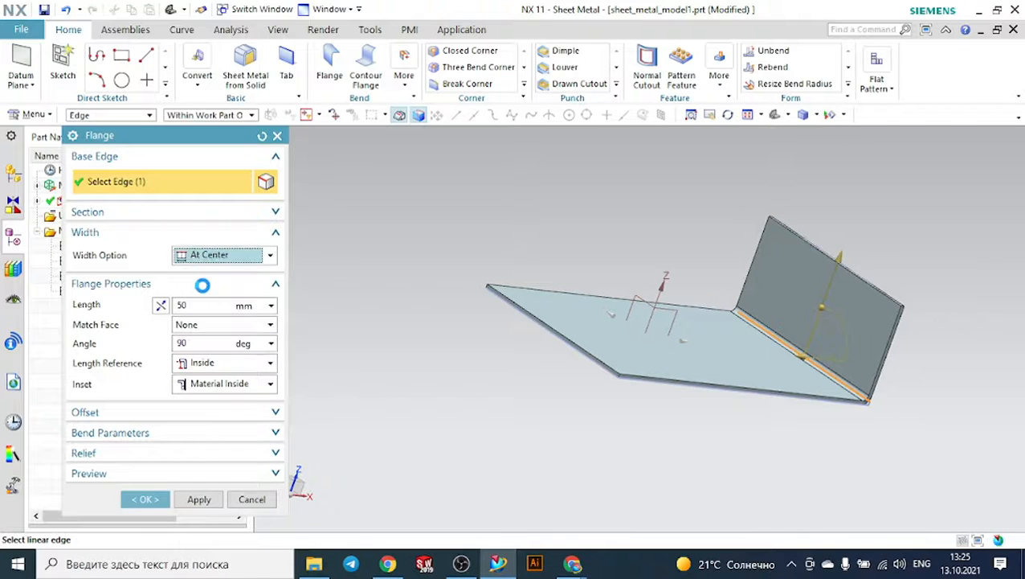
middle_click_drag(910, 338, 849, 341)
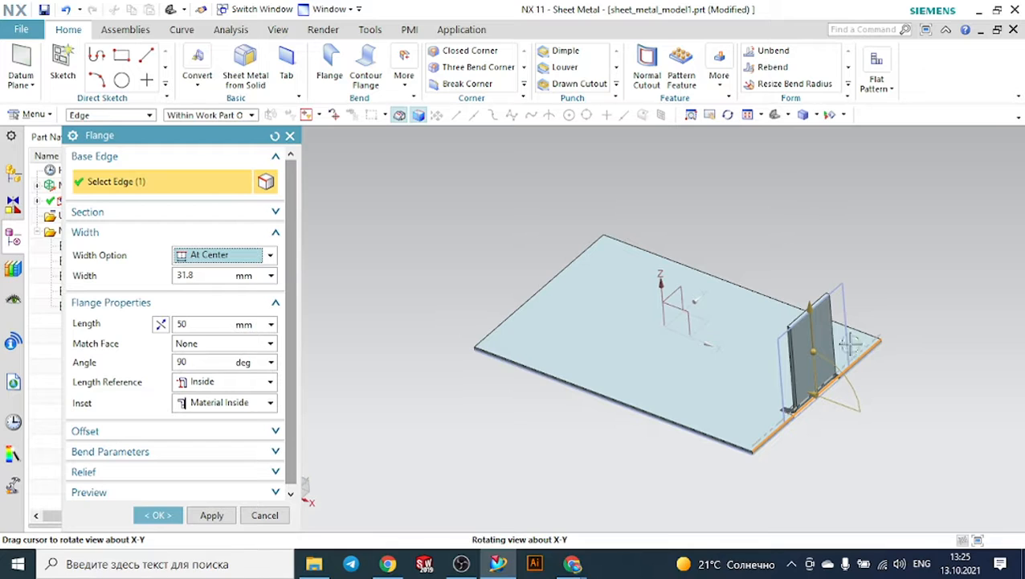
left_click_drag(199, 274, 116, 278)
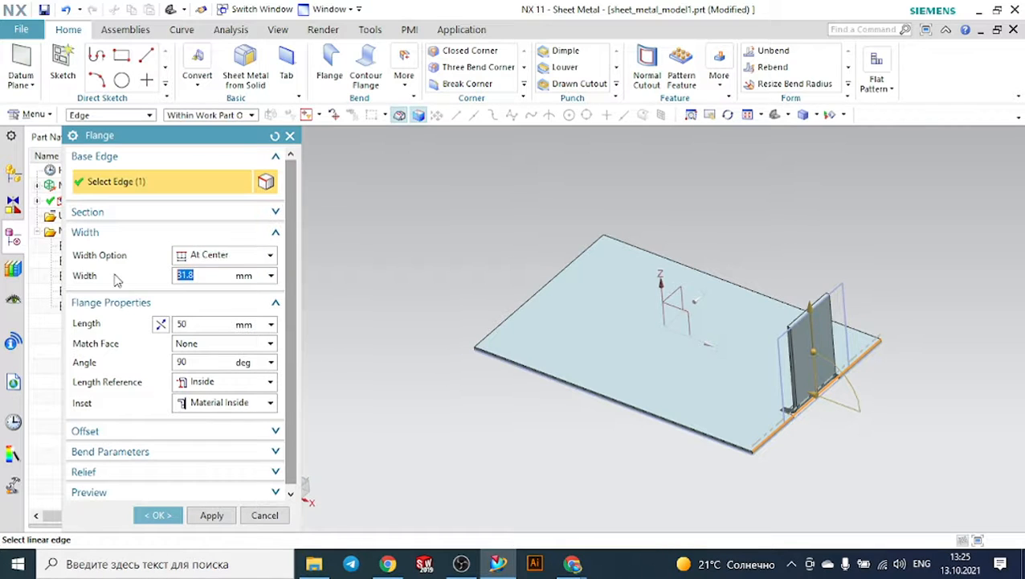
type("40")
key("Return")
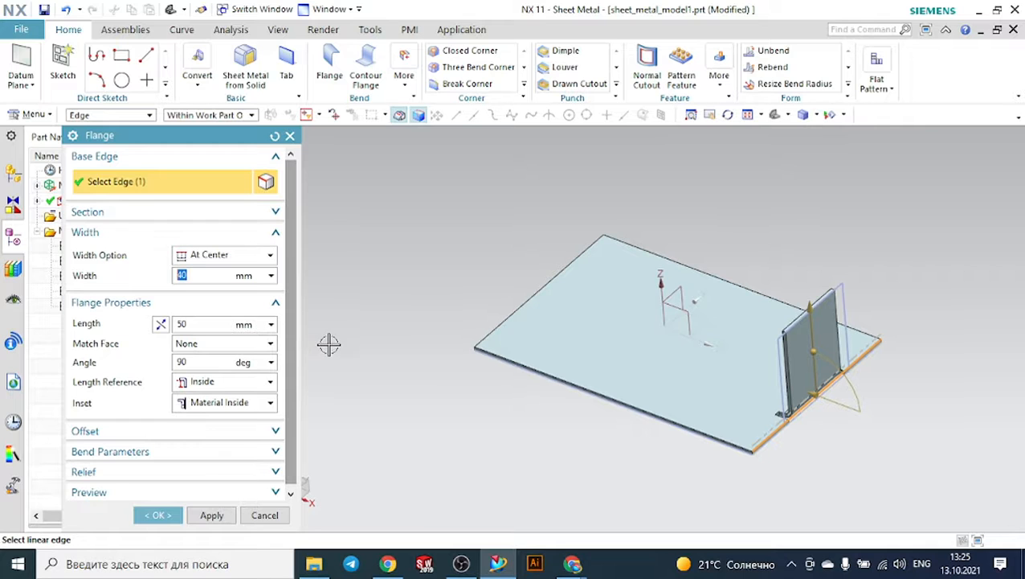
middle_click_drag(361, 329, 415, 319)
middle_click_drag(444, 335, 402, 337)
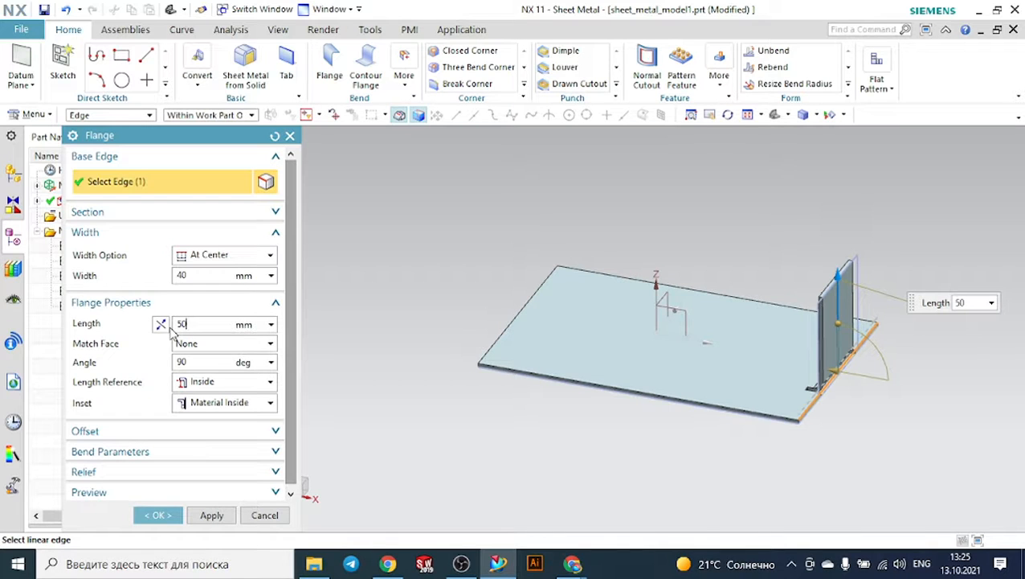
- Reverse the flange's direction to point below the tab, and flip it back to point upward
key("Return")
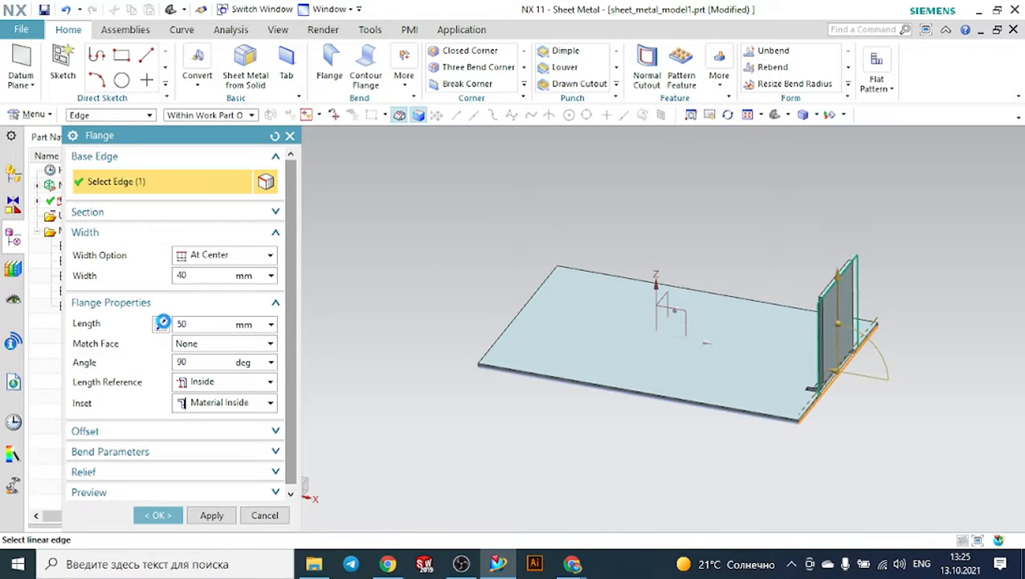
left_click(163, 322)
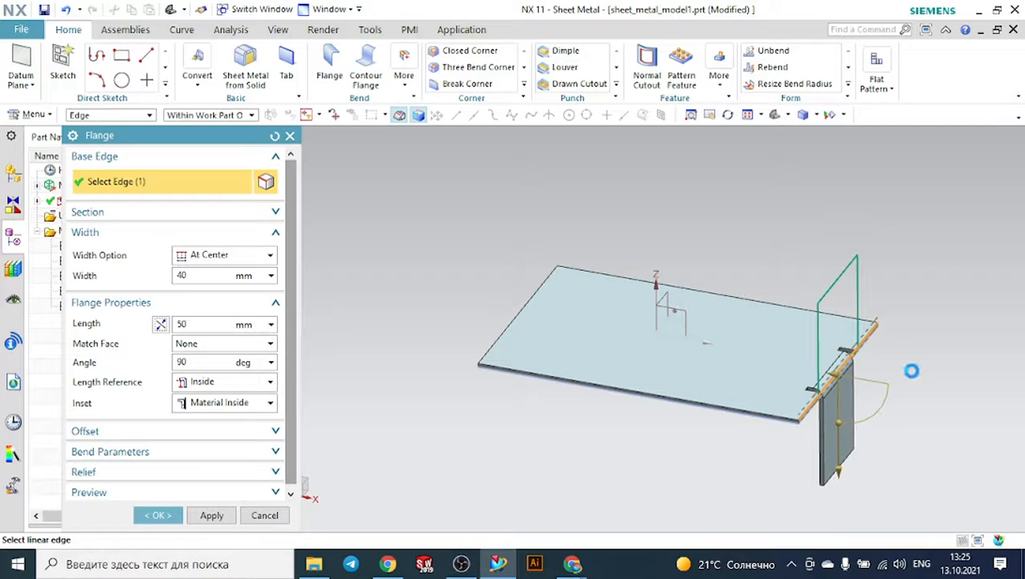
middle_click_drag(888, 350, 845, 357)
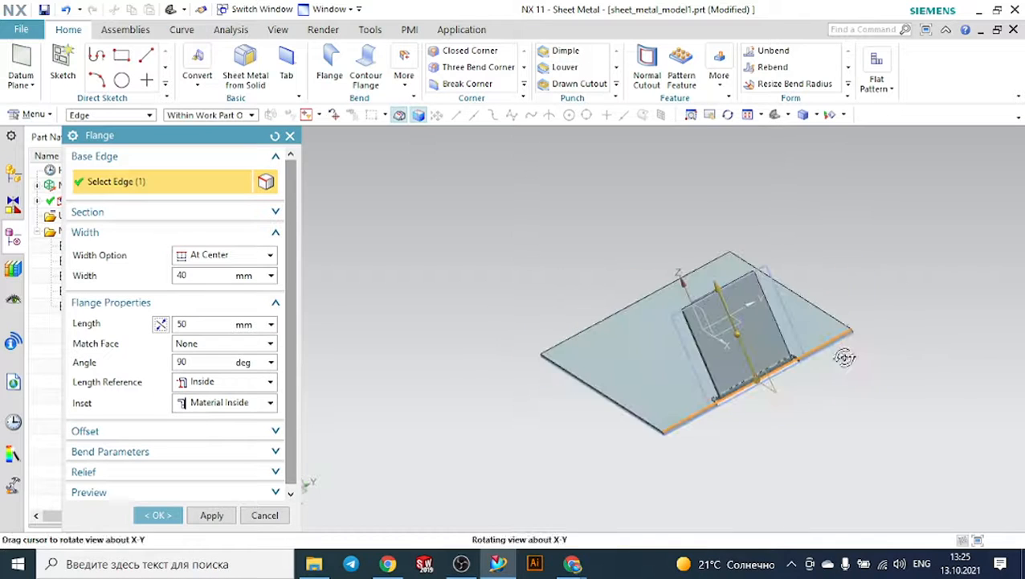
left_click(162, 323)
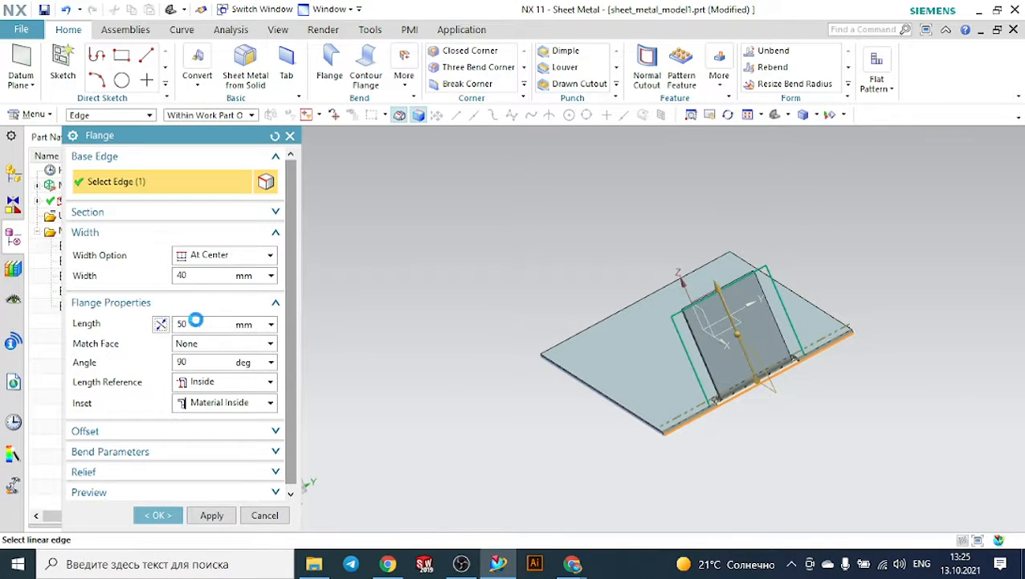
mouse_move(540, 309)
middle_mouse_down()
mouse_move(579, 312)
mouse_move(510, 305)
mouse_move(526, 322)
middle_mouse_up()
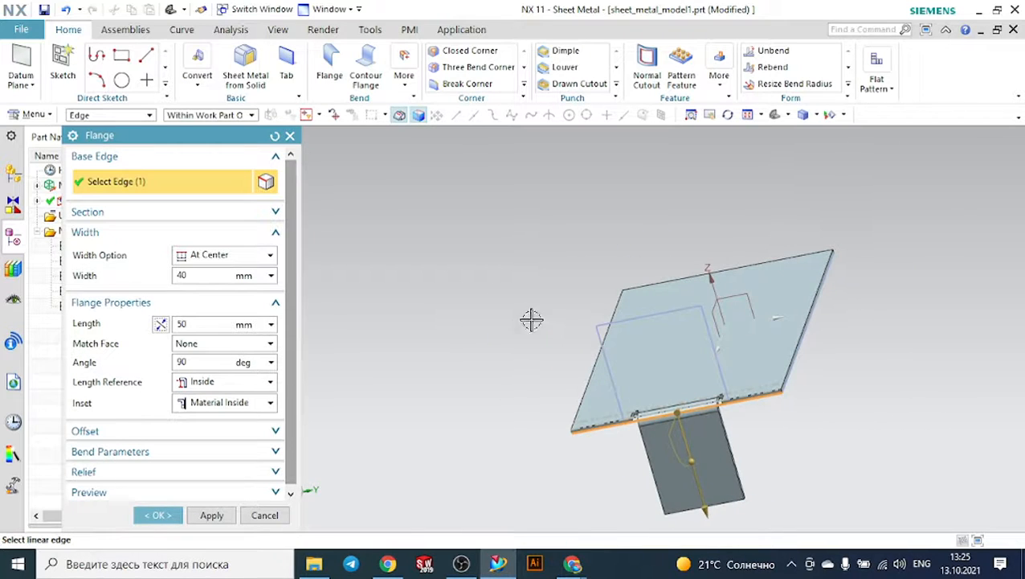
left_click(161, 325)
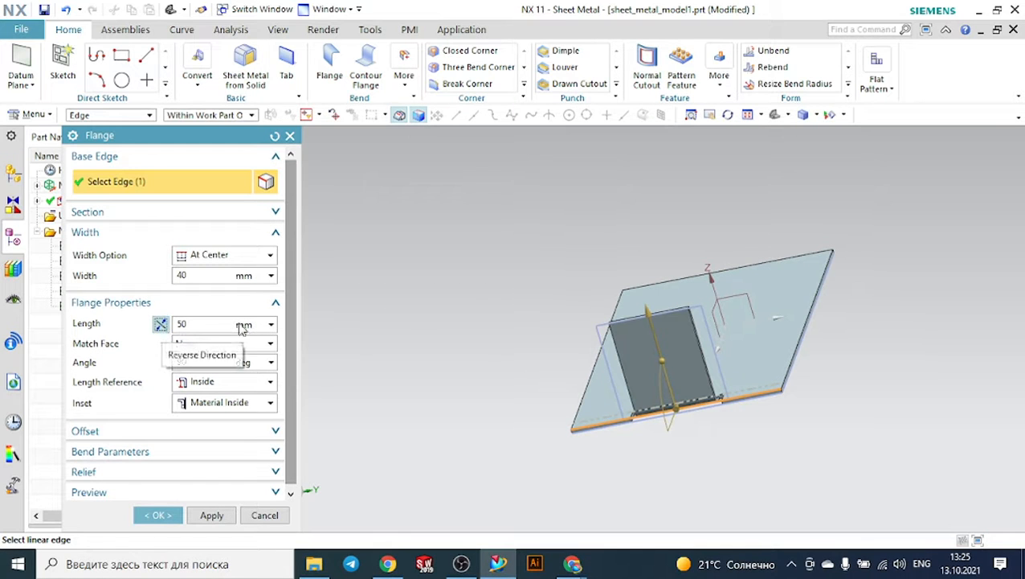
middle_click_drag(474, 318, 547, 303)
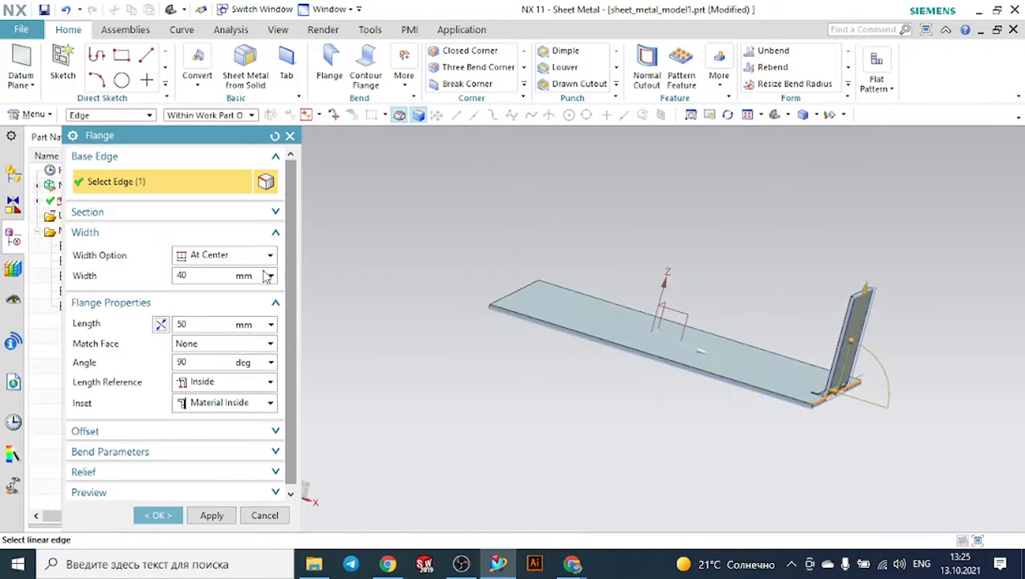
- Return the flange's width option to Full
left_click(245, 255)
left_click(219, 274)
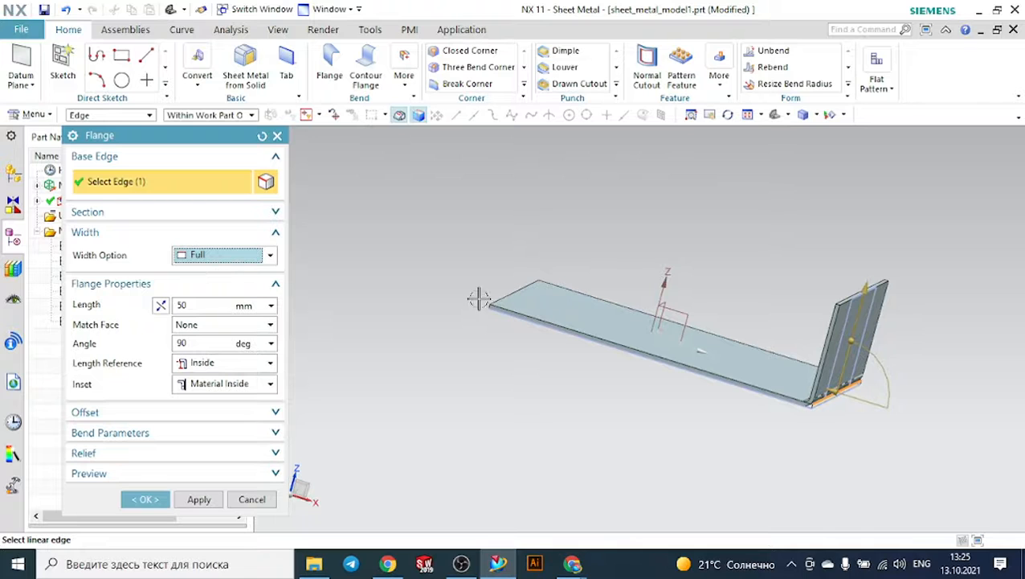
middle_click_drag(918, 416, 889, 425)
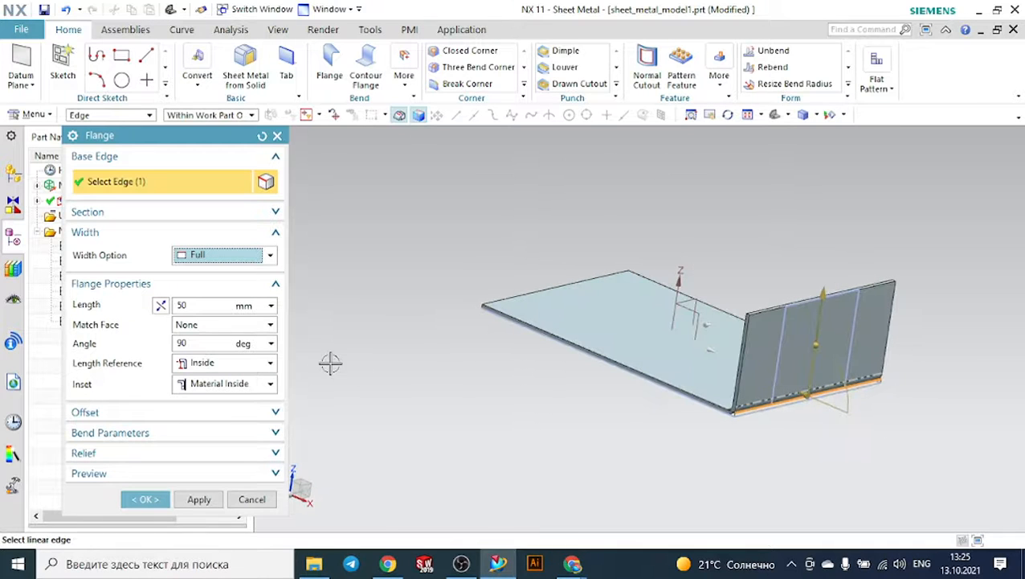
- Set the flange's bend angle to 45 degrees and orient the view to show the tab's long side
left_click(198, 340)
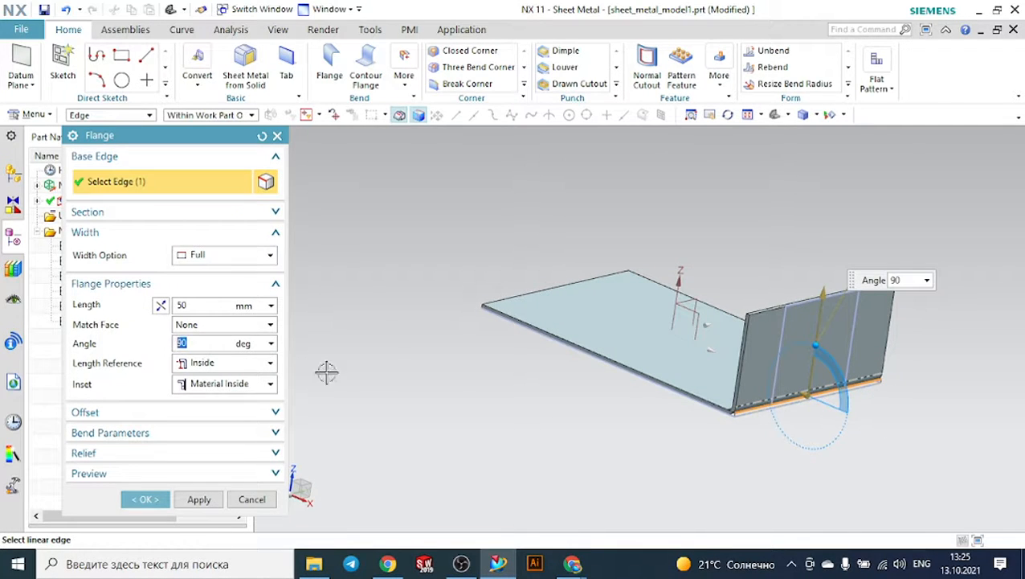
middle_click_drag(640, 390, 677, 389)
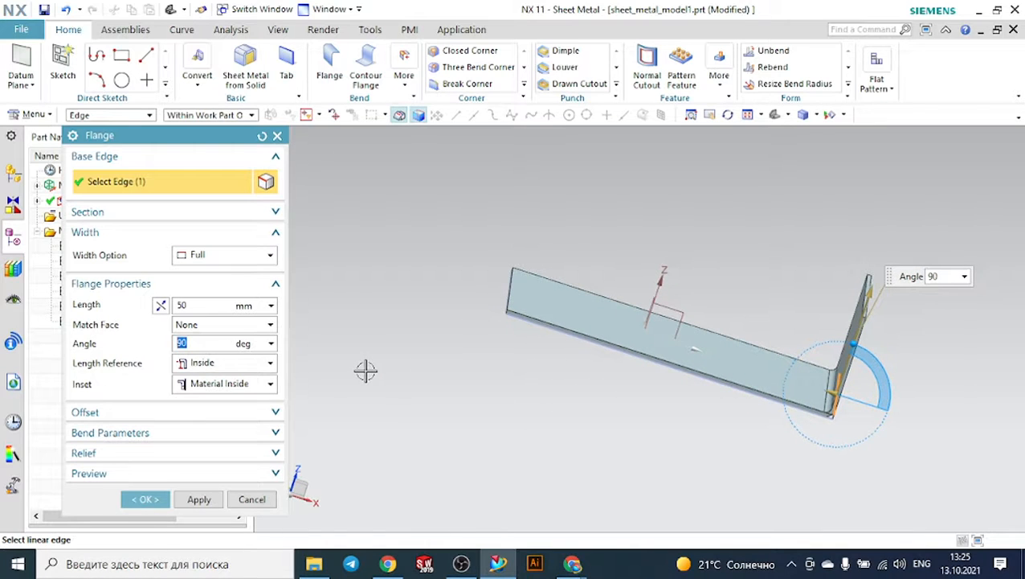
type("45")
key("Return")
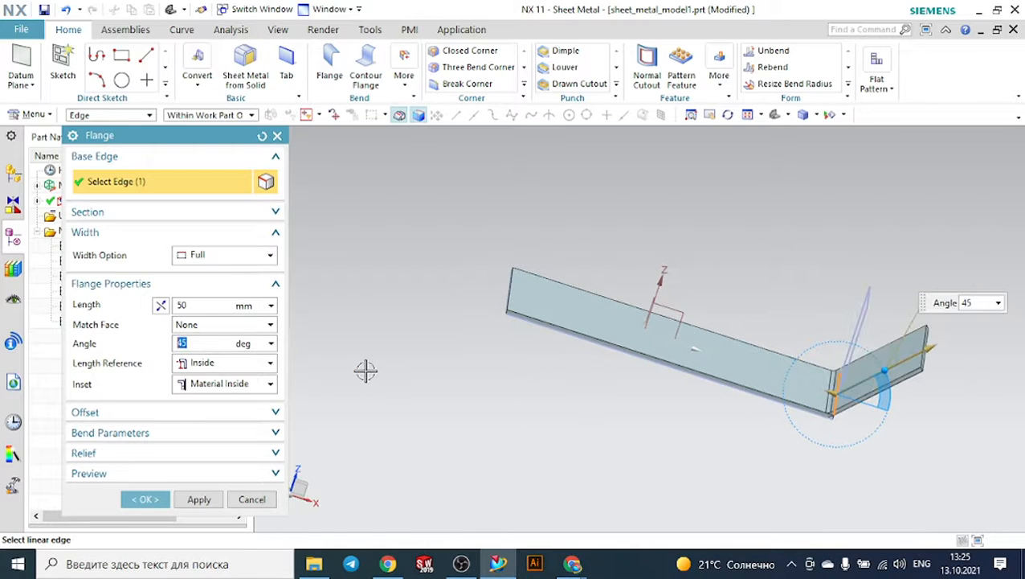
left_click(775, 115)
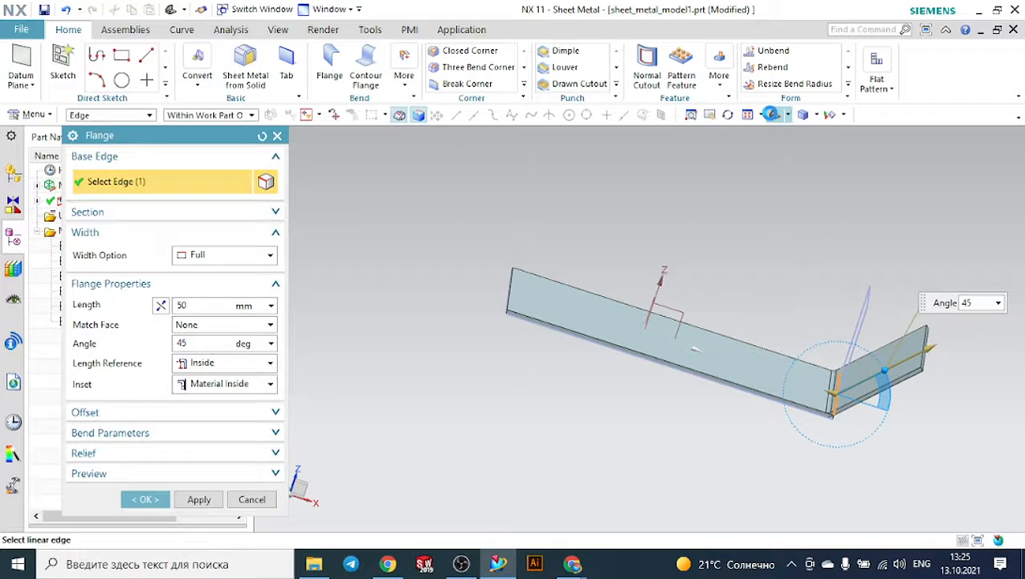
middle_click_drag(572, 313, 522, 408)
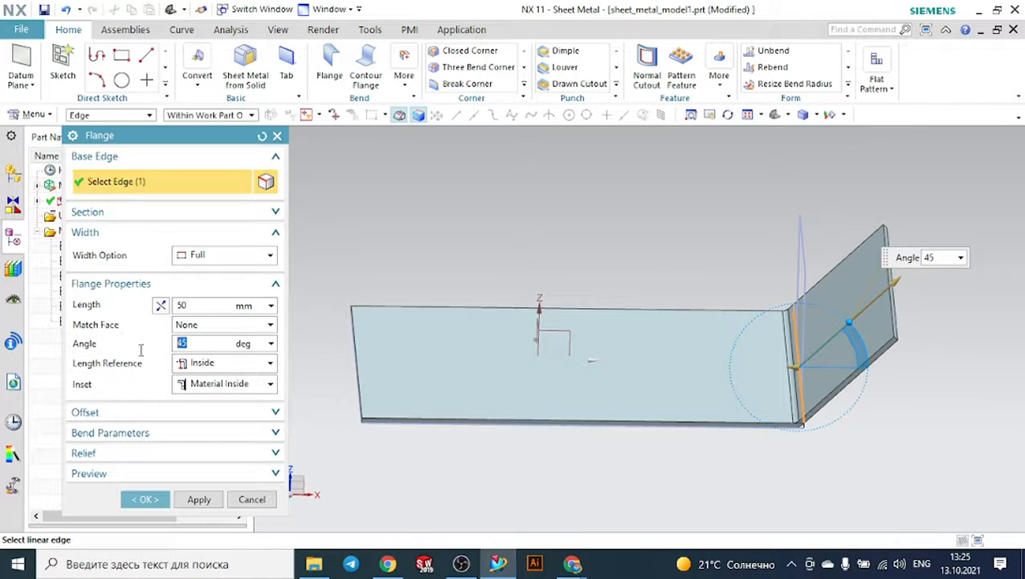
- Try a flange angle of 80 degrees, and set the angle back to 90 degrees
type("80")
key("Return")
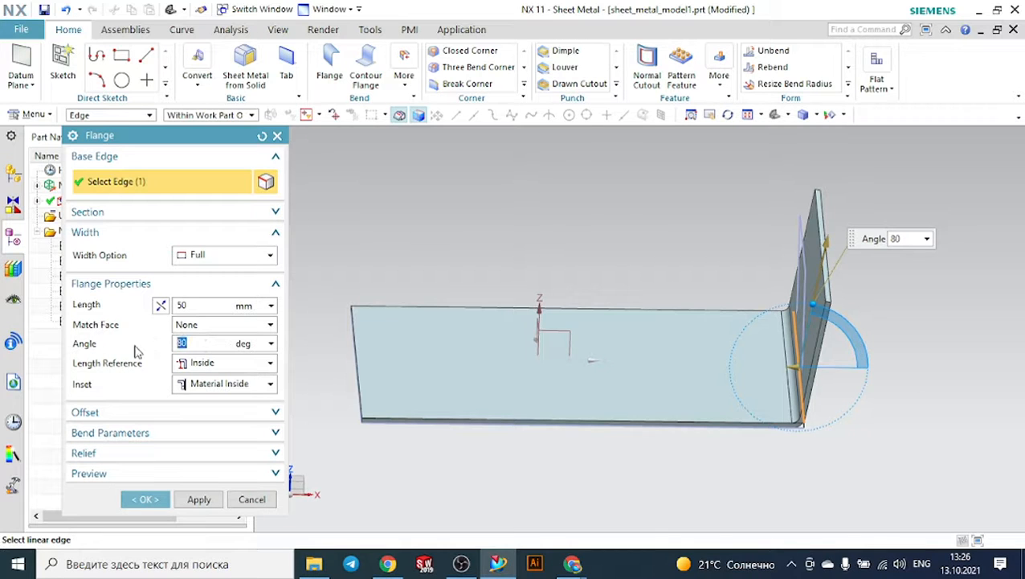
type("9")
key("Return")
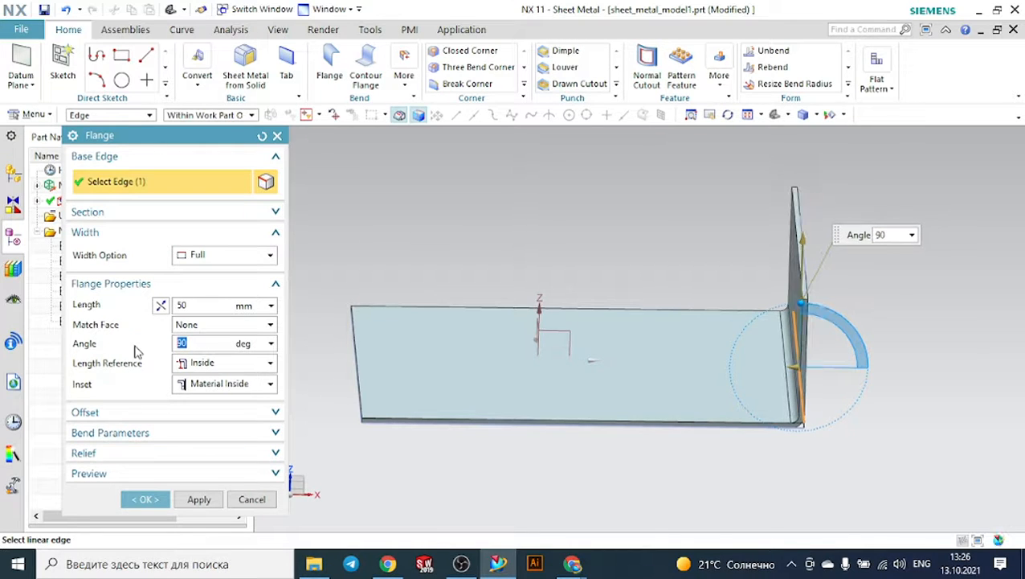
- Examine the profile of the flange and its bend in the front view
left_click(788, 115)
left_click(803, 159)
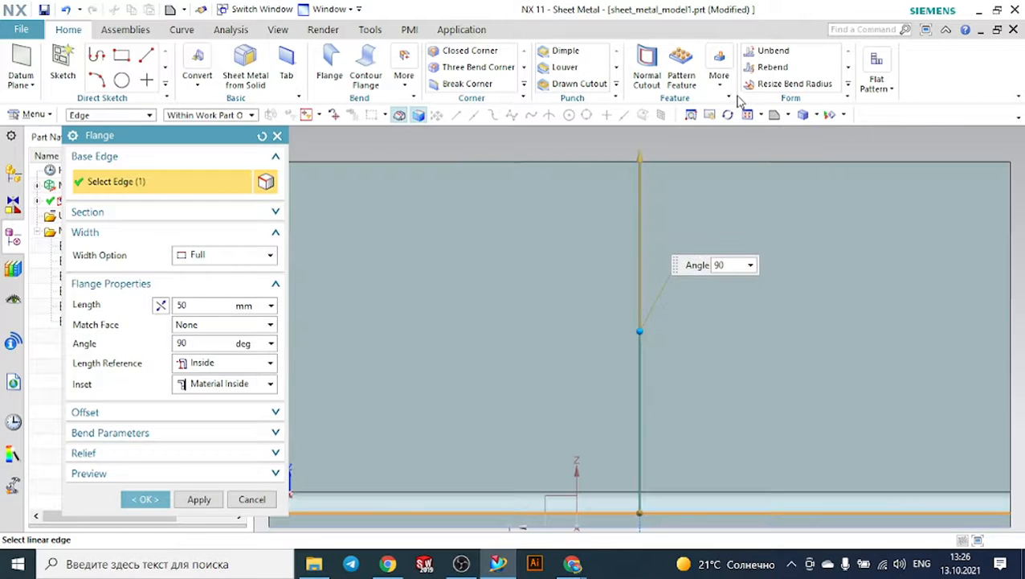
left_click(789, 115)
left_click(801, 156)
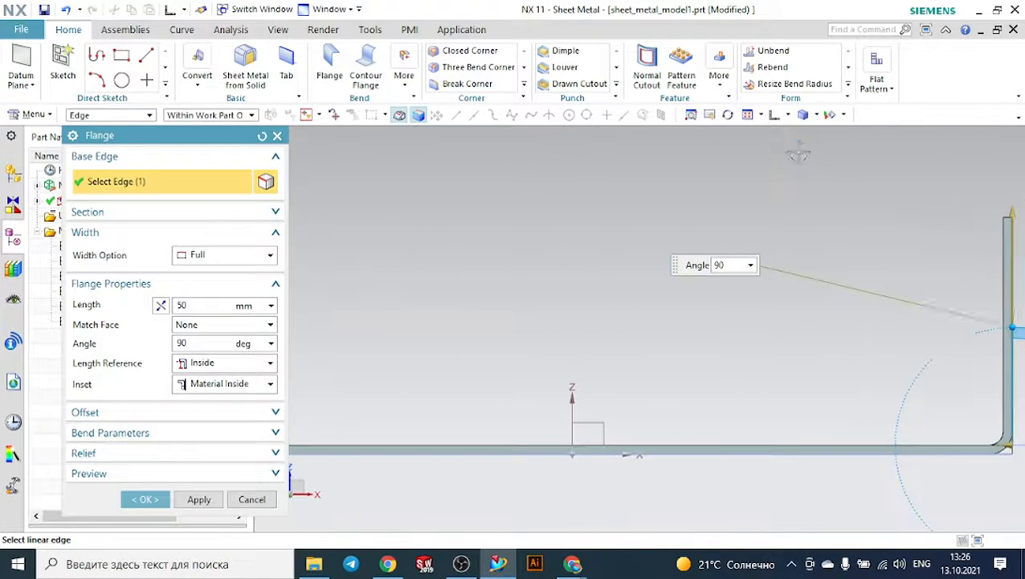
scroll(967, 326, "up", 3)
scroll(926, 322, "down", 5)
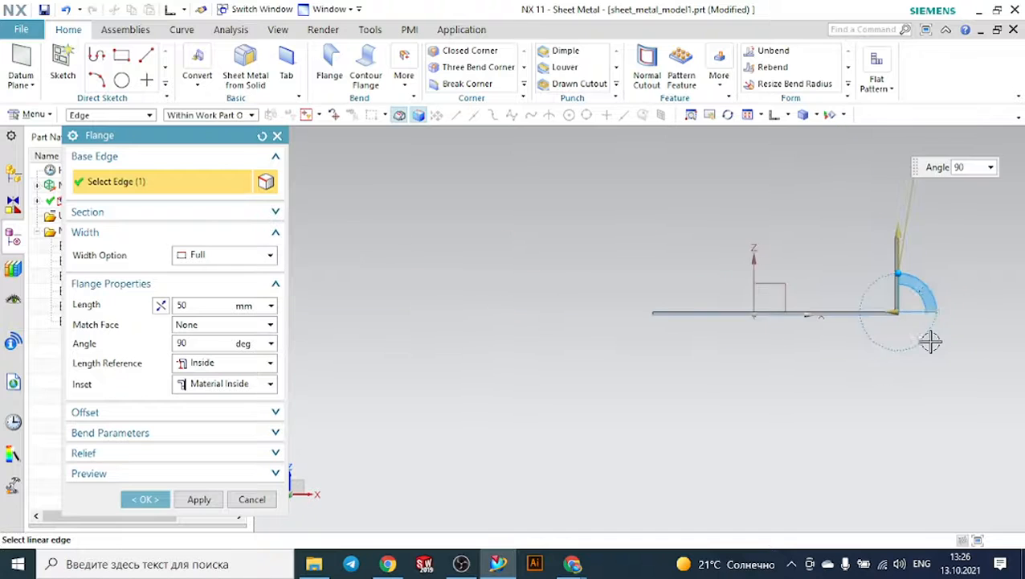
scroll(901, 227, "up", 3)
scroll(920, 393, "up", 3)
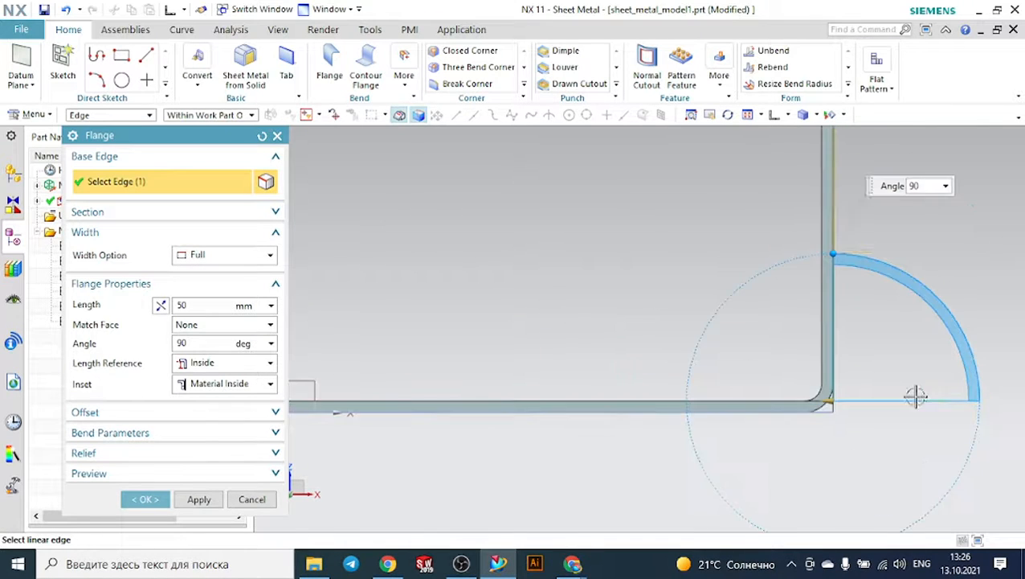
scroll(850, 401, "down", 3)
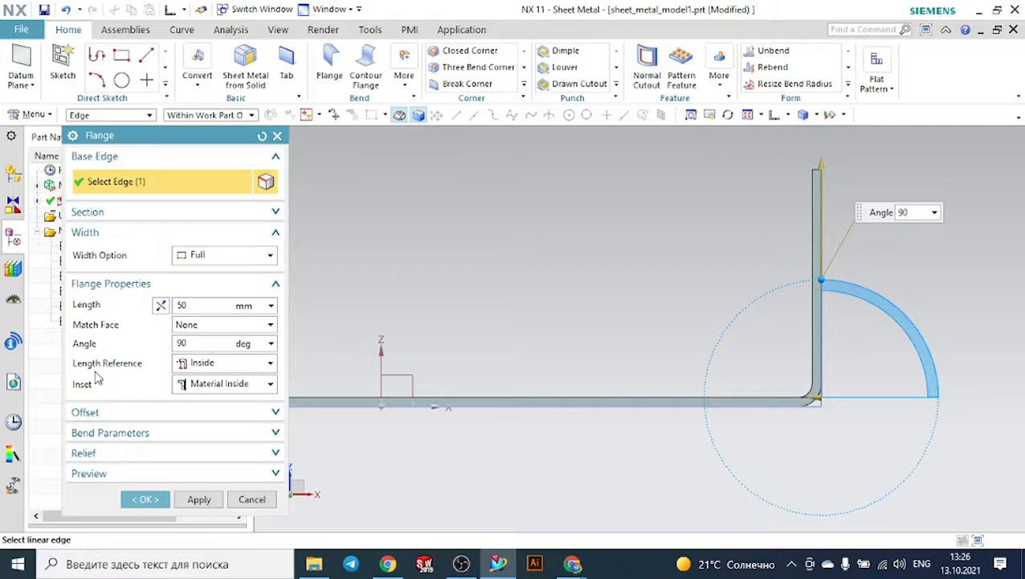
- Compare the Outside and Inside length references at the flange's bend, switching between them twice and ending on Inside
left_click(203, 364)
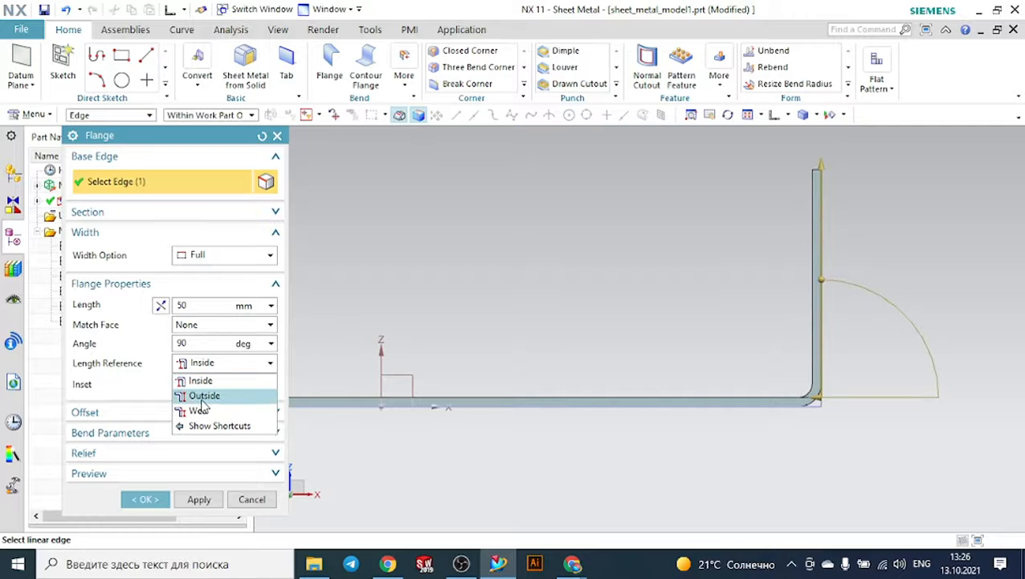
left_click(203, 397)
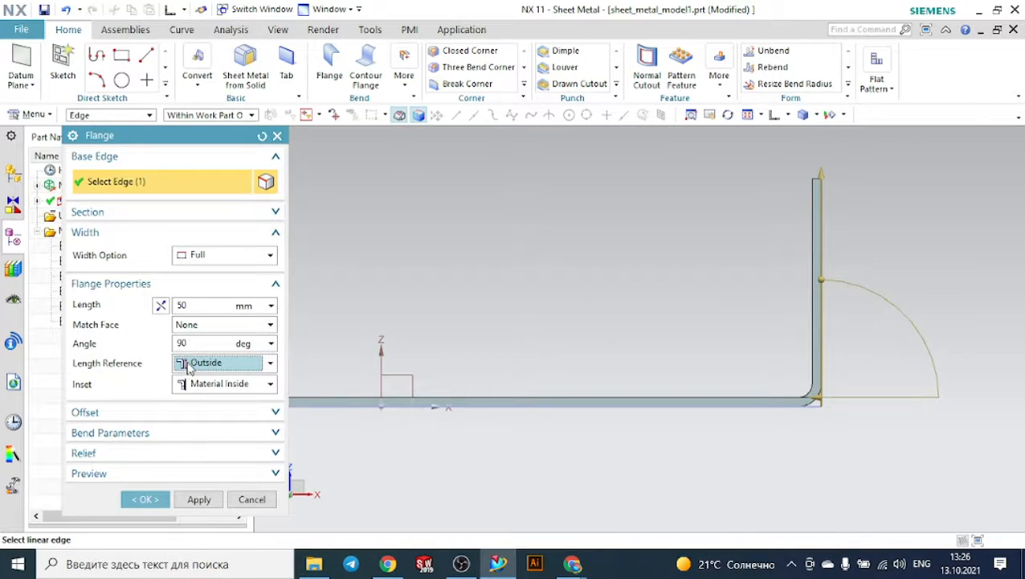
left_click(188, 366)
left_click(193, 381)
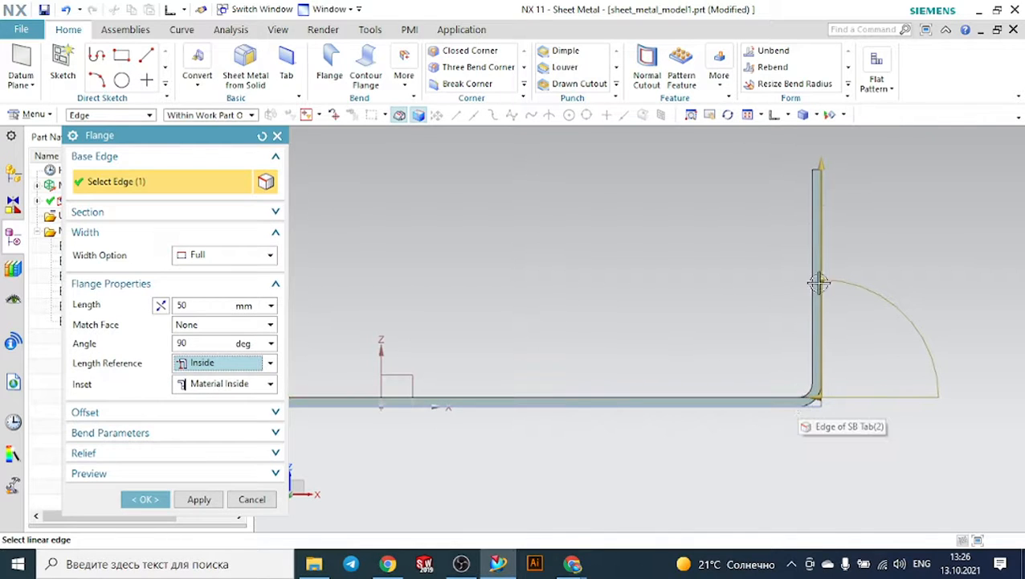
left_click(211, 367)
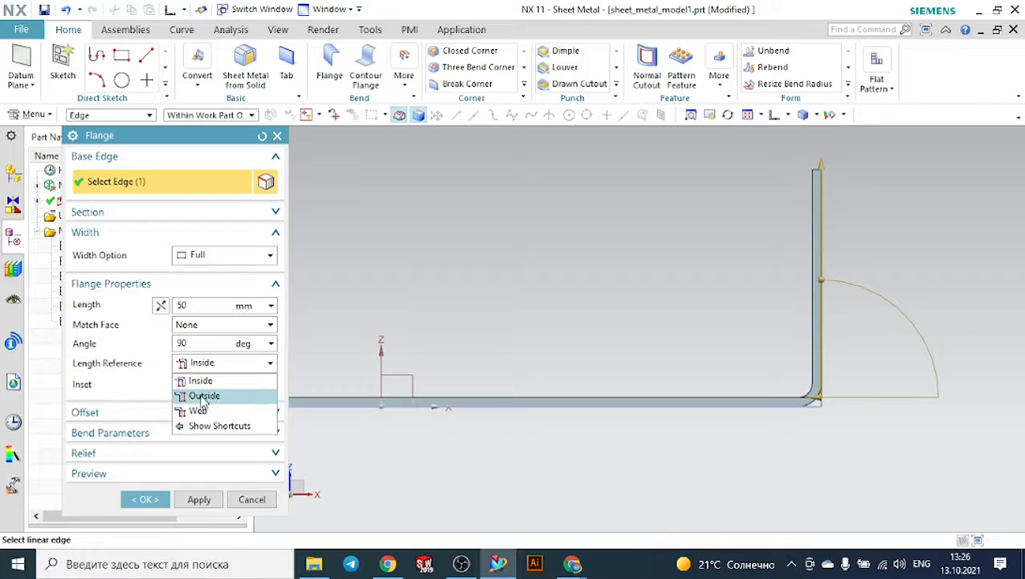
left_click(203, 397)
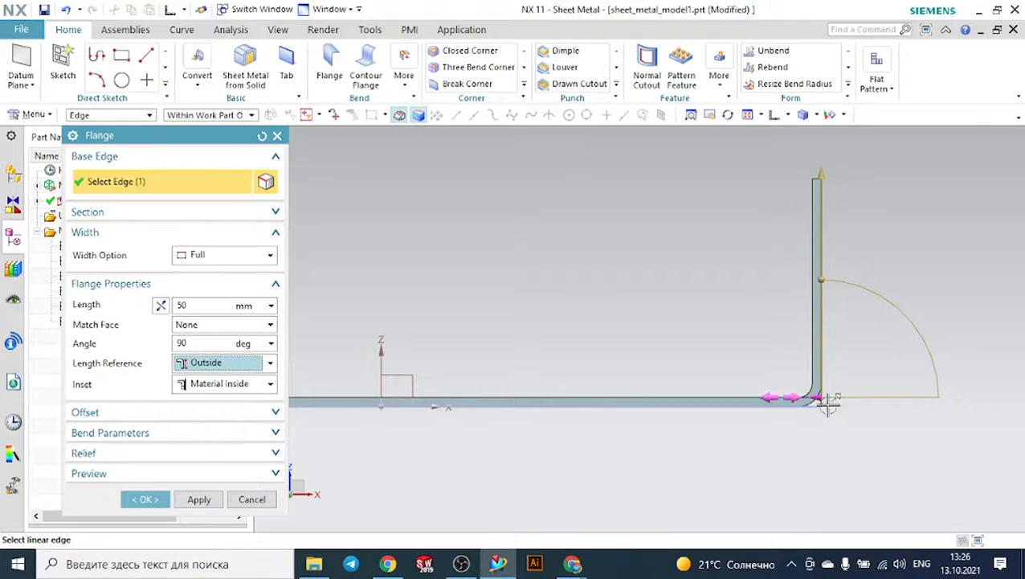
scroll(865, 405, "up", 4)
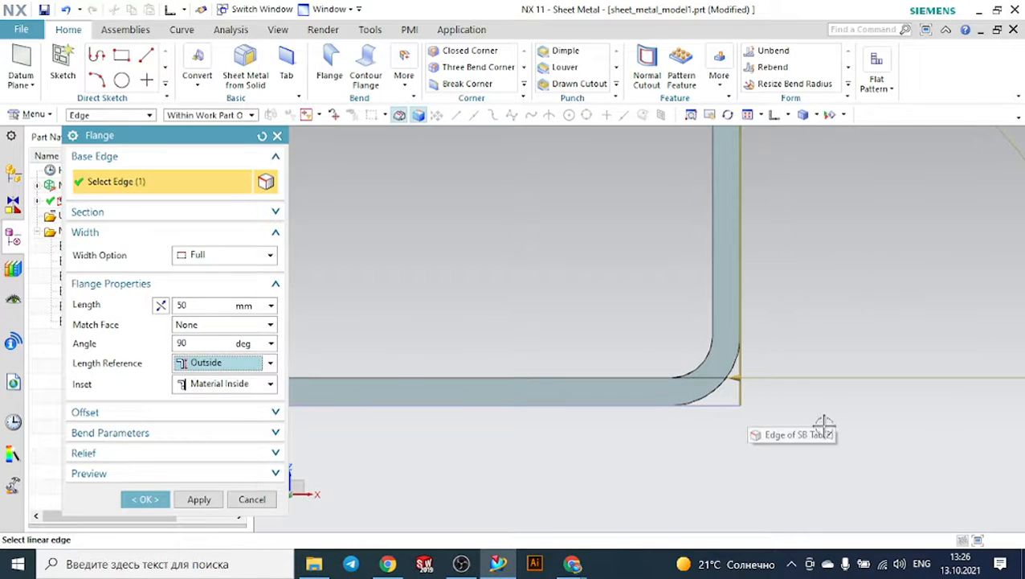
left_click(217, 363)
left_click(201, 380)
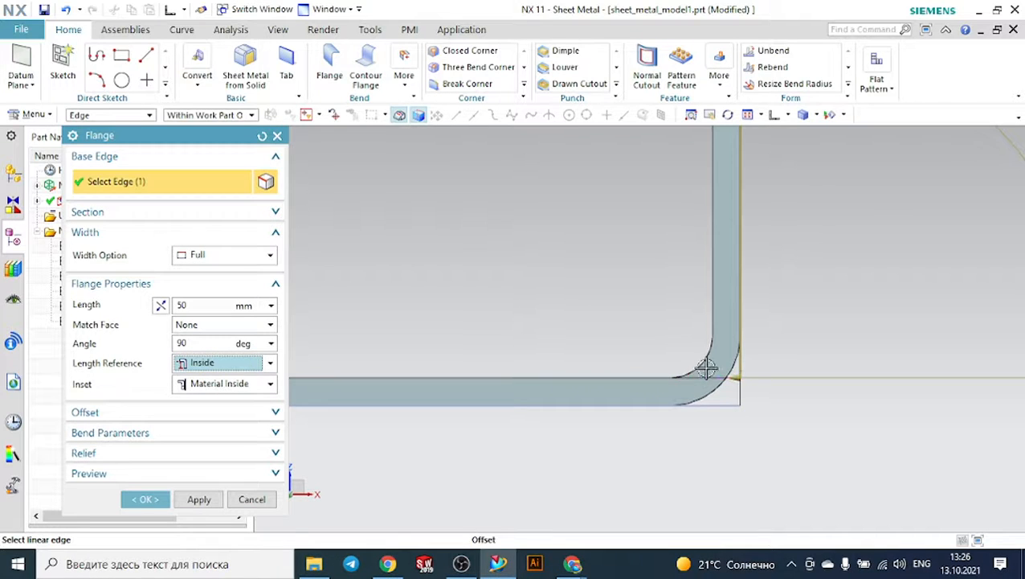
scroll(792, 363, "down", 3)
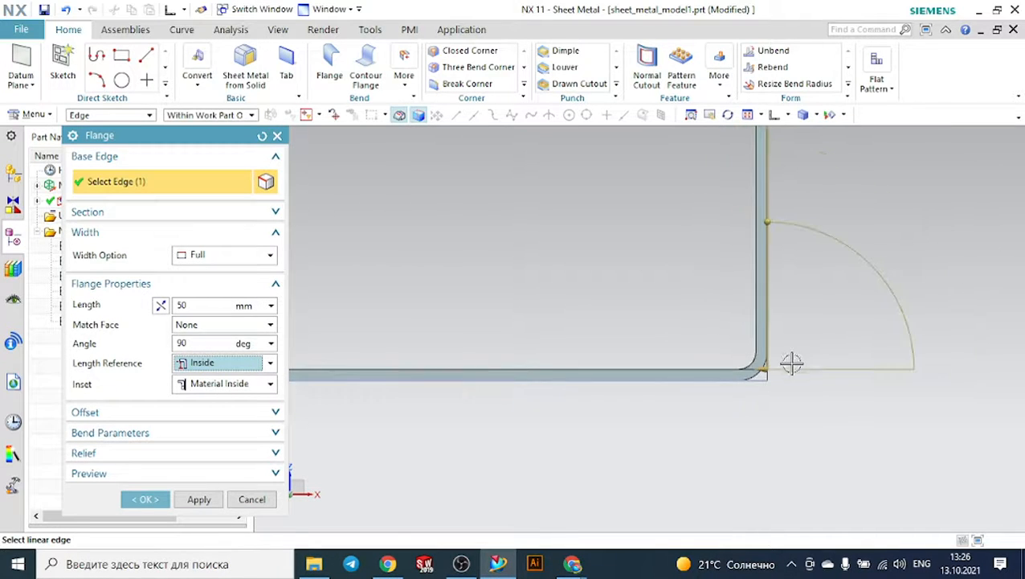
- Inspect the flange length with the Inside reference, and switch the length reference to Outside to compare it at the bend
left_click(191, 305)
scroll(860, 390, "down", 2)
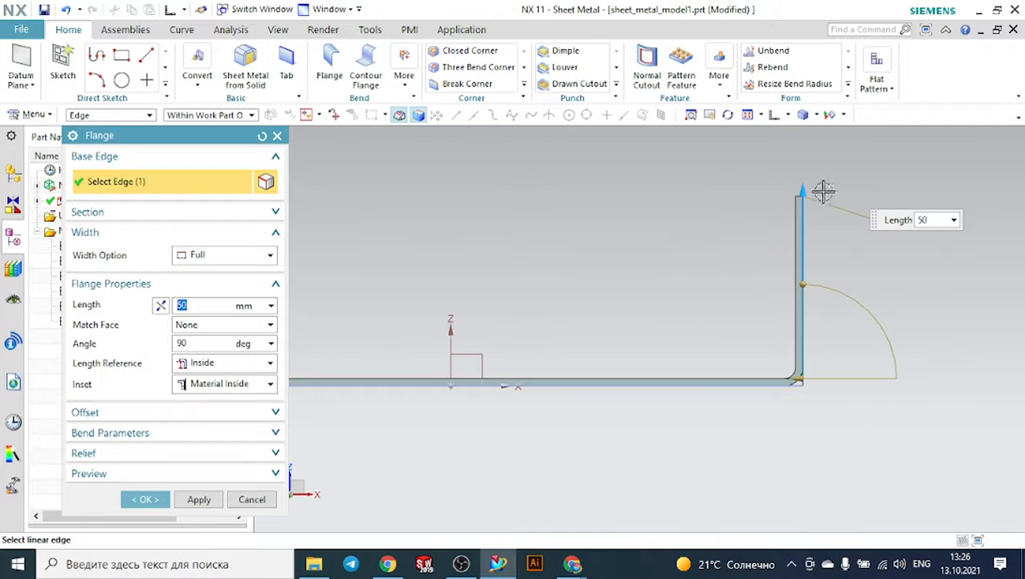
scroll(851, 386, "up", 3)
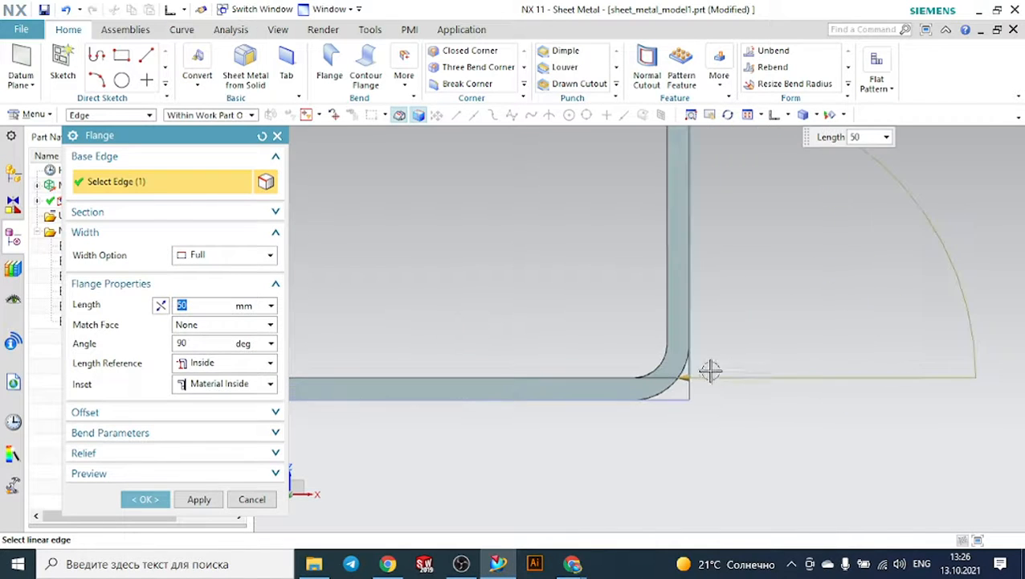
left_click(201, 367)
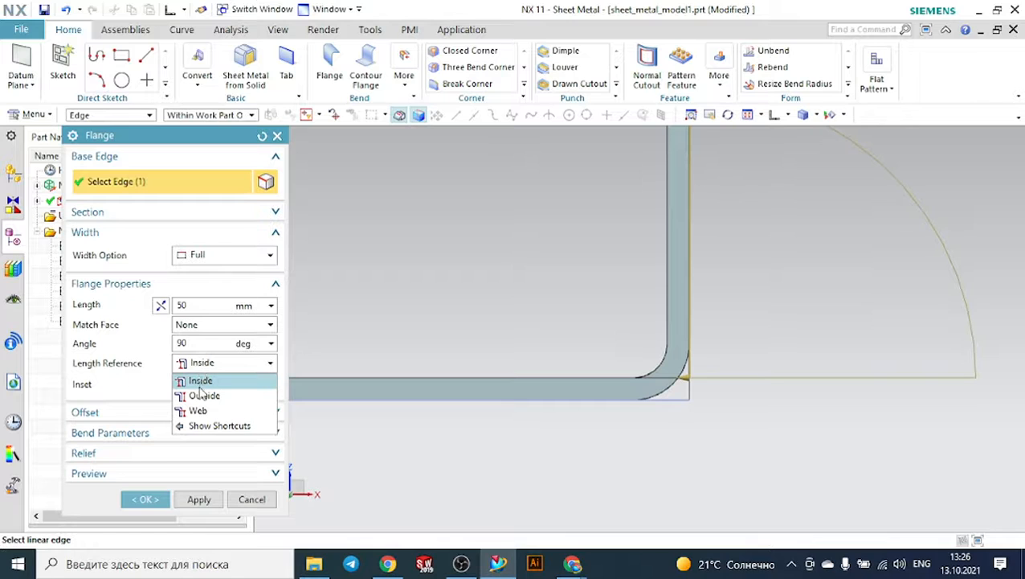
left_click(201, 395)
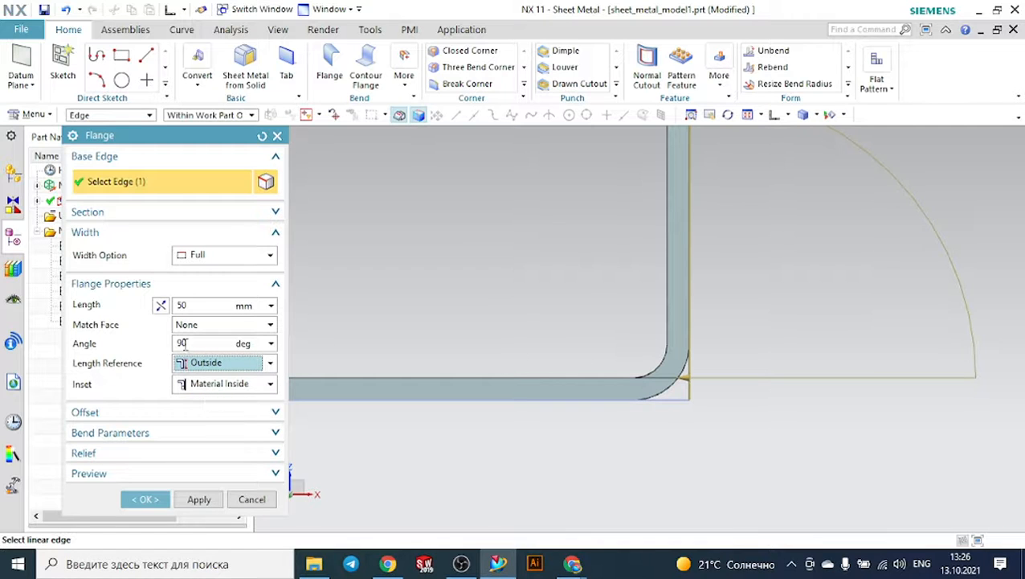
scroll(685, 373, "down", 2)
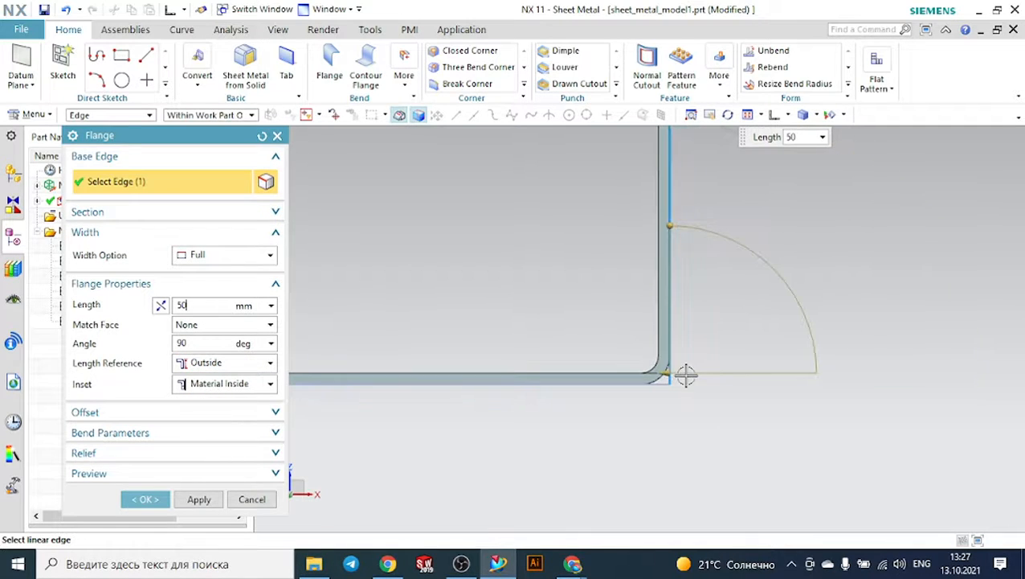
scroll(683, 388, "down", 1)
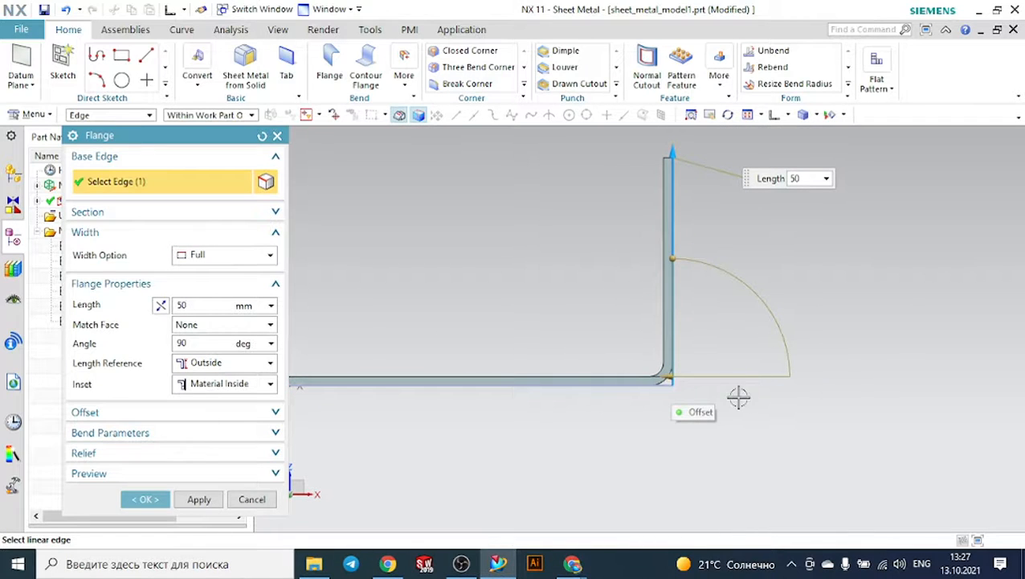
- Try the Web length reference, inspect the flange's length from the bend, and set the reference back to Inside
left_click(200, 364)
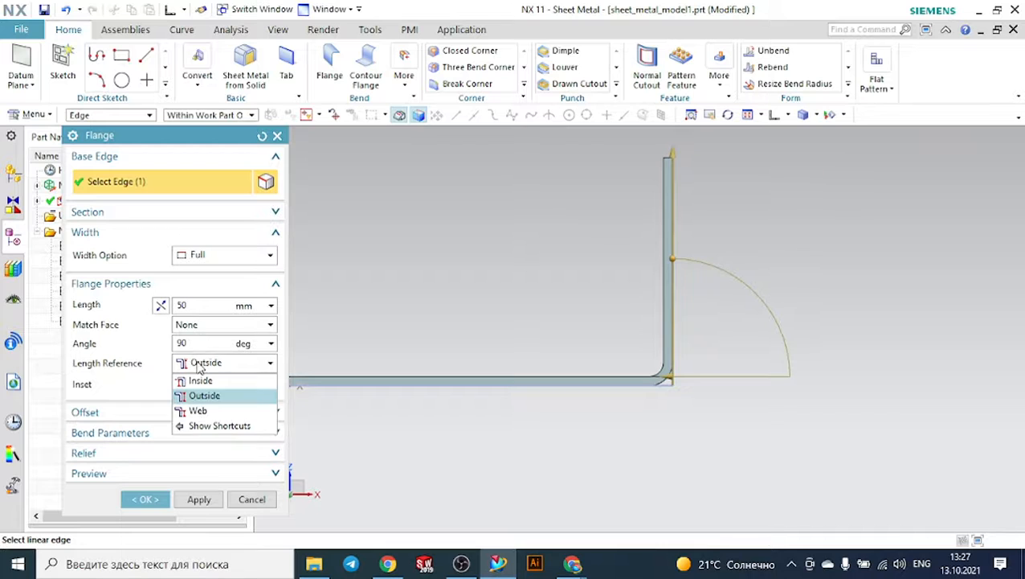
left_click(211, 412)
scroll(607, 368, "up", 1)
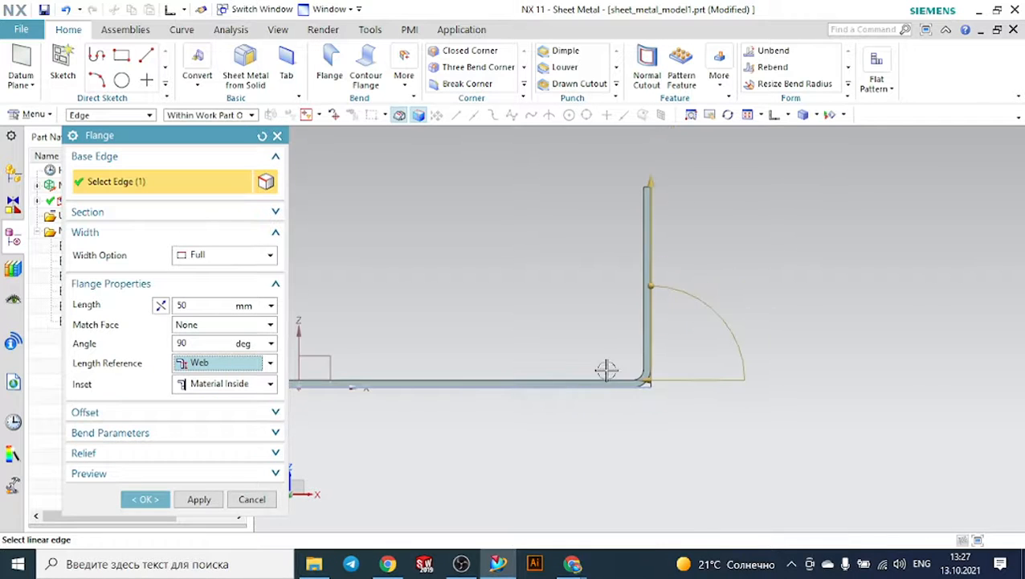
scroll(698, 321, "up", 1)
left_click(214, 304)
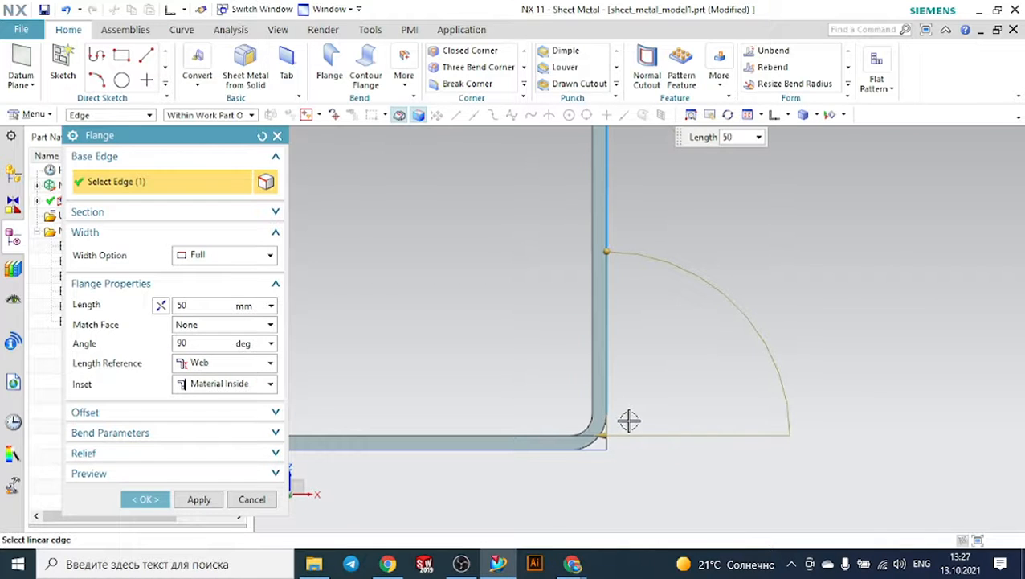
scroll(629, 421, "up", 2)
scroll(622, 425, "up", 1)
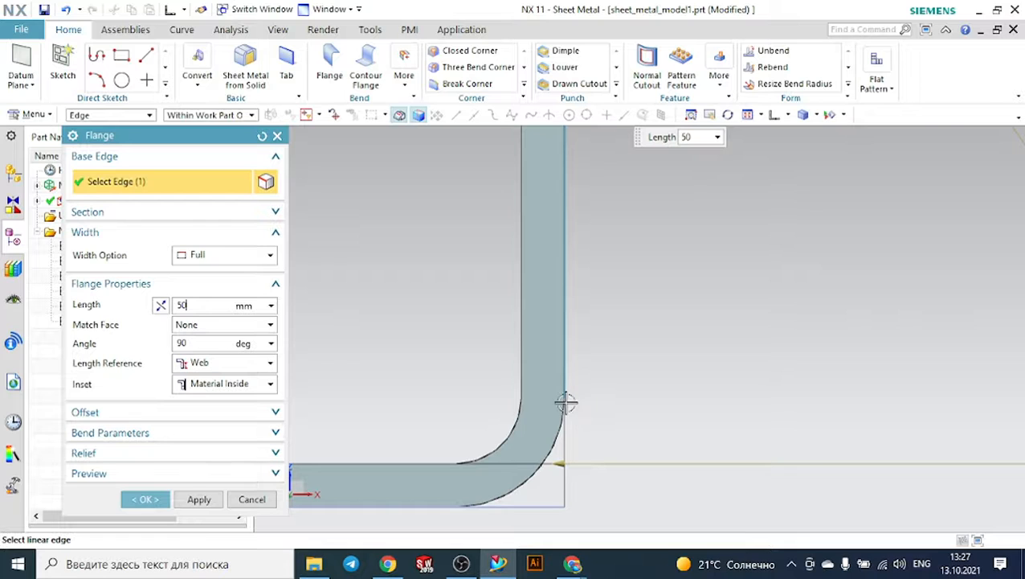
scroll(655, 402, "down", 4)
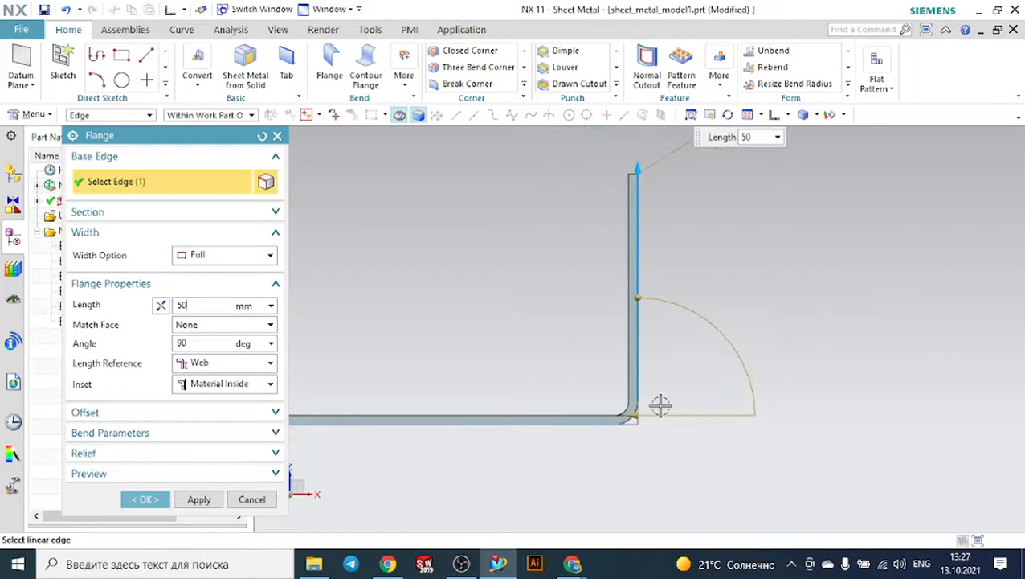
left_click(203, 366)
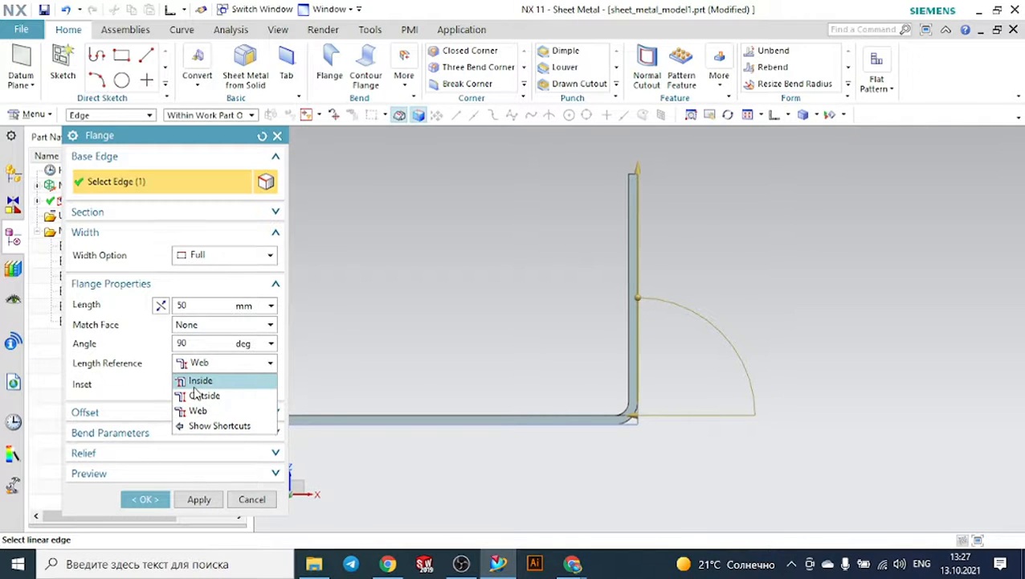
left_click(193, 385)
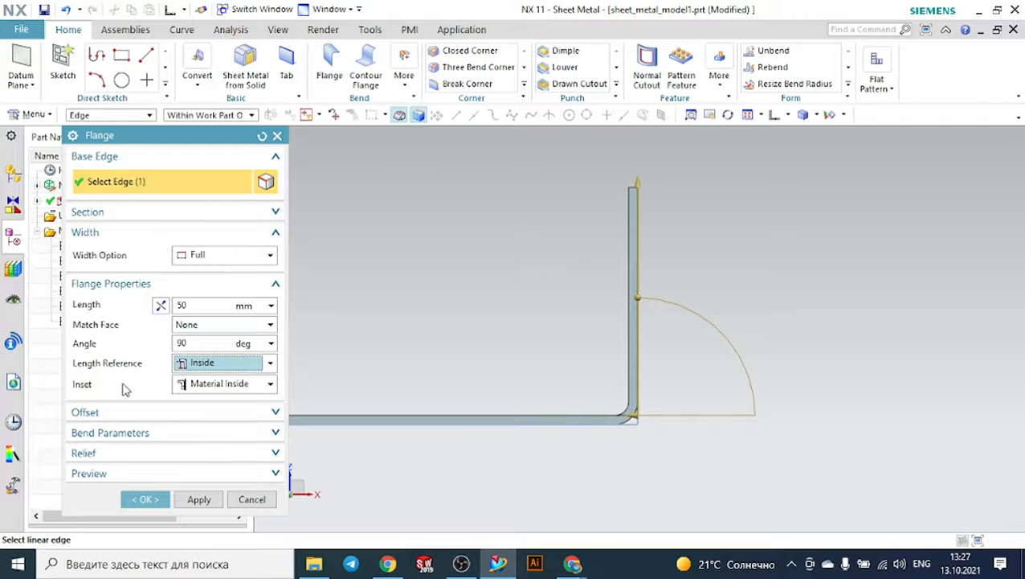
- Compare the flange's Material Inside, Material Outside and Bend Outside inset options, ending on Material Inside
left_click(217, 385)
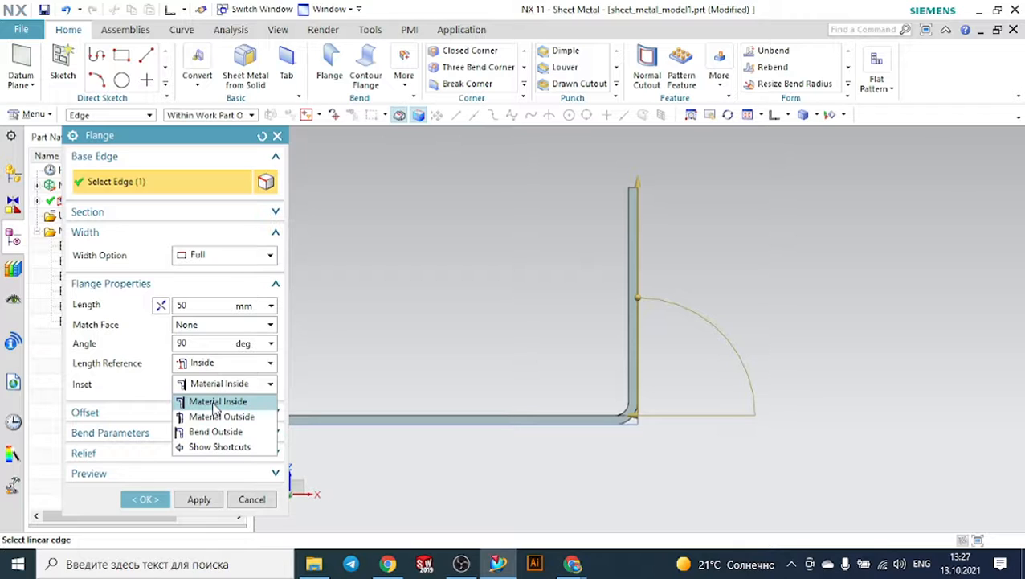
left_click(216, 401)
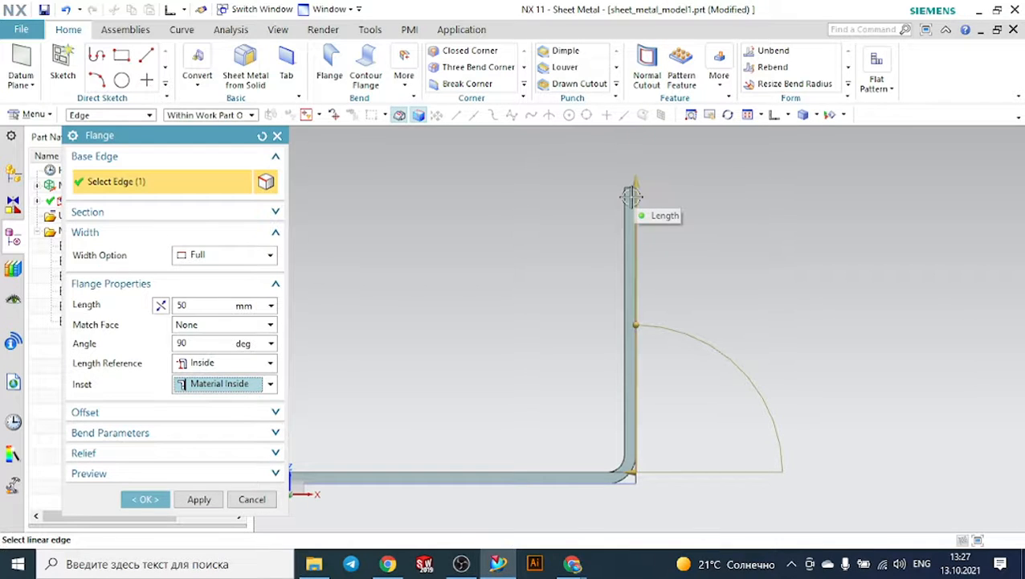
left_click(202, 384)
left_click(220, 417)
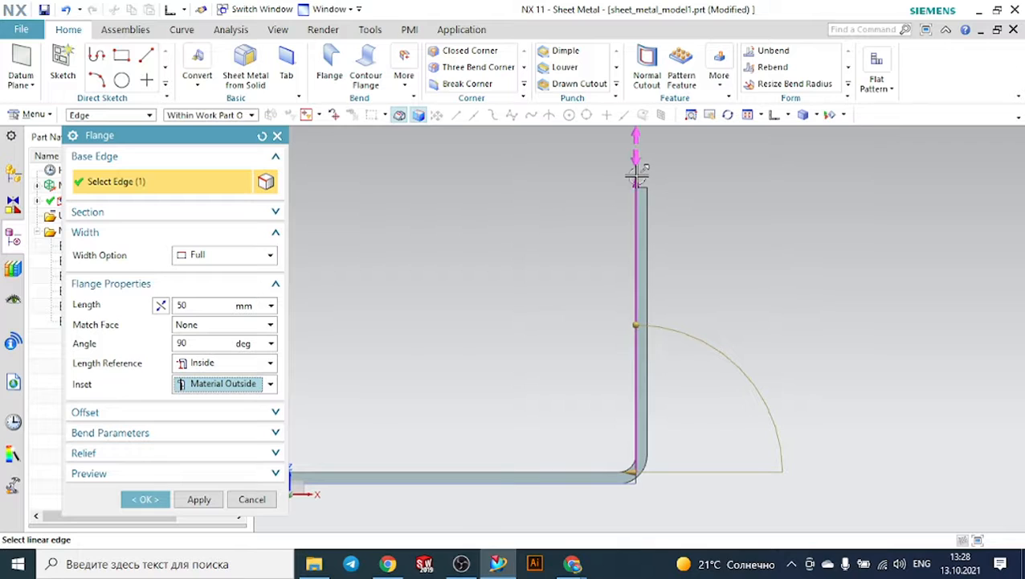
left_click(229, 387)
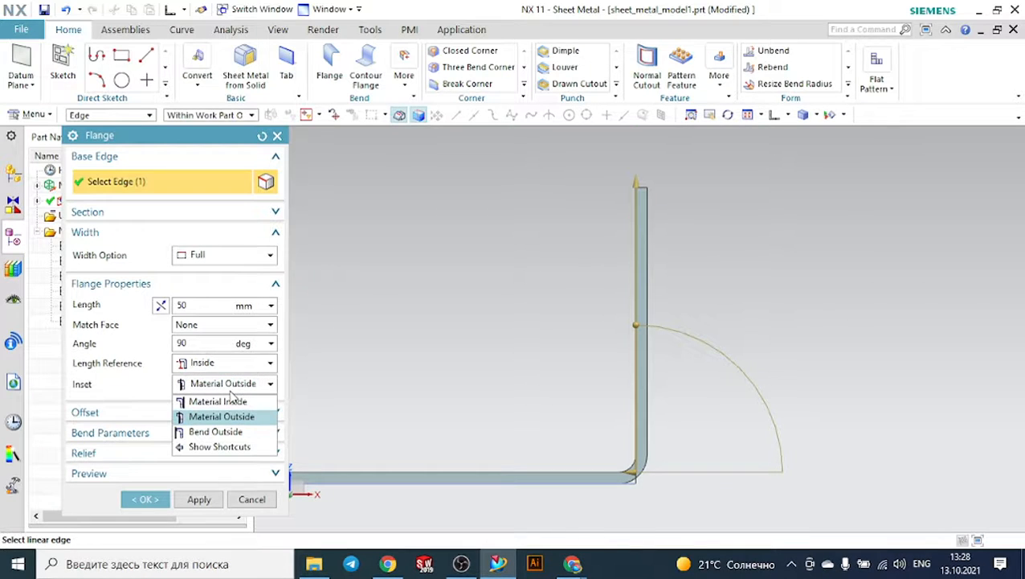
left_click(215, 431)
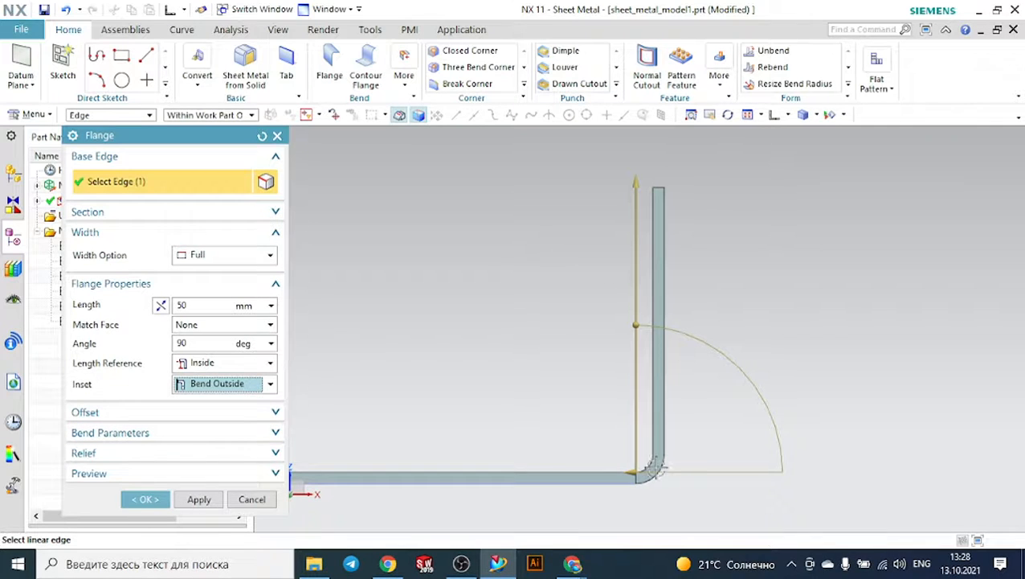
left_click(214, 384)
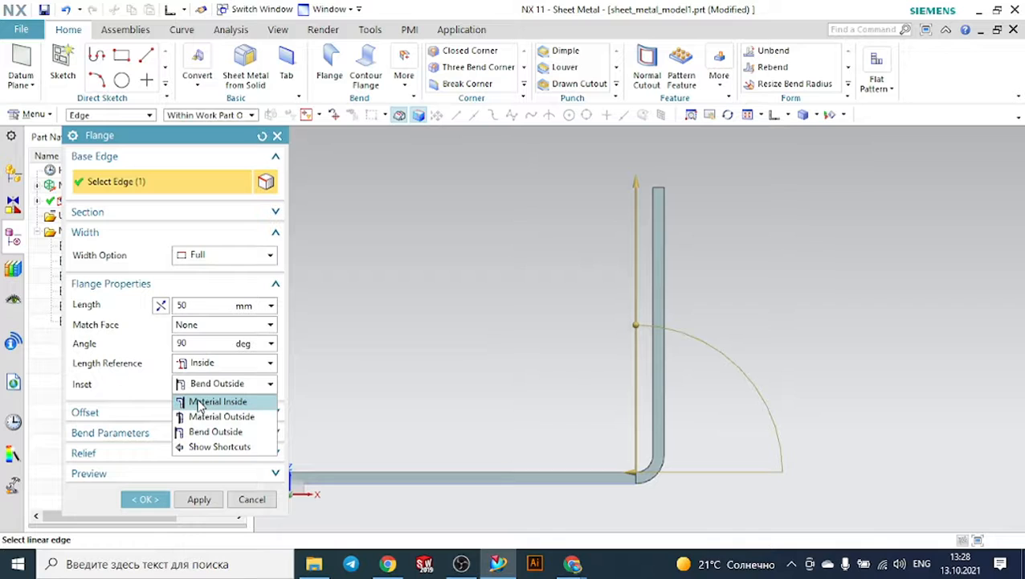
left_click(200, 403)
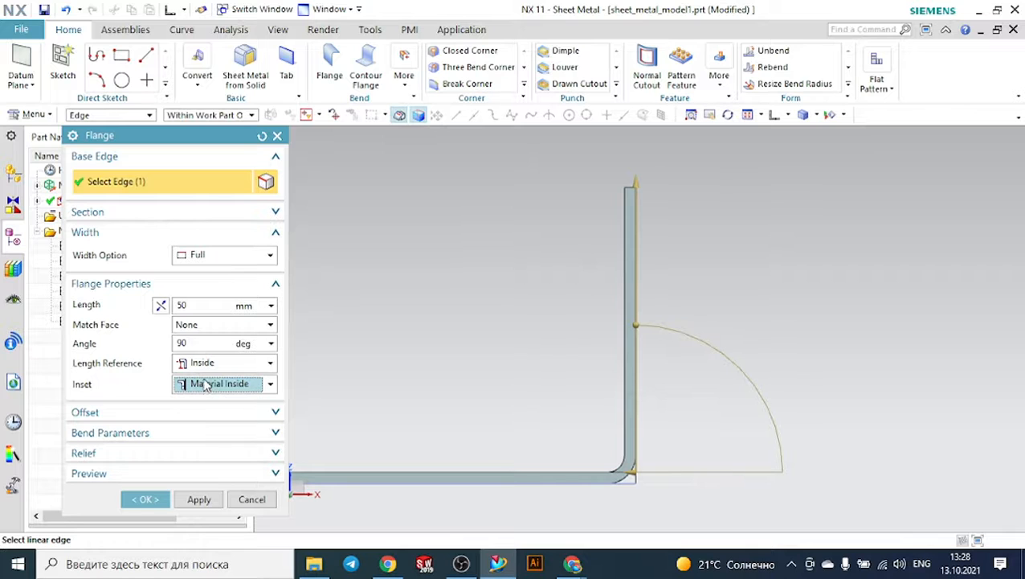
- Set the flange's offset from the base edge to 10 mm
left_click(142, 412)
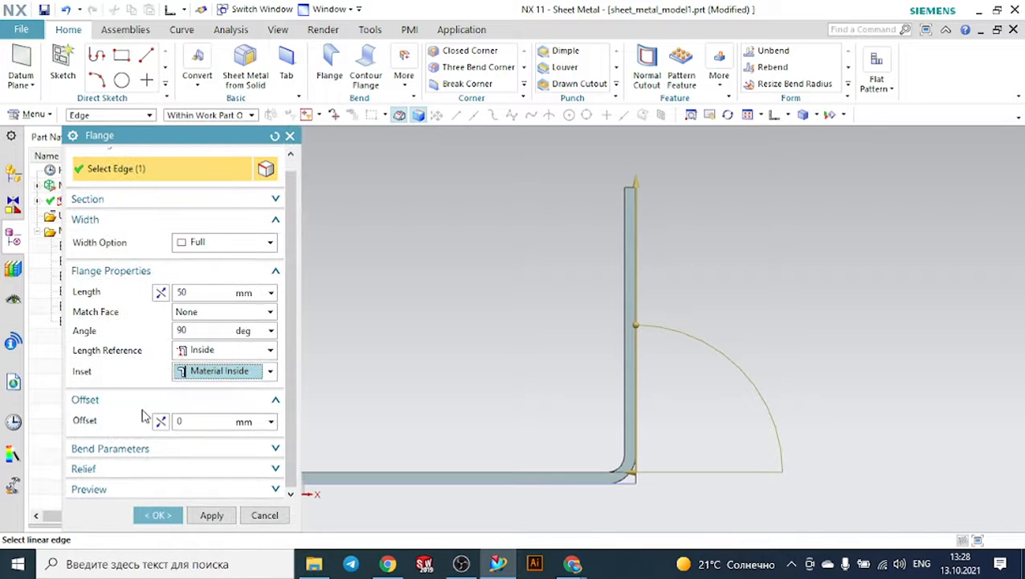
left_click(200, 421)
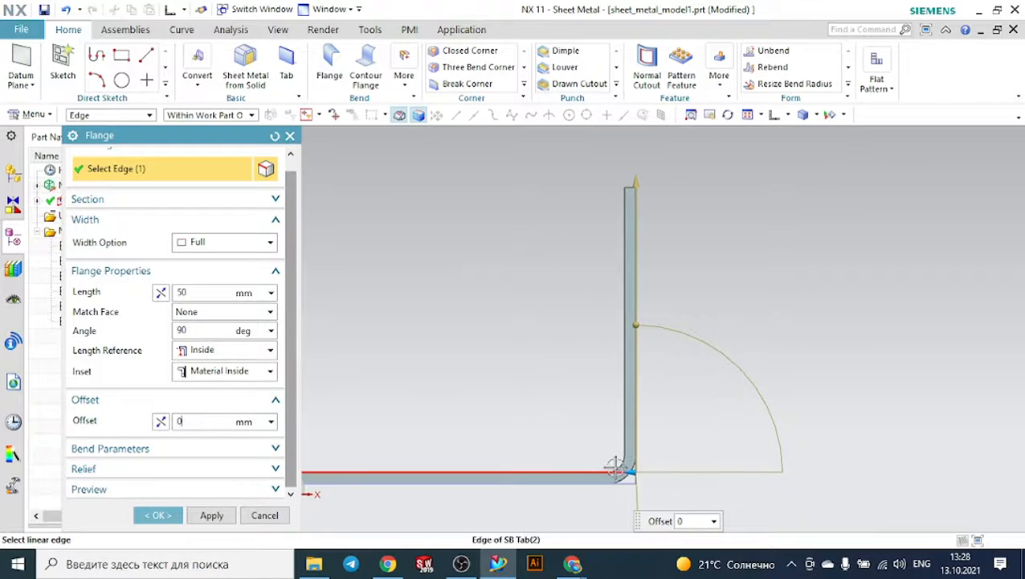
scroll(721, 410, "down", 3)
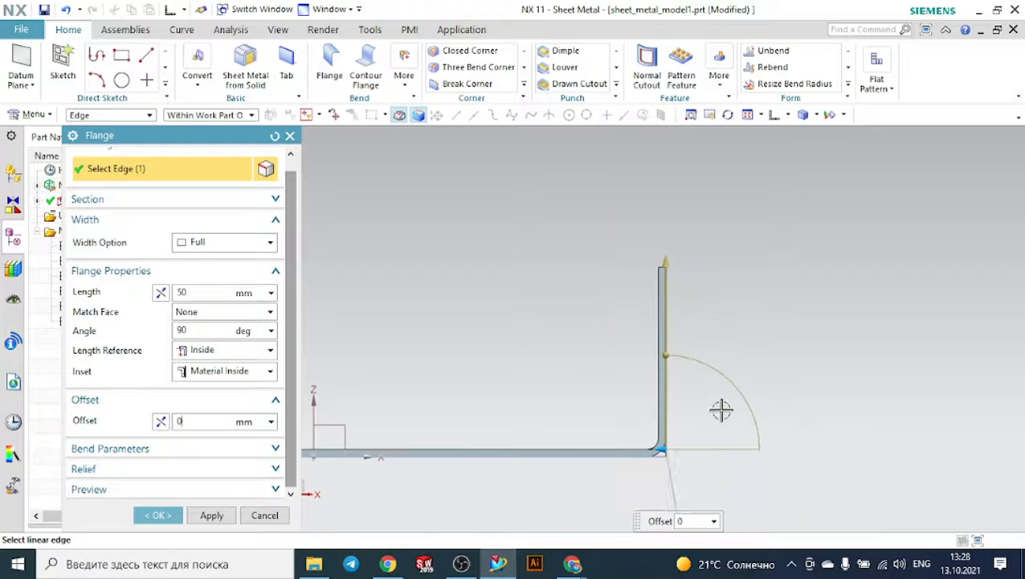
left_click(202, 421)
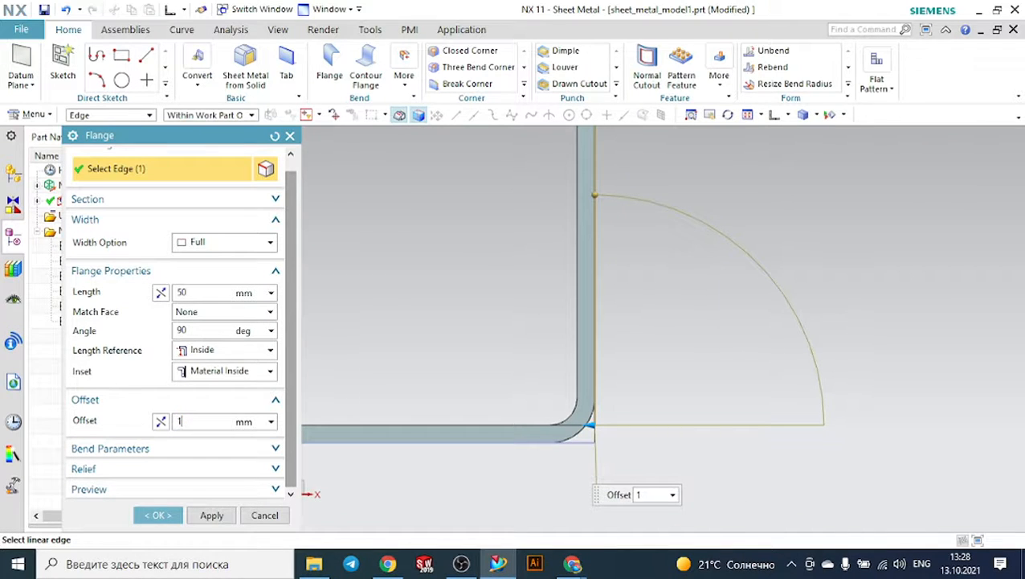
key("Return")
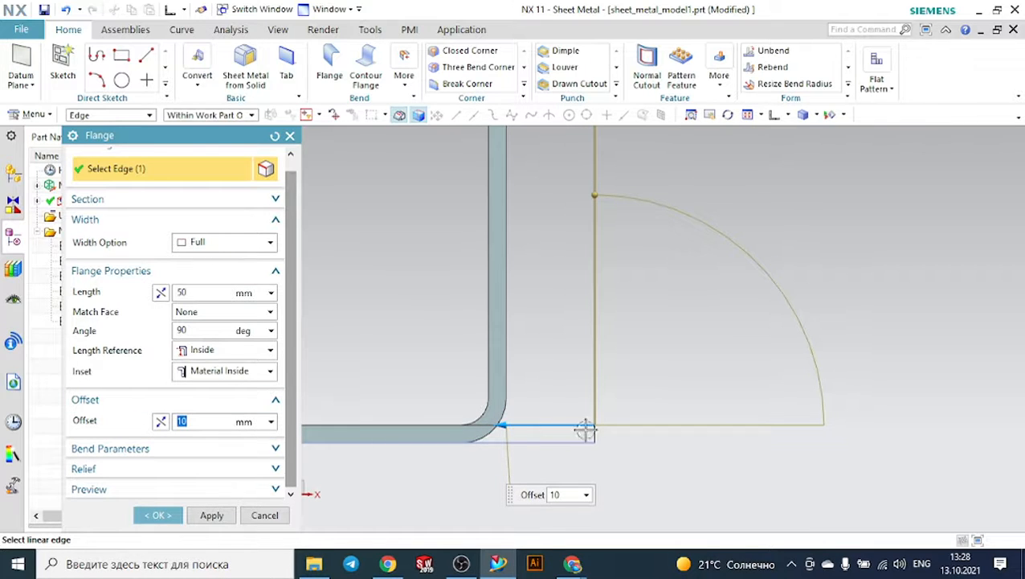
- Try a 13 mm flange offset outward past the tab's edge, and set the offset back to 0 mm
scroll(610, 351, "up", 2)
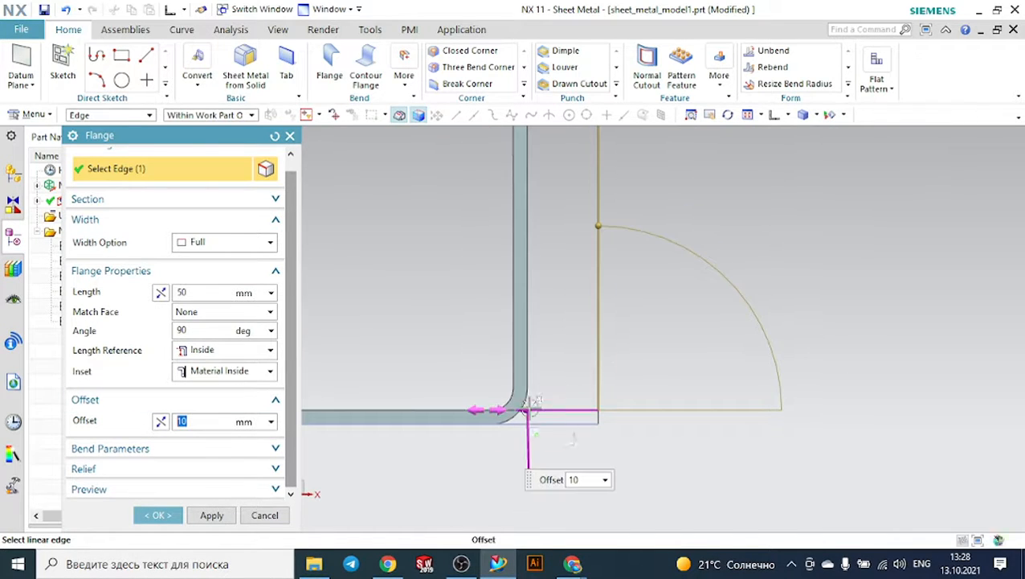
left_click_drag(527, 409, 693, 406)
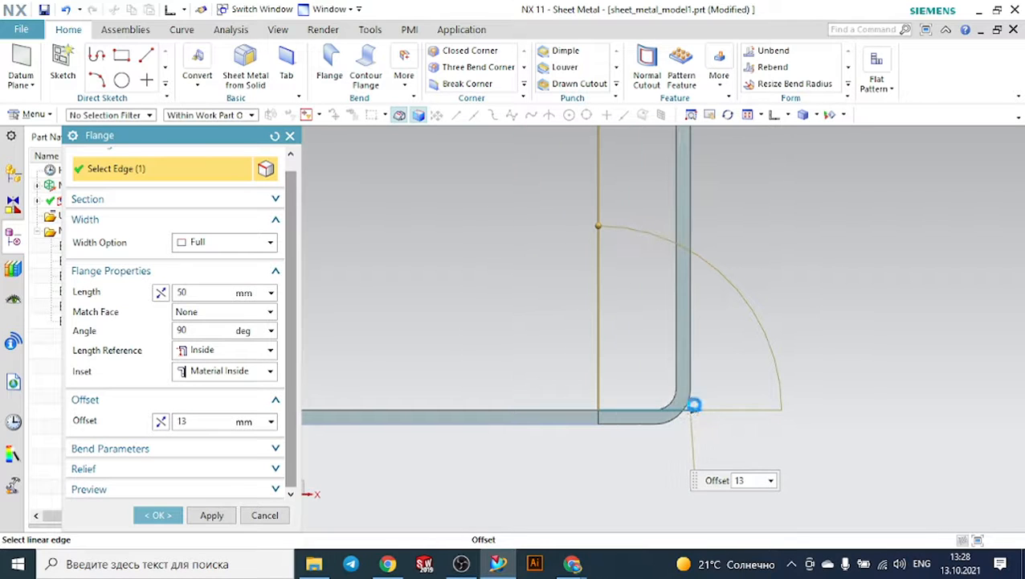
scroll(674, 405, "up", 2)
scroll(760, 367, "down", 2)
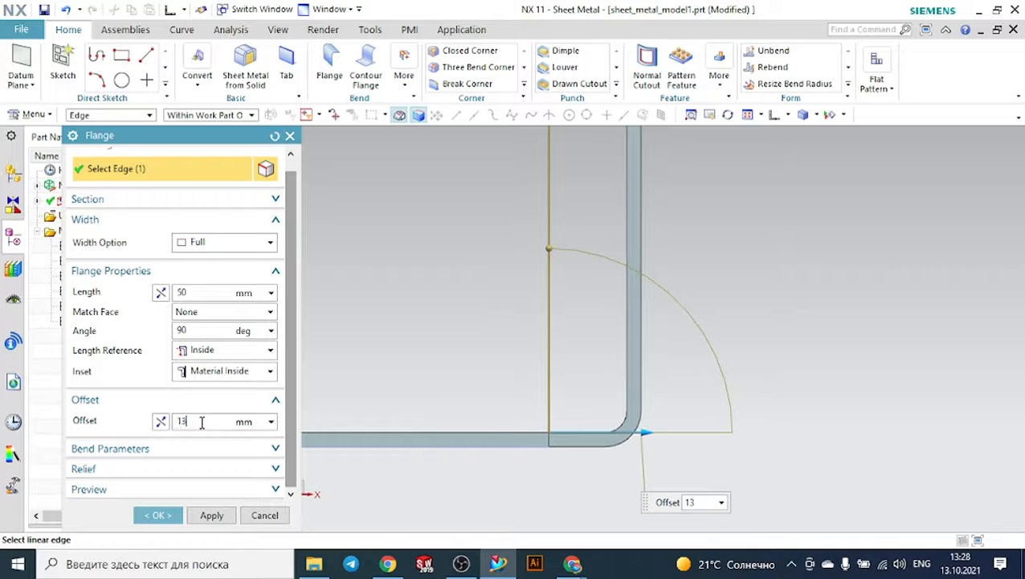
type("0")
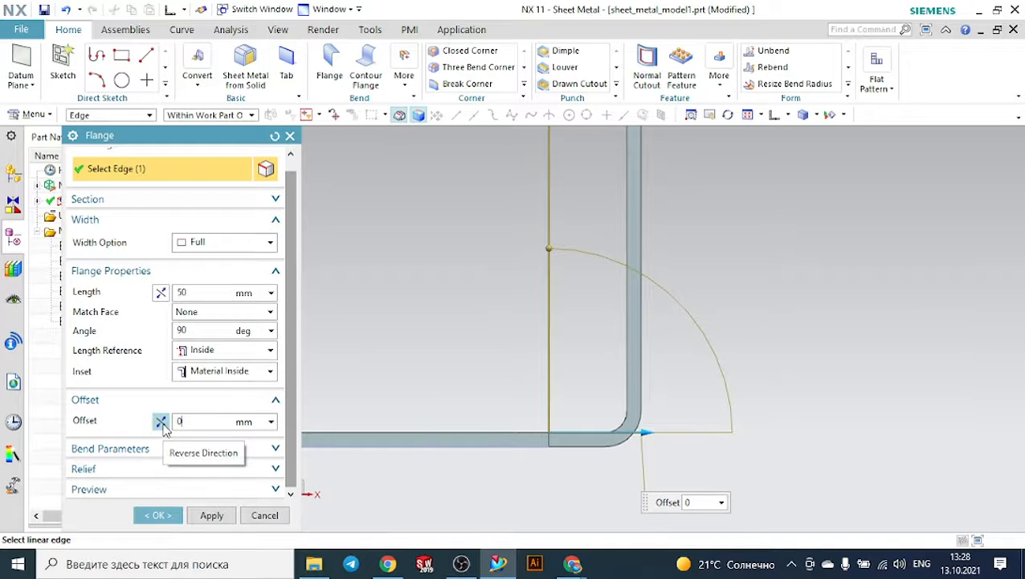
left_click(162, 421)
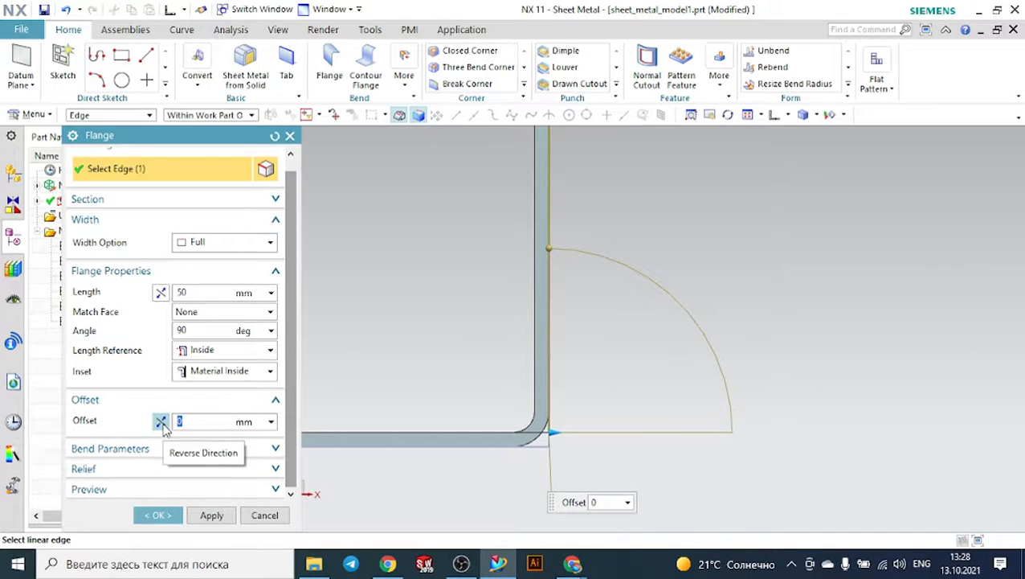
- Show the flange's bend parameters and examine the bend radius along the tab's edge from several angles
left_click(178, 449)
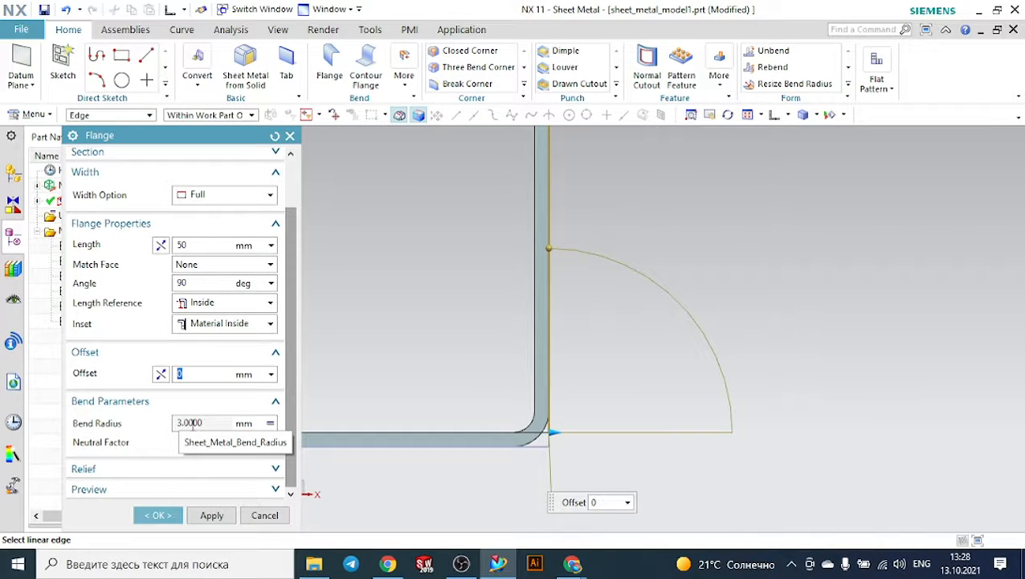
left_click(183, 424)
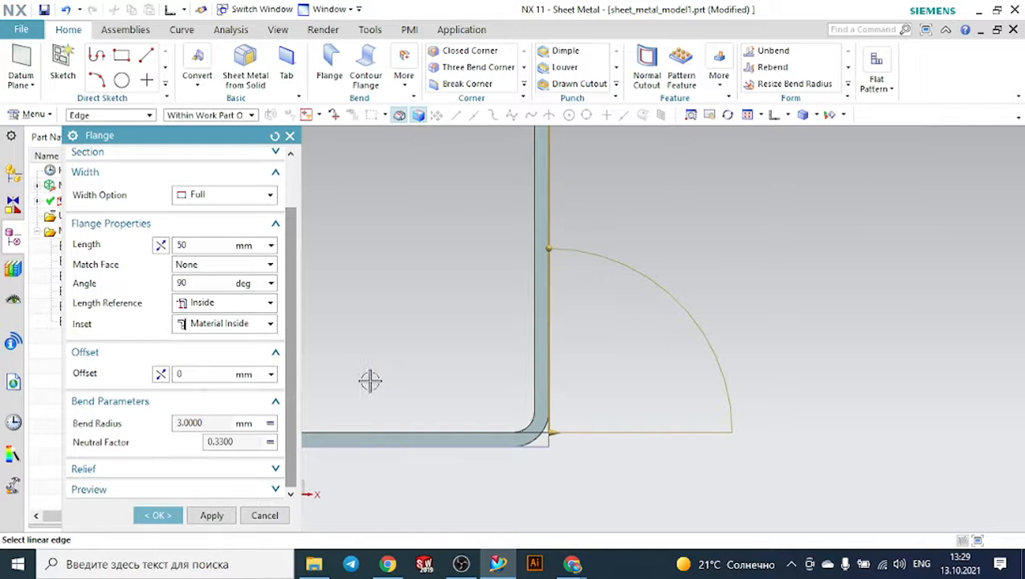
middle_click_drag(623, 436, 653, 455)
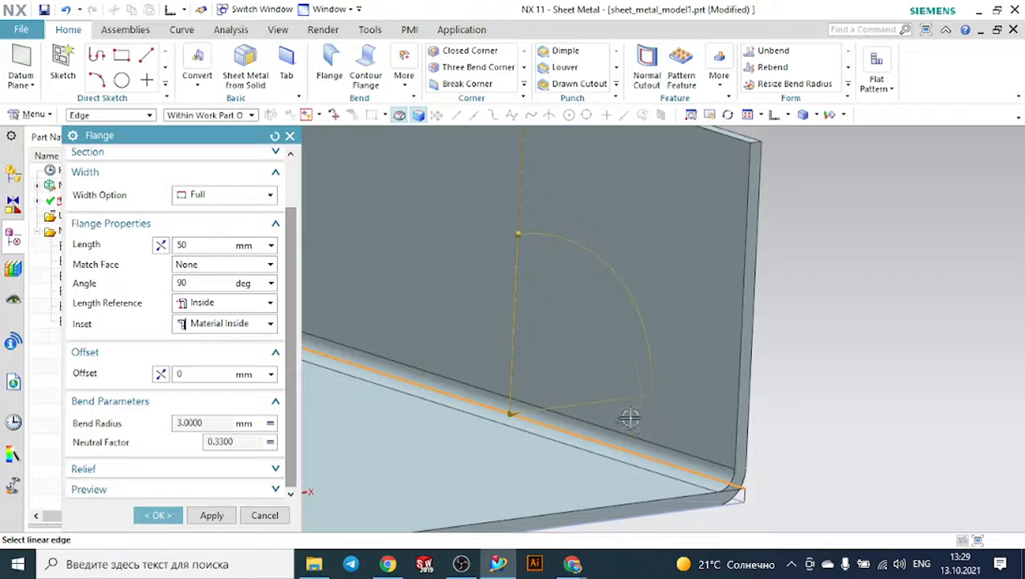
scroll(629, 416, "down", 3)
middle_click_drag(805, 423, 786, 428)
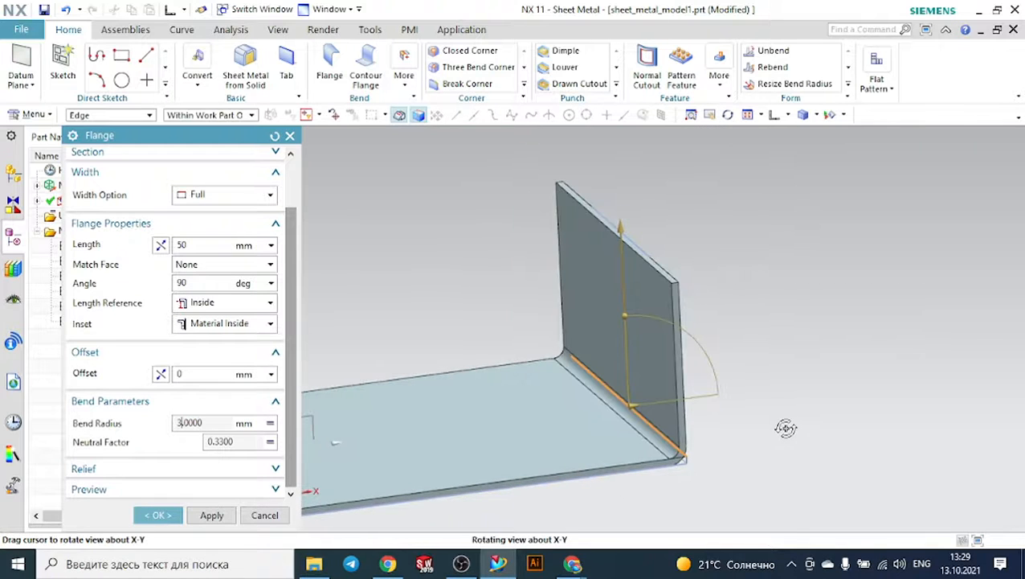
scroll(654, 406, "up", 2)
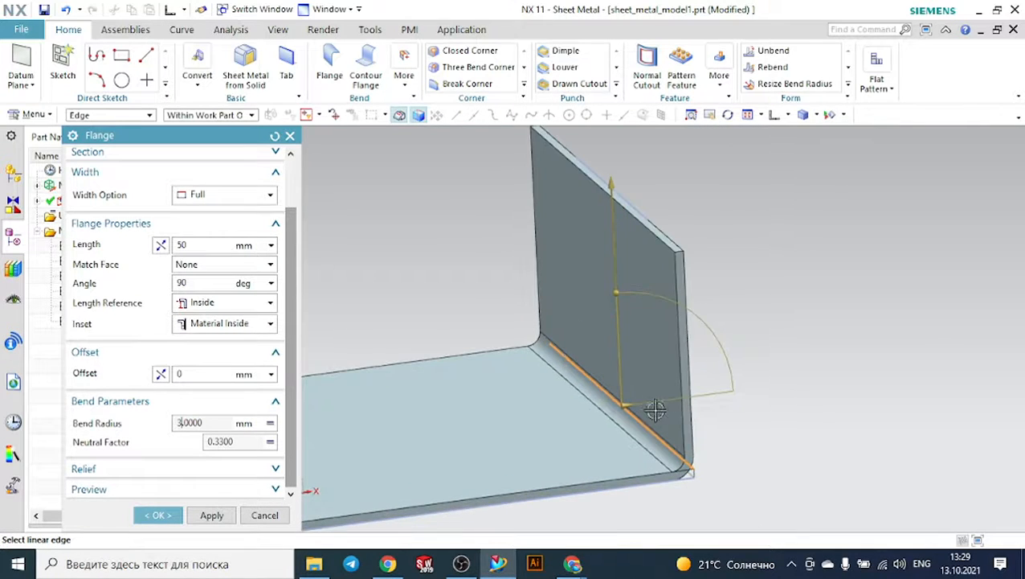
middle_click_drag(785, 433, 685, 430)
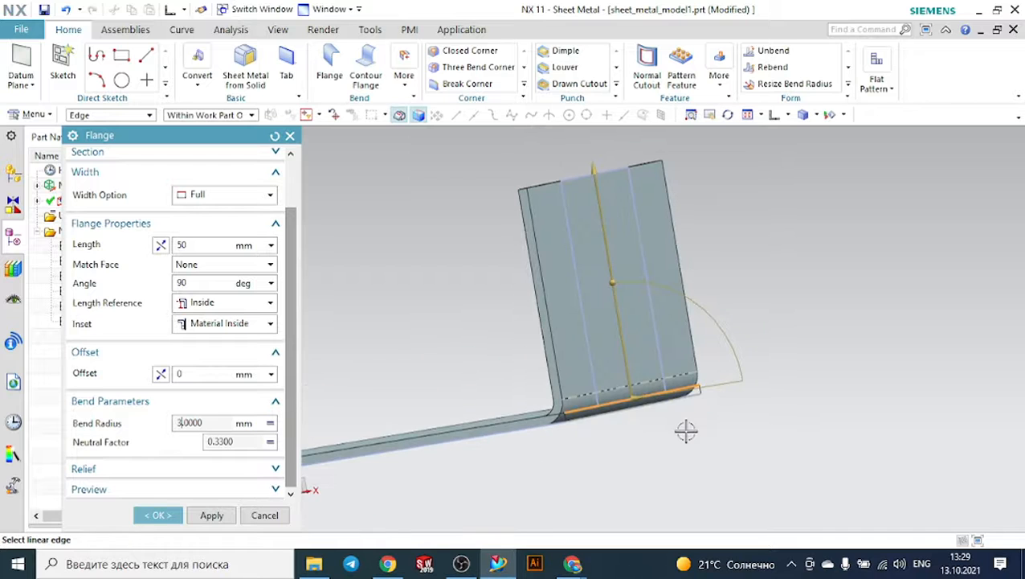
scroll(551, 435, "up", 3)
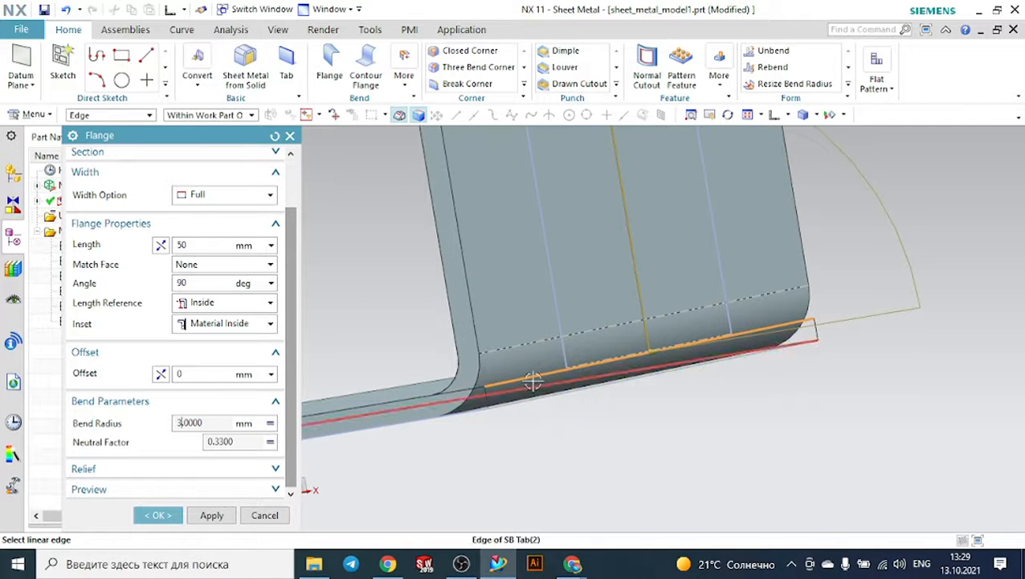
scroll(637, 444, "down", 2)
middle_click_drag(677, 448, 716, 450)
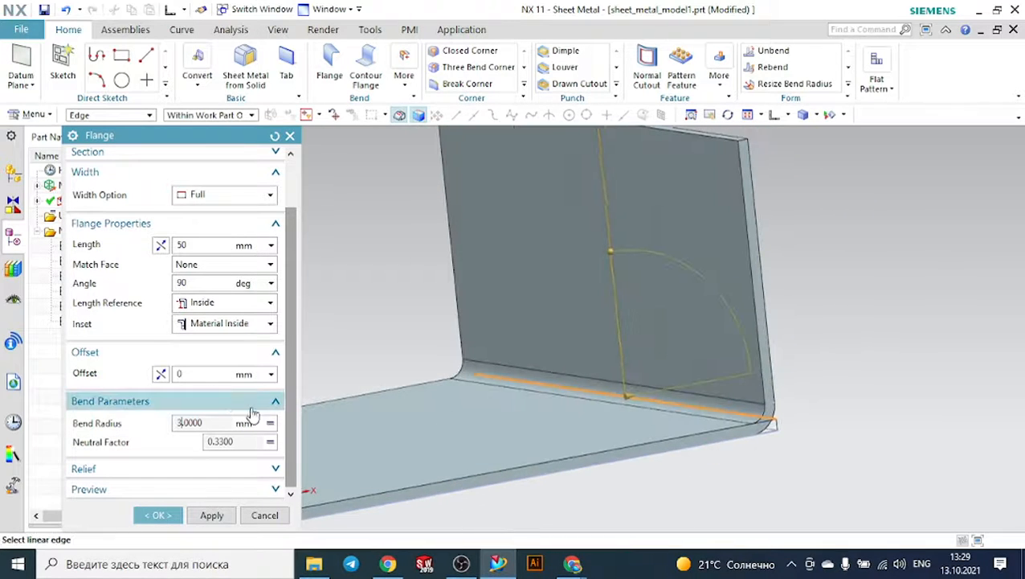
- Override the flange's bend radius with a local value and set it to 10 mm
left_click(270, 423)
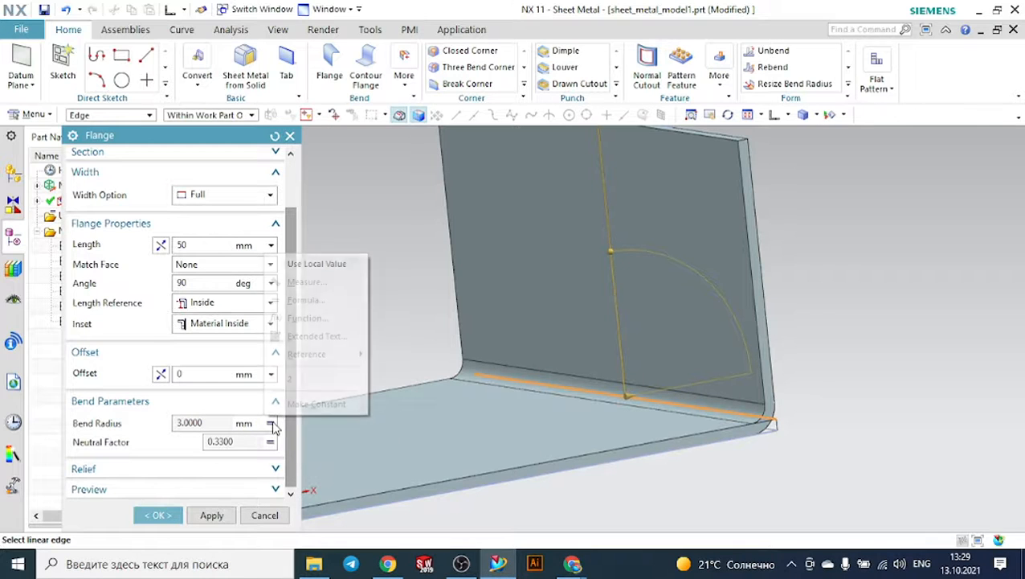
left_click(309, 263)
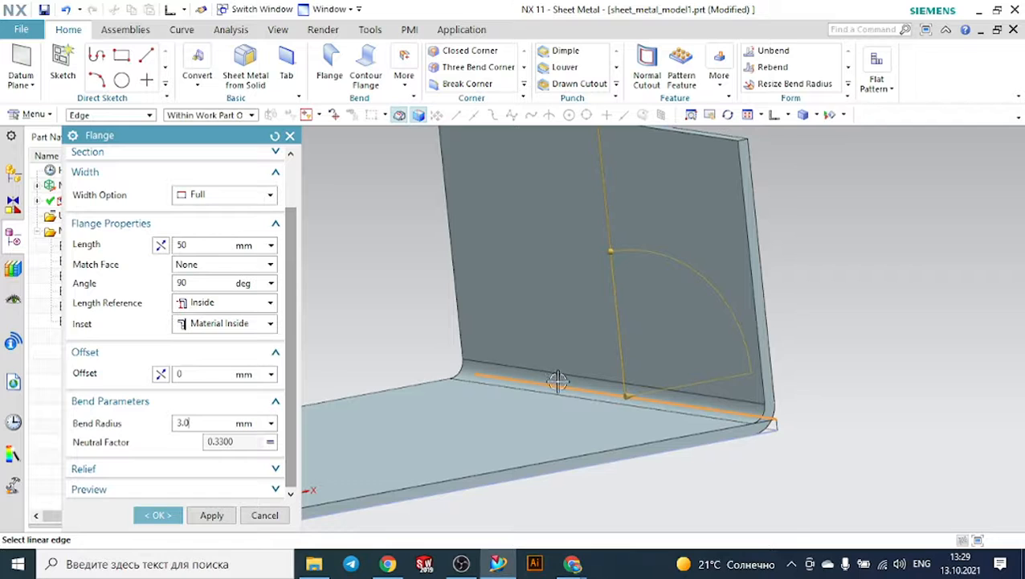
scroll(474, 359, "up", 1)
scroll(474, 359, "up", 1)
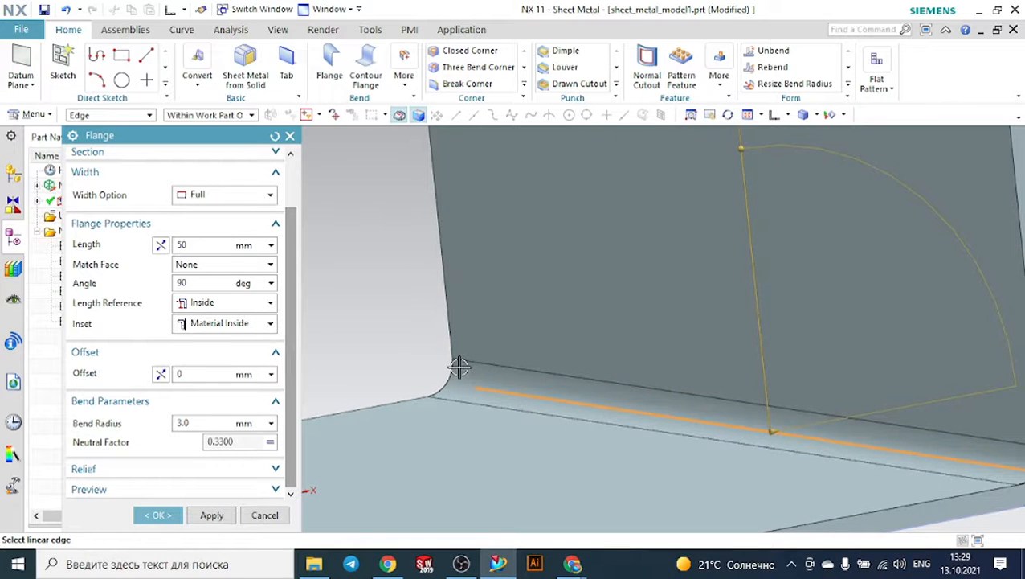
double_click(191, 422)
key("Return")
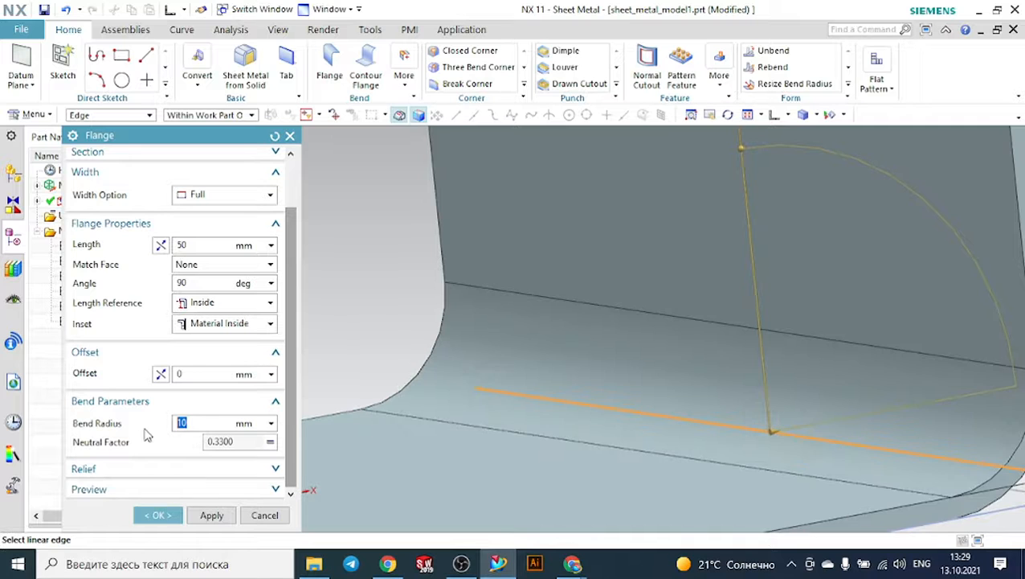
- Set the flange's bend radius back to 3 mm
scroll(619, 408, "down", 2)
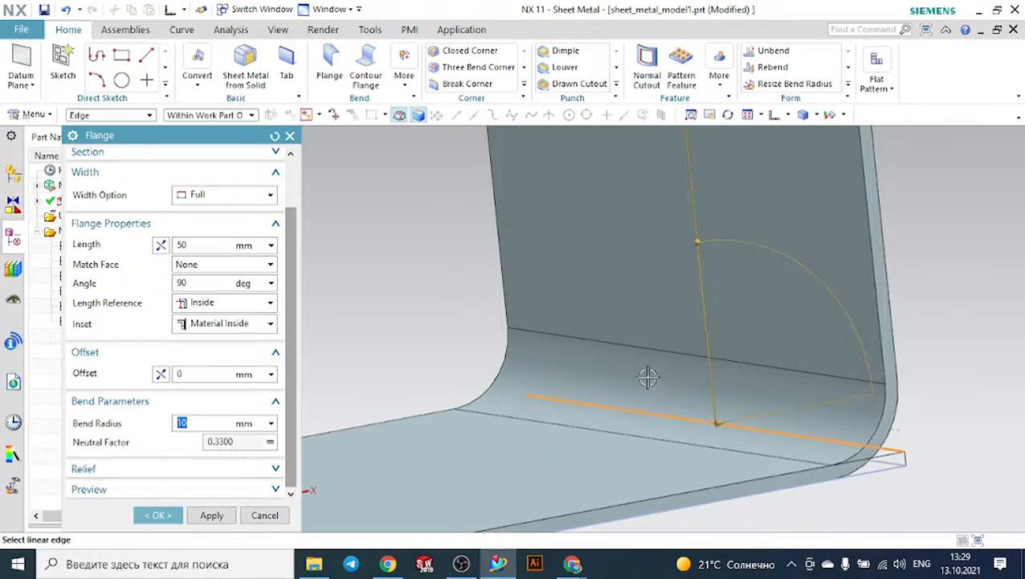
mouse_move(925, 434)
middle_mouse_down()
mouse_move(907, 442)
mouse_move(893, 429)
mouse_move(912, 432)
middle_mouse_up()
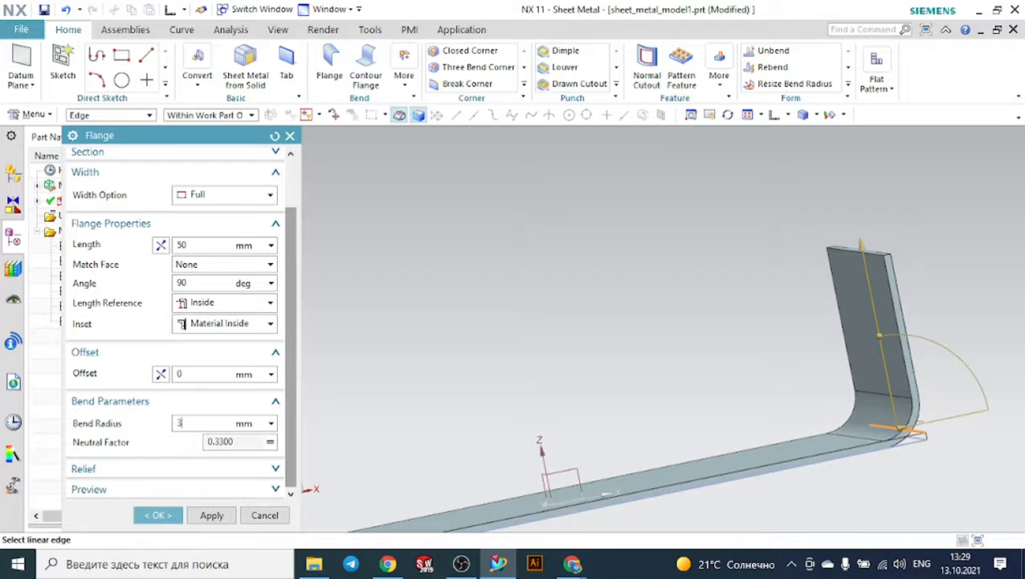
key("Return")
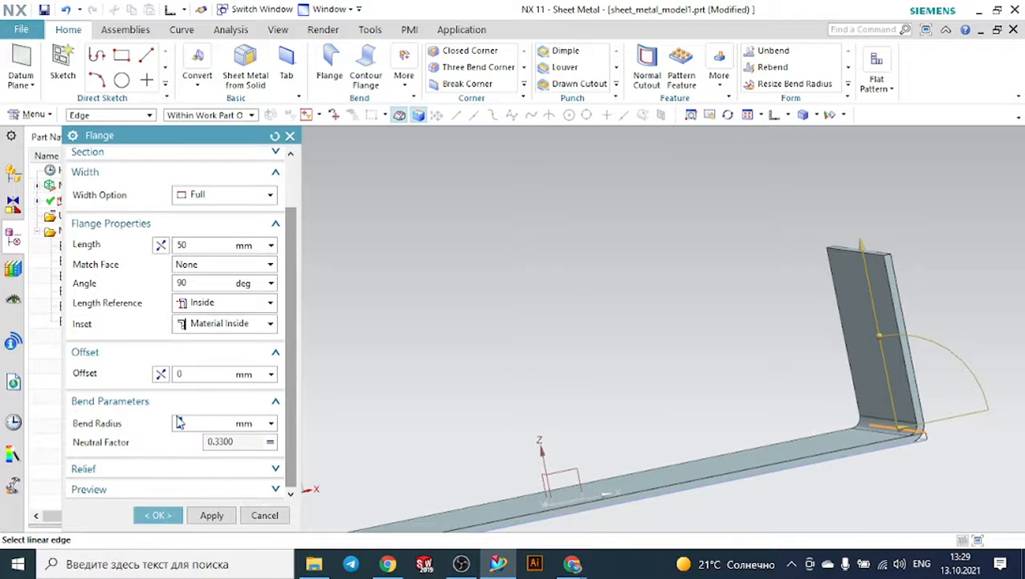
- Show the flange's relief settings and change its width option to At Center
left_click(132, 469)
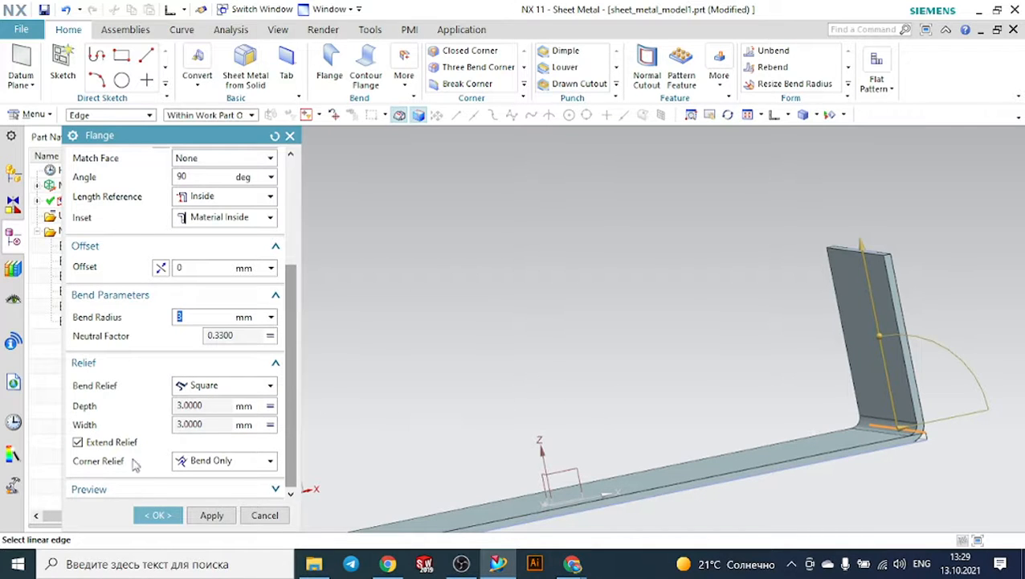
scroll(211, 404, "up", 5)
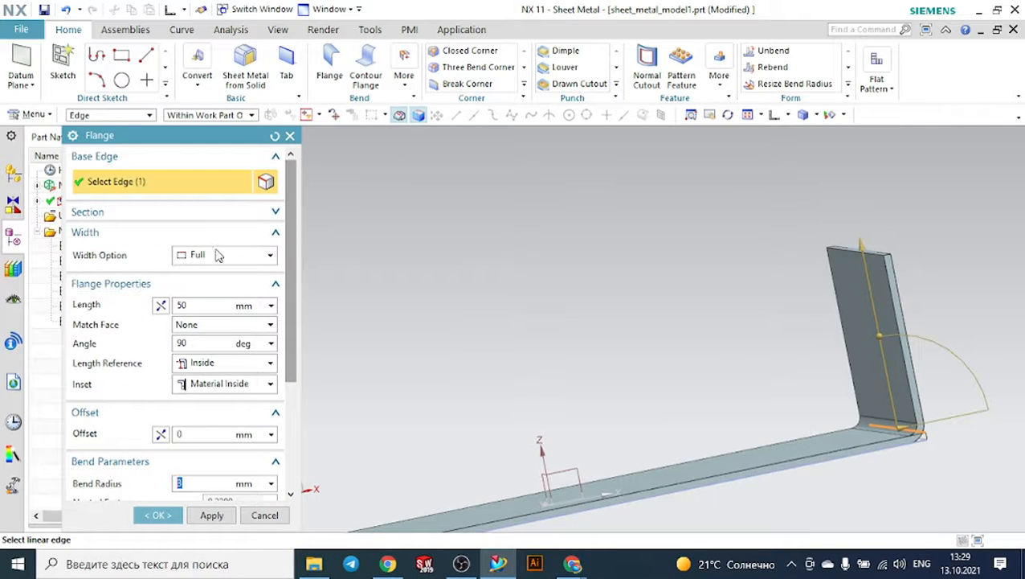
left_click(215, 254)
left_click(209, 289)
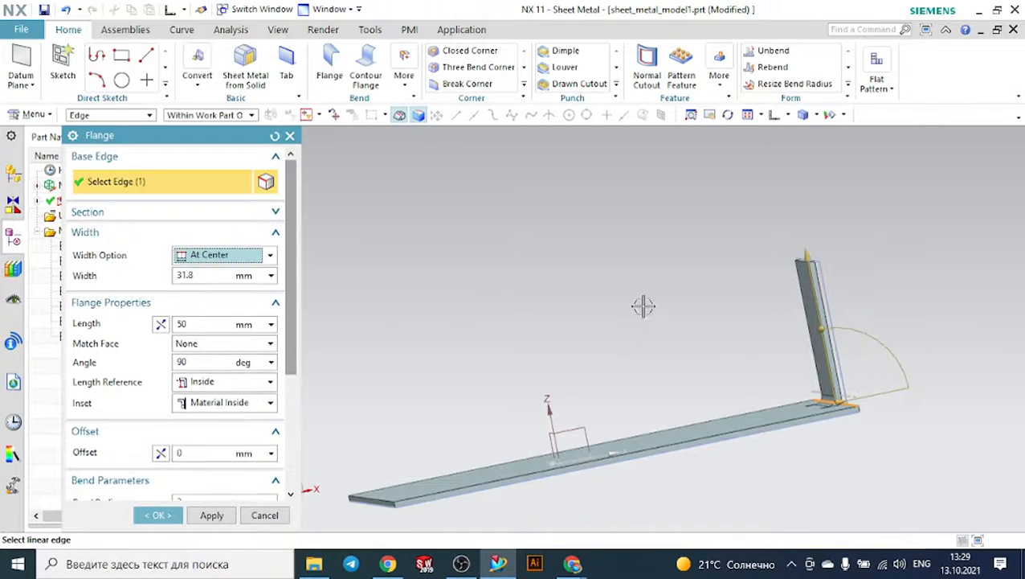
middle_click_drag(851, 348, 796, 375)
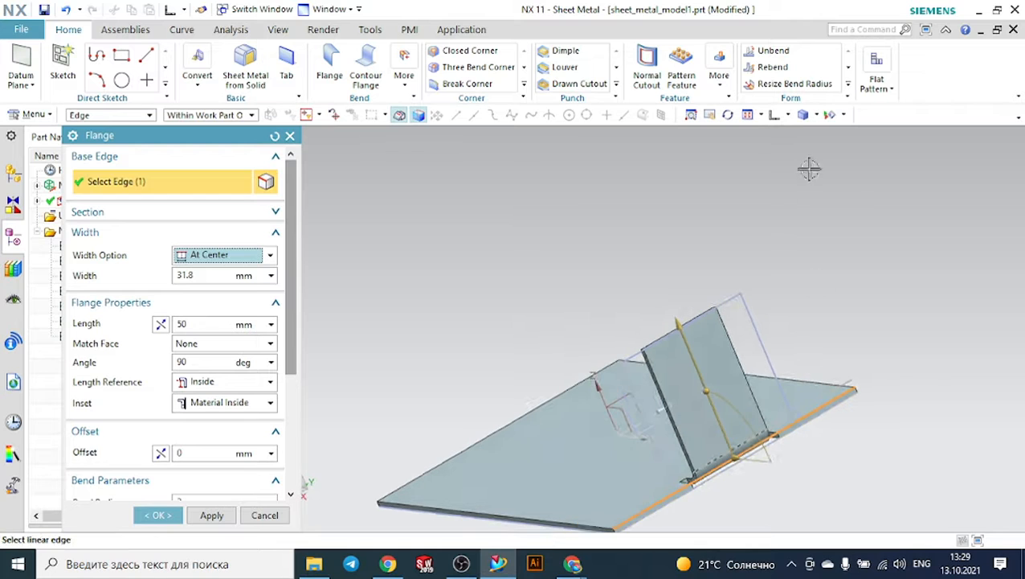
left_click(788, 116)
left_click(788, 137)
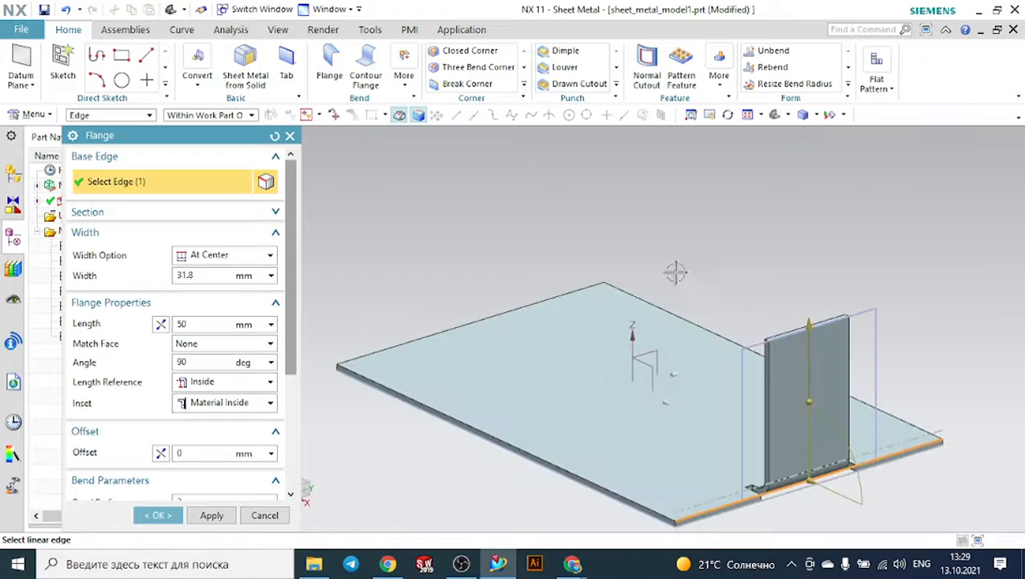
- Set the centred flange's width to 40 mm
middle_click_drag(515, 304, 563, 310)
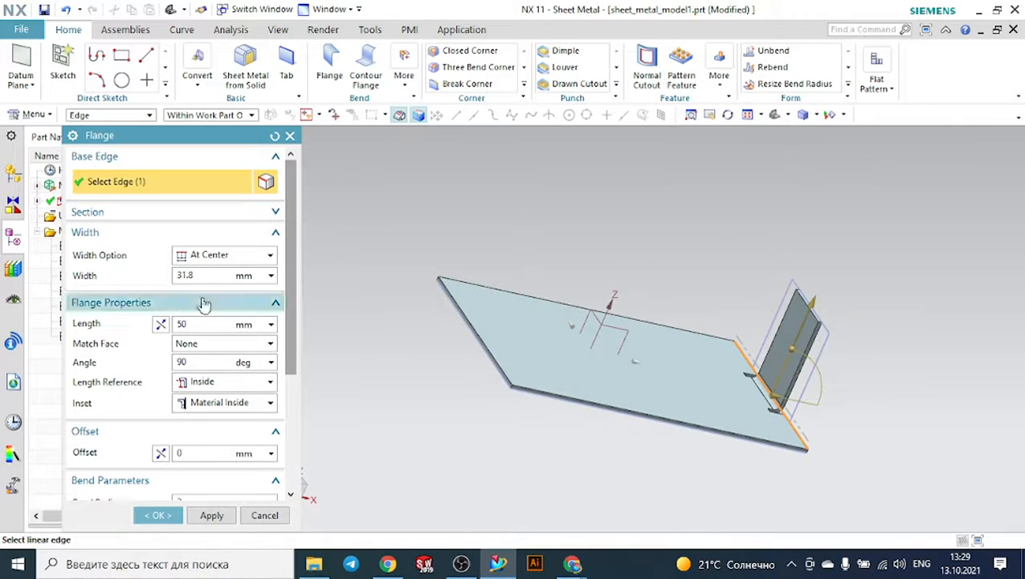
left_click_drag(196, 277, 147, 284)
type("40")
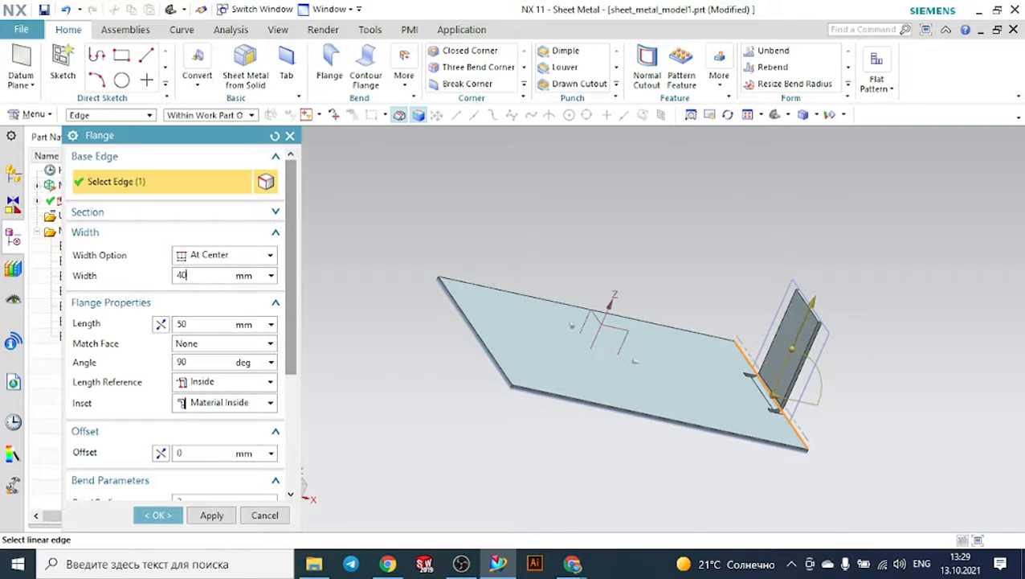
key("Return")
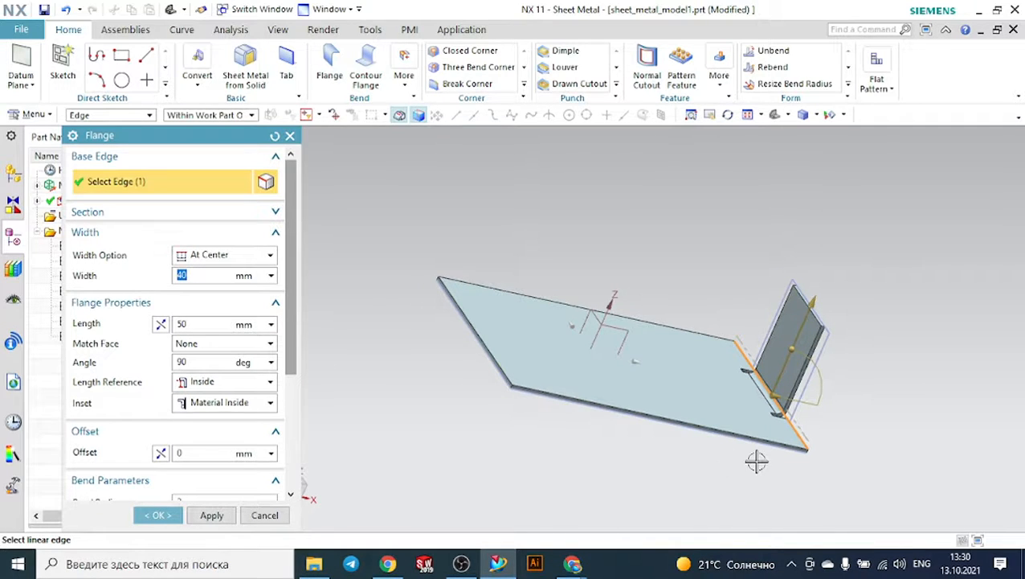
middle_click_drag(869, 341, 794, 323)
scroll(683, 297, "up", 3)
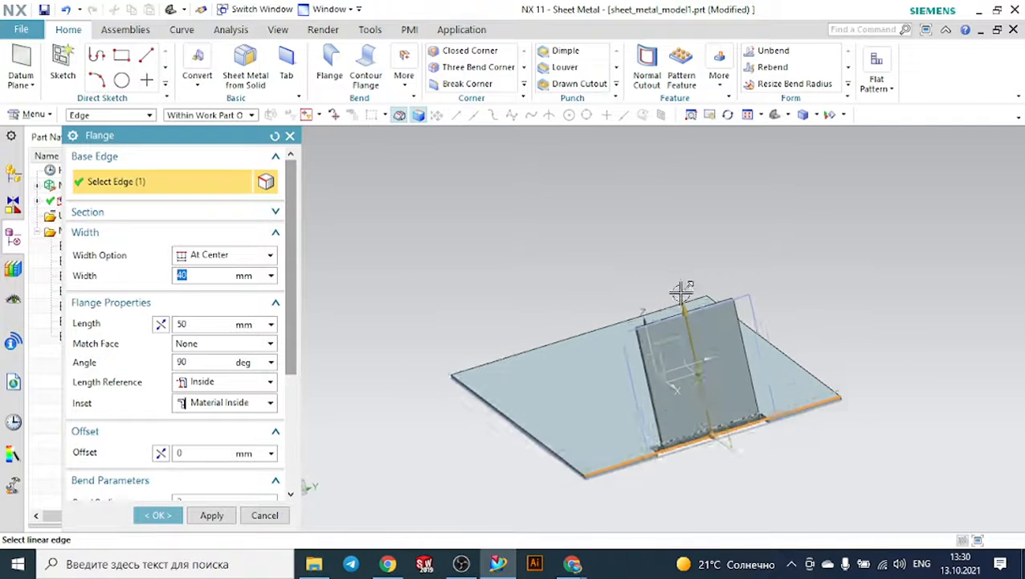
left_click(685, 324)
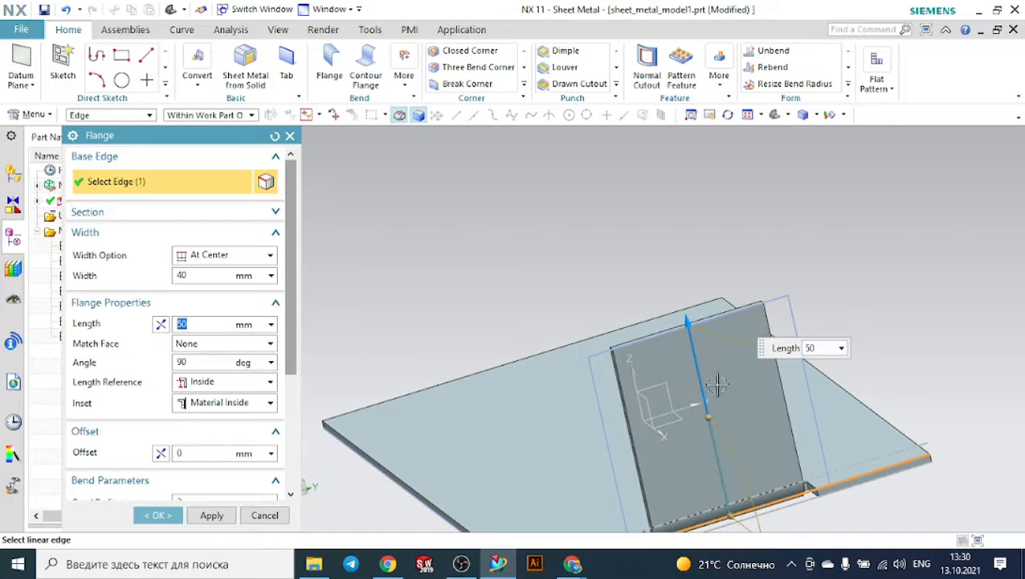
left_click(194, 276)
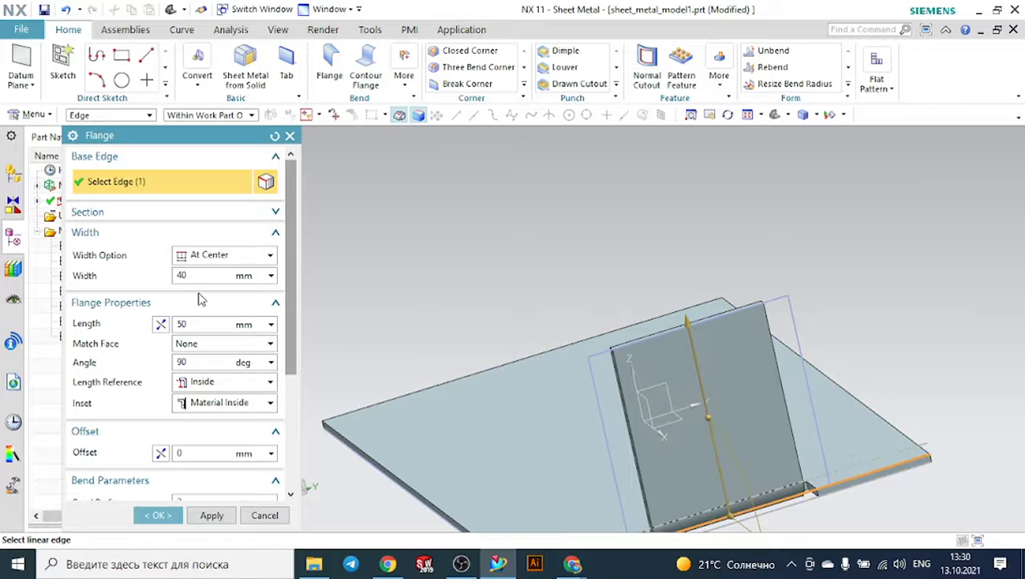
left_click(194, 319)
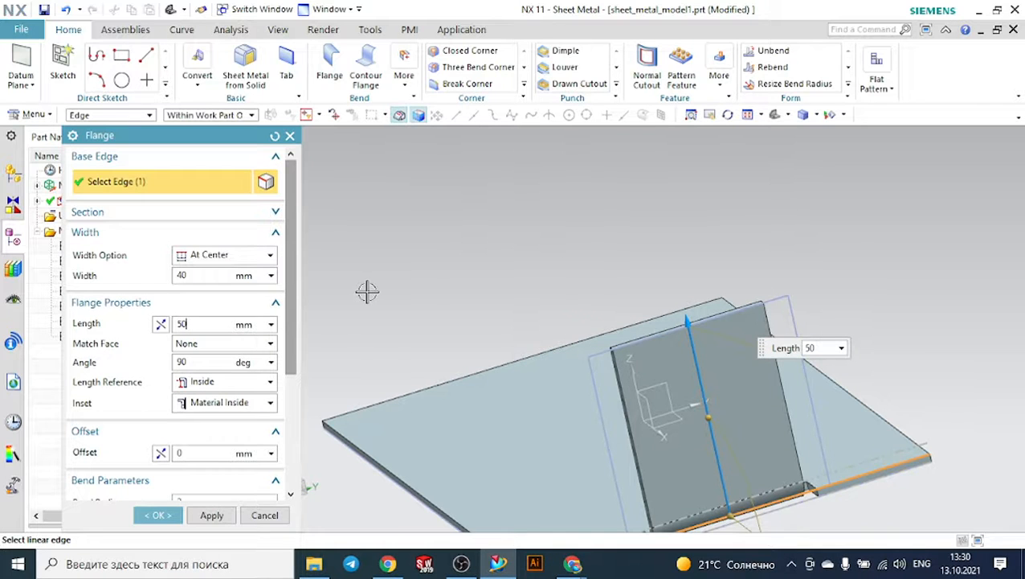
scroll(374, 286, "down", 2)
- Try a flange angle of 45 degrees, and one of about 148 degrees folded back over the tab
left_click(220, 366)
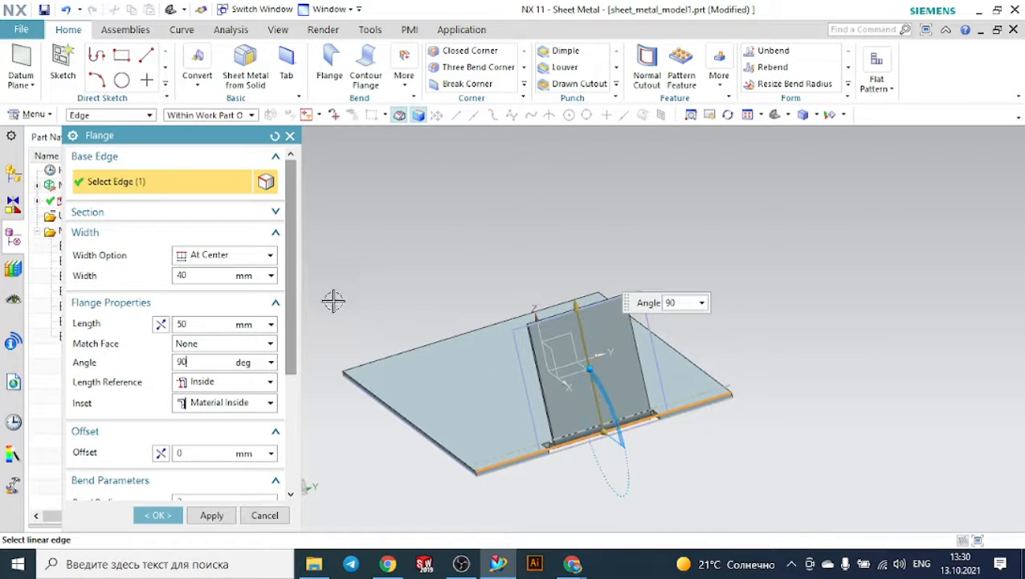
middle_click_drag(332, 299, 416, 299)
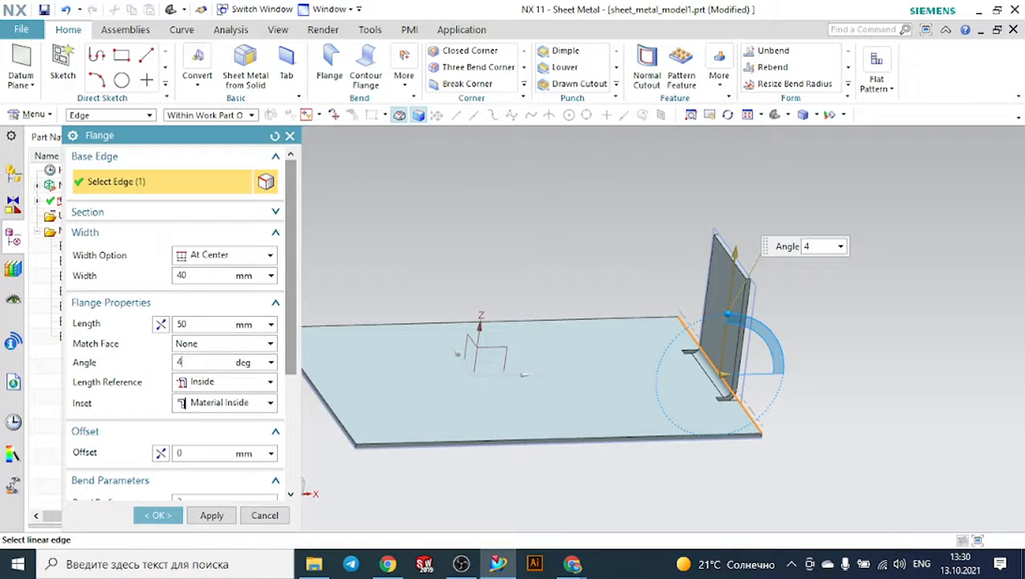
key("Return")
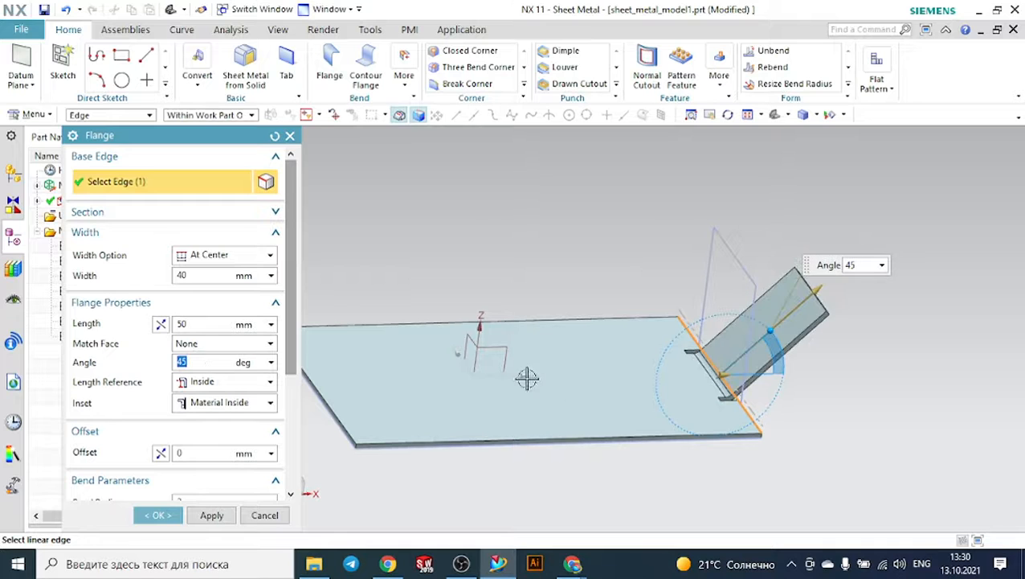
left_click_drag(769, 327, 633, 319)
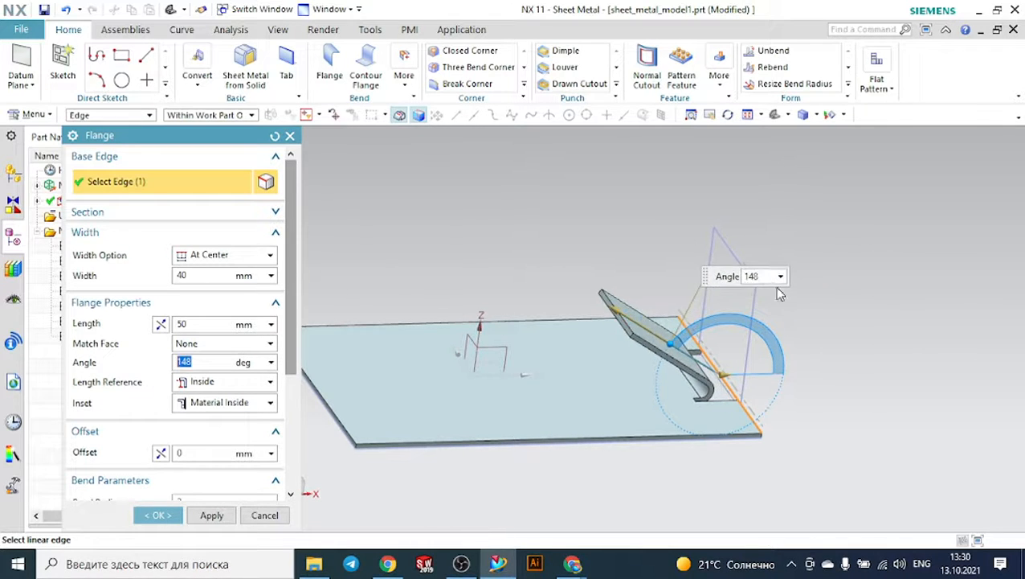
scroll(777, 294, "down", 1)
mouse_move(778, 343)
middle_mouse_down()
mouse_move(783, 325)
mouse_move(744, 337)
mouse_move(774, 332)
middle_mouse_up()
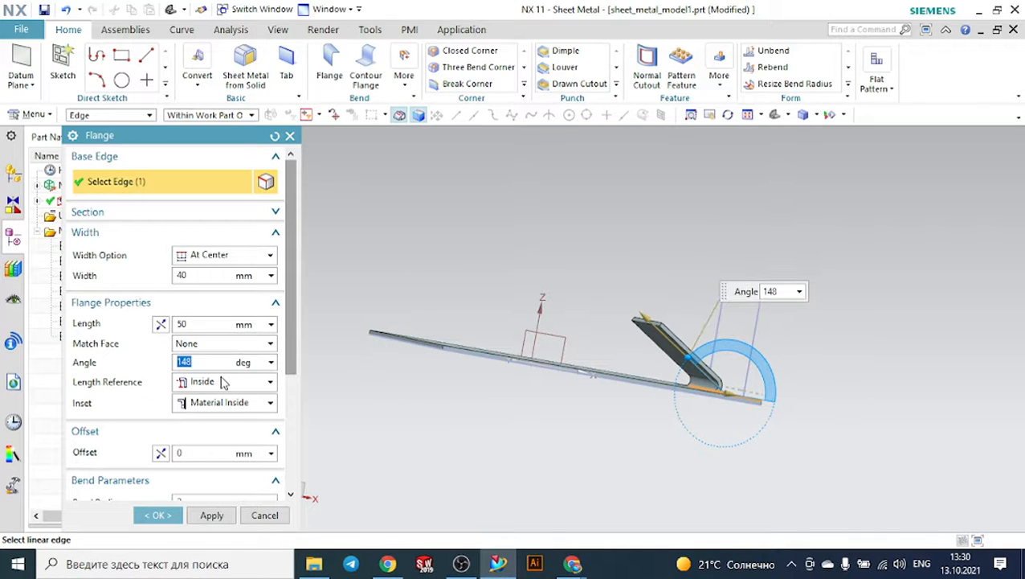
- Try a flange angle of 0 degrees, adjust it to about 77 degrees, and try 0 degrees again
type("0")
key("Return")
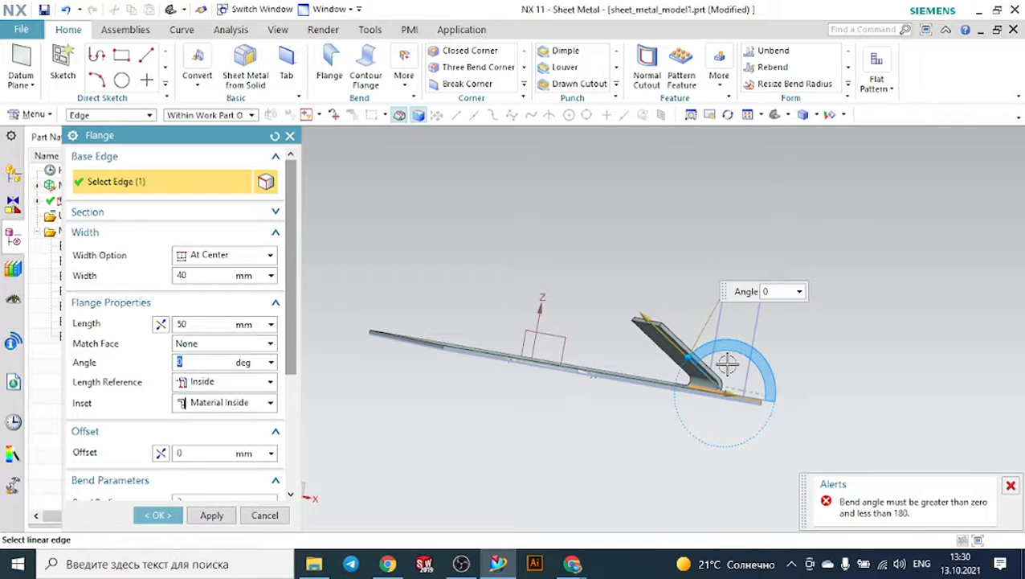
left_click_drag(715, 363, 760, 316)
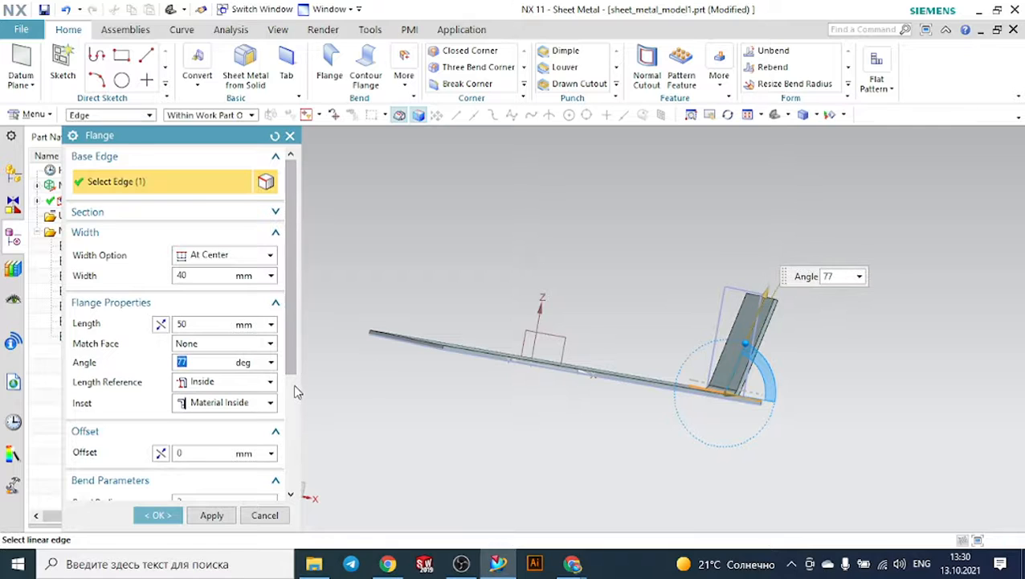
key("Return")
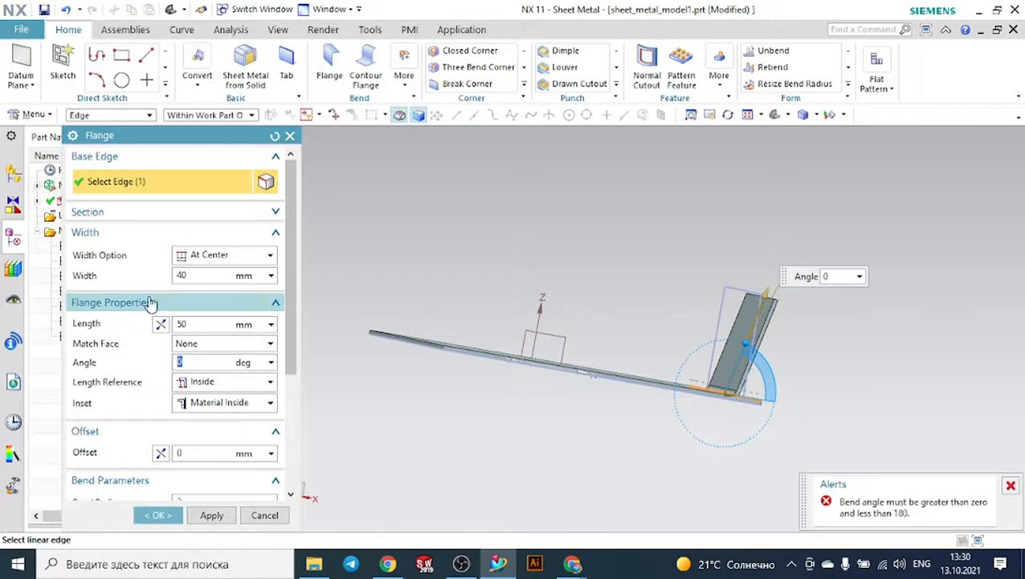
- Set the flange angle to 45 degrees
left_click(208, 381)
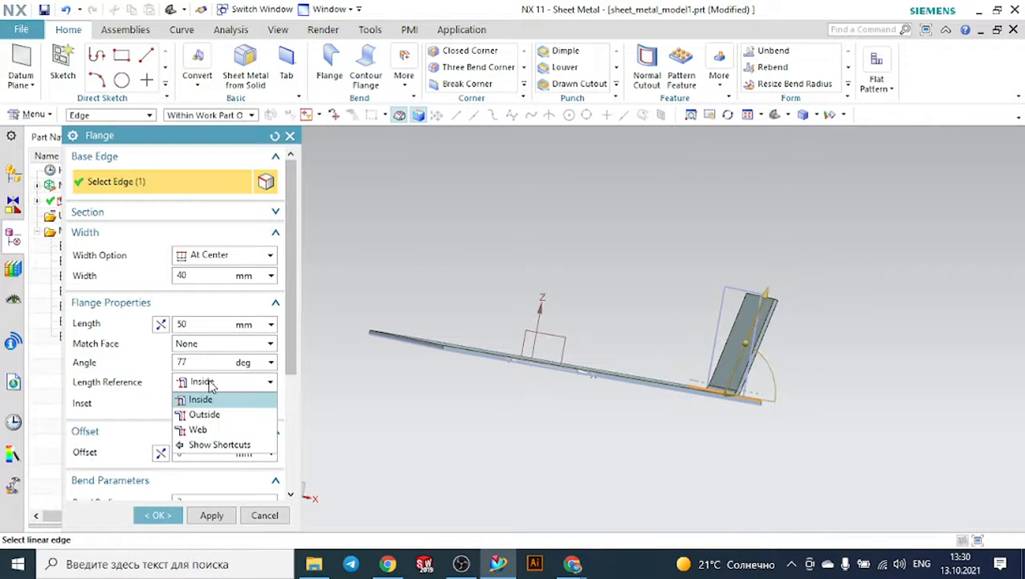
left_click(201, 362)
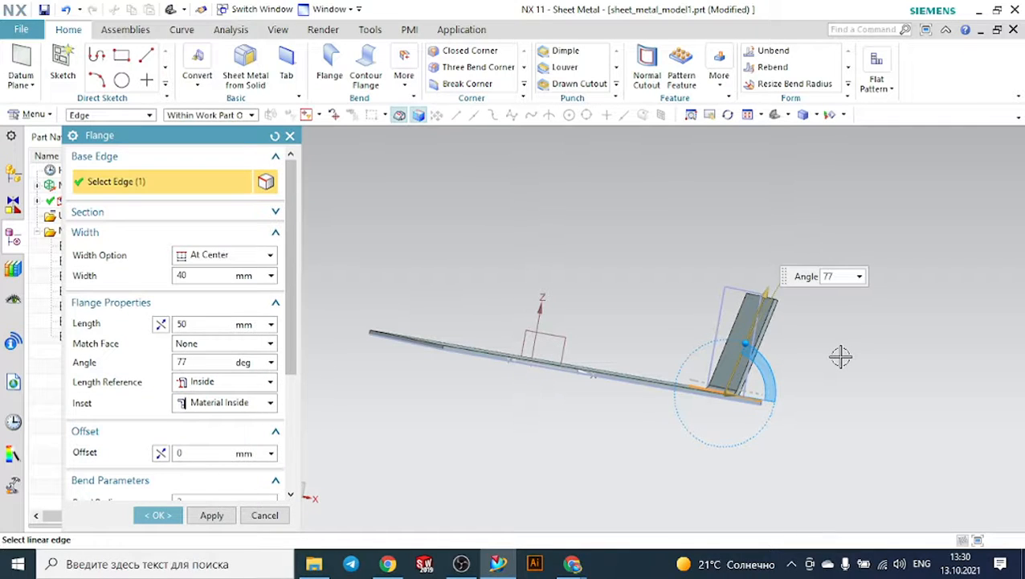
type("45")
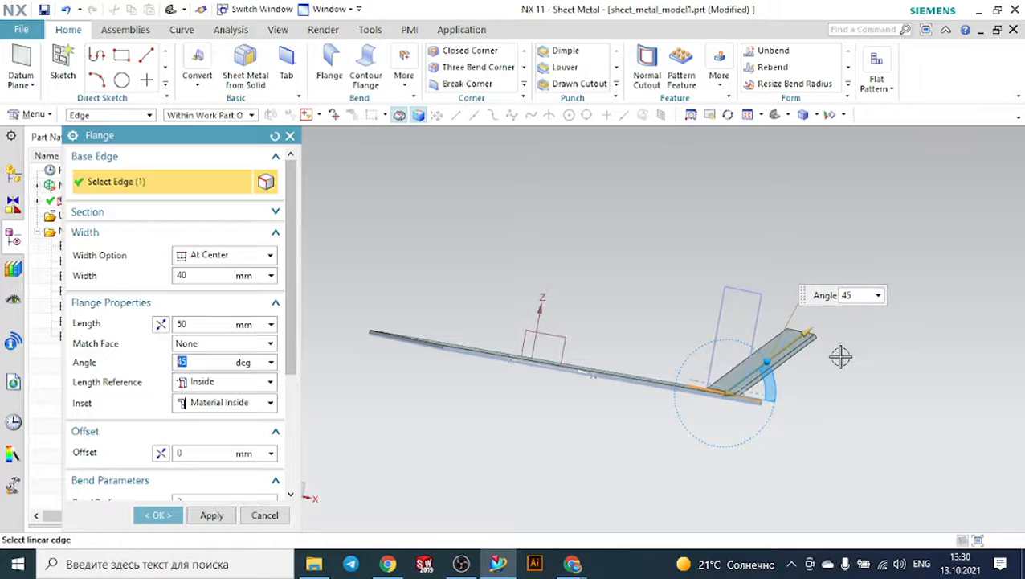
- View the flange from the front and change its length reference from Inside to Outside
left_click(236, 384)
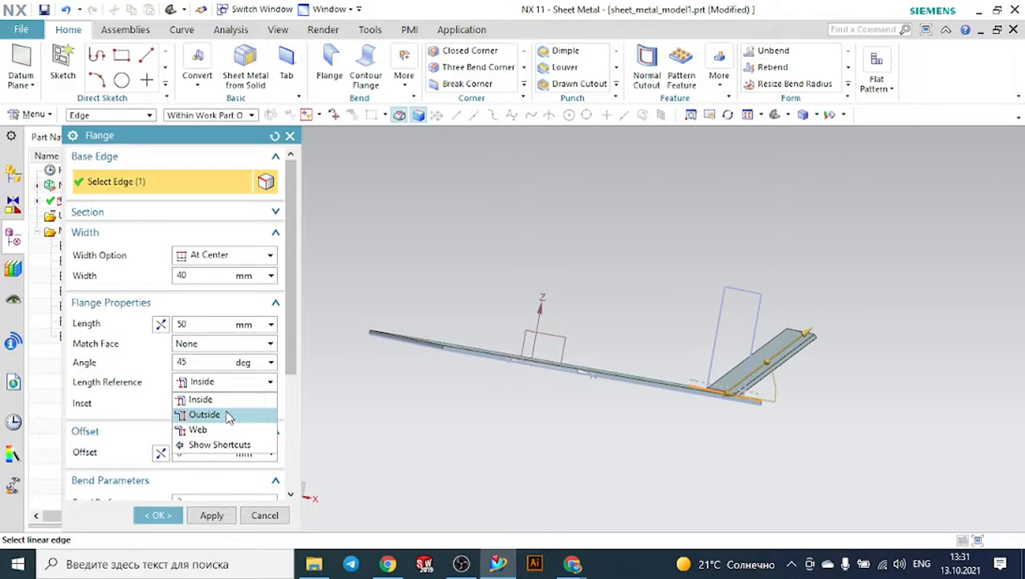
left_click(202, 399)
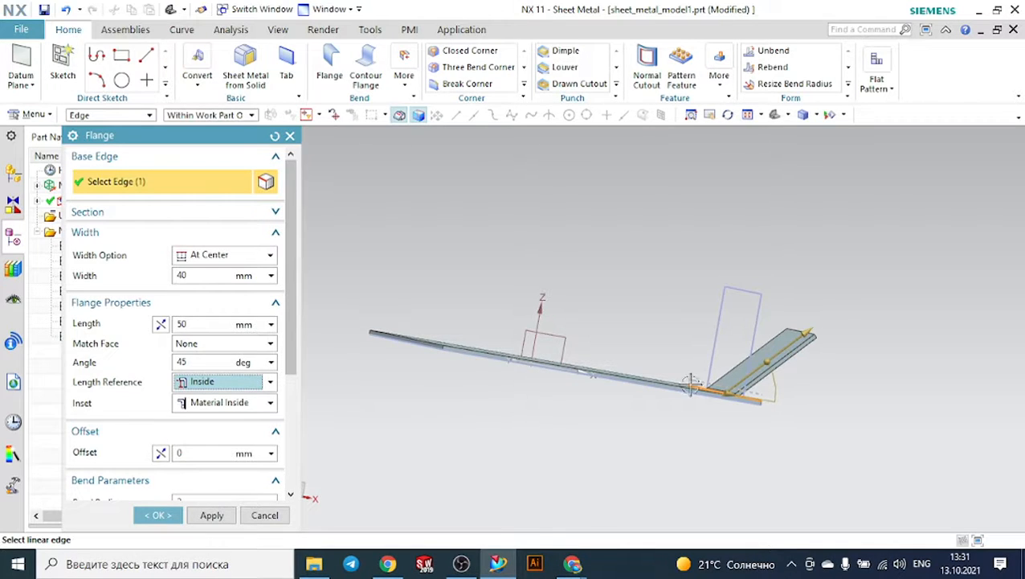
left_click(789, 118)
left_click(799, 151)
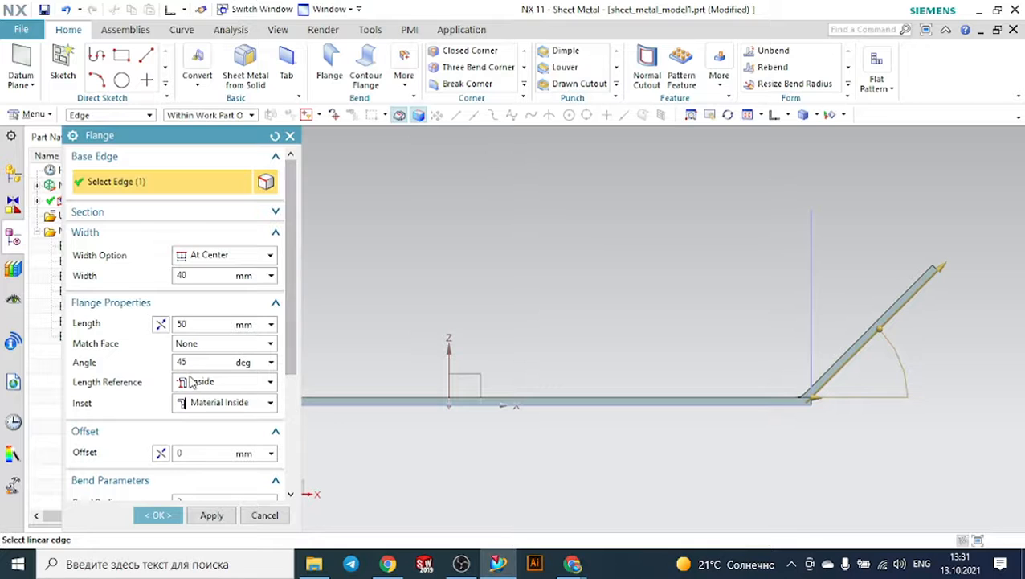
left_click(190, 381)
left_click(199, 411)
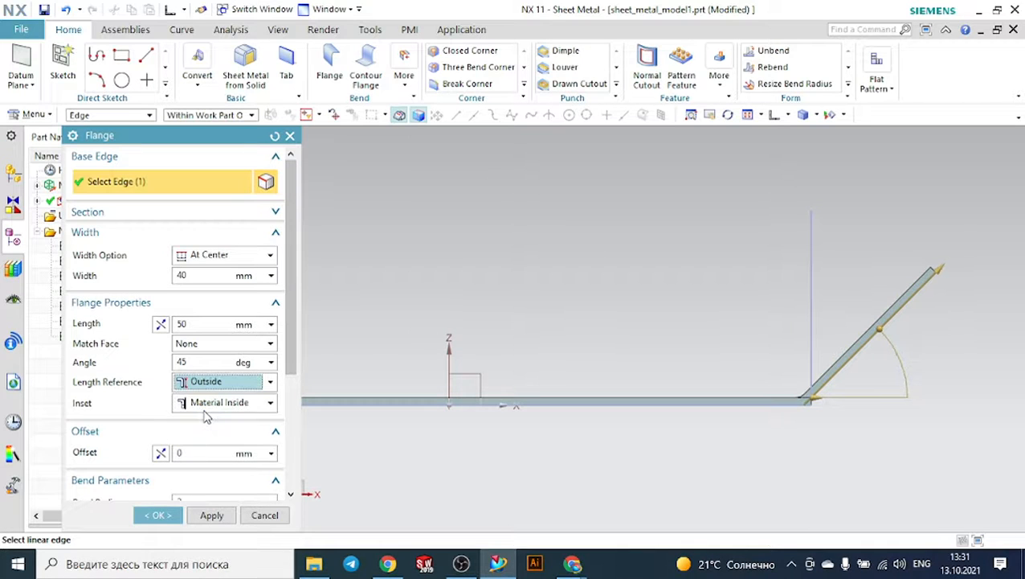
scroll(844, 367, "up", 2)
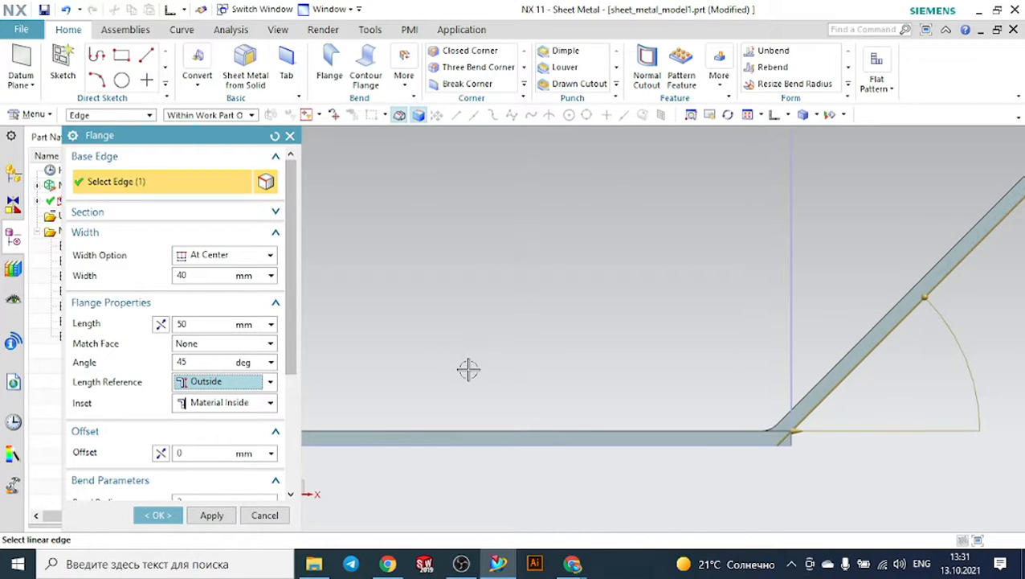
- Compare the Material Outside and Material Inside insets on the flange, and keep Material Outside
left_click(213, 402)
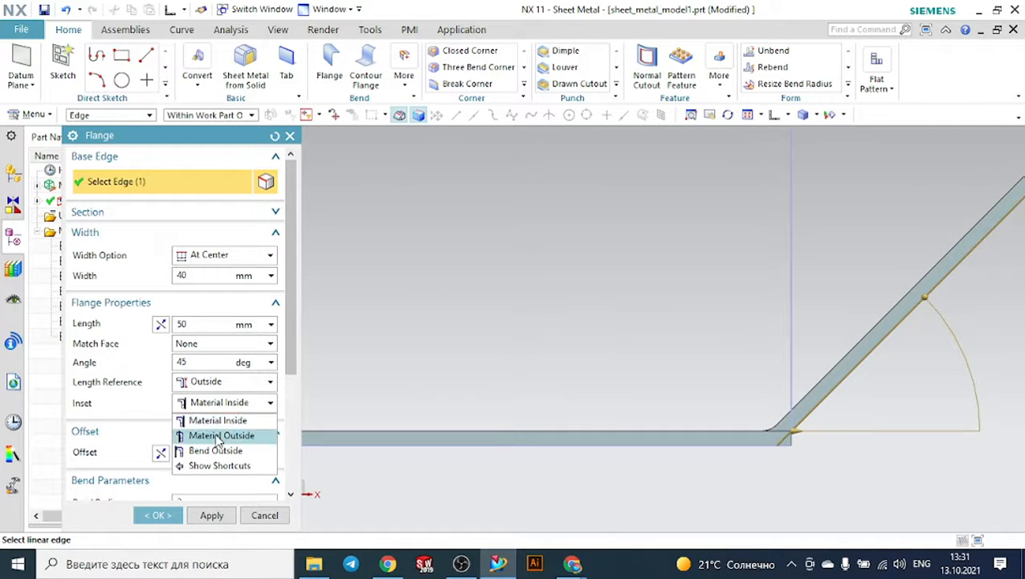
left_click(218, 435)
left_click(215, 402)
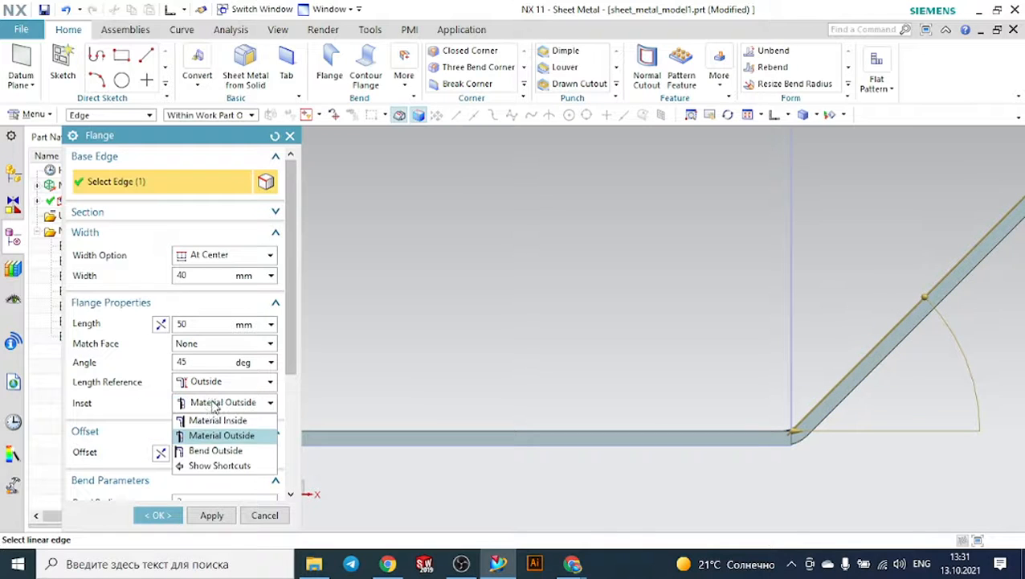
left_click(207, 419)
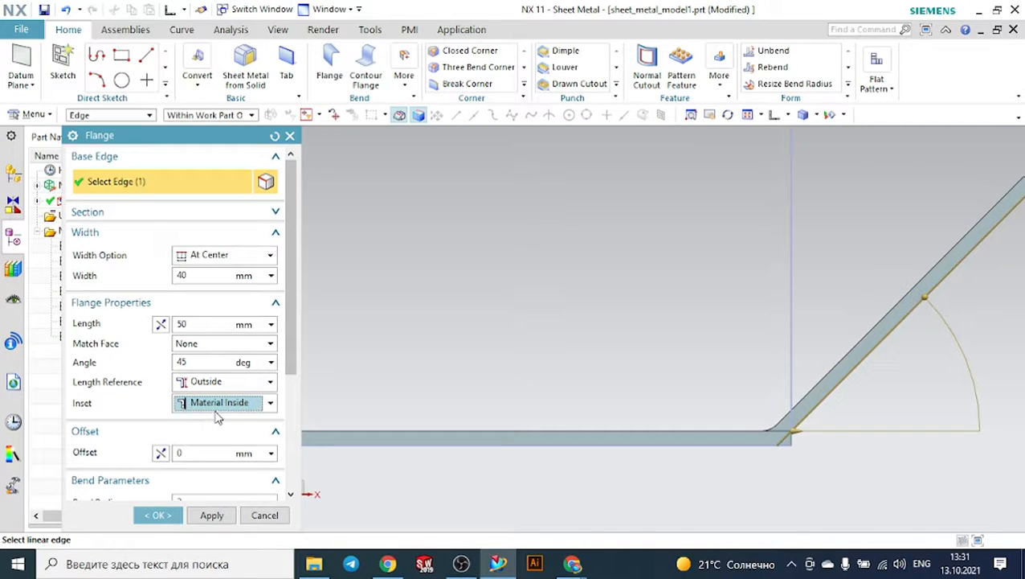
left_click(211, 408)
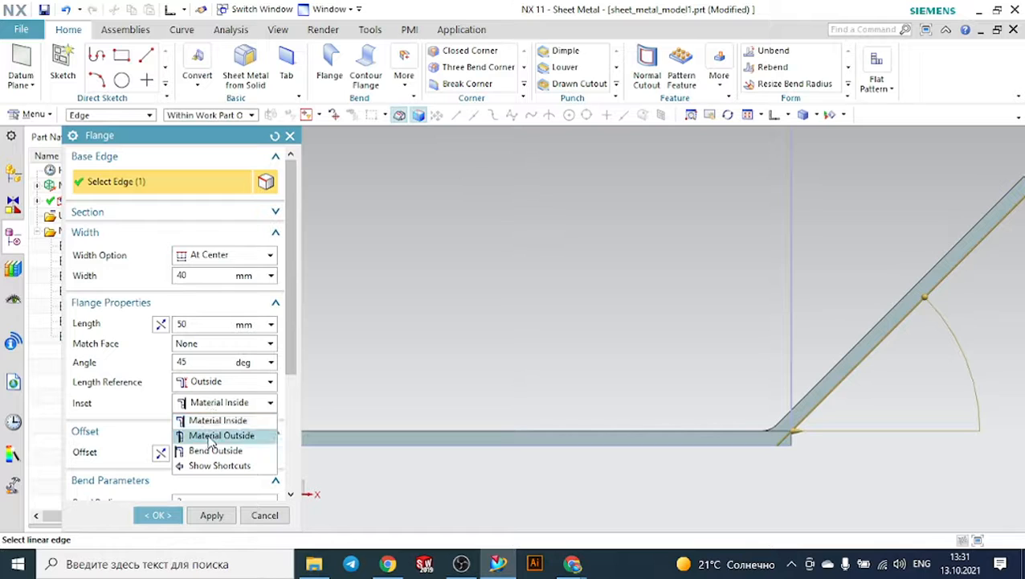
left_click(211, 435)
scroll(698, 316, "down", 3)
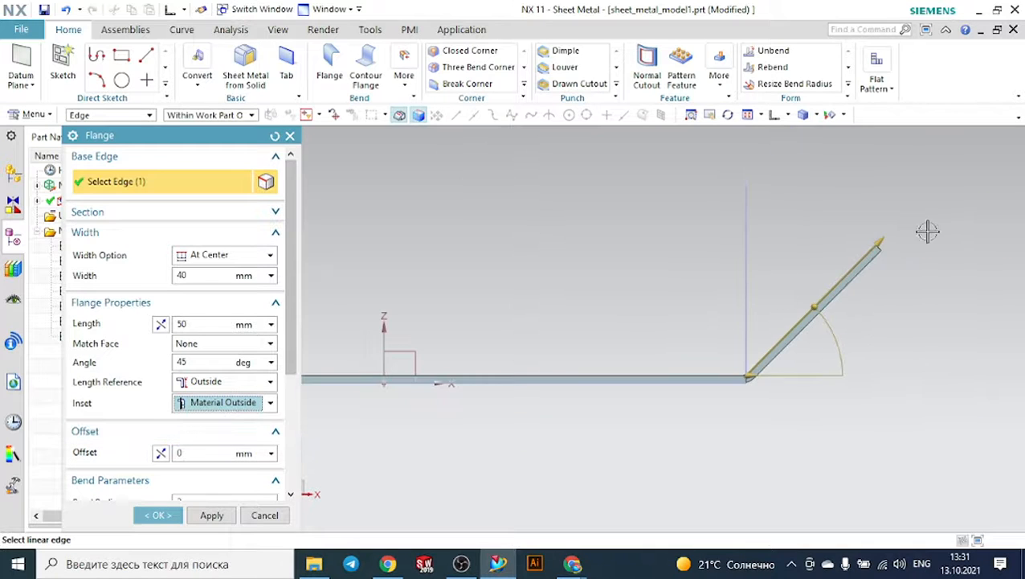
- Try offsetting the flange 17 mm outward from the tab's edge, and reset the offset to 0 mm
left_click(884, 241)
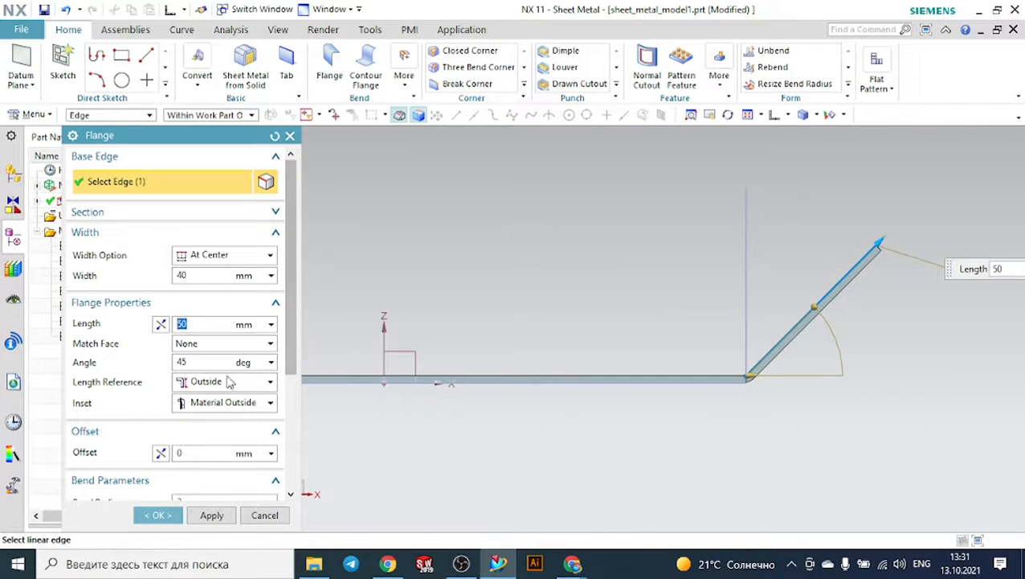
scroll(197, 434, "down", 1)
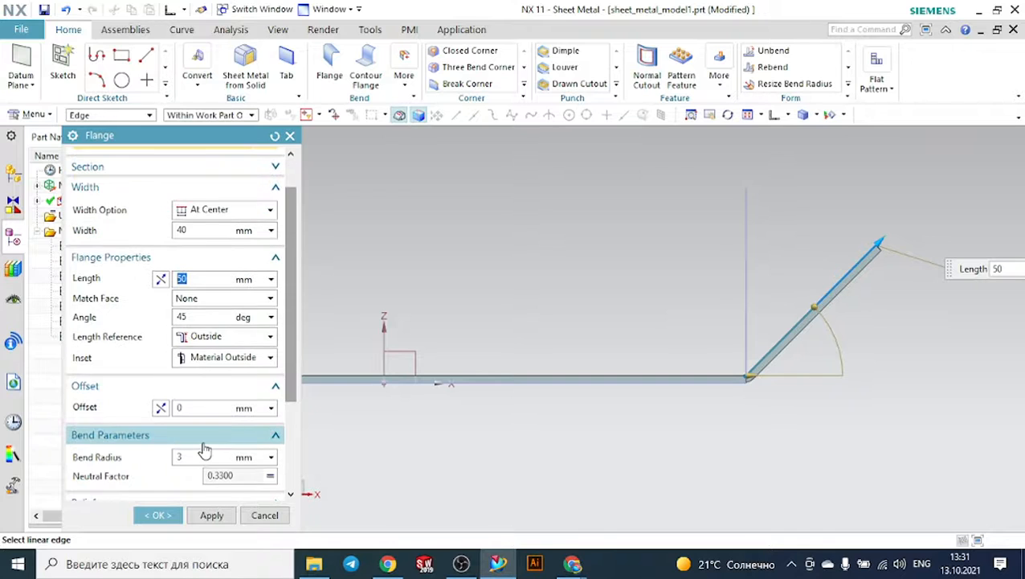
scroll(205, 451, "down", 1)
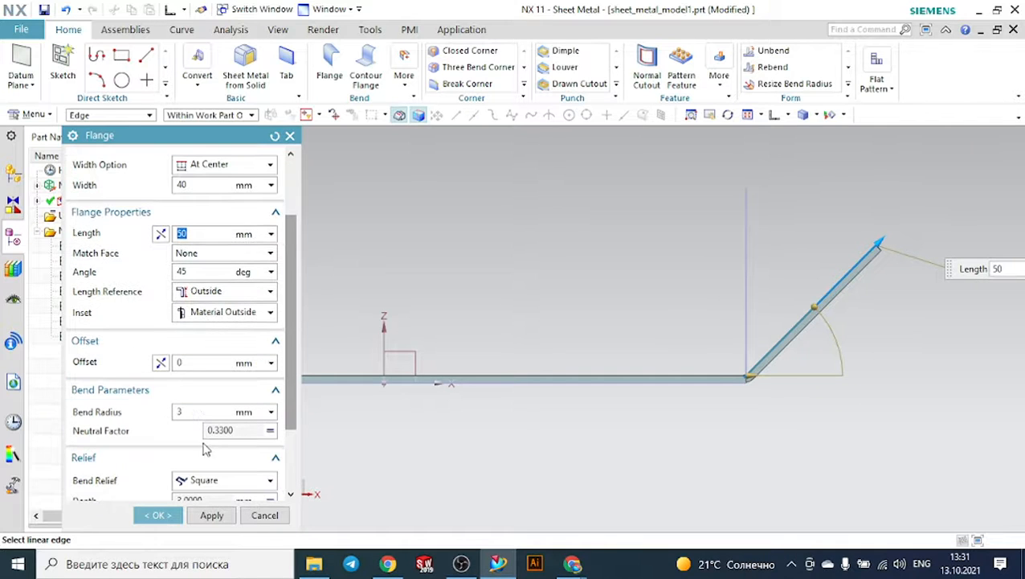
left_click(189, 412)
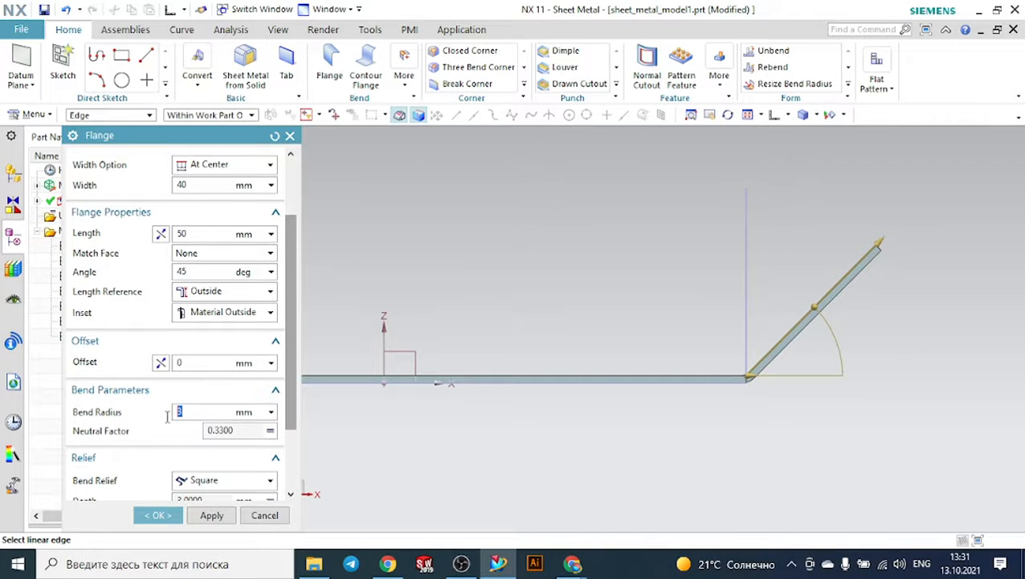
left_click(187, 363)
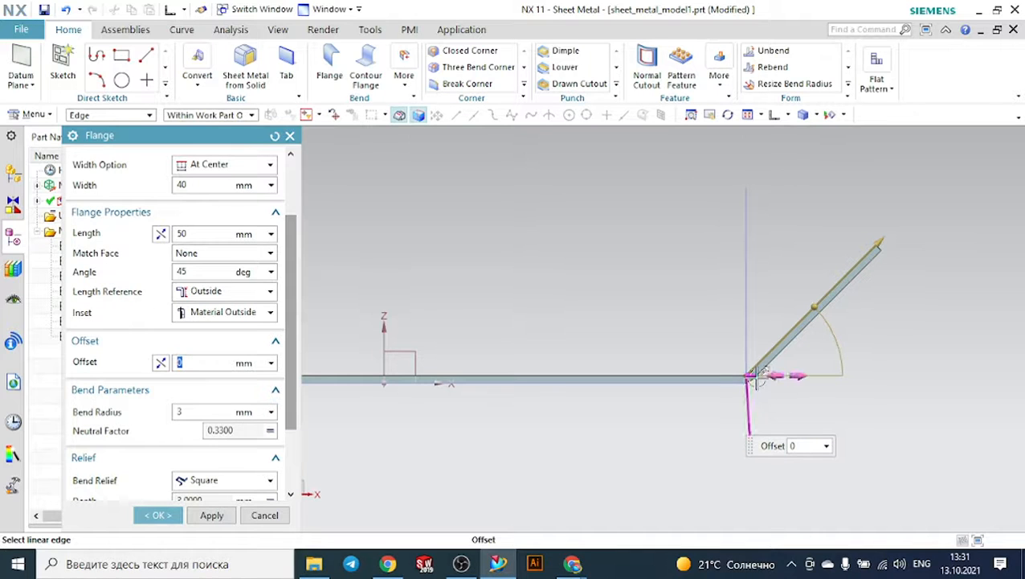
left_click_drag(754, 374, 821, 378)
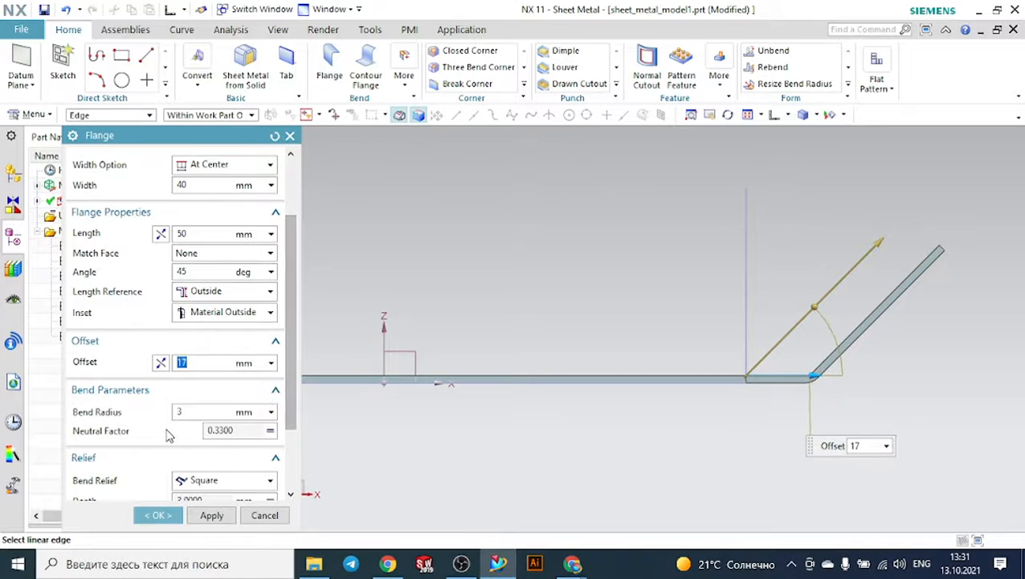
type("0")
key("Return")
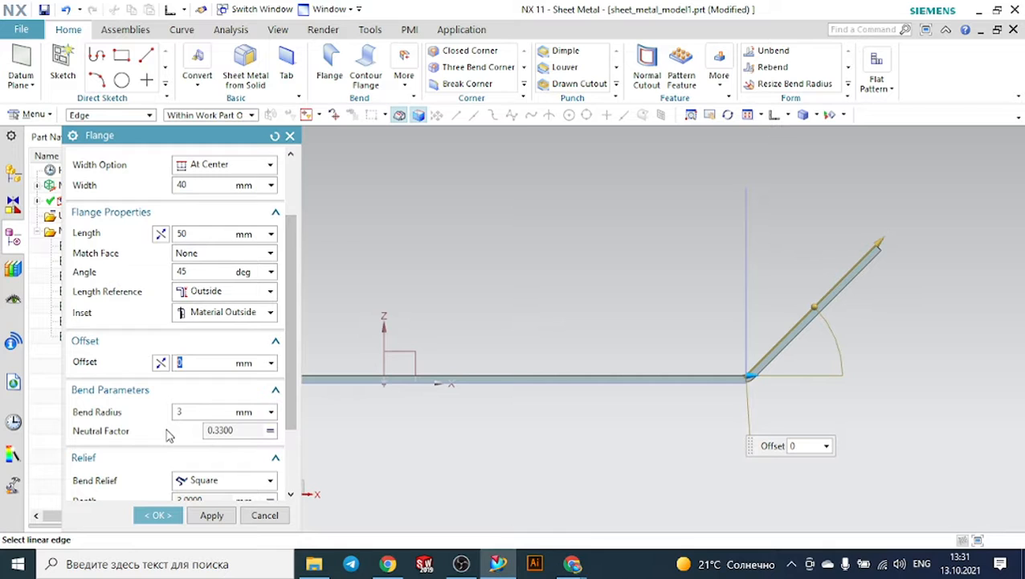
- Create the flange with Square bend relief and examine the relief cuts at both ends of the bend
scroll(292, 456, "down", 1)
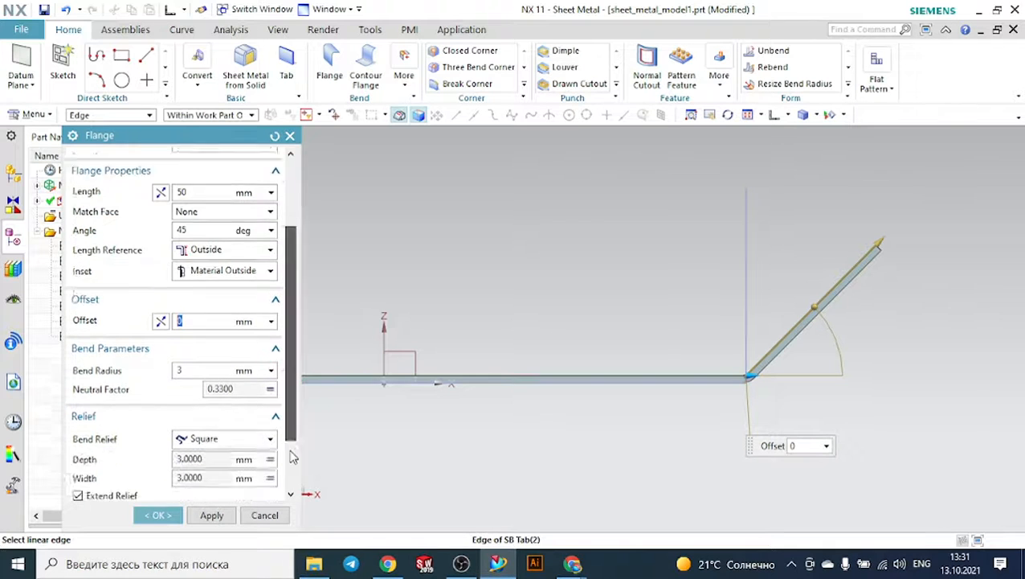
scroll(292, 456, "down", 1)
left_click(214, 391)
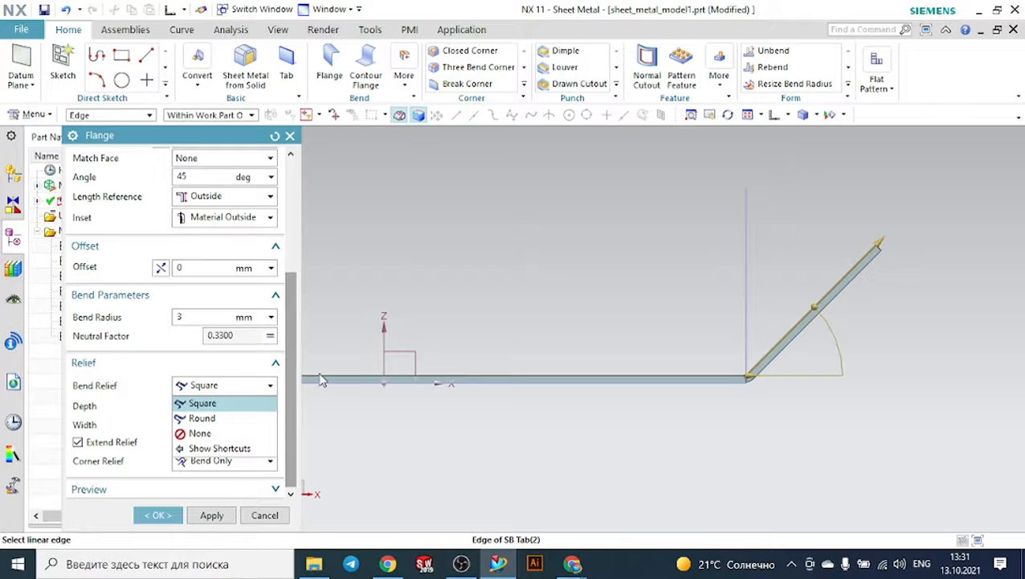
middle_click(427, 304)
middle_click_drag(797, 383, 820, 408)
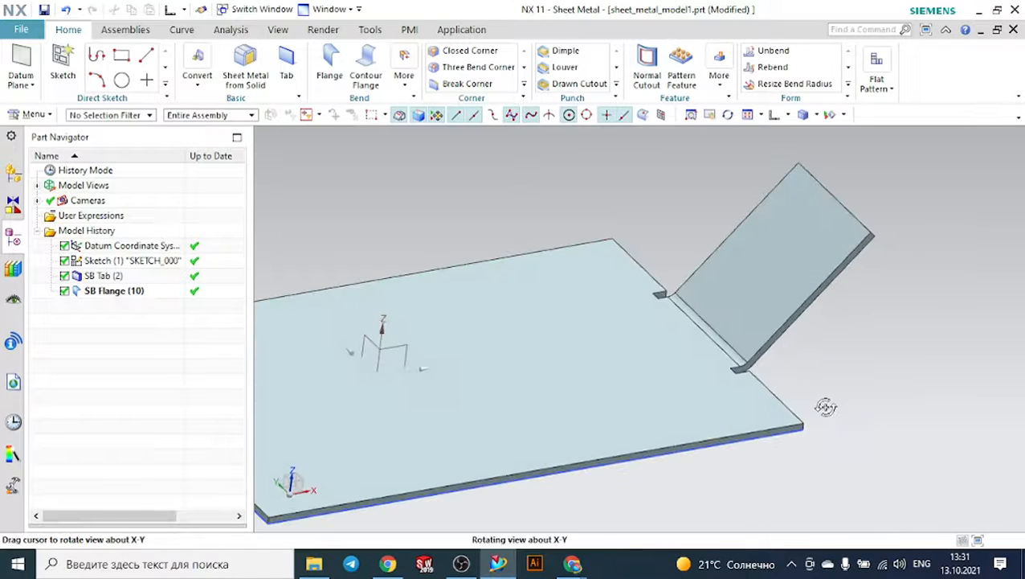
scroll(645, 291, "up", 3)
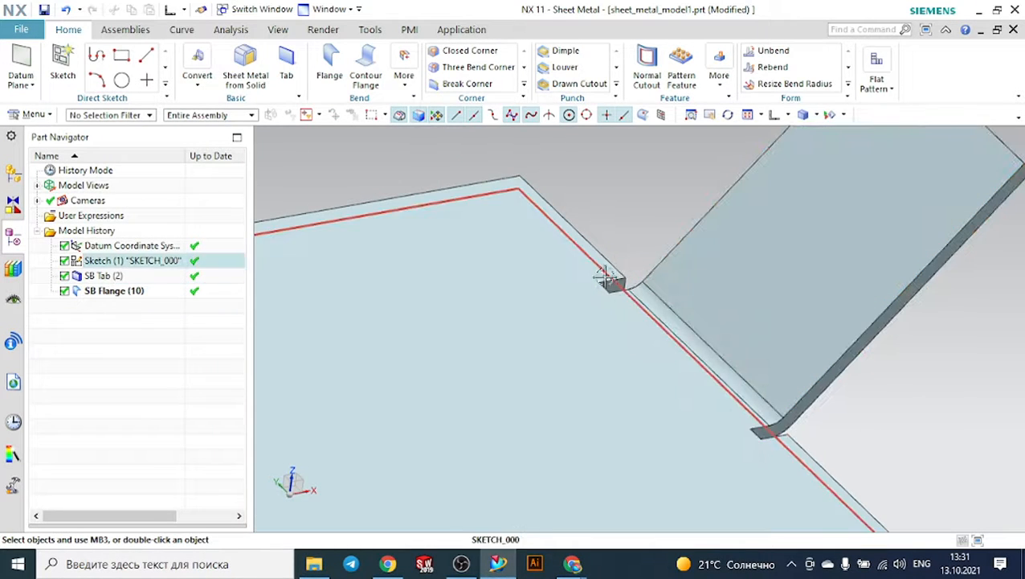
- Reopen the flange for editing and change its bend relief to Round
double_click(113, 292)
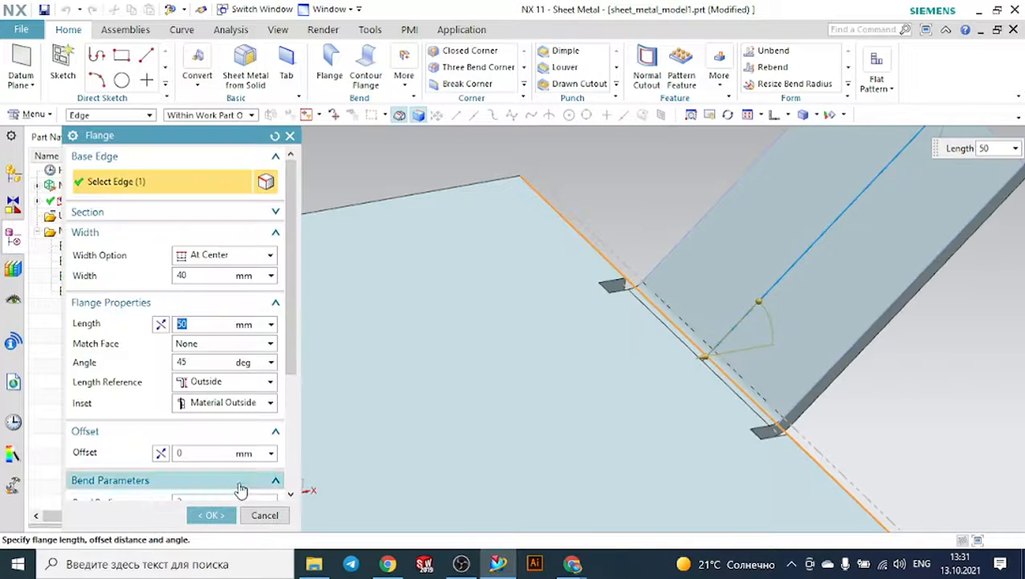
scroll(241, 482, "down", 3)
left_click(219, 435)
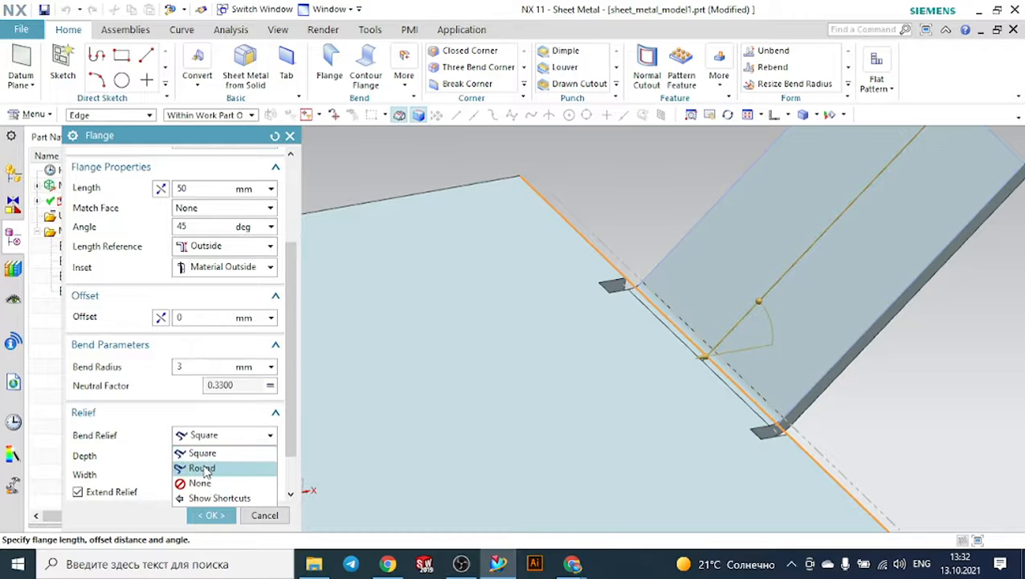
left_click(205, 470)
scroll(767, 442, "up", 2)
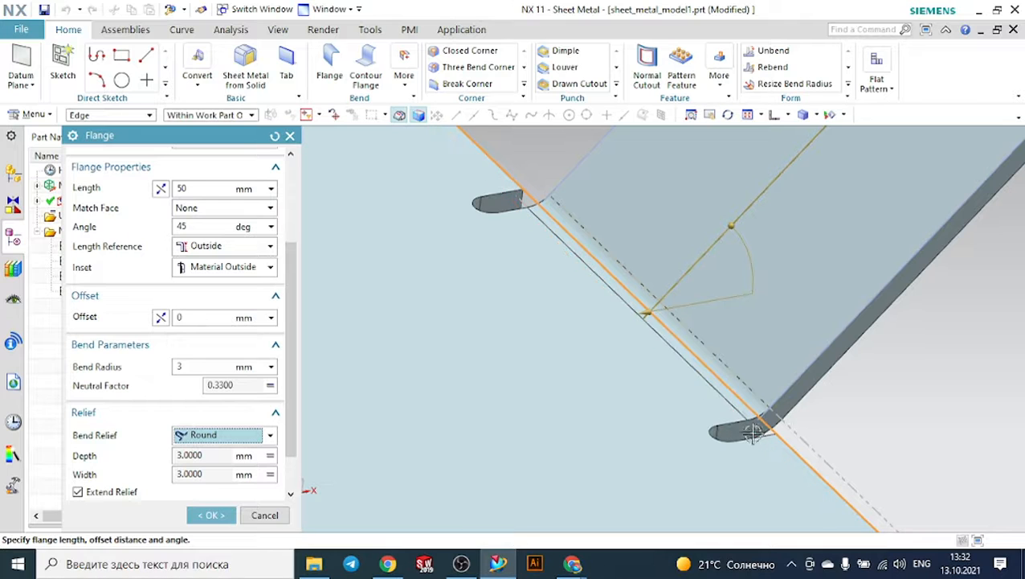
middle_click_drag(753, 432, 879, 415)
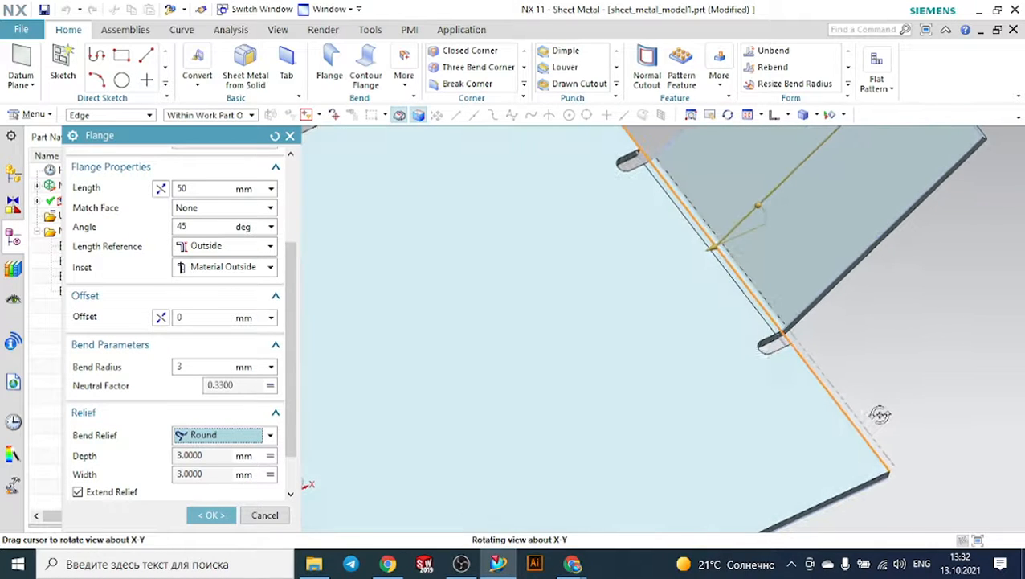
- Try the Square bend relief again for comparison and return to Round
left_click(245, 436)
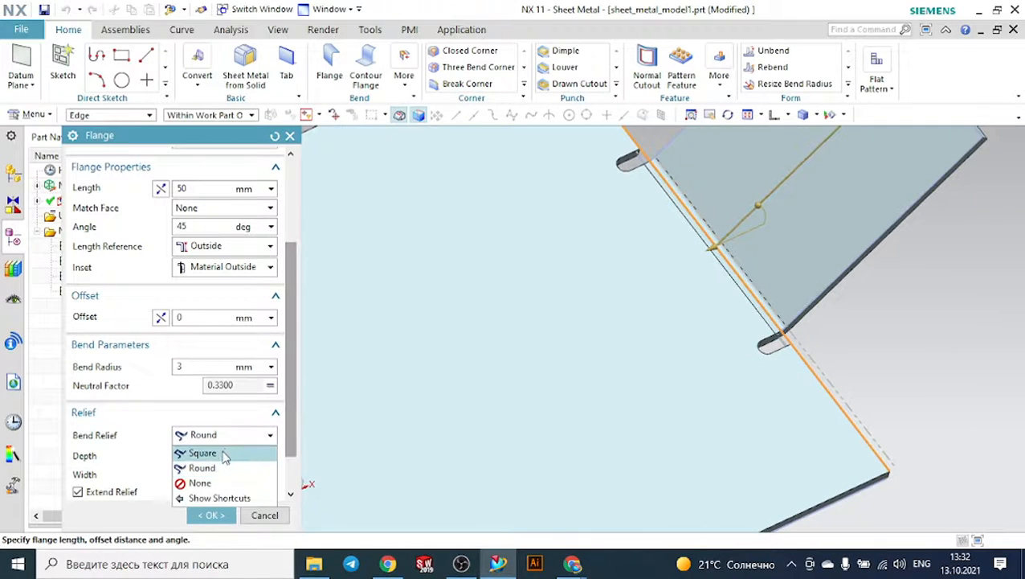
left_click(223, 453)
left_click(213, 440)
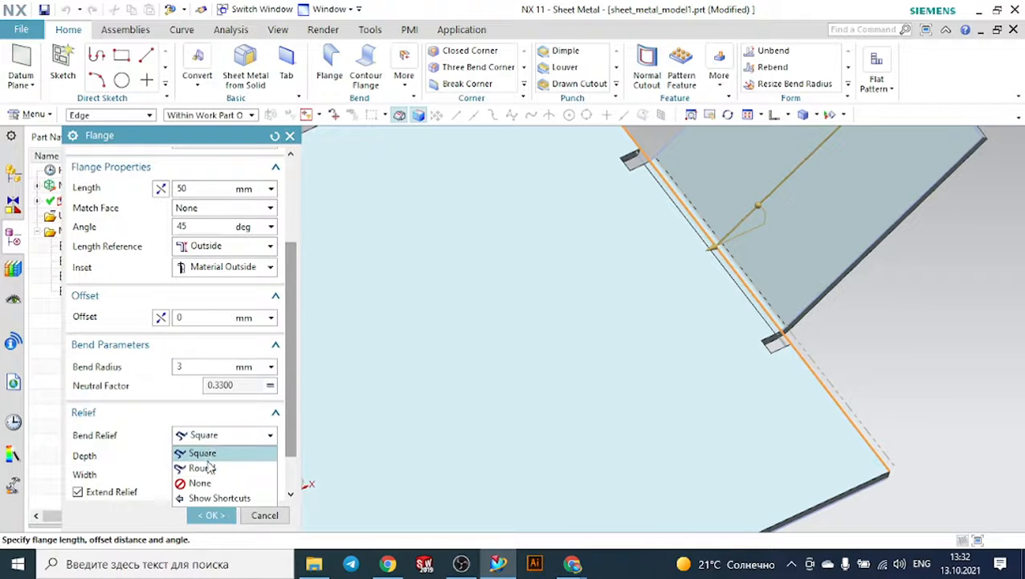
left_click(202, 467)
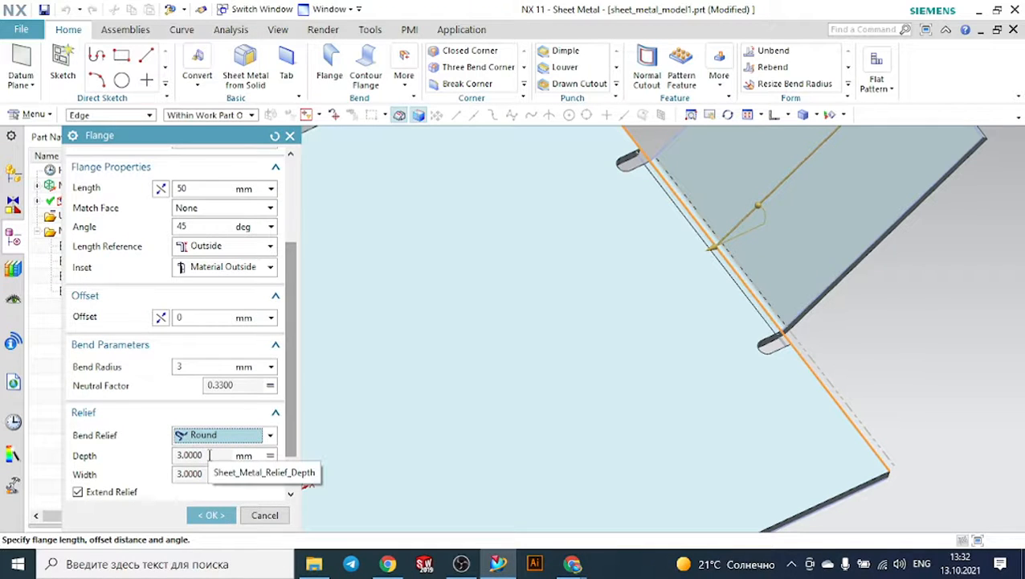
- Switch the bend relief depth to a local value and set it to 6 mm
left_click(211, 455)
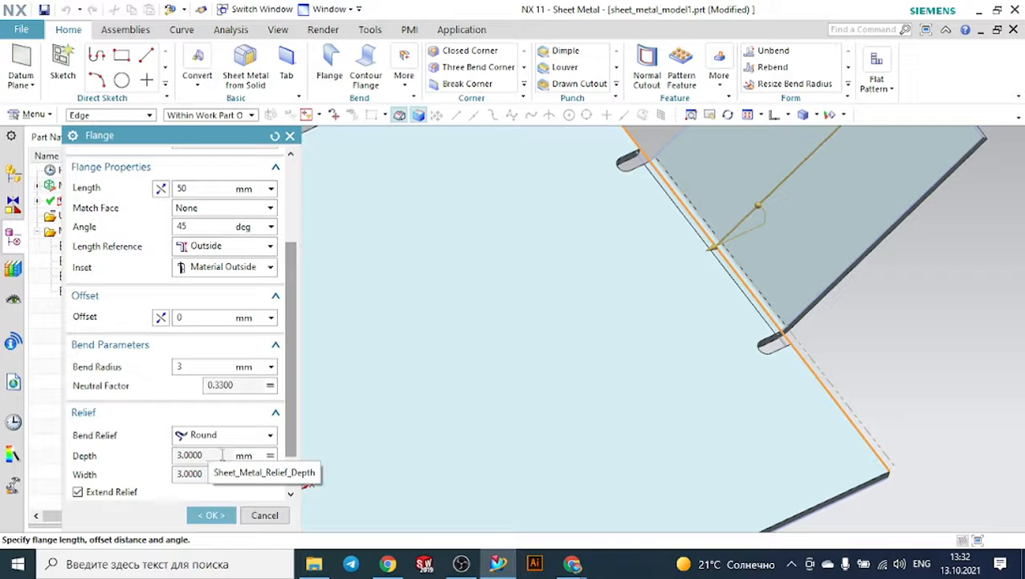
left_click(270, 455)
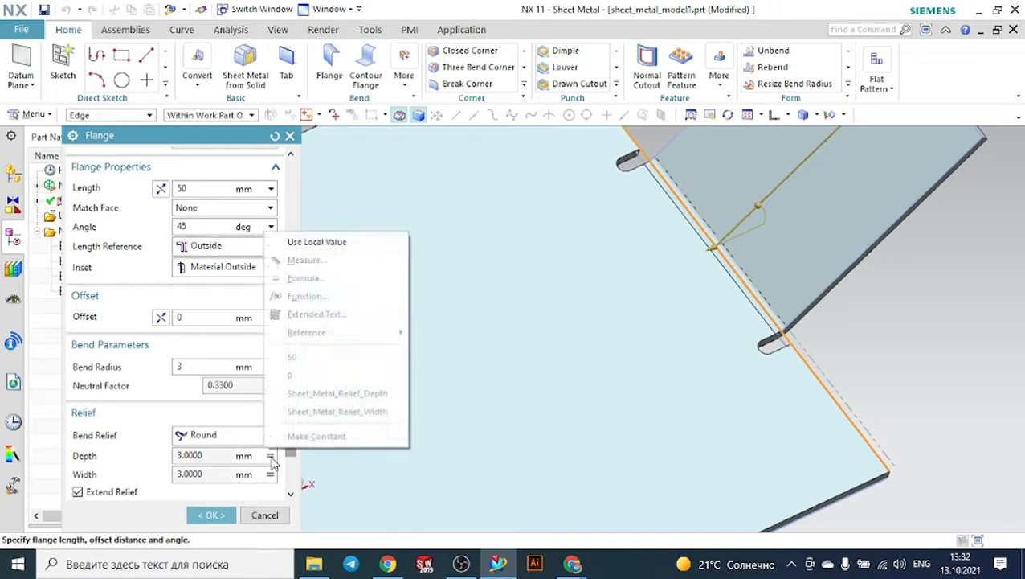
left_click(312, 246)
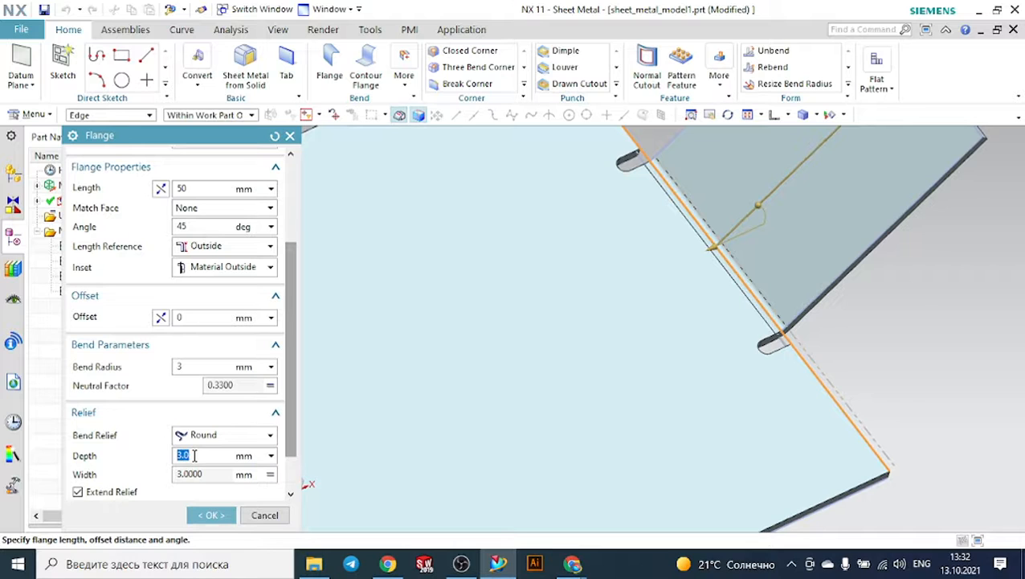
key("Return")
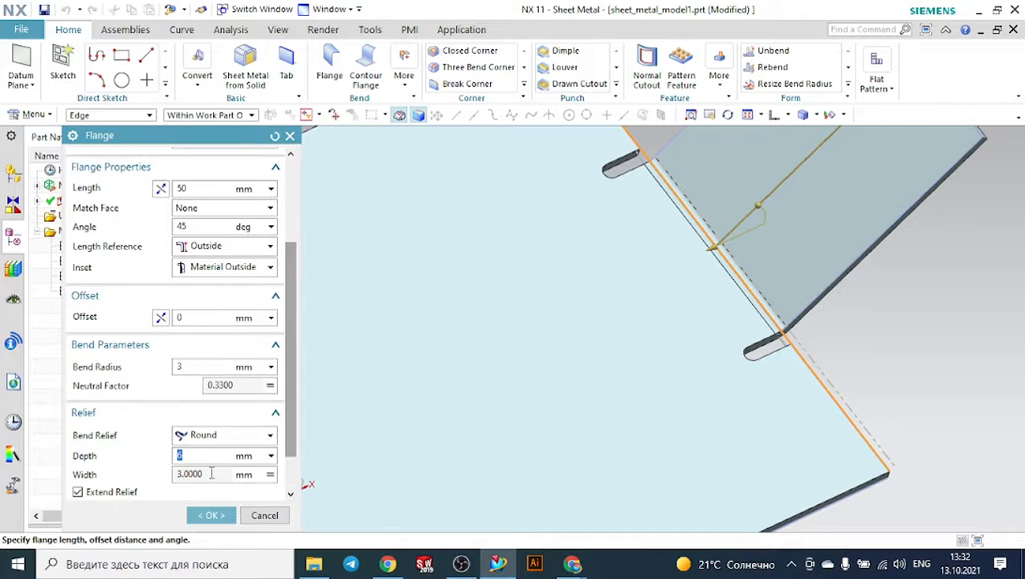
- Switch the bend relief width to a local value, try 6 mm, and set it to 3 mm
left_click(211, 473)
left_click(271, 474)
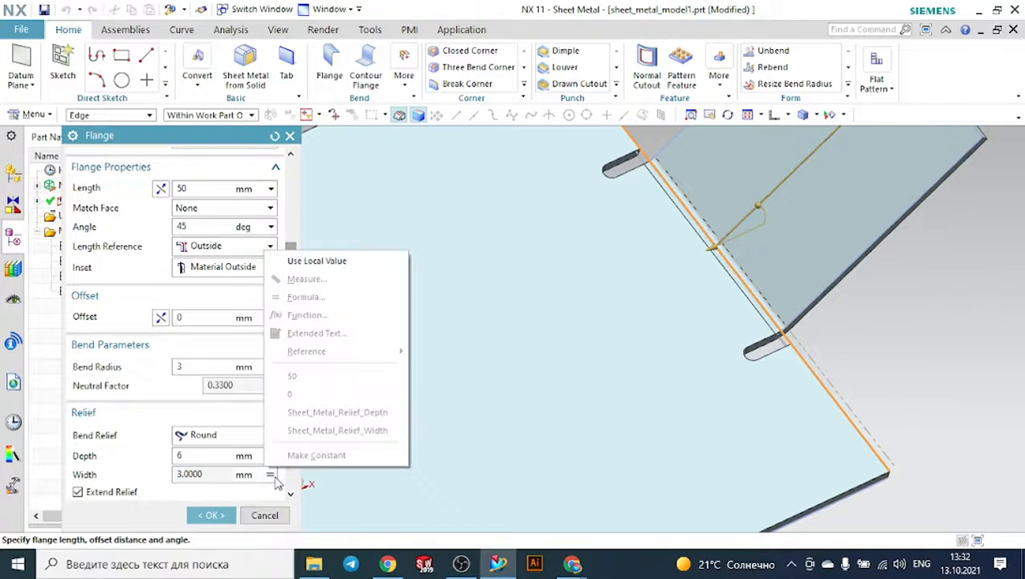
left_click(305, 264)
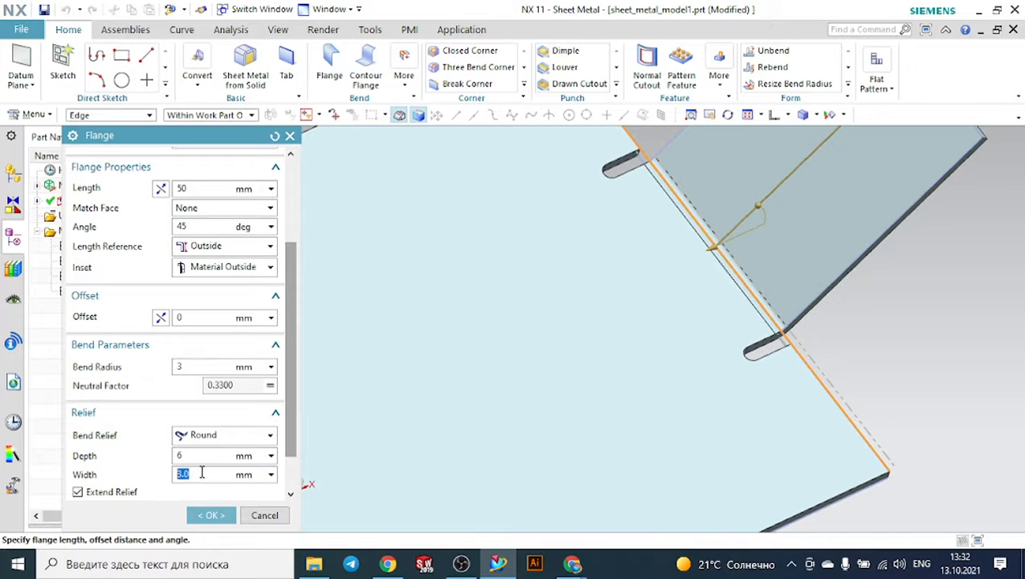
key("Return")
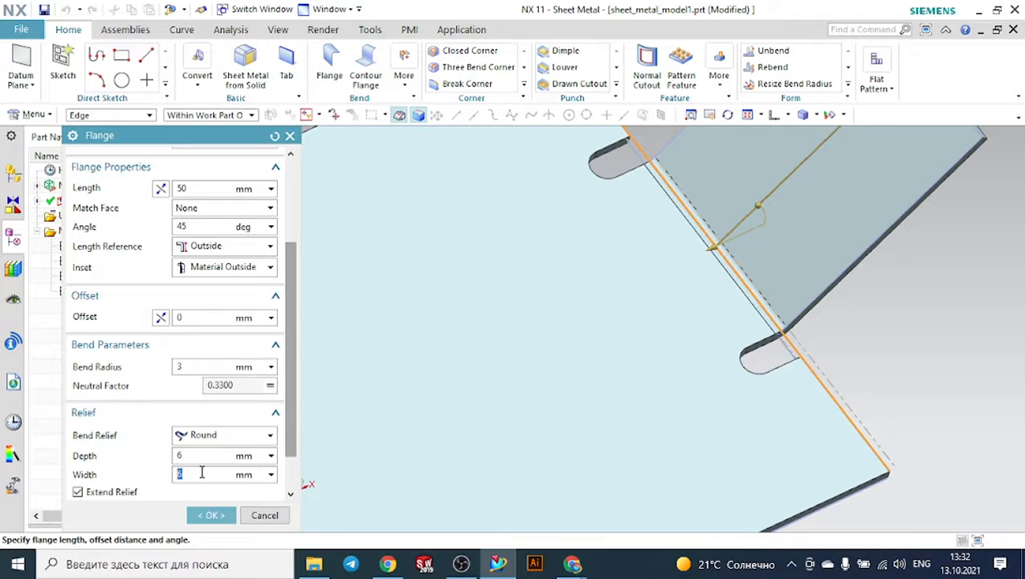
type("3")
key("Return")
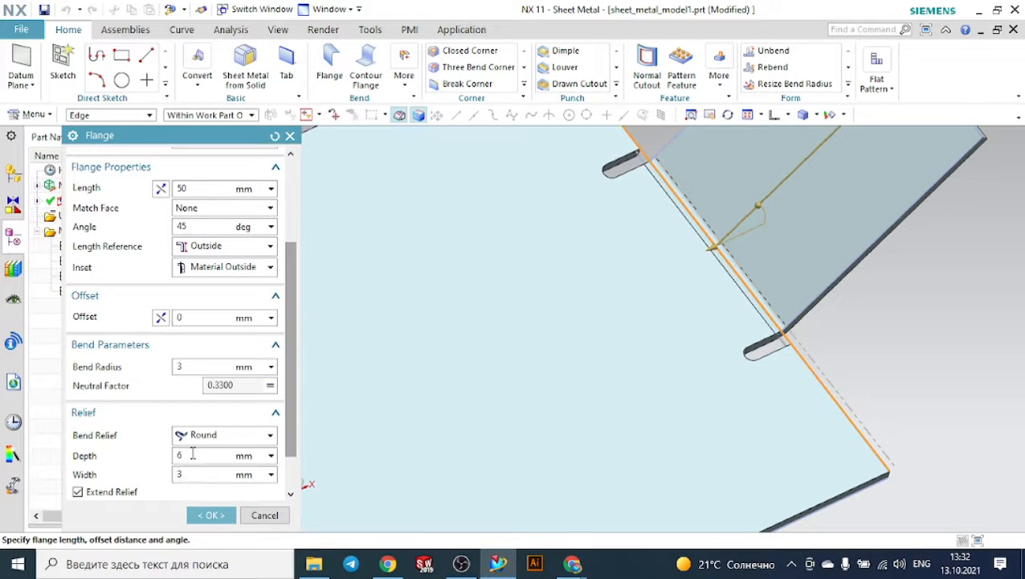
- Set the bend relief depth to 3 mm and accept the flange edits
type("3")
key("Return")
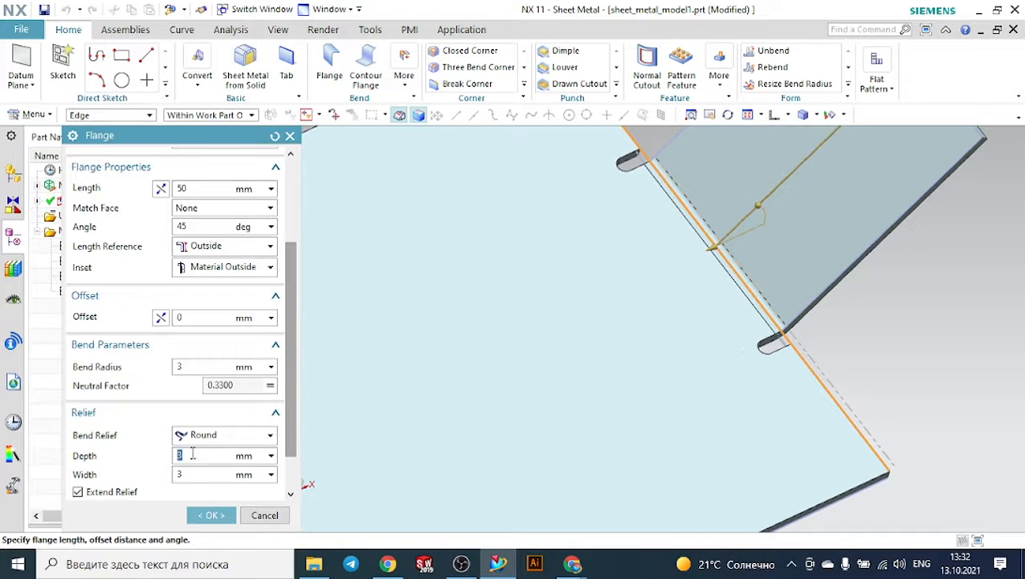
left_click(210, 514)
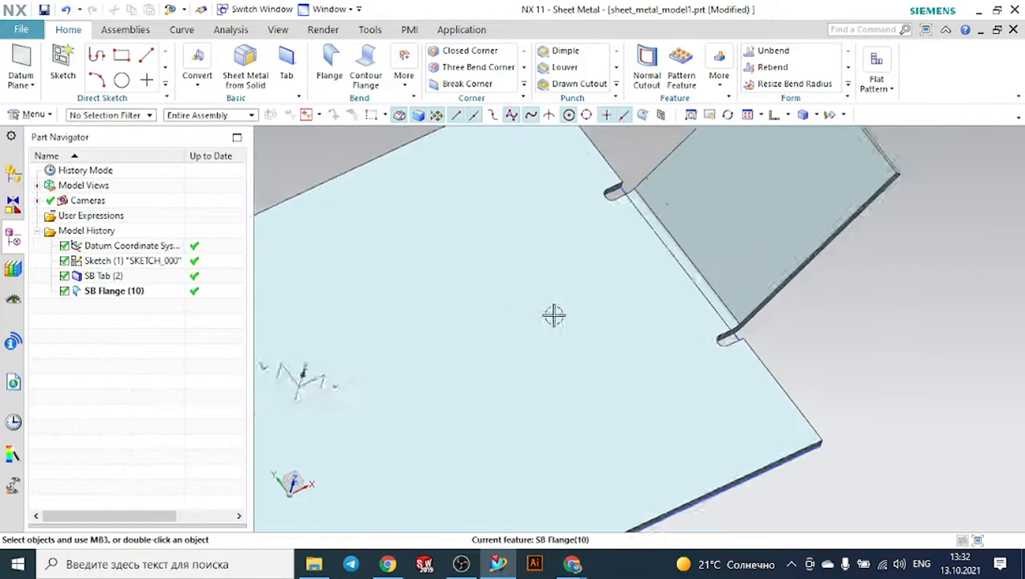
- Start a second flange with the At End width option on the tab edge opposite the existing flange
scroll(611, 302, "down", 5)
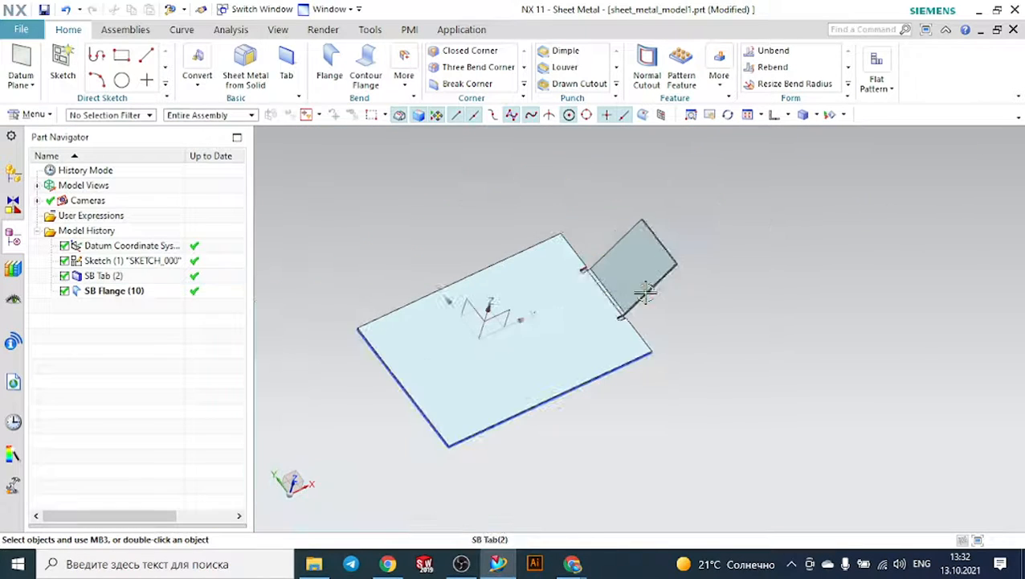
left_click(786, 115)
left_click(778, 139)
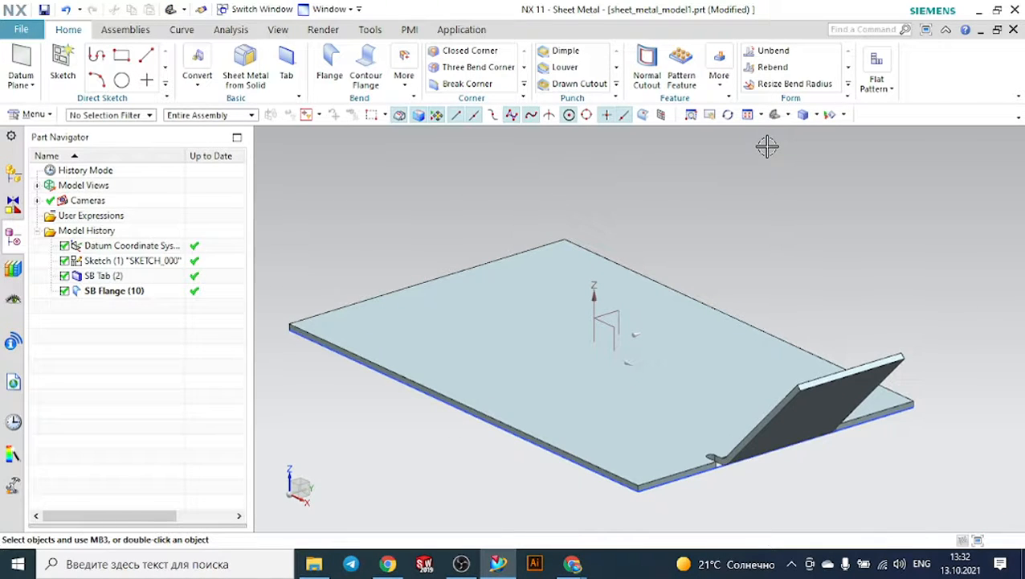
middle_click_drag(760, 199, 863, 243)
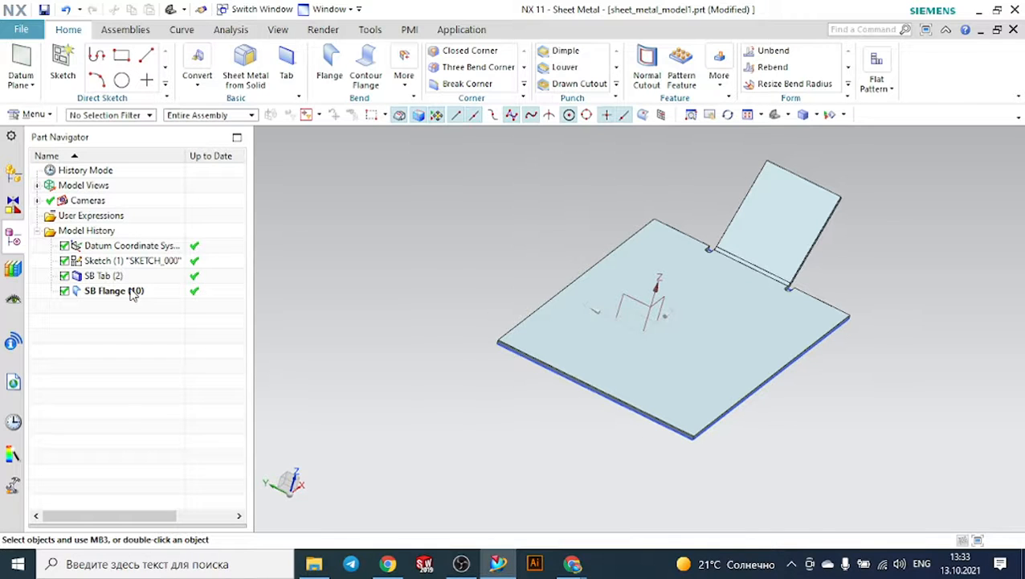
left_click(329, 61)
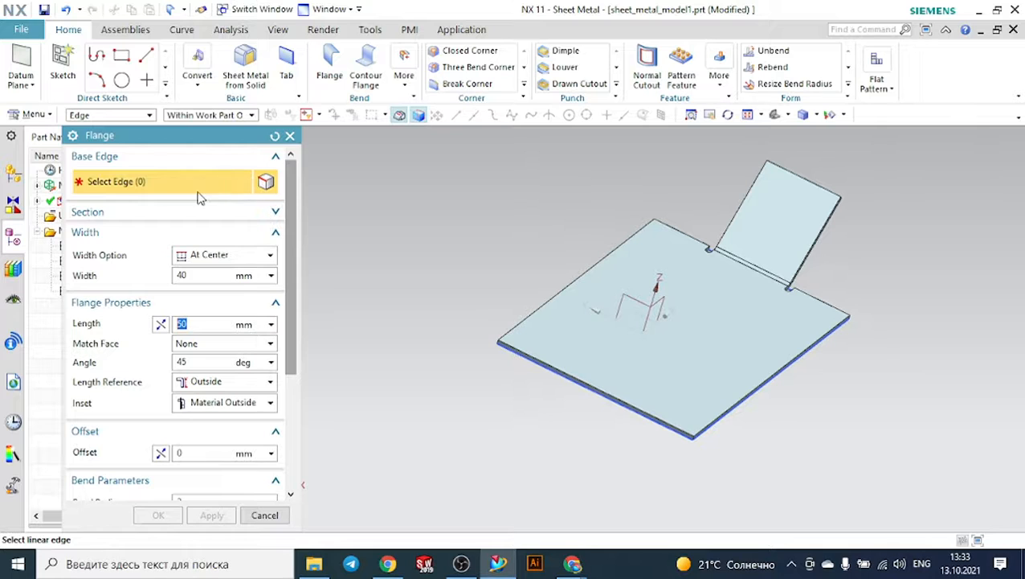
left_click(227, 257)
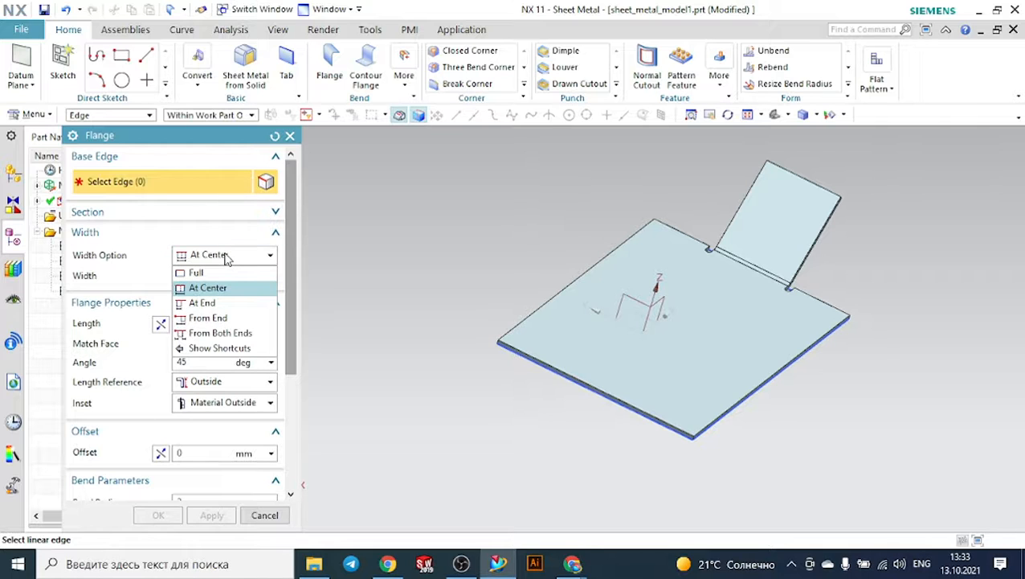
left_click(210, 301)
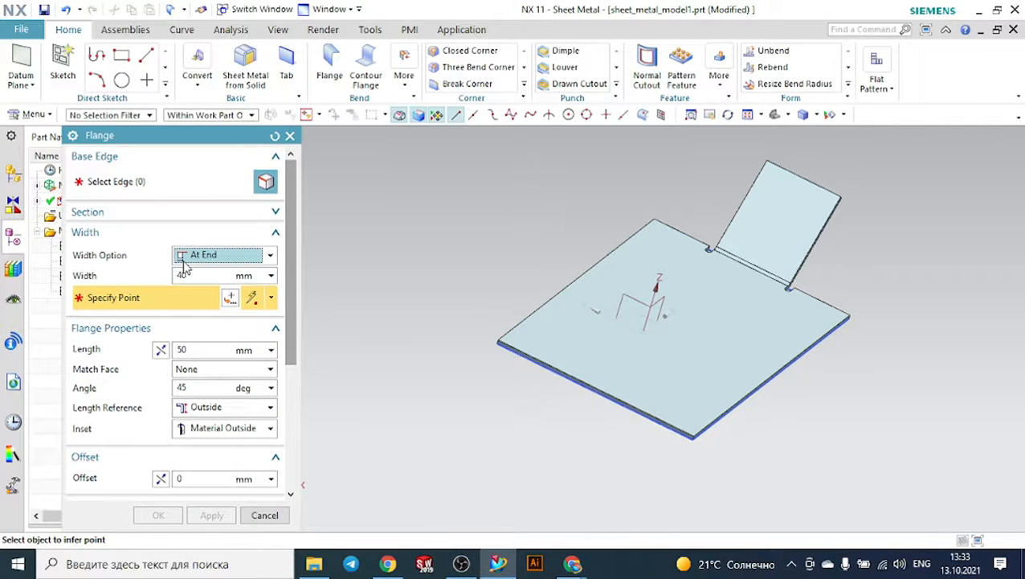
scroll(556, 300, "up", 1)
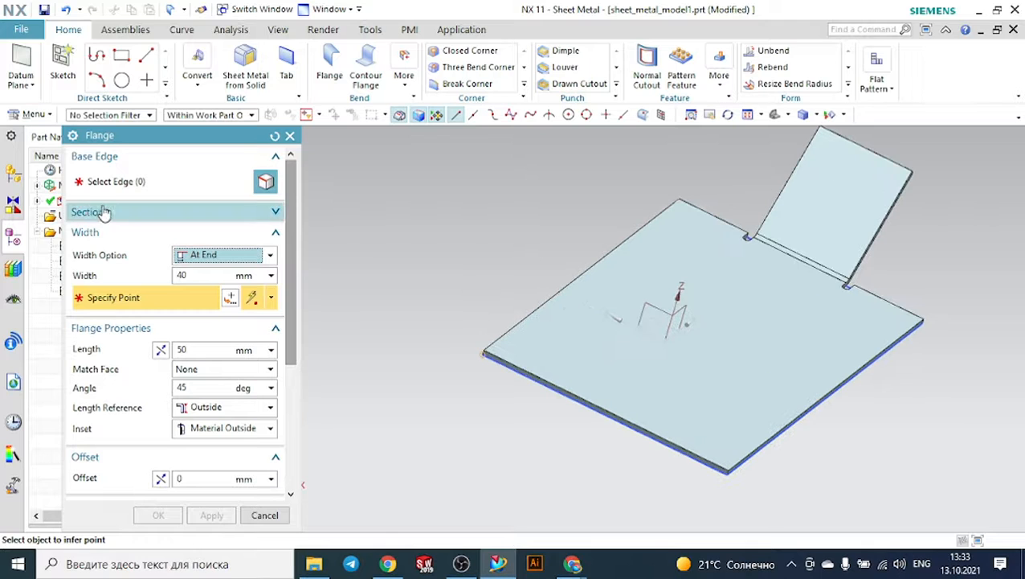
left_click(120, 185)
scroll(619, 388, "up", 2)
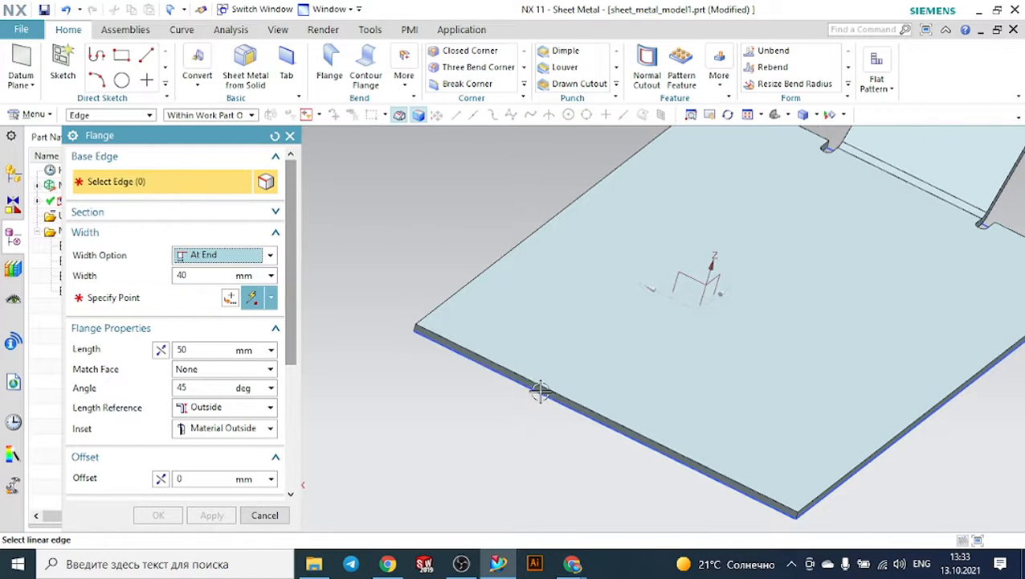
left_click(477, 352)
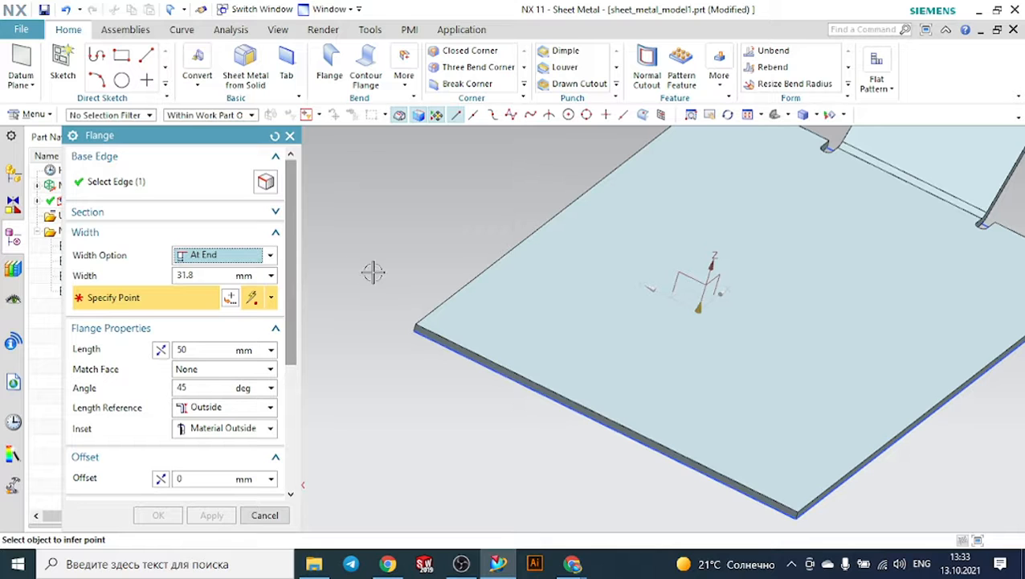
- Specify the start point of the selected tab edge as the flange's end point and inspect the preview at that corner
scroll(413, 281, "up", 2)
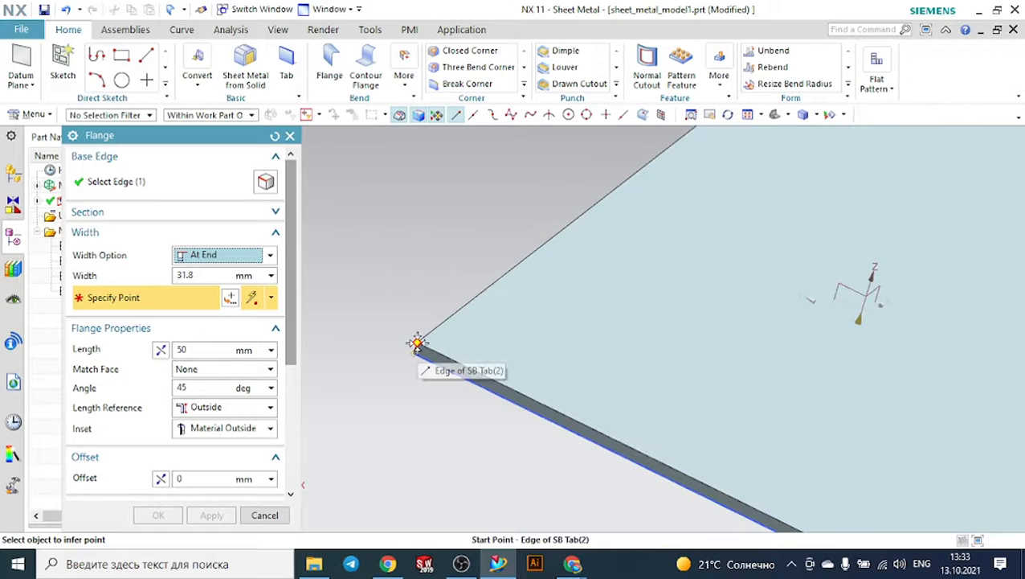
scroll(417, 344, "down", 4)
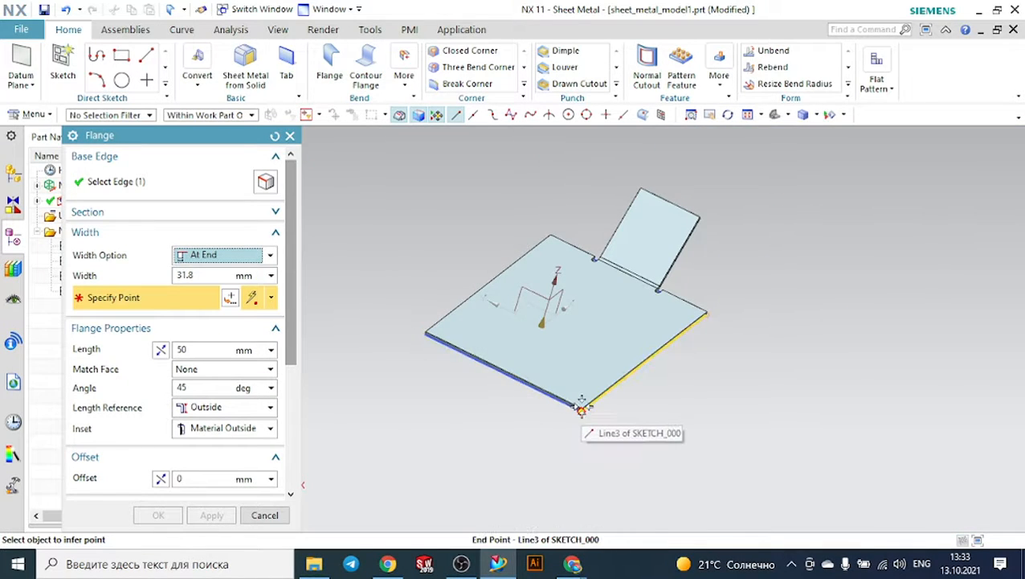
scroll(380, 329, "up", 3)
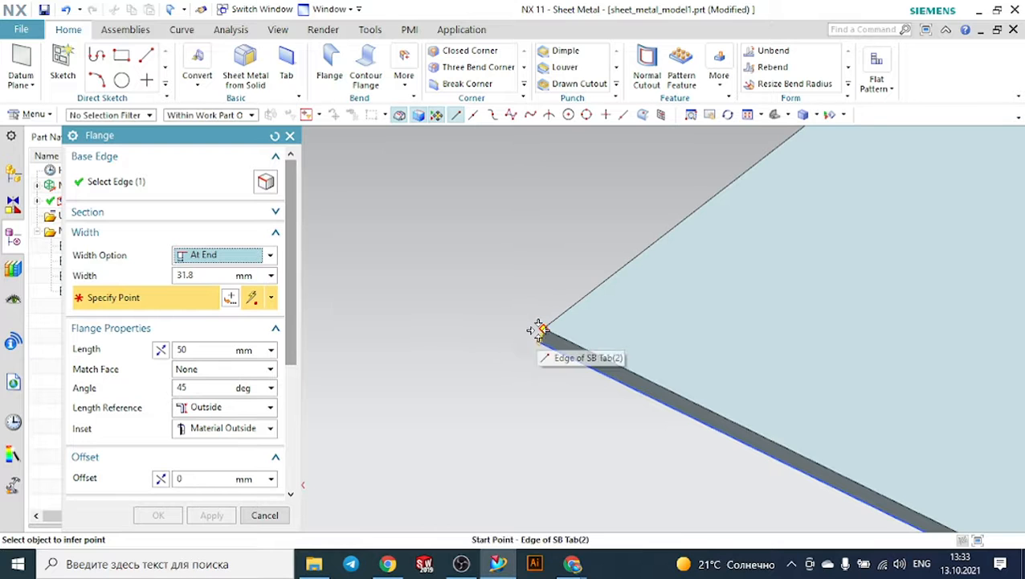
left_click(540, 329)
scroll(540, 323, "down", 3)
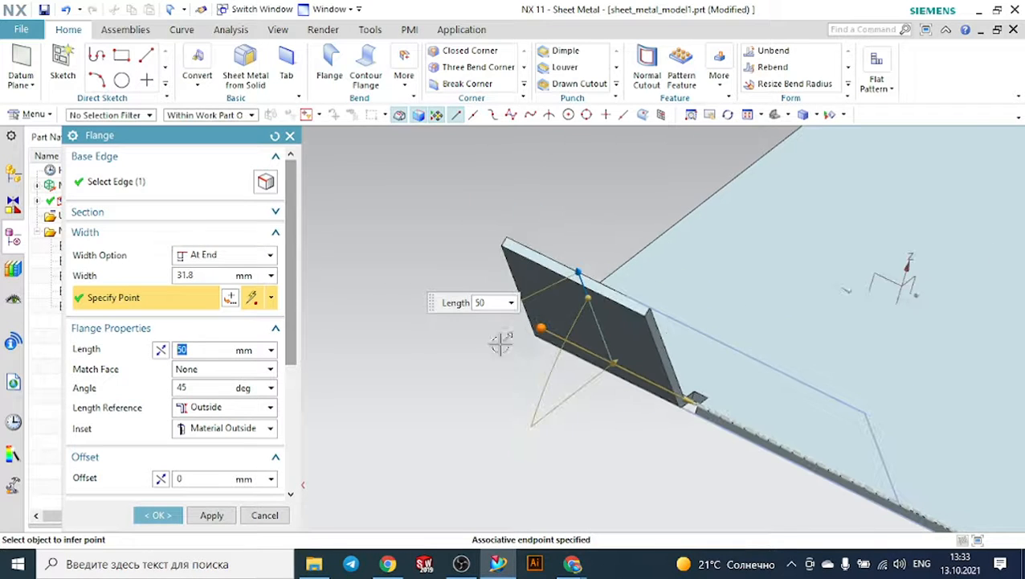
middle_click_drag(508, 362, 854, 389)
scroll(854, 390, "up", 3)
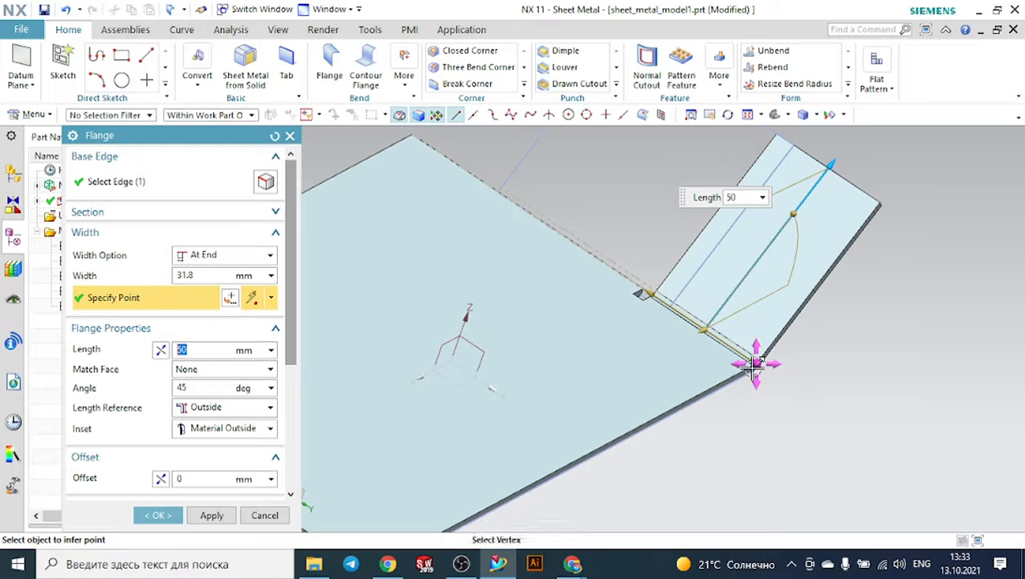
- Try to set the new flange's angle to 0 degrees
left_click(201, 388)
type("0")
key("Return")
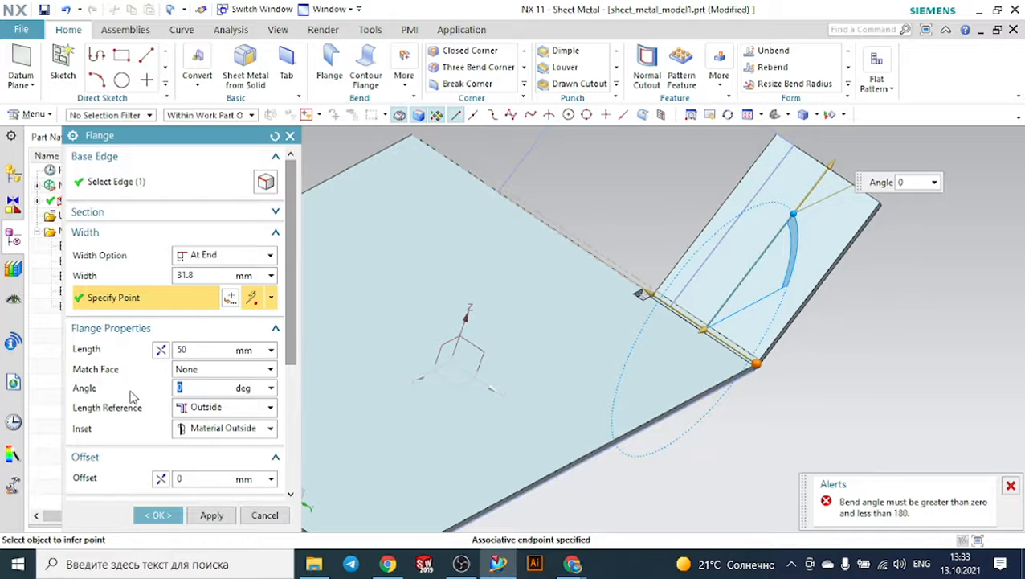
- Widen the new flange along the edge to about 58 mm
left_click(199, 274)
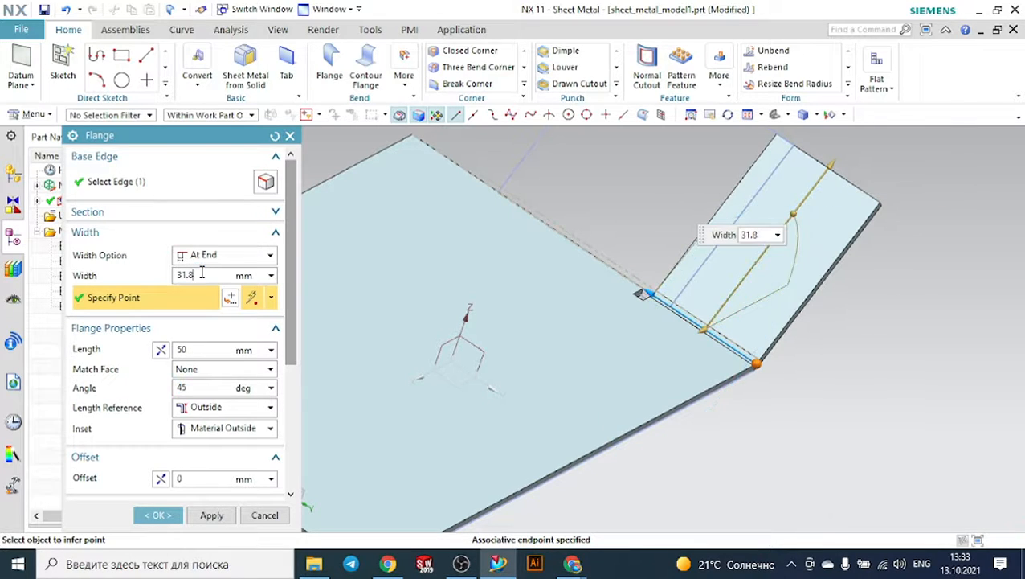
left_click_drag(202, 274, 154, 288)
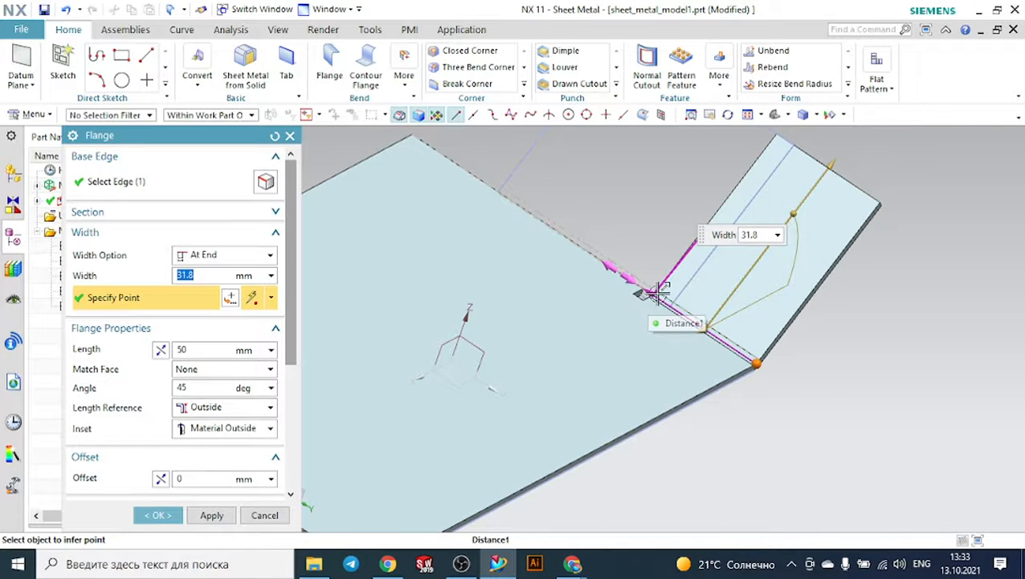
left_click_drag(656, 293, 556, 263)
- Set the new flange's length reference to Inside and its inset to Material Inside
scroll(201, 354, "down", 3)
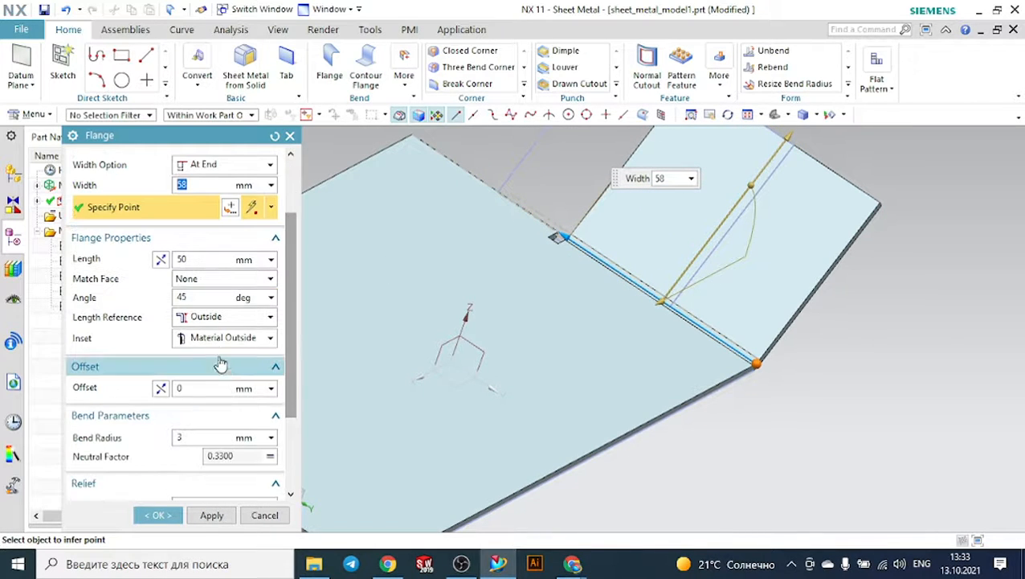
left_click(203, 318)
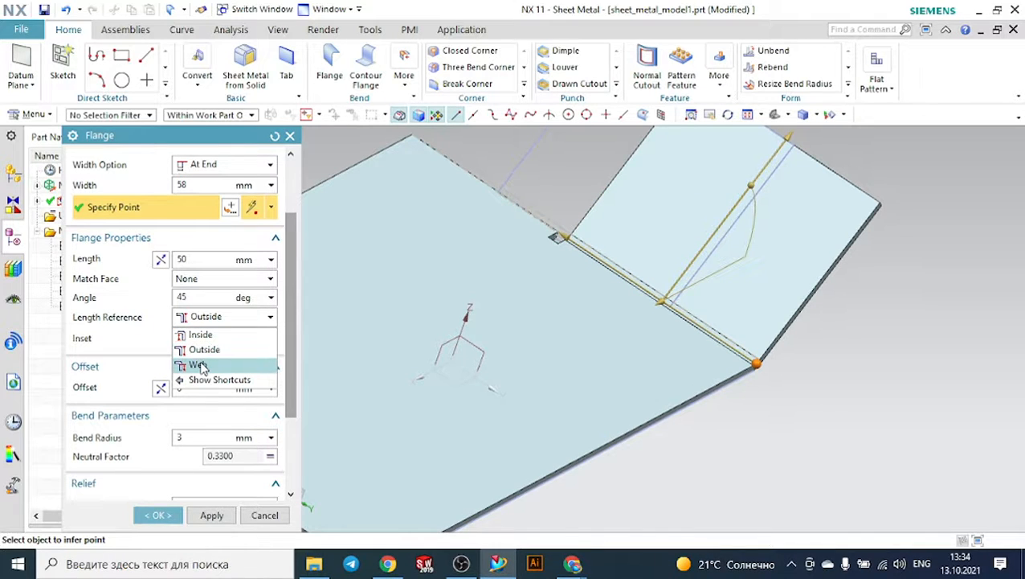
left_click(202, 335)
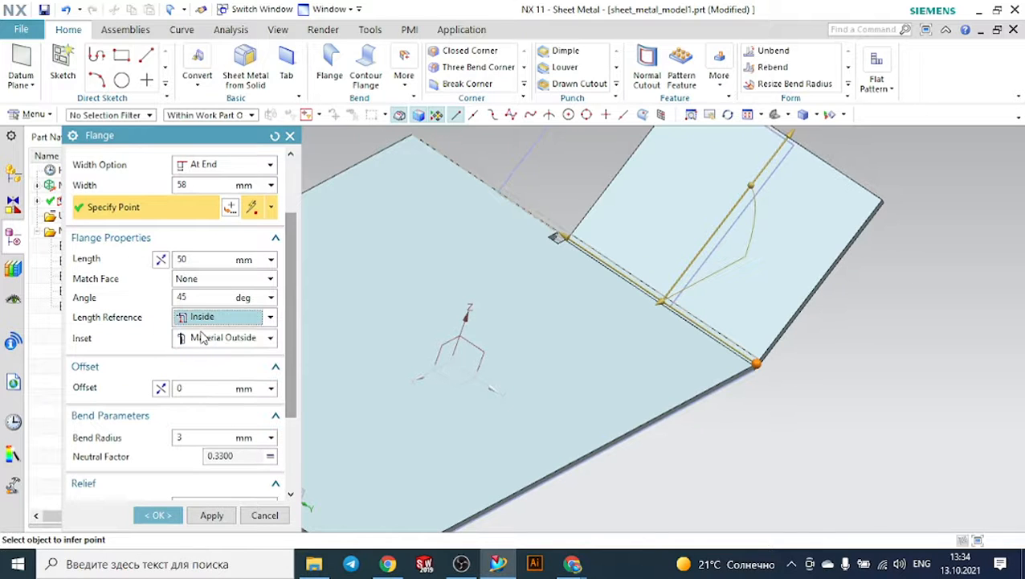
left_click(202, 338)
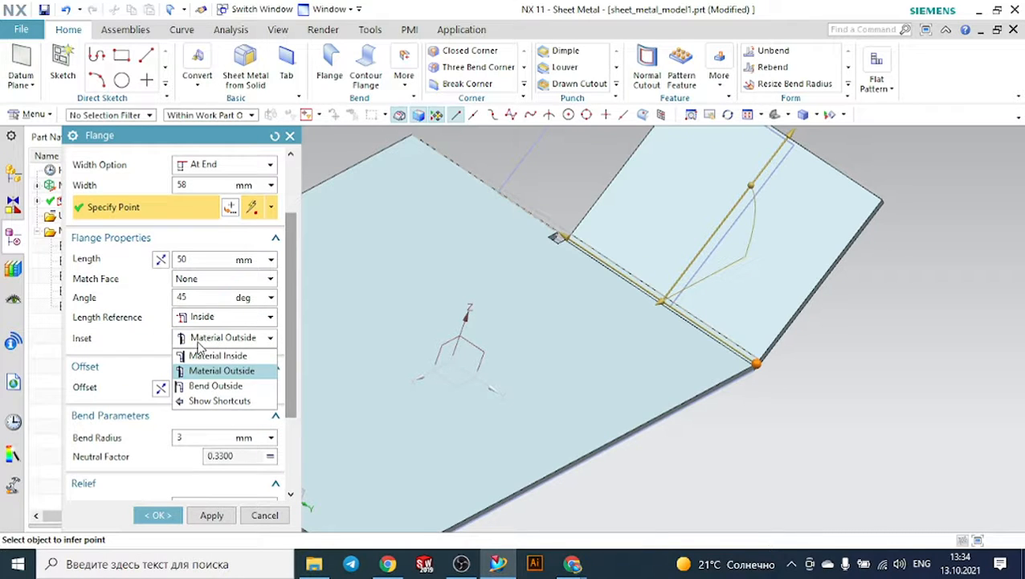
left_click(201, 356)
- Review the offset and bend radius settings, then try the Round bend relief on the new flange and return to Square
scroll(185, 375, "down", 1)
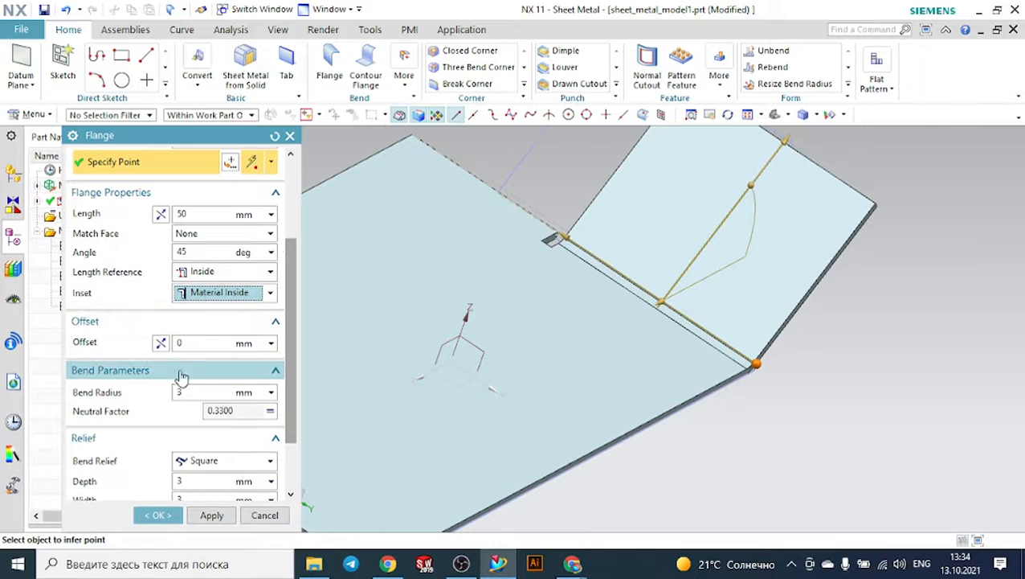
left_click(193, 343)
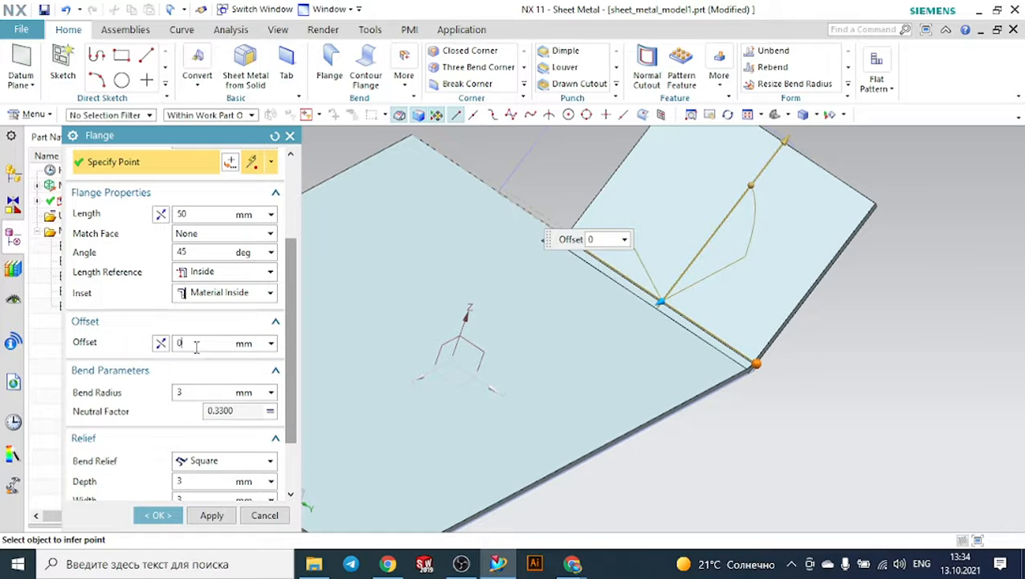
left_click(186, 393)
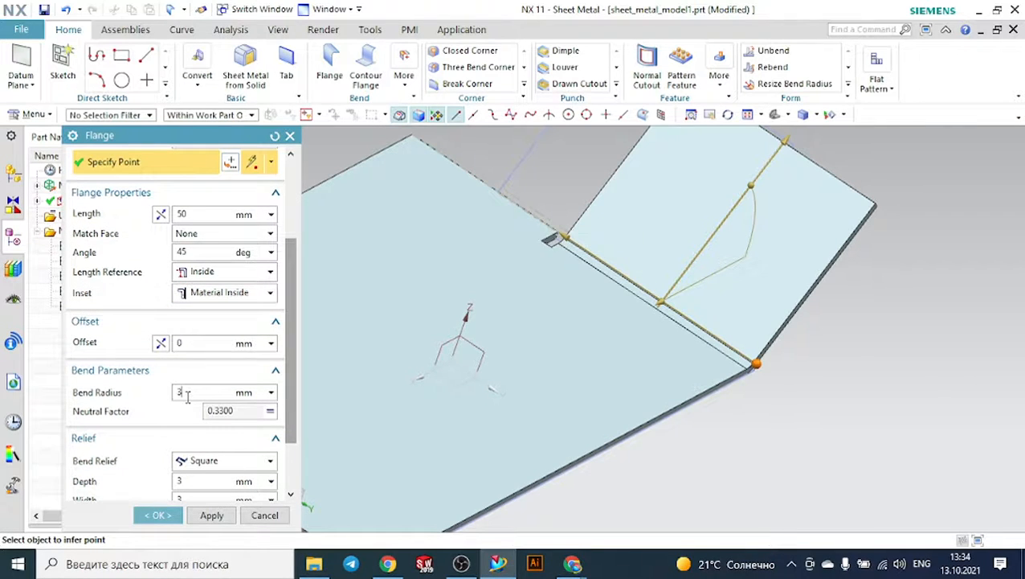
scroll(187, 396, "down", 2)
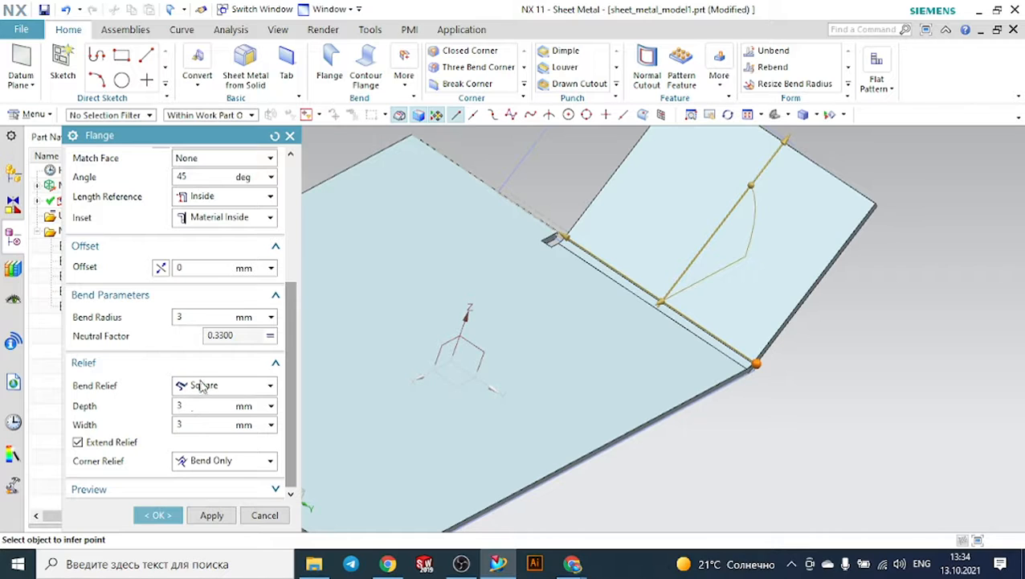
left_click(203, 387)
left_click(203, 388)
left_click(203, 387)
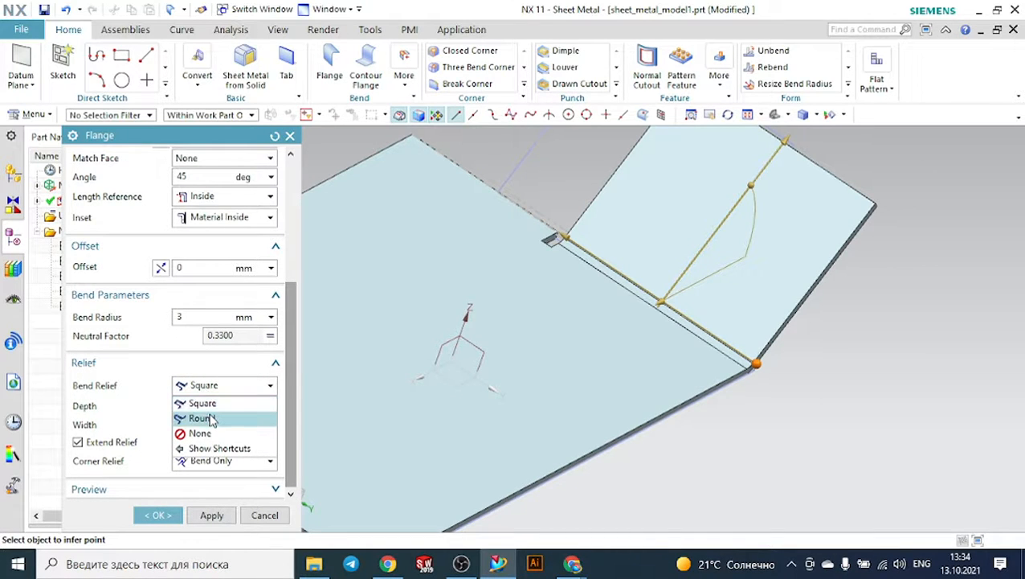
left_click(211, 418)
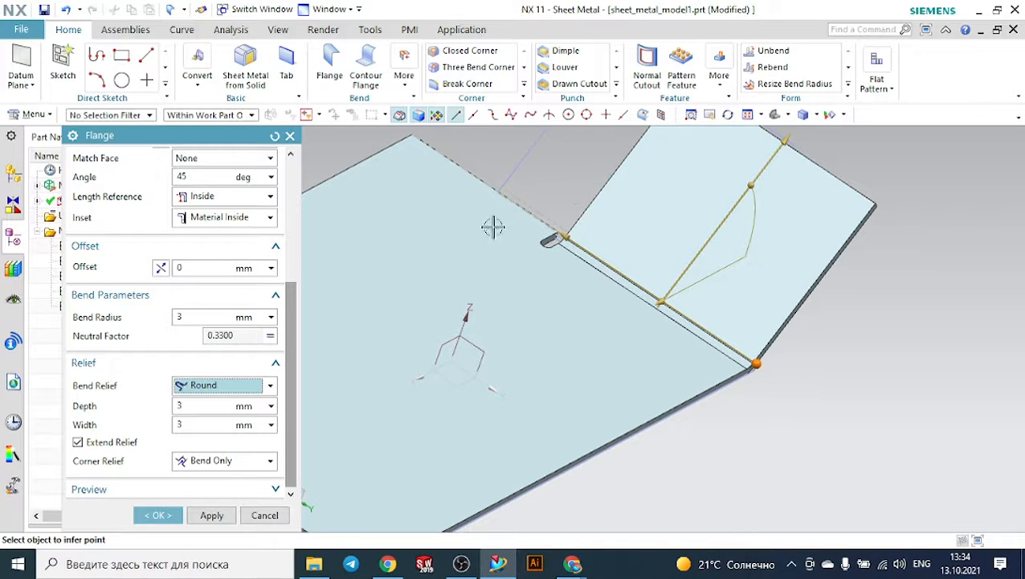
left_click(232, 388)
left_click(228, 404)
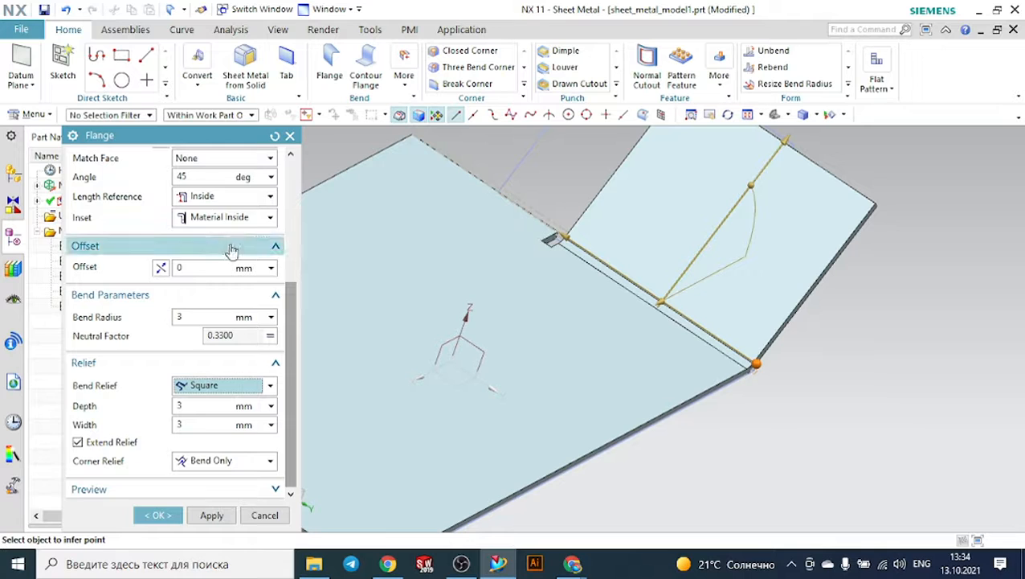
- Keep the flange's At End width option and specify the opposite corner of the edge as its end point
scroll(221, 252, "up", 5)
left_click(204, 256)
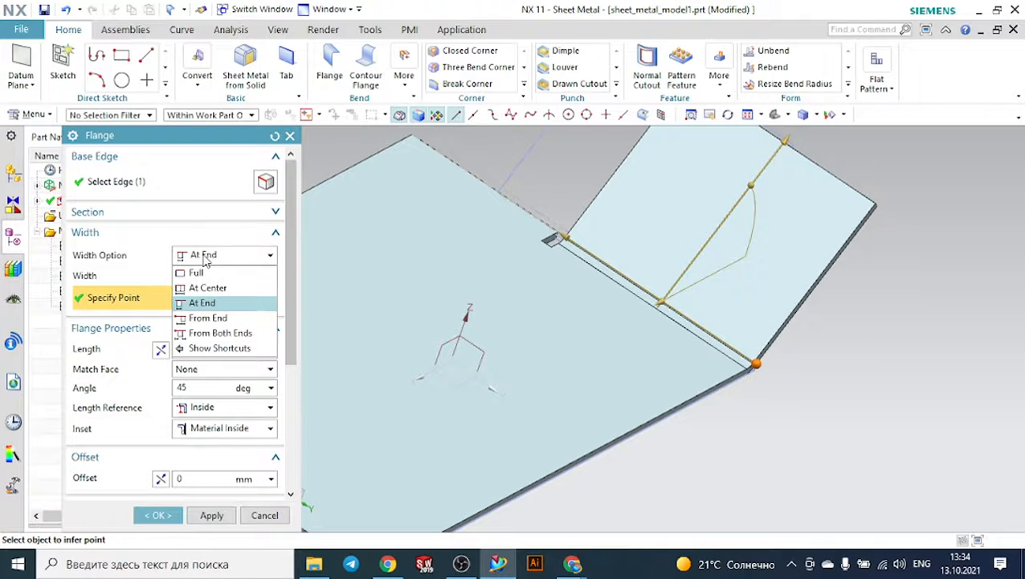
left_click(203, 303)
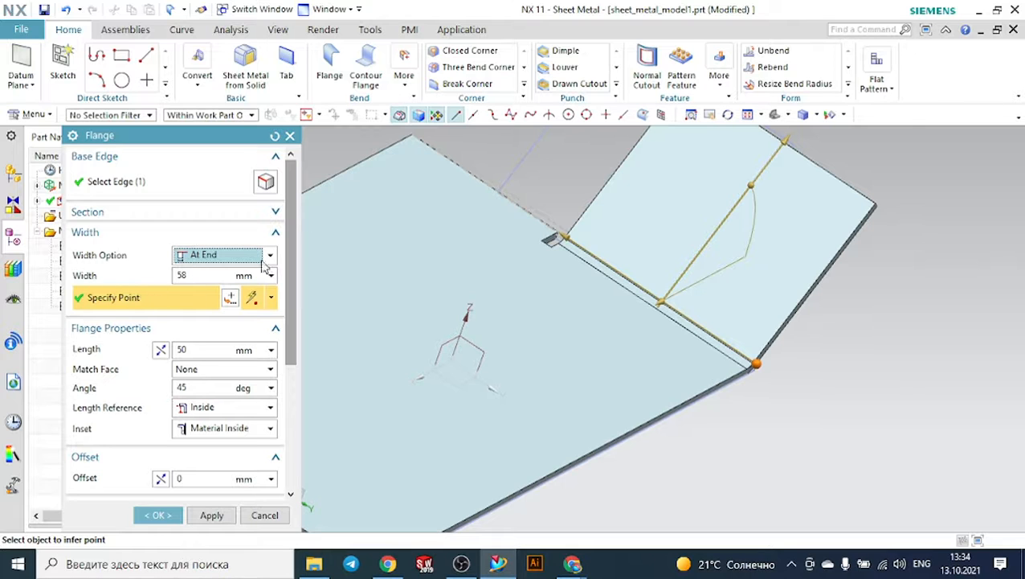
left_click(409, 134)
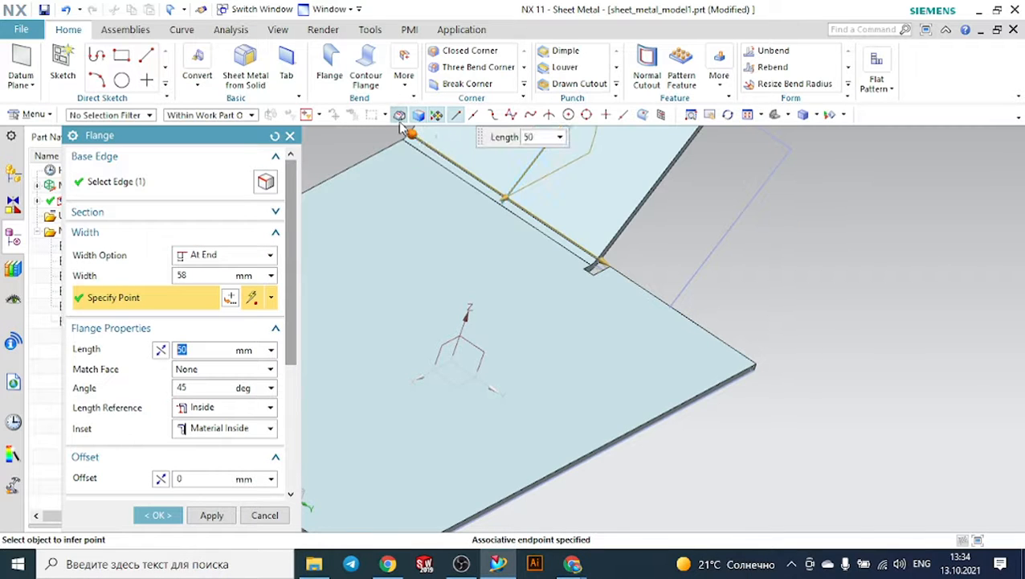
middle_click_drag(402, 128, 511, 175)
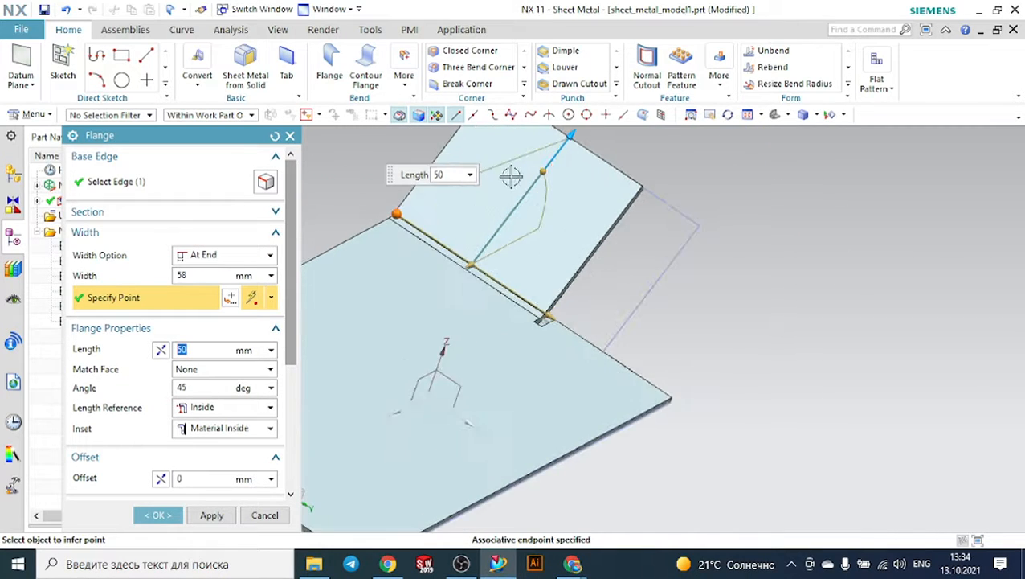
- Shorten the flange's length to about 46 mm, keep the At End width option and create the flange
left_click(195, 276)
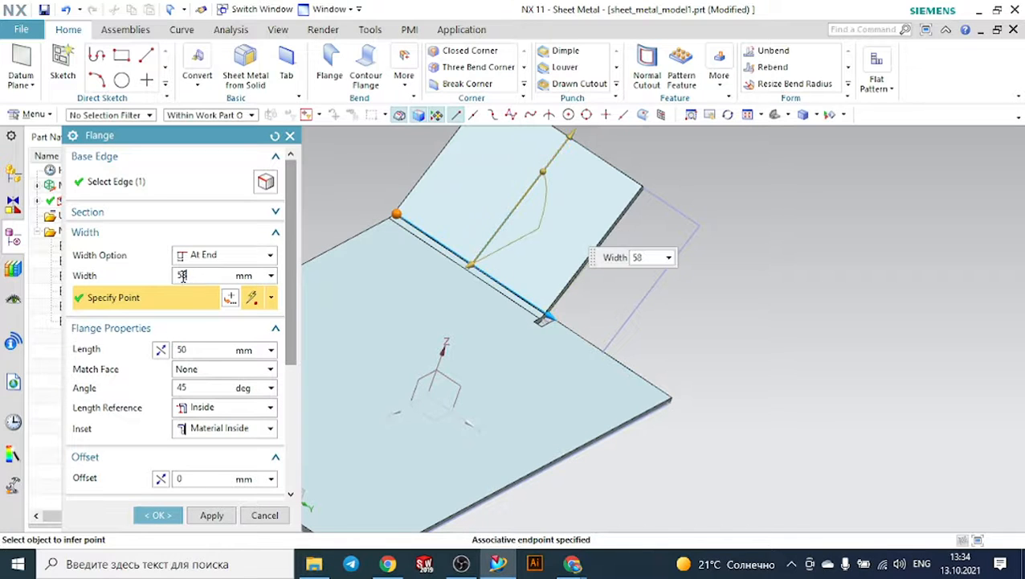
left_click(197, 348)
middle_click_drag(482, 241, 537, 231)
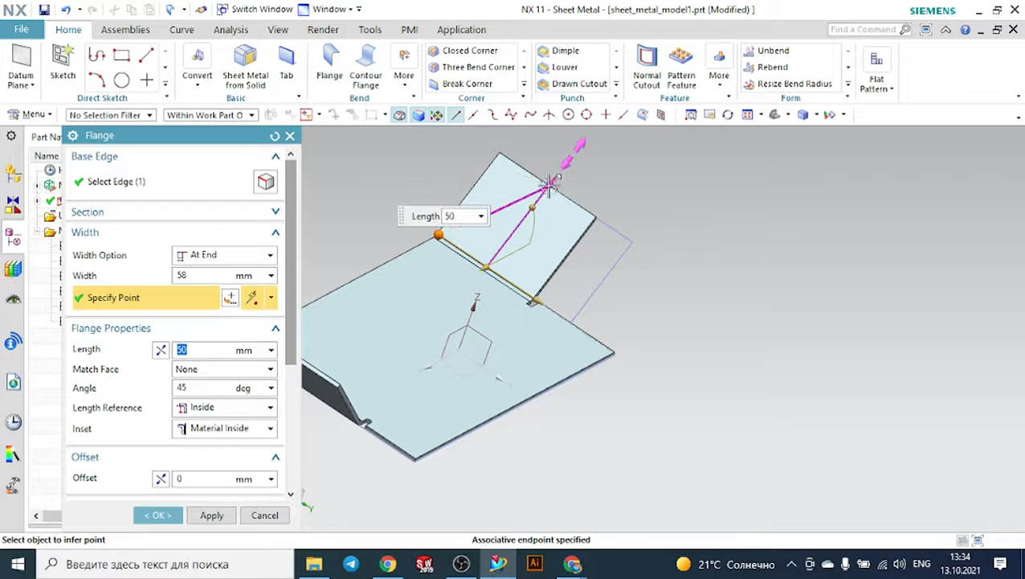
mouse_move(555, 184)
left_mouse_down()
mouse_move(511, 235)
mouse_move(542, 190)
left_mouse_up()
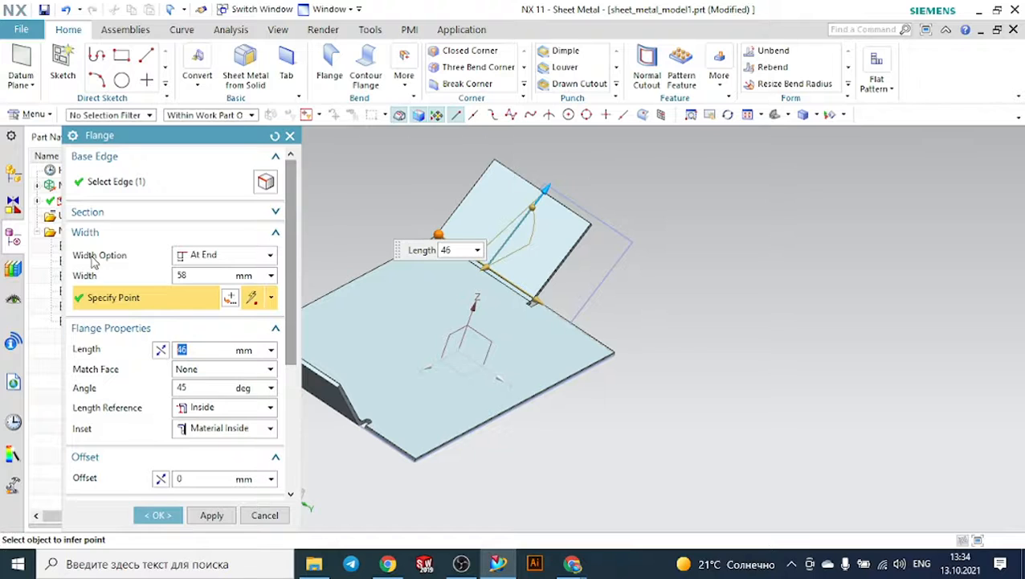
left_click(204, 256)
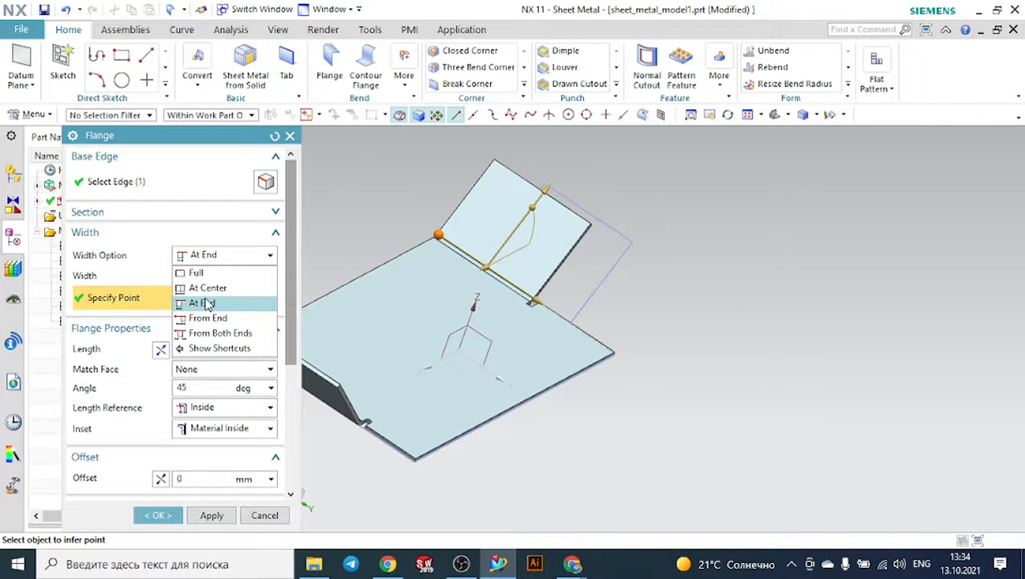
left_click(173, 522)
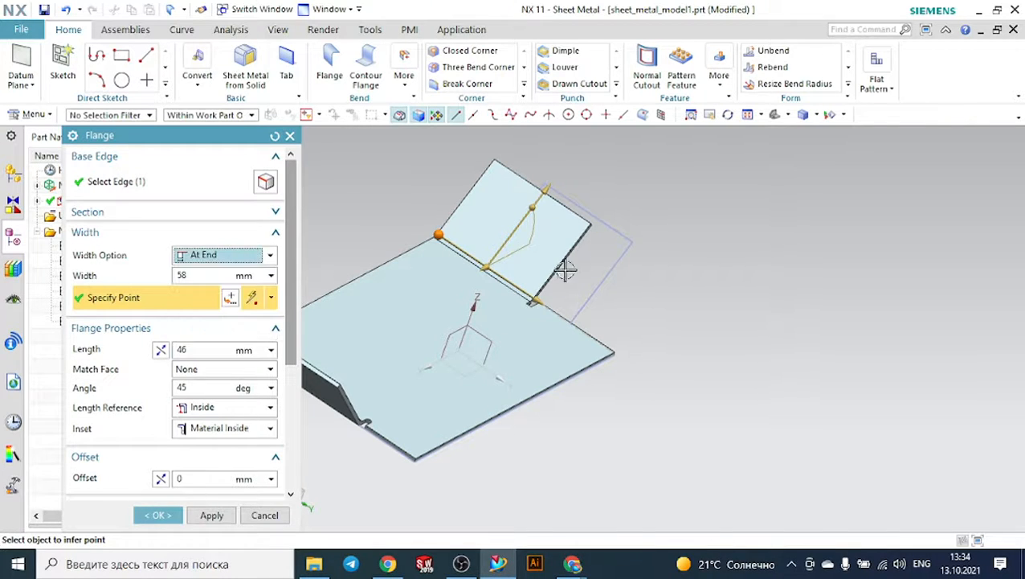
left_click(161, 515)
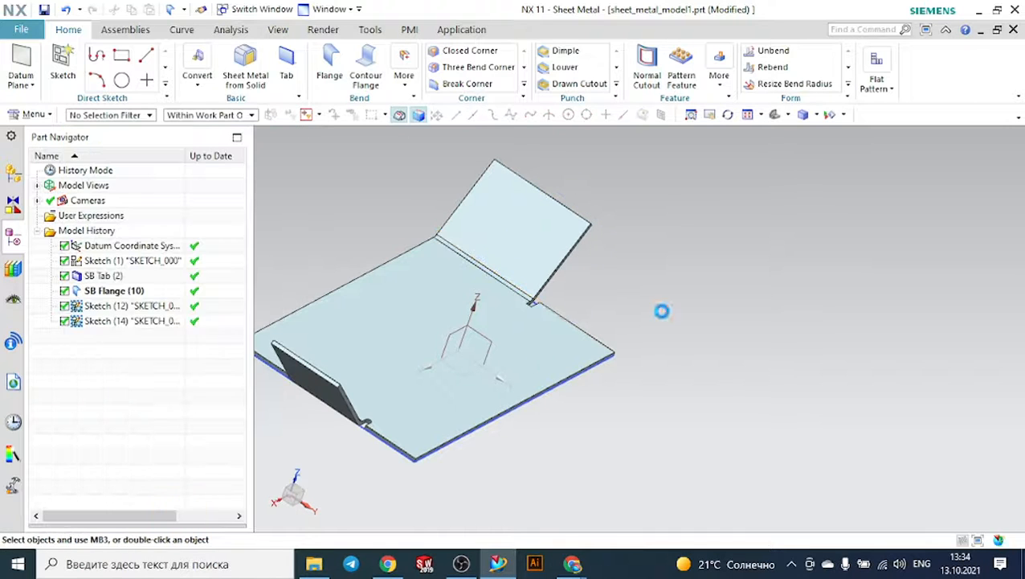
- Edit the base tab, reverse its 2 mm thickness direction and inspect the updated flanges
middle_click_drag(474, 329, 553, 382)
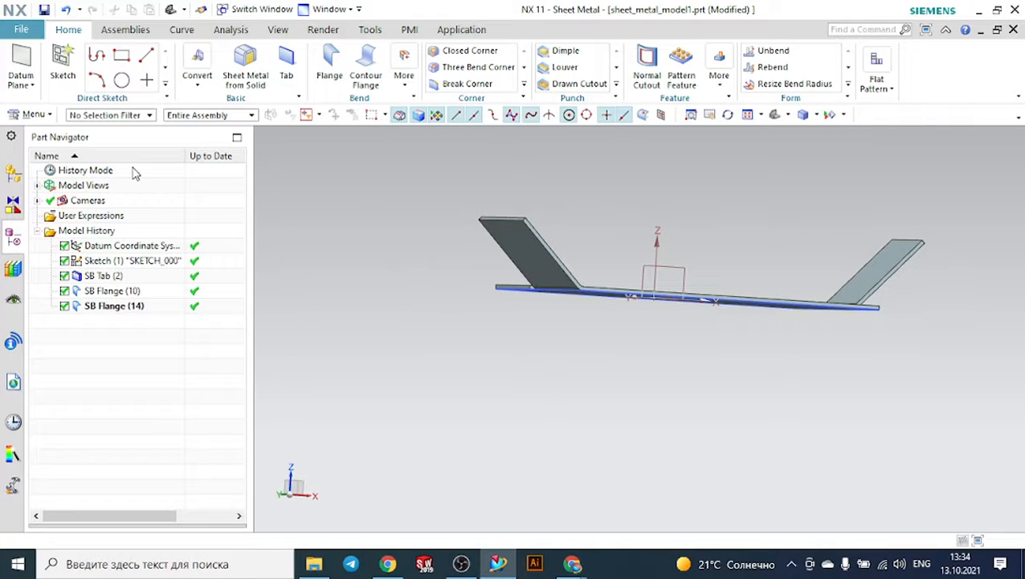
middle_click_drag(408, 270, 384, 313)
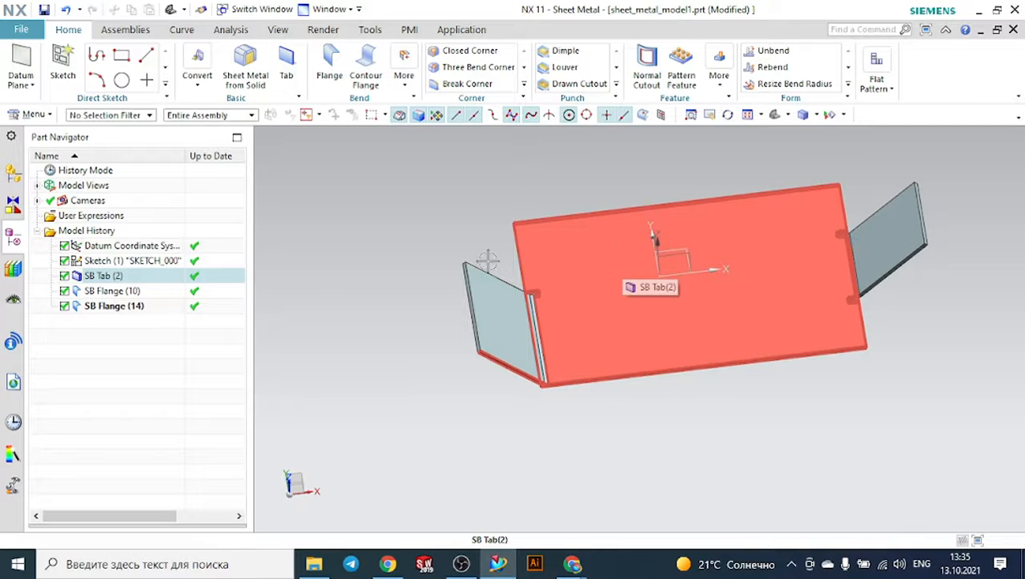
double_click(97, 275)
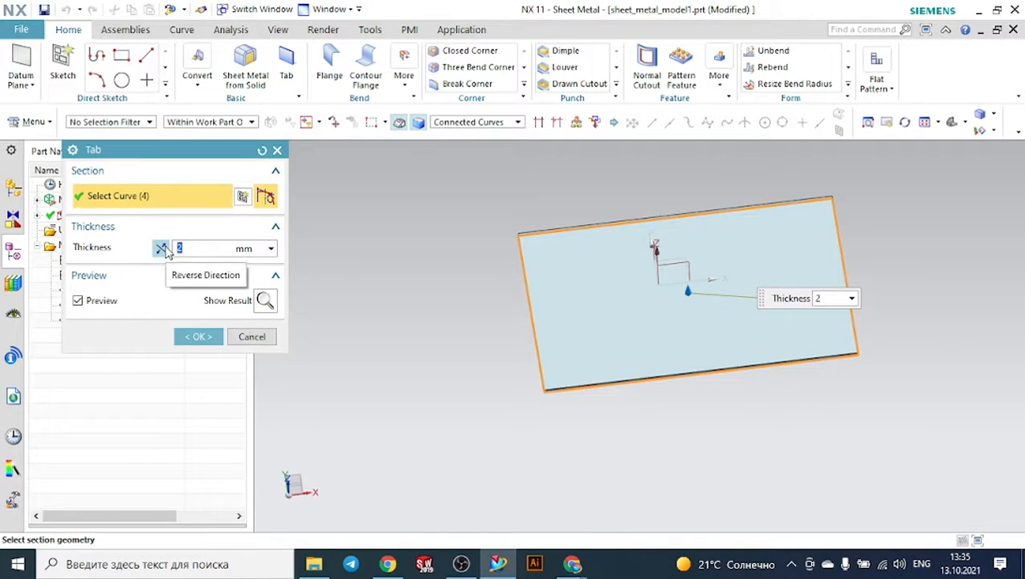
mouse_move(686, 307)
middle_mouse_down()
mouse_move(673, 414)
mouse_move(683, 320)
middle_mouse_up()
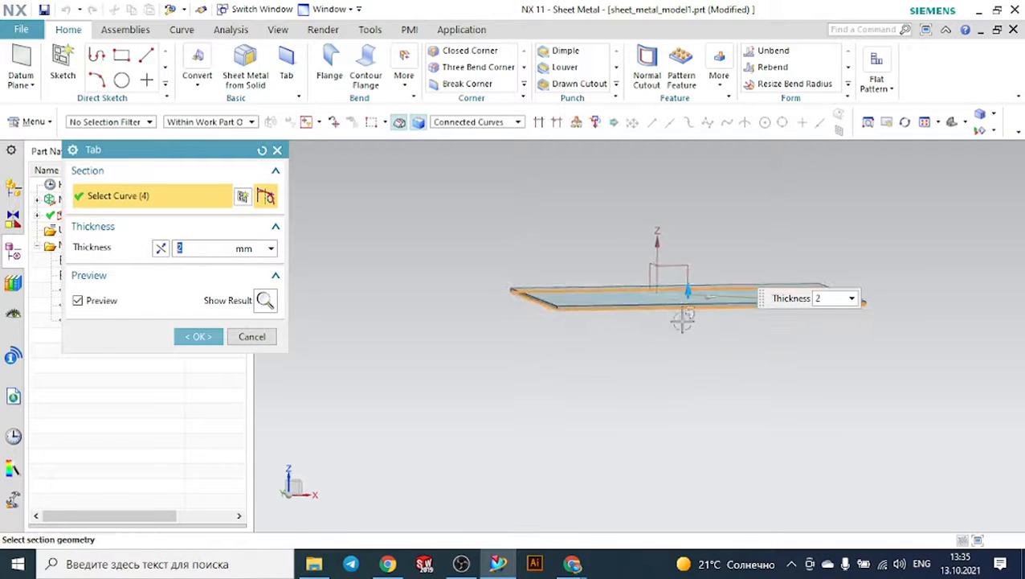
left_click(161, 248)
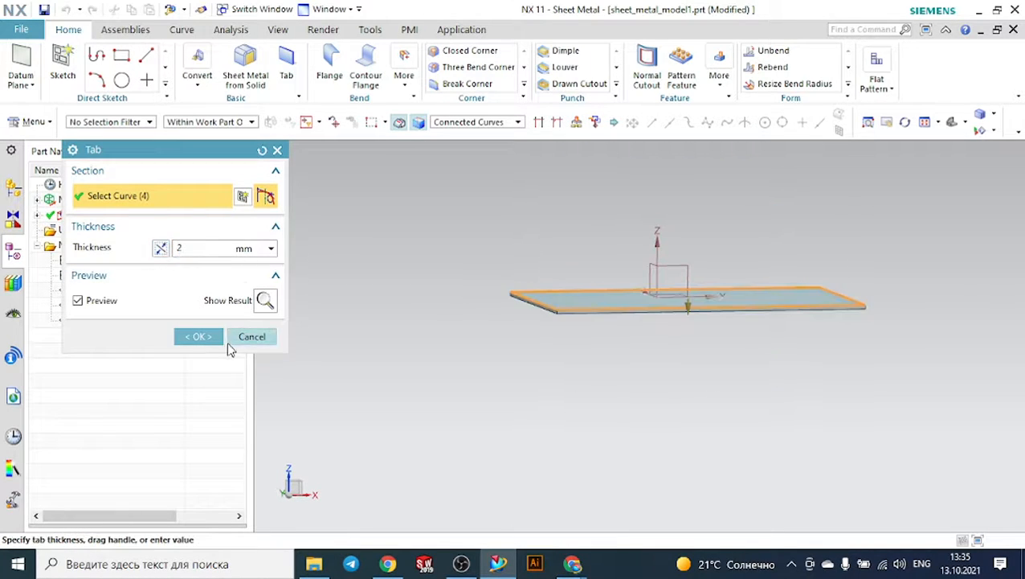
left_click(201, 337)
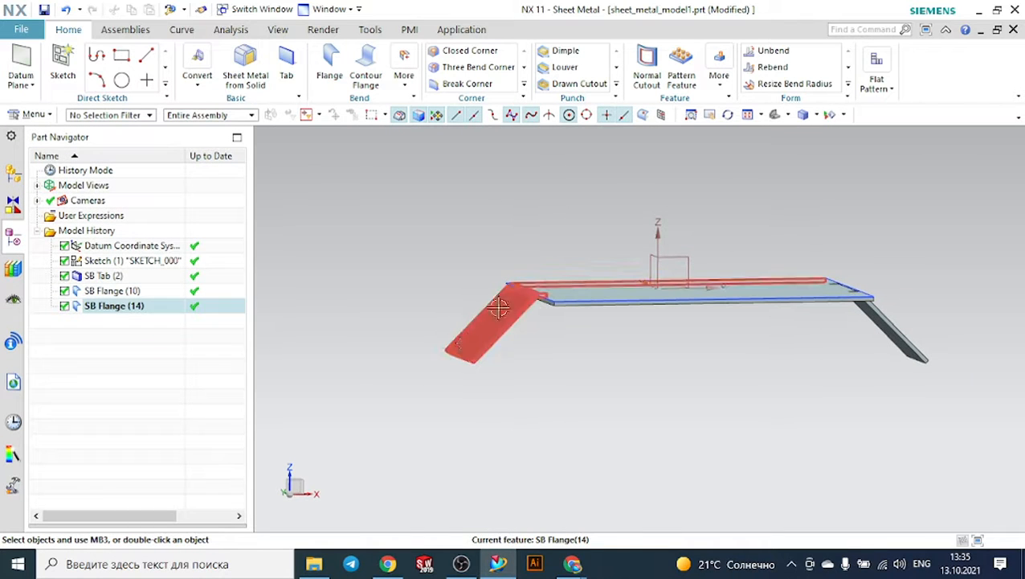
mouse_move(554, 382)
middle_mouse_down()
mouse_move(586, 403)
mouse_move(518, 393)
mouse_move(554, 416)
mouse_move(554, 399)
mouse_move(577, 383)
mouse_move(575, 400)
mouse_move(595, 304)
middle_mouse_up()
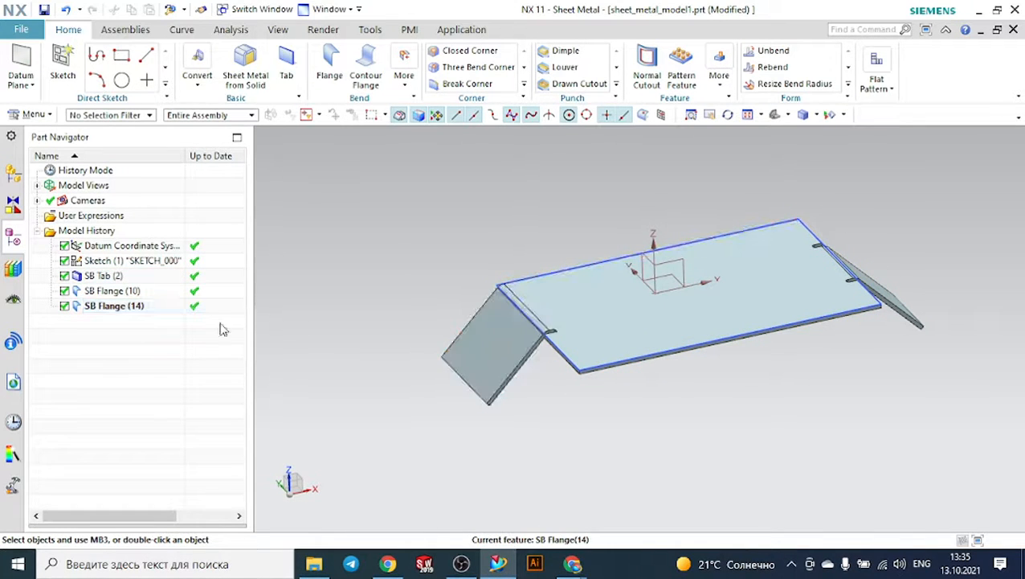
- Edit the base tab again to flip its thickness direction back, and inspect the flanges
double_click(129, 279)
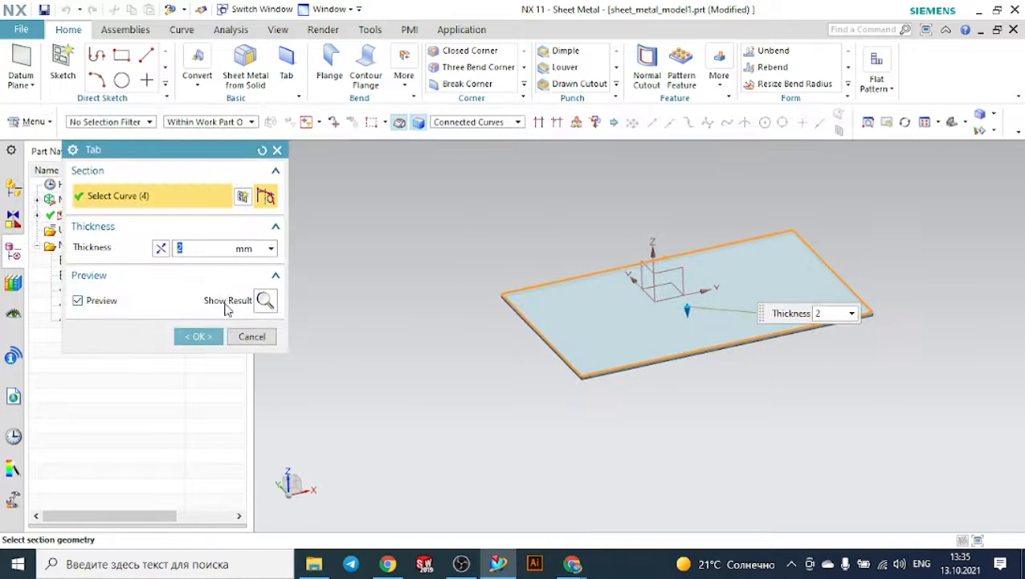
left_click(687, 350)
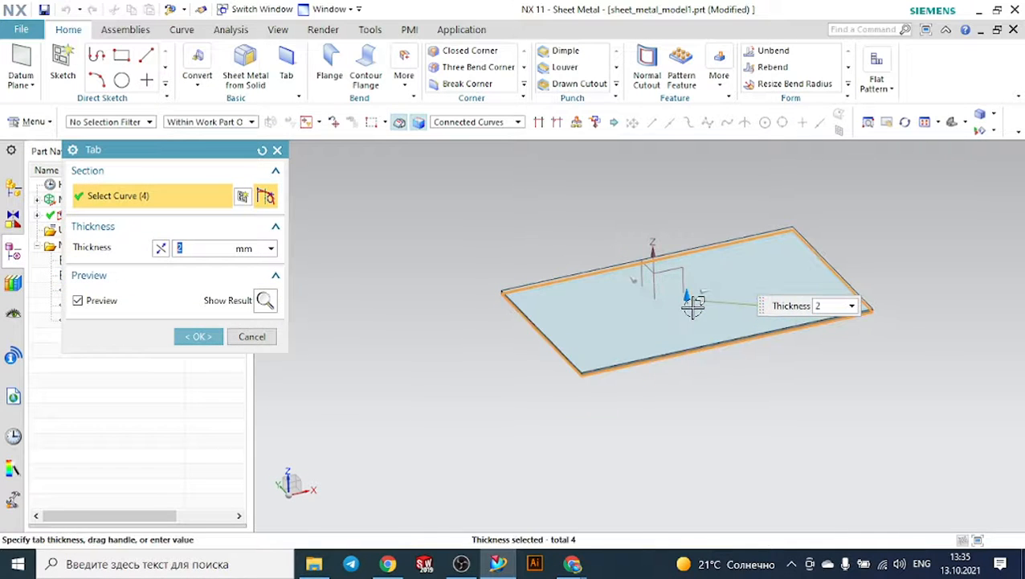
left_click(200, 336)
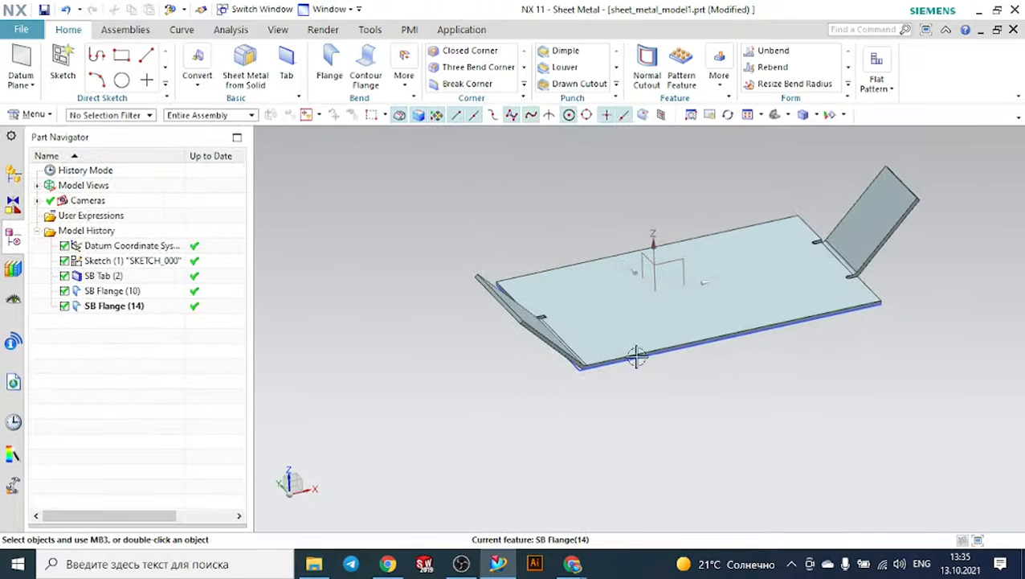
middle_click_drag(790, 440, 900, 262)
left_click(822, 256)
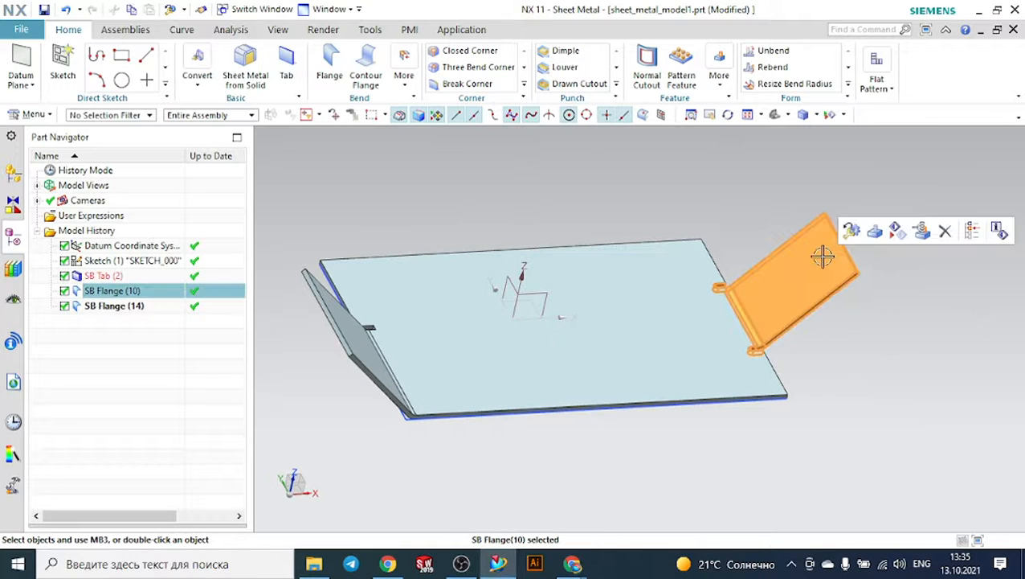
left_click(305, 326)
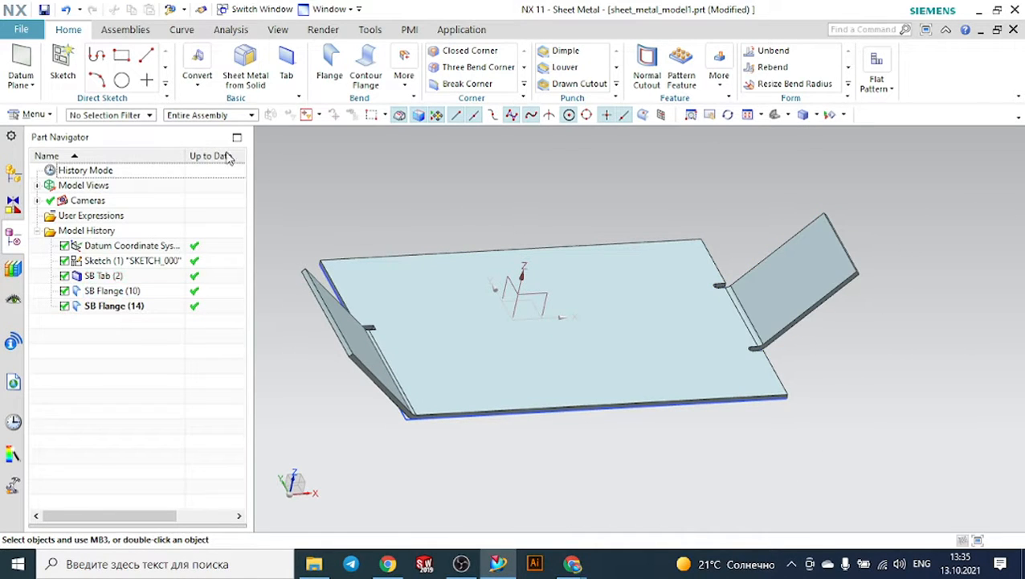
- Start a new flange with the From End width option
left_click(330, 66)
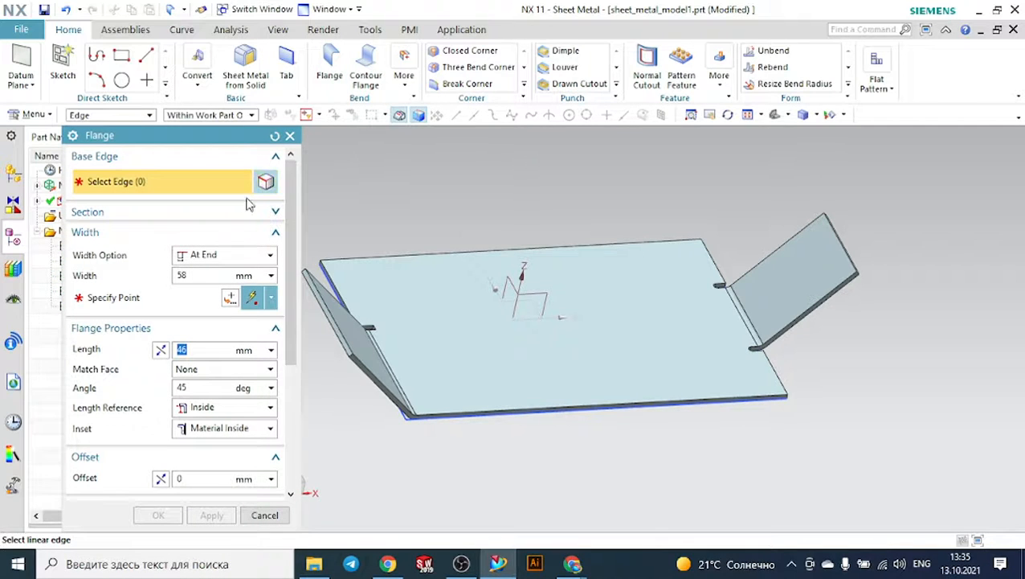
left_click(223, 254)
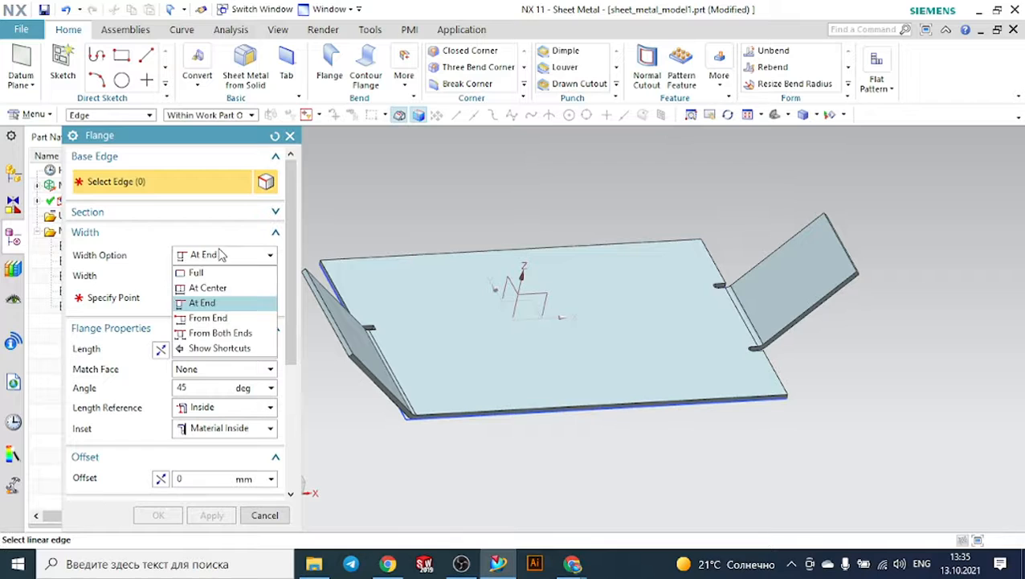
left_click(238, 319)
- Place the new flange on the tab's free long edge, measured from the corner nearest the centred flange
middle_click_drag(579, 462, 487, 476)
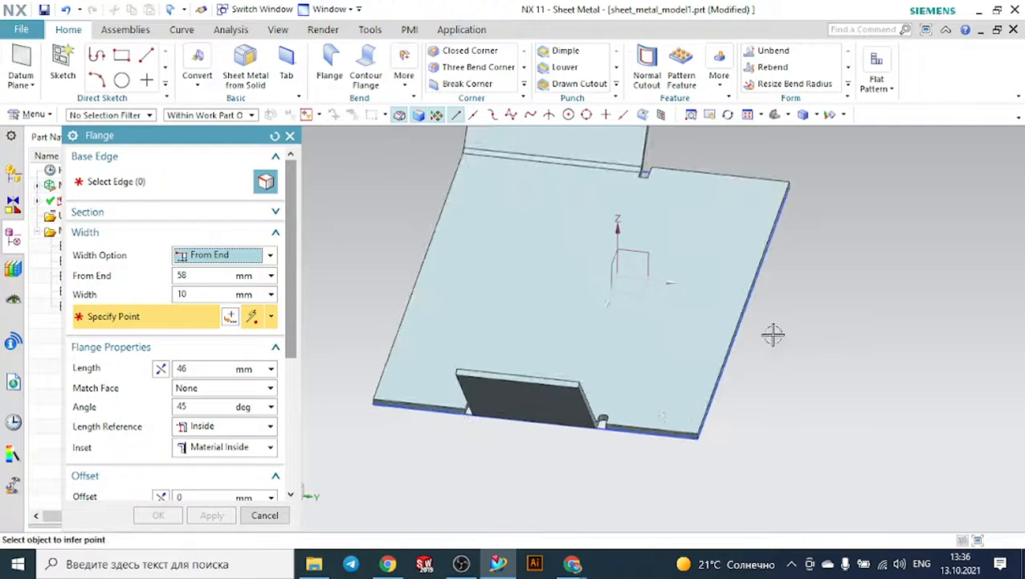
scroll(788, 313, "up", 3)
scroll(821, 293, "down", 3)
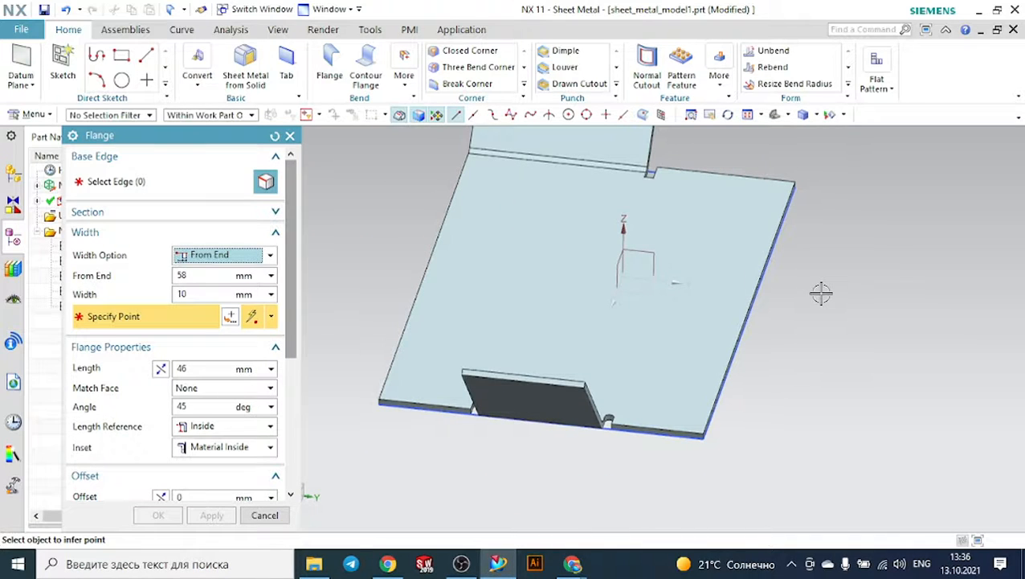
left_click(185, 181)
left_click(751, 281)
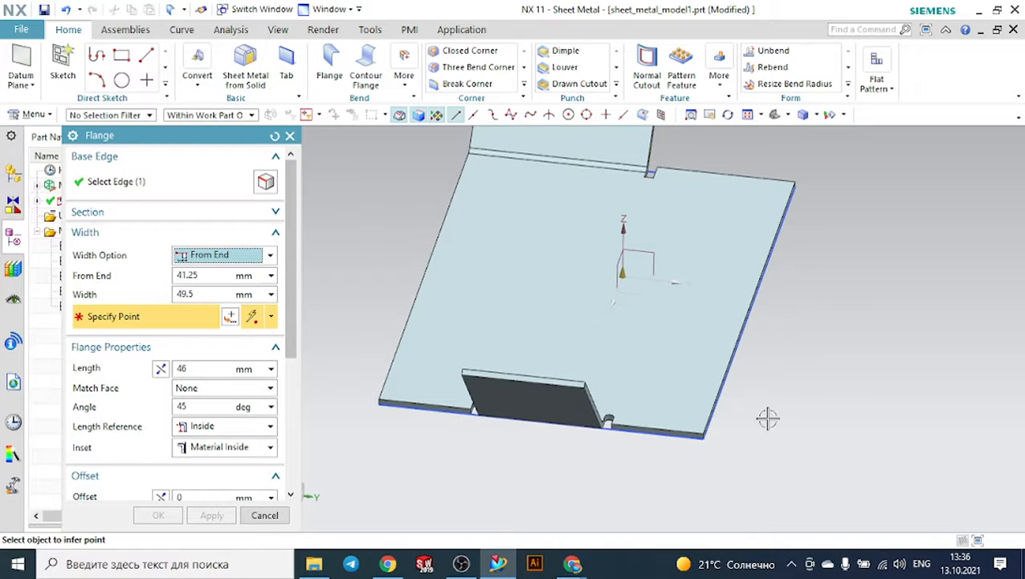
scroll(723, 414, "up", 3)
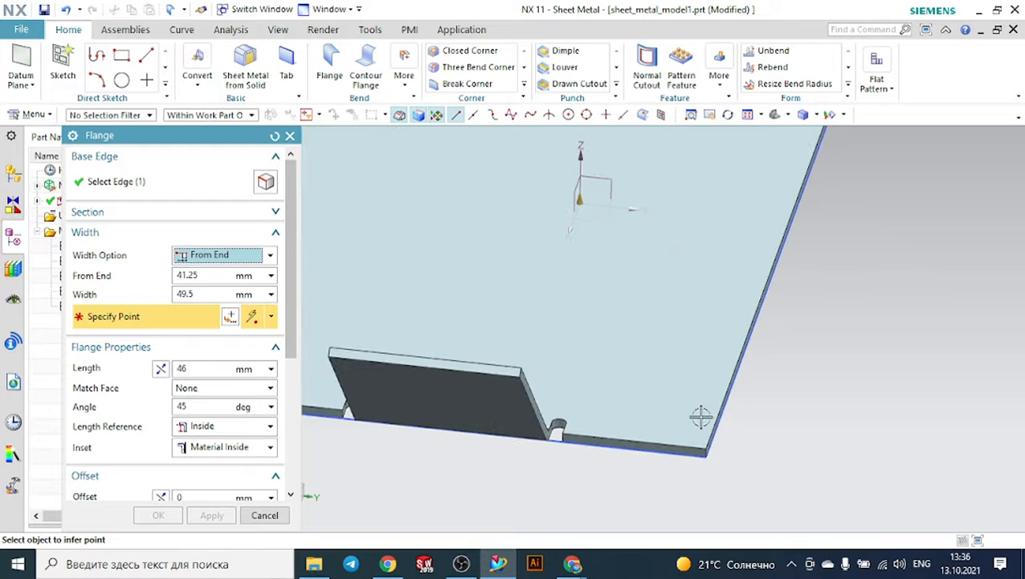
left_click(703, 446)
scroll(707, 447, "down", 3)
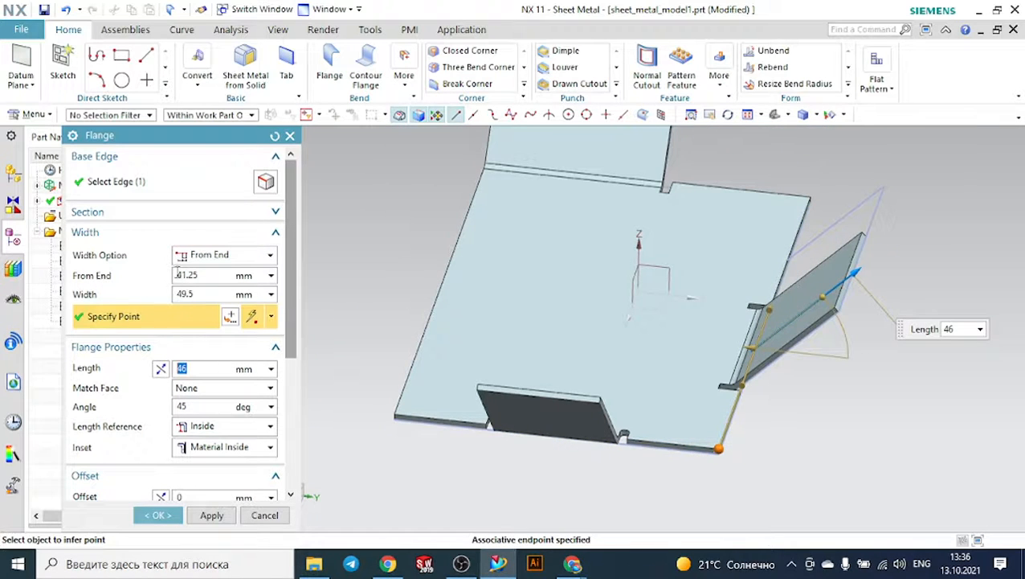
- Set the new flange's distance from the end to 30 mm and its width to 60 mm
left_click(210, 274)
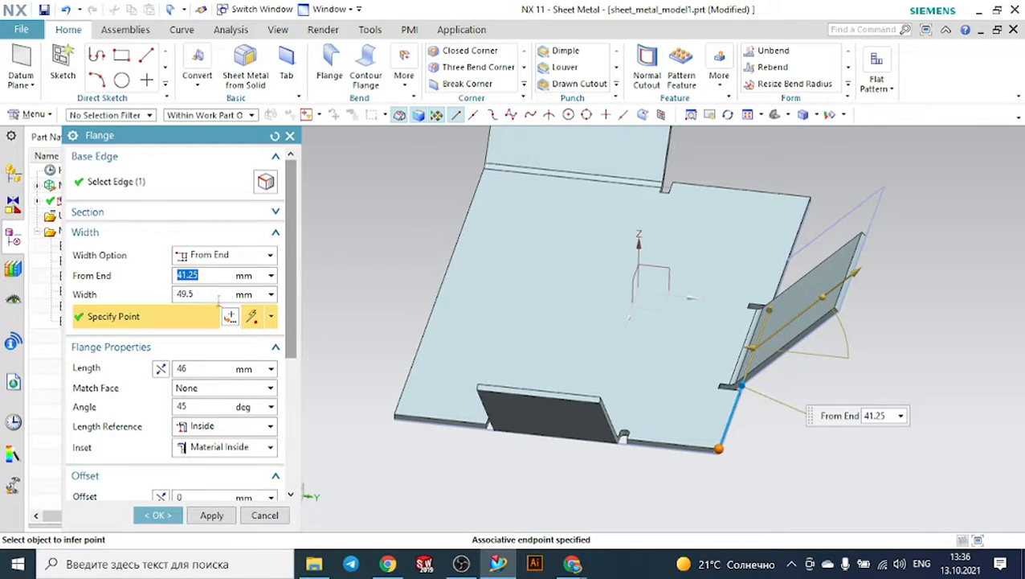
left_click(190, 294)
left_click(208, 273)
type("30")
key("Return")
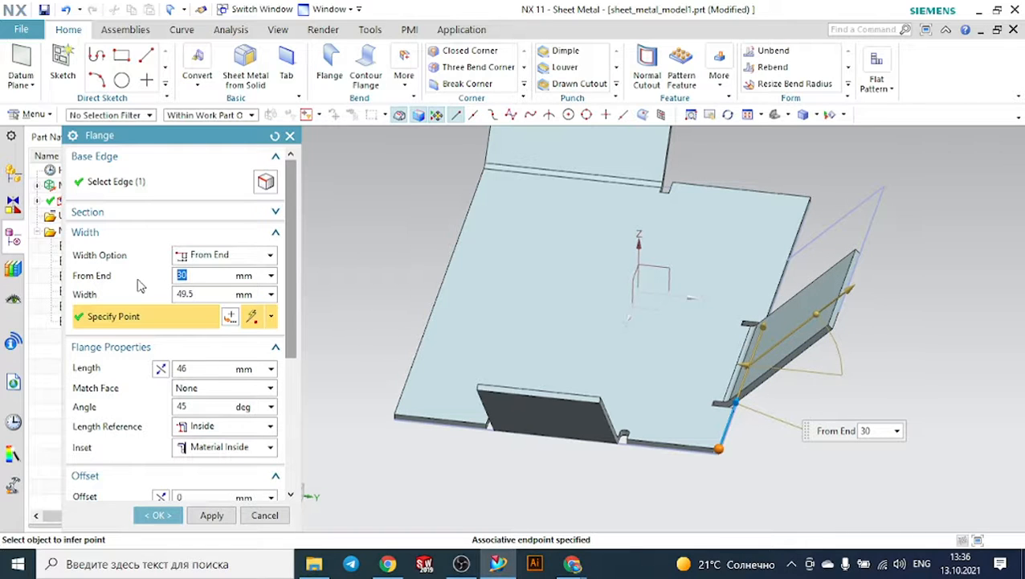
left_click(209, 295)
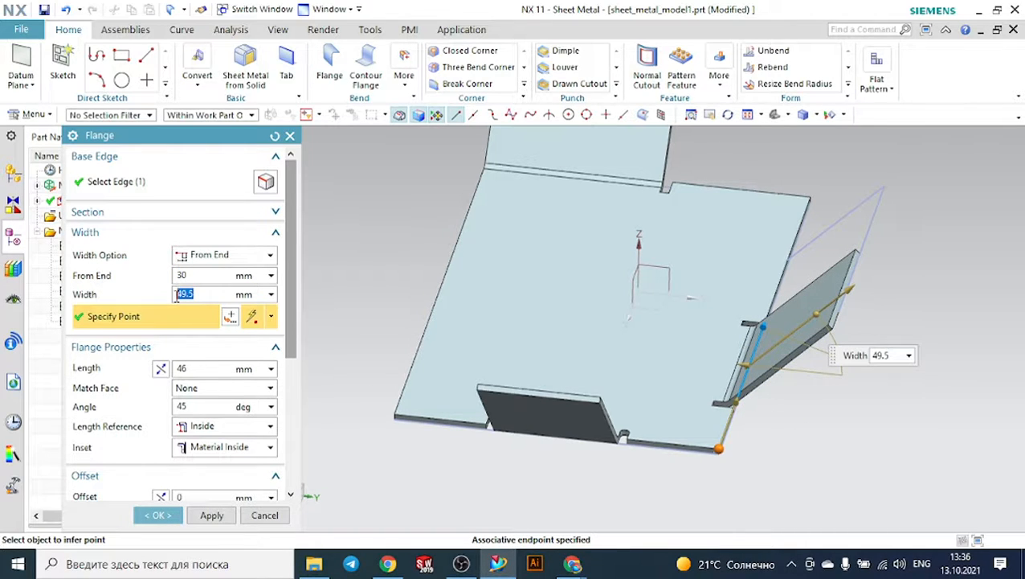
type("60")
key("Return")
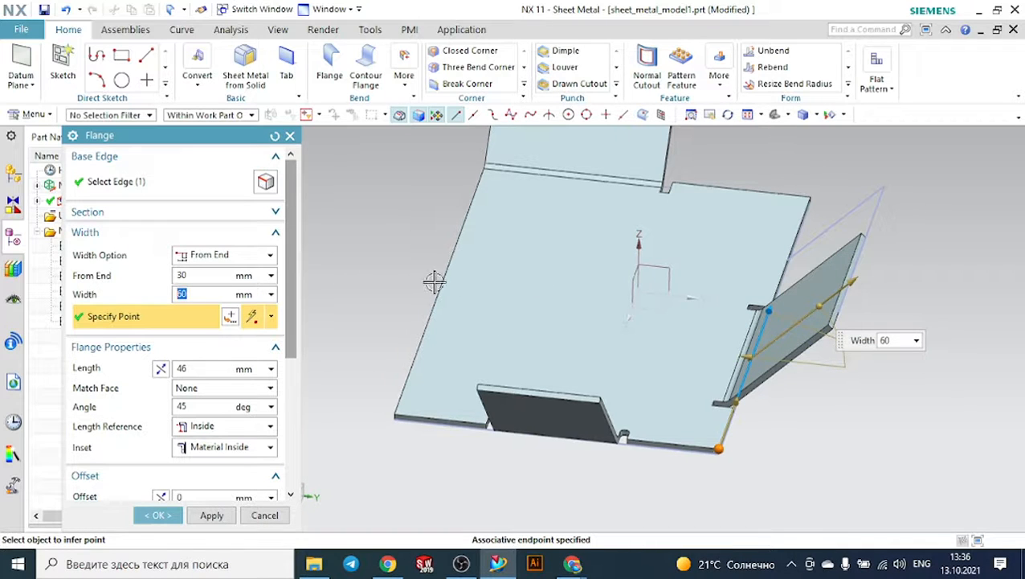
middle_click_drag(432, 282, 527, 282)
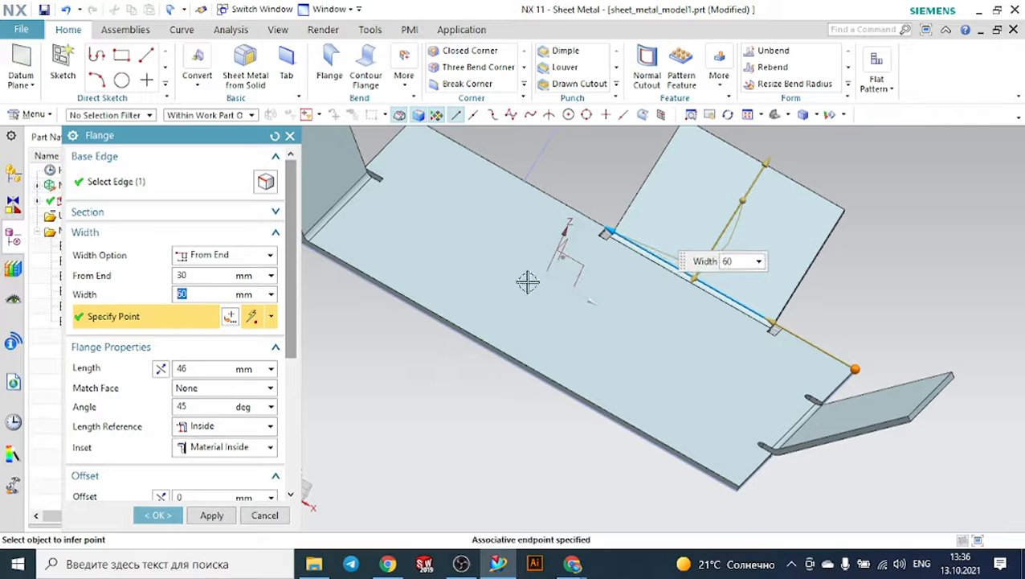
left_click(216, 273)
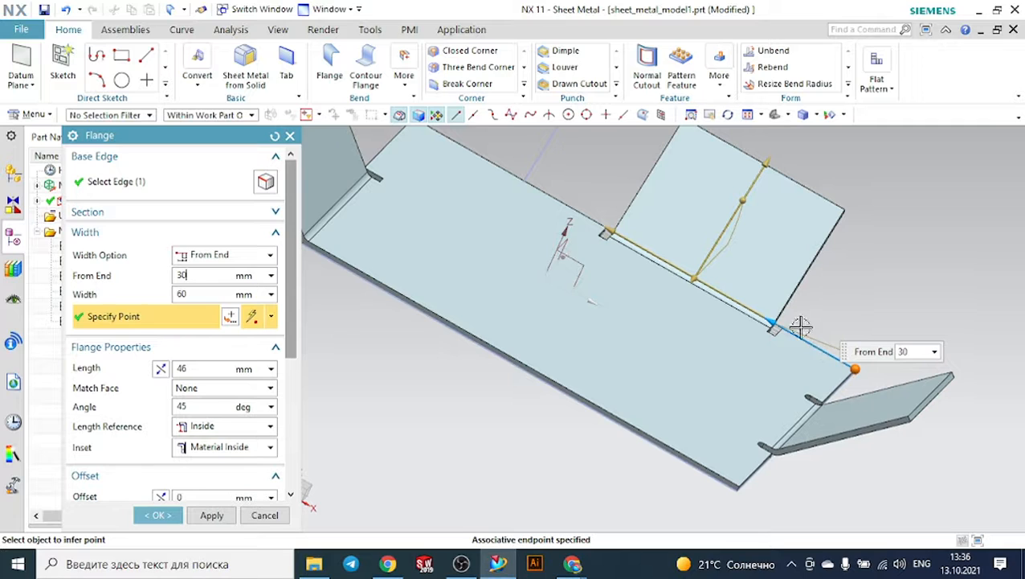
- Review the new flange's width, length reference, inset, offset and bend radius settings
left_click(182, 292)
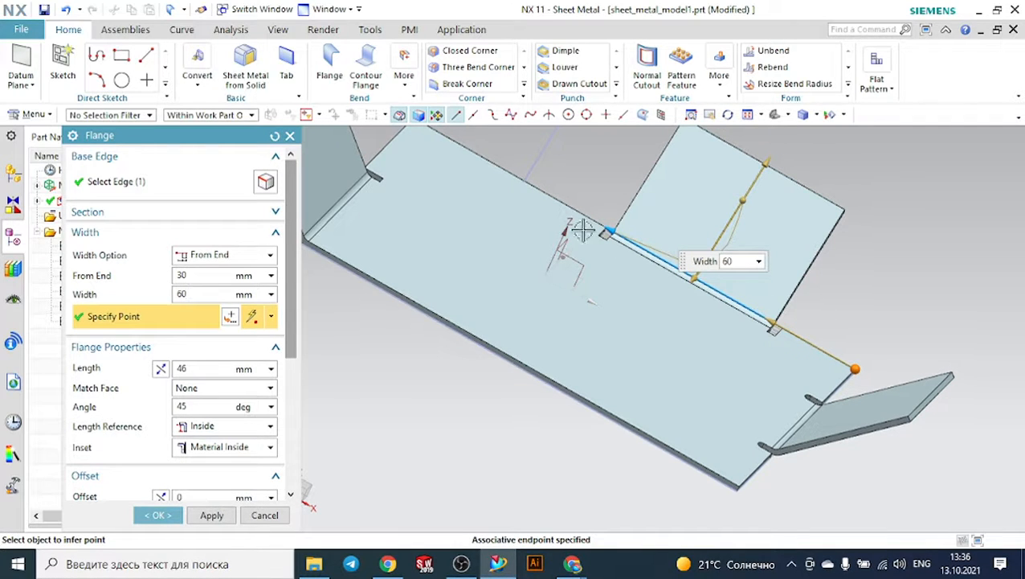
scroll(195, 347, "down", 1)
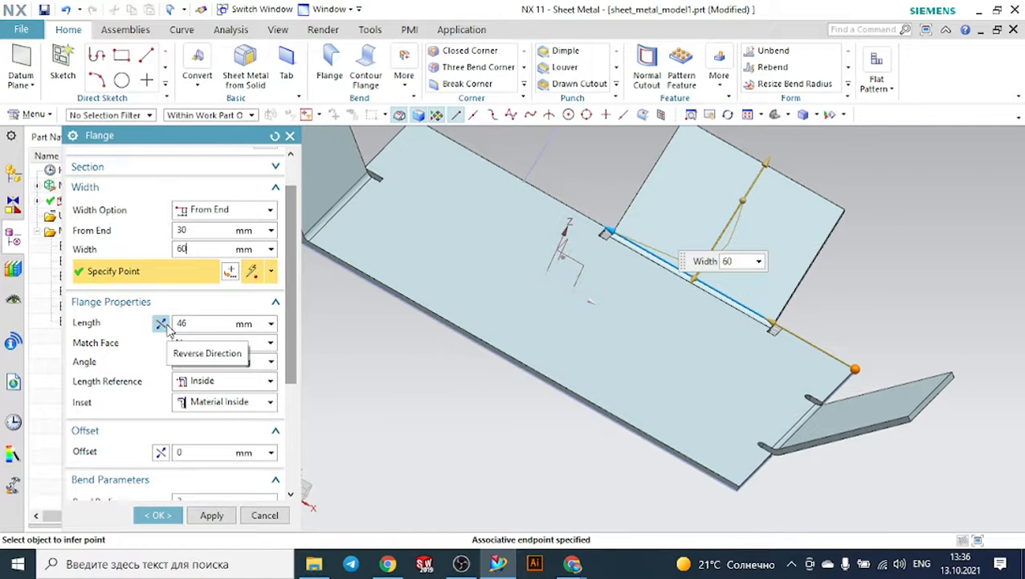
left_click(195, 390)
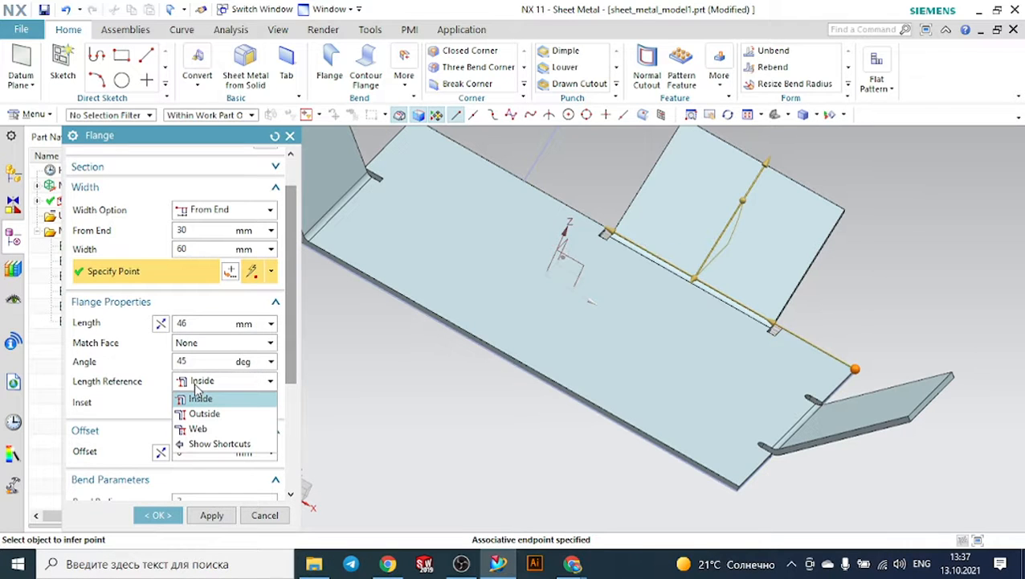
left_click(197, 390)
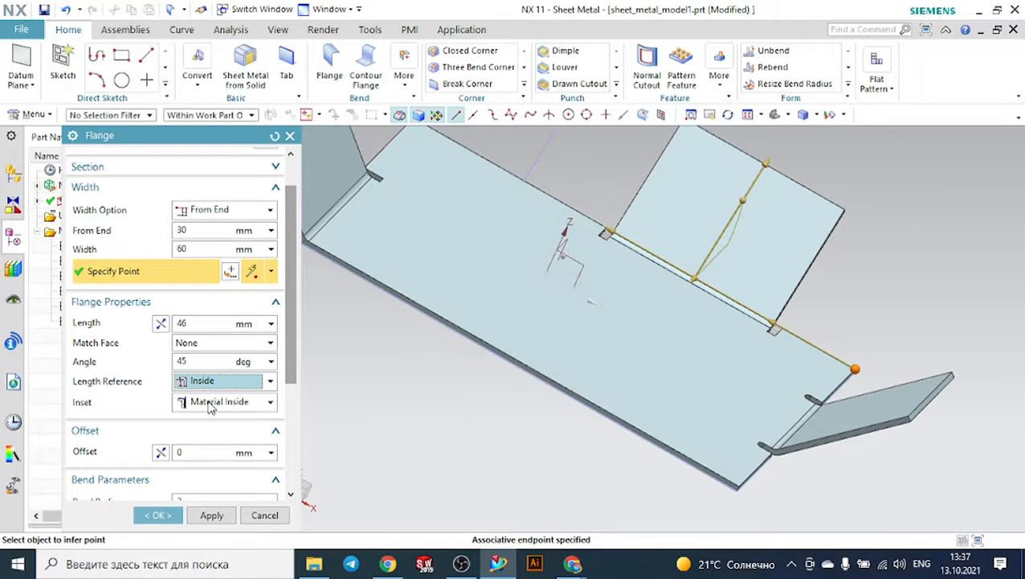
left_click(210, 402)
left_click(210, 407)
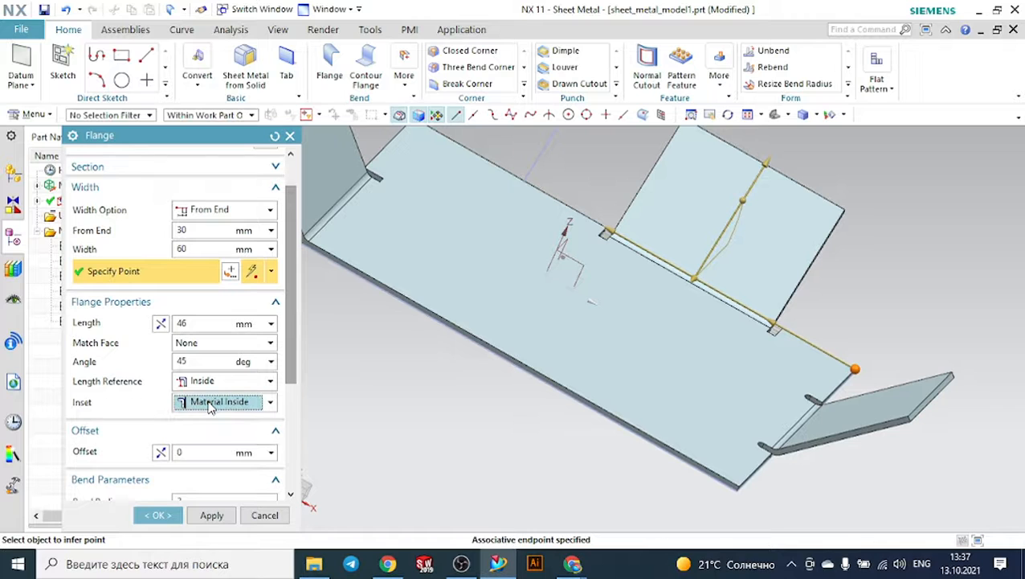
scroll(211, 408, "down", 1)
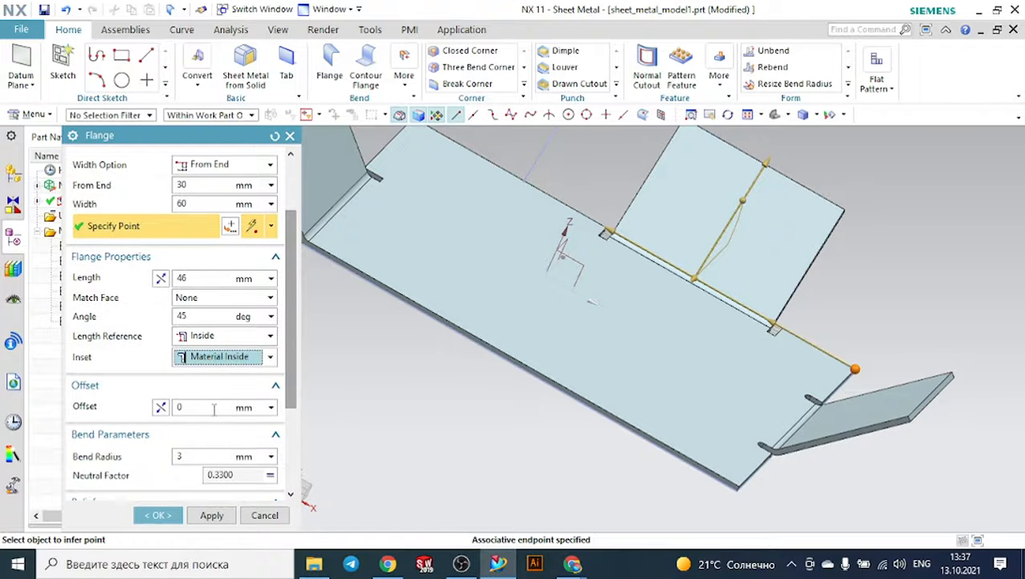
left_click(214, 407)
scroll(214, 408, "down", 2)
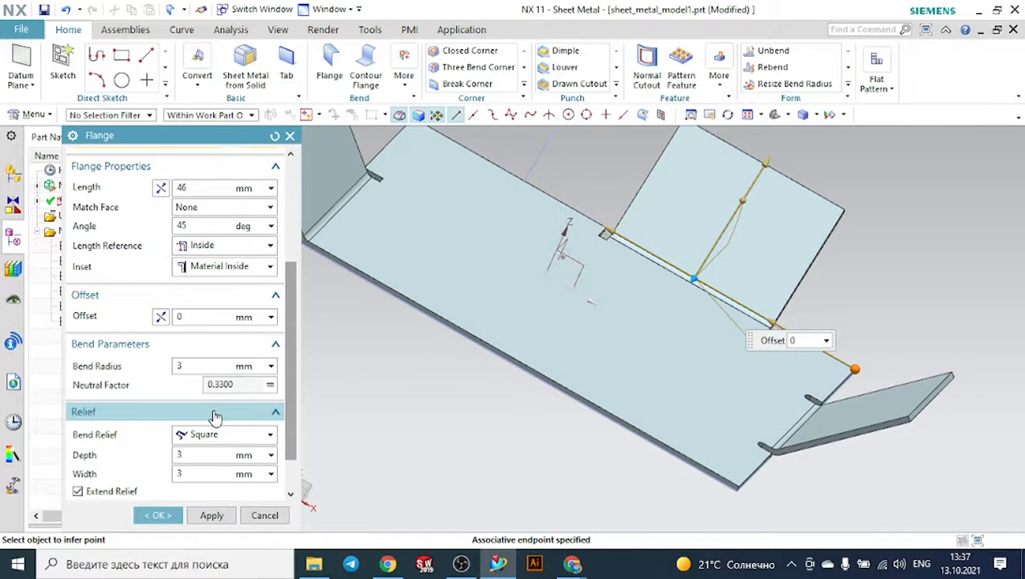
left_click(198, 366)
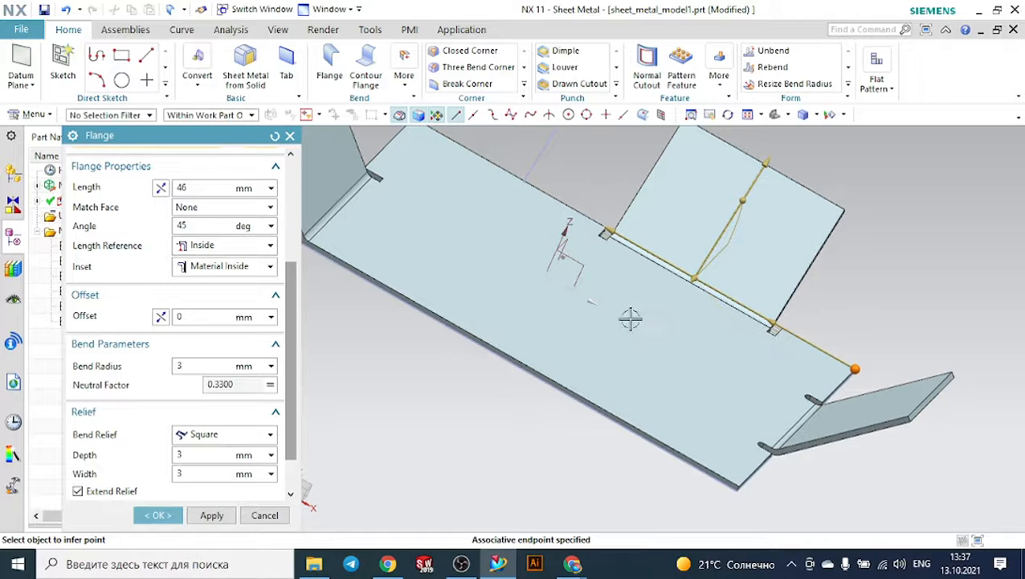
scroll(245, 410, "down", 1)
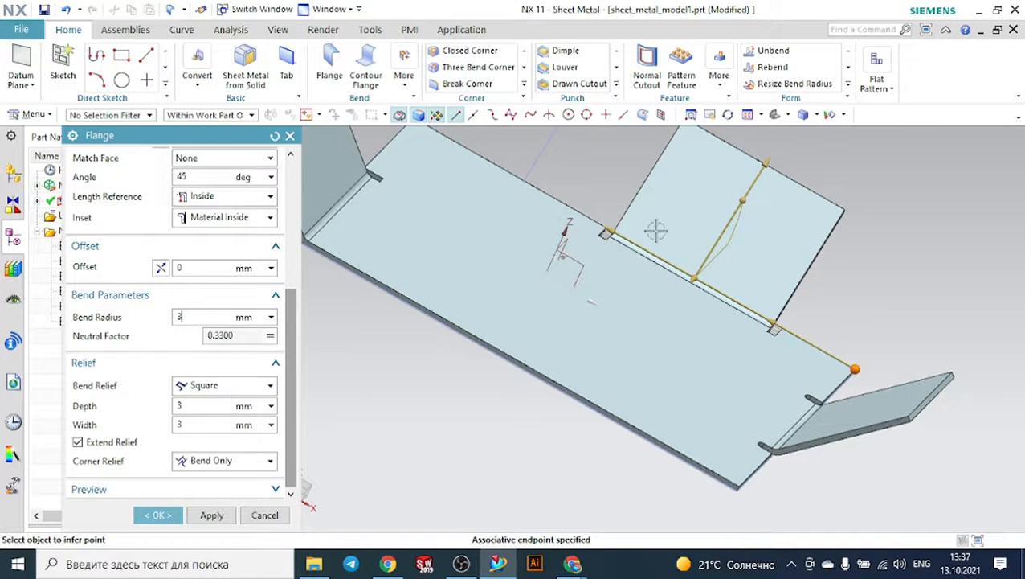
- Set the flange's bend relief to Round and create the flange
left_click(217, 386)
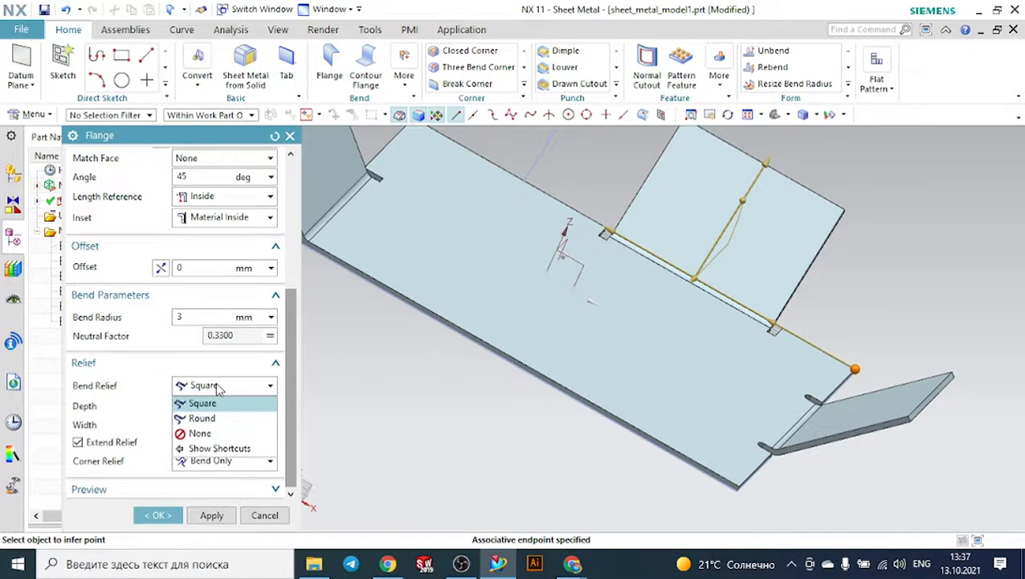
left_click(200, 418)
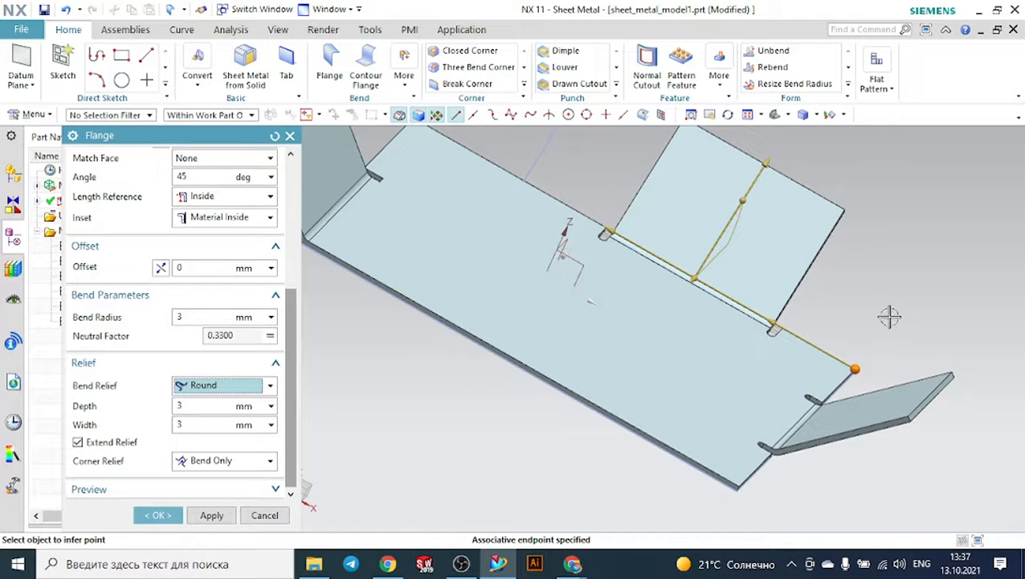
middle_click_drag(892, 313, 883, 324)
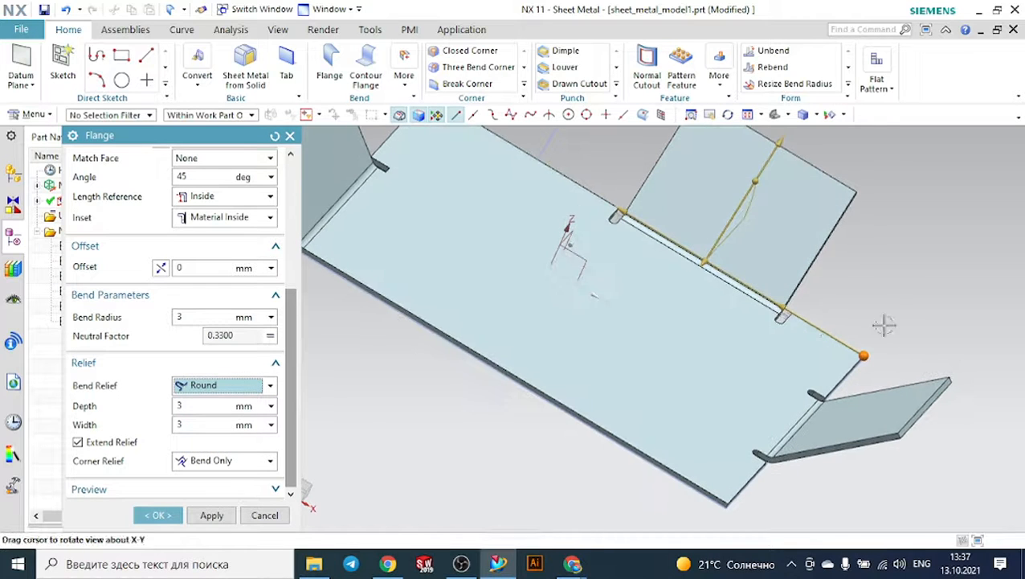
left_click(192, 408)
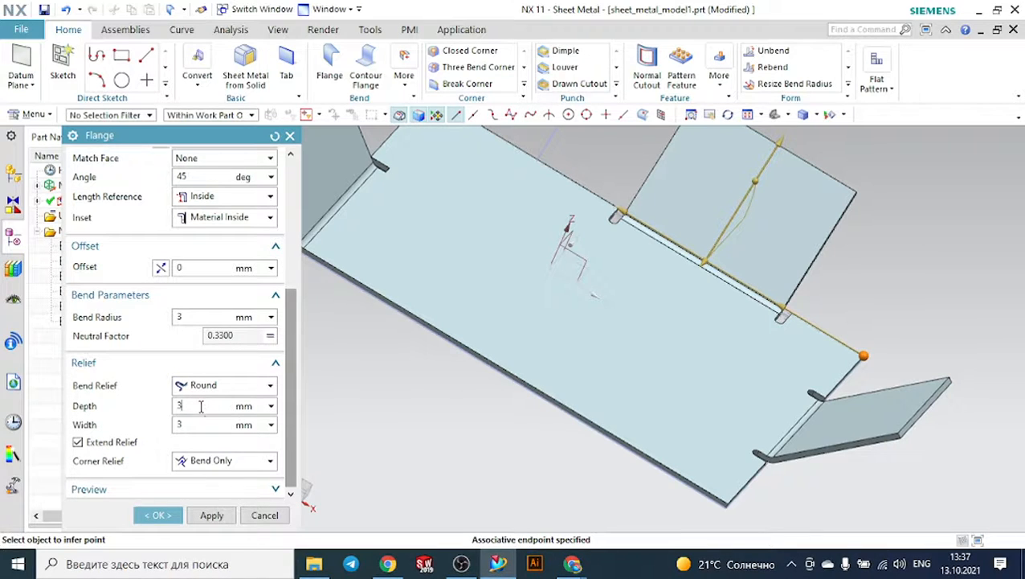
left_click(160, 514)
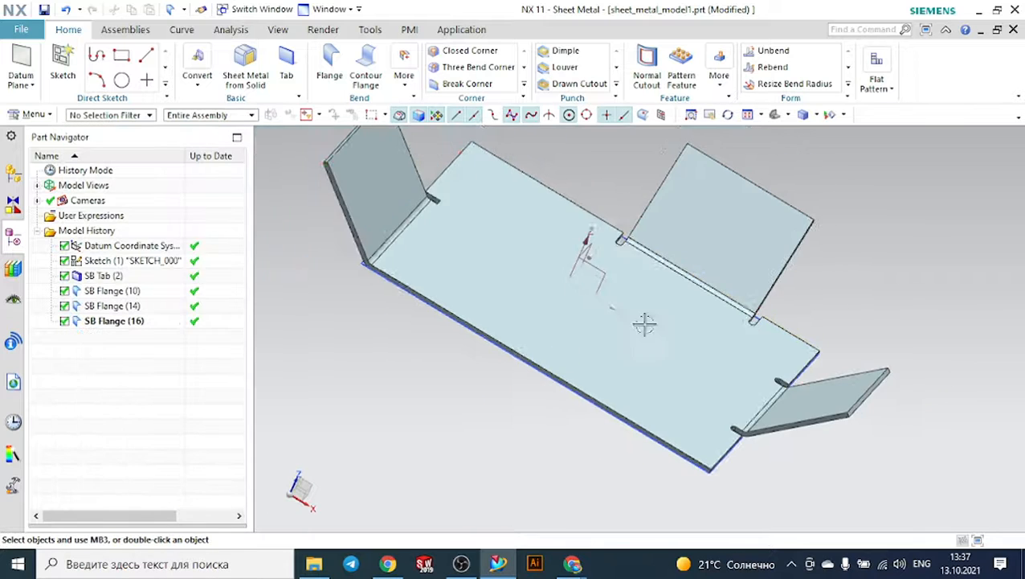
- Start another flange with the From Both Ends width option on the tab's remaining free long edge
scroll(645, 323, "down", 3)
left_click(775, 114)
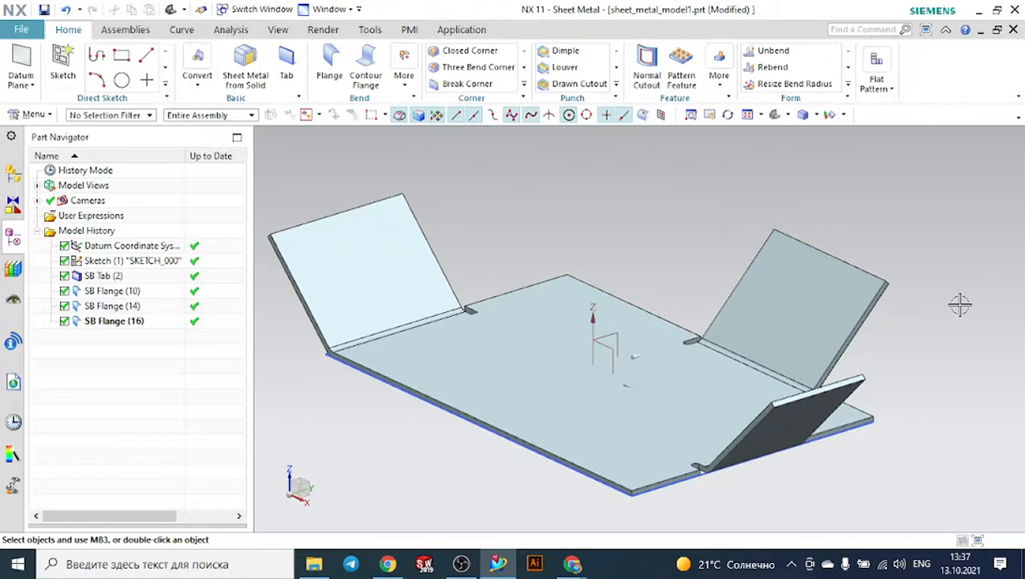
middle_click_drag(980, 362, 954, 364)
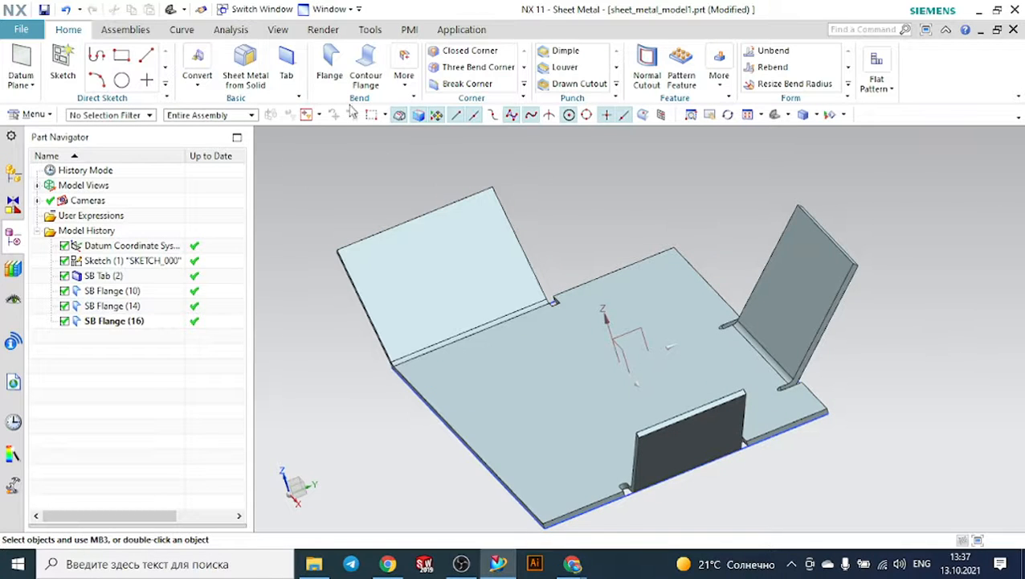
left_click(329, 66)
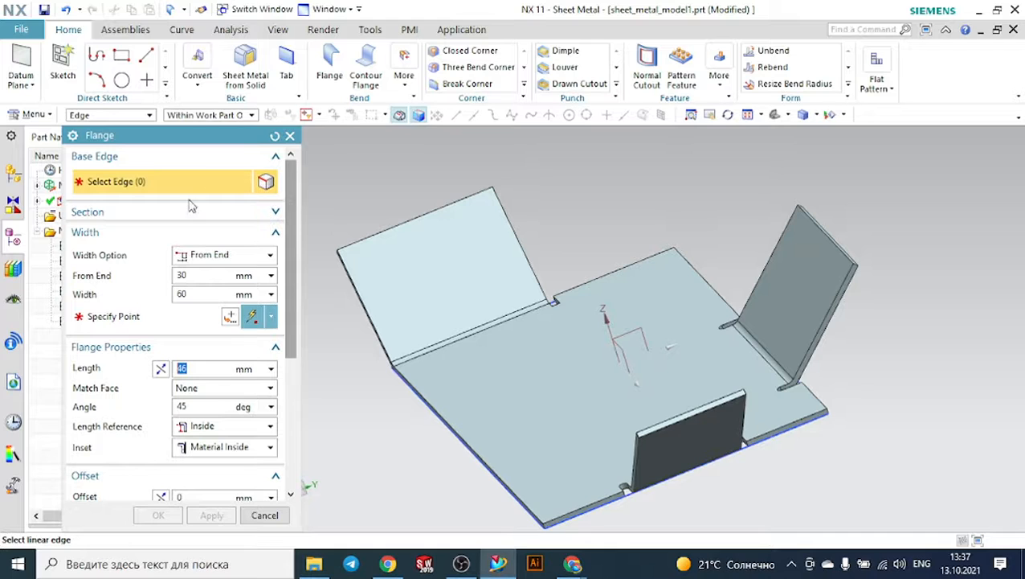
left_click(205, 255)
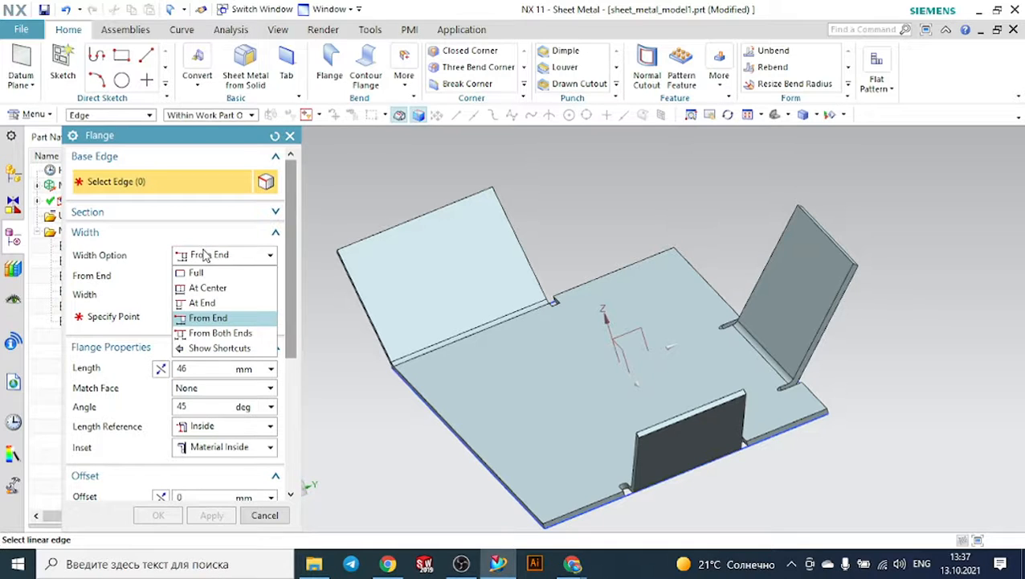
left_click(212, 333)
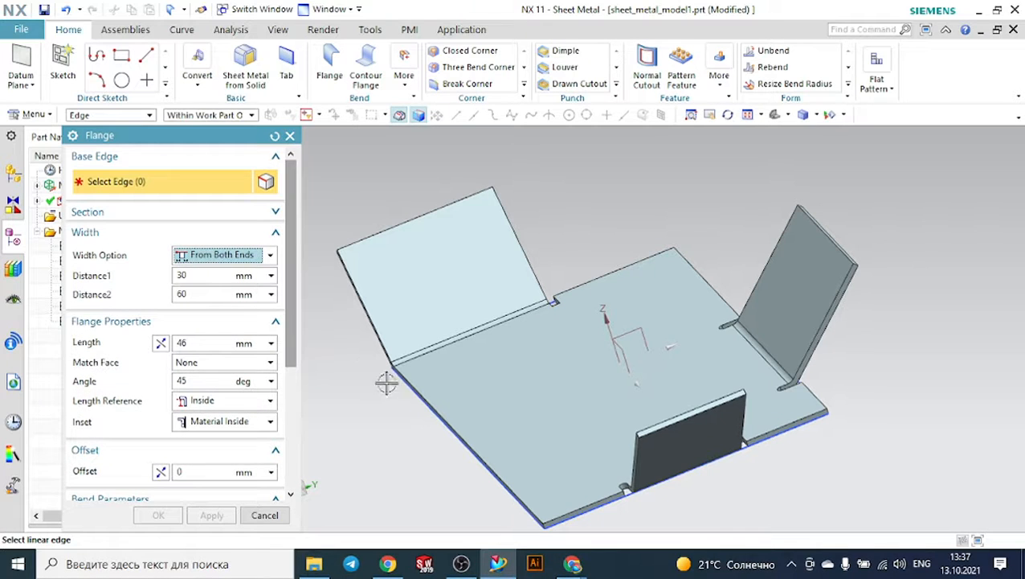
left_click(446, 411)
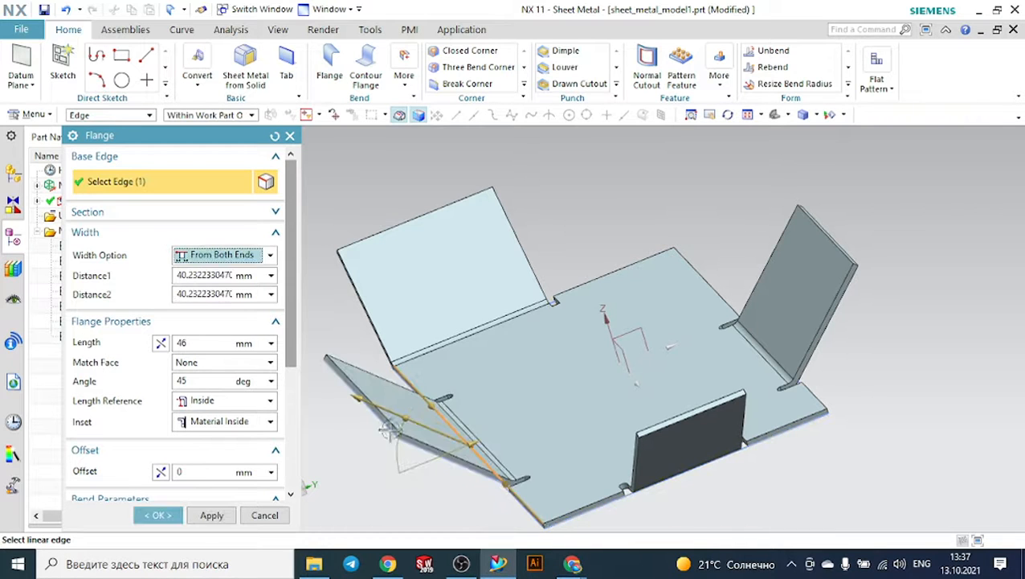
- Examine which ends of the selected edge Distance1 and Distance2 are measured from
left_click(193, 277)
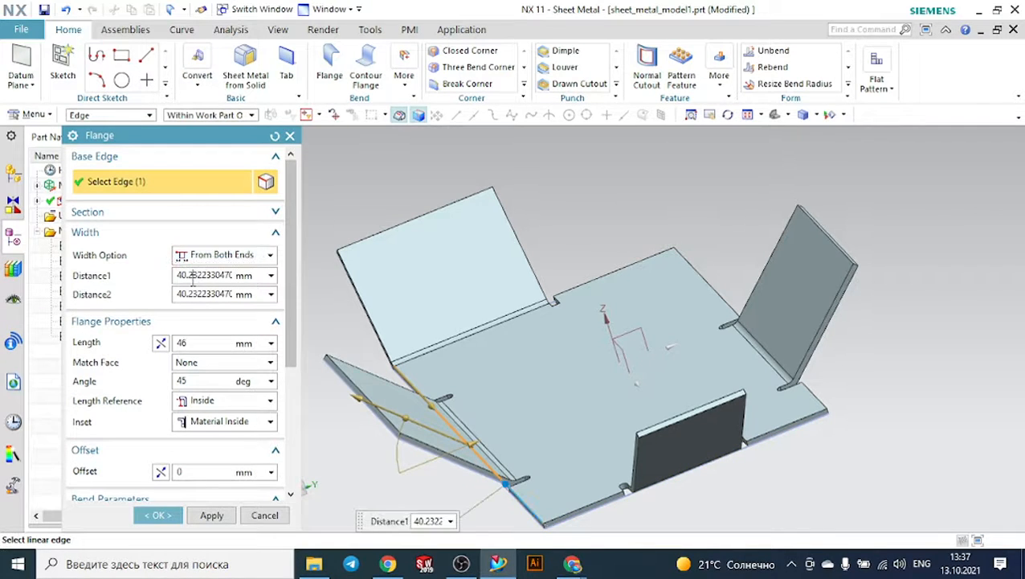
left_click(196, 294)
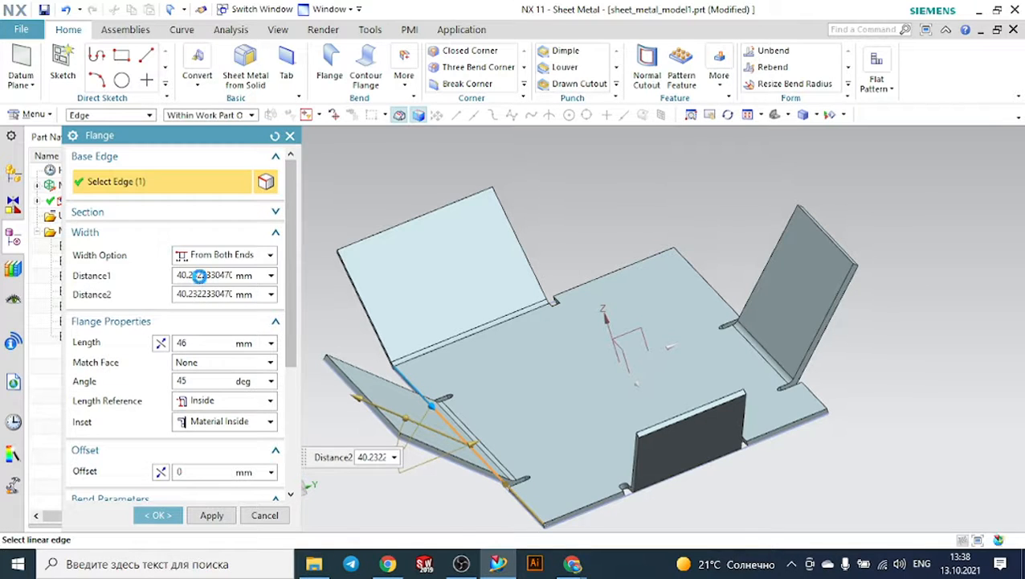
left_click(200, 275)
left_click(205, 294)
left_click(206, 276)
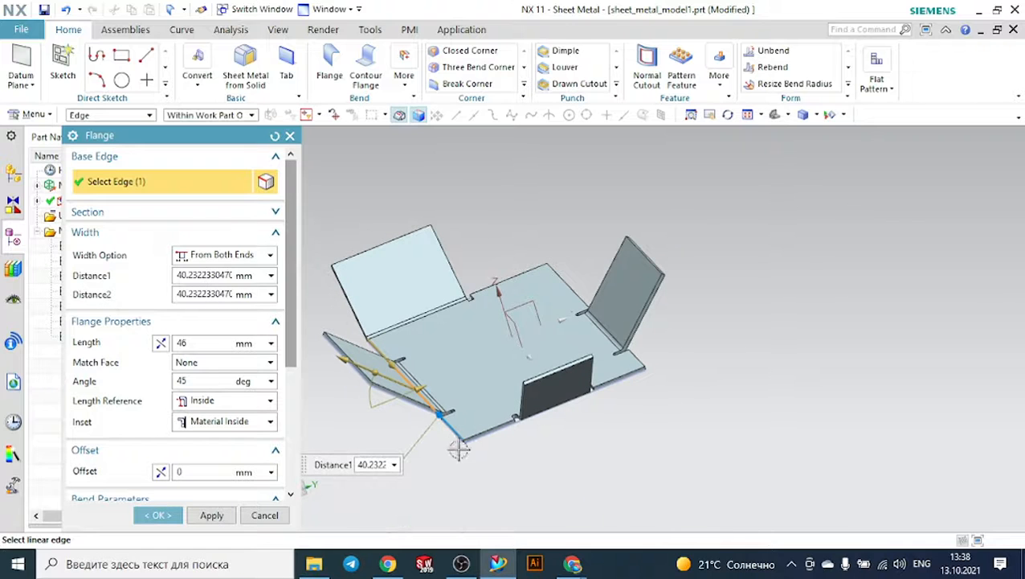
middle_click_drag(460, 446, 558, 454)
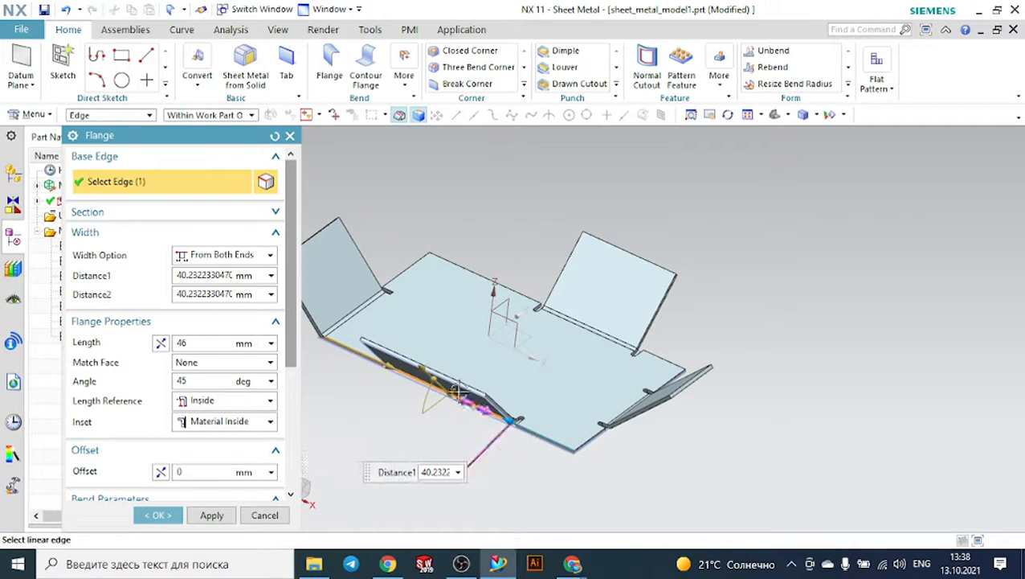
left_click(222, 294)
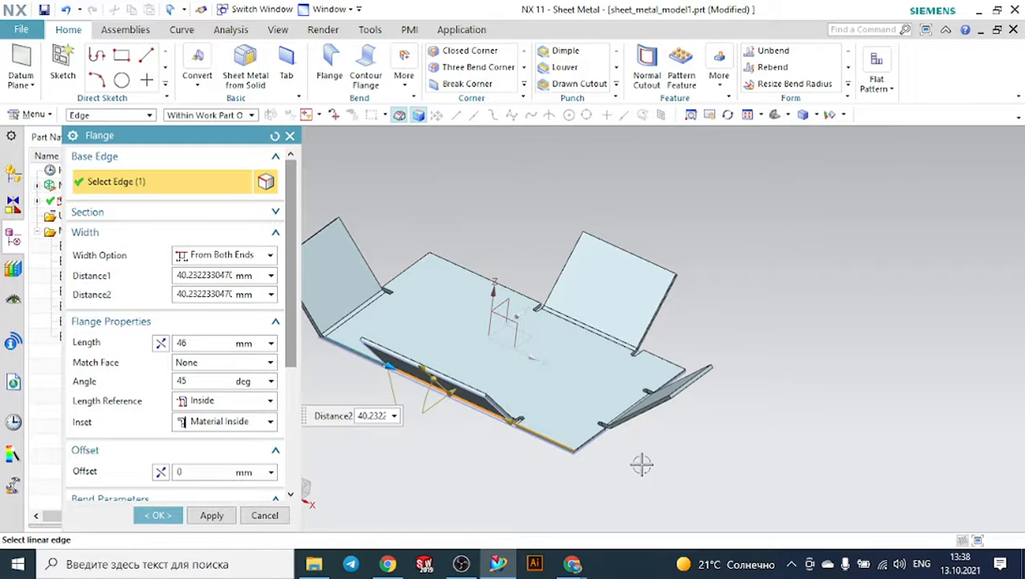
middle_click_drag(643, 465, 591, 487)
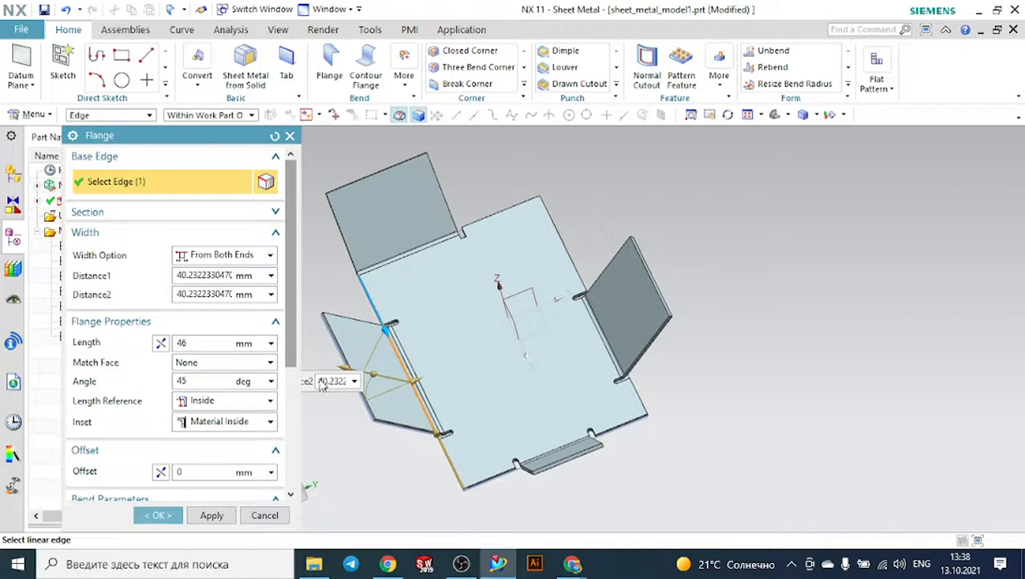
- Set the flange's Distance1 to 60 mm and Distance2 to 40 mm
left_click(206, 275)
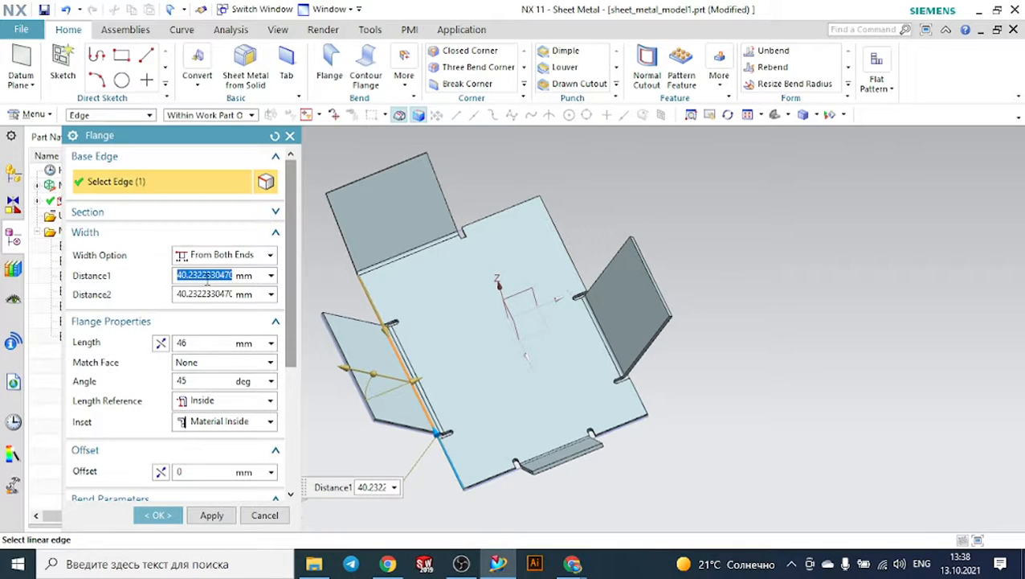
type("60")
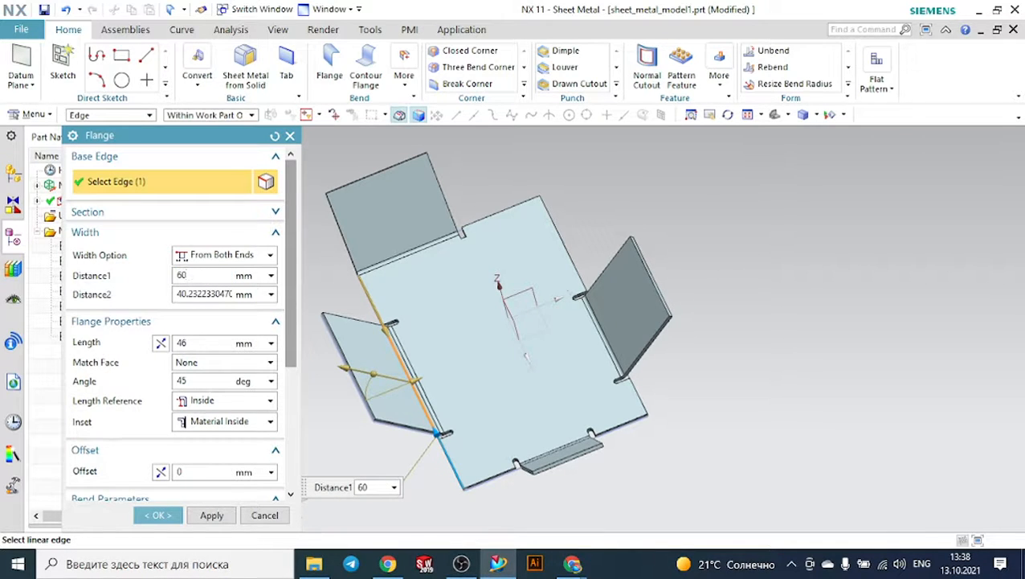
key("Return")
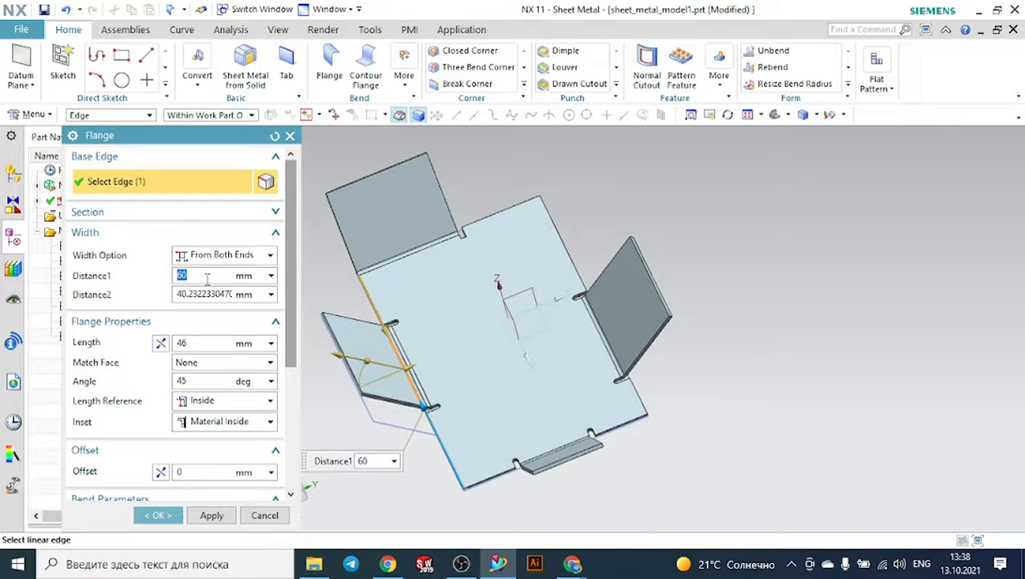
left_click(209, 293)
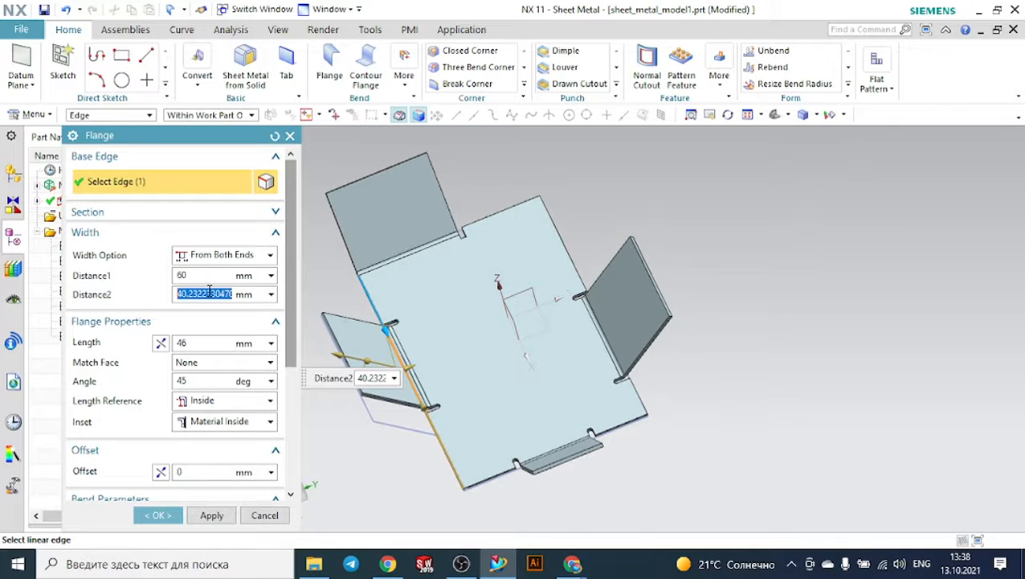
type("40")
key("Return")
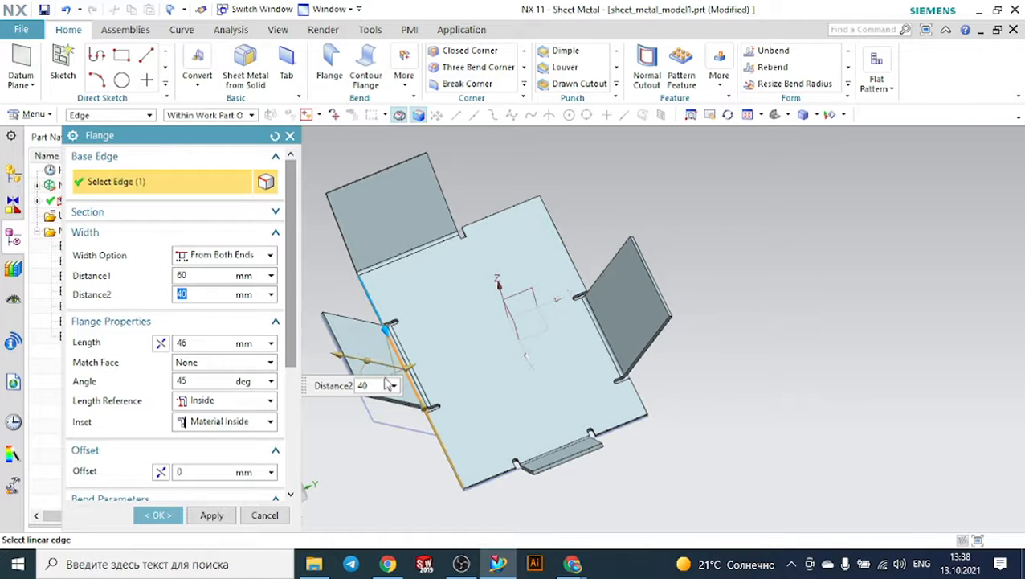
- Examine the flange's length and angle settings against the preview on the tab's long edge
left_click(212, 383)
left_click(207, 343)
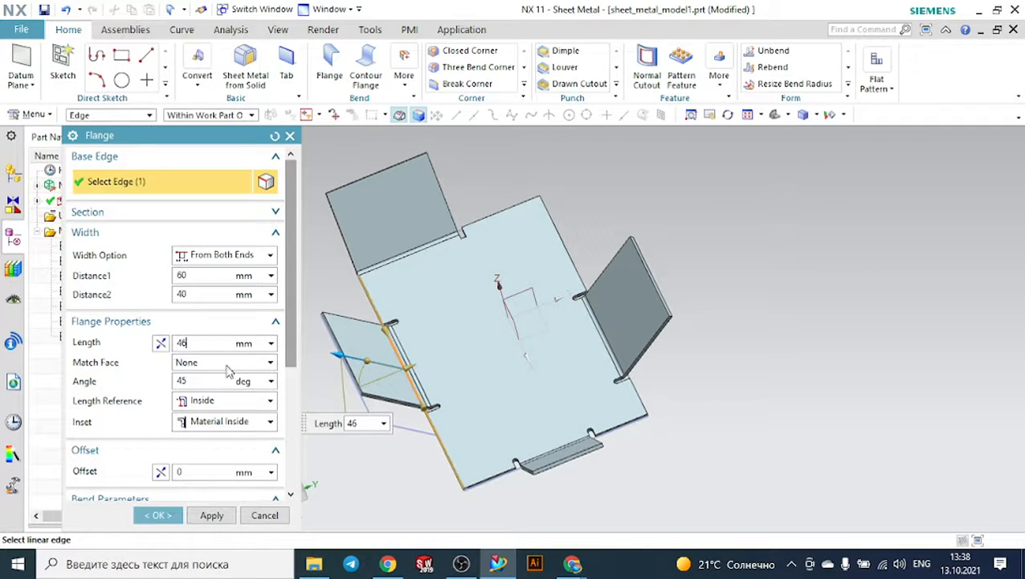
left_click(200, 381)
mouse_move(801, 314)
middle_mouse_down()
mouse_move(807, 279)
mouse_move(755, 300)
mouse_move(780, 309)
mouse_move(770, 321)
mouse_move(803, 302)
mouse_move(866, 304)
mouse_move(850, 321)
mouse_move(788, 312)
mouse_move(783, 323)
middle_mouse_up()
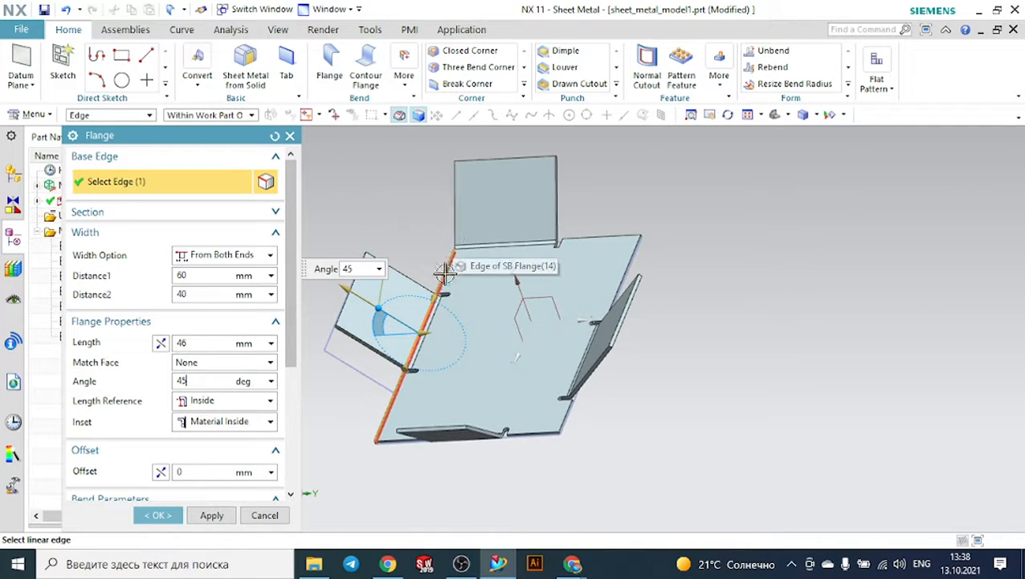
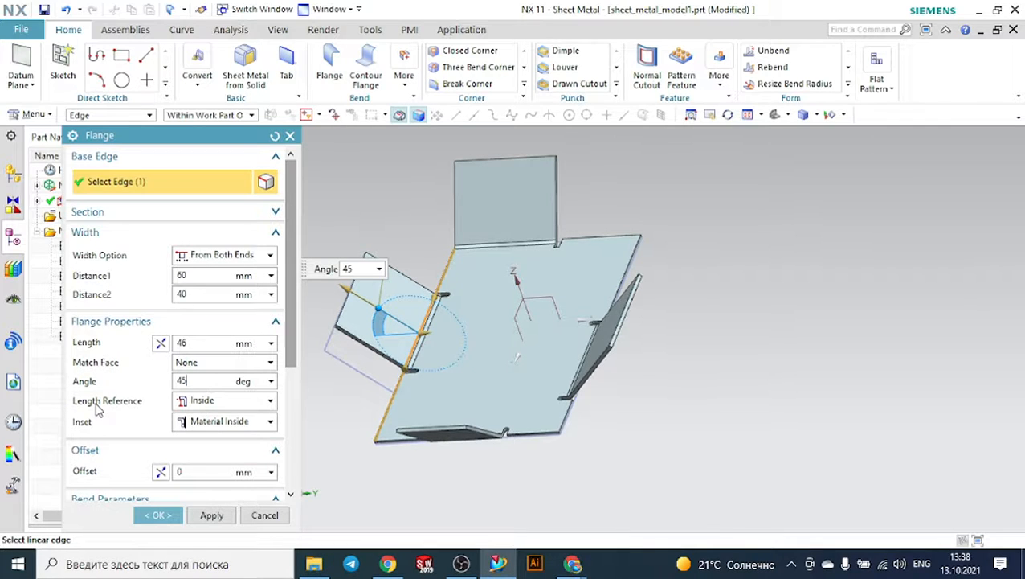
scroll(203, 430, "down", 1)
- Try offsetting the flange 32 mm outward from its base edge
left_click(194, 428)
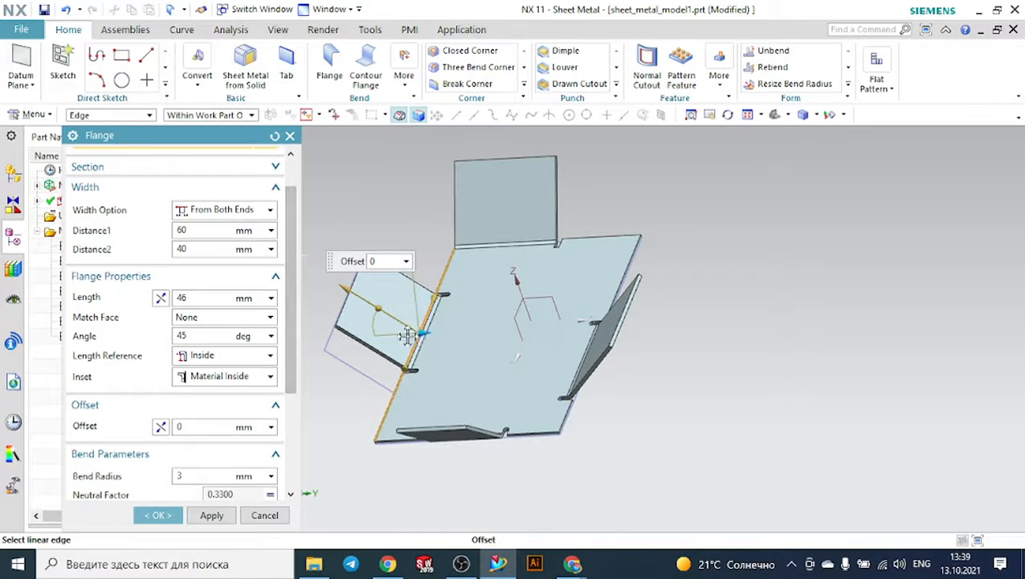
left_click_drag(416, 333, 363, 335)
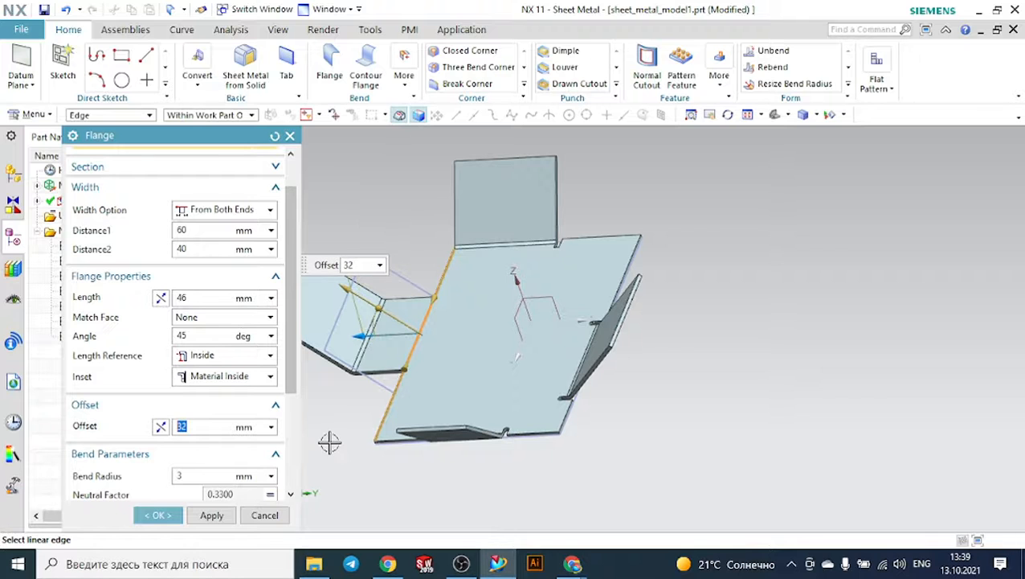
middle_click_drag(327, 441, 371, 436)
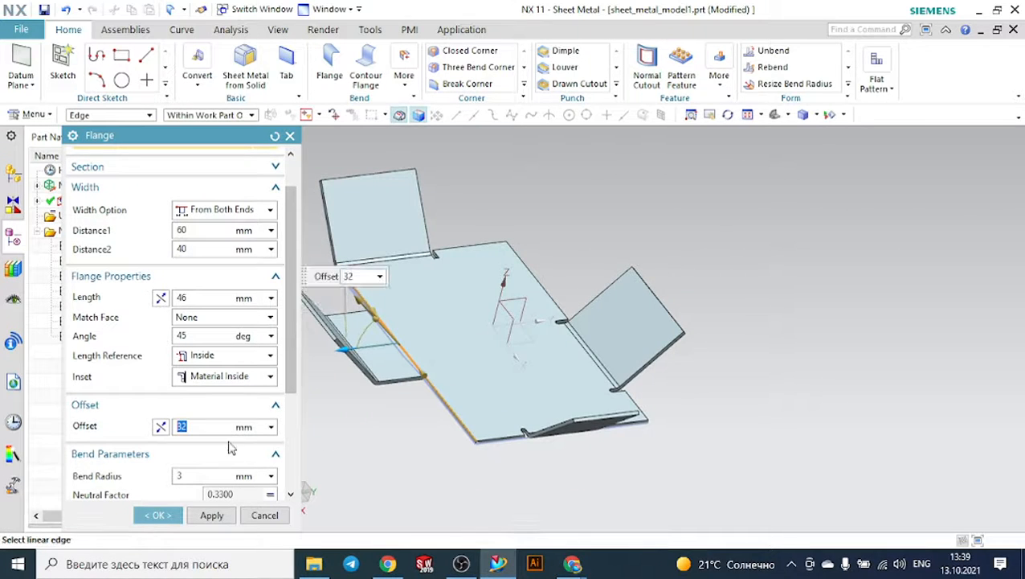
- Review the flange's bend radius and bend relief options, keep the relief at Round, and inspect the bend end up close
left_click(200, 479)
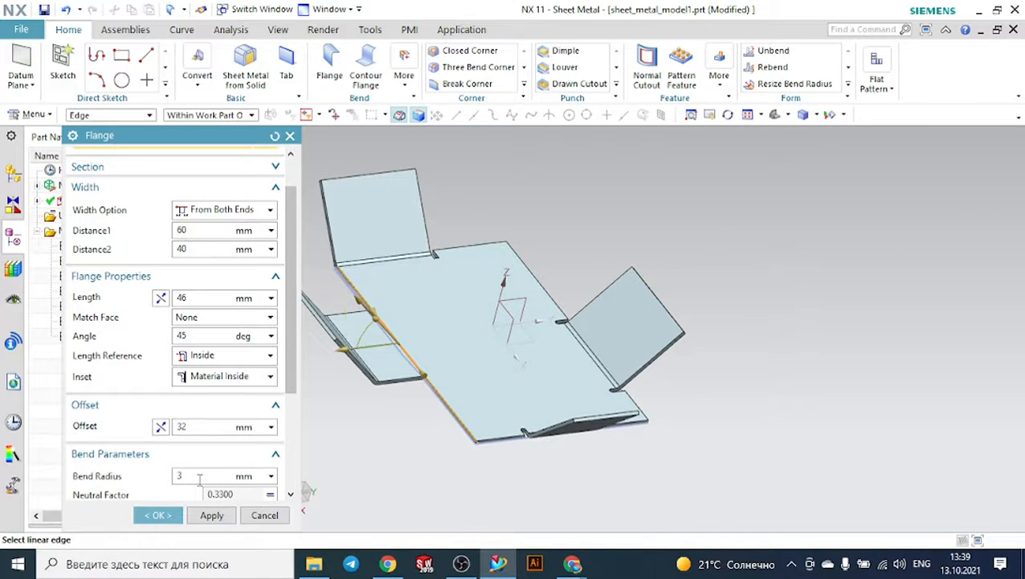
scroll(199, 479, "down", 2)
scroll(197, 472, "down", 2)
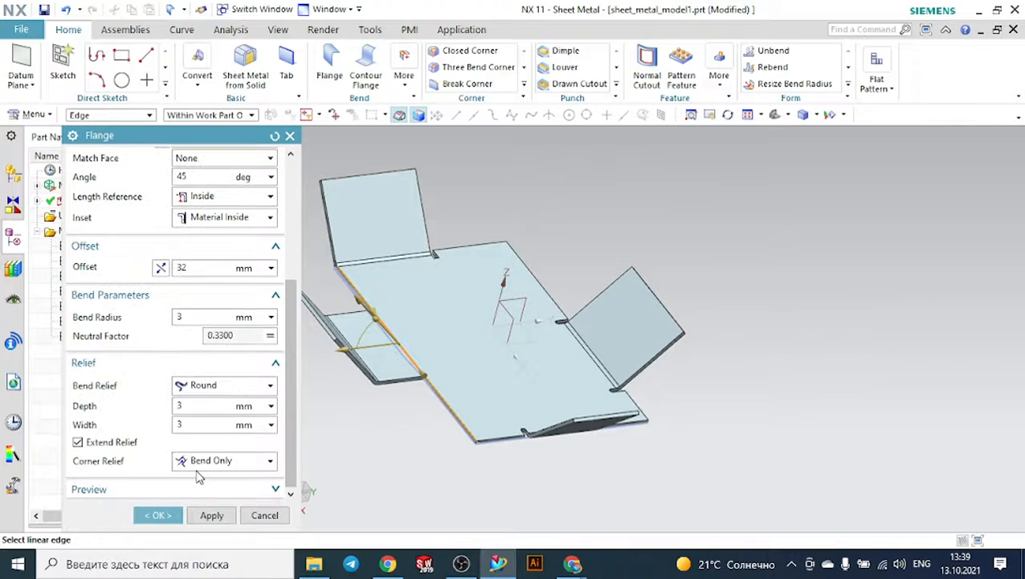
left_click(203, 393)
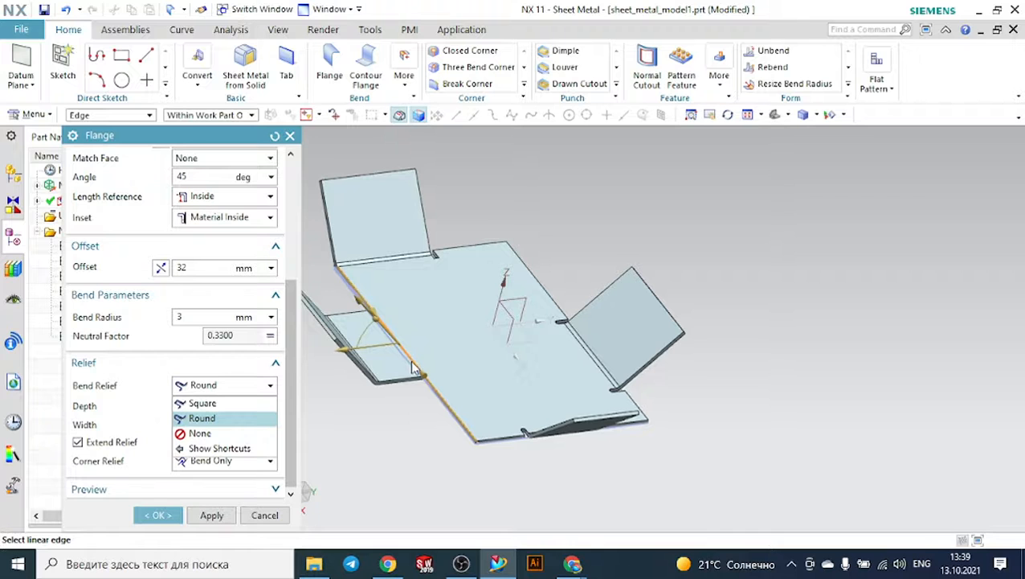
left_click(202, 418)
scroll(445, 348, "up", 5)
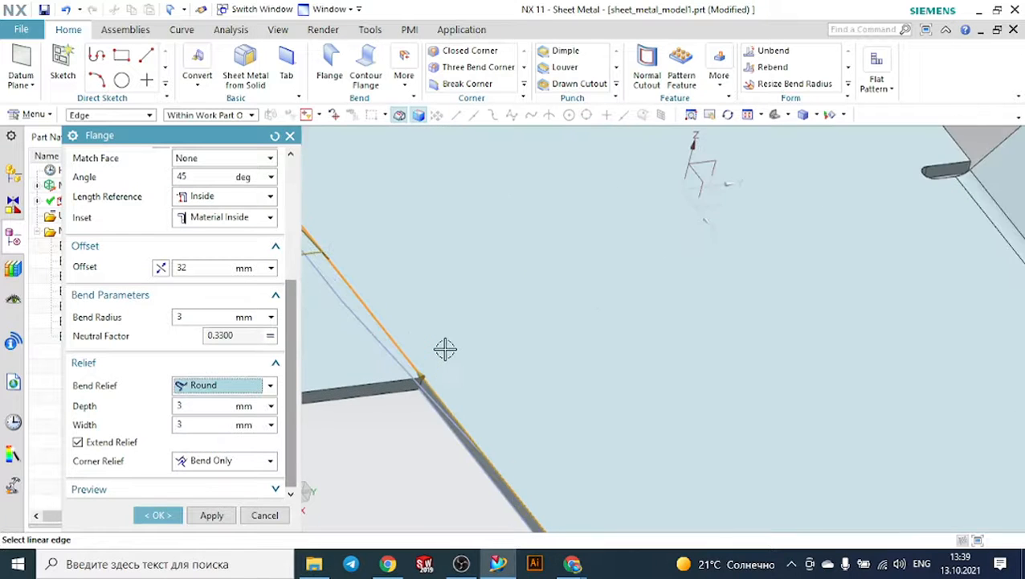
scroll(434, 366, "down", 5)
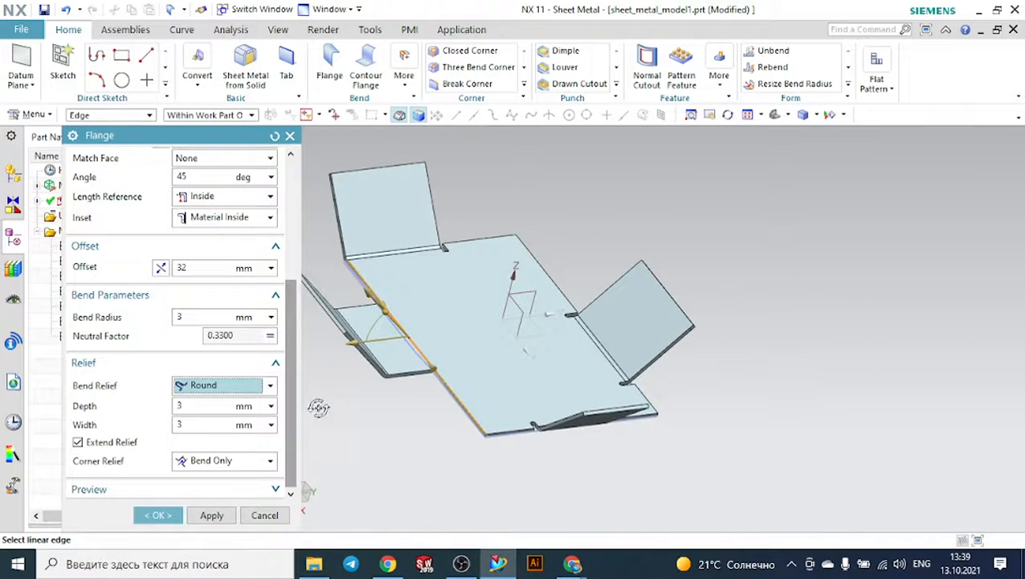
- Try a 10 mm inward offset for the flange, reset the offset to 0 mm and create the flange
middle_click_drag(319, 407, 310, 408)
left_click_drag(323, 358, 417, 340)
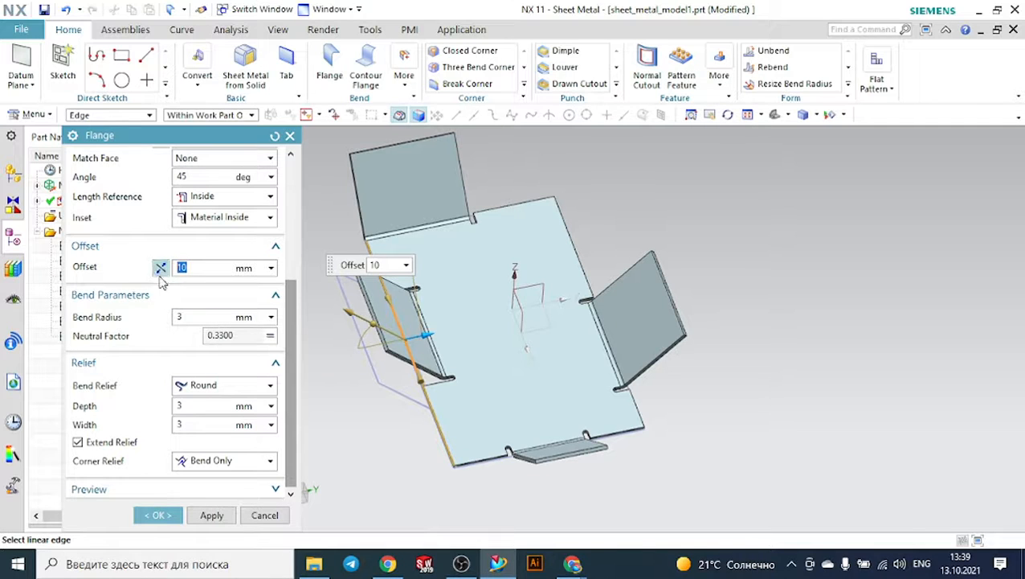
double_click(197, 267)
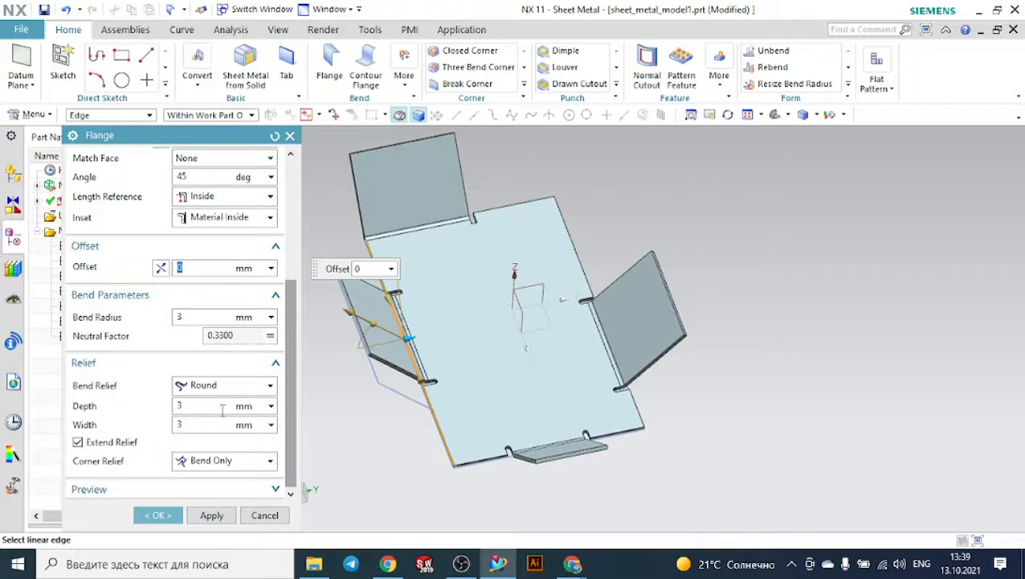
left_click(158, 515)
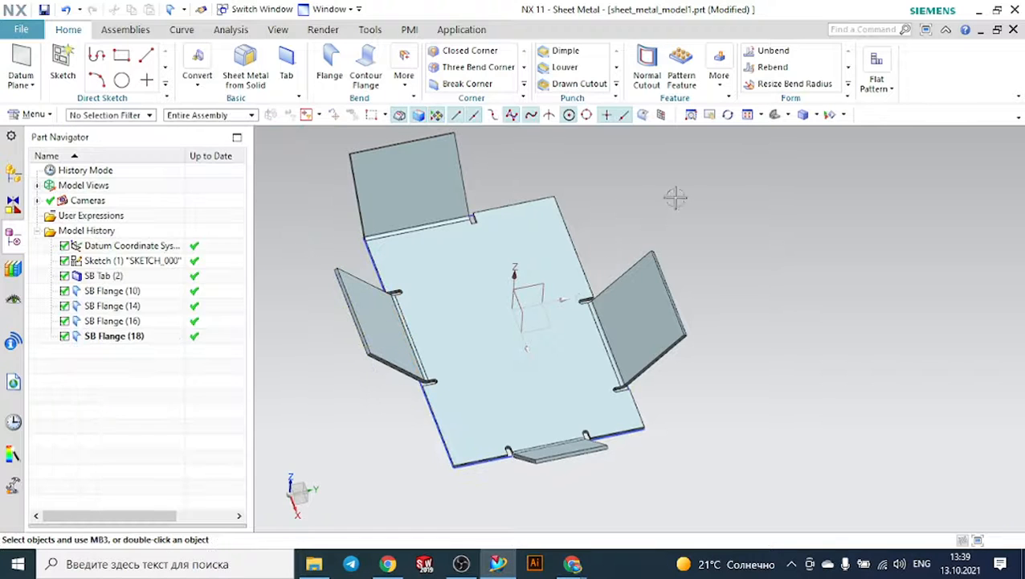
- Create a new sketch on the base tab's flat face with its origin at the tab's corner
left_click(748, 115)
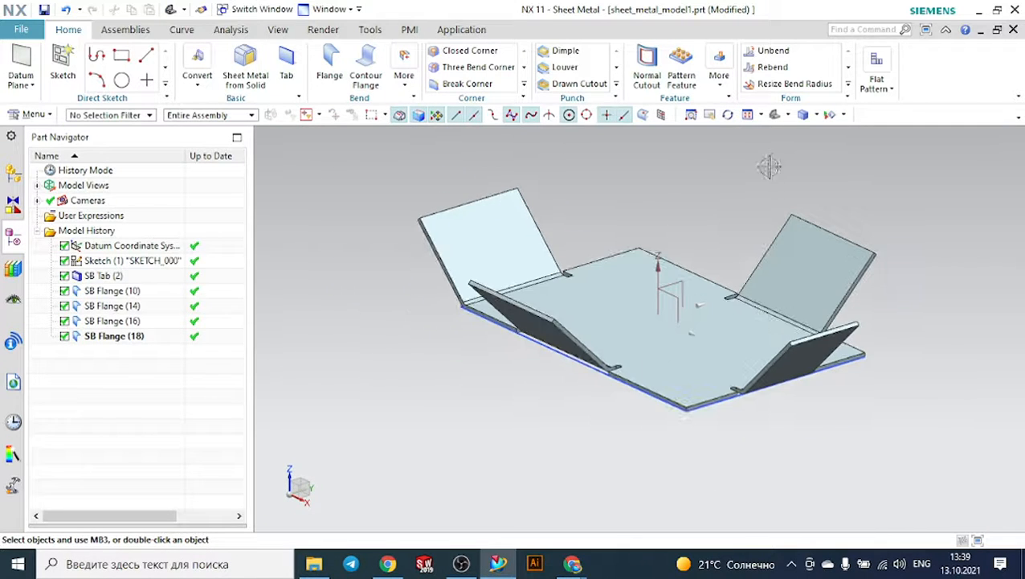
middle_click_drag(717, 205, 769, 215)
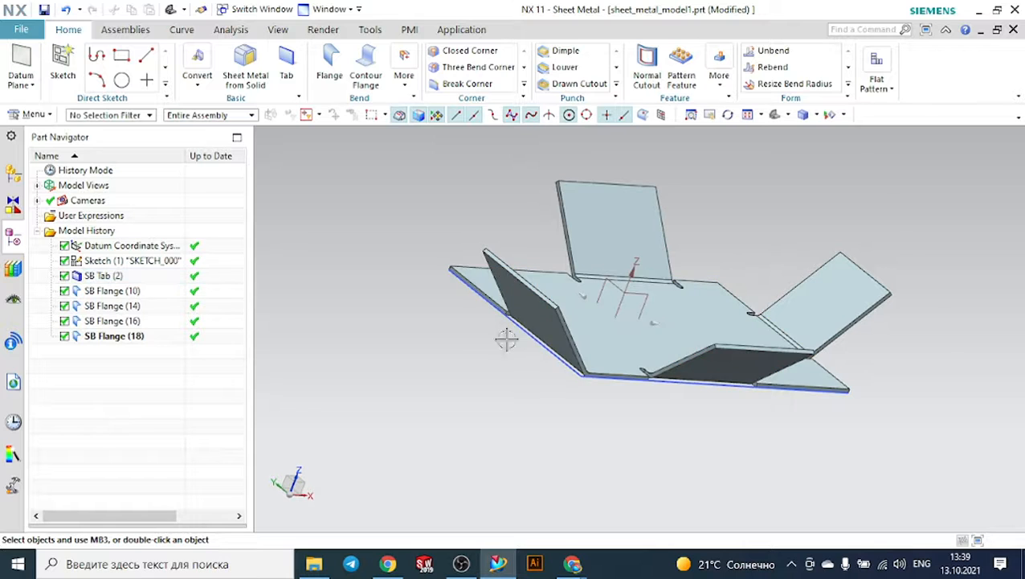
middle_click_drag(504, 346, 598, 400)
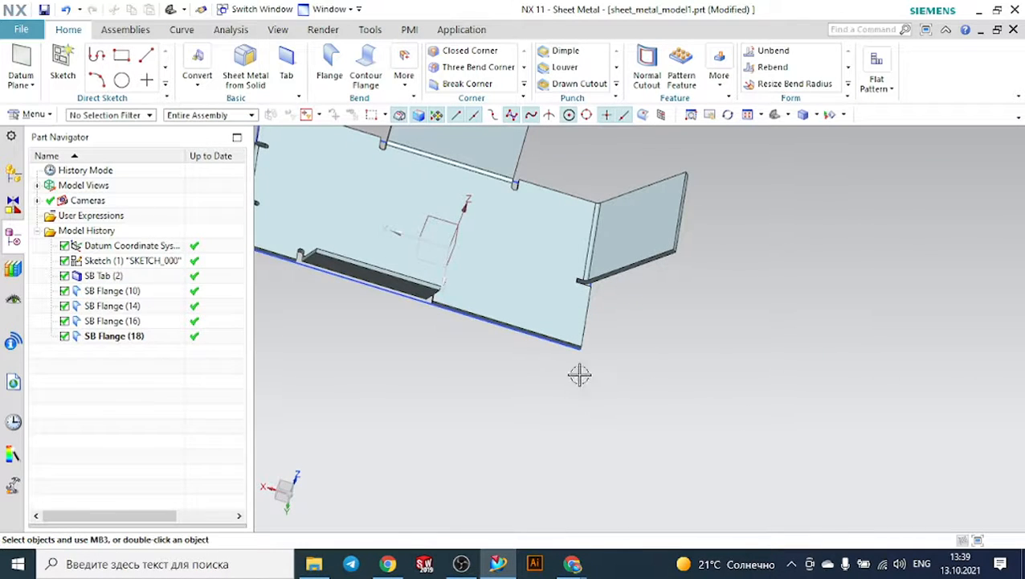
left_click(63, 61)
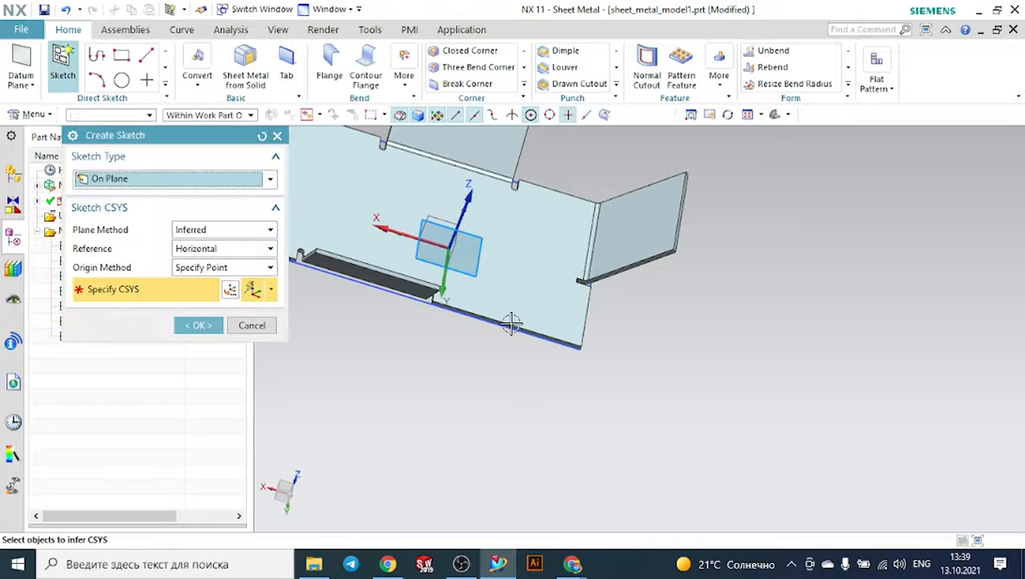
left_click(529, 317)
left_click(198, 325)
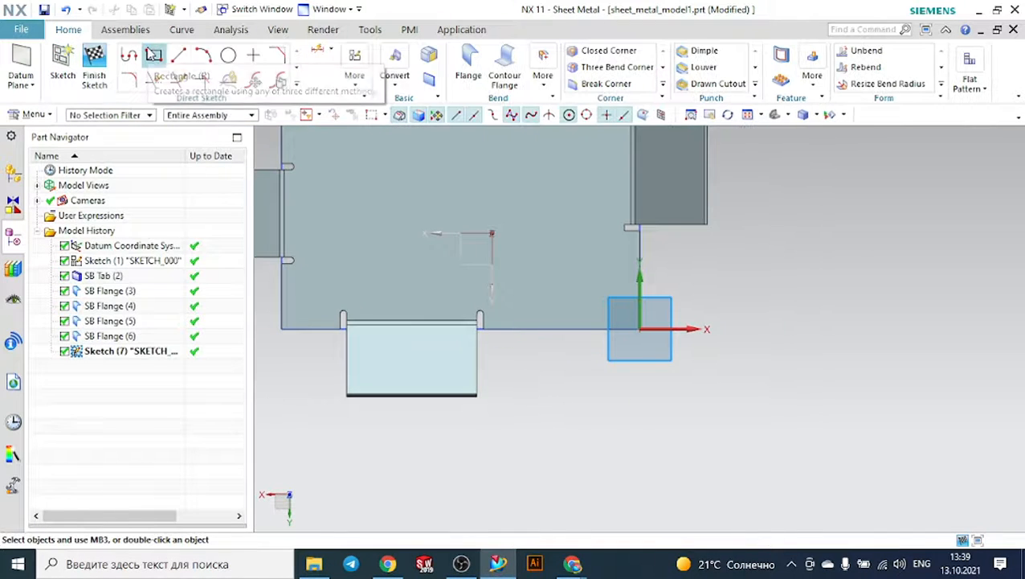
- Sketch a rectangle about 47 by 32 mm from the sketch origin, outward along the tab's long edge, and finish the sketch
left_click(153, 56)
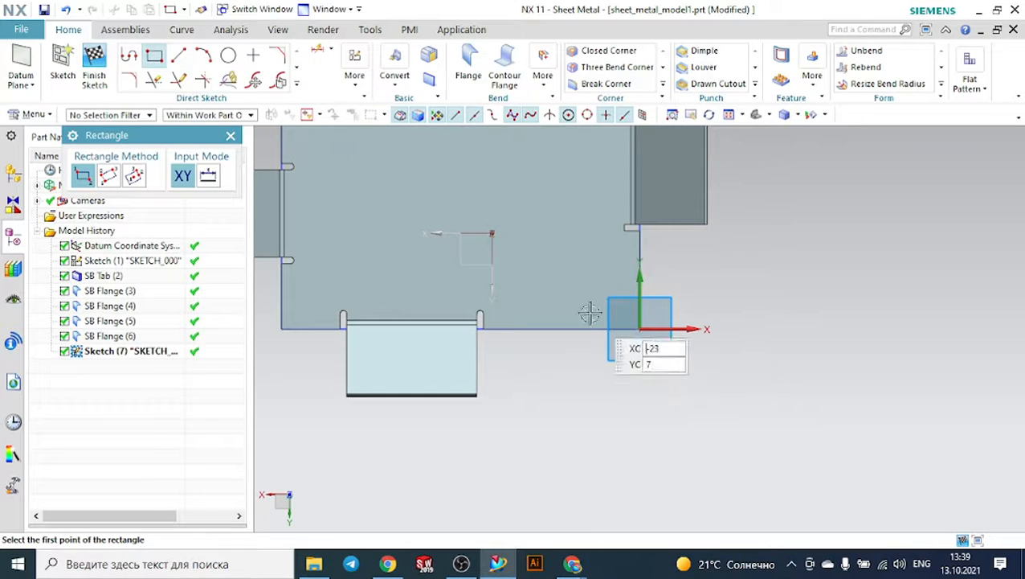
scroll(667, 341, "up", 1)
scroll(667, 340, "up", 1)
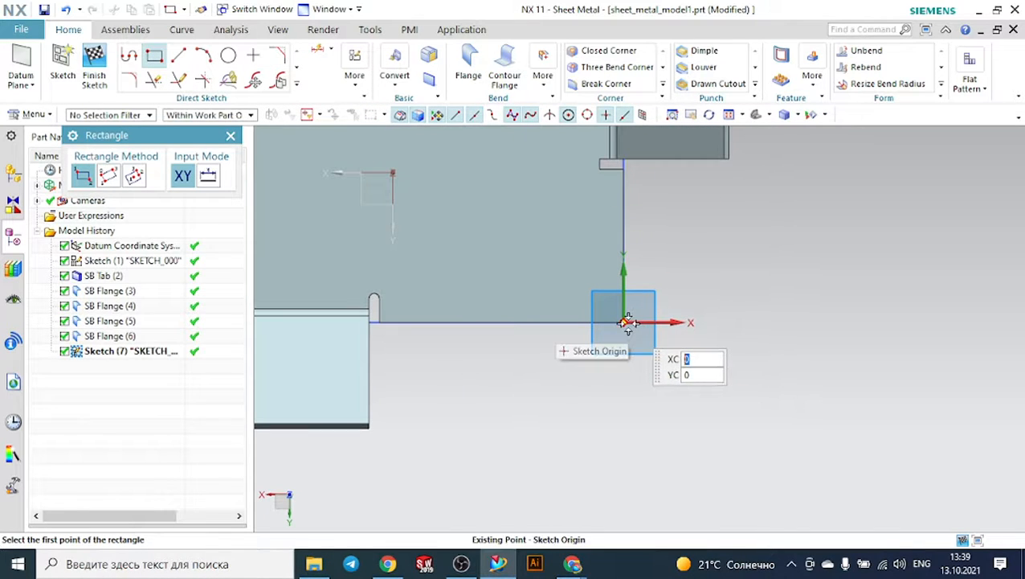
left_click(626, 322)
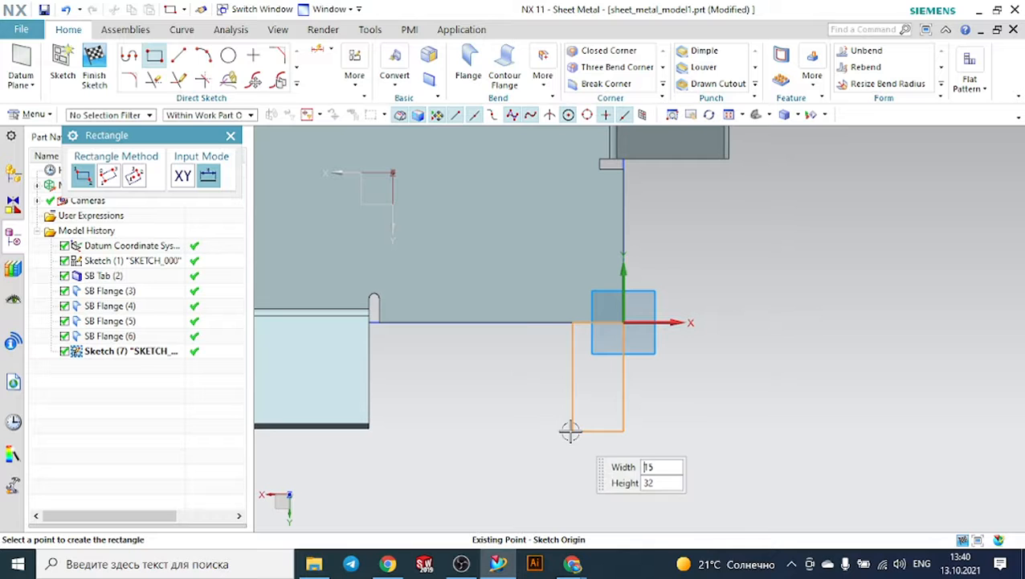
left_click(464, 432)
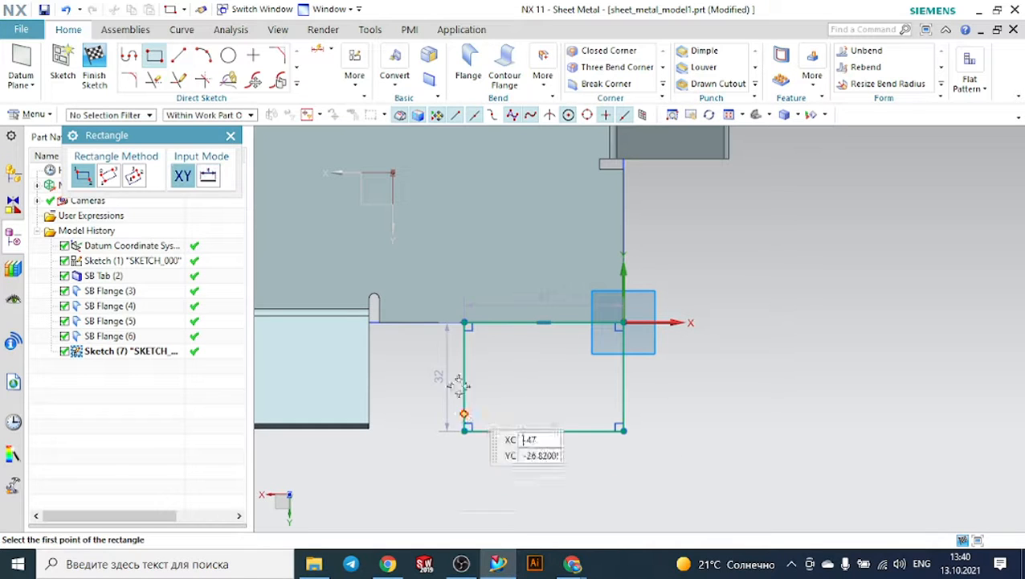
left_click(232, 135)
left_click(94, 64)
- Add a Secondary tab from the new rectangle sketch to extend the base tab at its corner
mouse_move(769, 339)
middle_mouse_down()
mouse_move(745, 295)
mouse_move(653, 300)
mouse_move(714, 353)
middle_mouse_up()
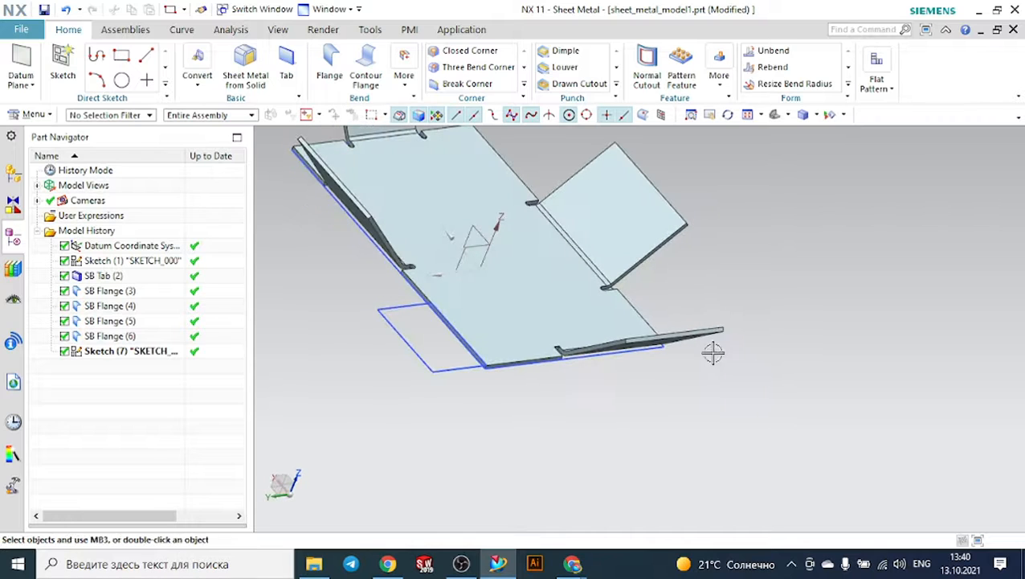
scroll(397, 303, "up", 2)
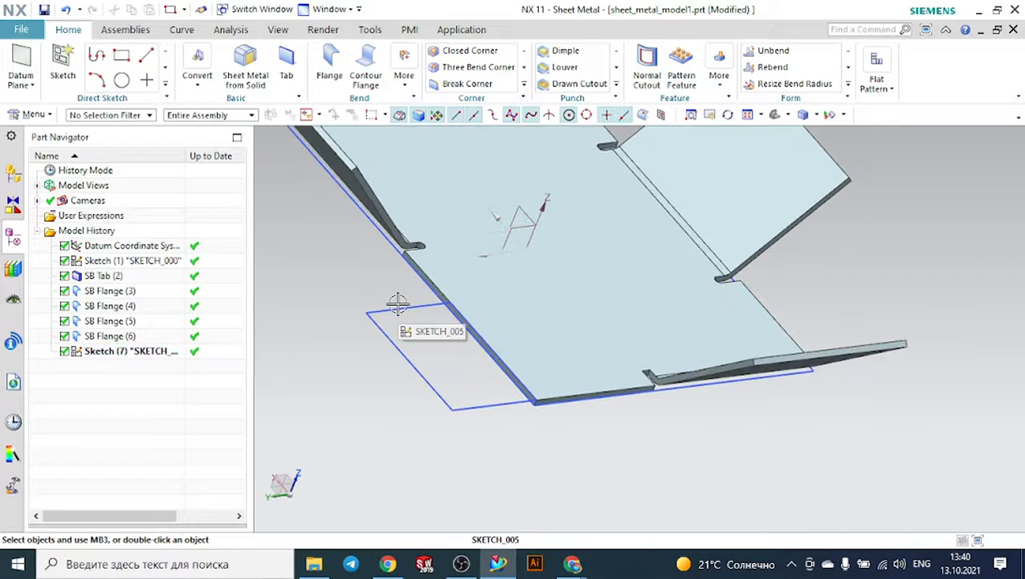
left_click(395, 309)
key("Escape")
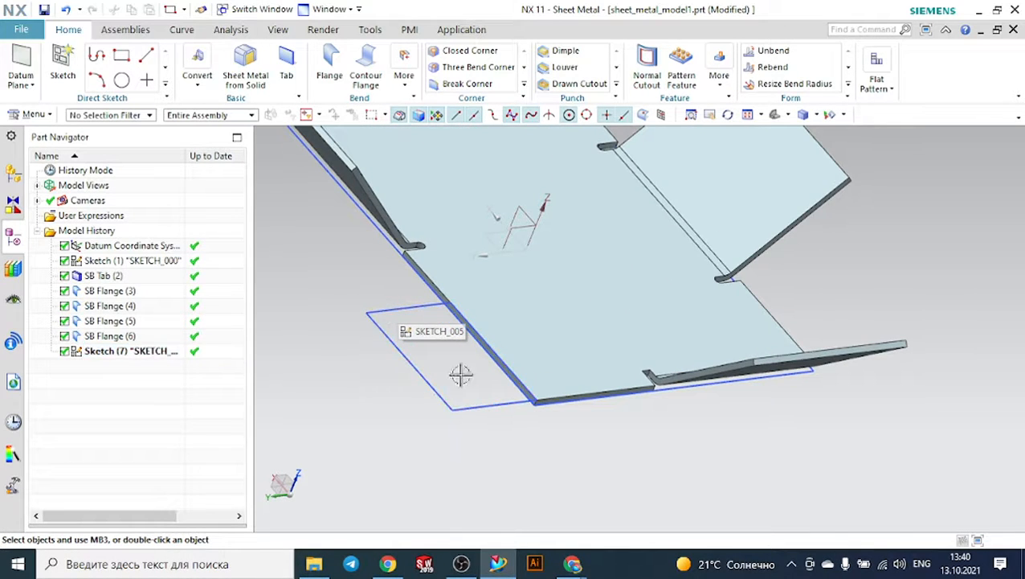
left_click(548, 318)
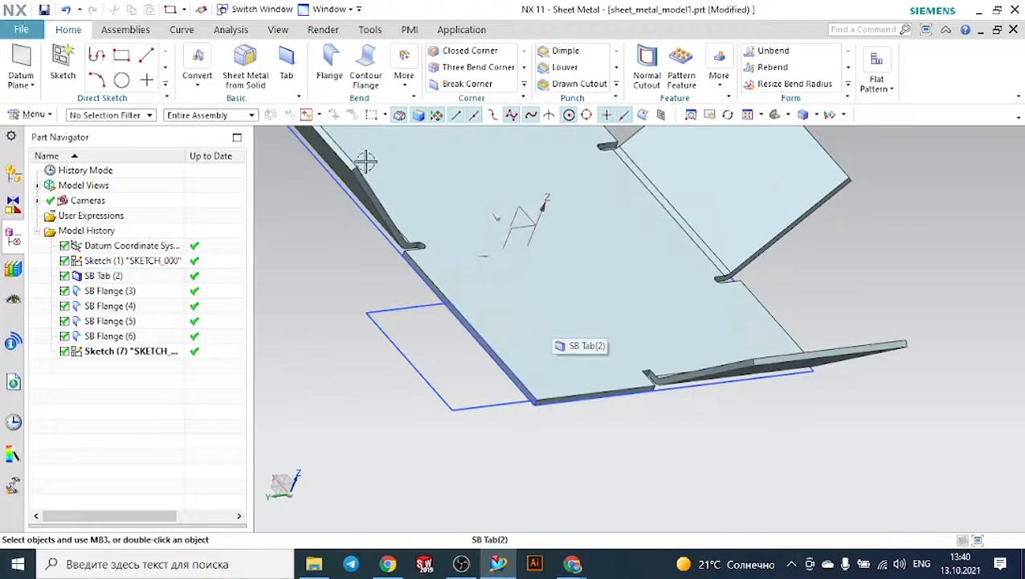
left_click(288, 59)
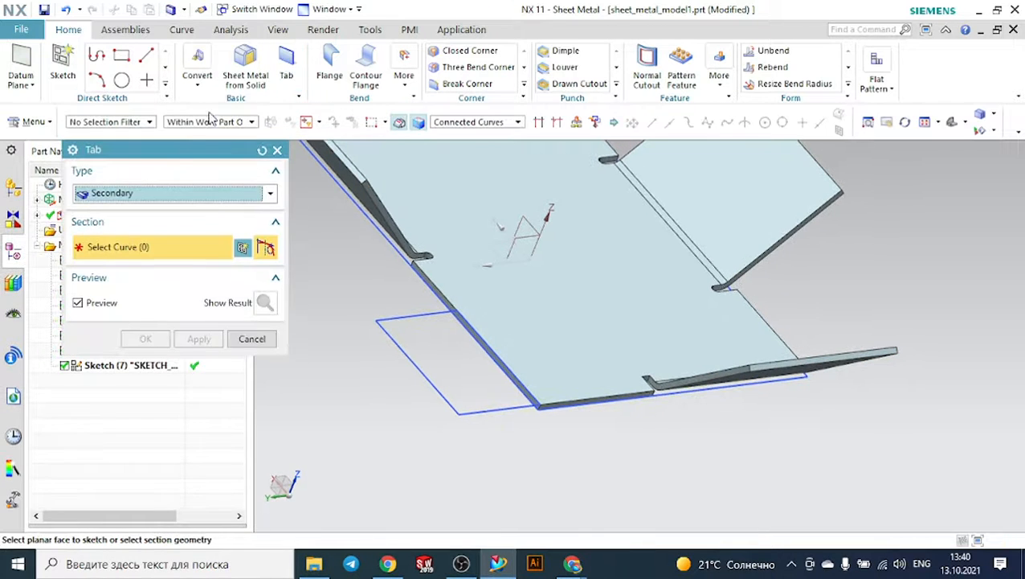
left_click(146, 198)
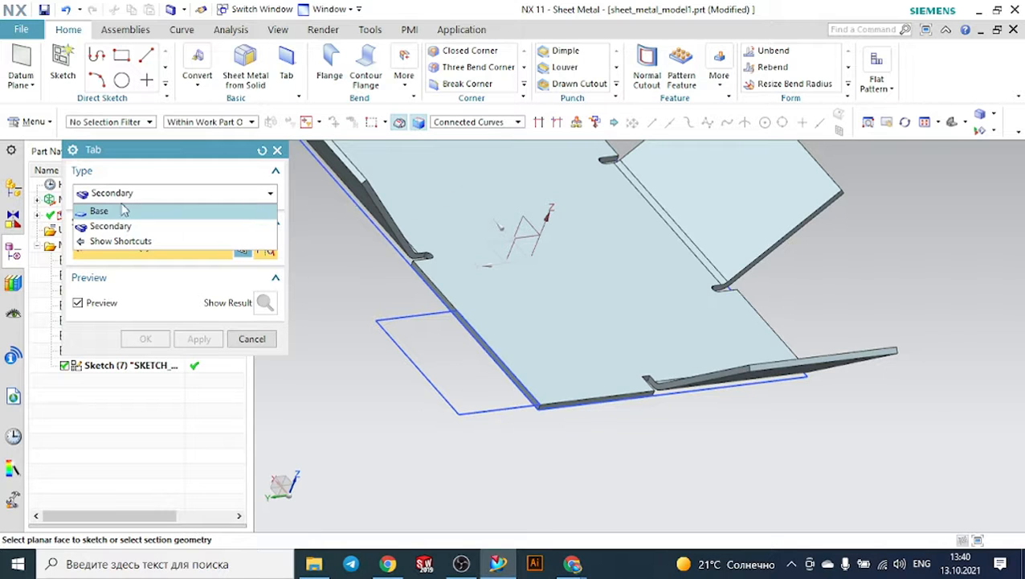
left_click(115, 227)
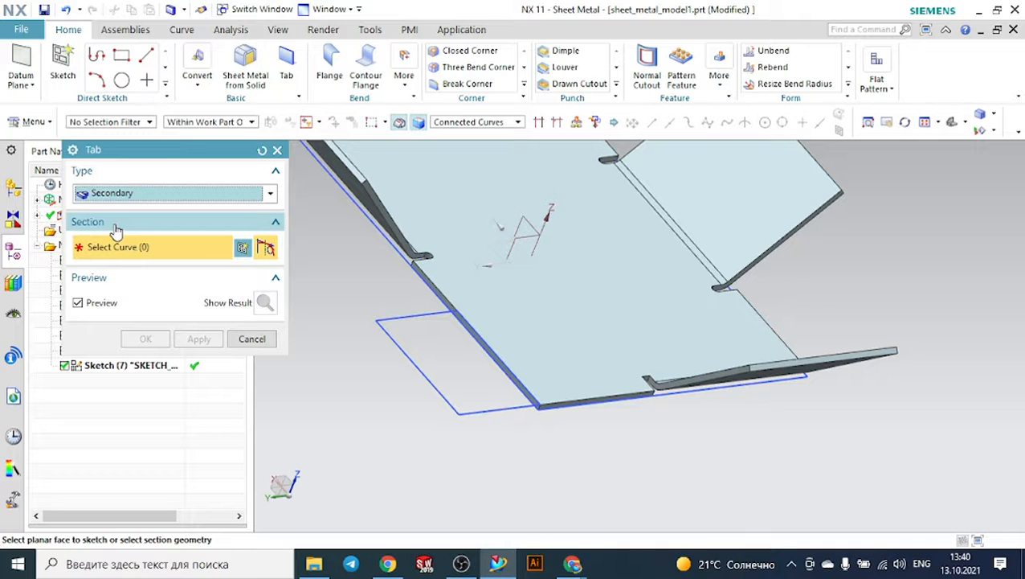
left_click(411, 316)
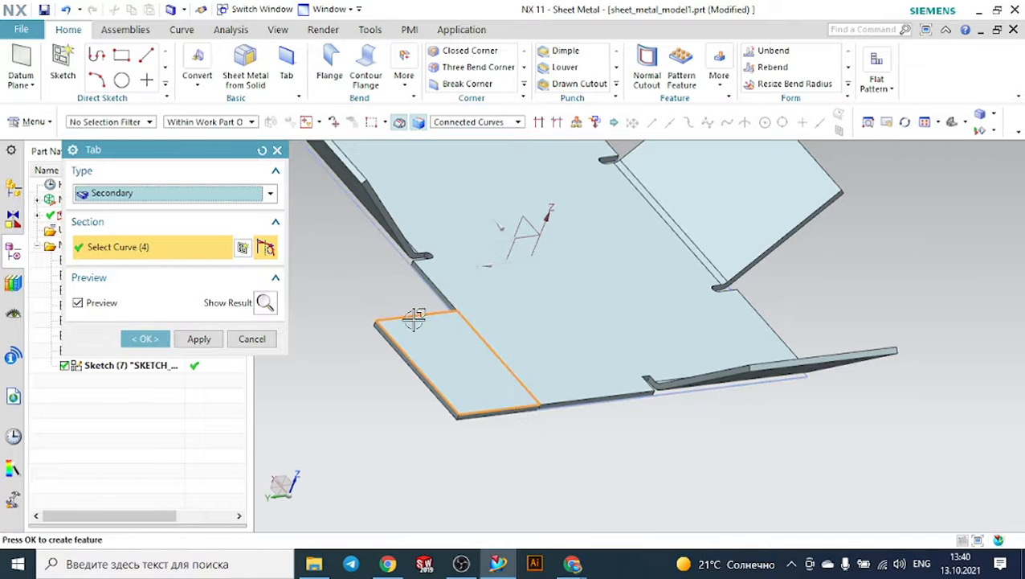
left_click(149, 338)
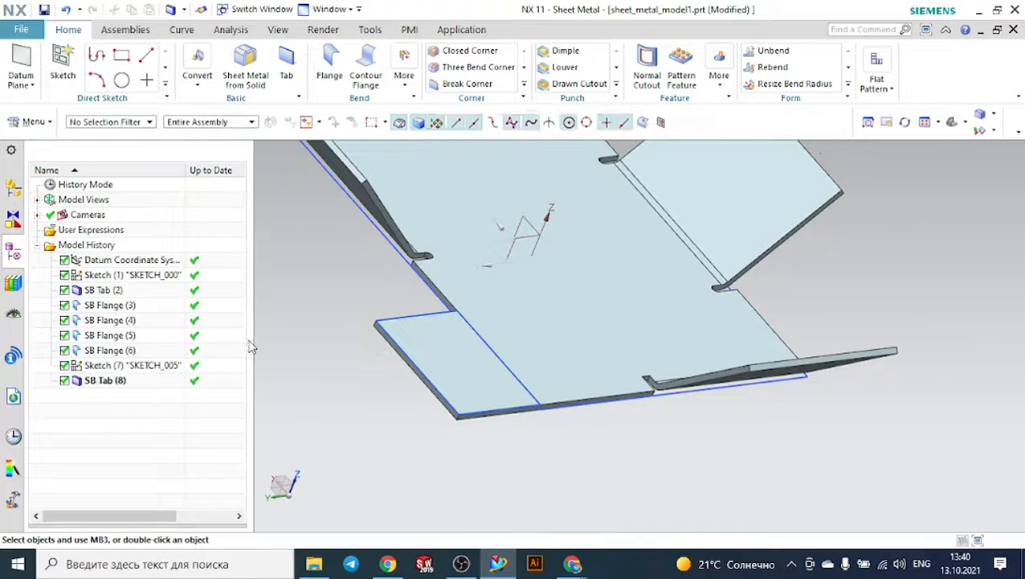
middle_click_drag(251, 348, 421, 382)
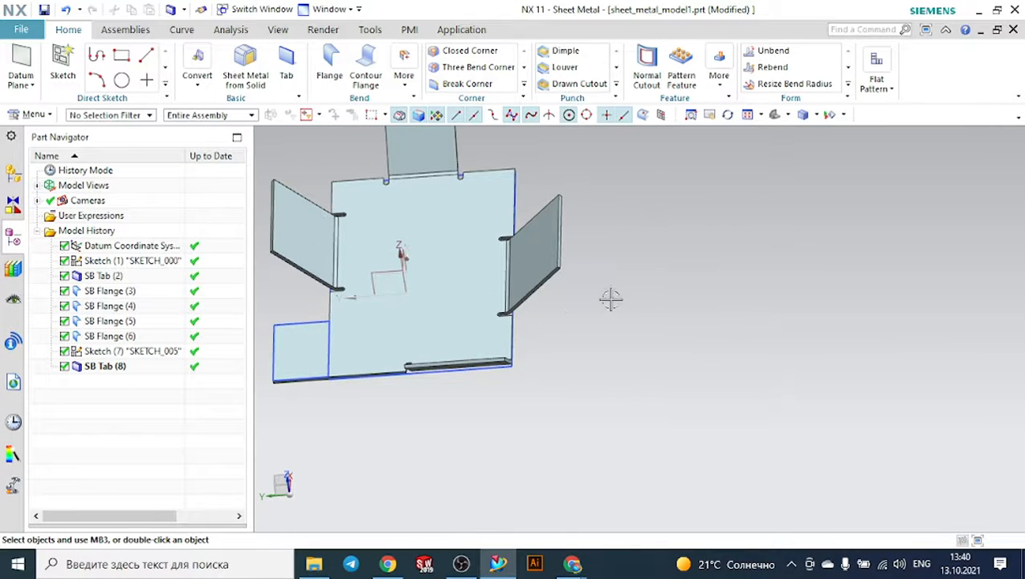
mouse_move(611, 298)
middle_mouse_down()
mouse_move(664, 302)
mouse_move(624, 295)
middle_mouse_up()
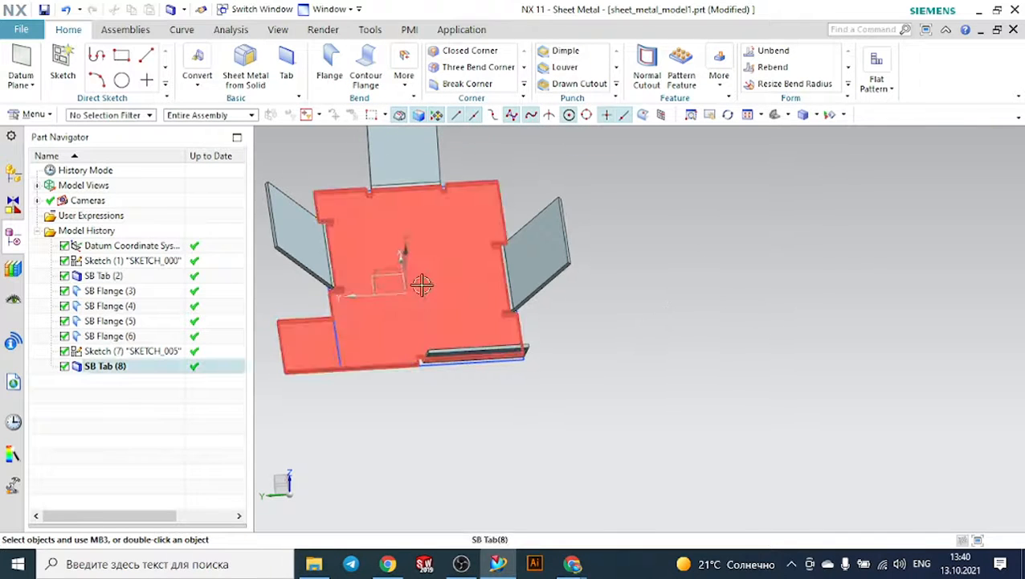
- Create a new part named sheet_metal_model2.prt from the Sheet Metal template in millimetres
left_click(31, 34)
left_click(38, 50)
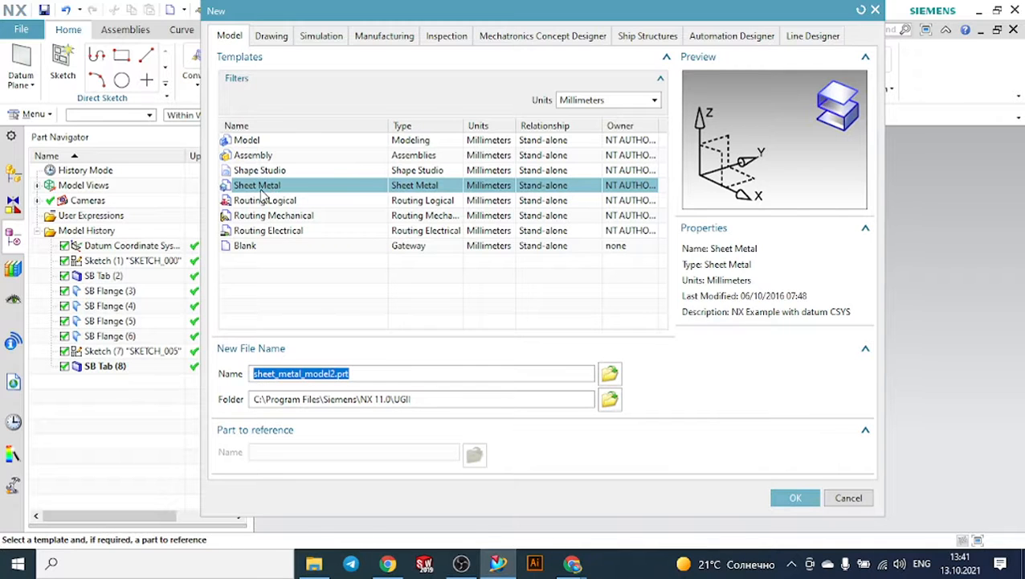
left_click(813, 496)
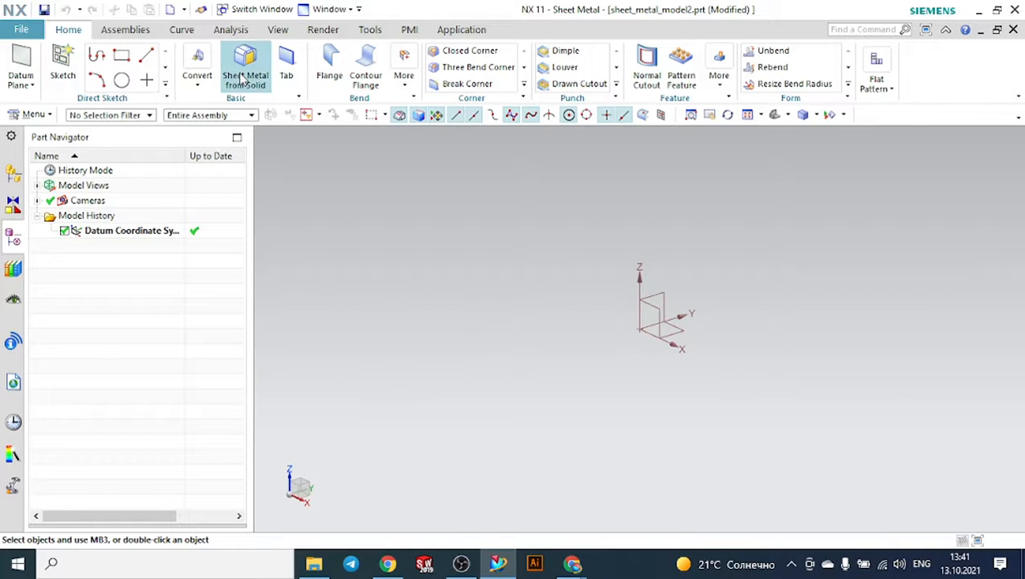
- Create a 2 mm thick base tab from a rectangle about 186 by 110 mm, sketched around the origin on the XY plane
left_click(287, 60)
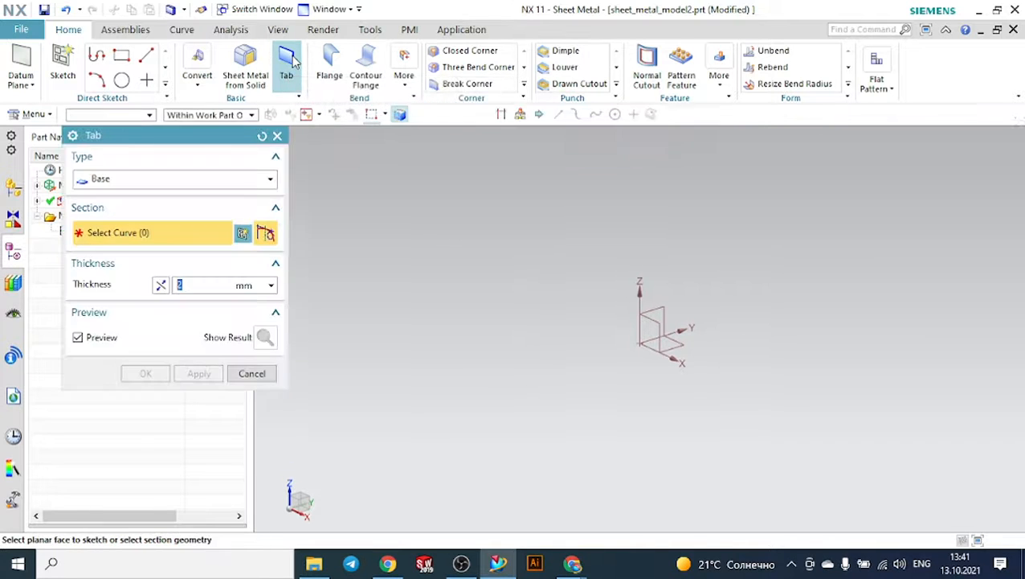
left_click(677, 338)
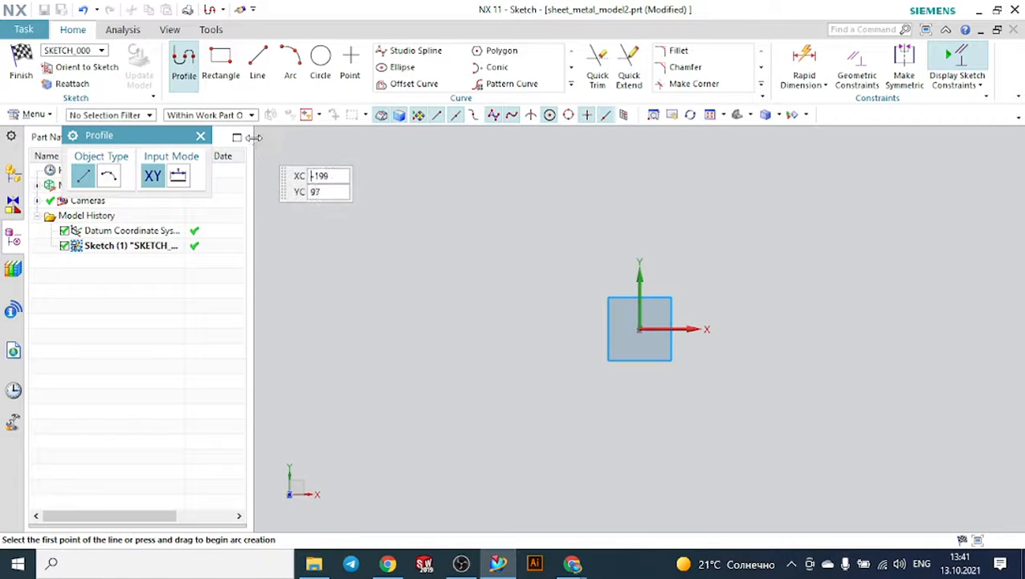
left_click(225, 72)
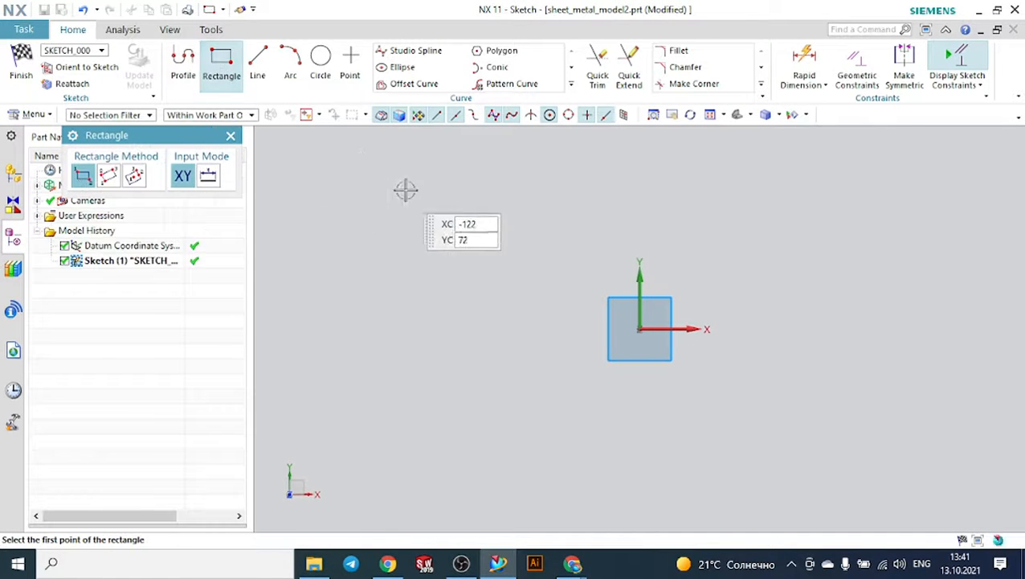
left_click(479, 225)
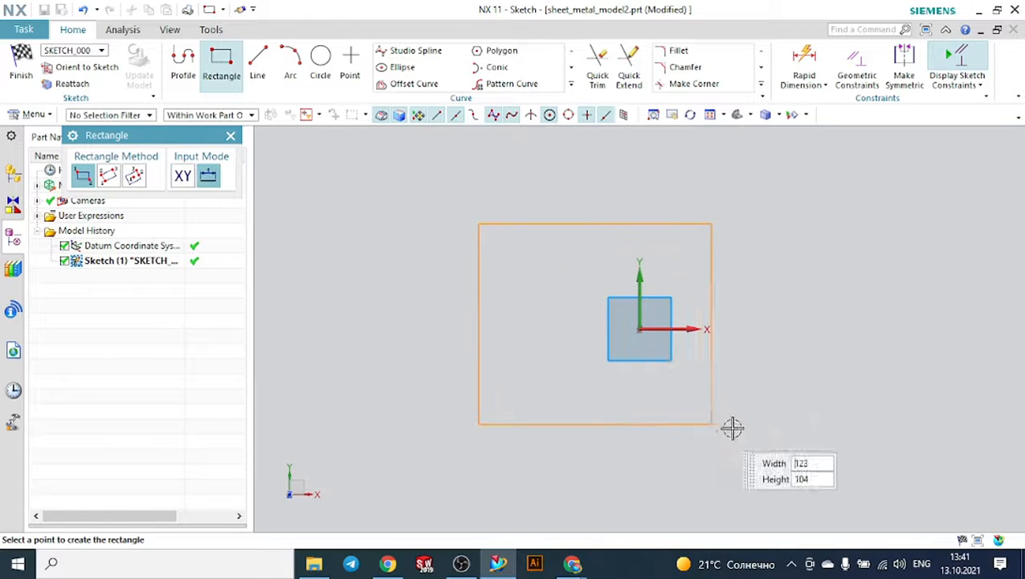
left_click(838, 436)
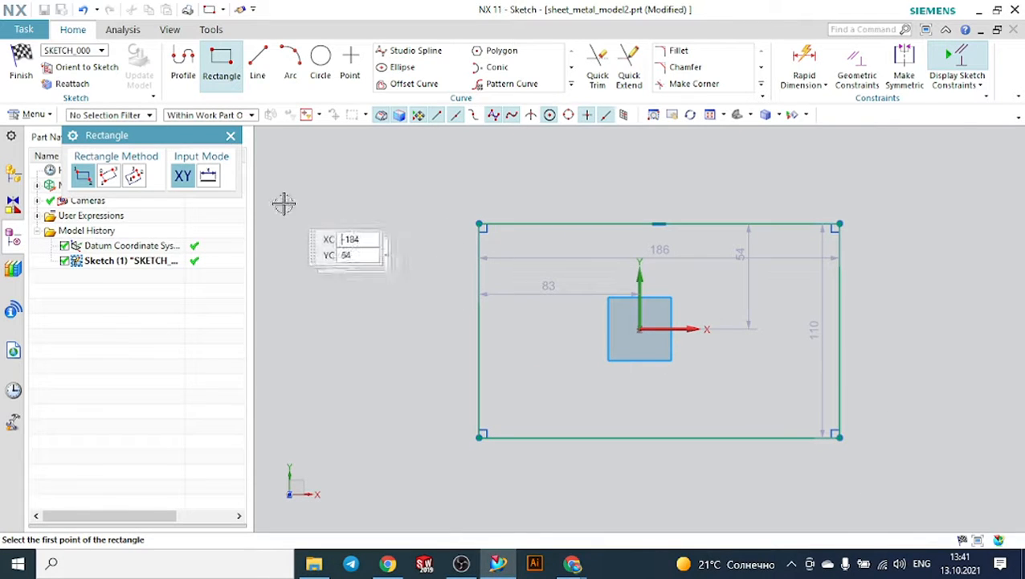
left_click(231, 137)
left_click(24, 64)
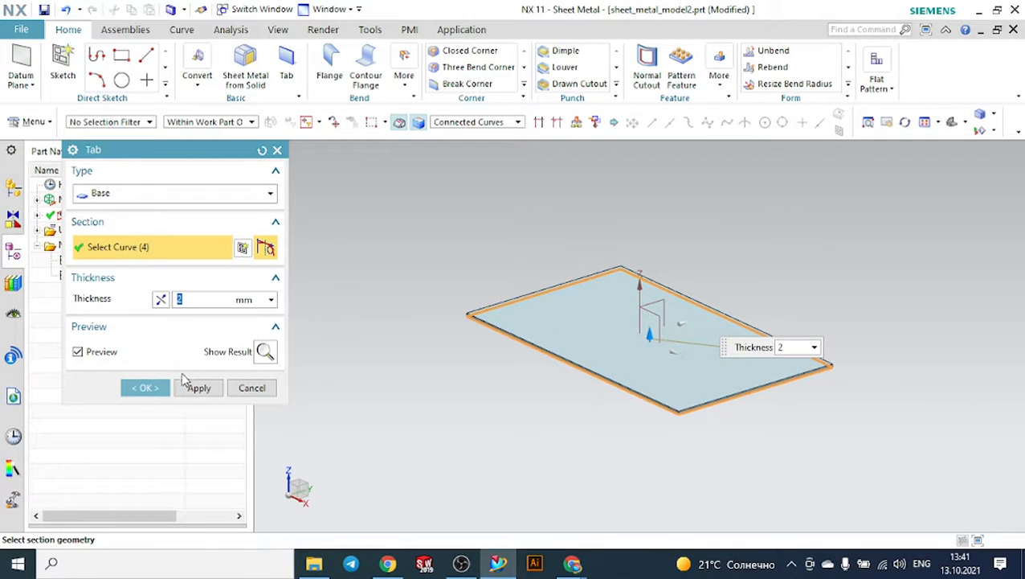
left_click(160, 390)
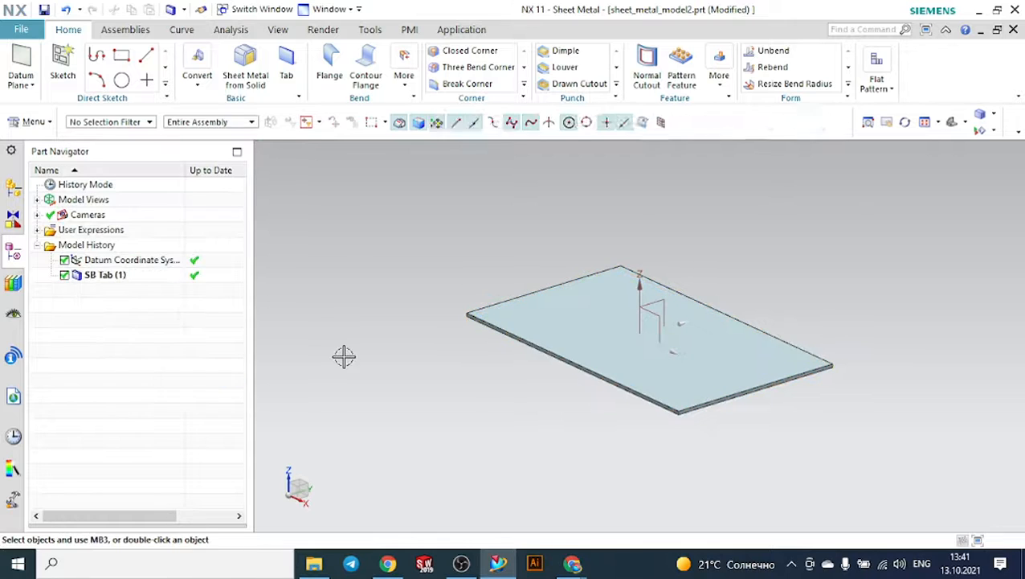
- Start a Secondary contour flange and place its section sketch plane normal to the plate's long edge at 0% arc length
middle_click_drag(382, 360, 407, 369)
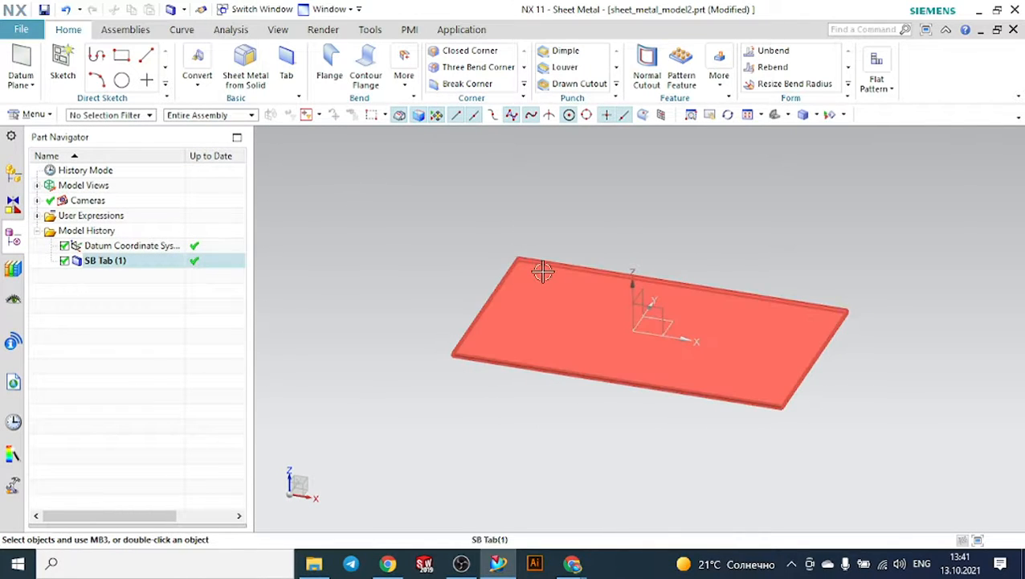
left_click(544, 316)
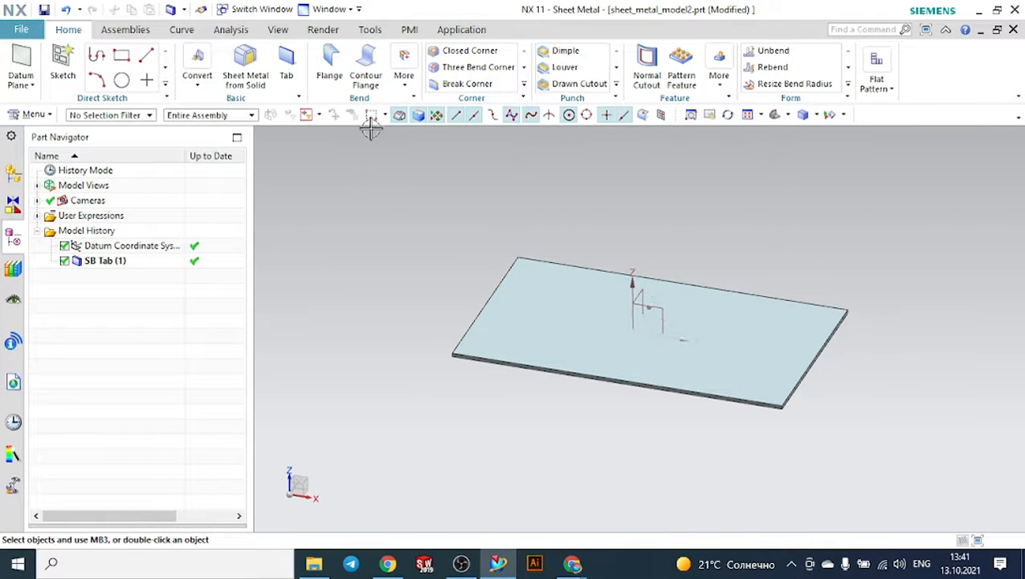
left_click(367, 64)
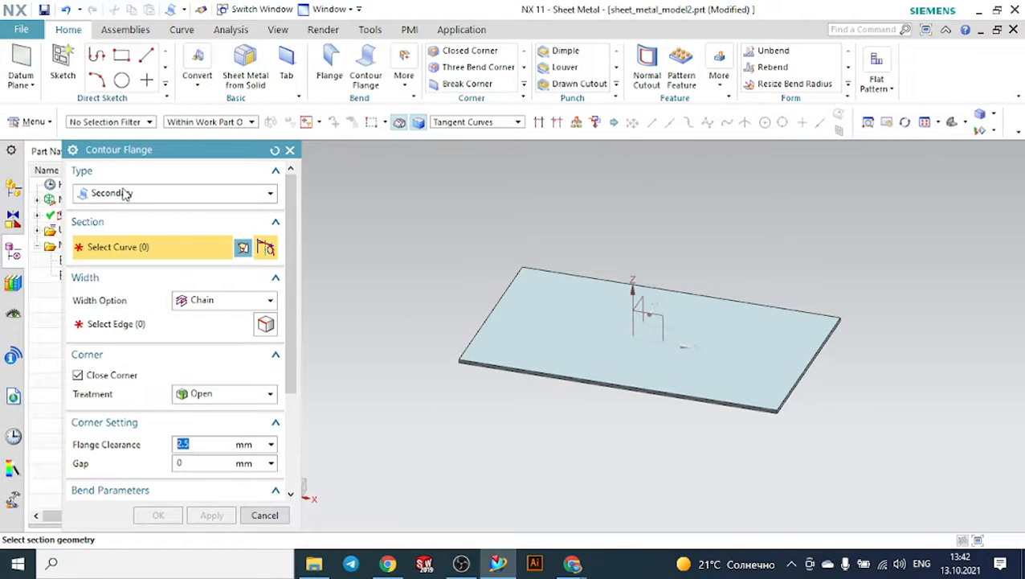
left_click(126, 197)
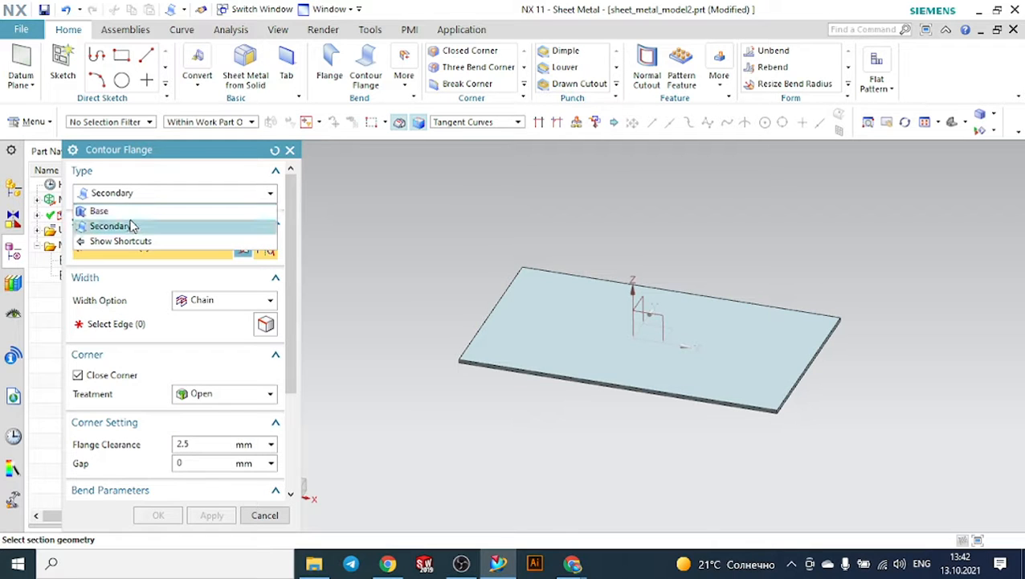
left_click(132, 225)
middle_click_drag(514, 211, 490, 217)
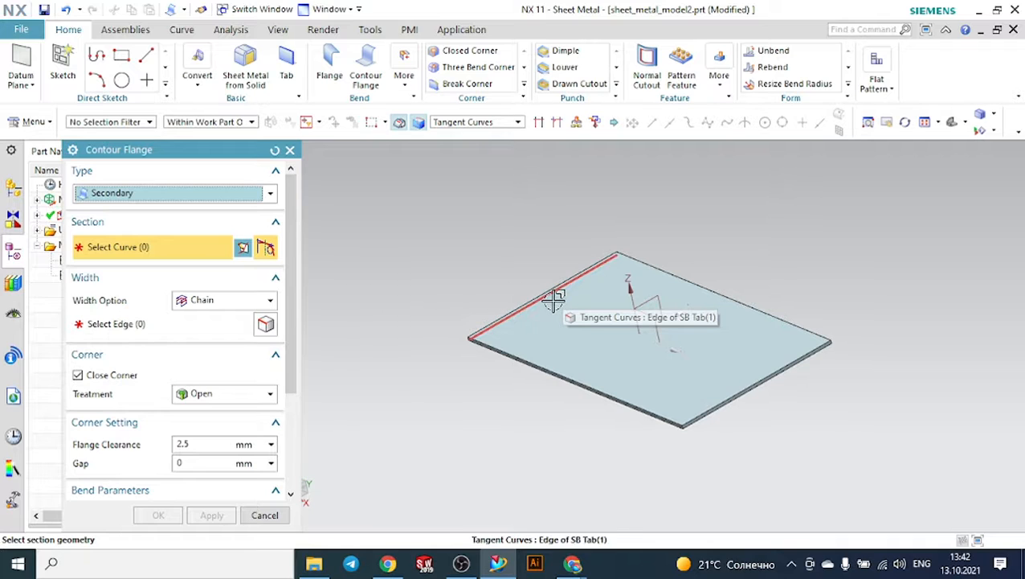
left_click(243, 250)
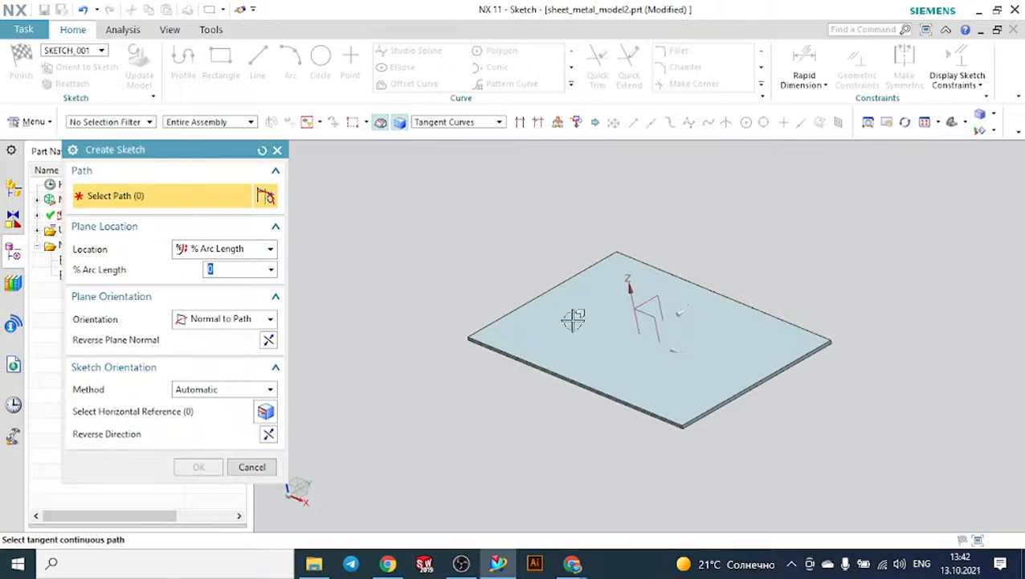
scroll(691, 422, "up", 5)
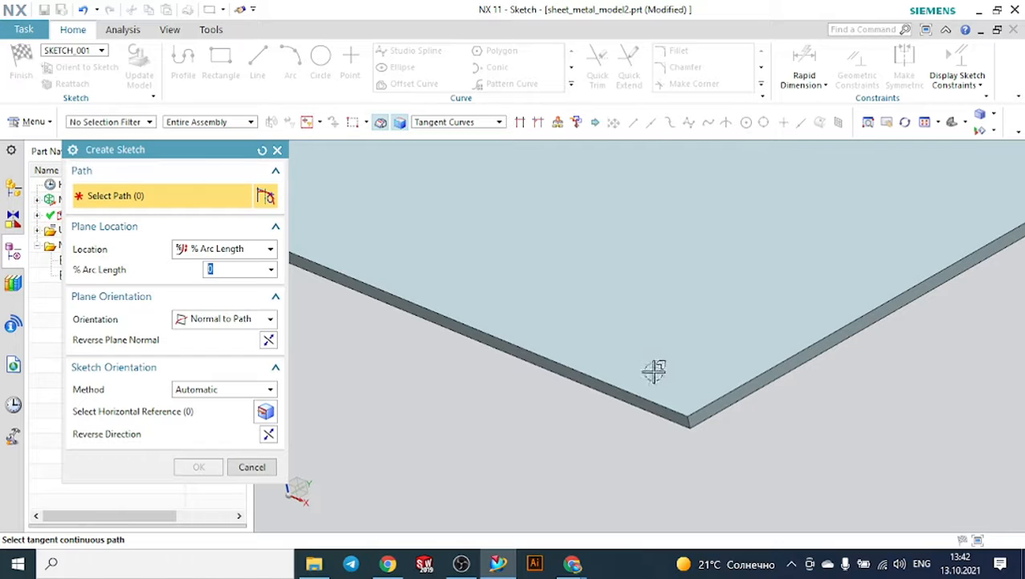
left_click(593, 375)
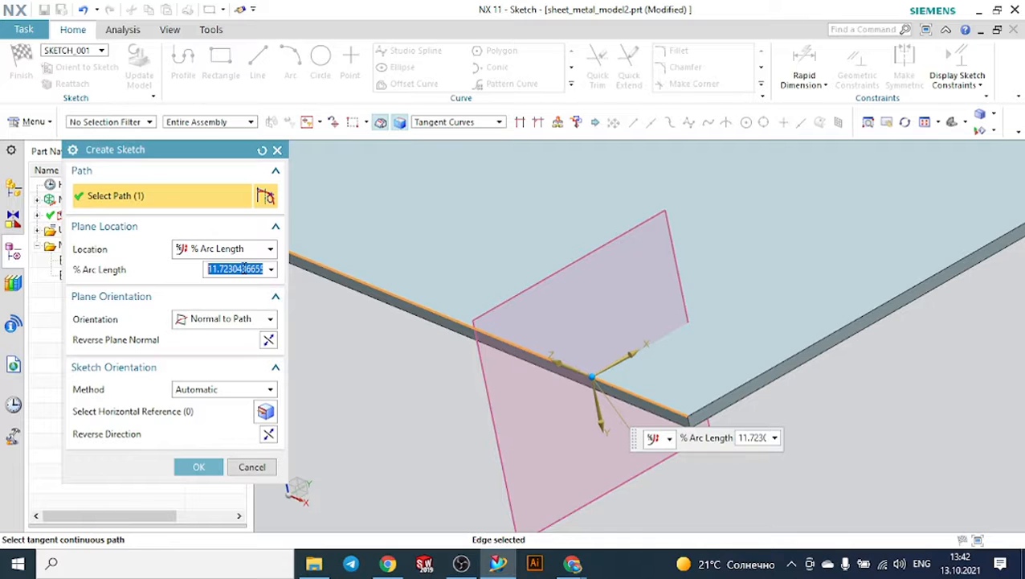
type("0")
key("Return")
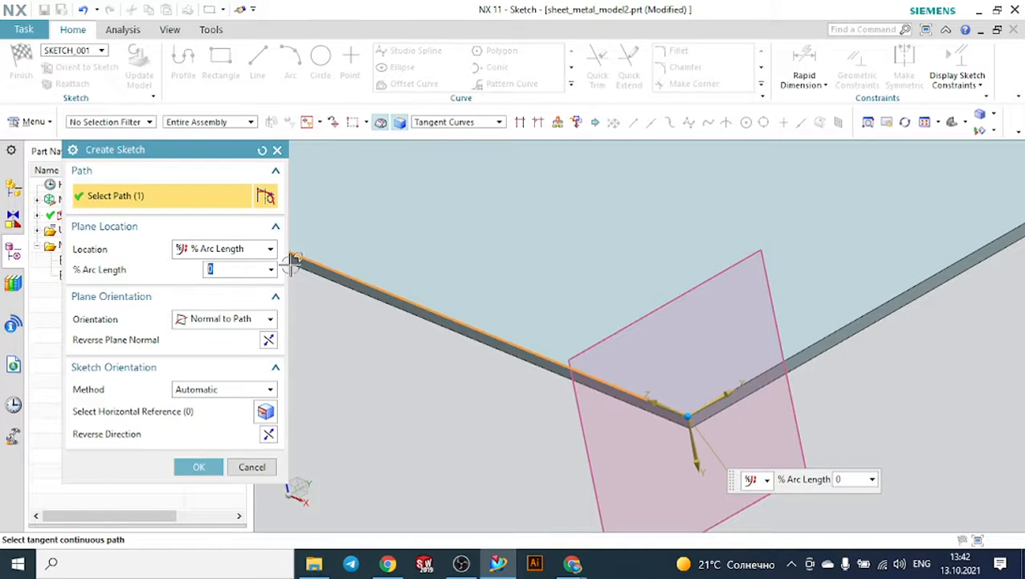
scroll(631, 383, "down", 3)
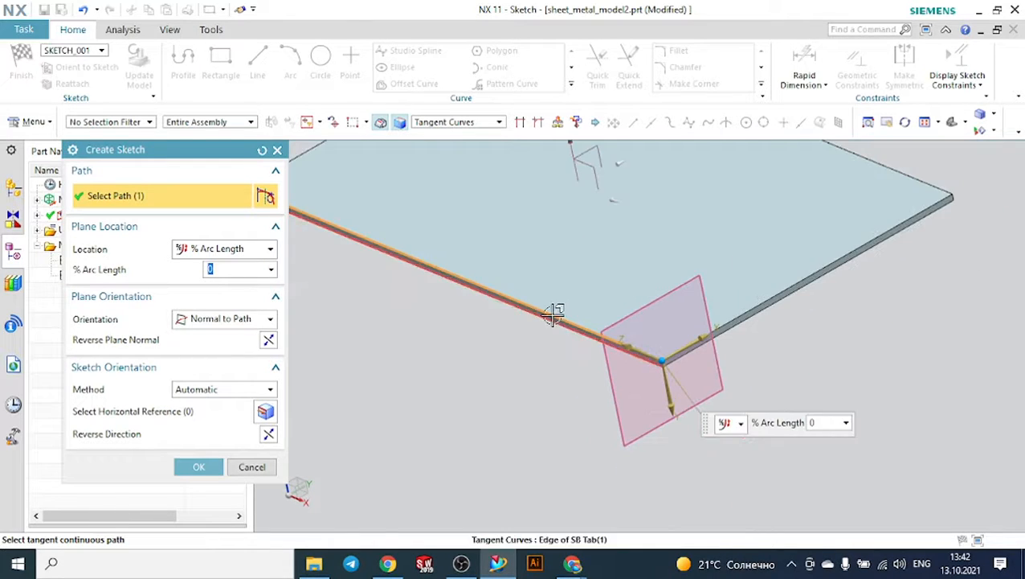
left_click(214, 465)
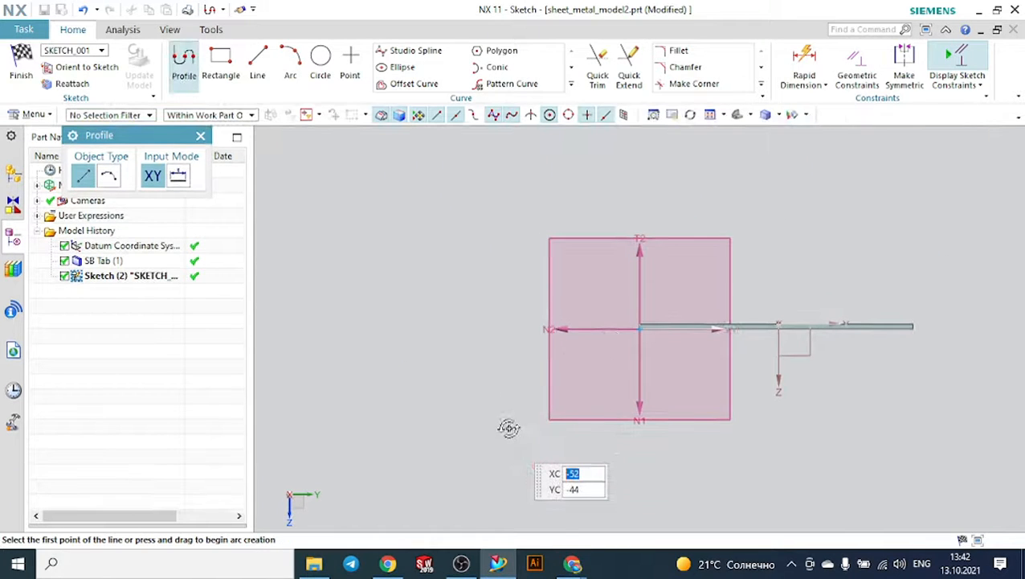
- Sketch the flange section as four connected lines, starting at the plate corner, rising outside the edge and hooking back over the plate
middle_click_drag(508, 428, 502, 349)
middle_click_drag(483, 394, 488, 362)
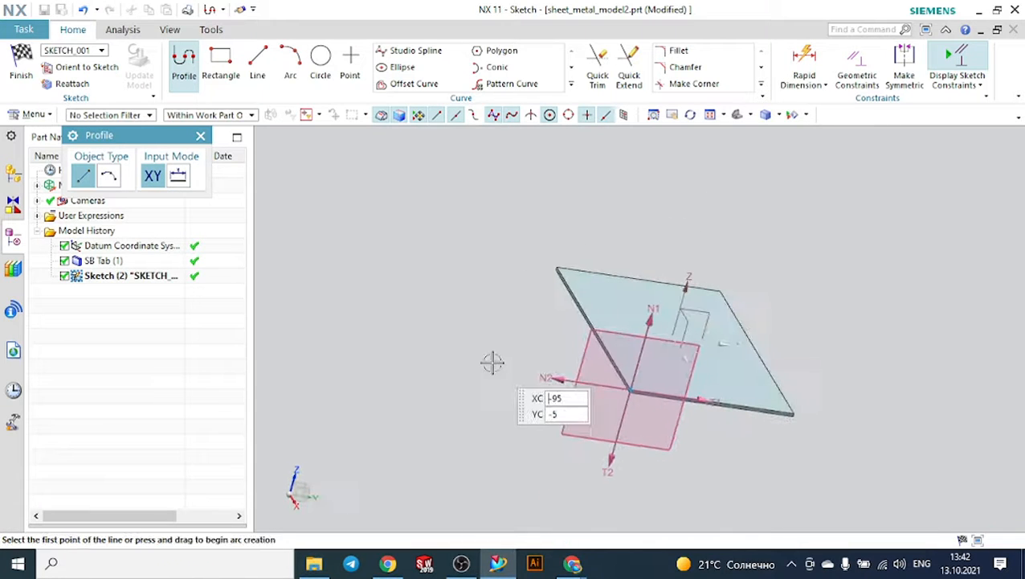
scroll(613, 393, "up", 5)
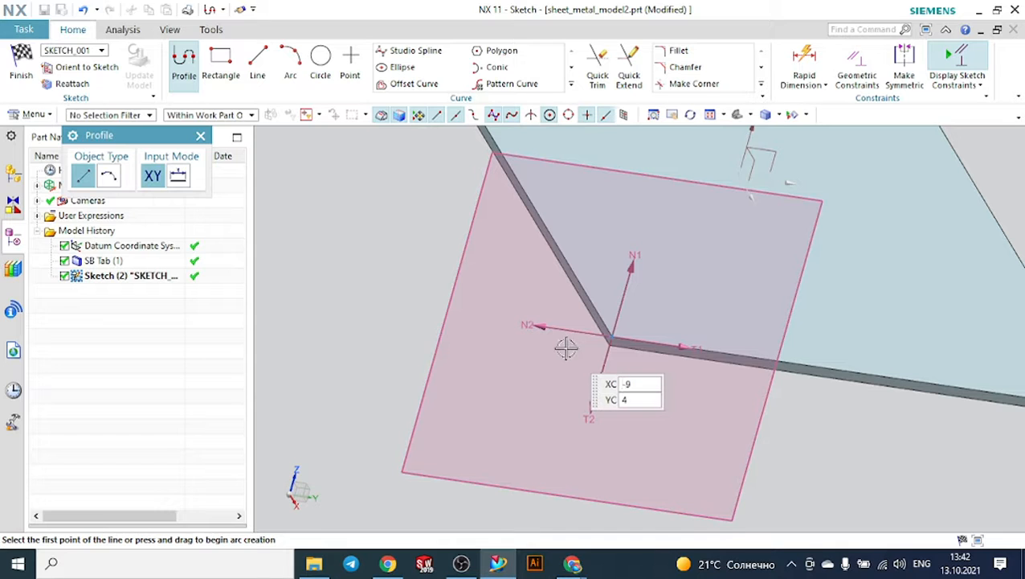
scroll(614, 342, "up", 1)
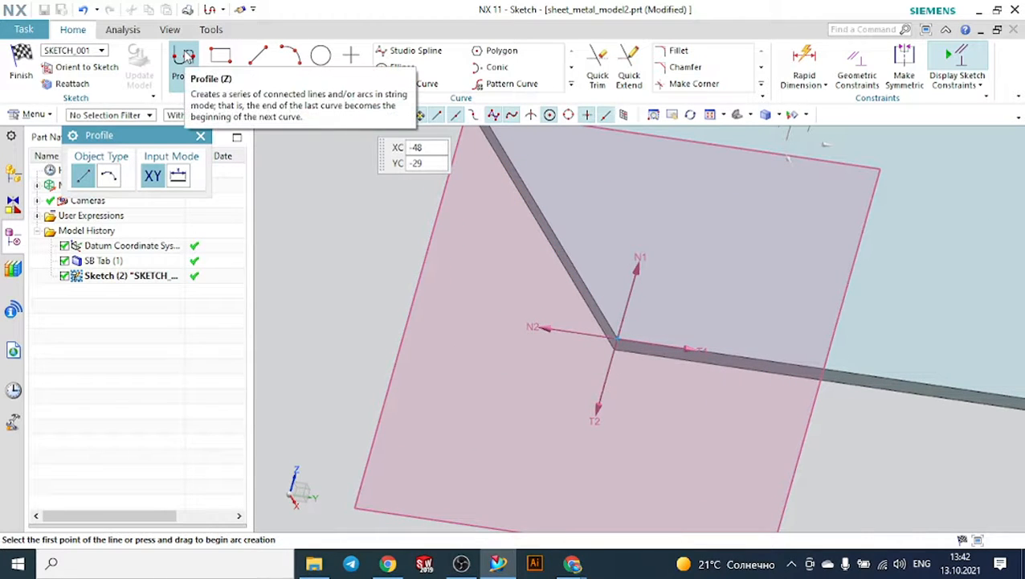
left_click(620, 334)
left_click(691, 343)
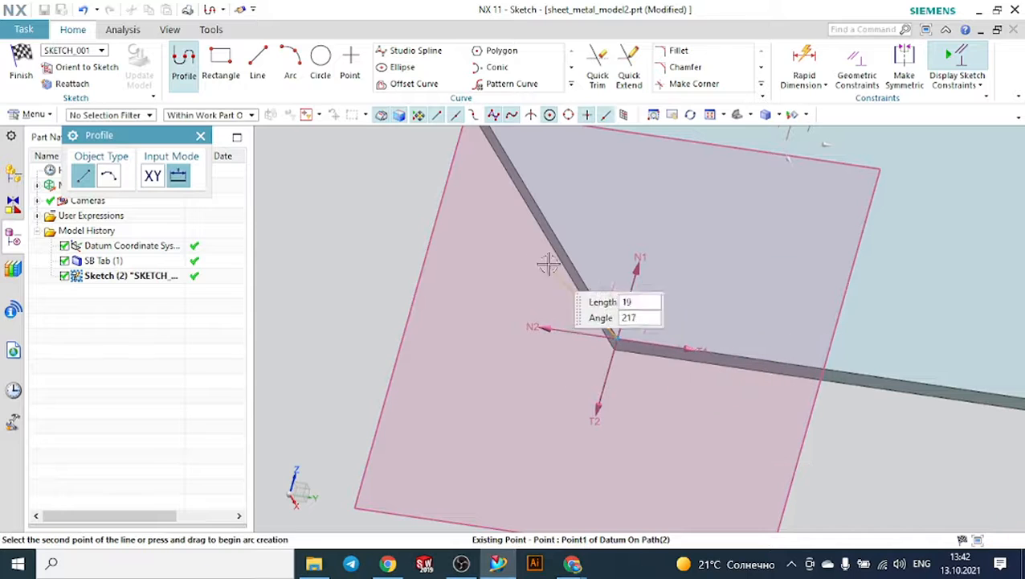
left_click(507, 252)
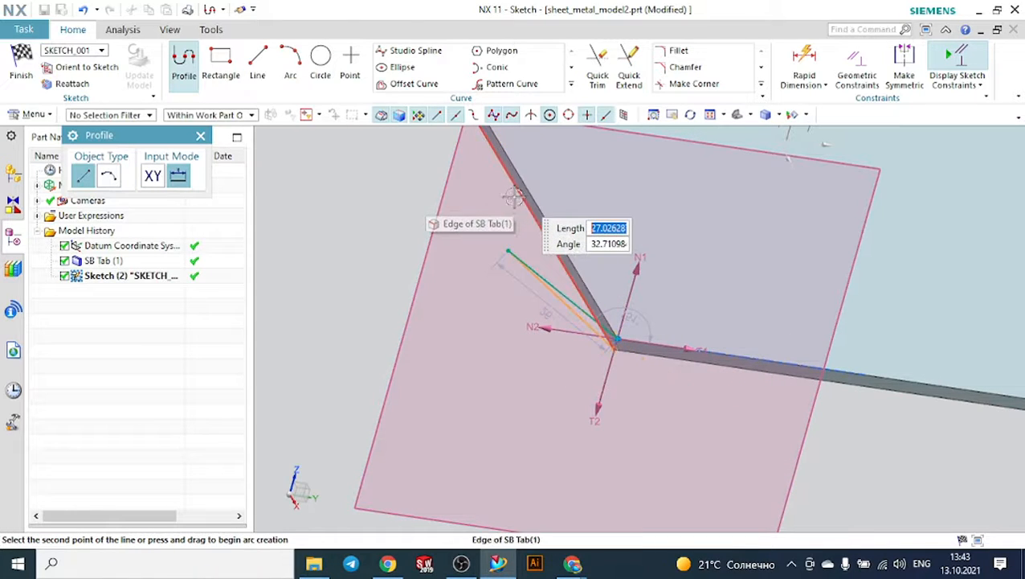
left_click(531, 170)
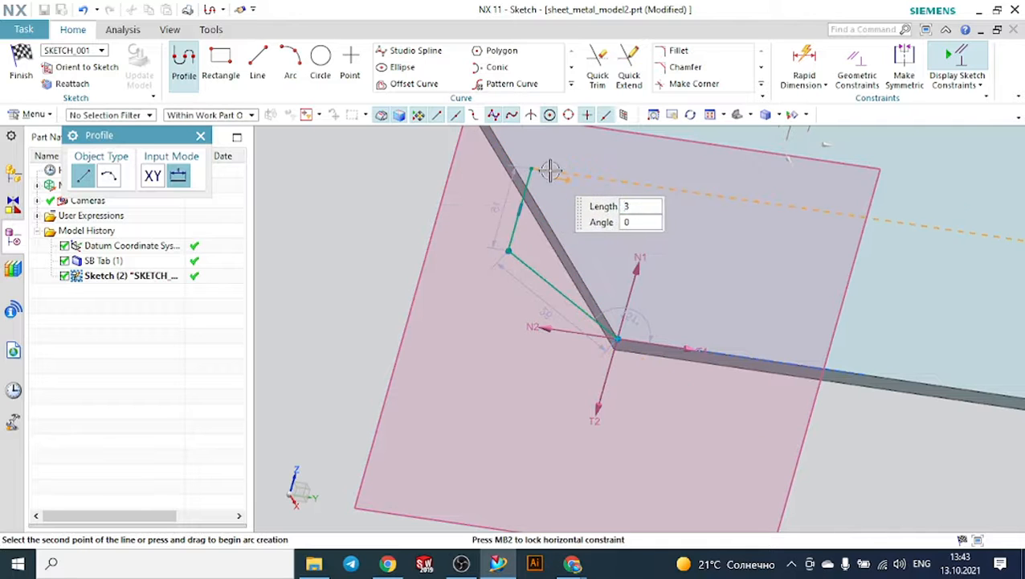
left_click(604, 221)
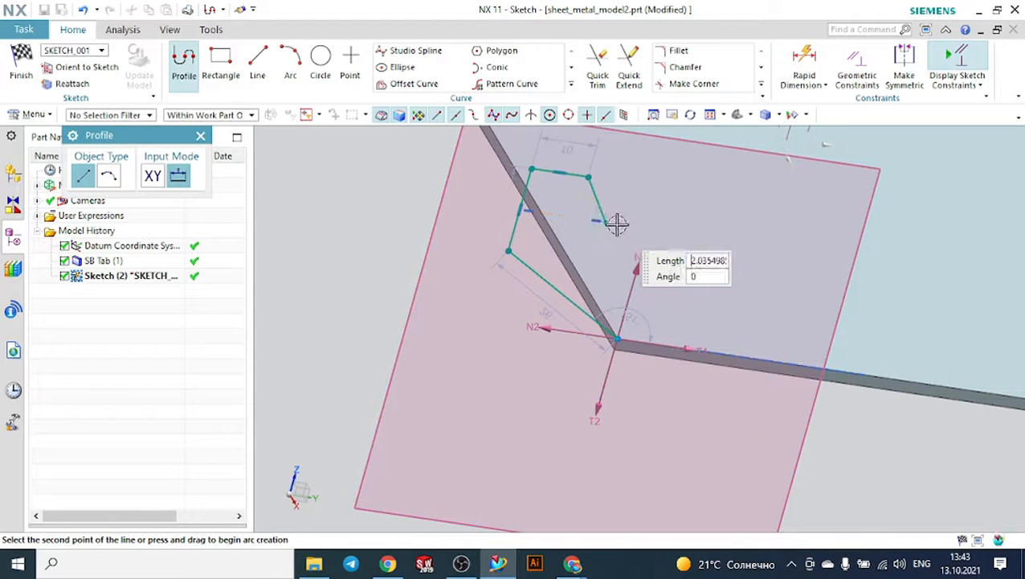
left_click(201, 137)
left_click(21, 64)
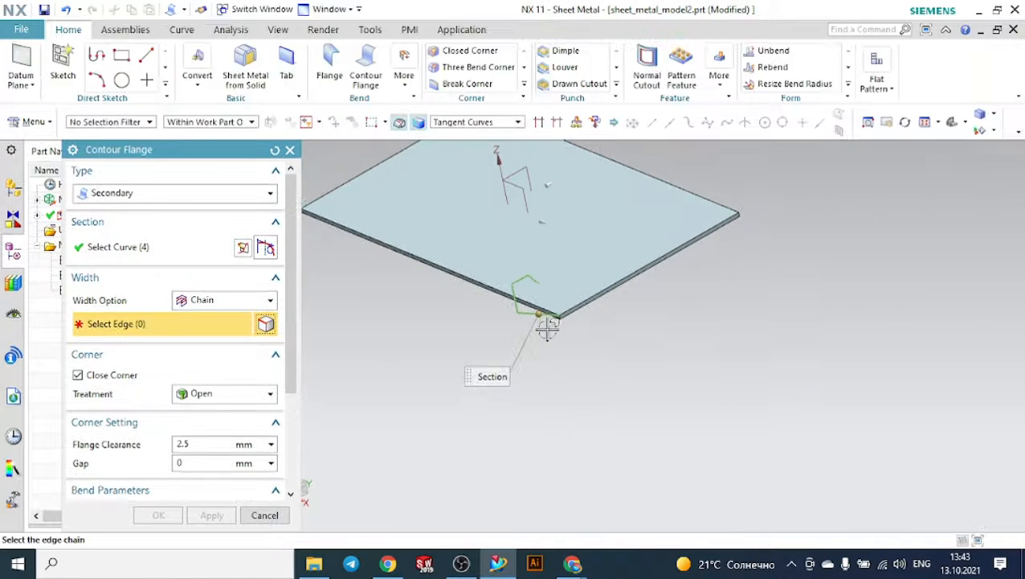
- Set the contour flange's width option to Finite and check the preview along the plate's long edge
mouse_move(588, 336)
middle_mouse_down()
mouse_move(618, 327)
mouse_move(591, 327)
mouse_move(603, 335)
middle_mouse_up()
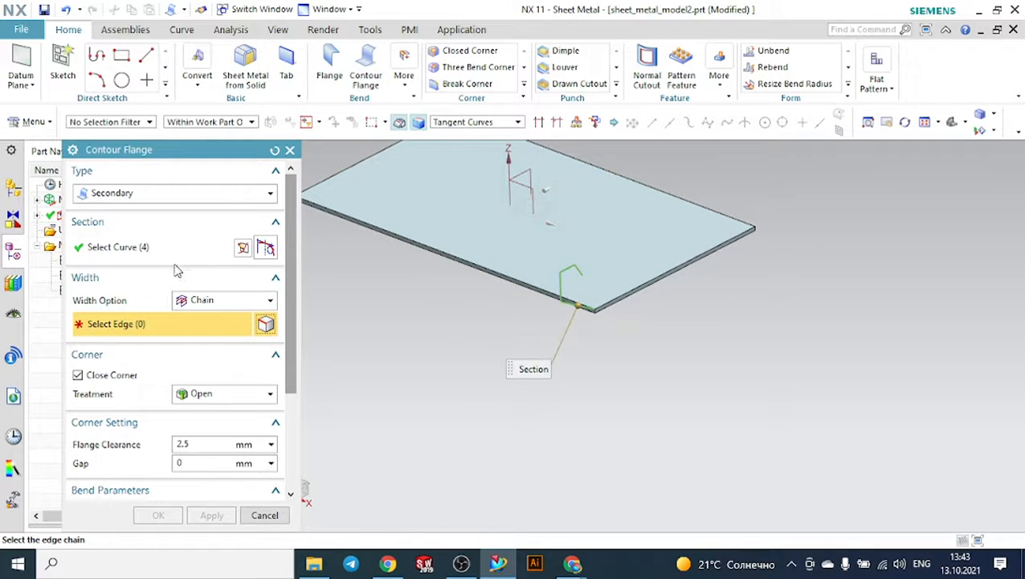
left_click(121, 251)
scroll(542, 246, "up", 2)
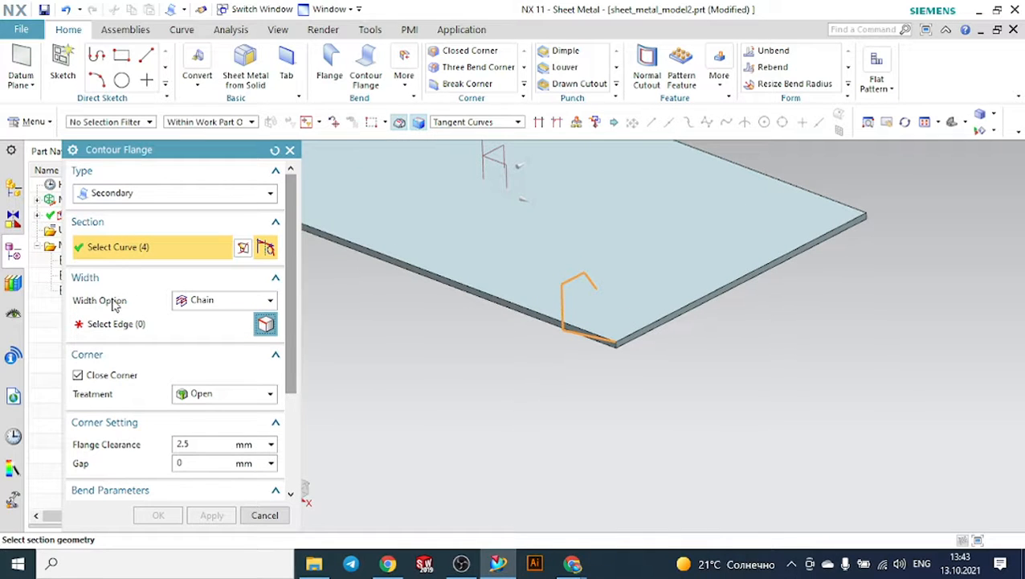
left_click(207, 301)
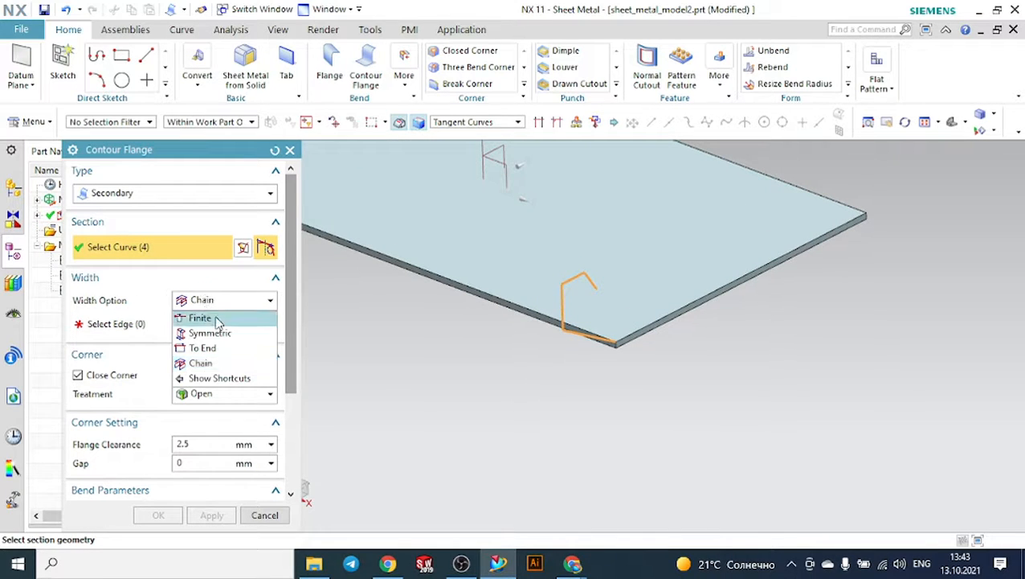
left_click(200, 318)
scroll(401, 323, "down", 2)
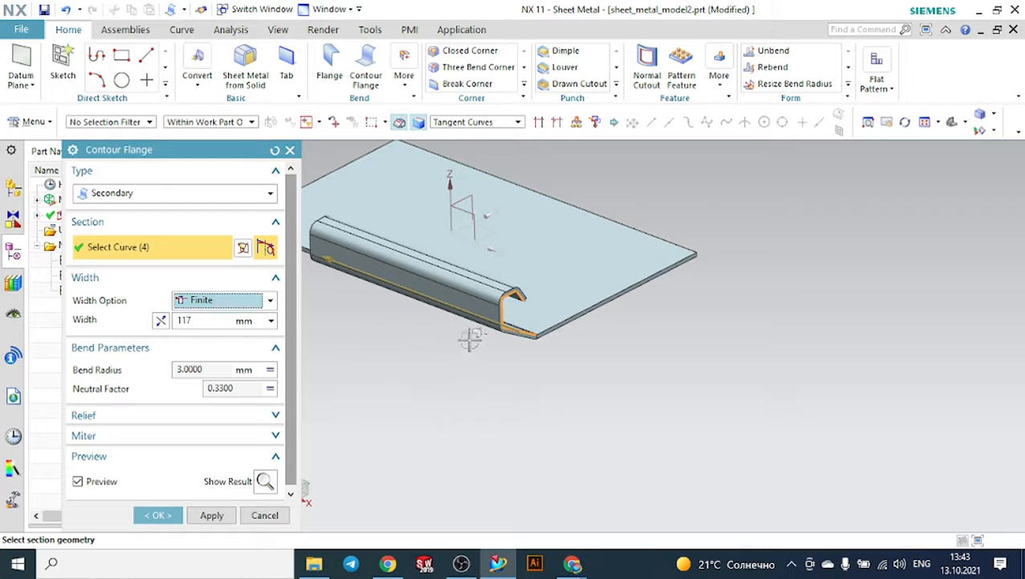
scroll(470, 338, "down", 2)
scroll(387, 286, "up", 1)
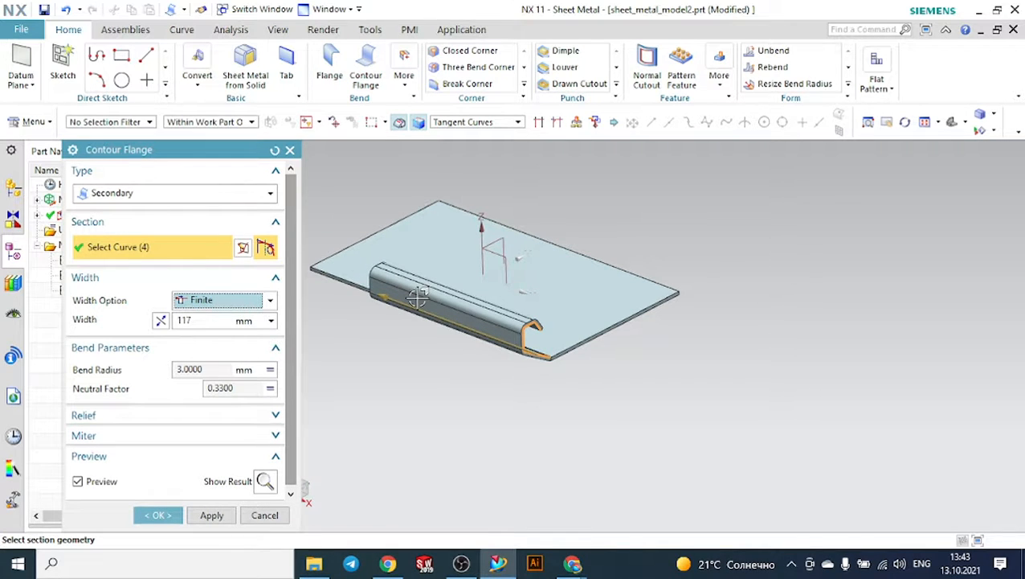
scroll(392, 281, "up", 1)
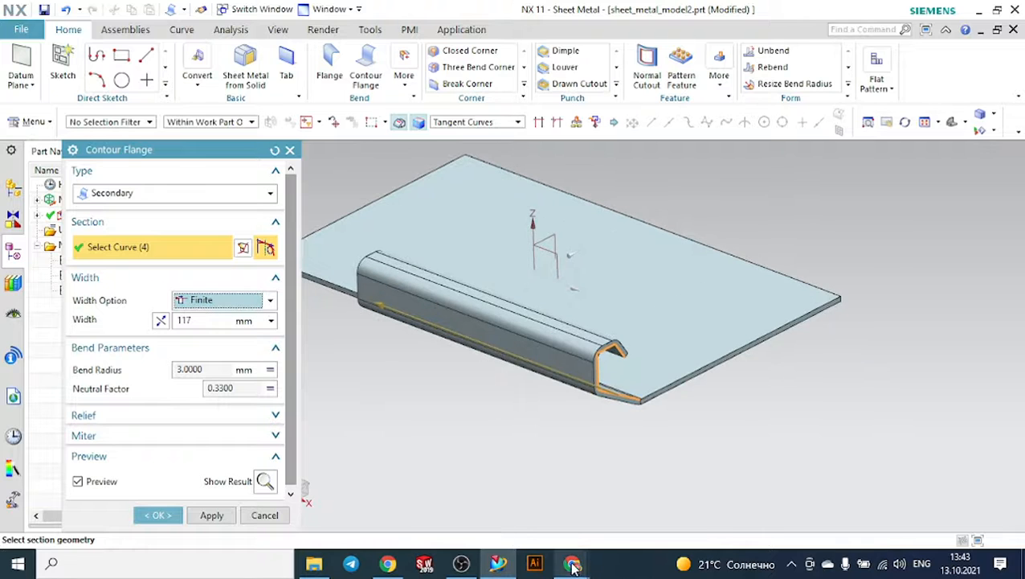
- Switch to the Google Meet call in the browser and read the in-call messages
mouse_move(572, 562)
left_click(535, 514)
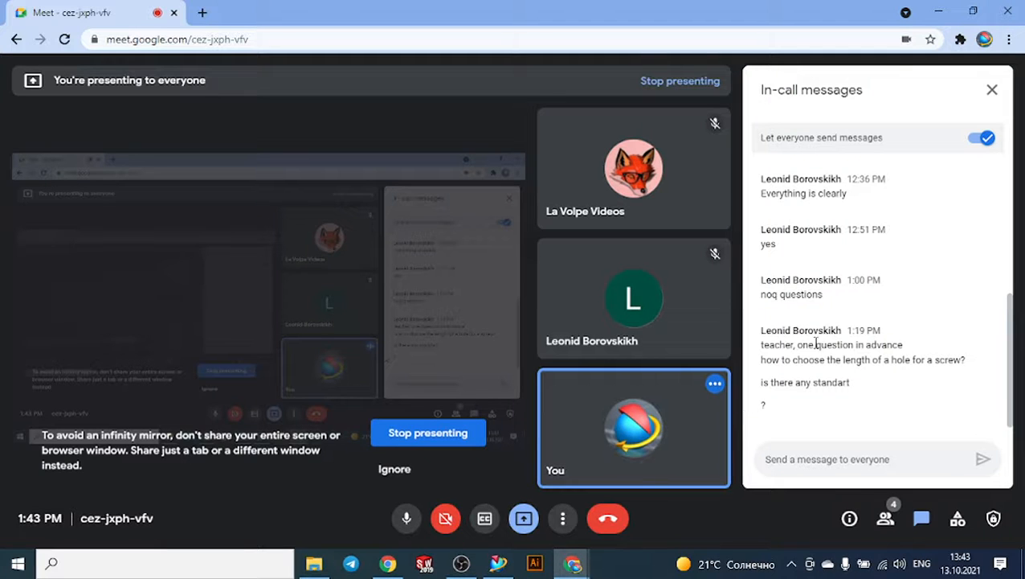
- Switch back to the NX sheet metal model and dismiss the screen-presenting notification
mouse_move(512, 565)
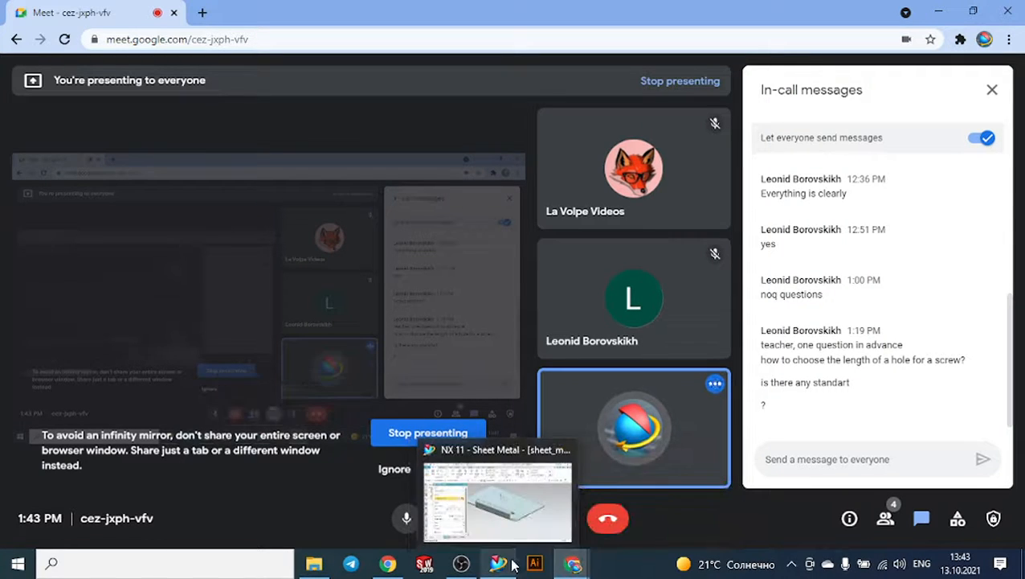
left_click(506, 499)
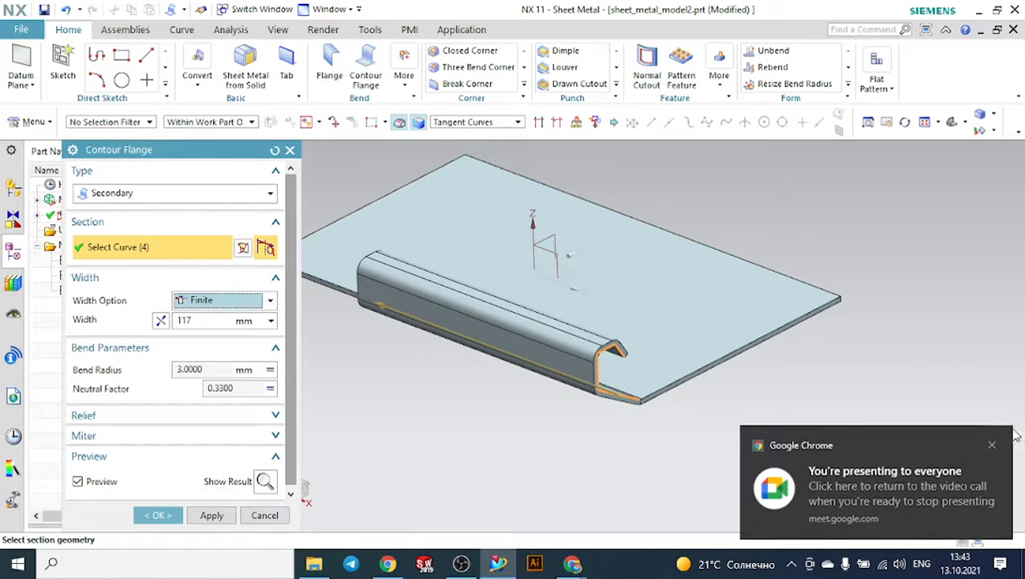
left_click(992, 444)
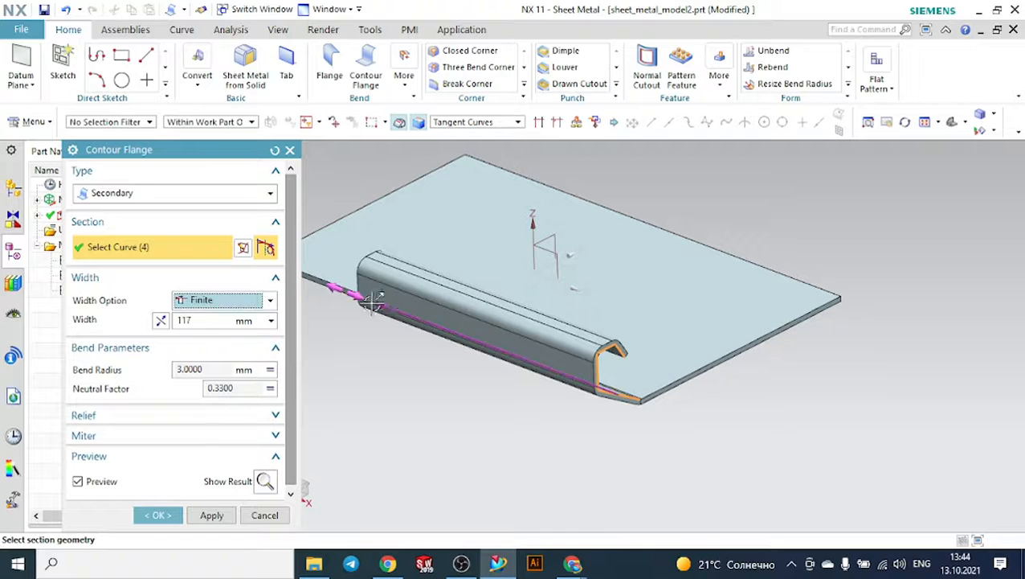
- Shorten the contour flange preview to 67 mm, keep the Finite width option, and set the width to 80 mm
left_click_drag(365, 299, 480, 344)
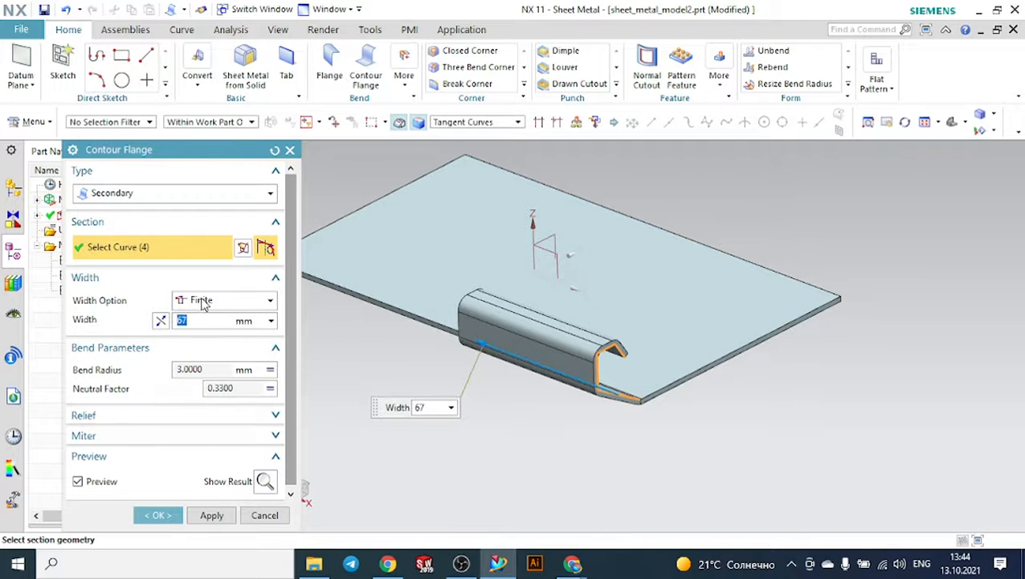
left_click(203, 302)
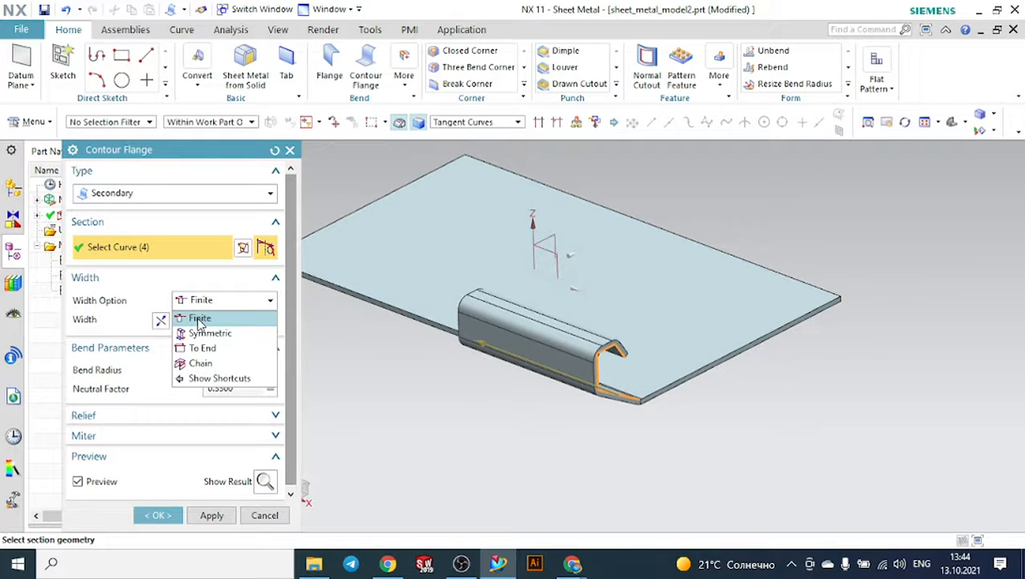
left_click(199, 319)
middle_click_drag(547, 415, 522, 416)
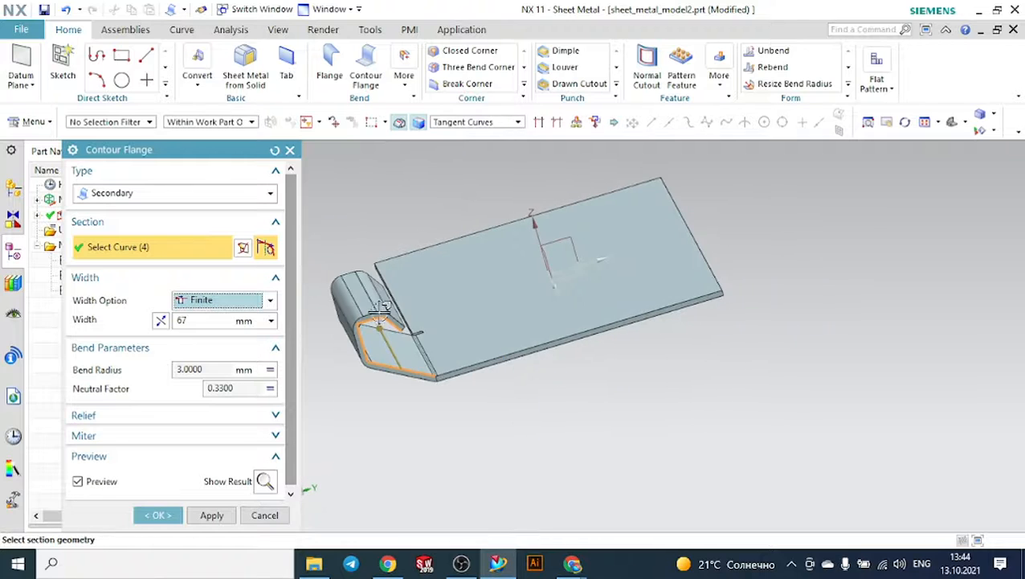
scroll(377, 317, "up", 2)
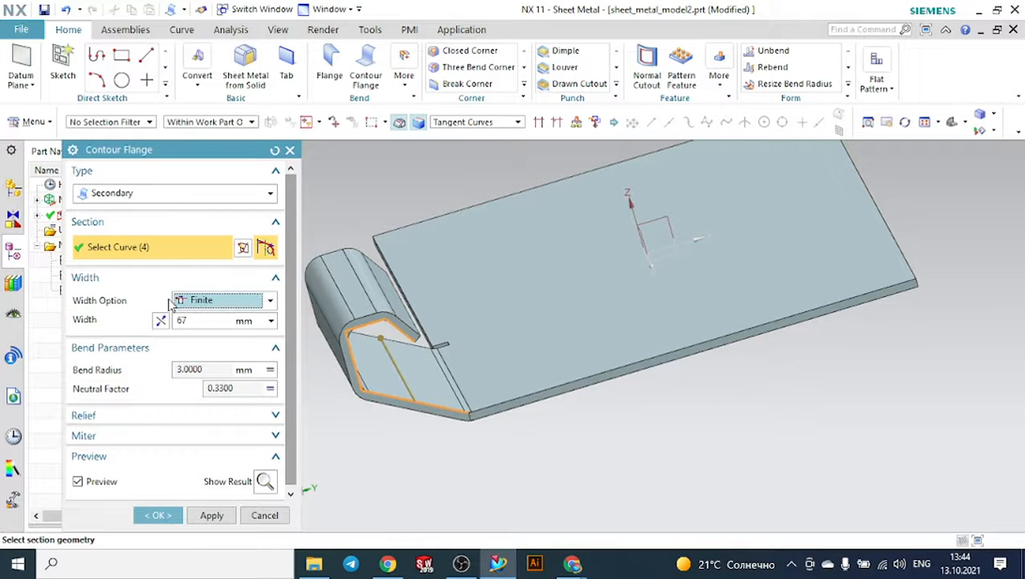
left_click(189, 319)
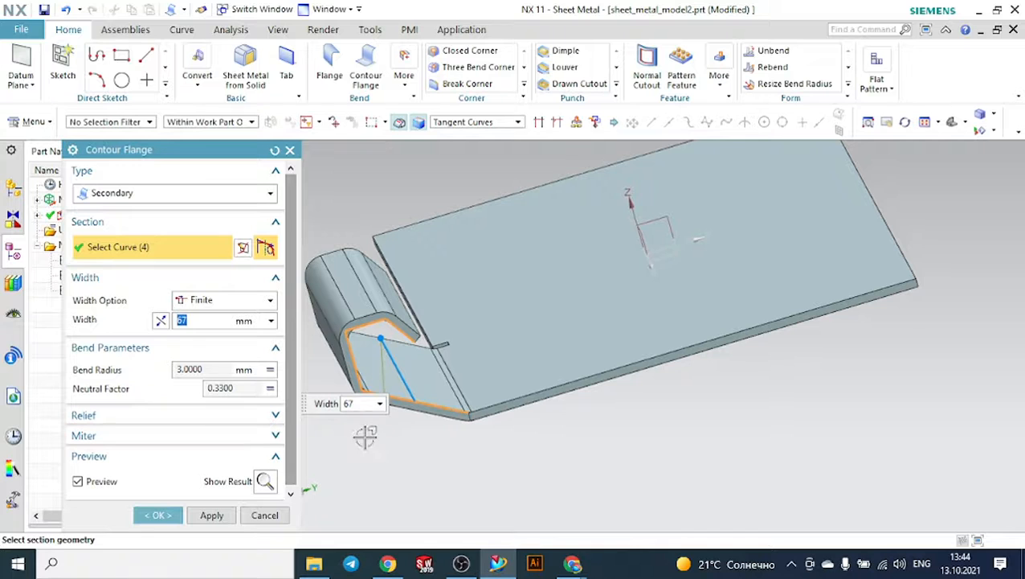
middle_click_drag(364, 435, 273, 410)
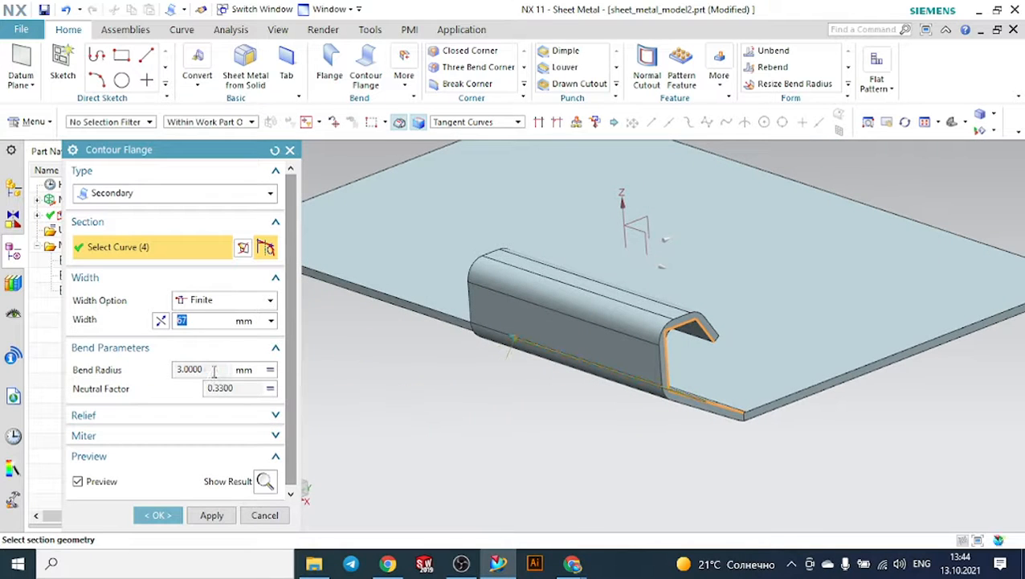
left_click(179, 320)
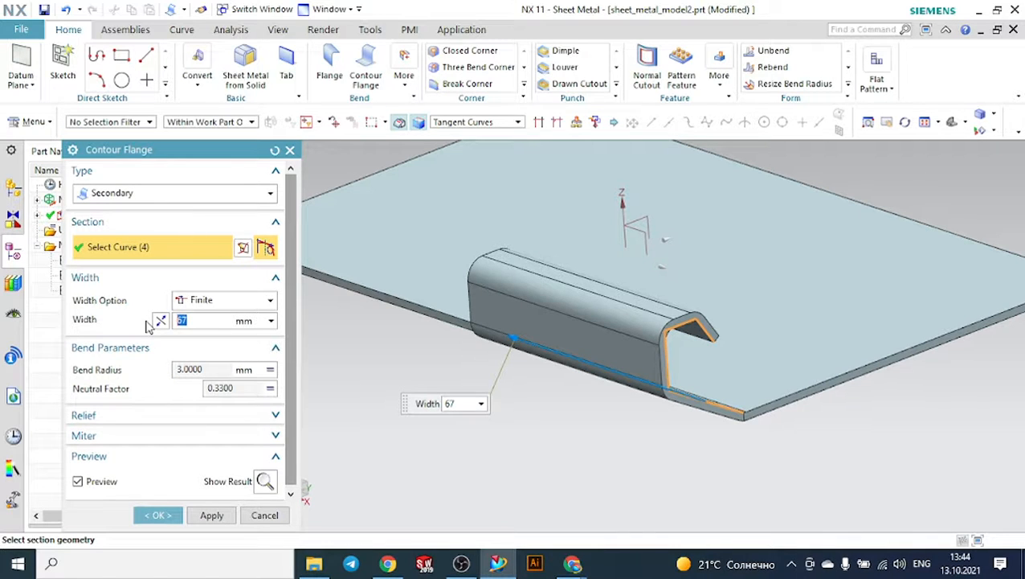
key("Return")
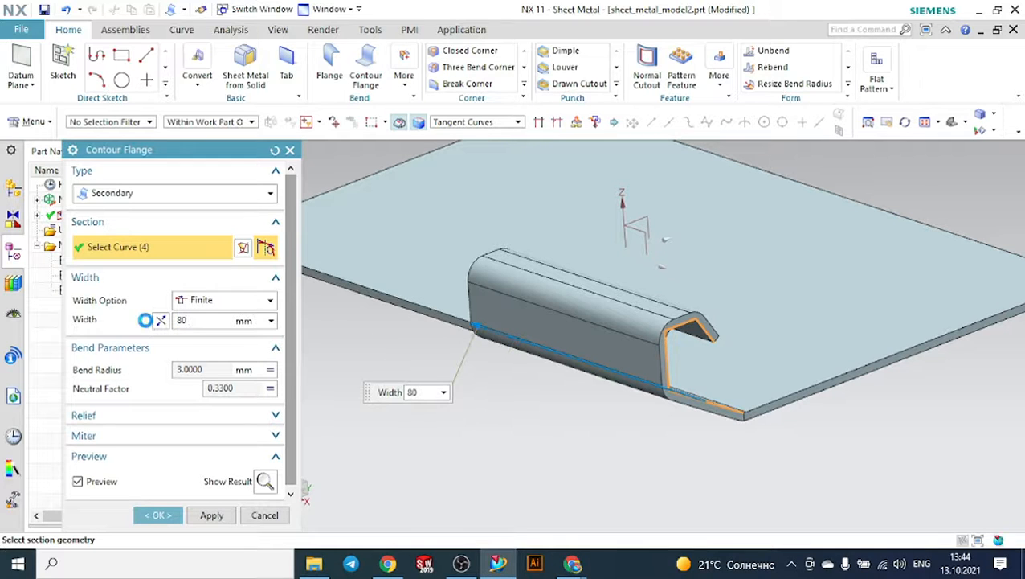
- Try the Symmetric width option for the contour flange and inspect the preview on both sides of the section sketch
left_click(201, 302)
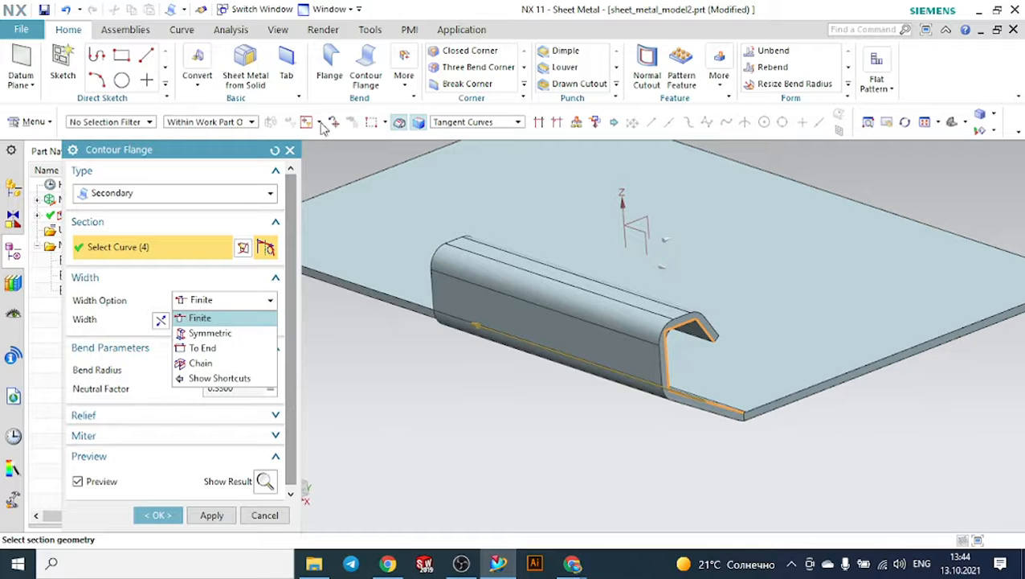
left_click(215, 333)
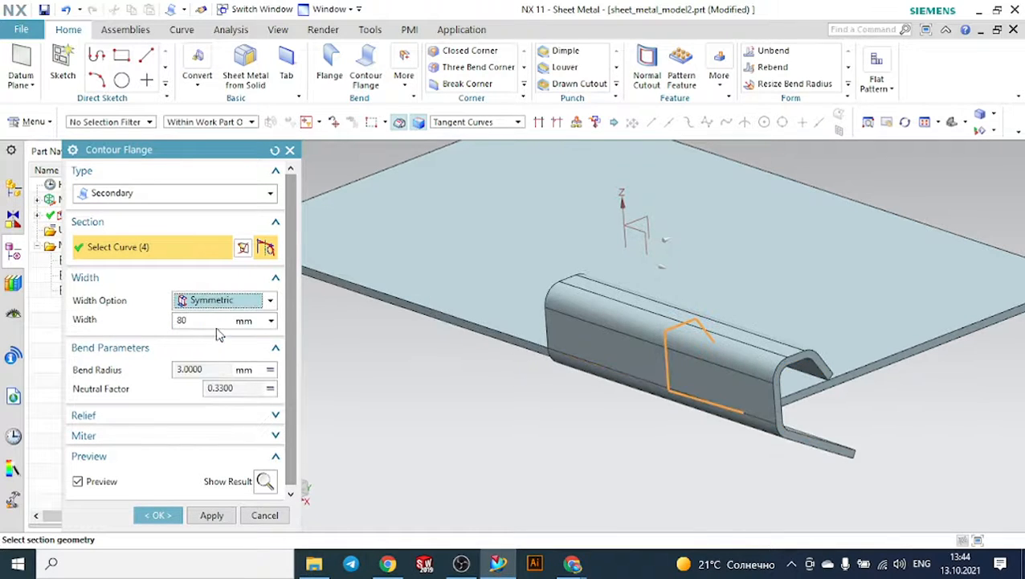
middle_click_drag(432, 276, 532, 270)
middle_click_drag(590, 445, 702, 405)
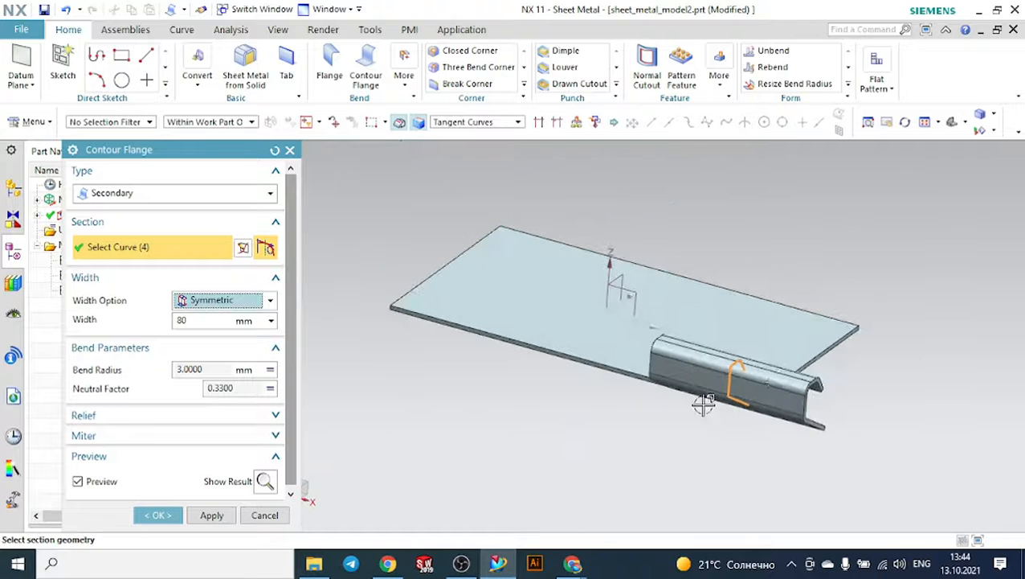
scroll(762, 375, "up", 3)
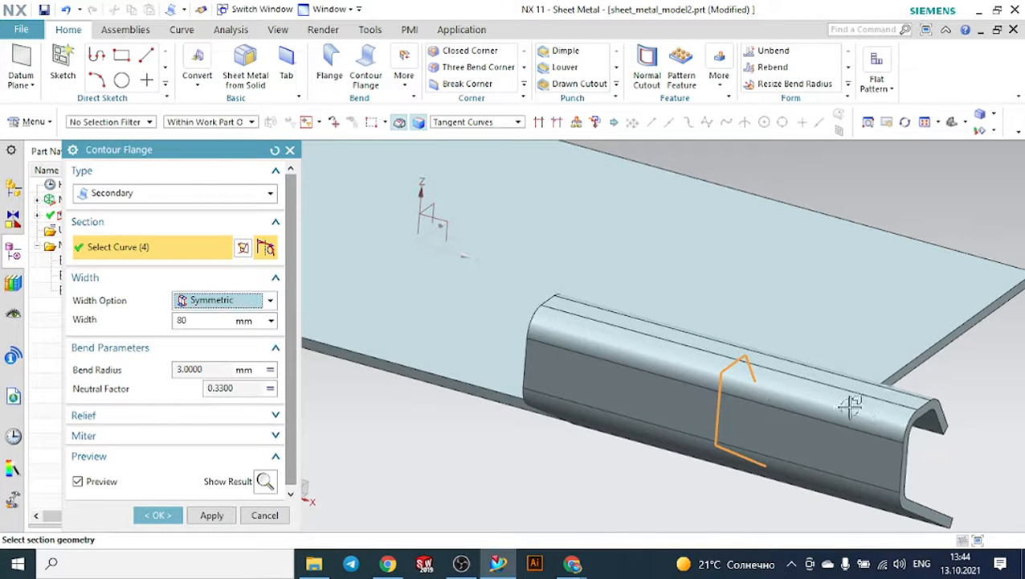
scroll(851, 403, "down", 2)
middle_click_drag(782, 443, 708, 451)
scroll(708, 450, "down", 2)
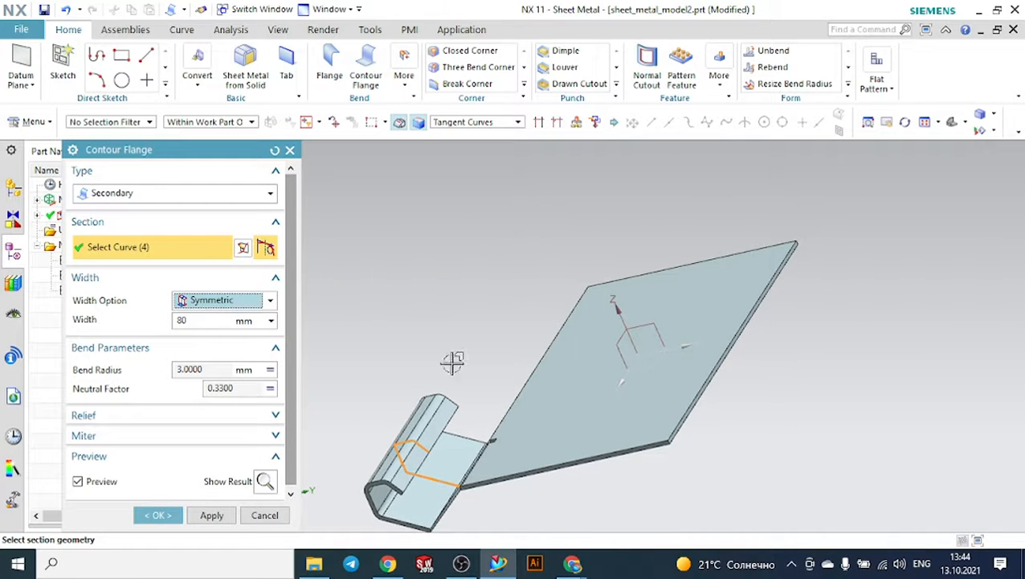
- Try the To End width option for the contour flange and inspect the preview along the whole plate edge
left_click(210, 304)
left_click(203, 347)
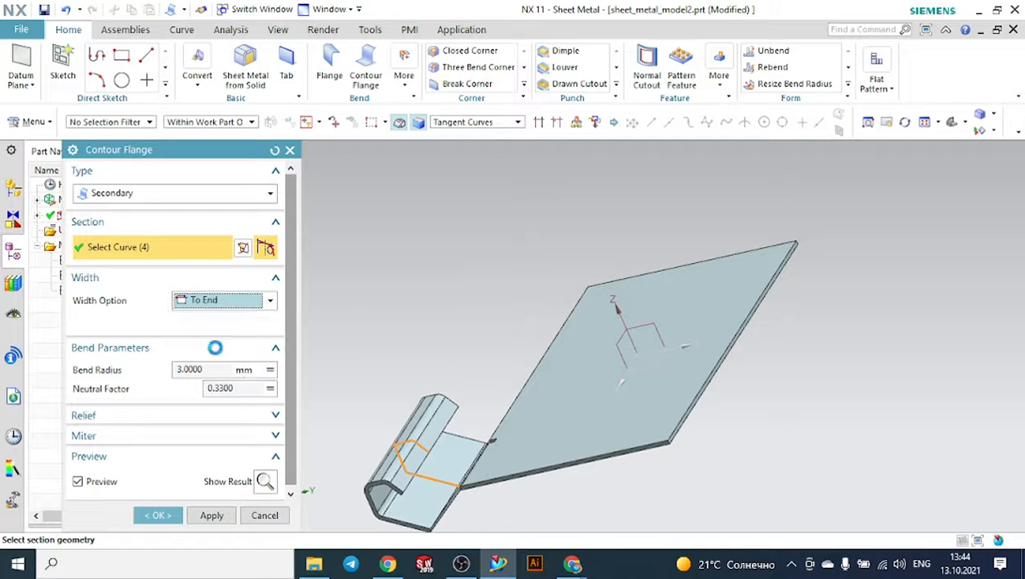
middle_click_drag(382, 320, 414, 309)
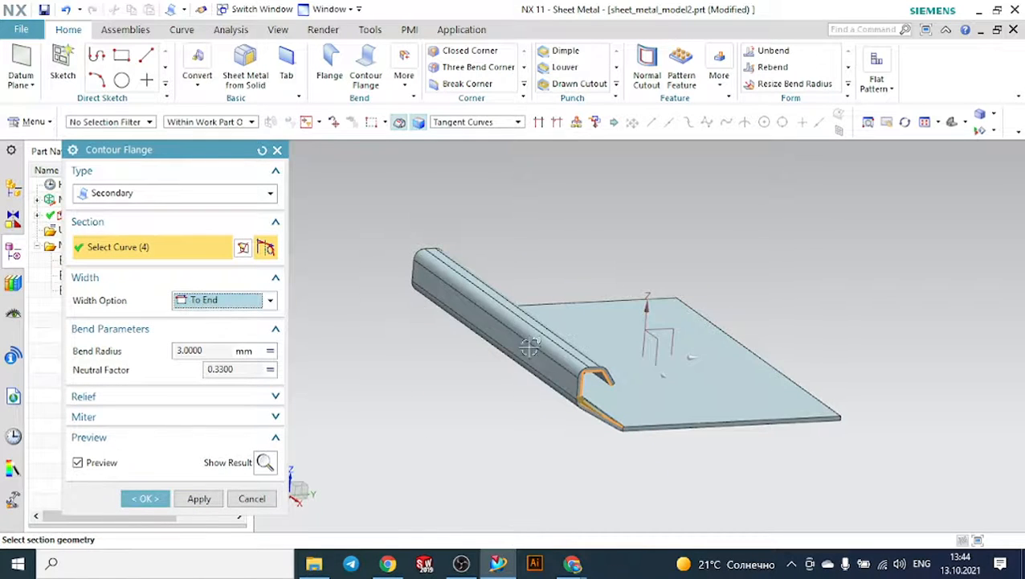
scroll(603, 375, "up", 2)
scroll(387, 390, "down", 2)
middle_click_drag(387, 384, 531, 420)
scroll(547, 410, "up", 1)
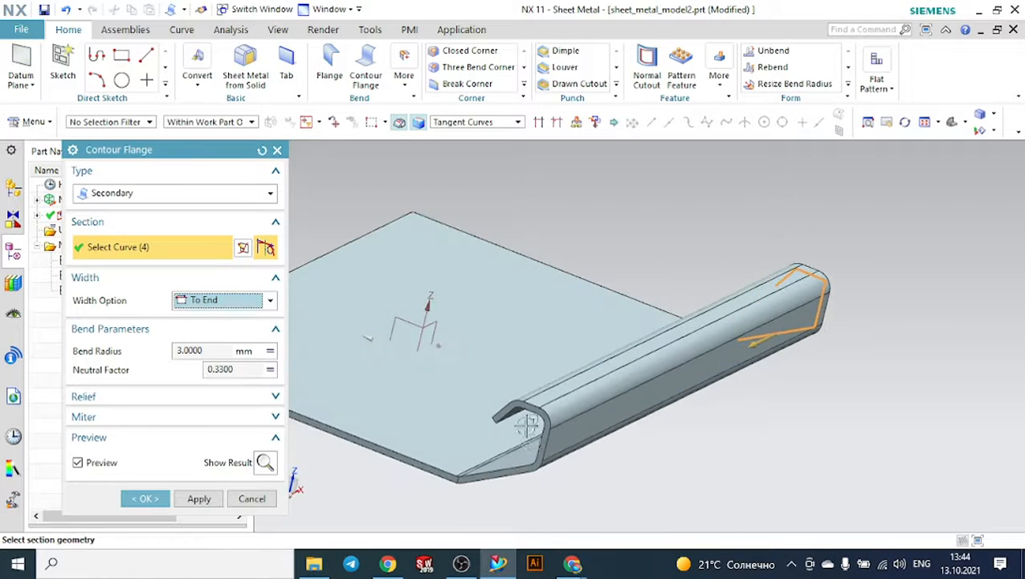
scroll(524, 406, "down", 1)
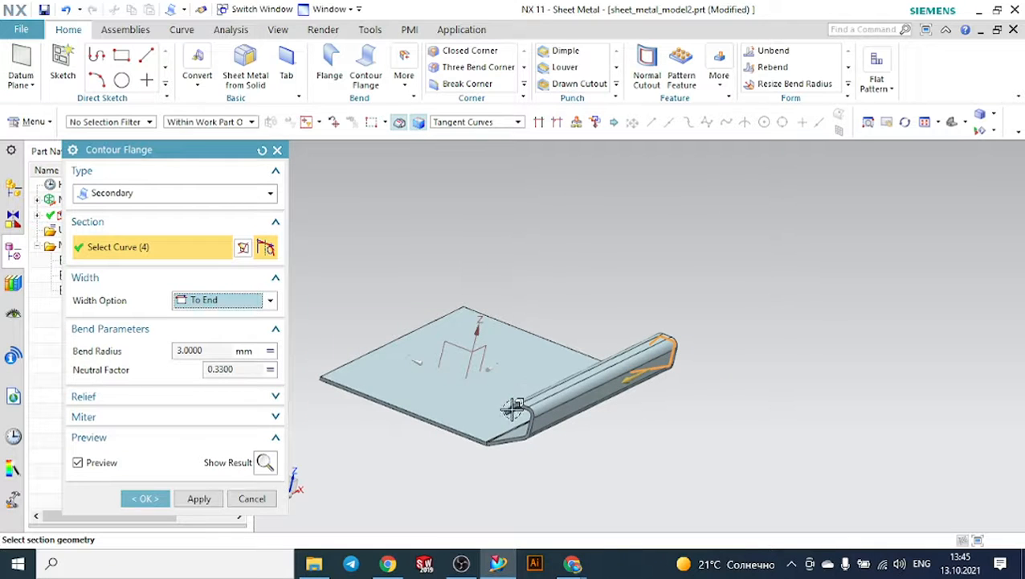
scroll(482, 437, "up", 4)
scroll(482, 418, "down", 5)
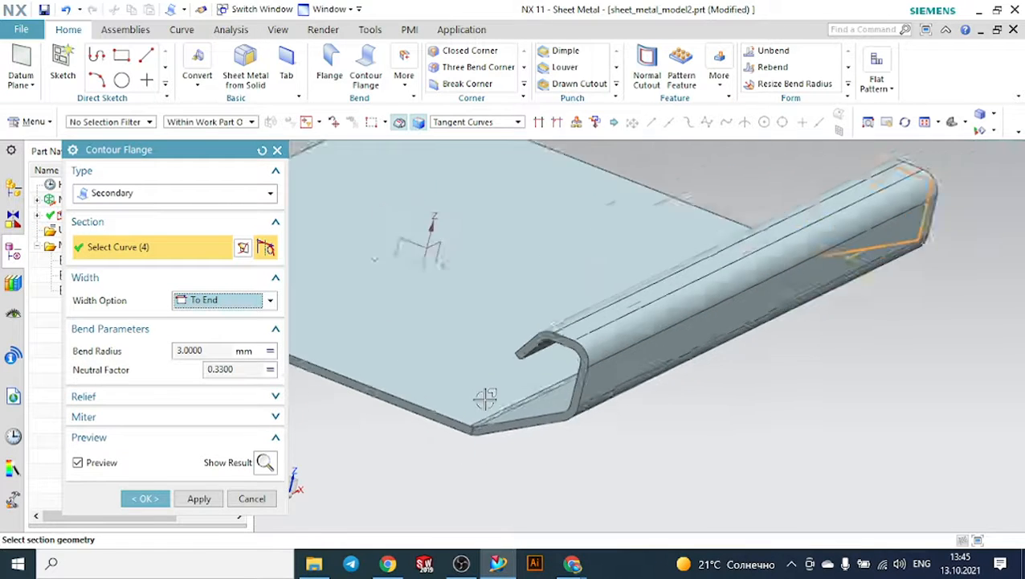
middle_click_drag(737, 338, 668, 343)
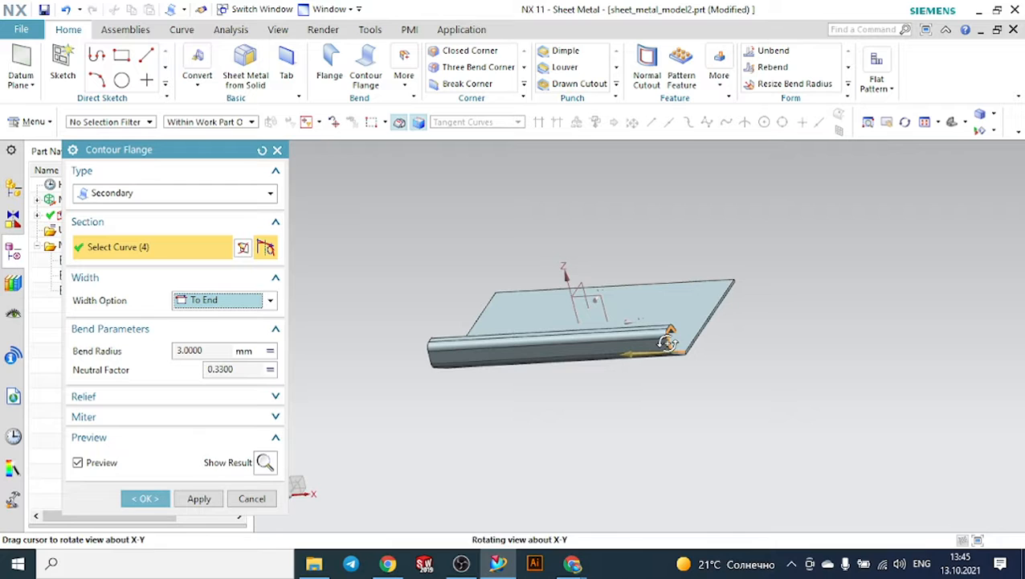
- Set the contour flange's width option to Chain and select the plate edge at the section plus its adjoining edge
left_click(218, 302)
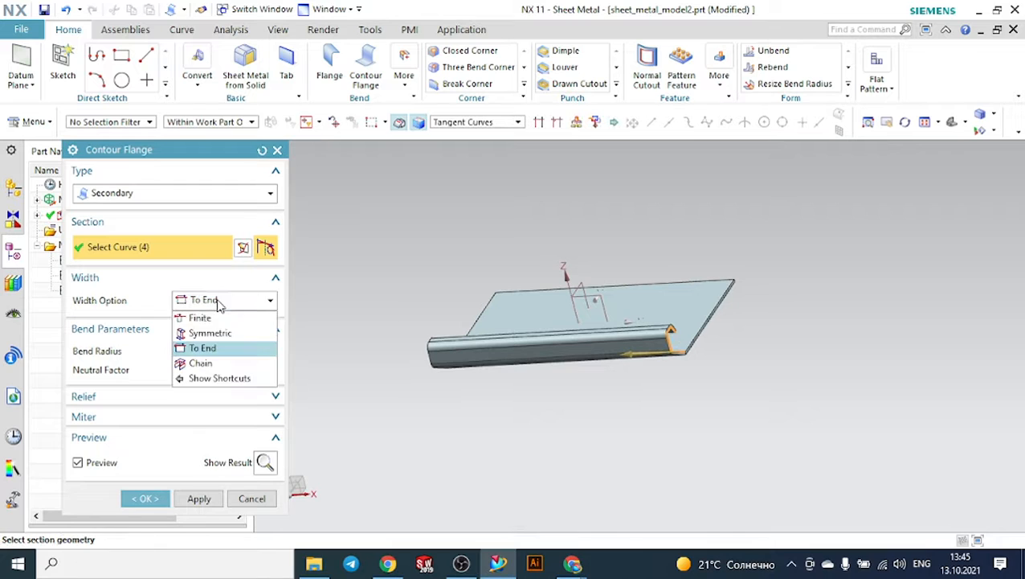
left_click(223, 364)
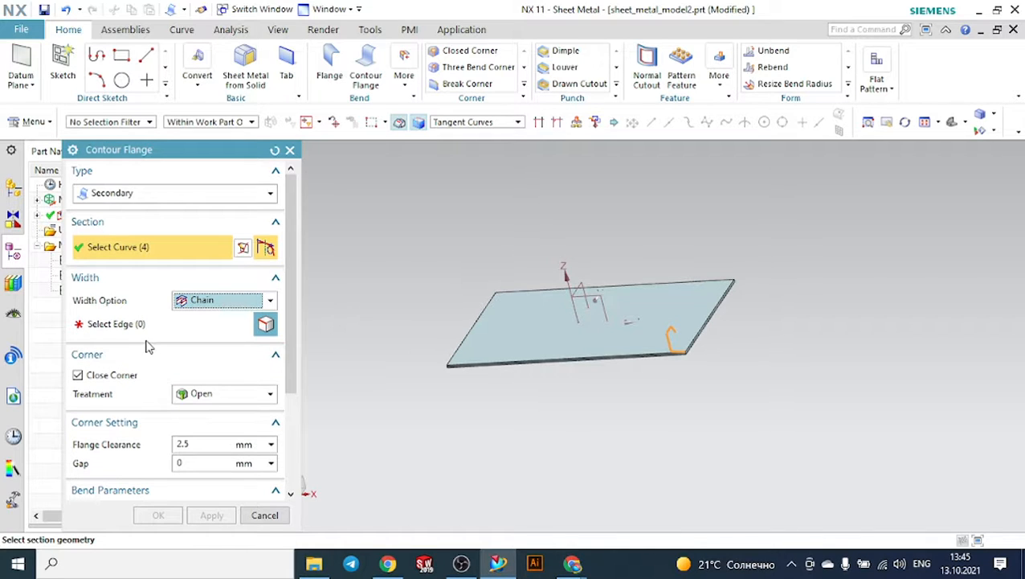
middle_click_drag(817, 338, 770, 354)
scroll(592, 424, "up", 3)
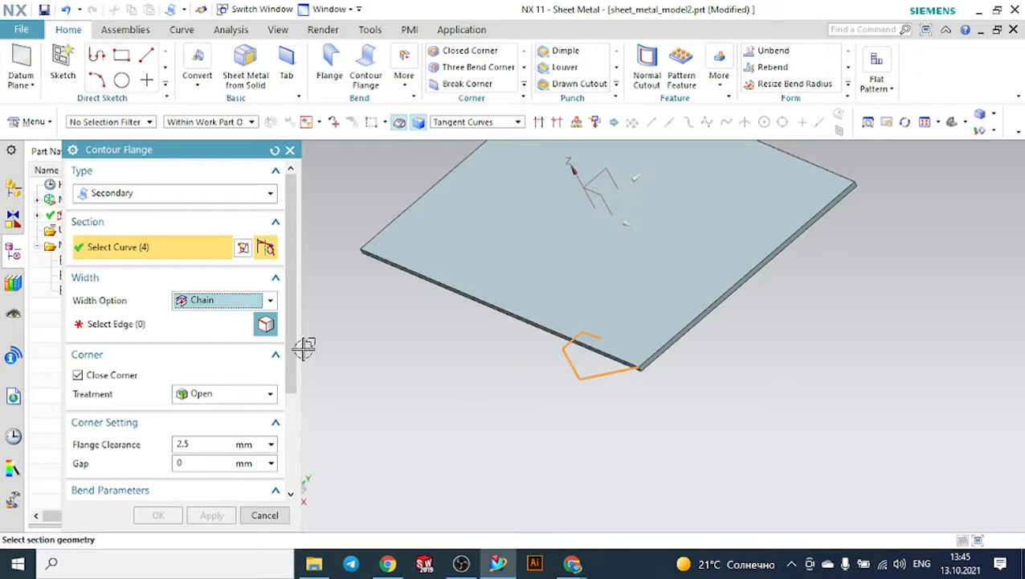
left_click(152, 331)
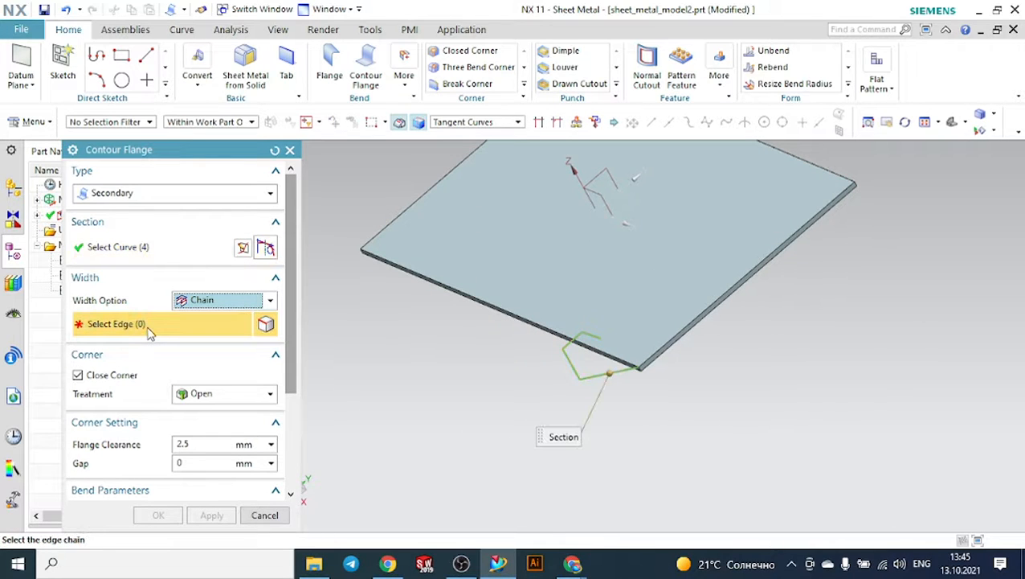
left_click(498, 307)
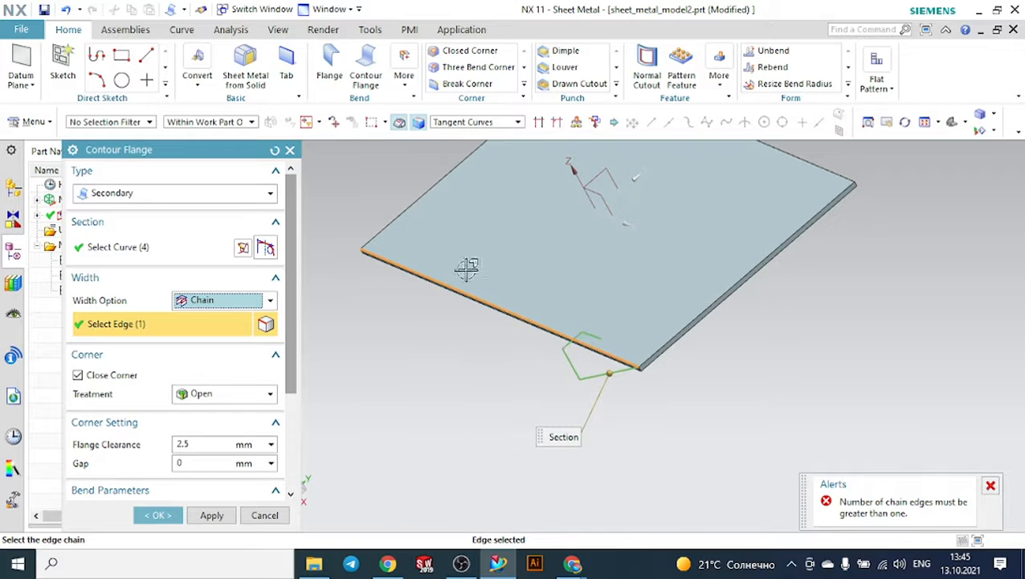
left_click(404, 210)
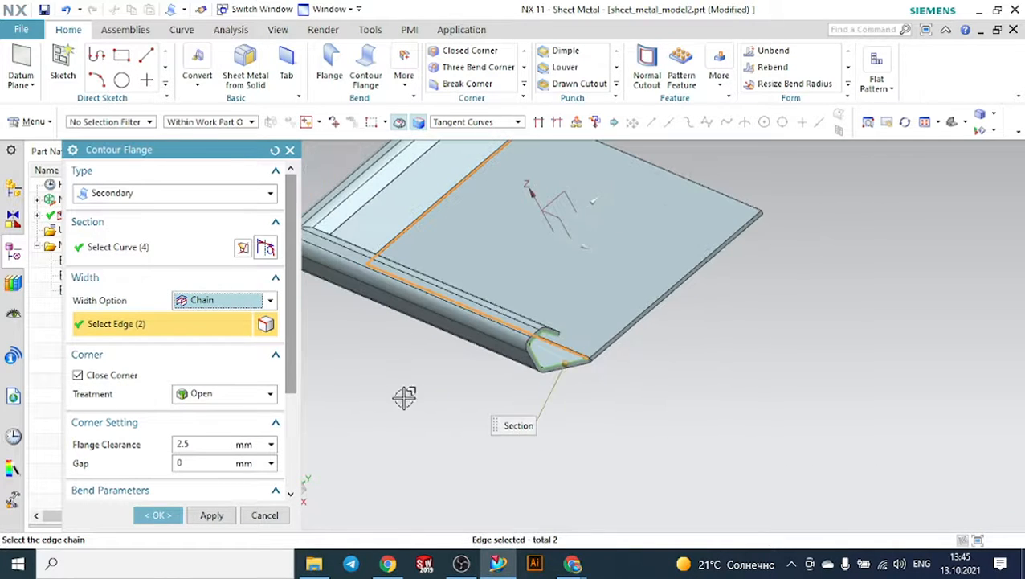
- Add the plate's remaining two edges to the chain and create the contour flange around all four sides
scroll(450, 399, "down", 2)
middle_click_drag(508, 399, 611, 281)
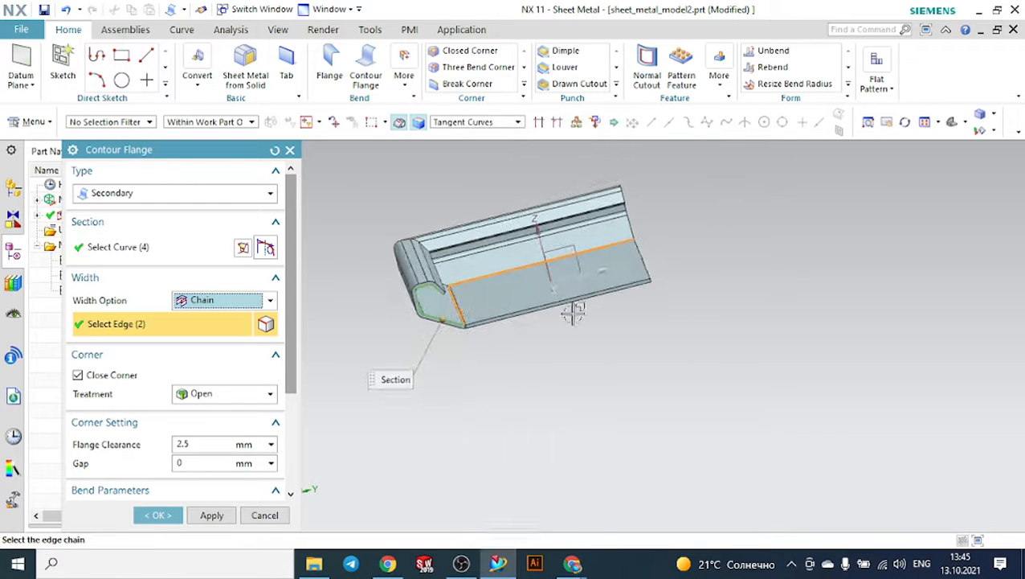
left_click(645, 247)
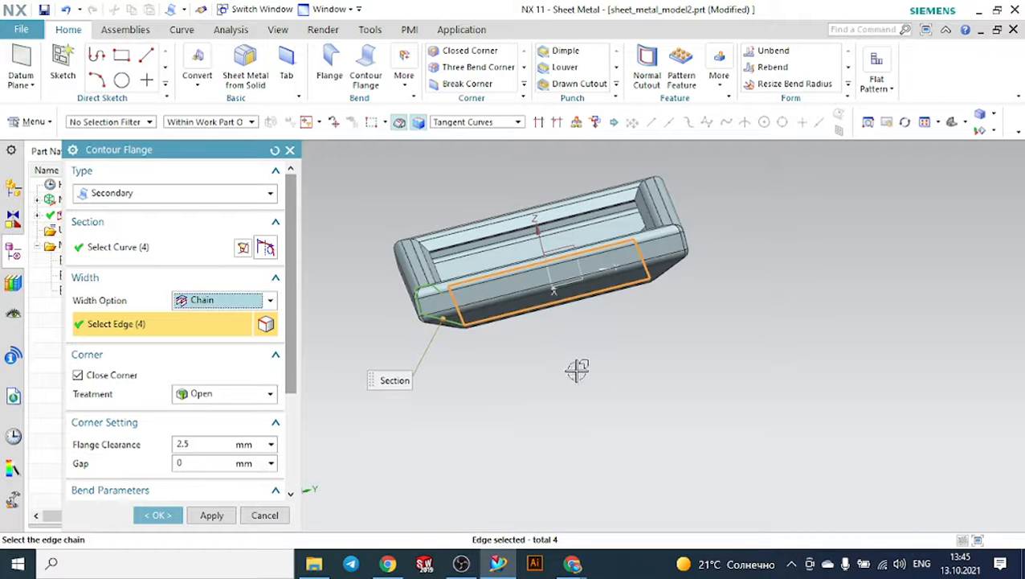
middle_click_drag(577, 370, 646, 377)
left_click(211, 515)
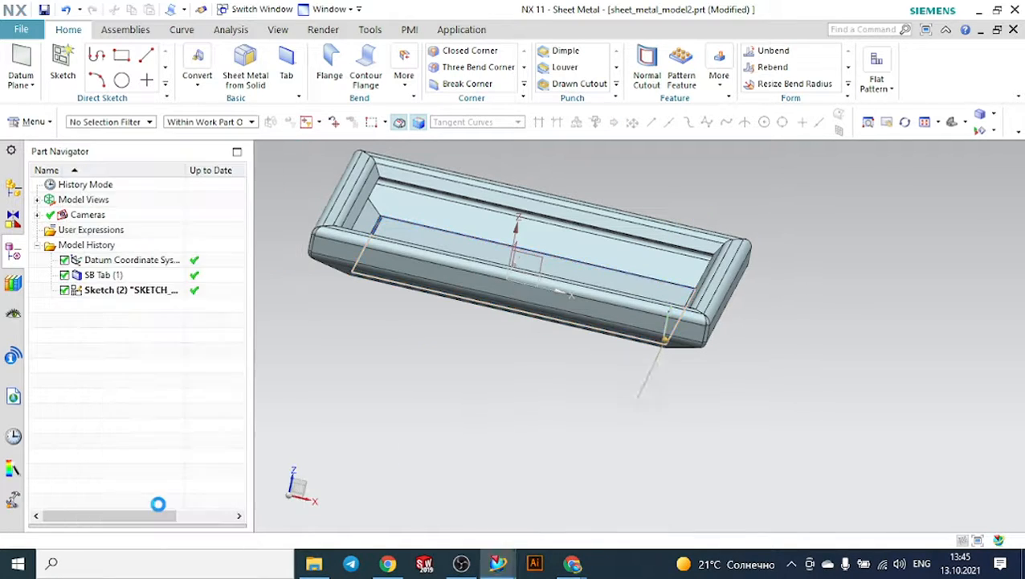
- Examine the corner of the finished contour flange where the flange's two ends meet
middle_click_drag(747, 185, 744, 376)
scroll(702, 263, "up", 2)
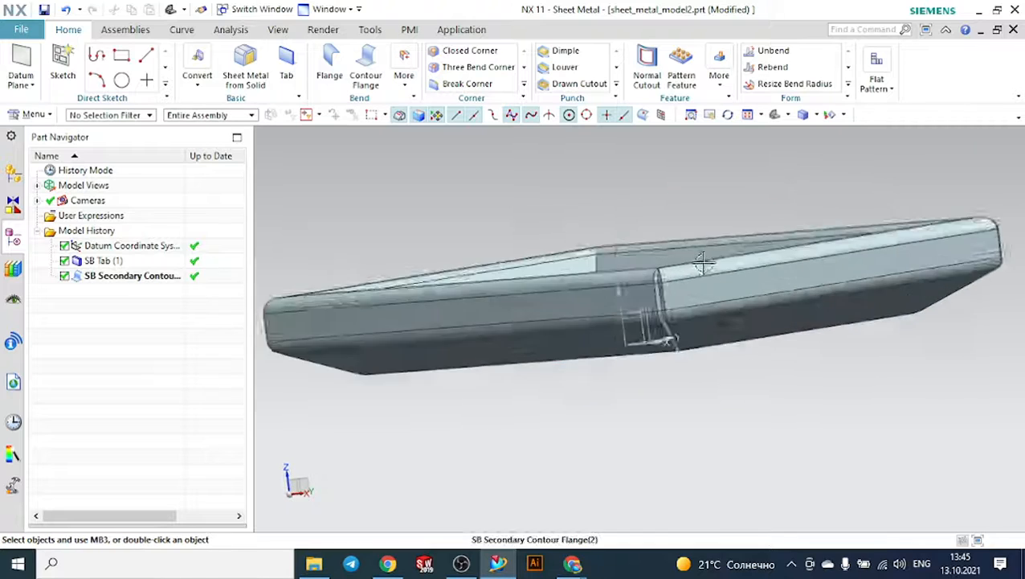
scroll(701, 263, "up", 5)
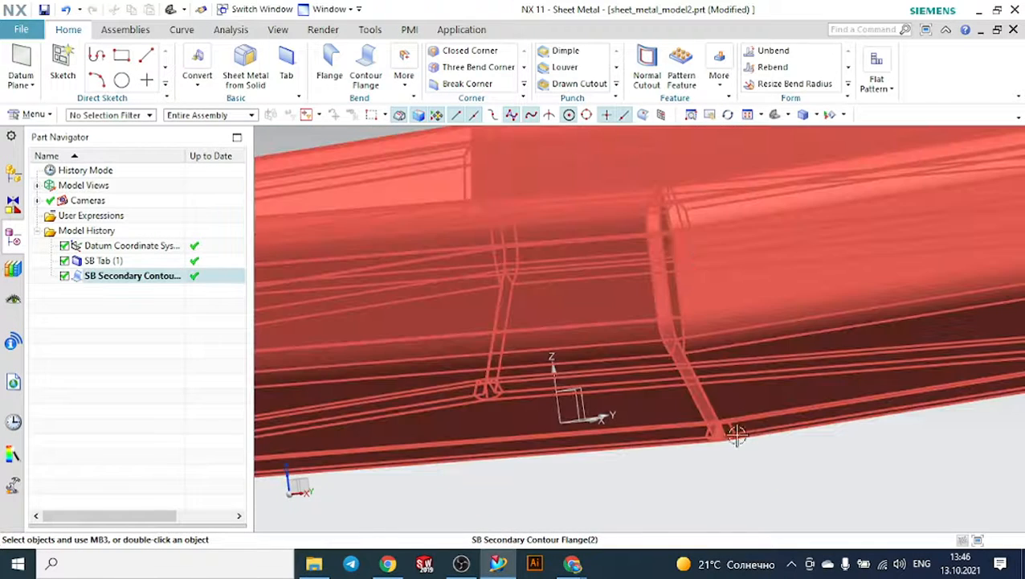
middle_click_drag(851, 407, 761, 276)
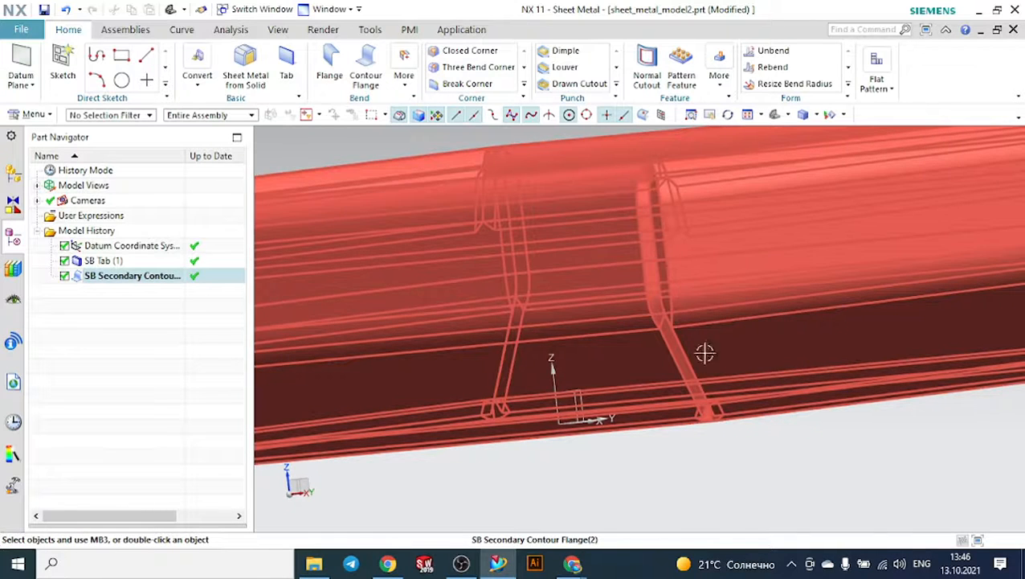
scroll(519, 432, "down", 3)
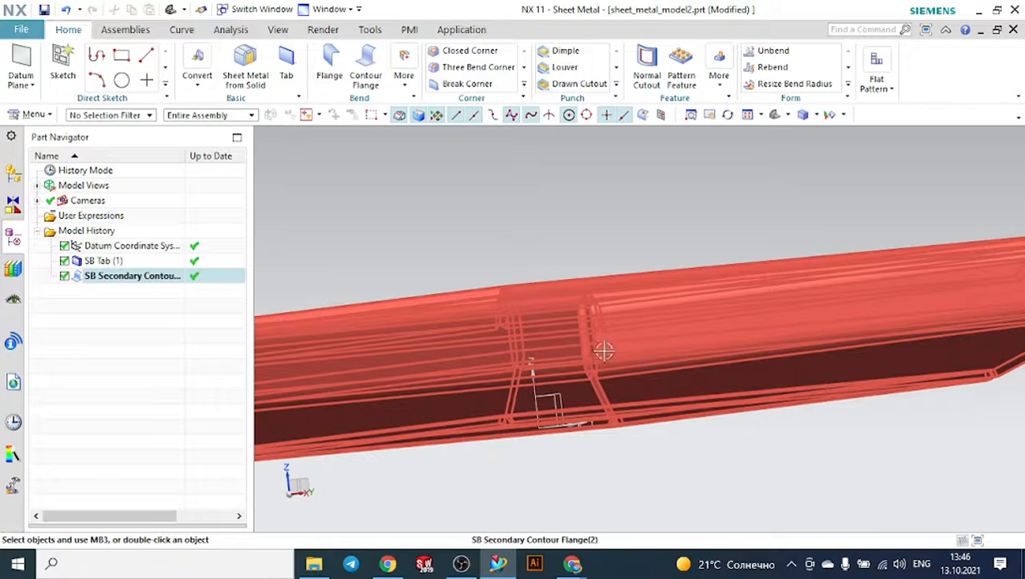
- Review the relief and miter settings of the secondary contour flange and leave it without edits
double_click(117, 276)
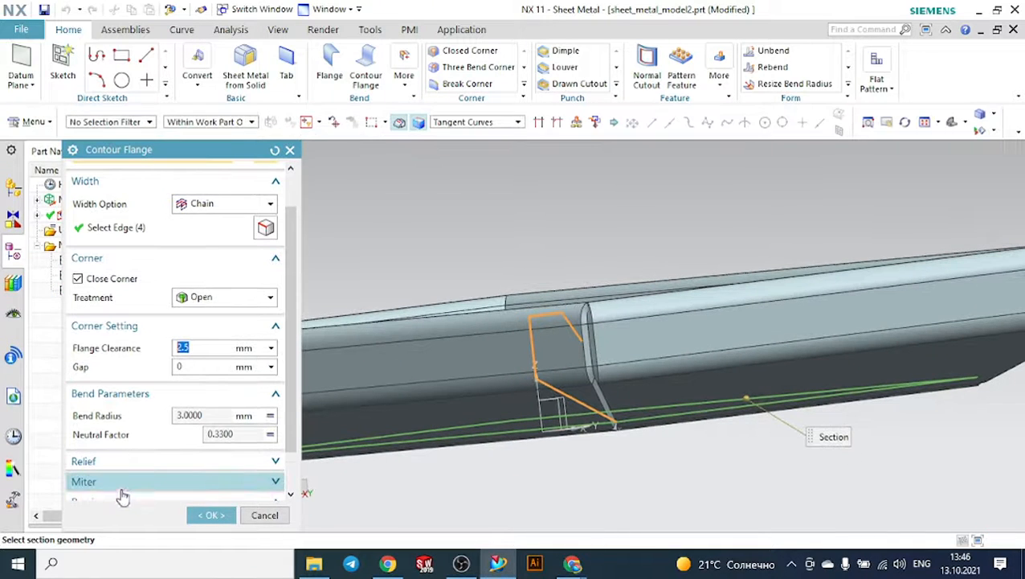
scroll(116, 470, "down", 1)
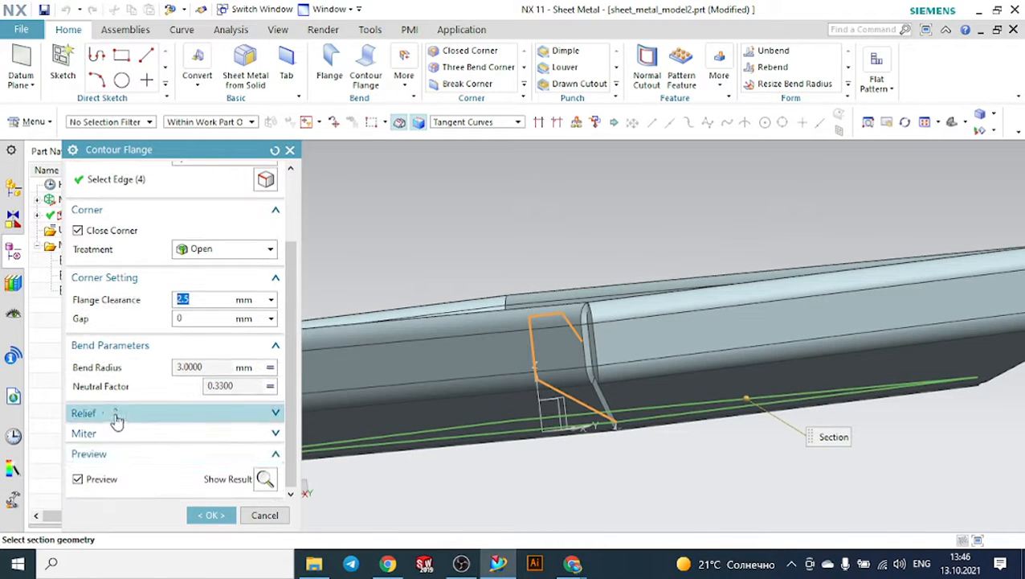
left_click(114, 418)
scroll(133, 408, "down", 1)
scroll(143, 402, "down", 1)
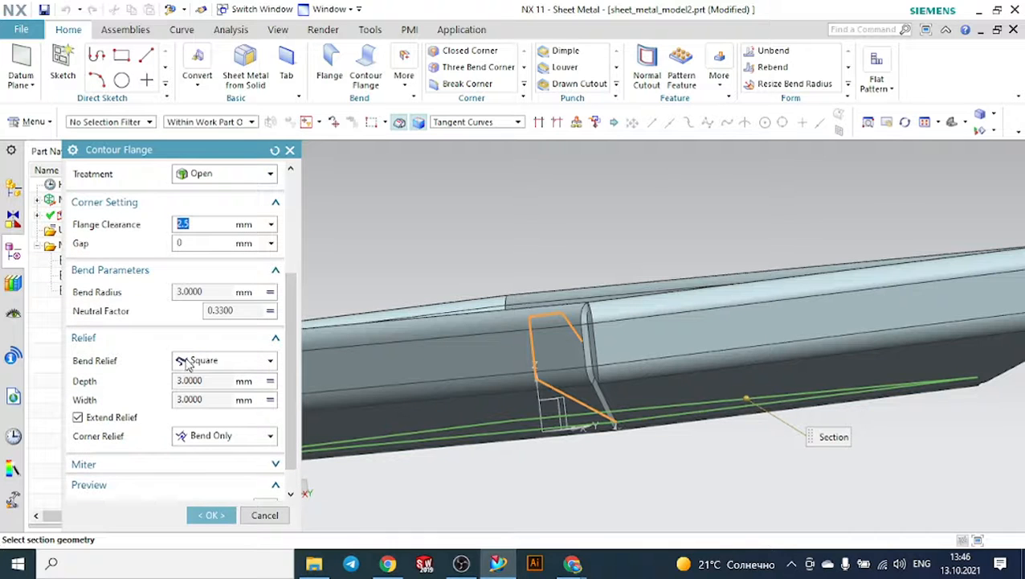
left_click(160, 341)
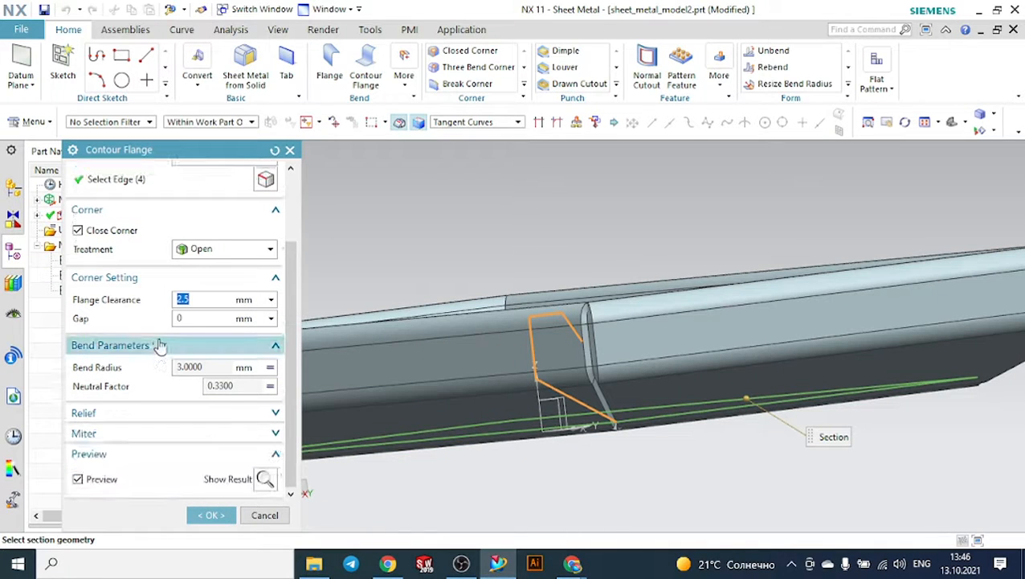
left_click(150, 433)
scroll(152, 427, "down", 2)
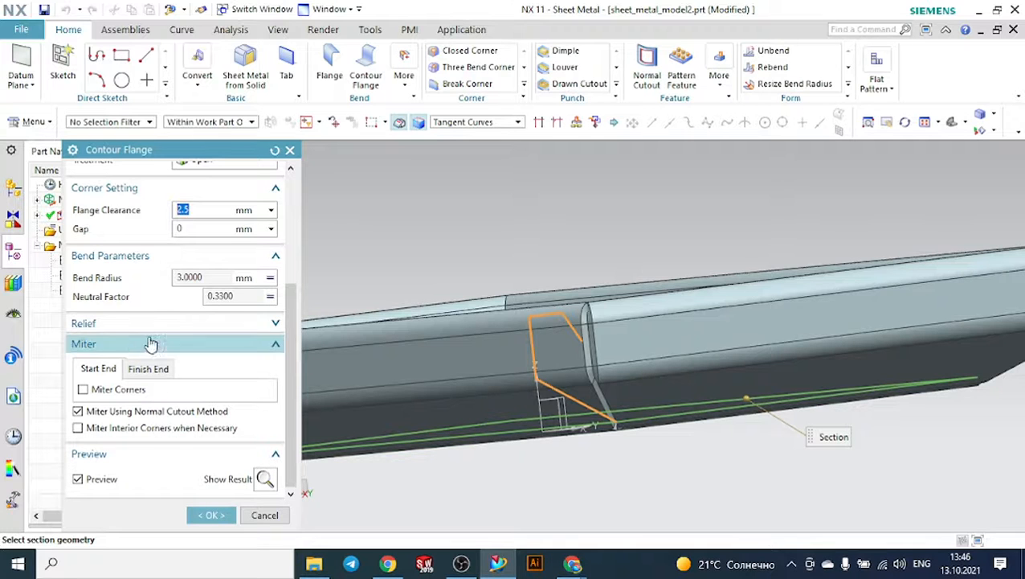
left_click(291, 152)
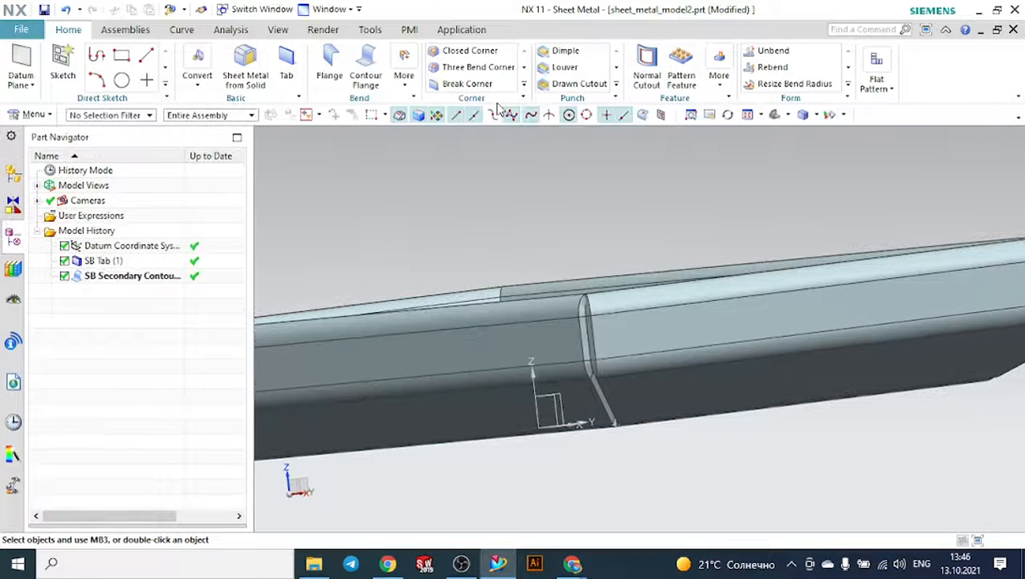
- Start a Closed Corner of type Close and Relief and select the two adjacent base bends at the plate's open corner
left_click(470, 53)
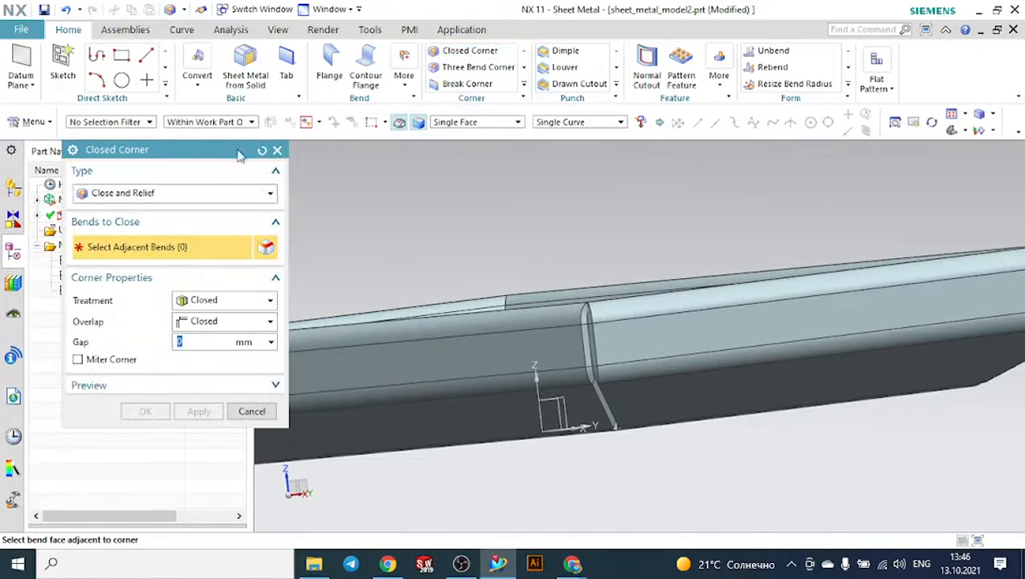
left_click(157, 194)
left_click(148, 212)
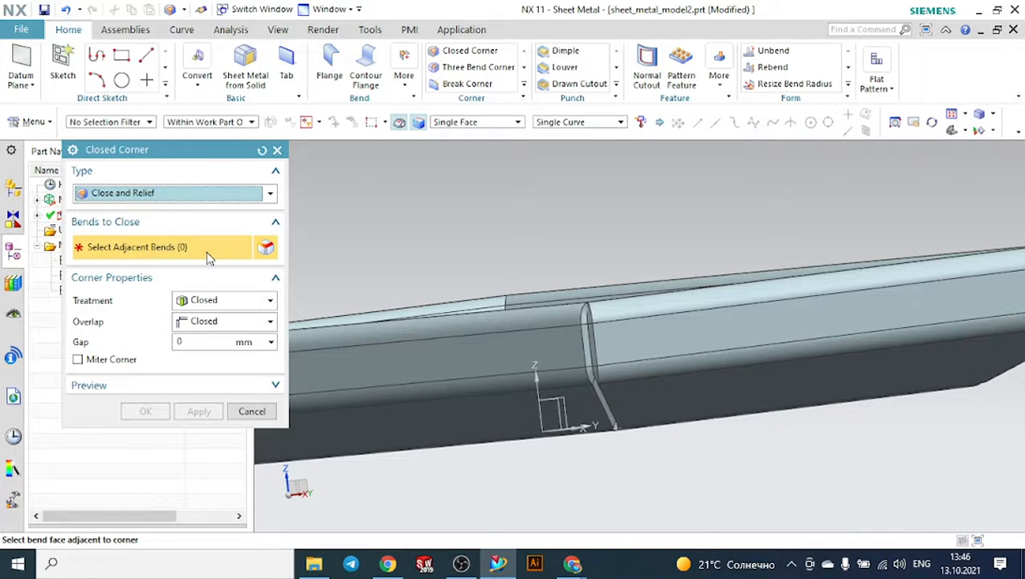
middle_click_drag(651, 465, 657, 452)
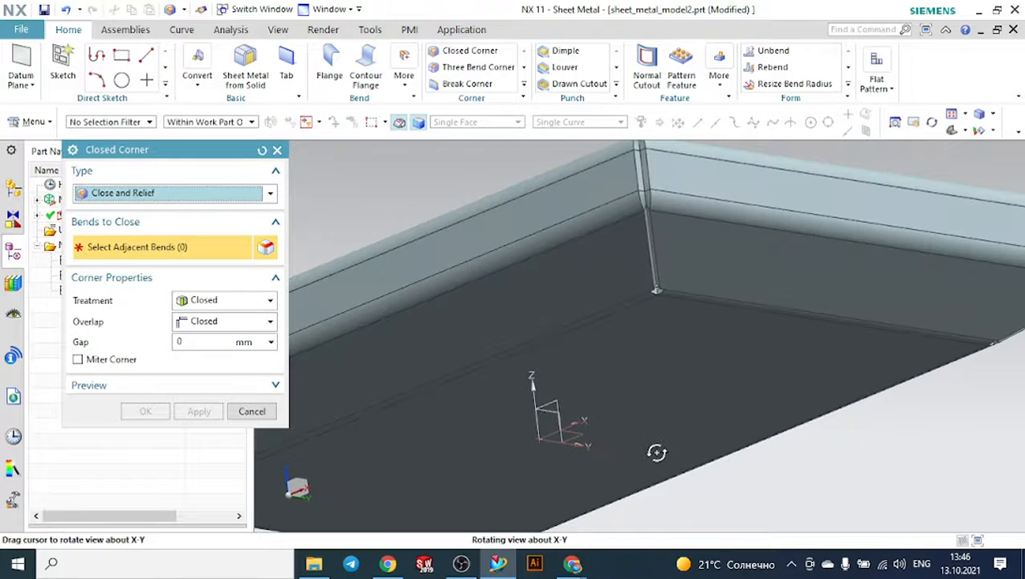
scroll(664, 325, "up", 3)
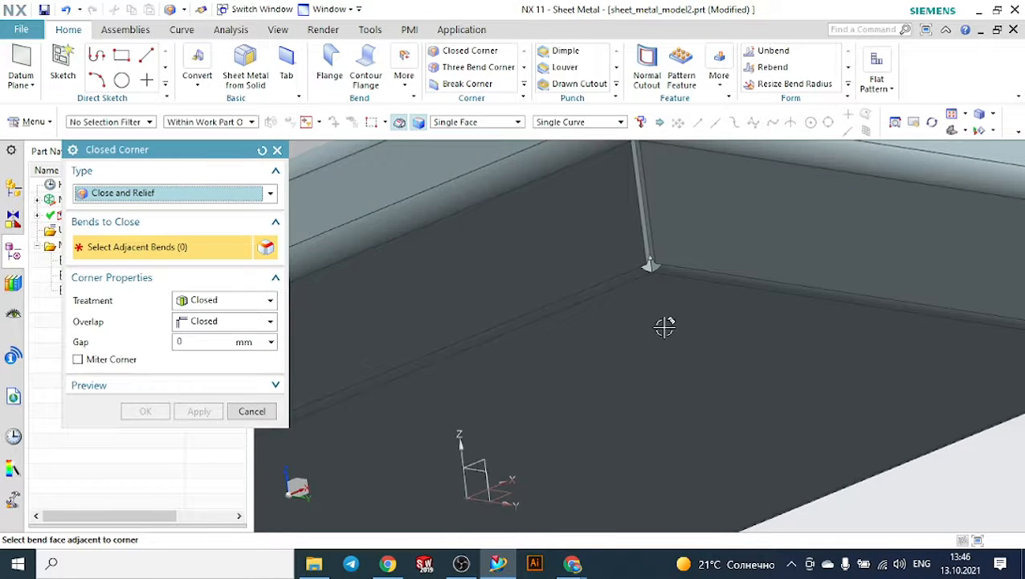
scroll(655, 306, "up", 1)
left_click(620, 261)
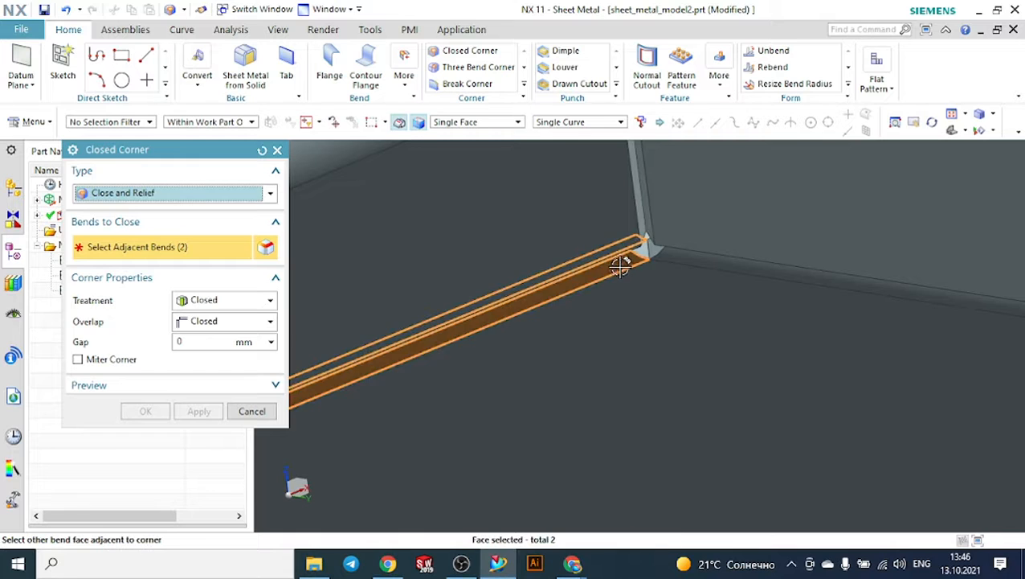
left_click(685, 257)
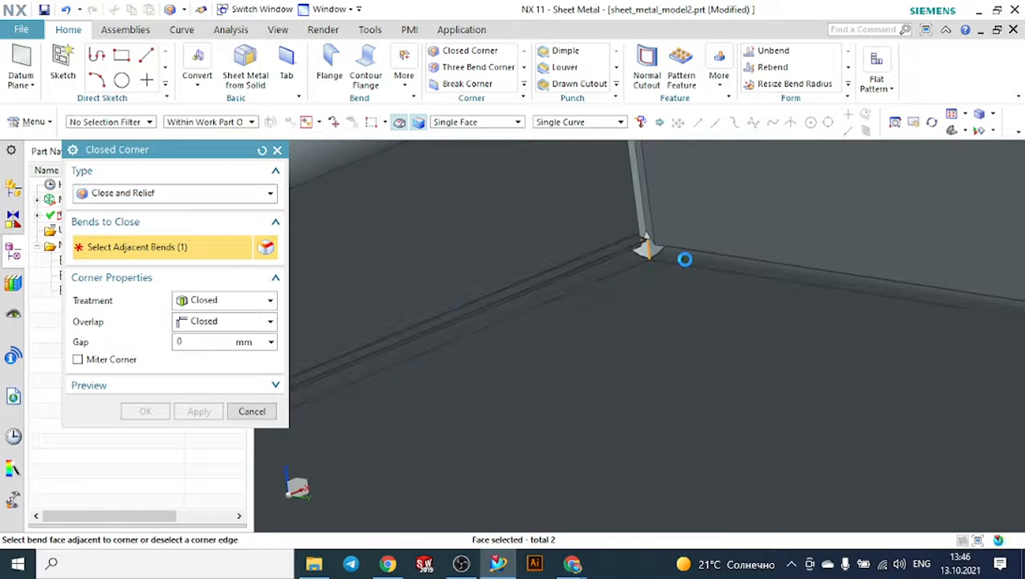
- Try the Open treatment for the closed corner and inspect the preview where the two bends meet
left_click(212, 300)
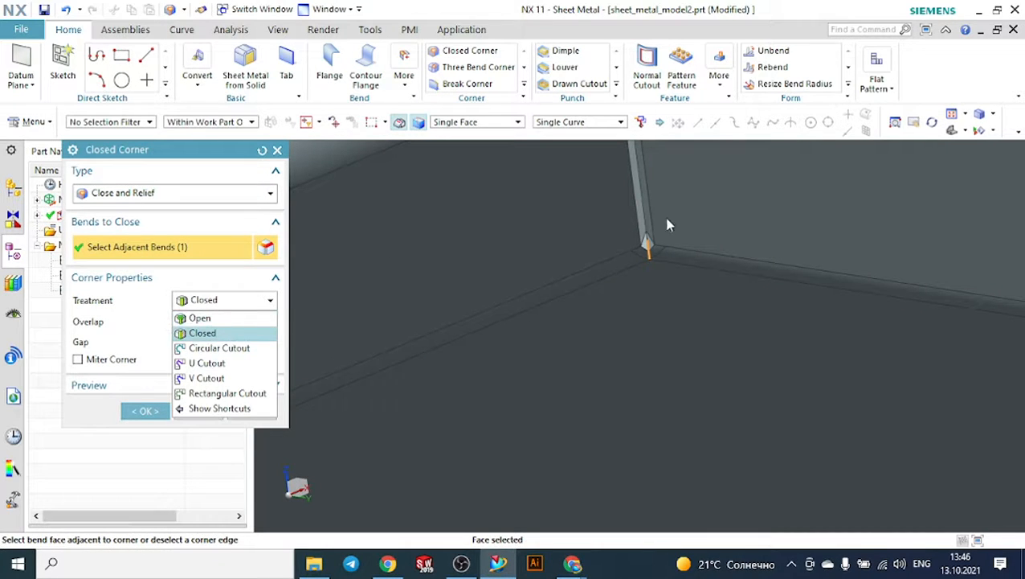
left_click(200, 318)
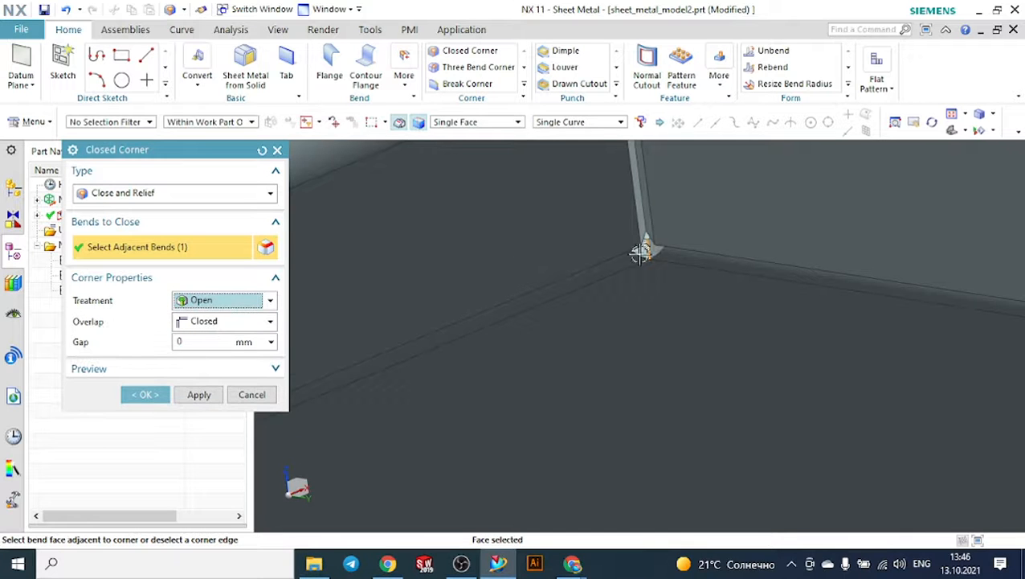
middle_click_drag(697, 306, 705, 341)
scroll(705, 341, "down", 4)
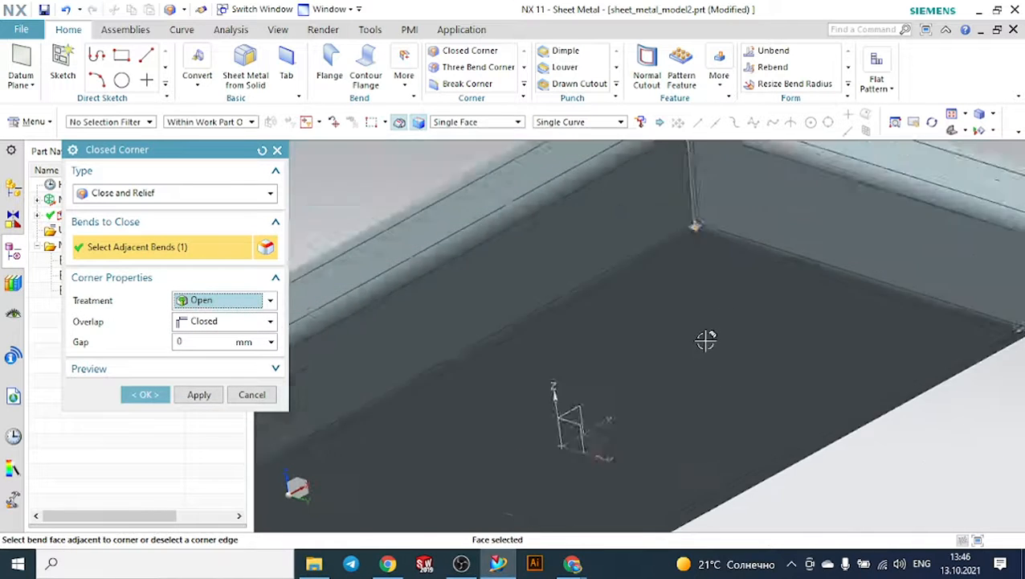
scroll(715, 235, "up", 4)
scroll(696, 281, "up", 8)
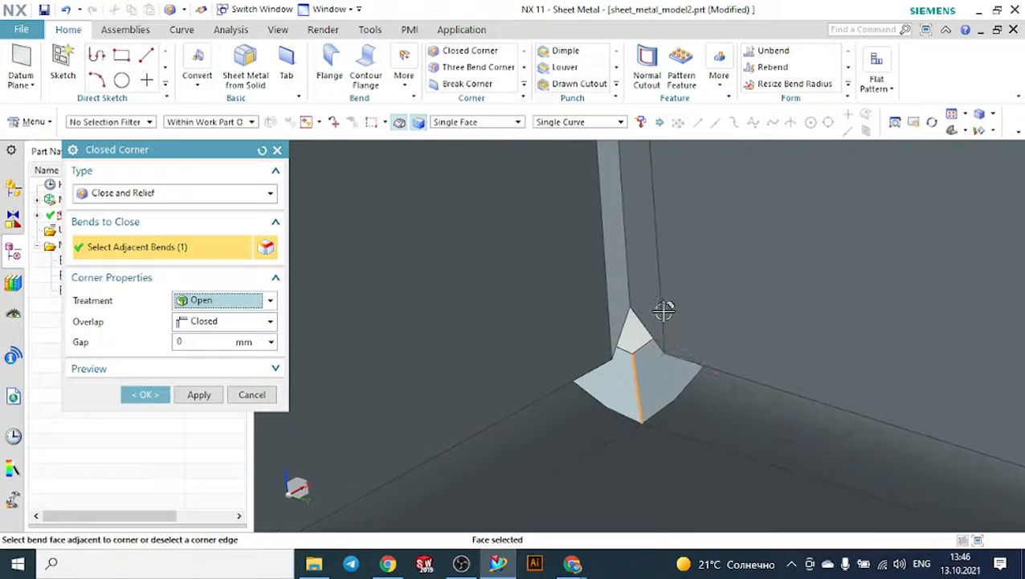
scroll(666, 315, "down", 2)
left_click(646, 380)
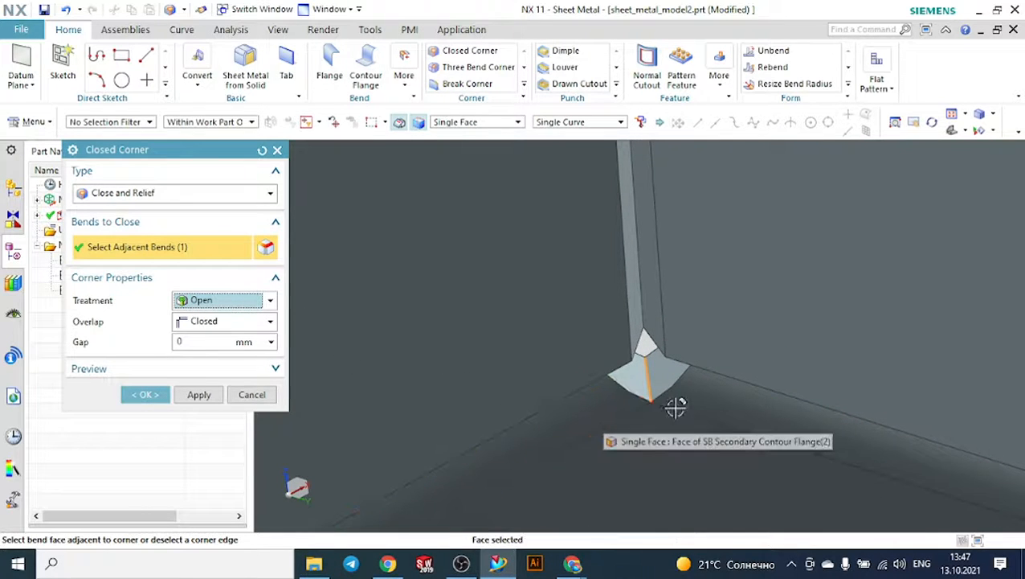
- Try the Closed treatment with the Overlapping overlap option, and return the overlap to Closed
left_click(206, 302)
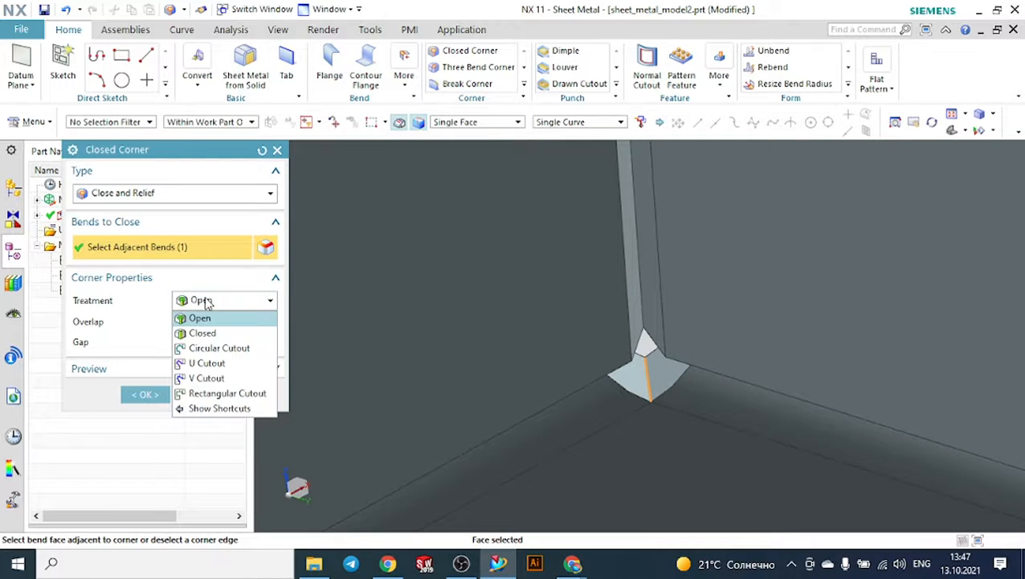
left_click(208, 332)
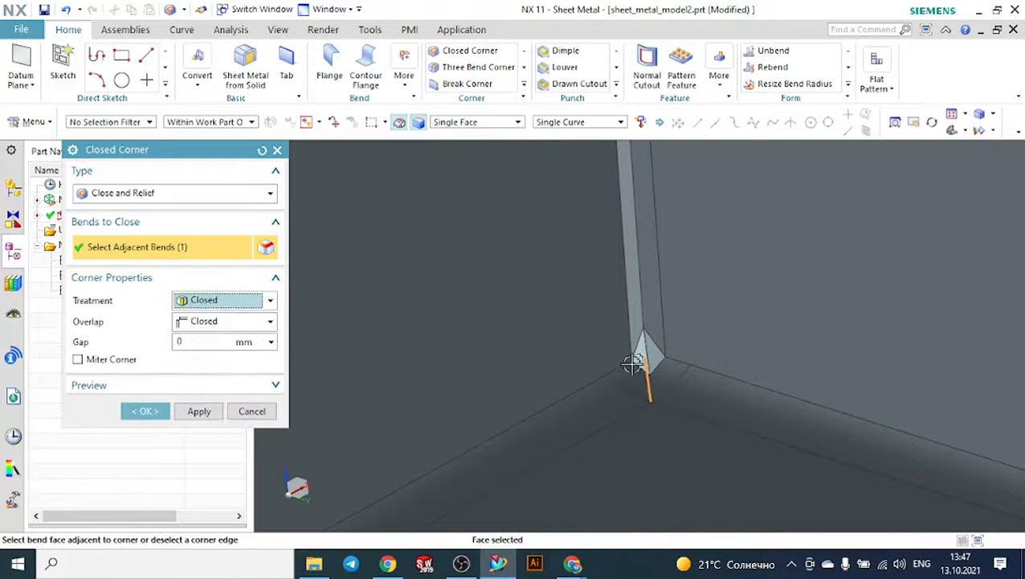
left_click(217, 323)
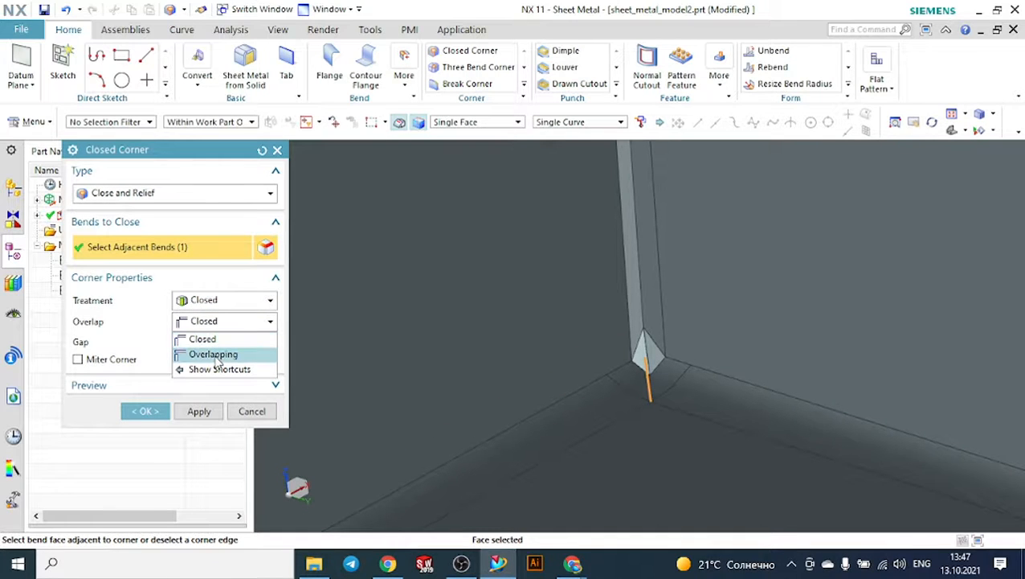
left_click(215, 357)
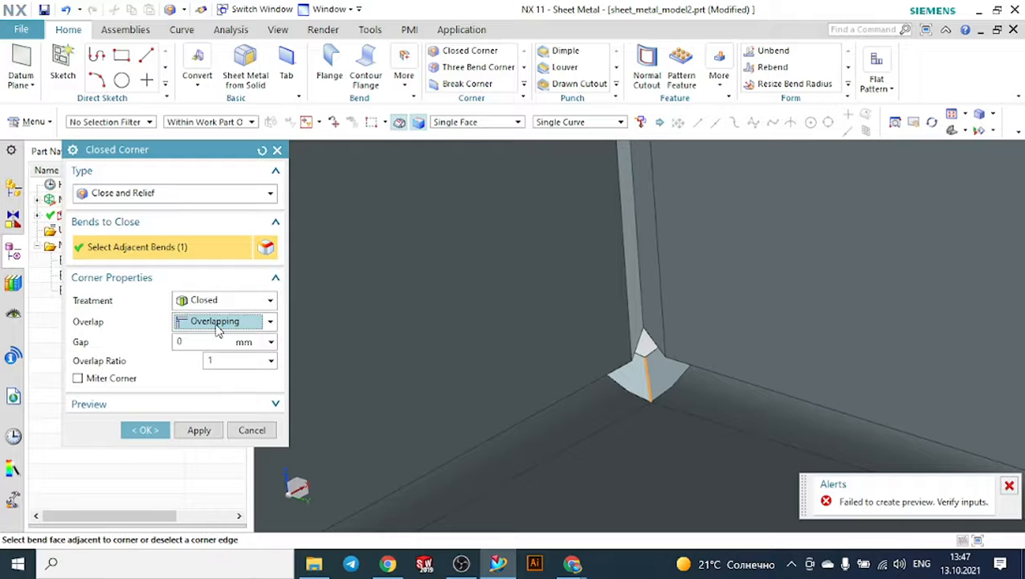
left_click(217, 331)
left_click(201, 338)
- Try the Circular Cutout and U Cutout corner treatments and compare their previews at the selected corner
left_click(209, 302)
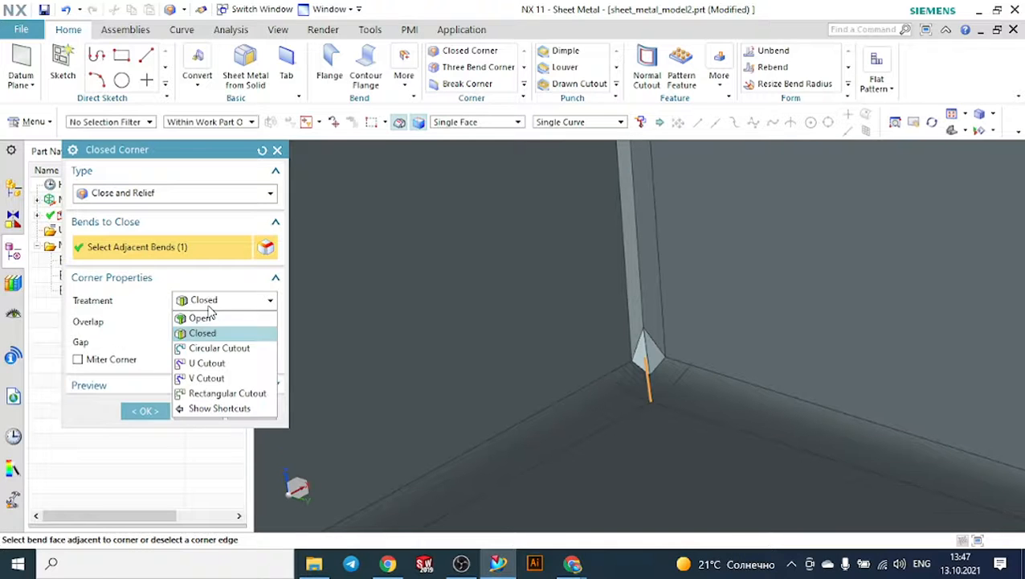
left_click(210, 348)
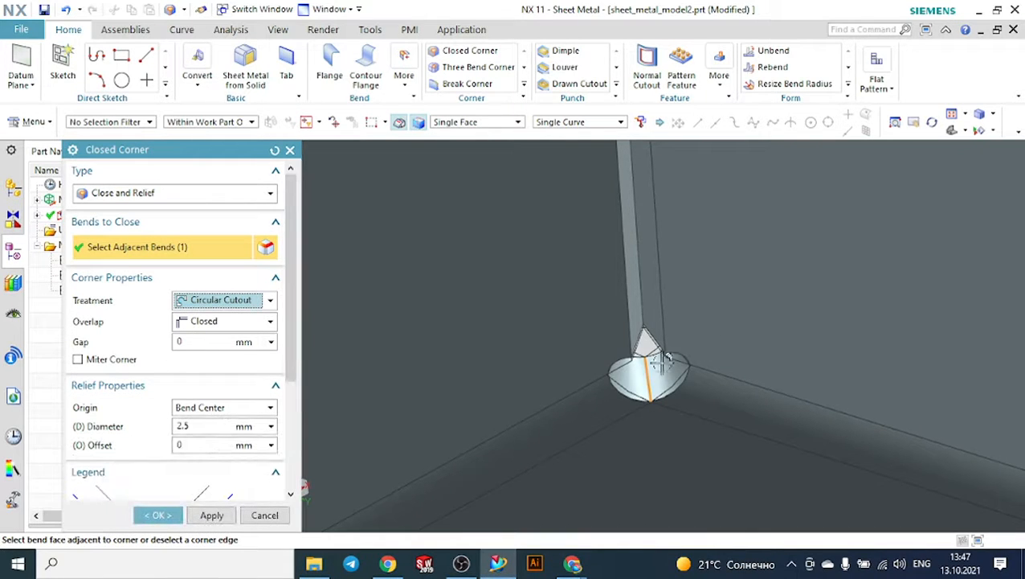
left_click(209, 302)
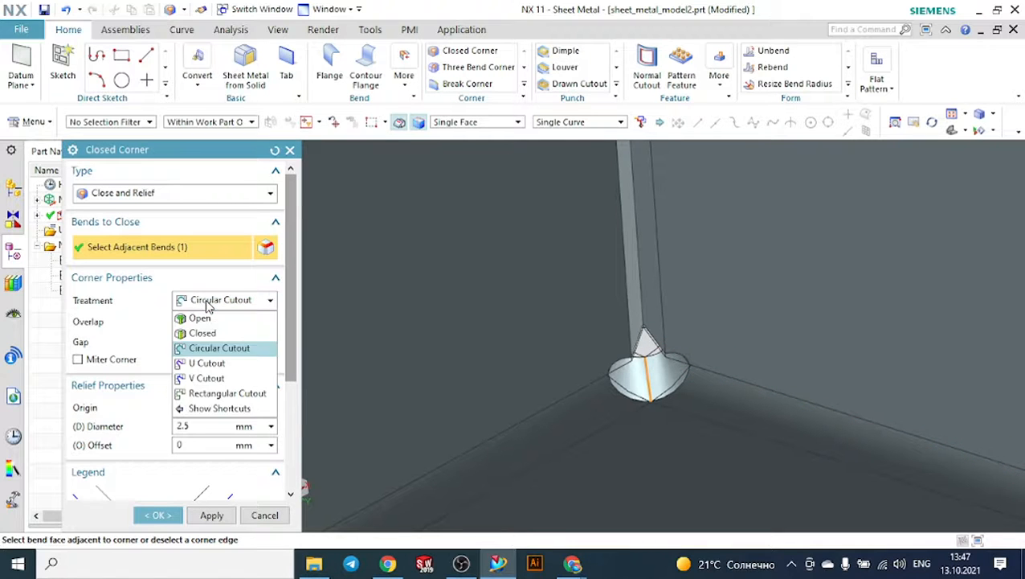
left_click(214, 368)
scroll(747, 288, "down", 4)
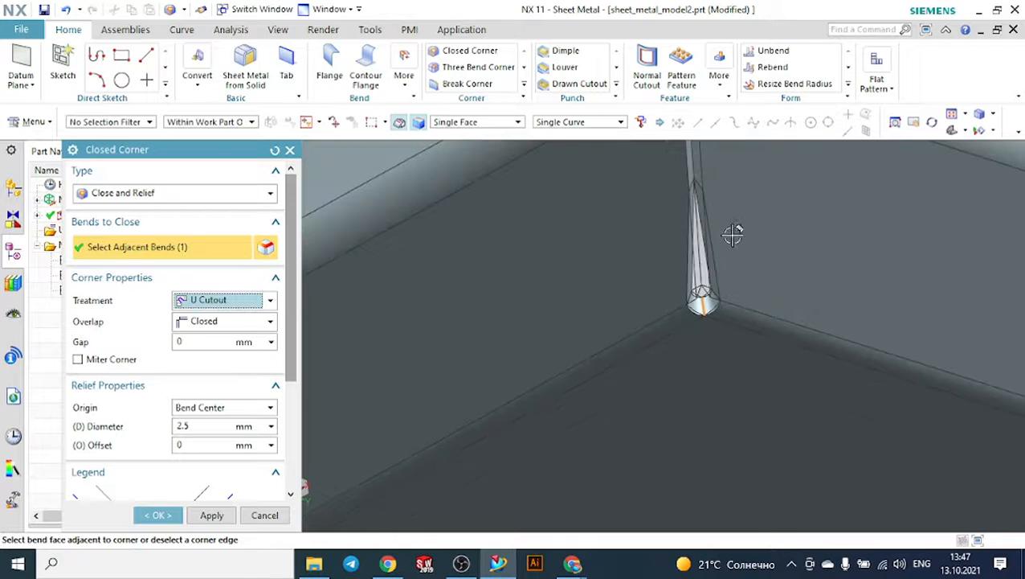
- Try the V Cutout and Rectangular Cutout treatments for the selected corner
left_click(214, 301)
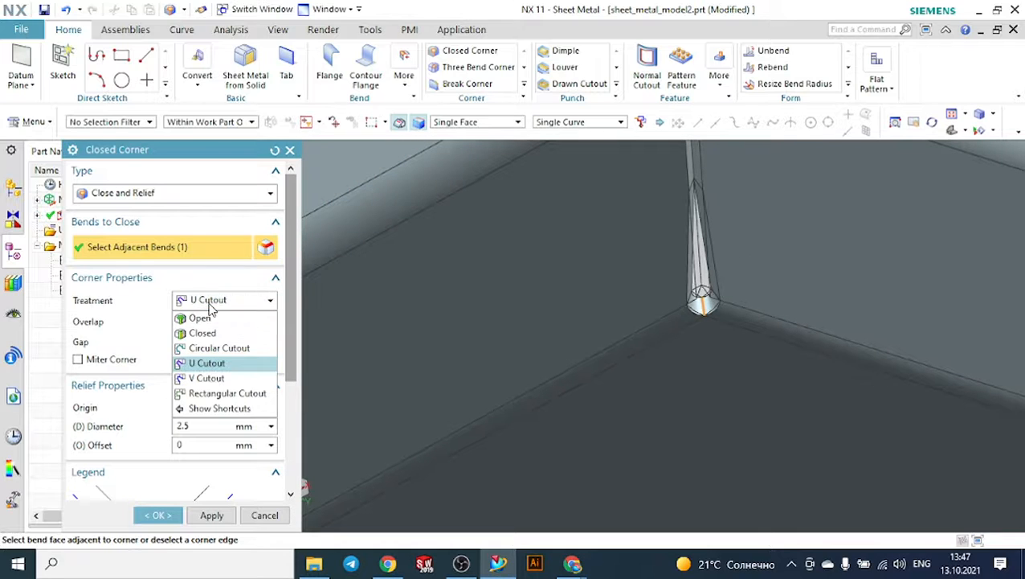
left_click(209, 374)
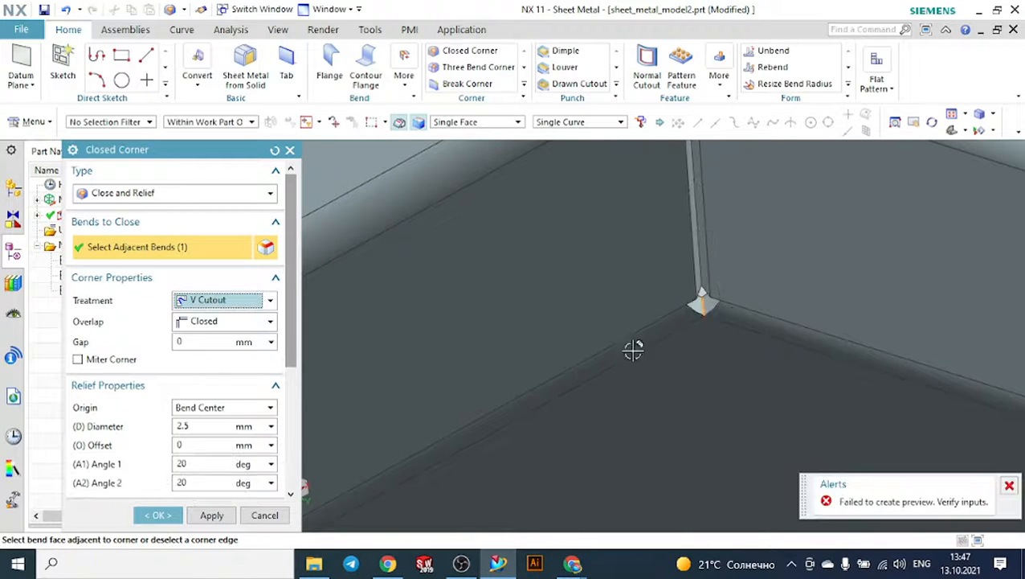
scroll(731, 318, "up", 2)
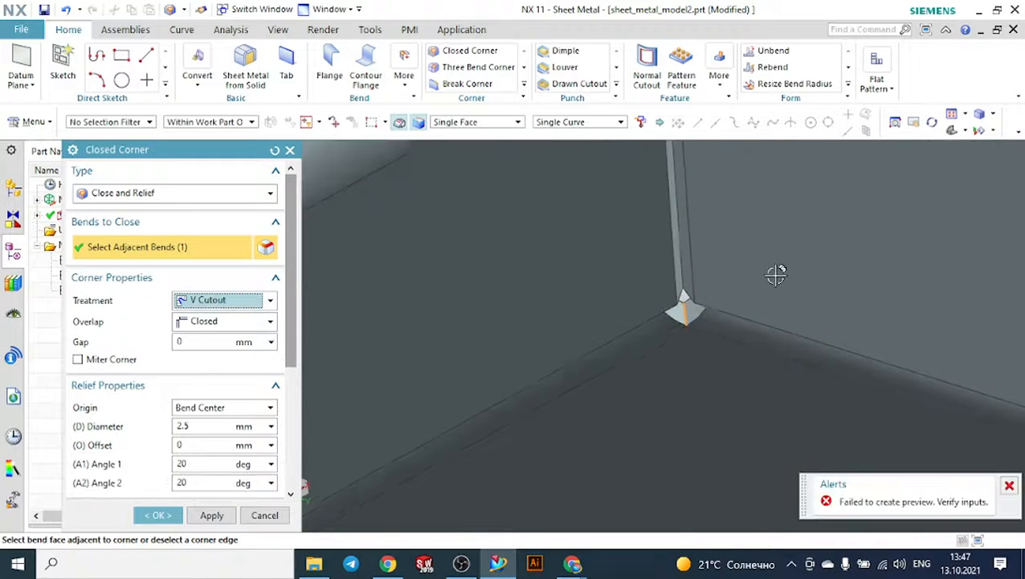
left_click(212, 301)
left_click(219, 393)
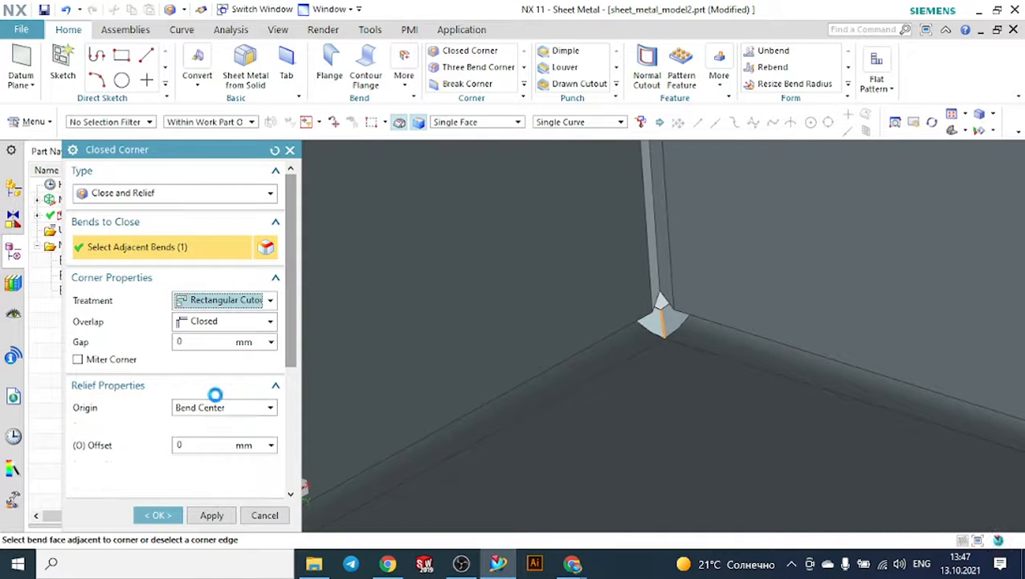
- Set the corner treatment to Closed and create the closed corner, with Closed overlap and a 0 mm gap
left_click(218, 301)
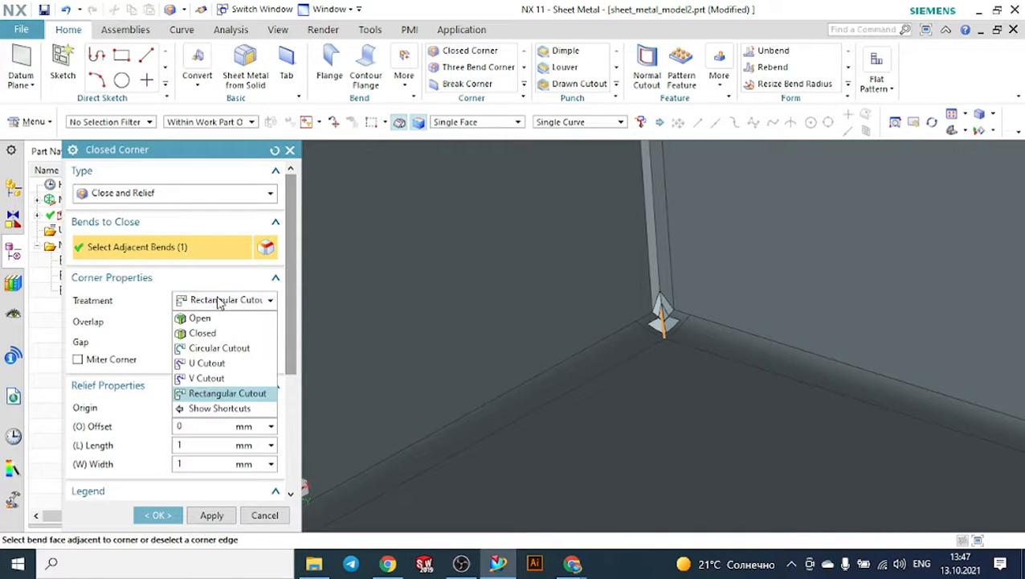
left_click(211, 332)
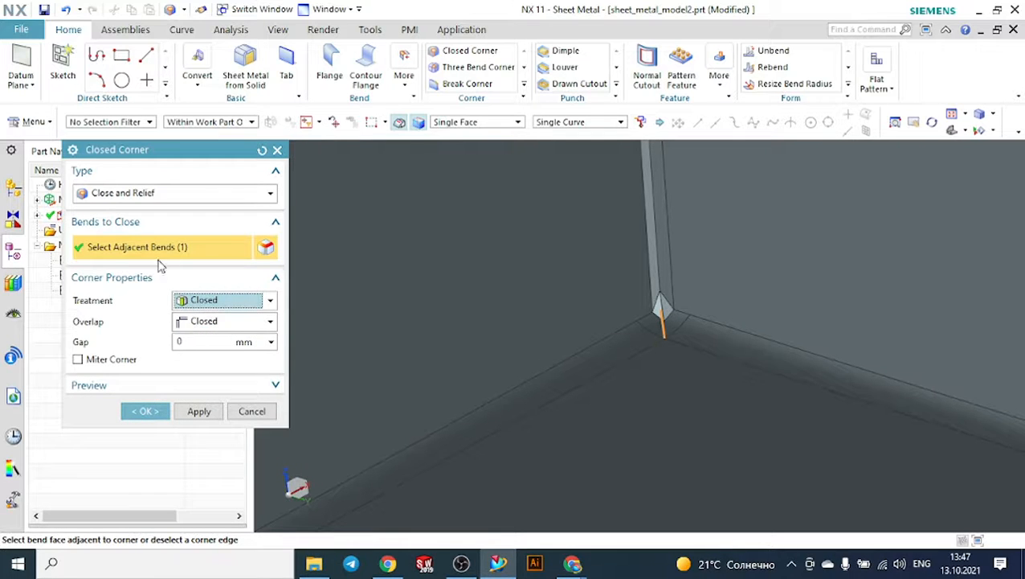
left_click(145, 410)
scroll(504, 341, "up", 2)
scroll(660, 314, "down", 2)
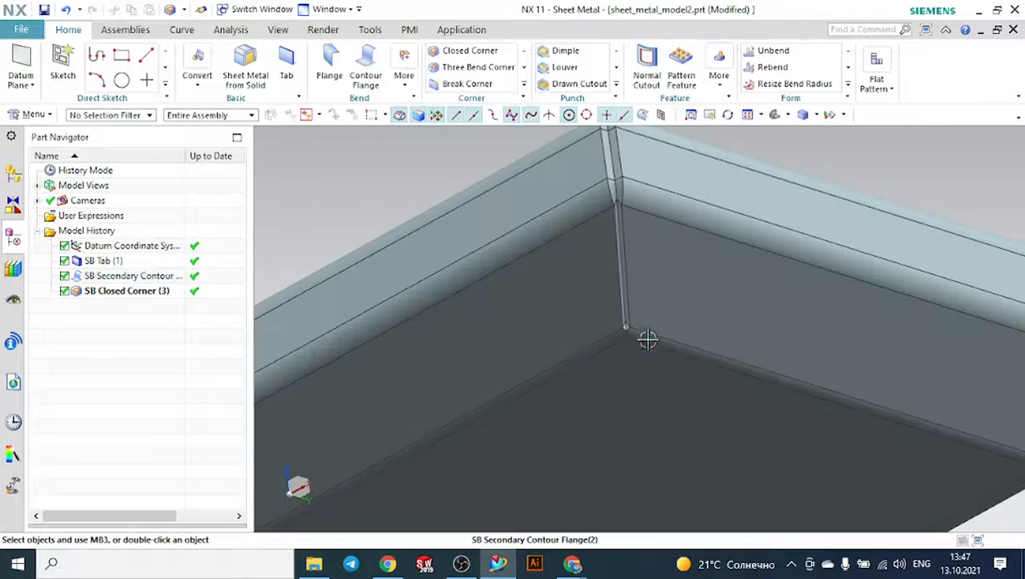
scroll(613, 380, "down", 5)
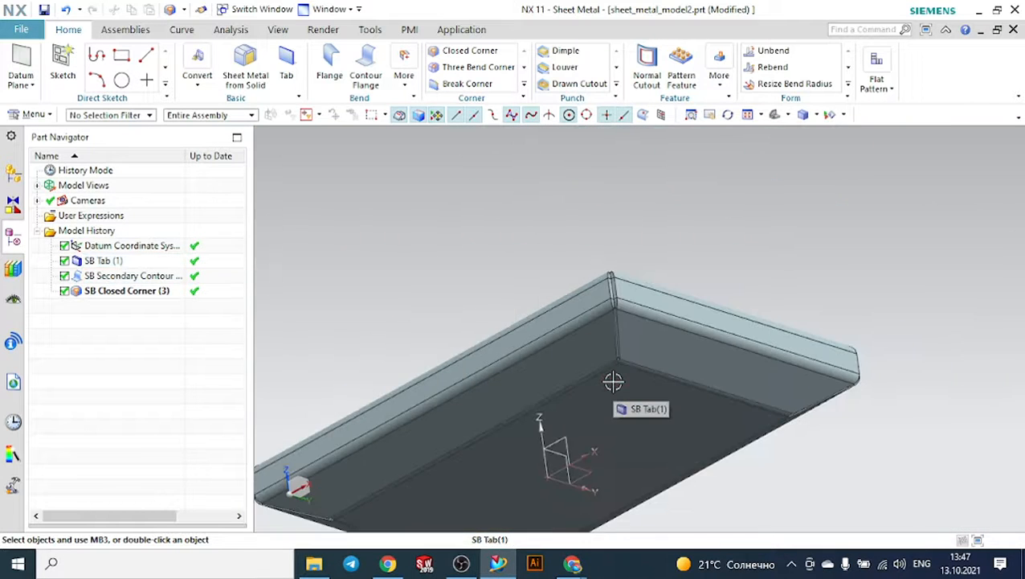
middle_click_drag(777, 430, 600, 412)
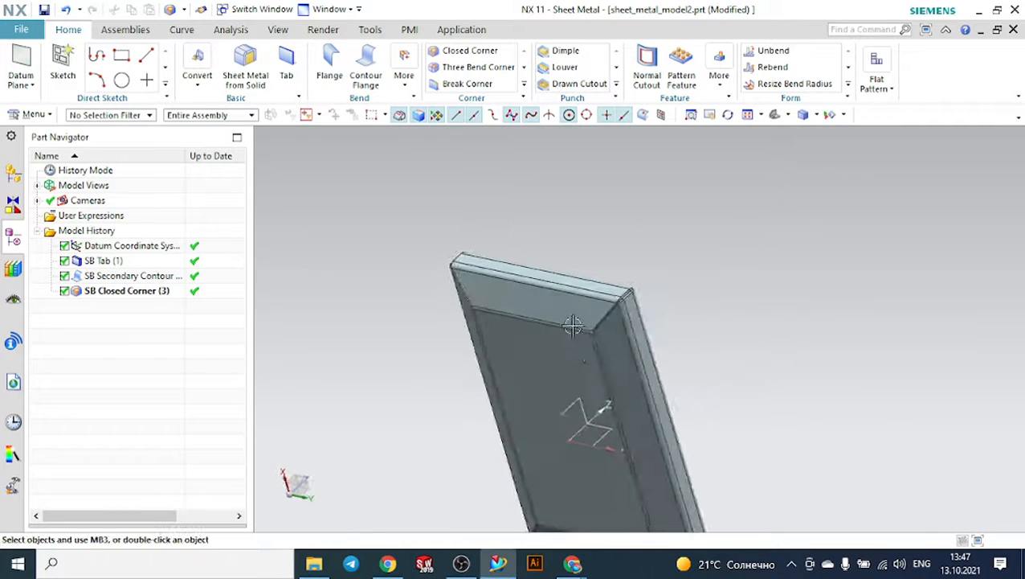
scroll(611, 321, "up", 4)
scroll(630, 371, "down", 4)
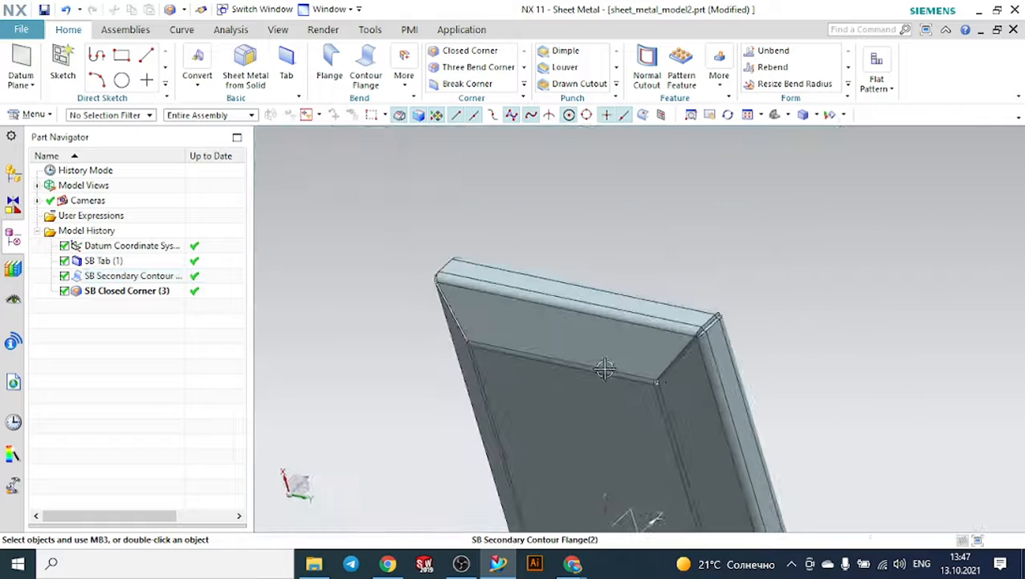
- Close a second corner of the contour flange by picking its two adjacent bends, with Closed treatment, Closed overlap and 0 mm gap
middle_click_drag(426, 345, 474, 348)
scroll(562, 330, "up", 6)
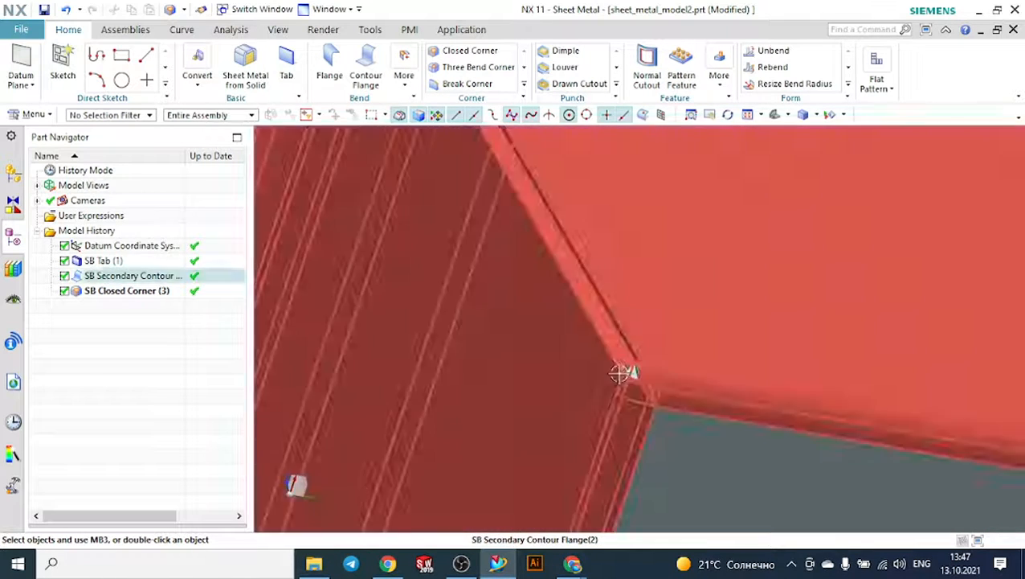
scroll(699, 390, "down", 4)
scroll(699, 391, "down", 4)
middle_click_drag(846, 403, 796, 432)
scroll(708, 451, "up", 4)
scroll(708, 451, "up", 4)
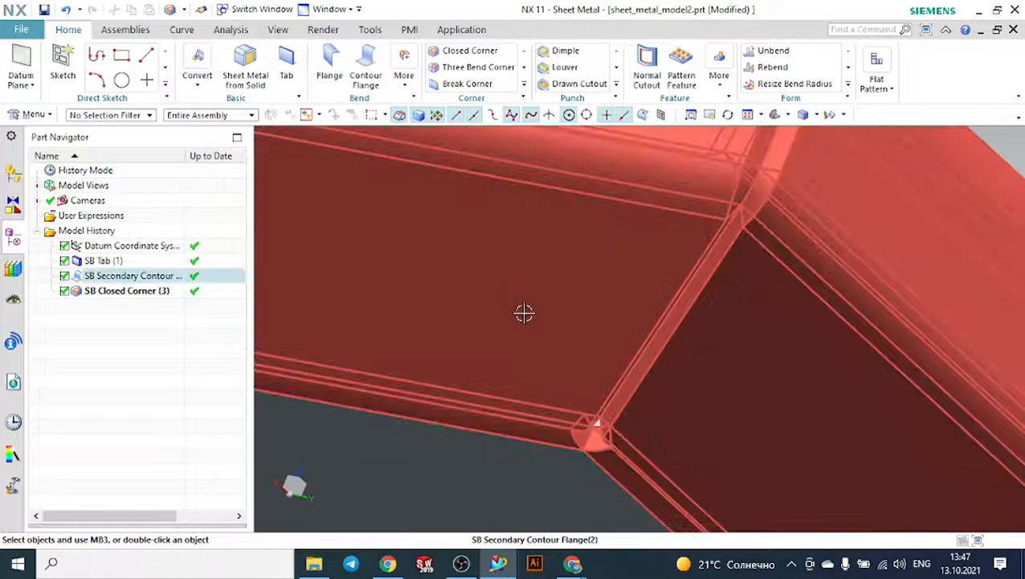
middle_click_drag(524, 311, 556, 283)
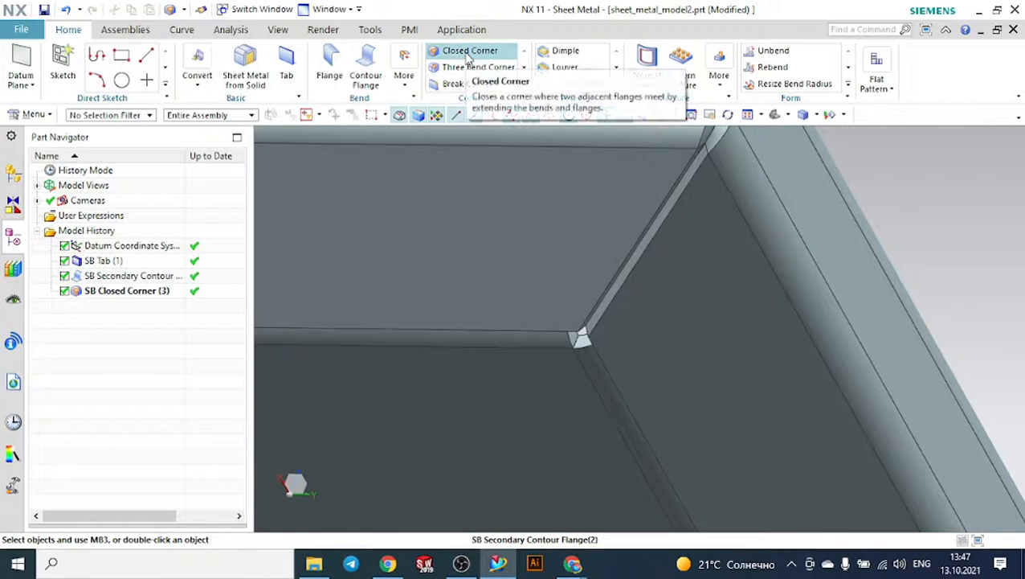
left_click(468, 53)
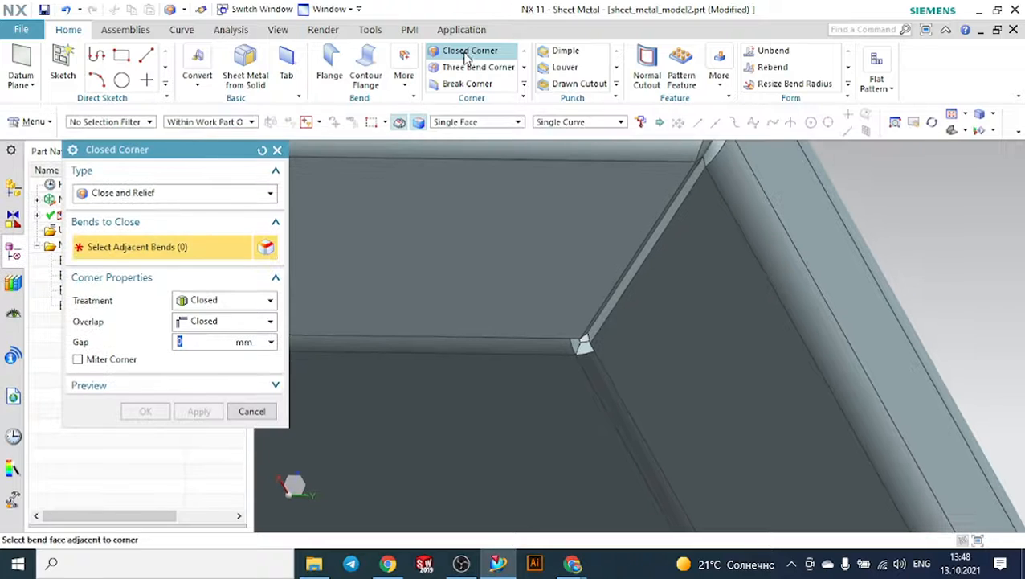
left_click(534, 344)
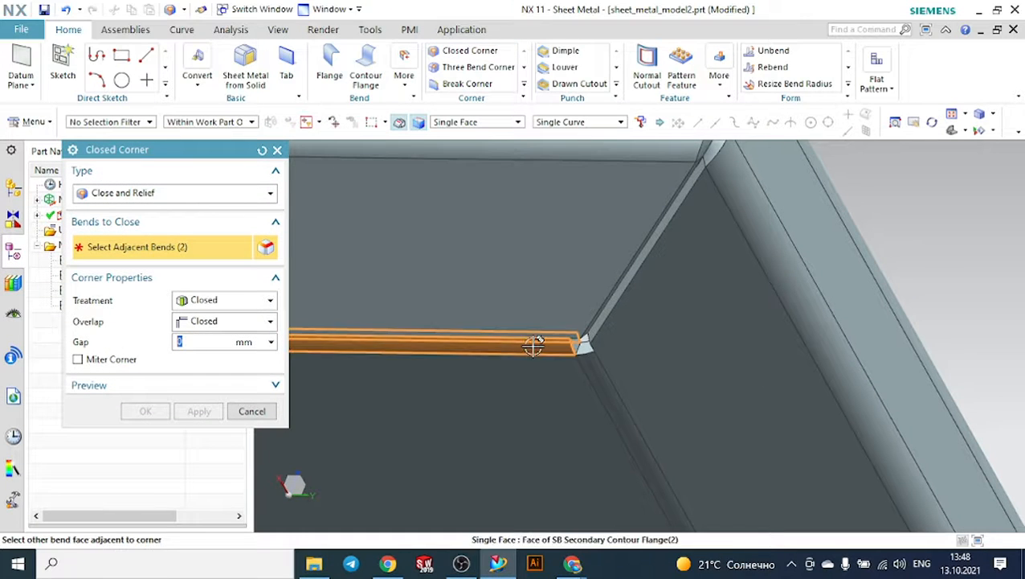
left_click(596, 388)
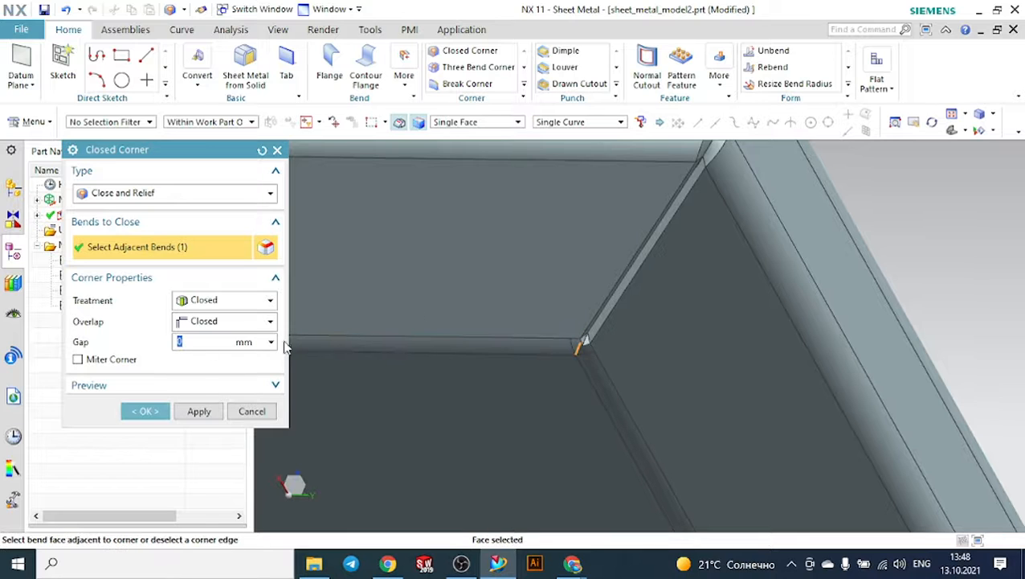
left_click(145, 411)
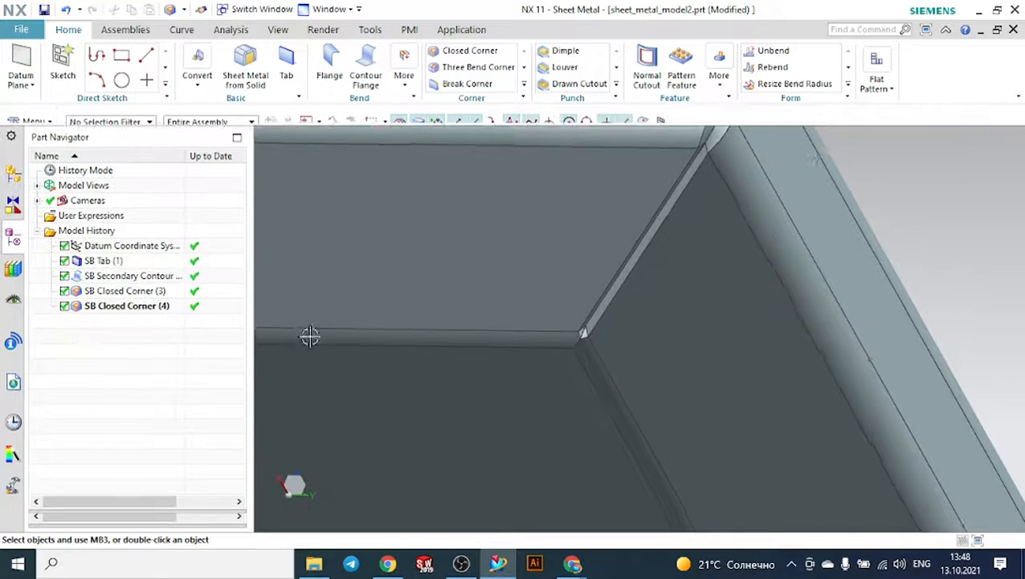
- Close the third open flange corner between its two adjacent bends, using Closed treatment, Closed overlap and 0 mm gap
scroll(338, 329, "down", 5)
middle_click_drag(543, 327, 470, 282)
scroll(418, 309, "up", 8)
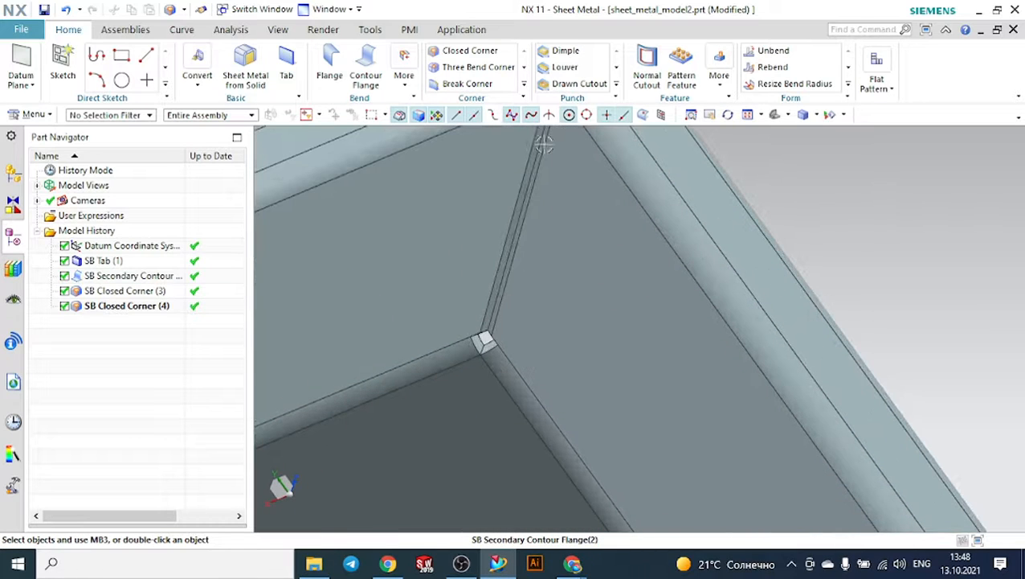
left_click(464, 51)
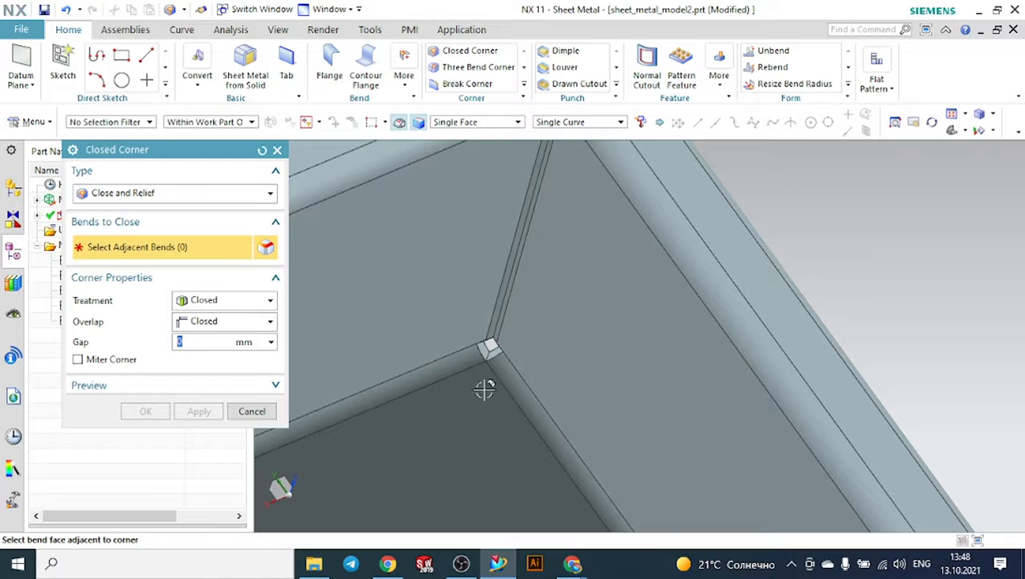
left_click(469, 366)
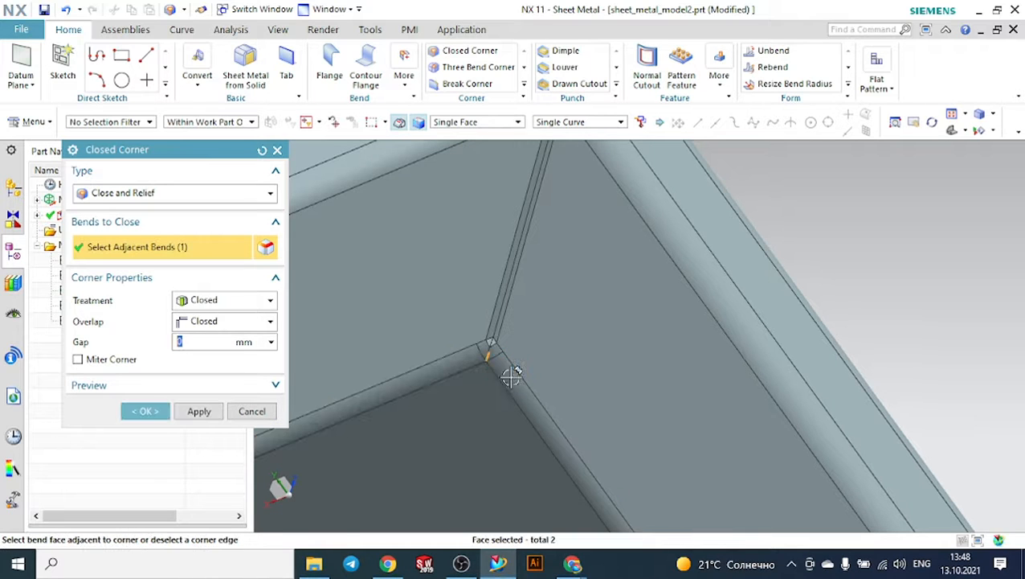
left_click(199, 410)
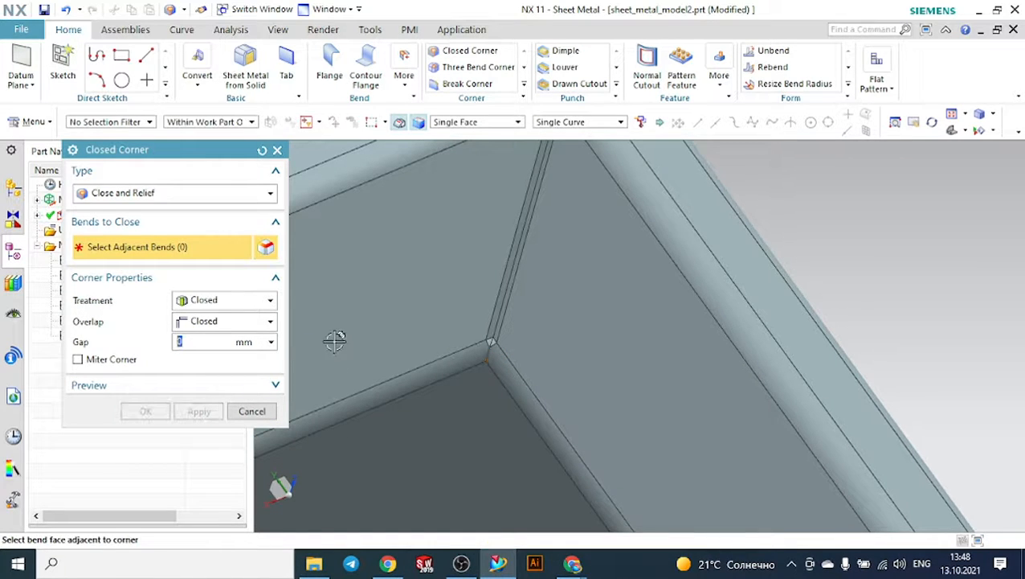
- Close the last open flange corner with Closed treatment, Closed overlap and 0 mm gap, and show the whole part in an isometric view
middle_click_drag(334, 338, 498, 318)
scroll(574, 330, "down", 5)
scroll(613, 434, "up", 10)
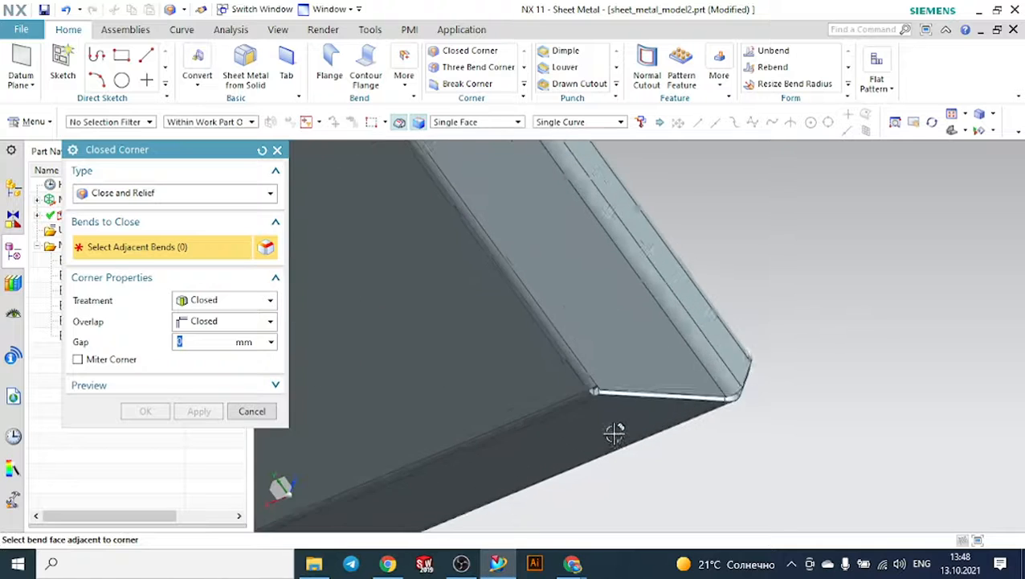
scroll(593, 394, "up", 2)
left_click(530, 371)
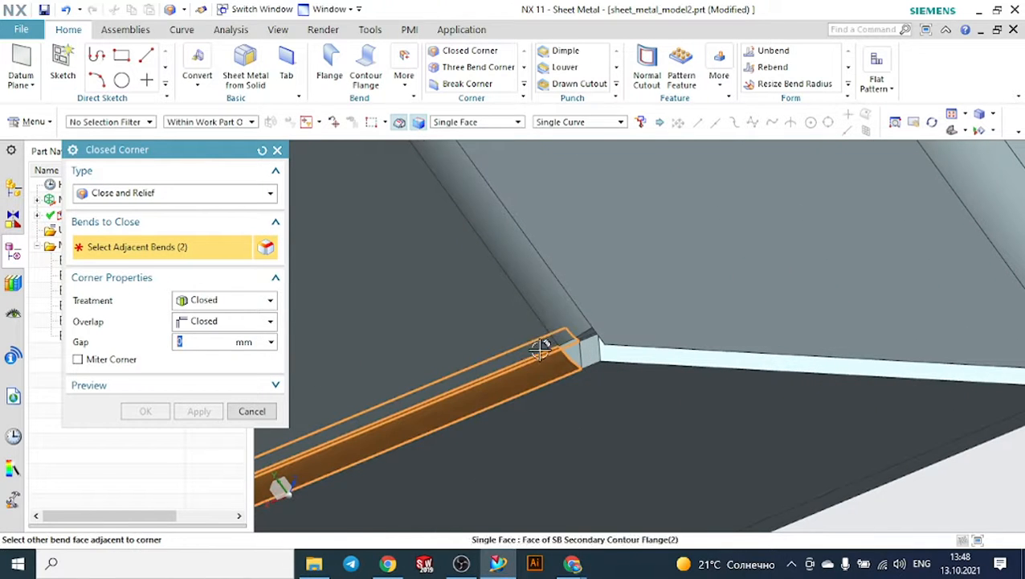
left_click(549, 303)
left_click(159, 411)
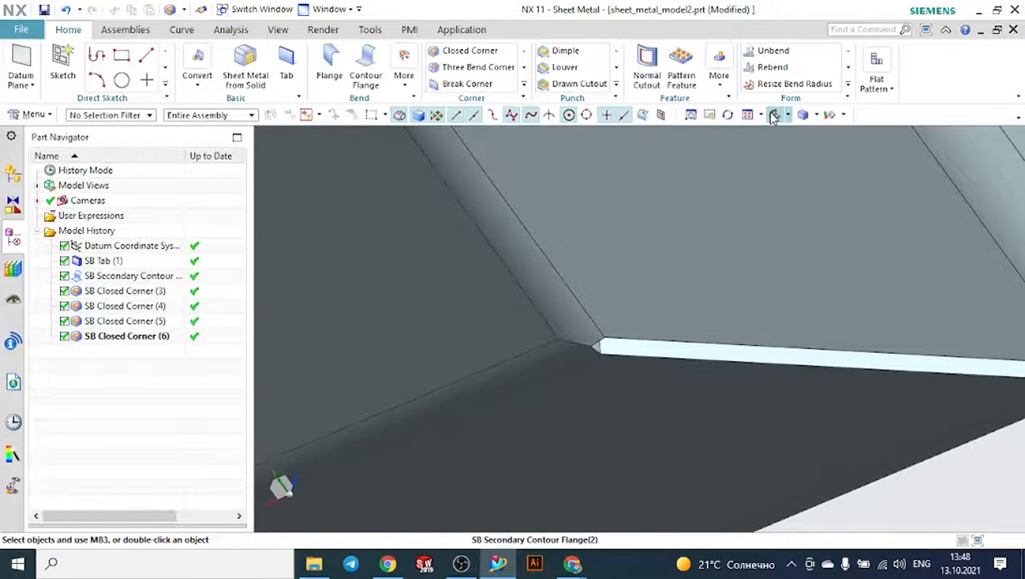
left_click(774, 116)
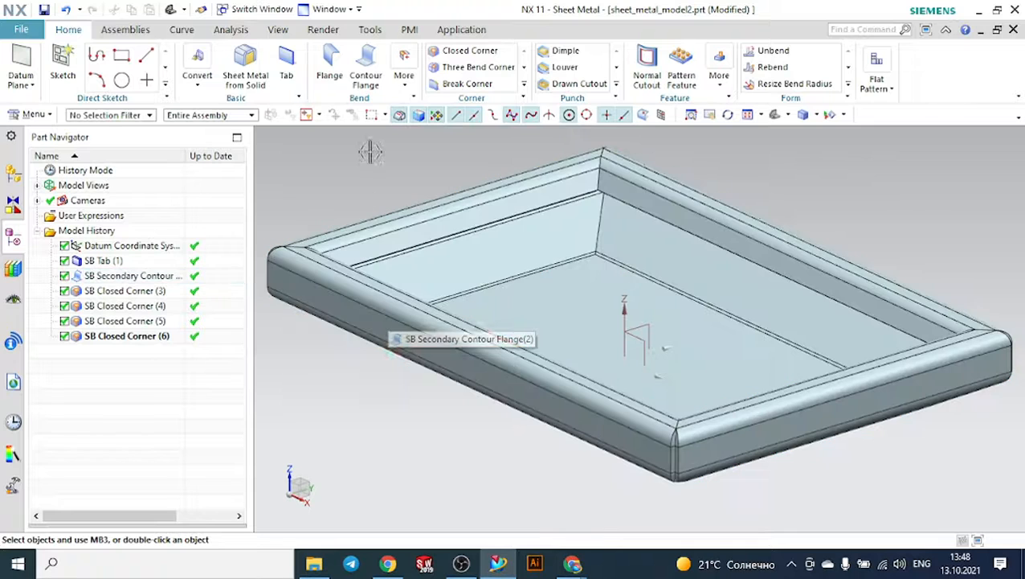
- Examine the width options and corner treatments of a secondary Contour Flange without creating a flange
left_click(367, 64)
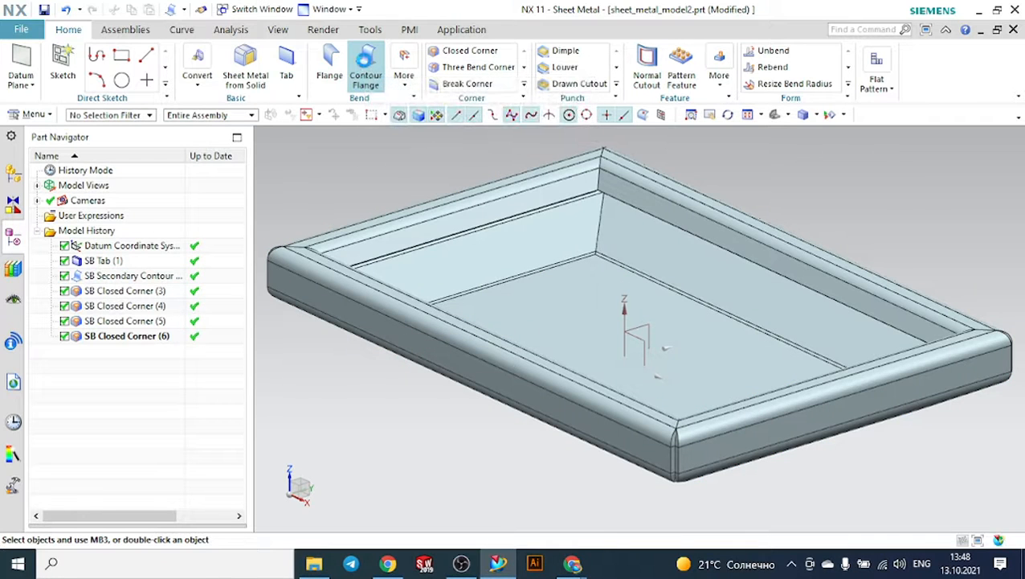
left_click(217, 300)
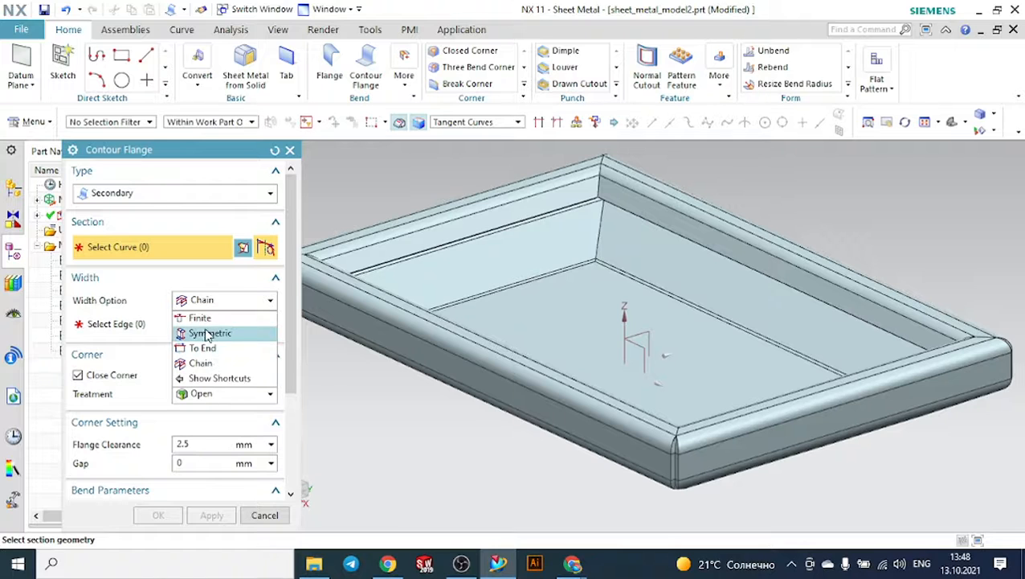
left_click(299, 374)
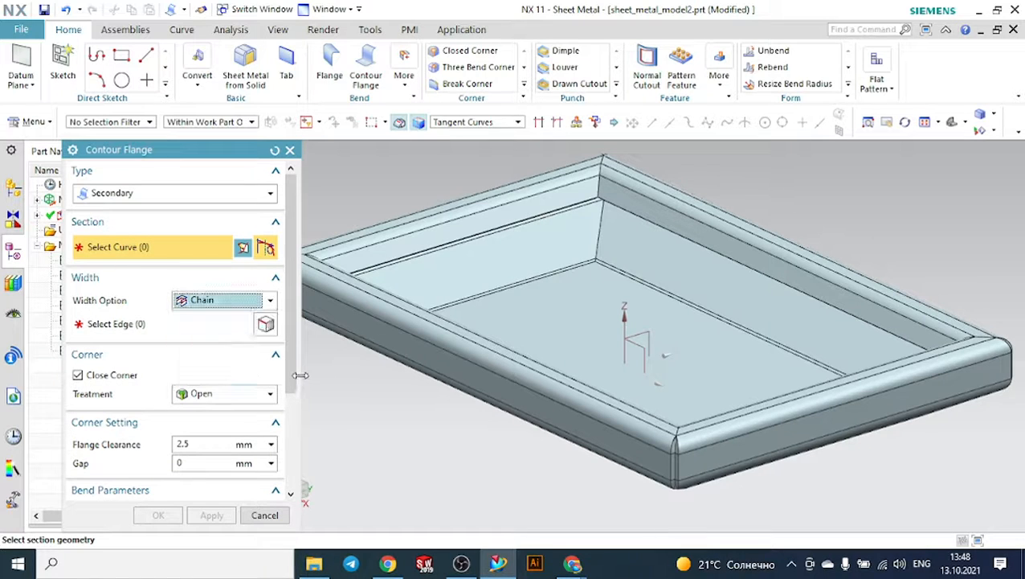
left_click(197, 394)
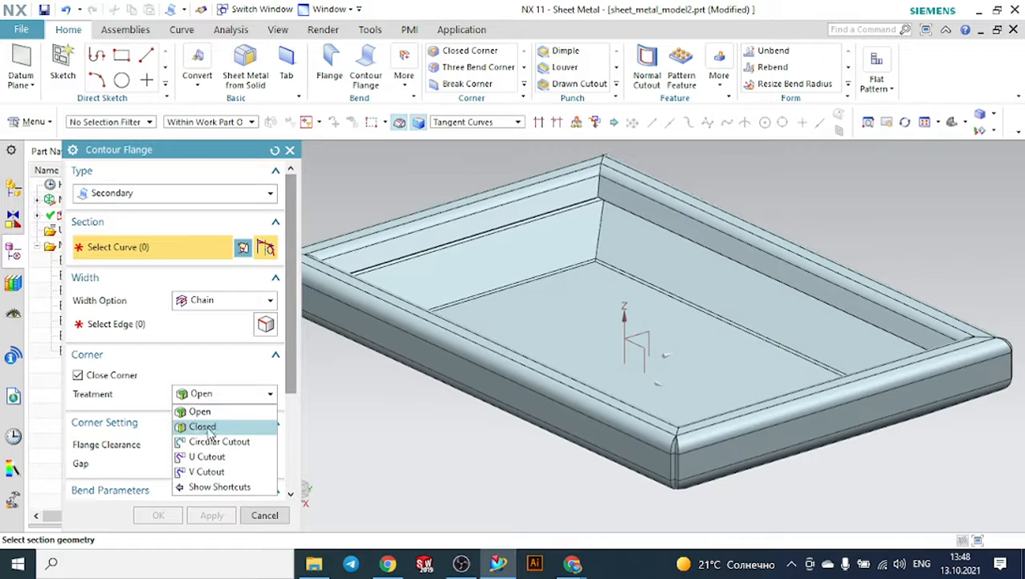
left_click(268, 520)
left_click(279, 521)
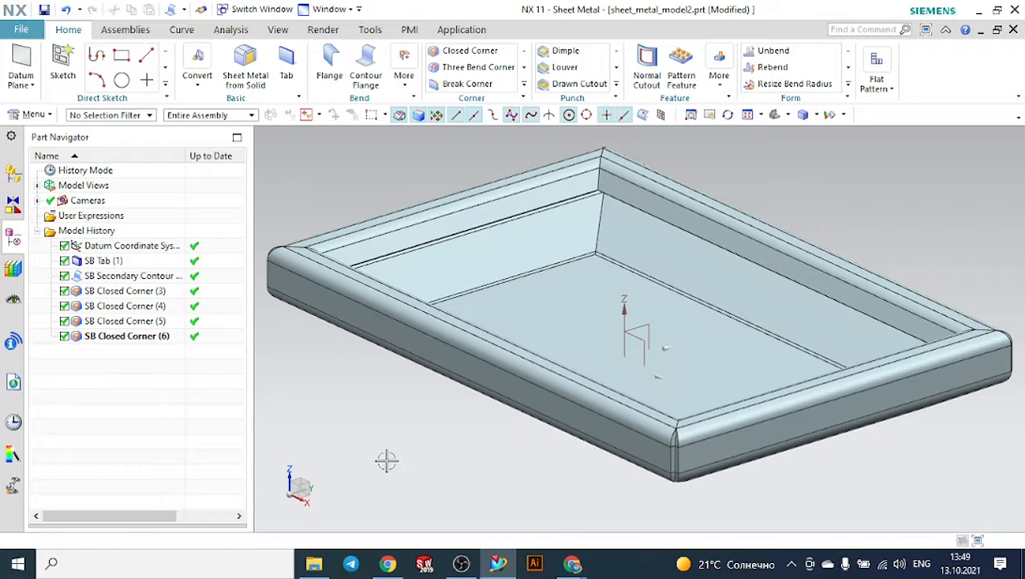
- Create an On Plane sketch on the flat inner face of the base tab
middle_click_drag(386, 460, 422, 468)
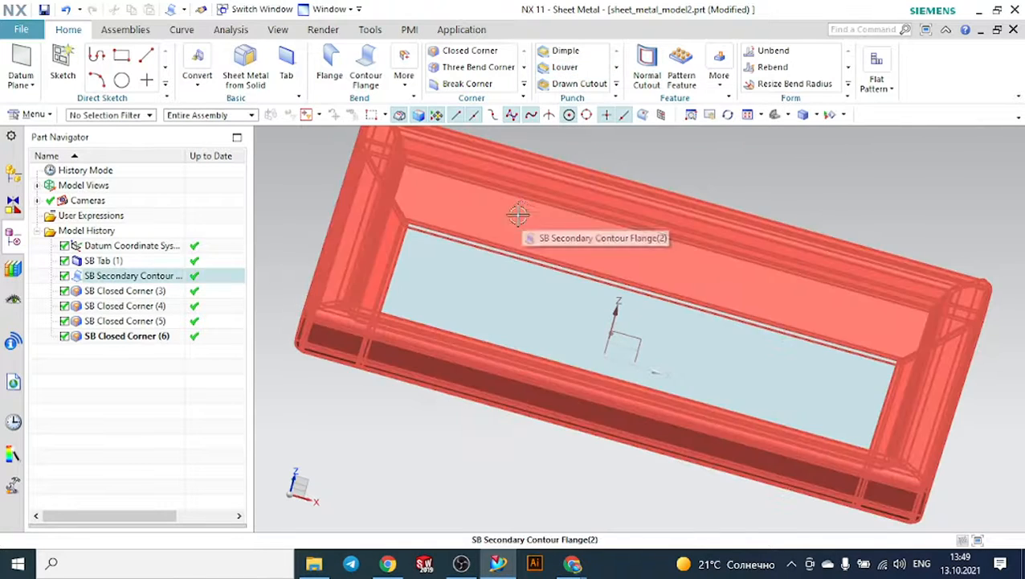
scroll(475, 277, "down", 3)
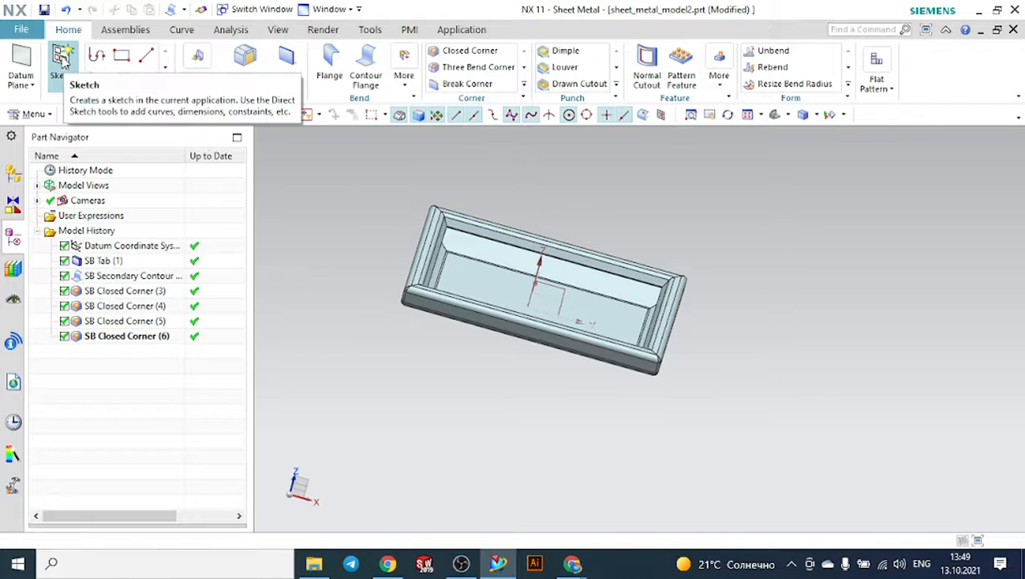
left_click(63, 63)
scroll(520, 295, "up", 3)
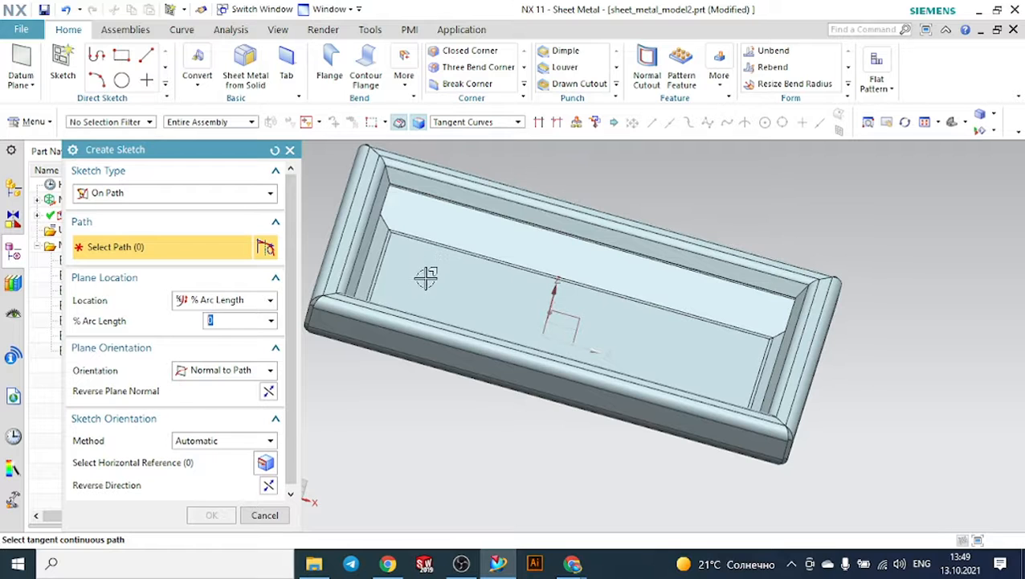
scroll(430, 289, "down", 1)
left_click(161, 194)
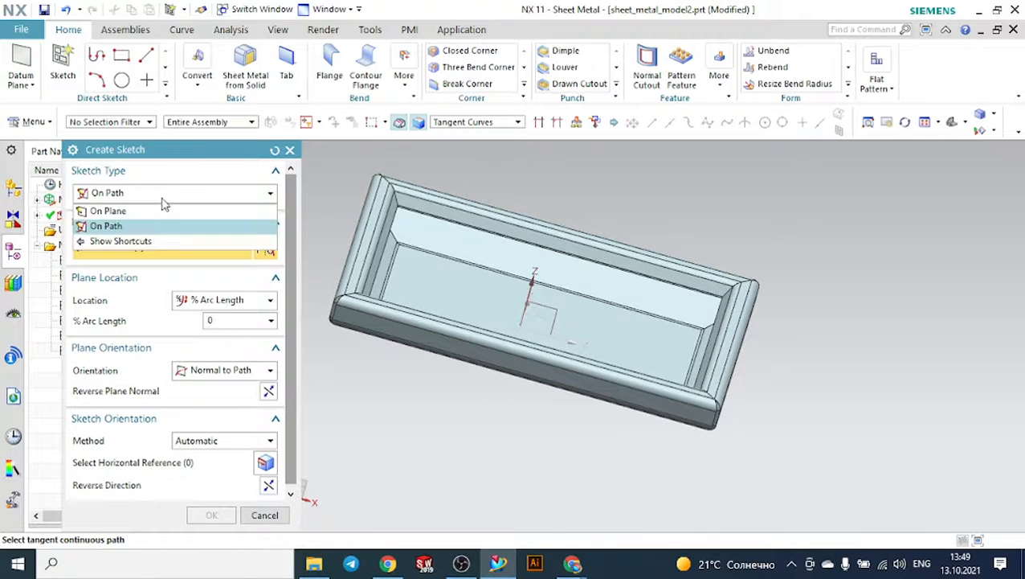
left_click(141, 212)
left_click(430, 271)
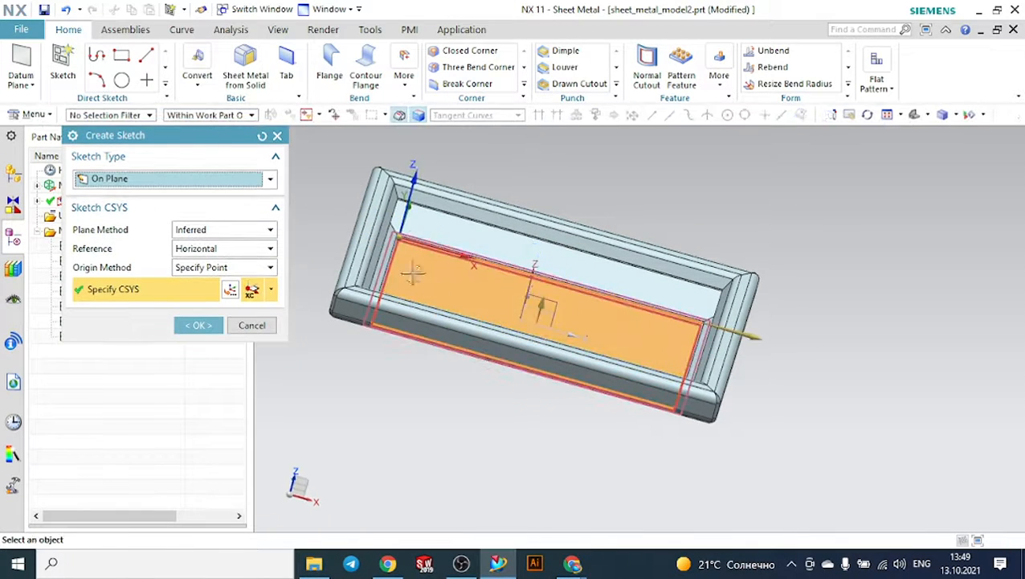
left_click(201, 326)
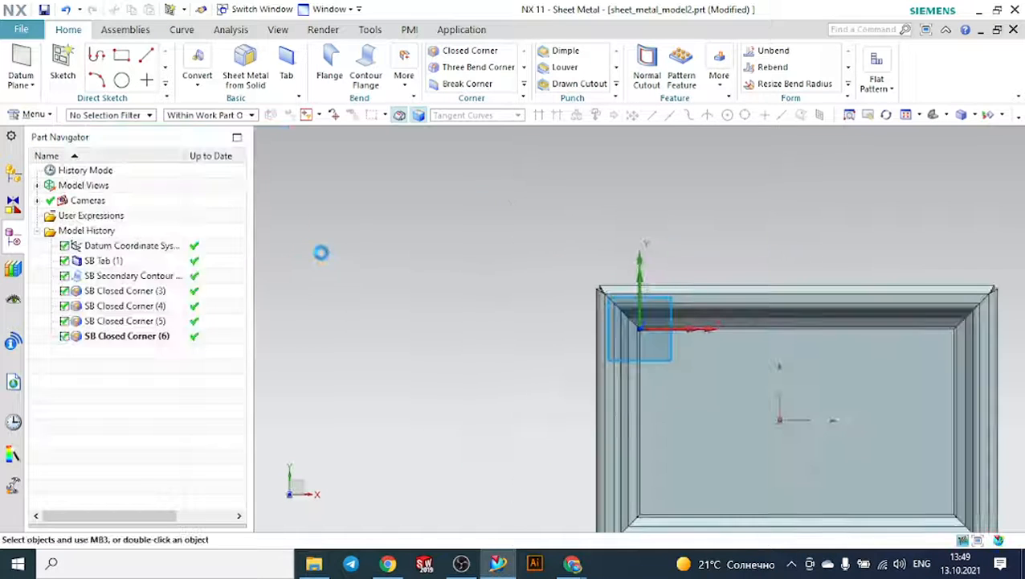
- Sketch a horizontal line about 40 mm long on the base face, near the sketch origin
left_click(179, 55)
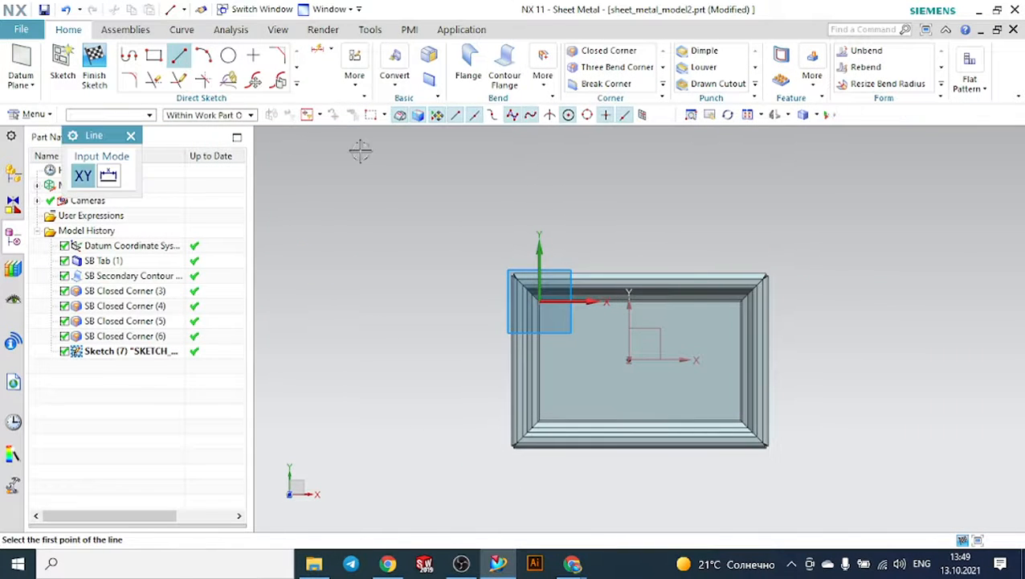
scroll(659, 361, "up", 3)
left_click(474, 270)
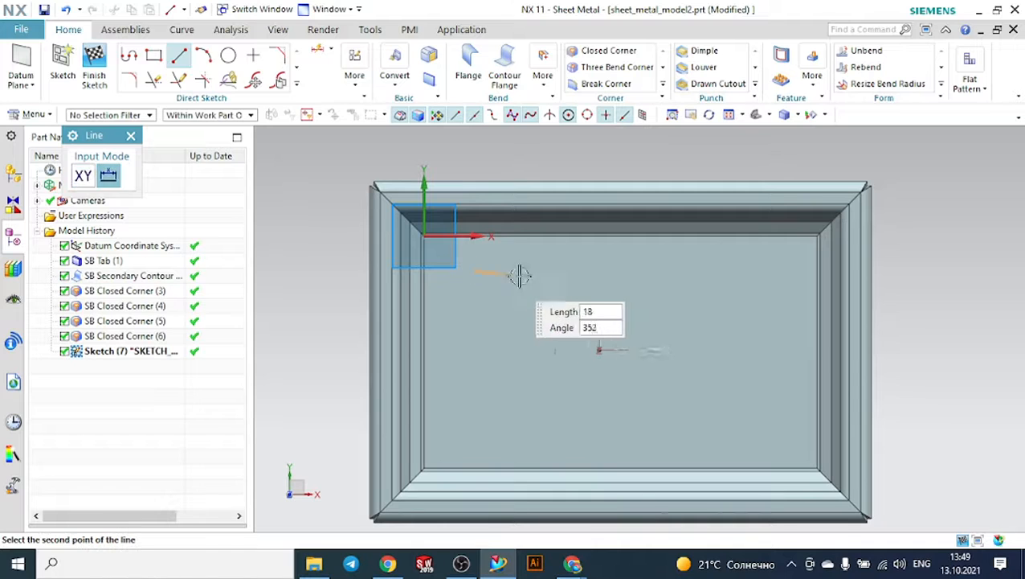
left_click(560, 270)
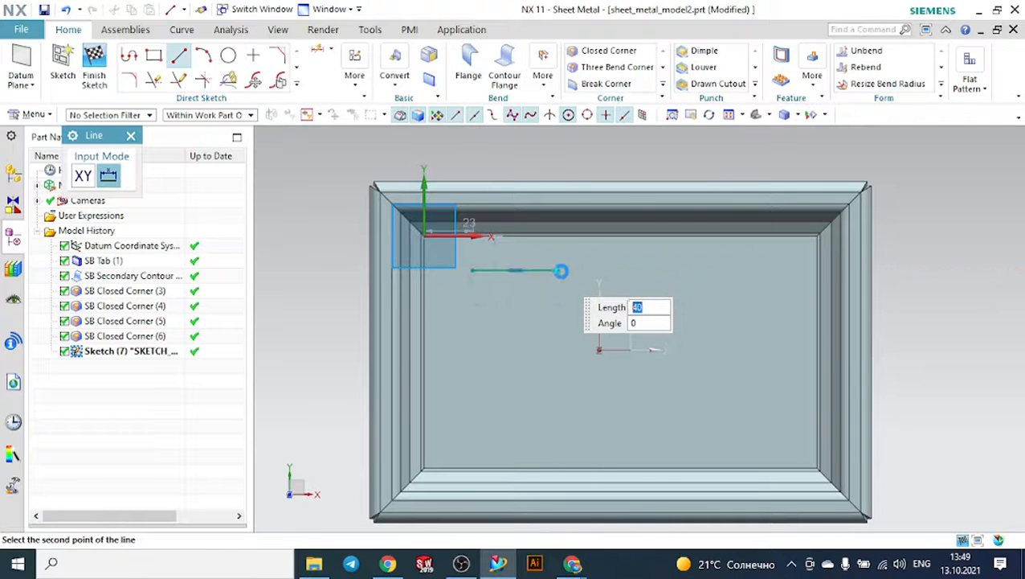
- Dimension the horizontal line's length with Rapid Dimension and set it to 30 mm
left_click(314, 54)
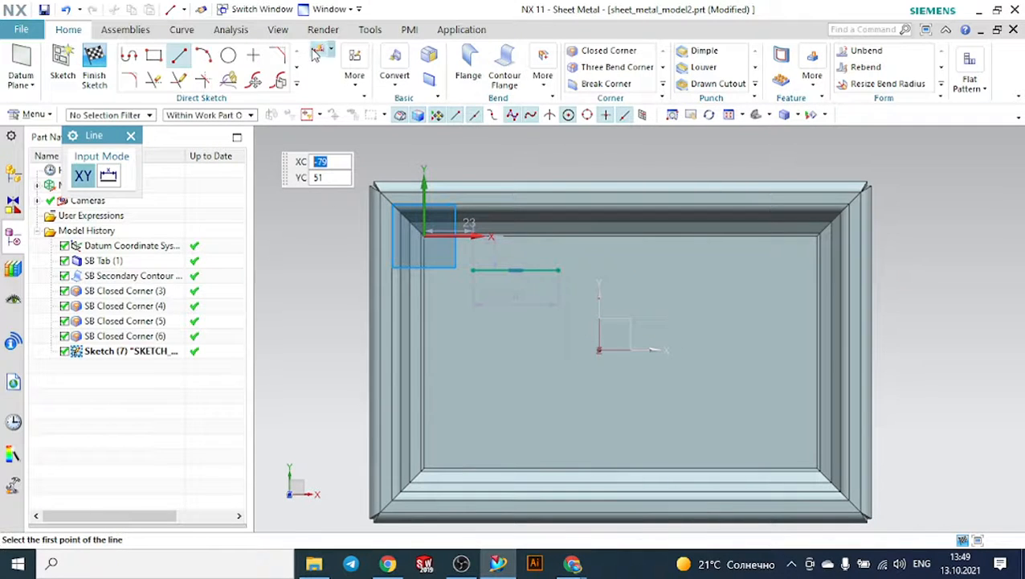
left_click(496, 271)
left_click(499, 375)
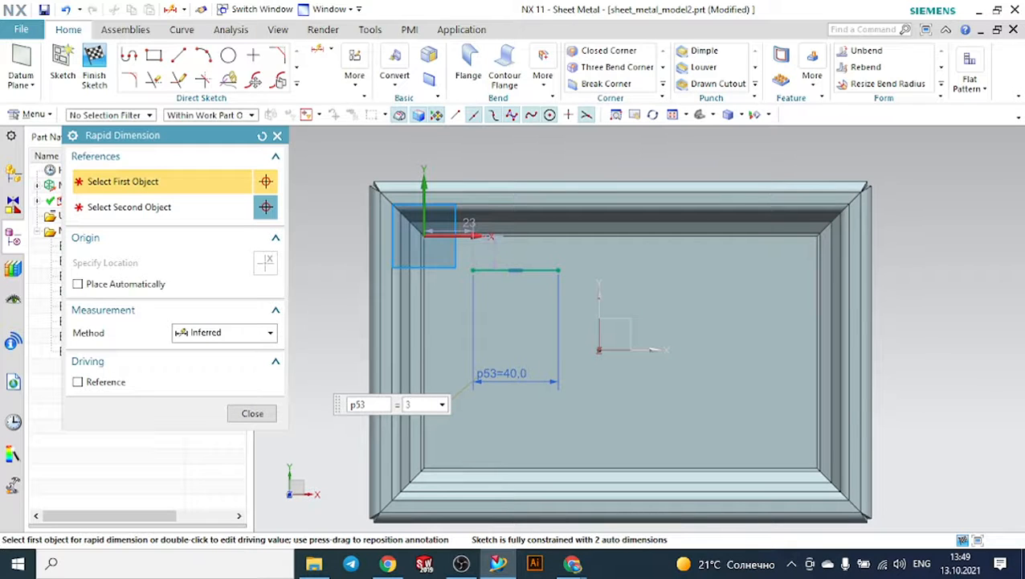
type("30")
key("Return")
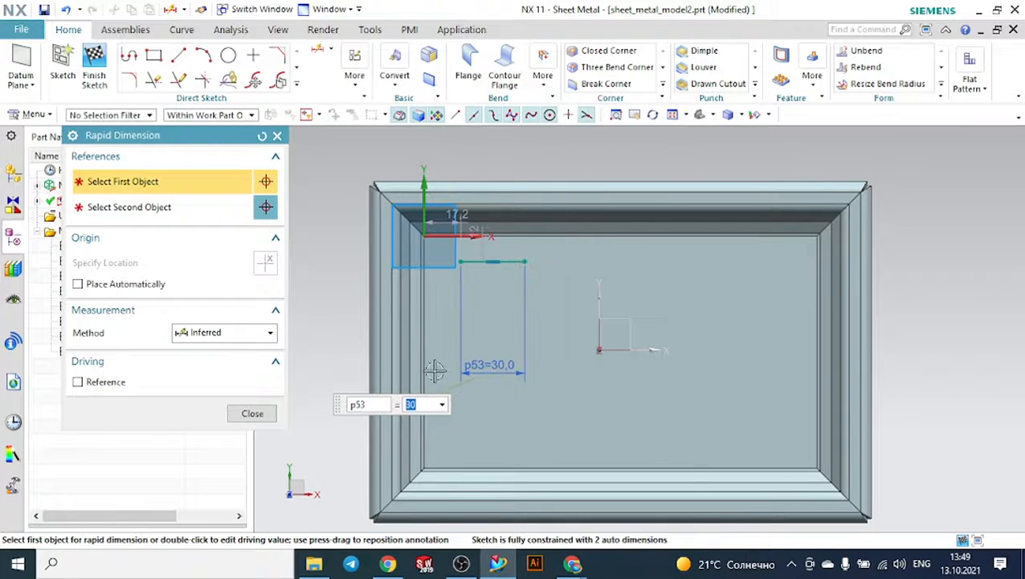
left_click(252, 412)
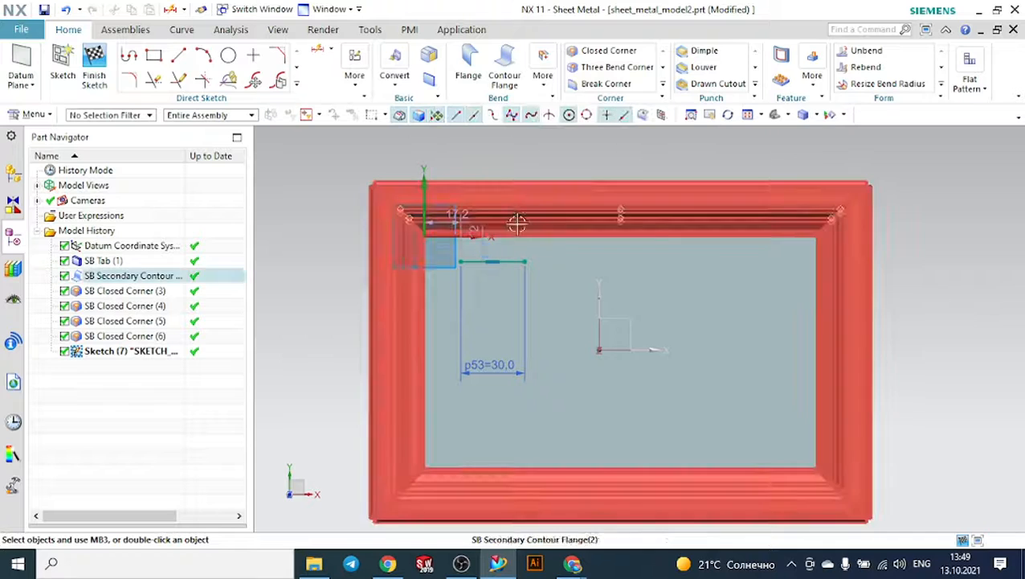
- Move the line slightly farther from the base face's nearby long edge and finish the sketch
scroll(460, 261, "up", 3)
left_click_drag(458, 275, 455, 291)
left_click(94, 64)
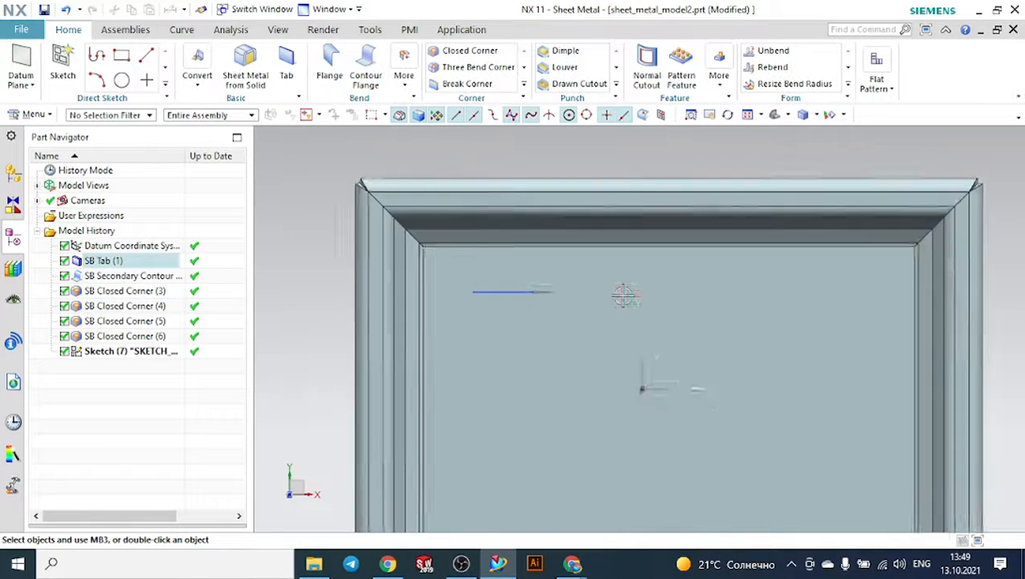
middle_click_drag(494, 276, 446, 254)
scroll(549, 293, "up", 3)
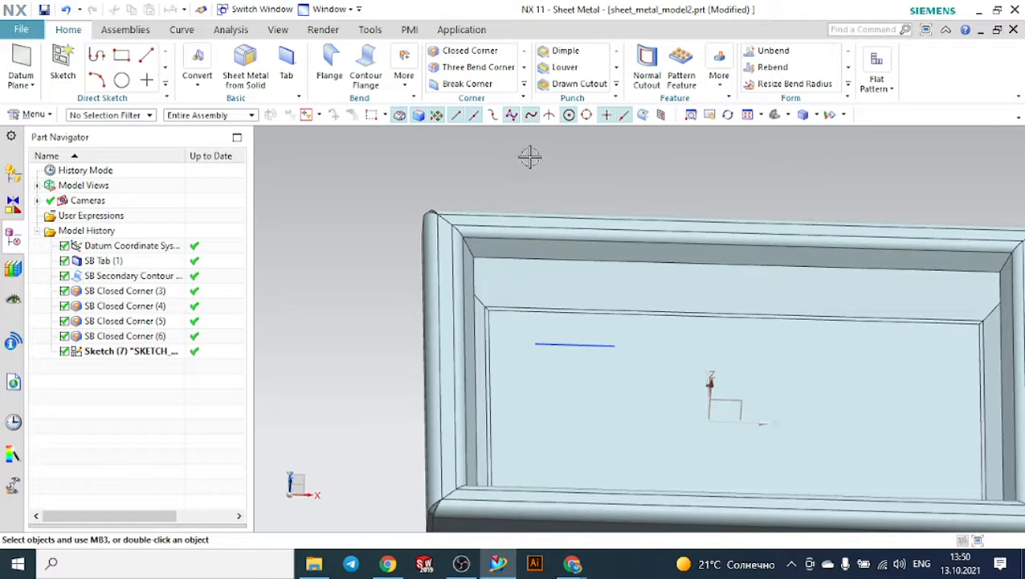
- Create a Formed louver along the 30 mm sketch line, with depth 5 mm and width 10 mm
left_click(563, 68)
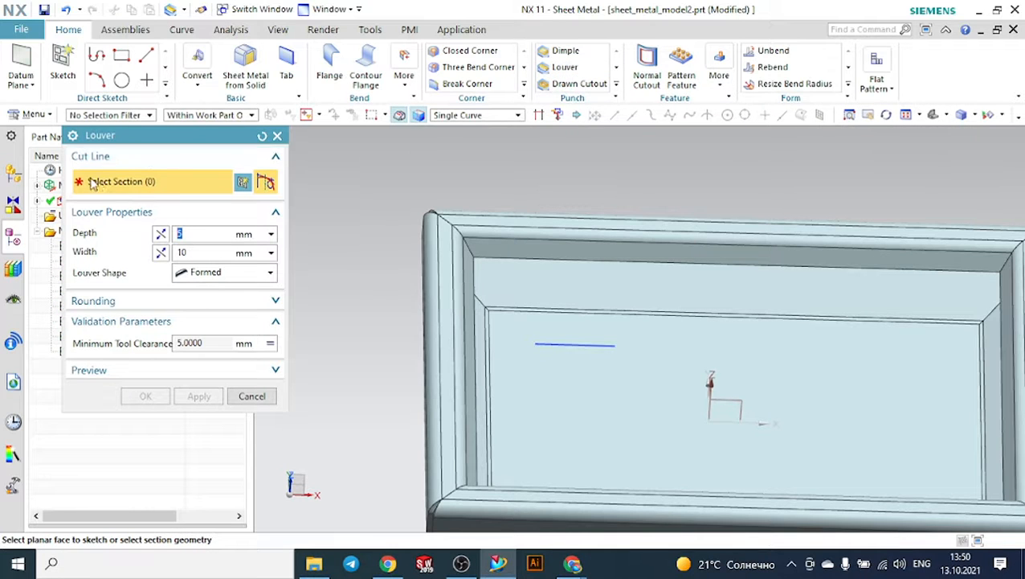
left_click(575, 344)
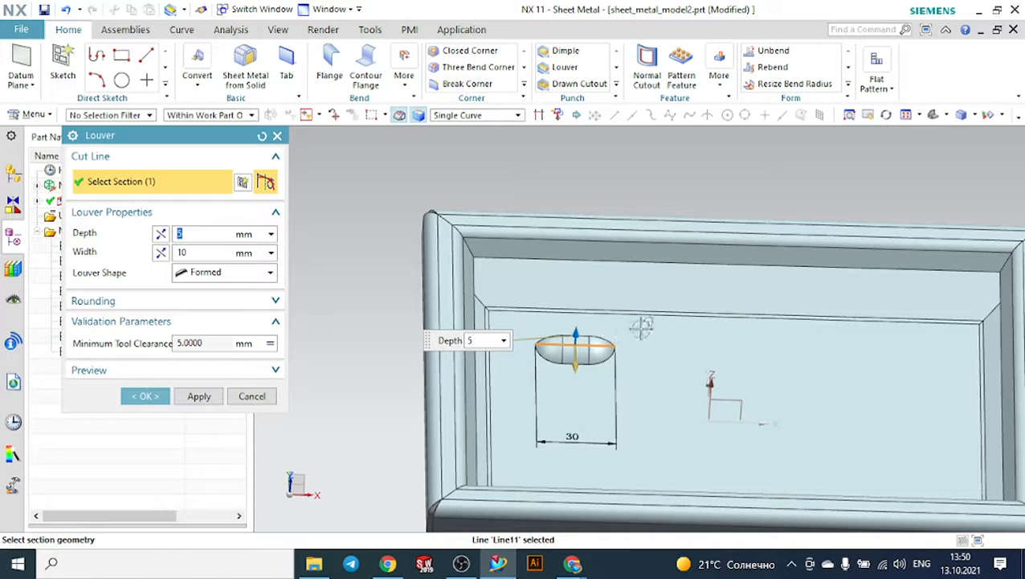
scroll(480, 331, "down", 1)
middle_click(410, 325)
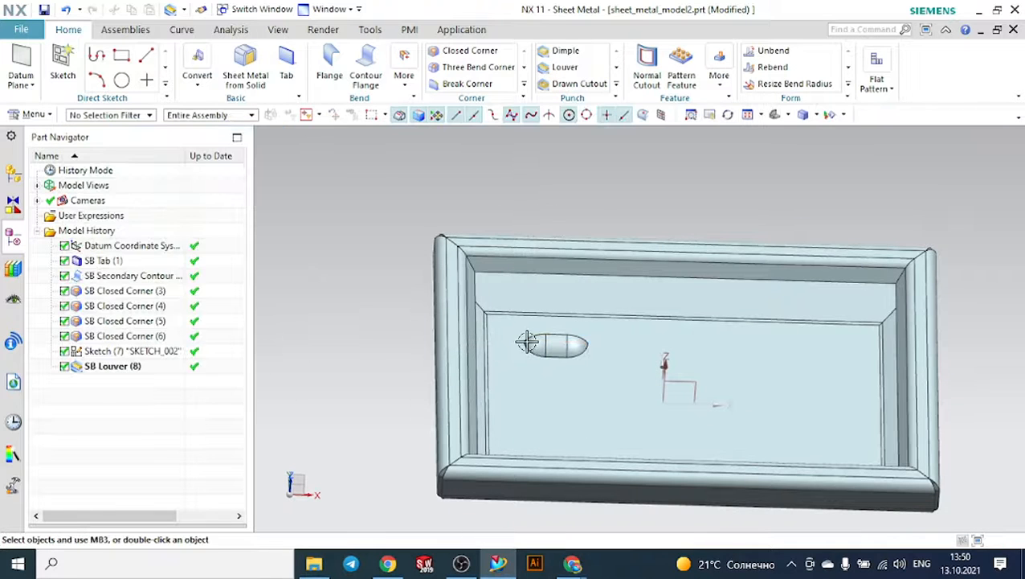
- Edit the louver, flip its depth direction and back, and reverse its width direction
middle_click_drag(386, 331, 521, 302)
middle_click_drag(594, 318, 460, 389)
scroll(643, 362, "up", 3)
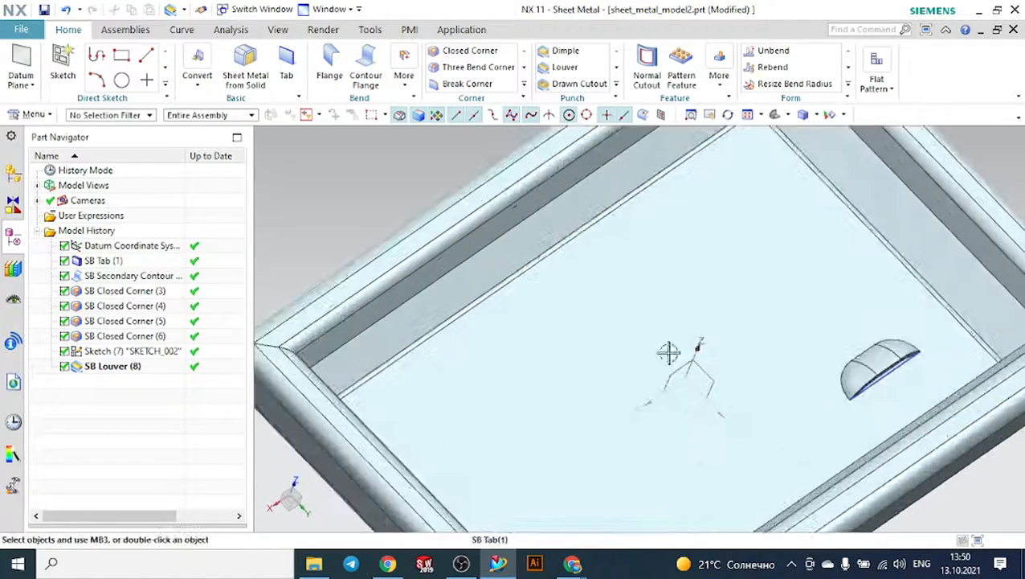
scroll(731, 312, "down", 2)
scroll(946, 316, "up", 2)
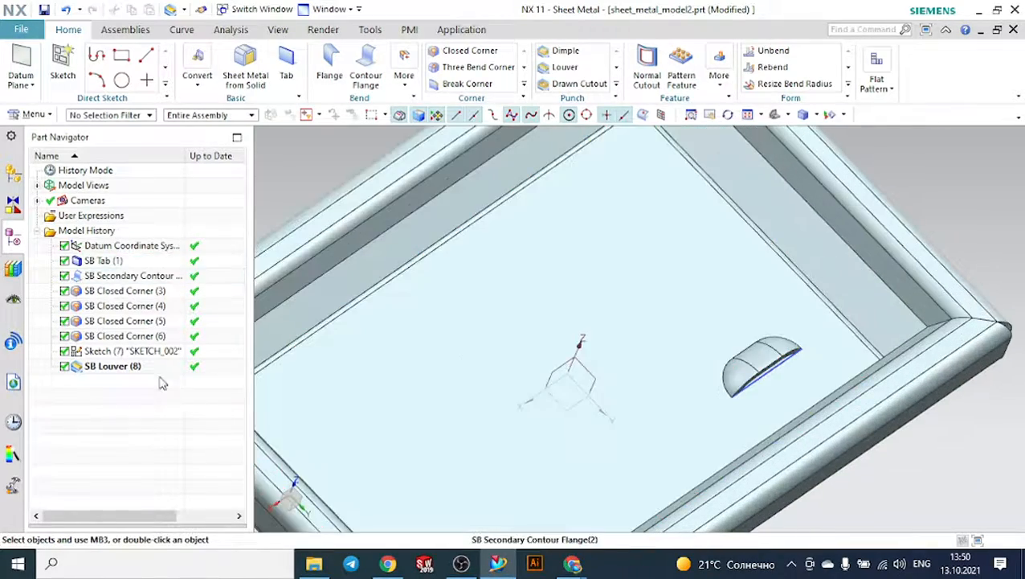
double_click(137, 365)
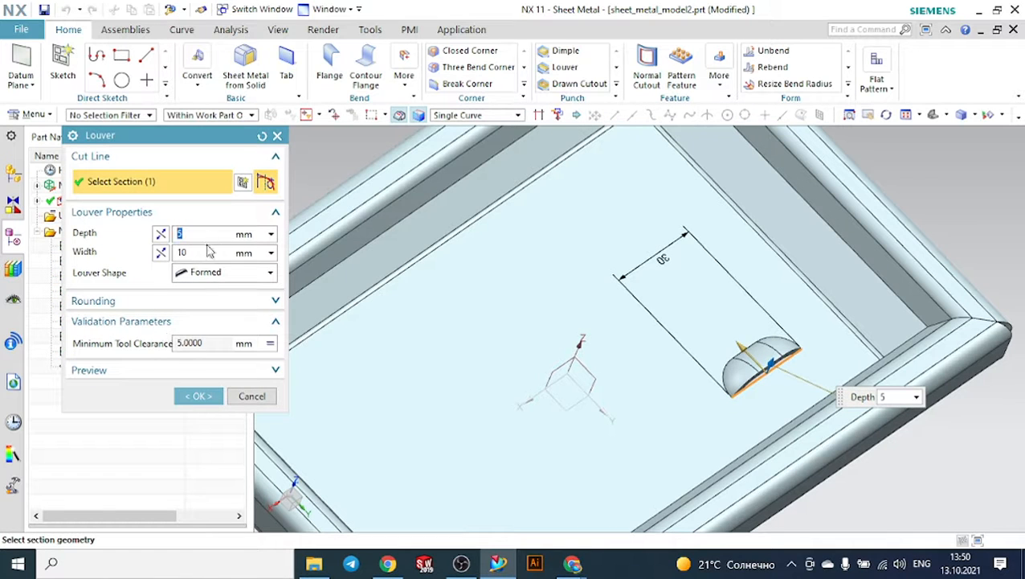
left_click(161, 234)
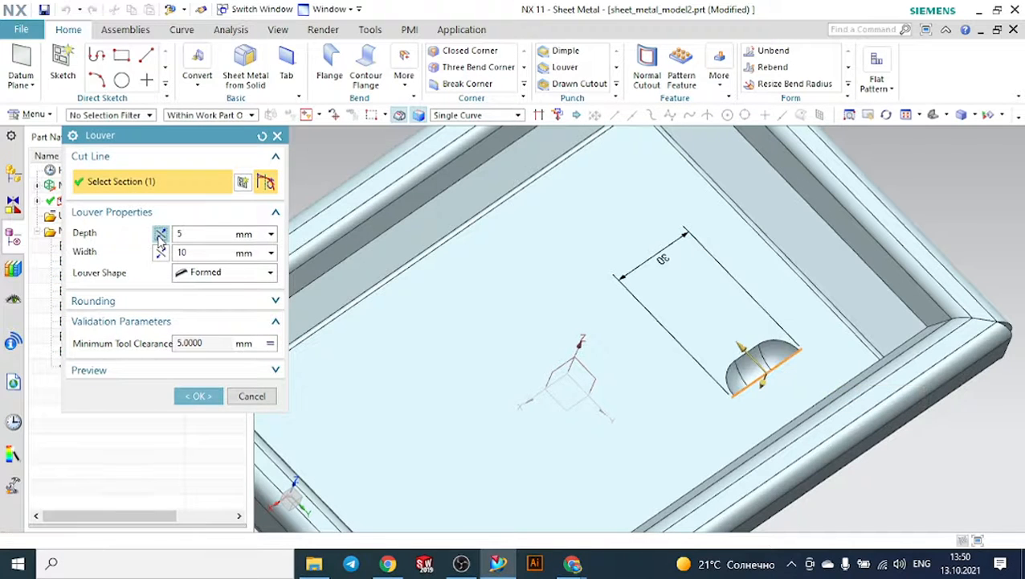
left_click(159, 239)
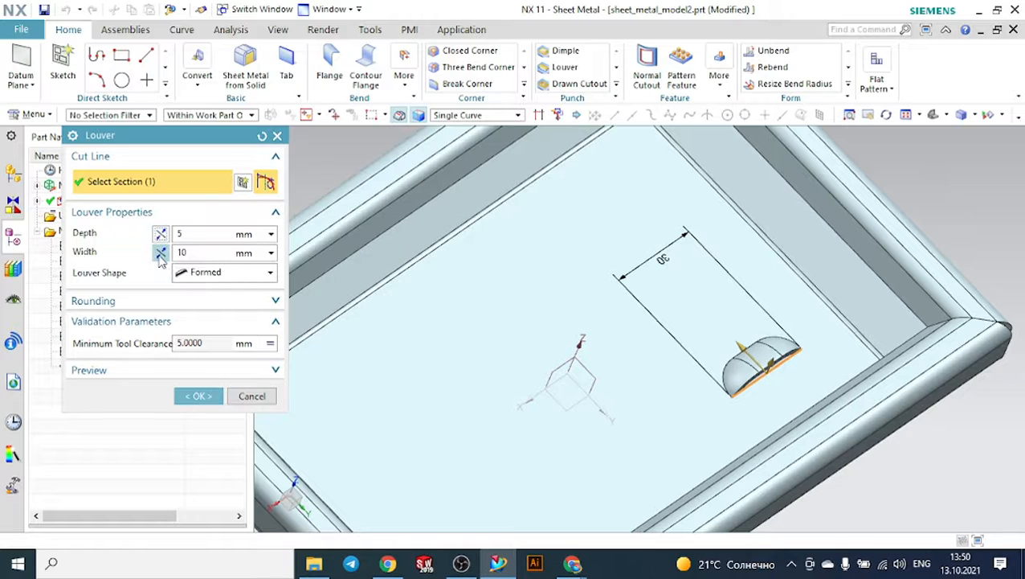
left_click(158, 254)
scroll(770, 273, "down", 2)
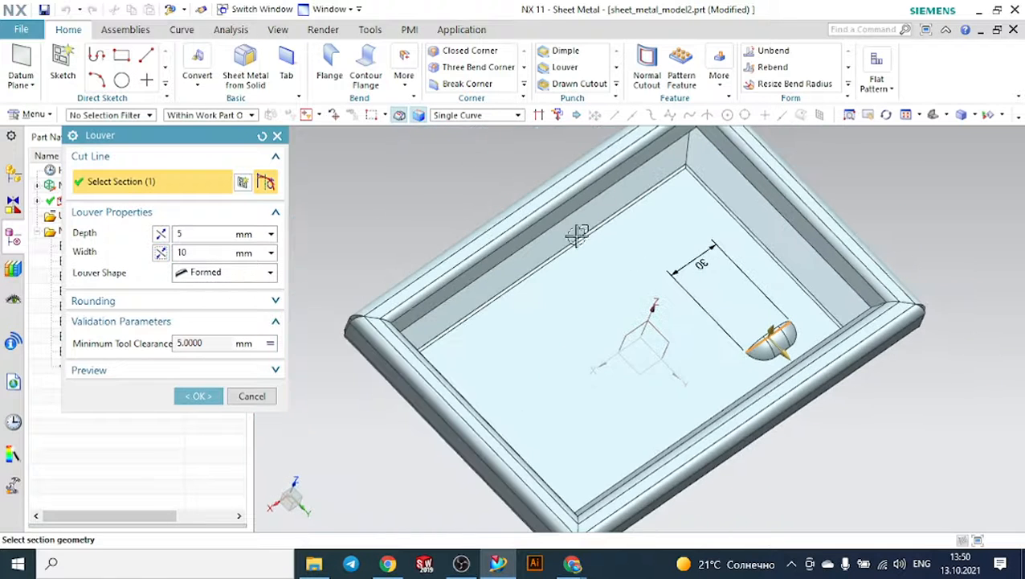
middle_click_drag(519, 177, 561, 241)
scroll(531, 264, "up", 2)
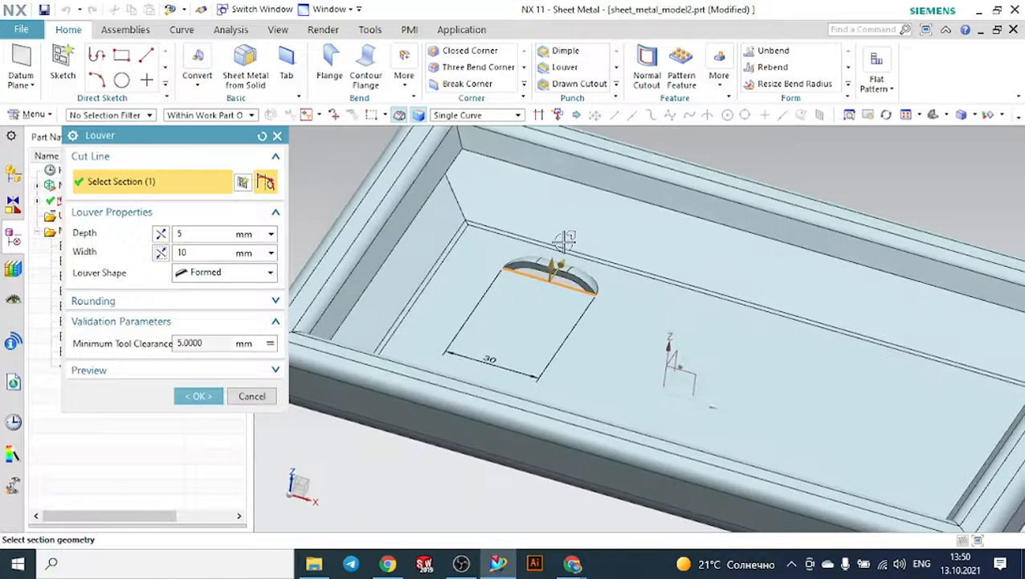
scroll(558, 315, "up", 2)
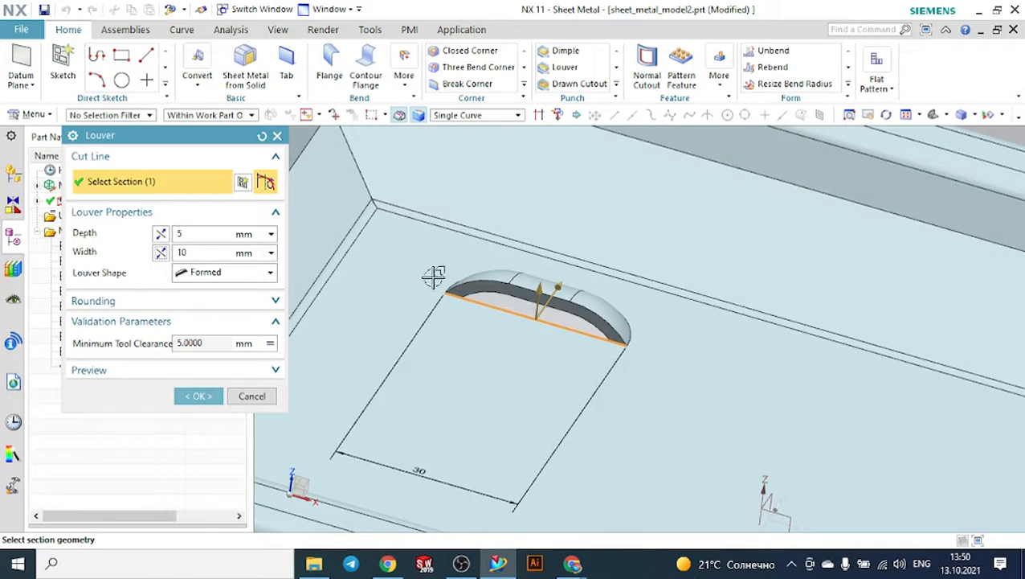
- Try the Lanced louver shape, switch it back to Formed, and accept the louver edits
left_click(217, 274)
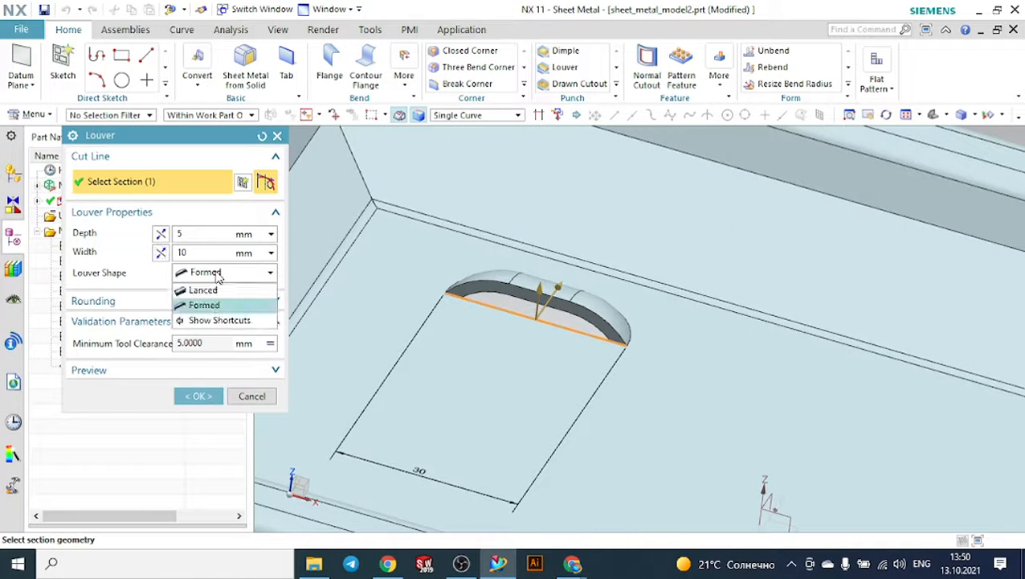
left_click(210, 294)
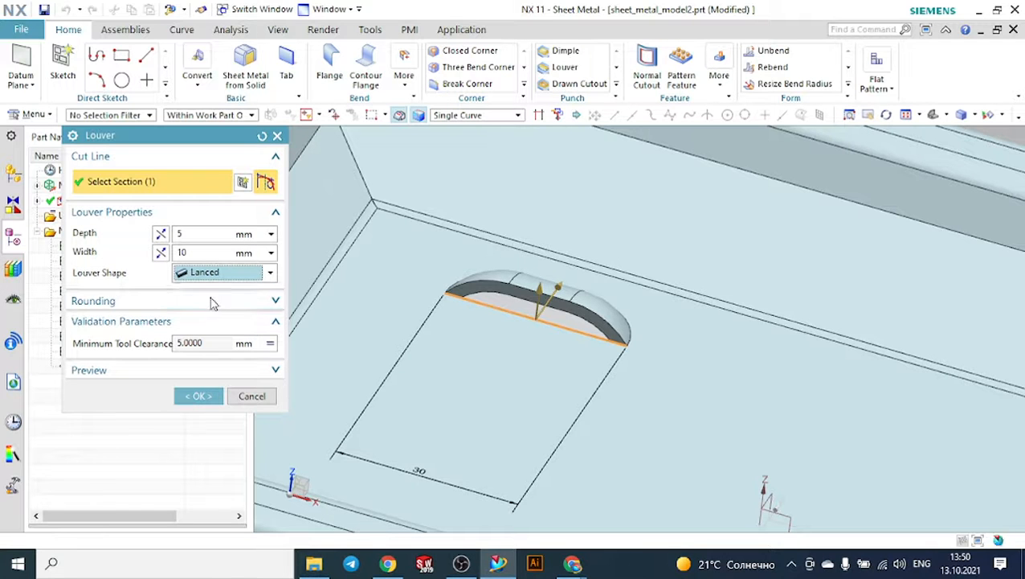
scroll(609, 302, "down", 3)
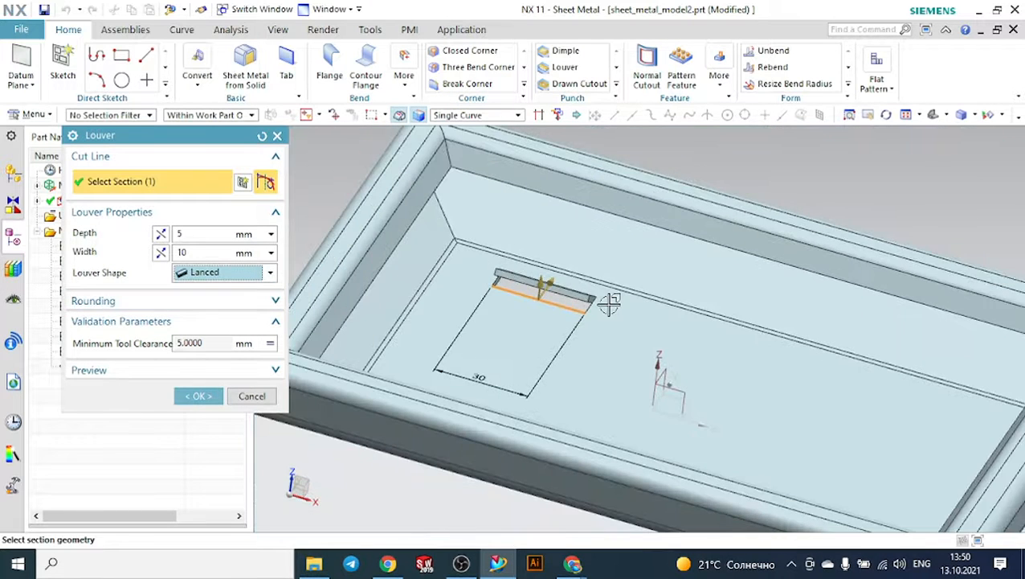
middle_click_drag(610, 302, 555, 297)
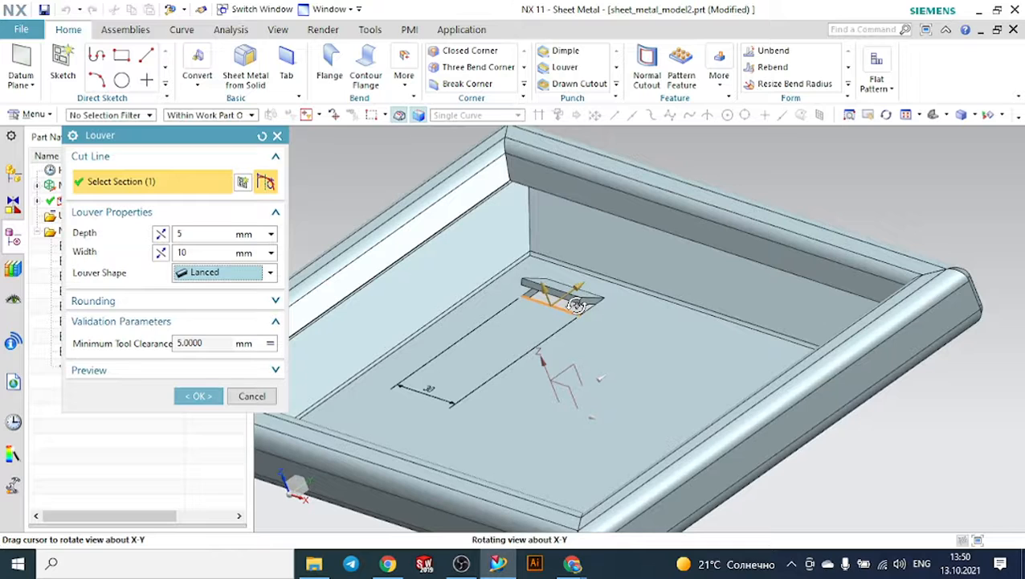
left_click(202, 278)
left_click(206, 306)
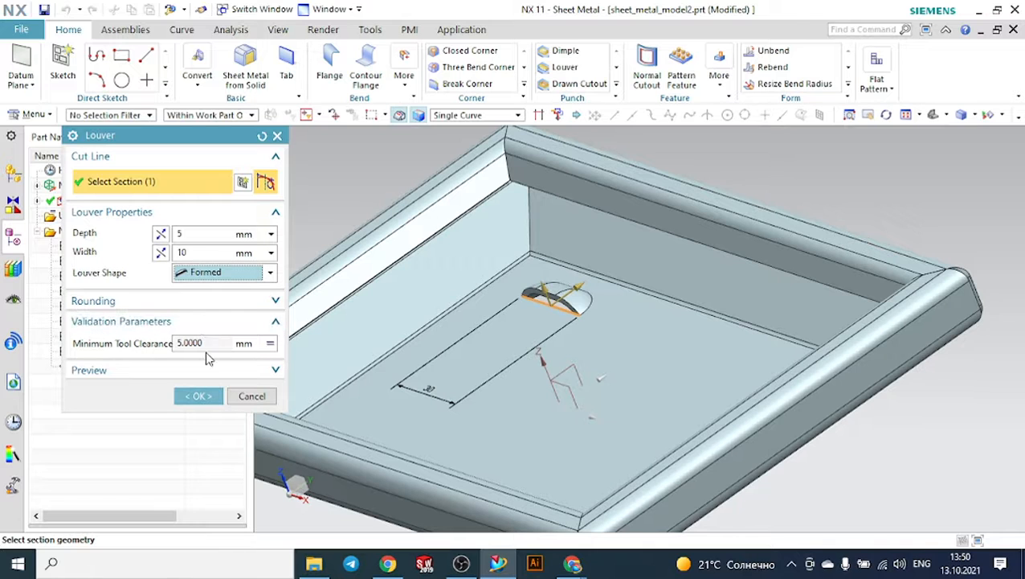
left_click(200, 394)
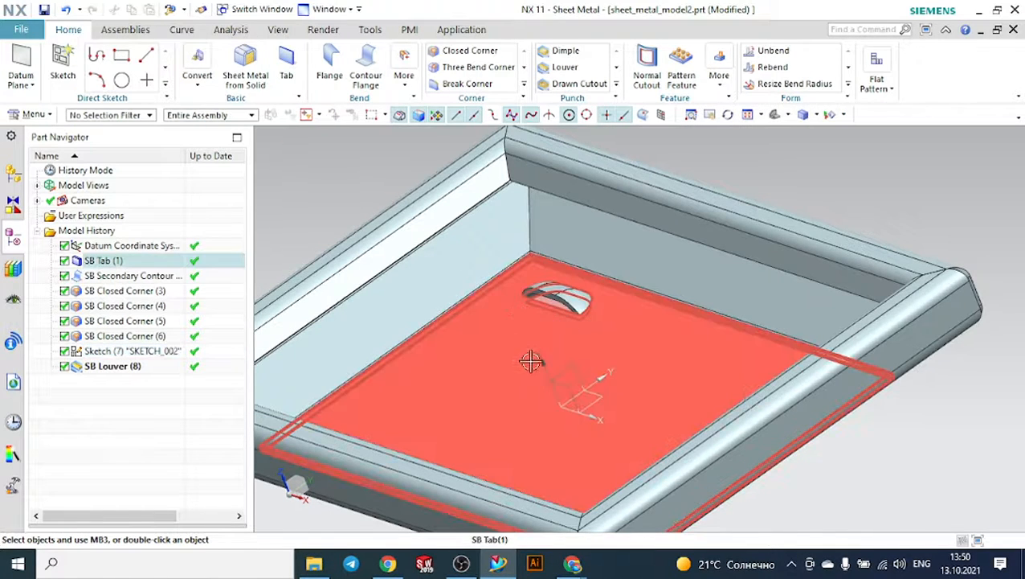
middle_click_drag(503, 384, 529, 373)
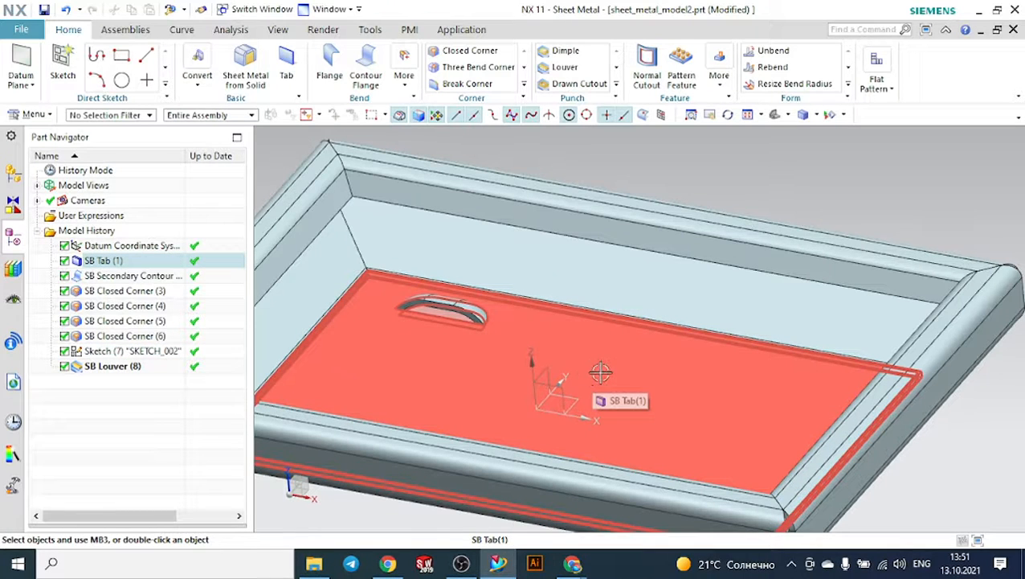
middle_click_drag(637, 369, 616, 381)
scroll(616, 381, "down", 4)
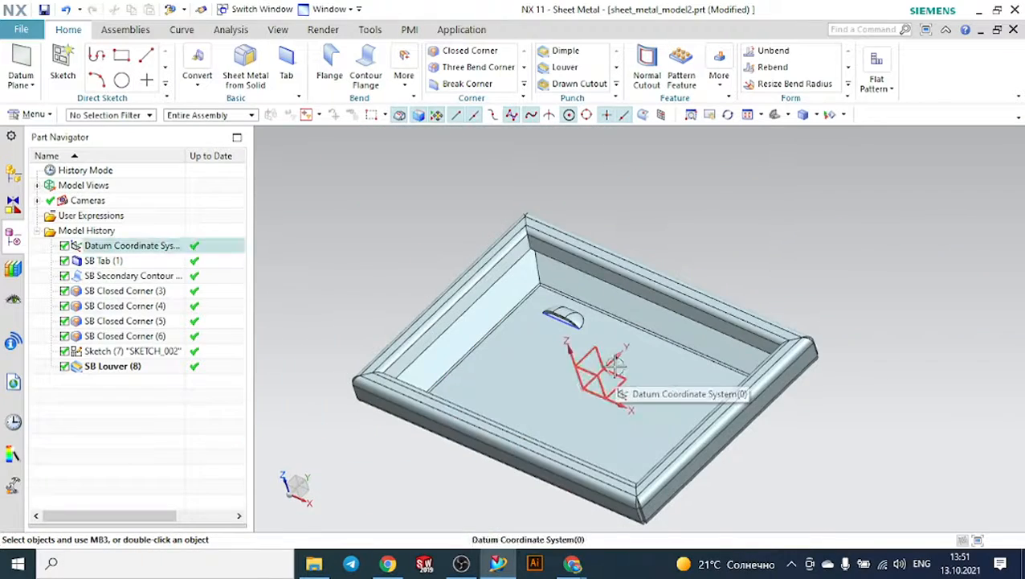
scroll(561, 273, "up", 8)
scroll(595, 366, "down", 4)
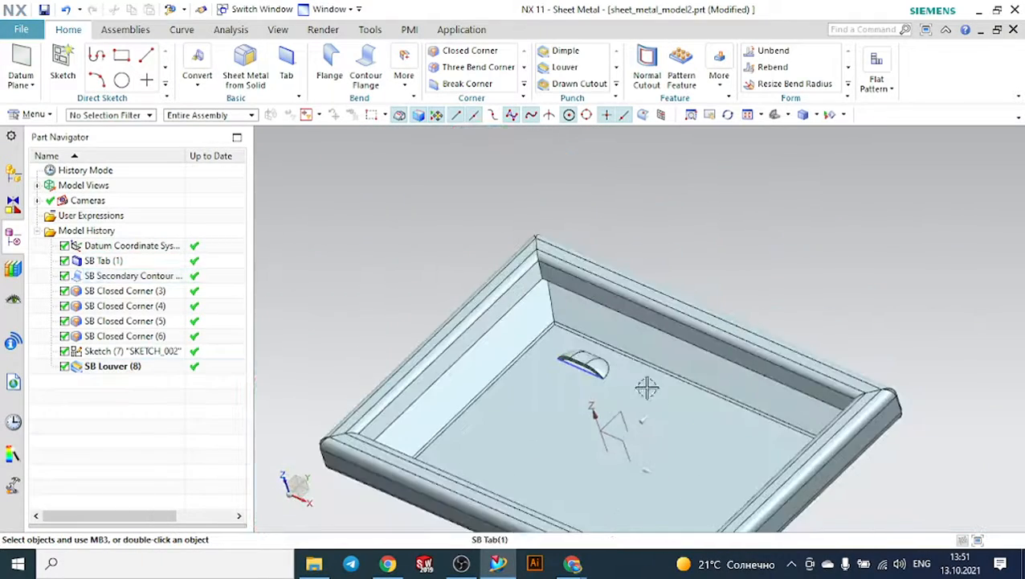
middle_click_drag(645, 387, 685, 393)
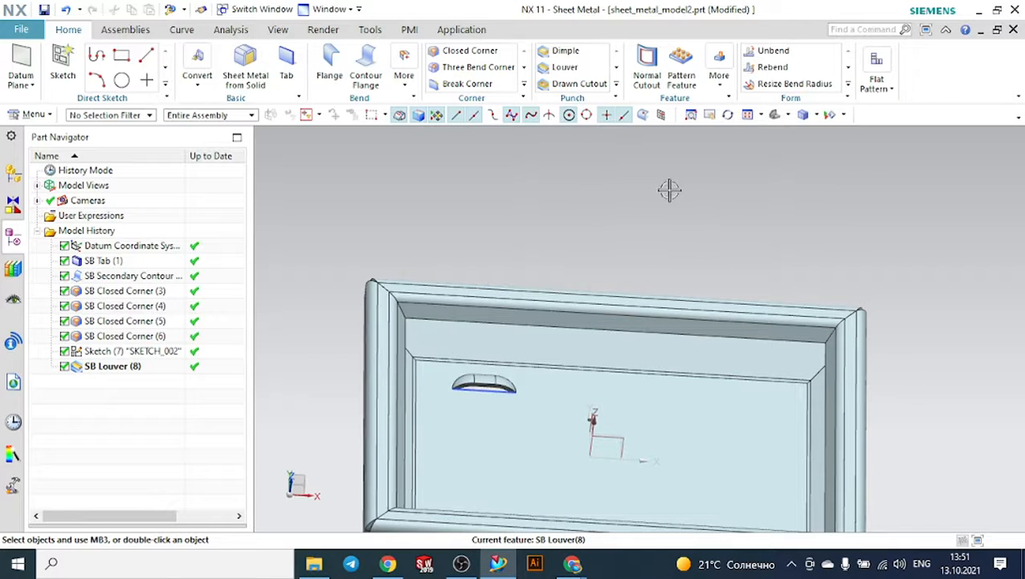
- Start a Pattern Feature with the Linear layout and select the louver as the feature to pattern
left_click(682, 63)
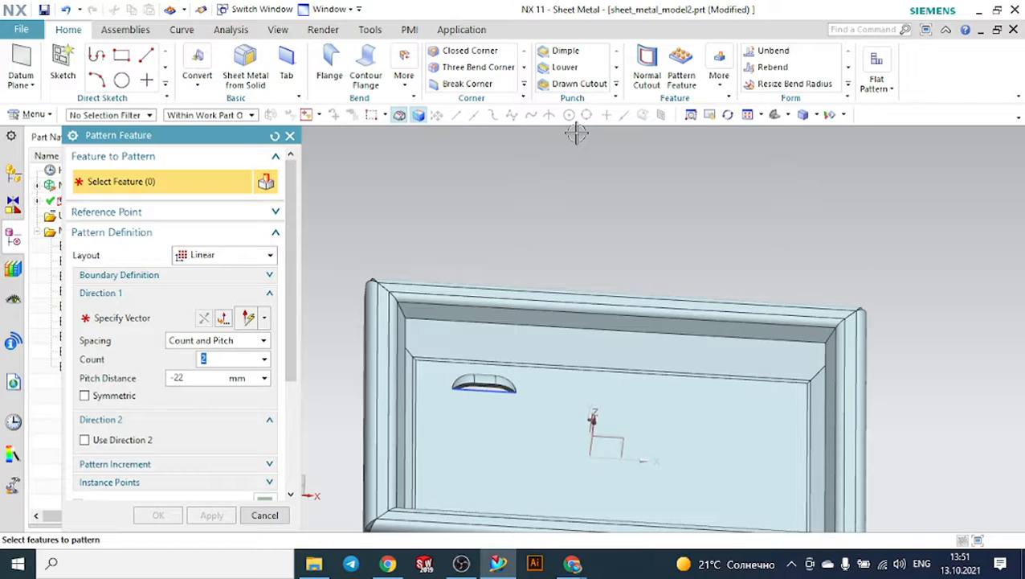
left_click(218, 256)
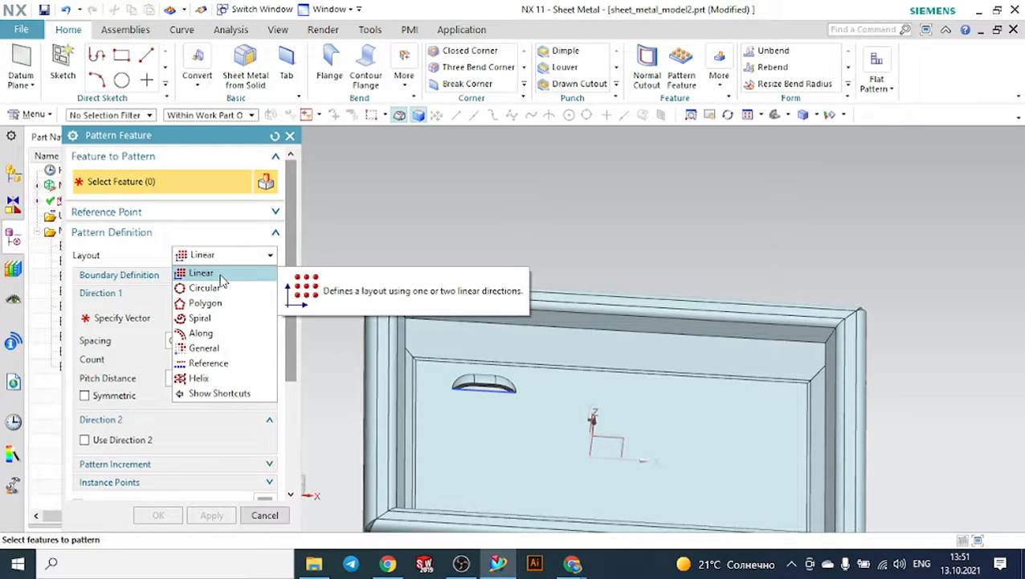
left_click(222, 276)
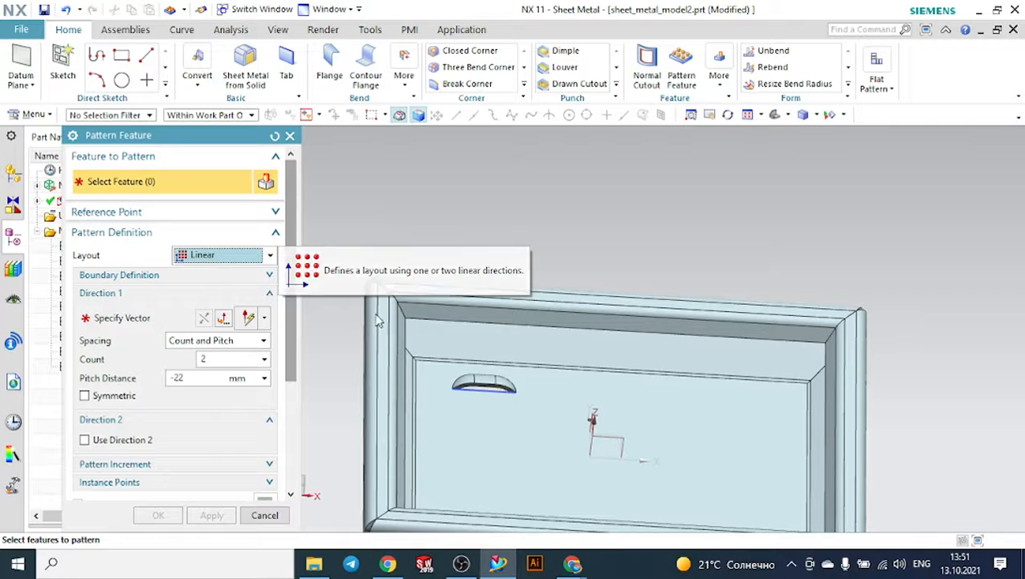
scroll(470, 374, "up", 3)
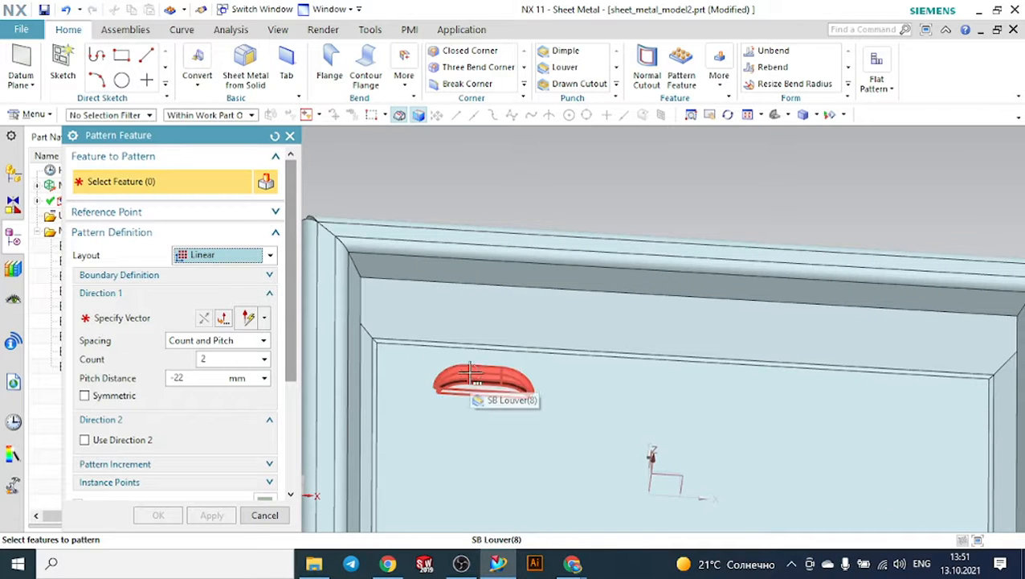
left_click(470, 374)
left_click(549, 382)
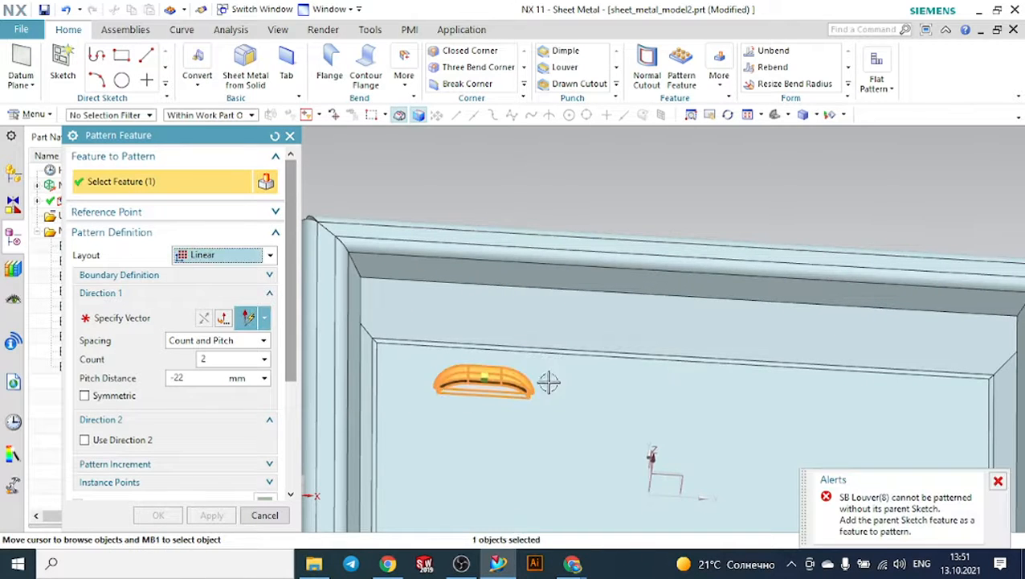
scroll(548, 383, "down", 3)
- Specify the Y-axis as the pattern's Direction 1 vector
left_click(154, 318)
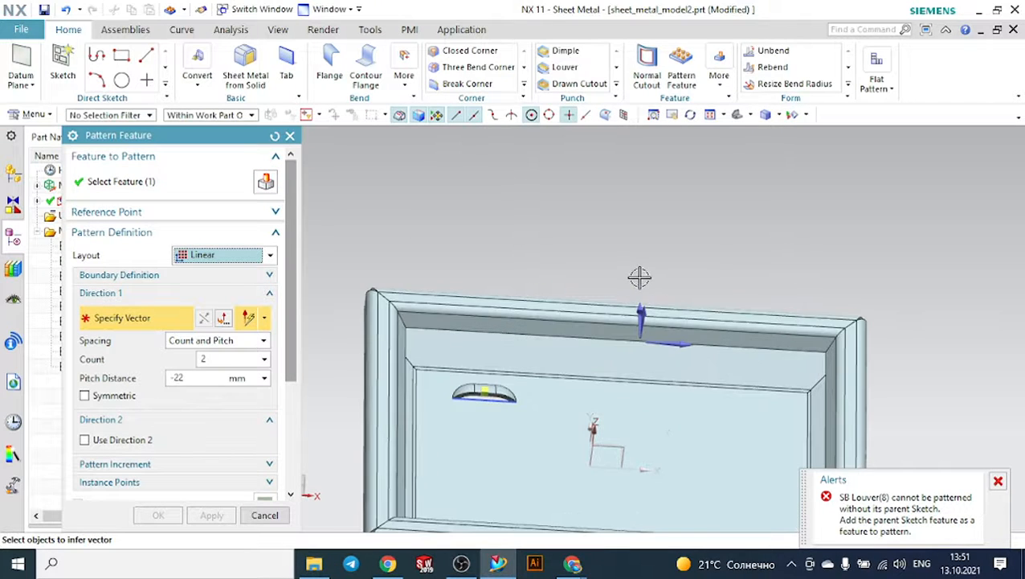
scroll(636, 276, "up", 1)
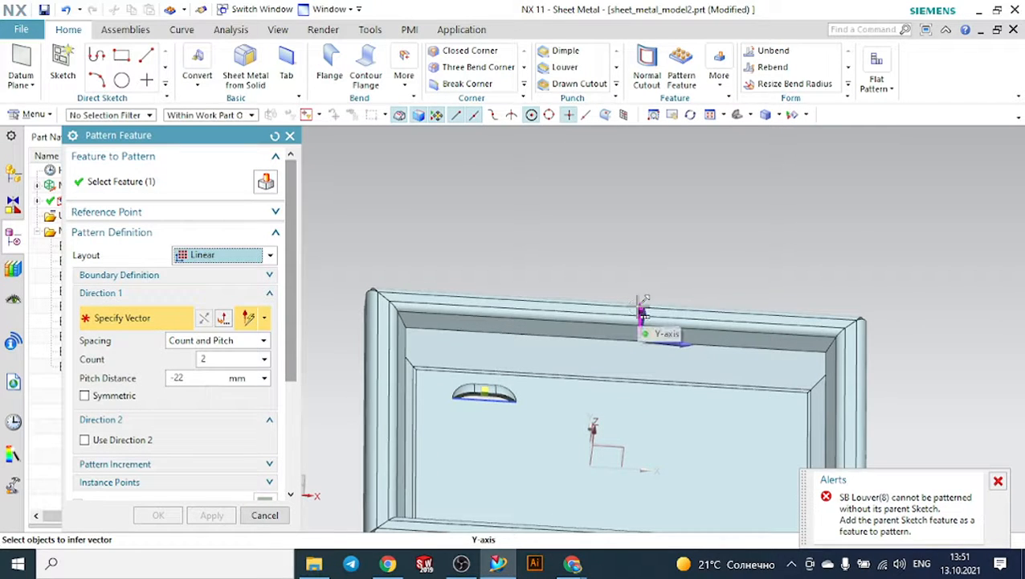
middle_click_drag(629, 238, 640, 265)
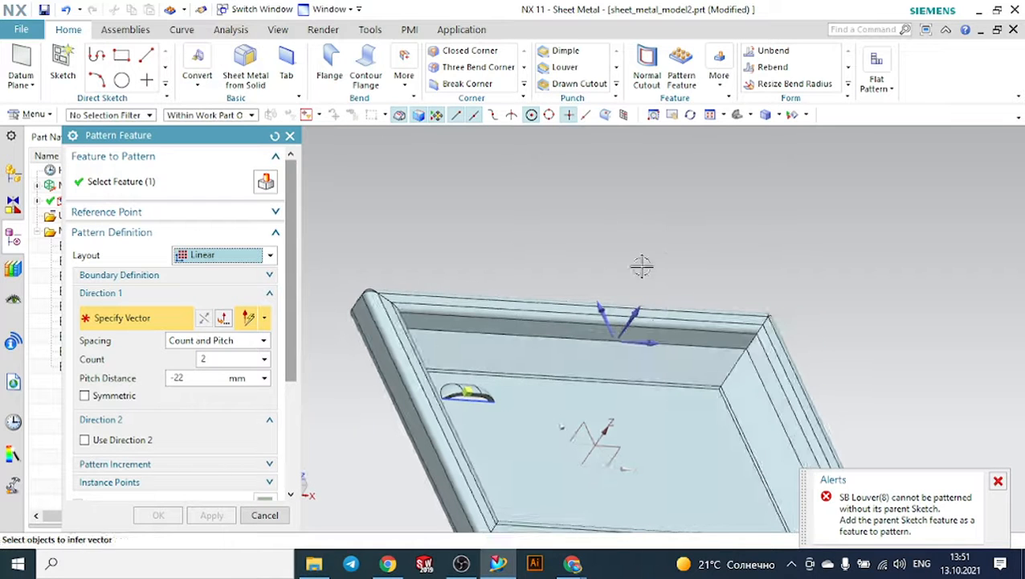
left_click(604, 309)
scroll(597, 232, "down", 2)
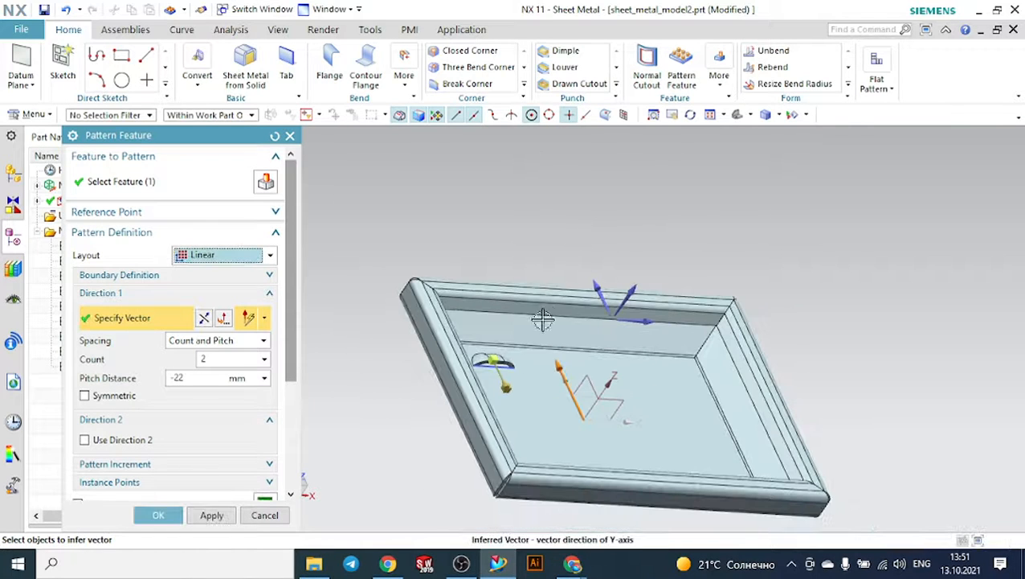
scroll(558, 384, "up", 3)
middle_click_drag(450, 389, 454, 362)
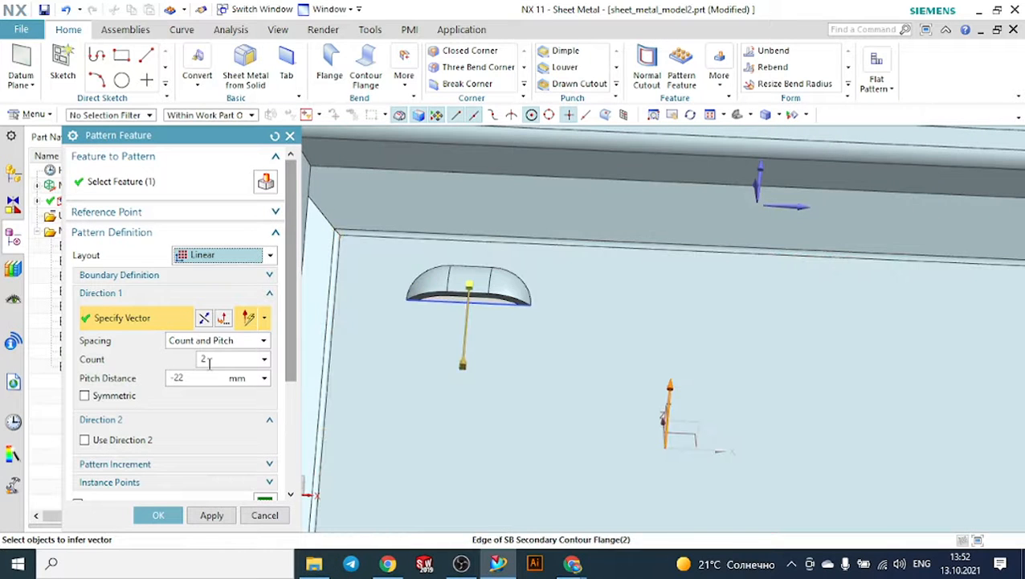
- Set the Direction 1 count to 4 and the pitch distance to -27 mm for the louver pattern
double_click(207, 361)
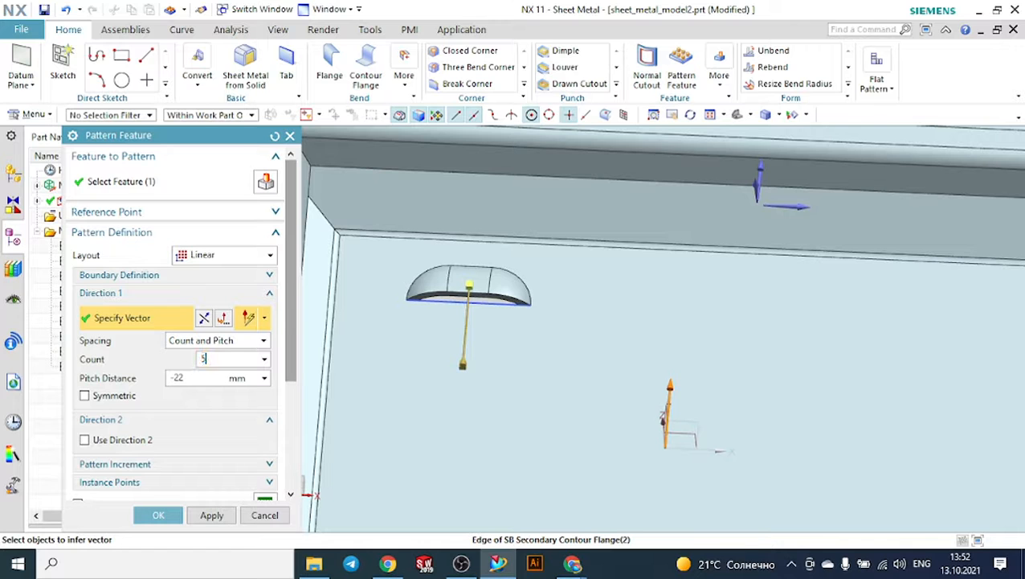
scroll(192, 368, "down", 1)
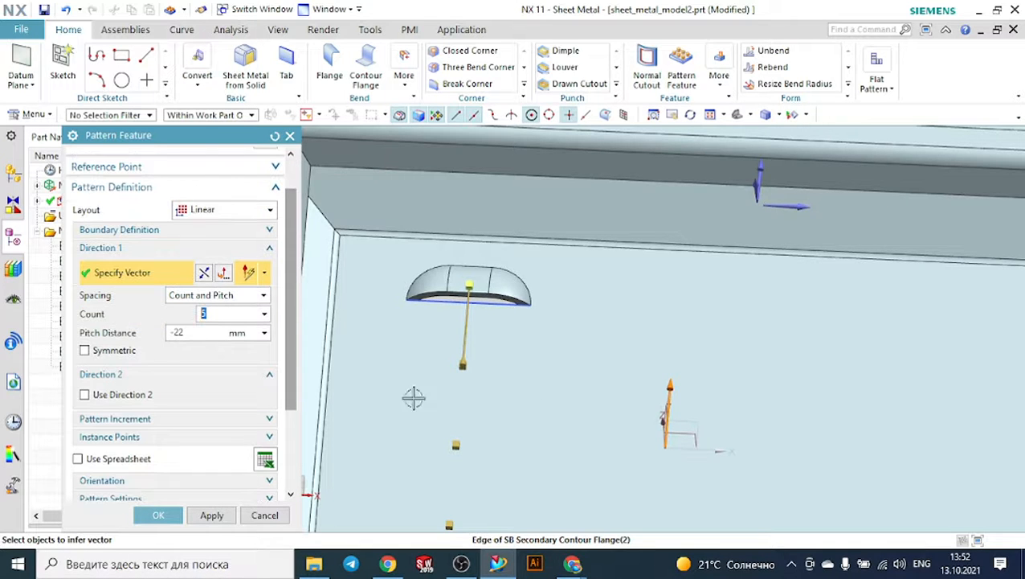
scroll(661, 368, "down", 4)
middle_click_drag(661, 368, 586, 413)
scroll(621, 273, "up", 3)
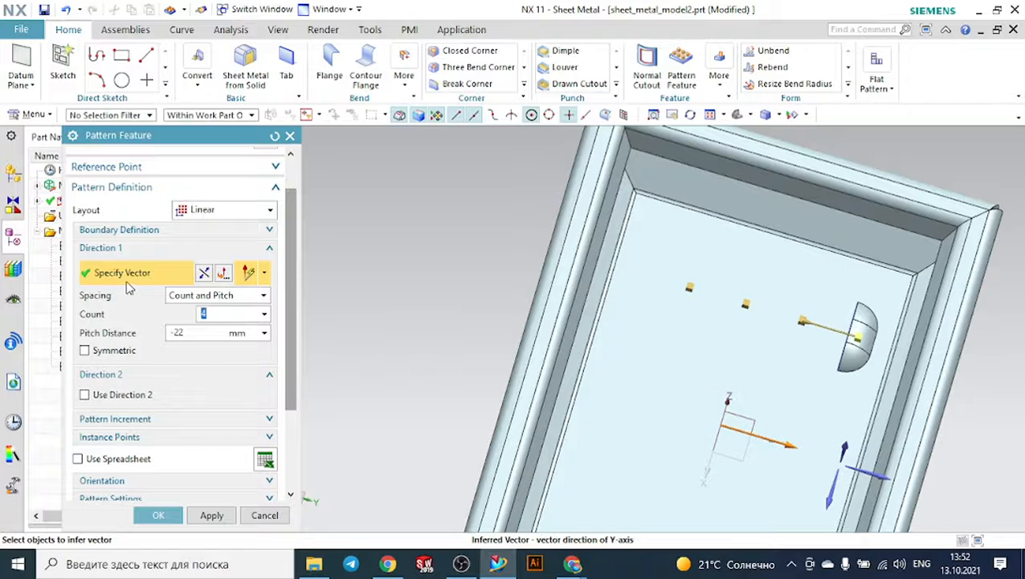
left_click_drag(804, 322, 795, 316)
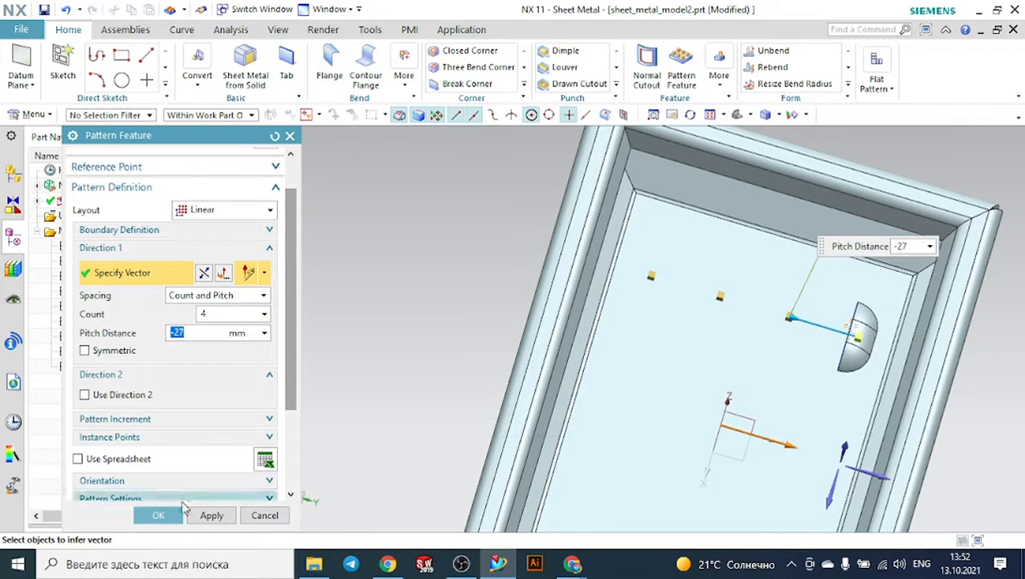
- Try to create the four-instance louver pattern with only the louver selected, and abandon the command
left_click(173, 513)
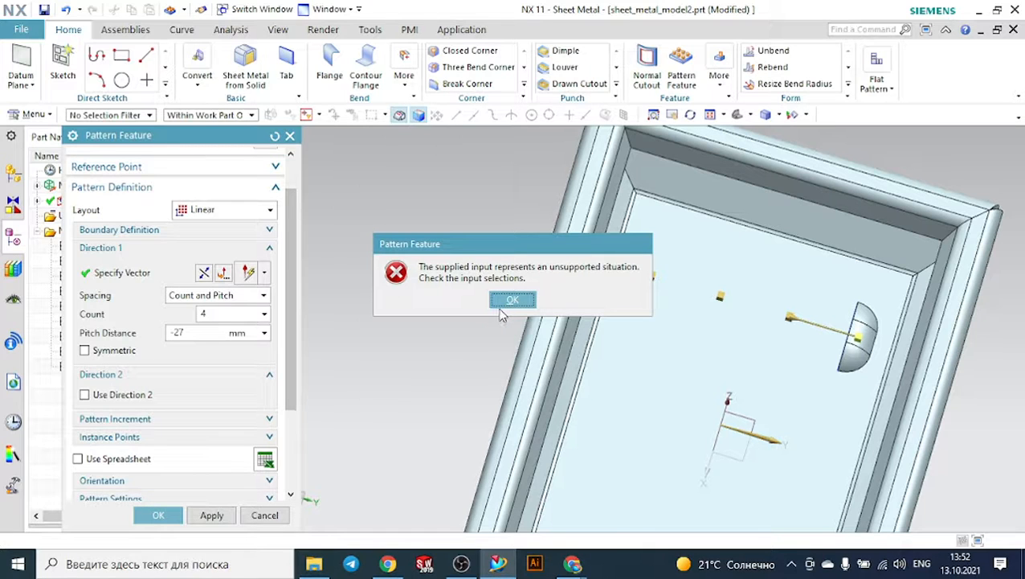
left_click(505, 305)
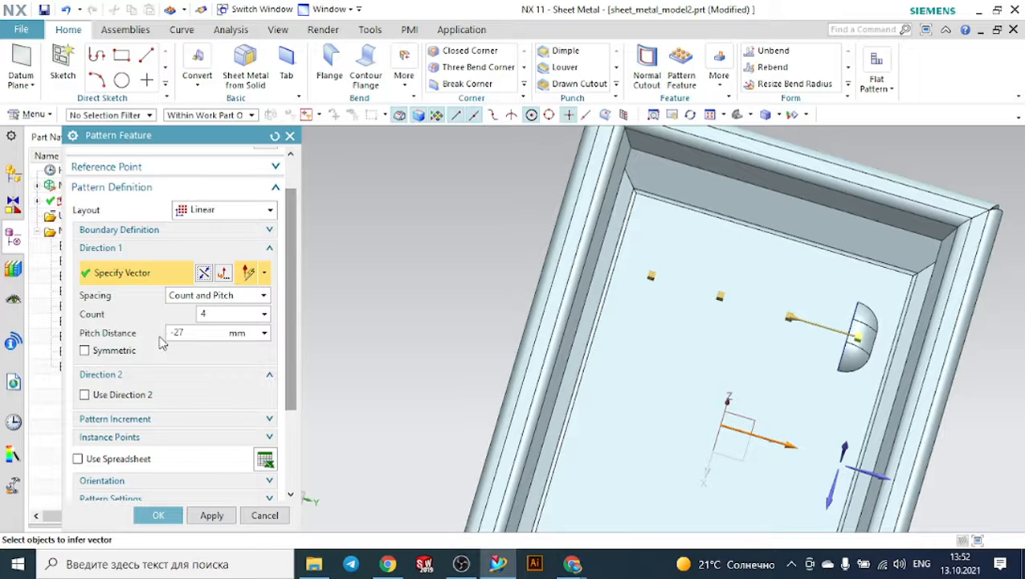
scroll(165, 353, "down", 4)
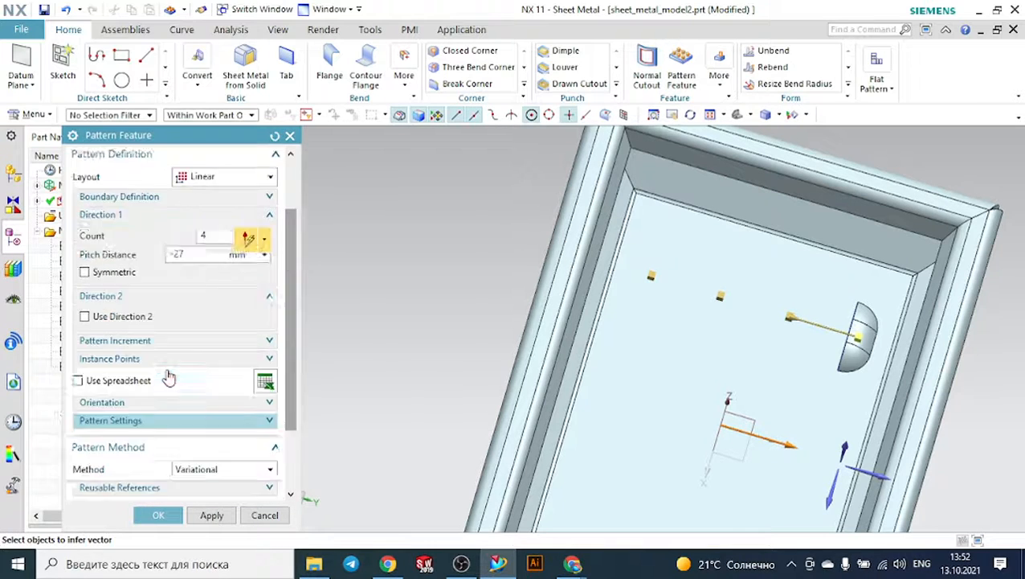
scroll(168, 378, "up", 4)
left_click(135, 184)
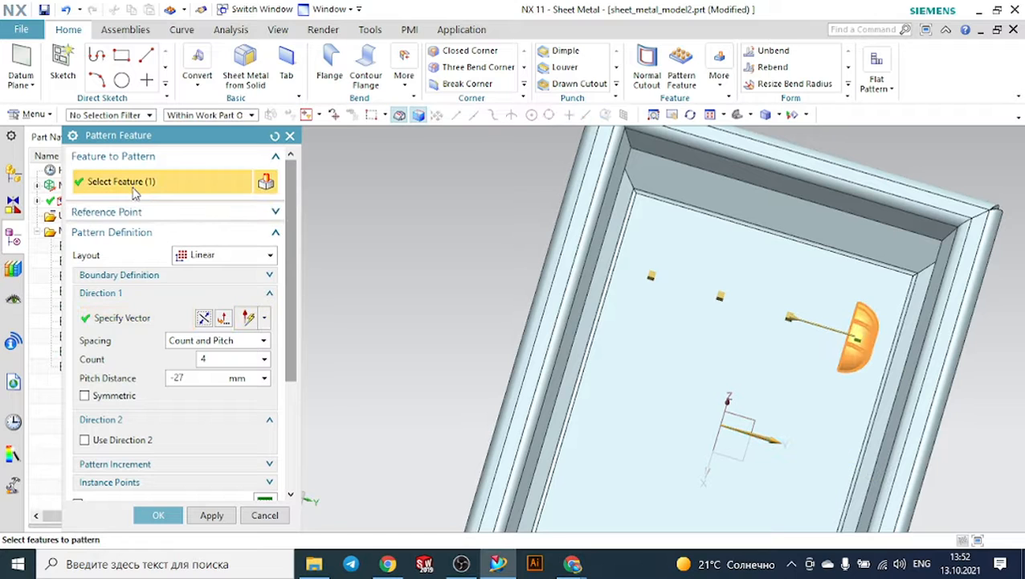
left_click(167, 516)
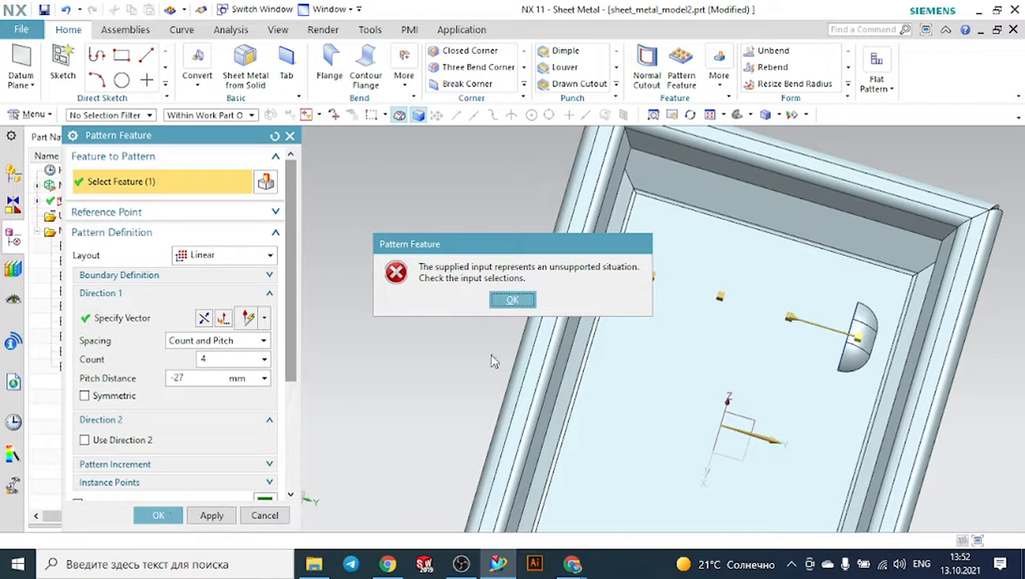
left_click(513, 299)
left_click(289, 135)
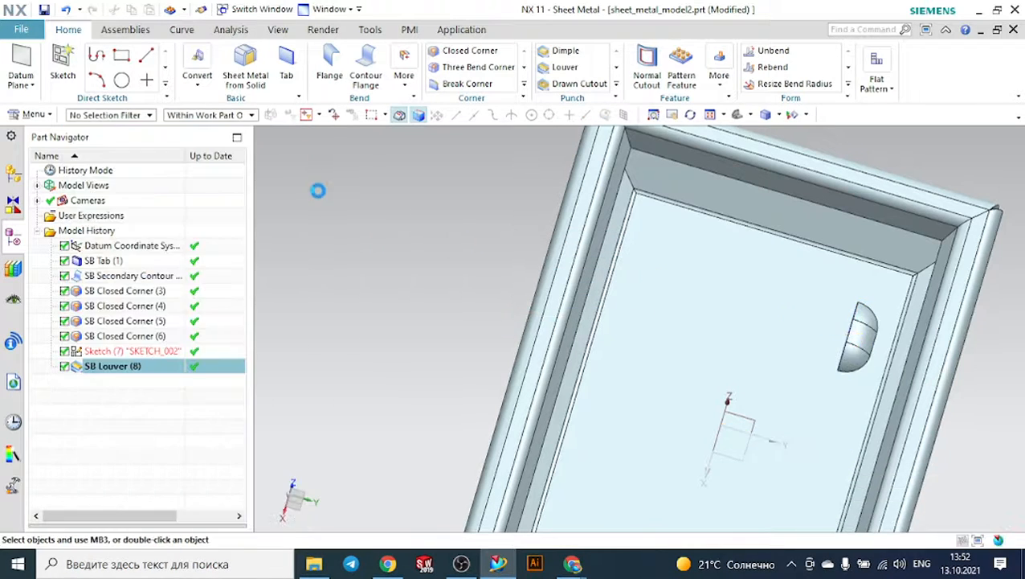
- Edit the louver on the tray base, reverse its depth and width directions, and accept the edit
double_click(126, 368)
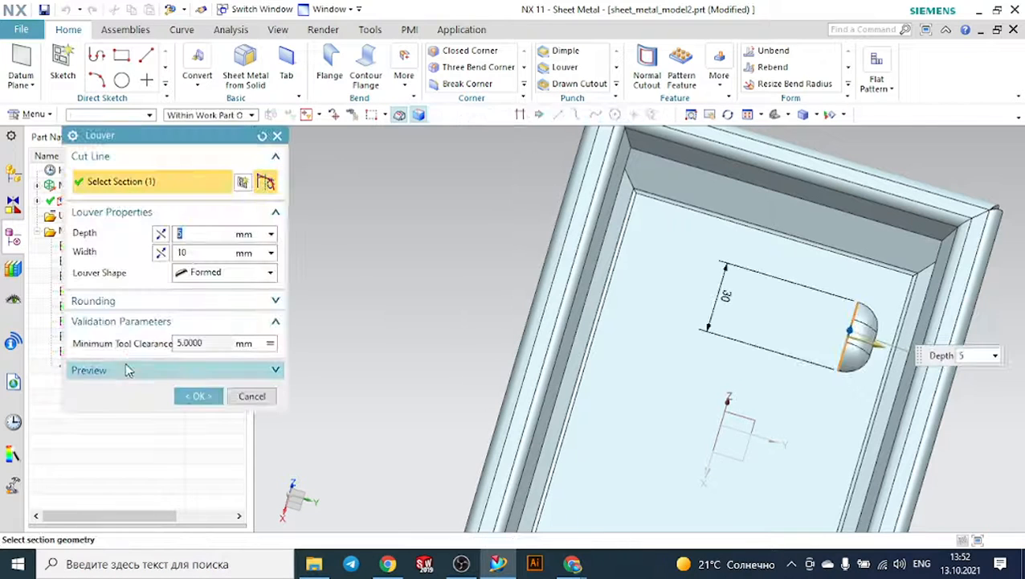
left_click(162, 236)
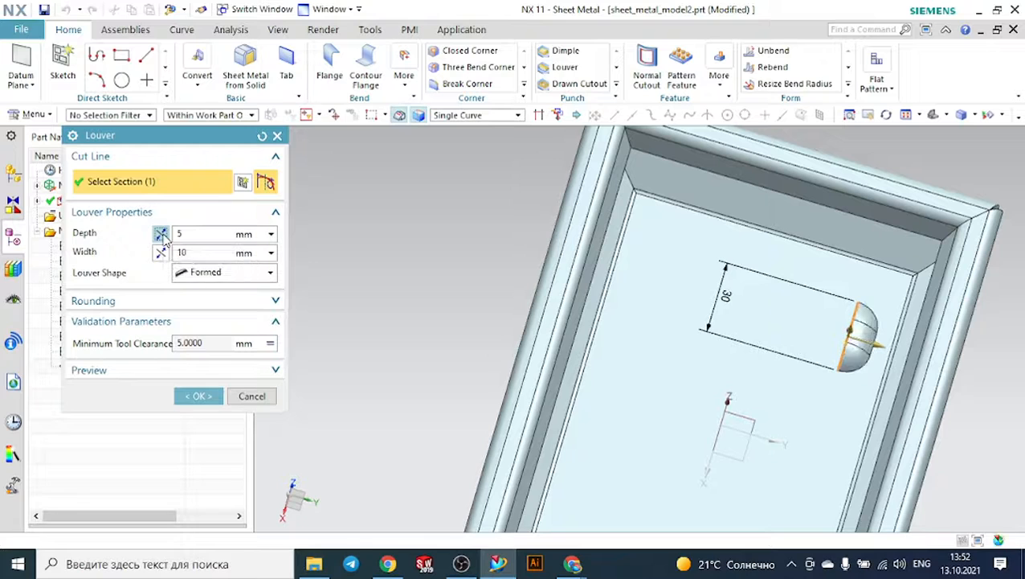
left_click(166, 255)
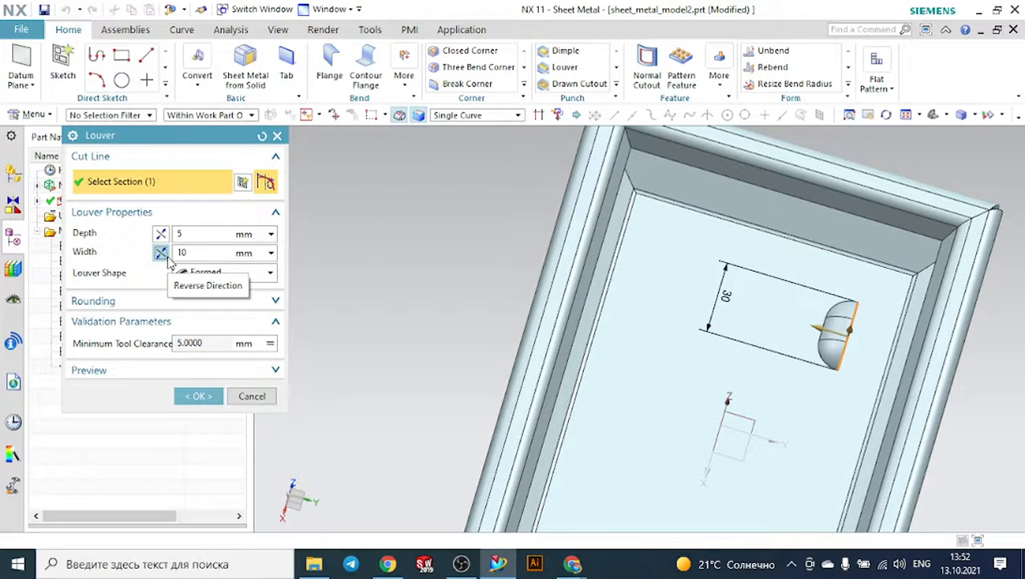
left_click(198, 395)
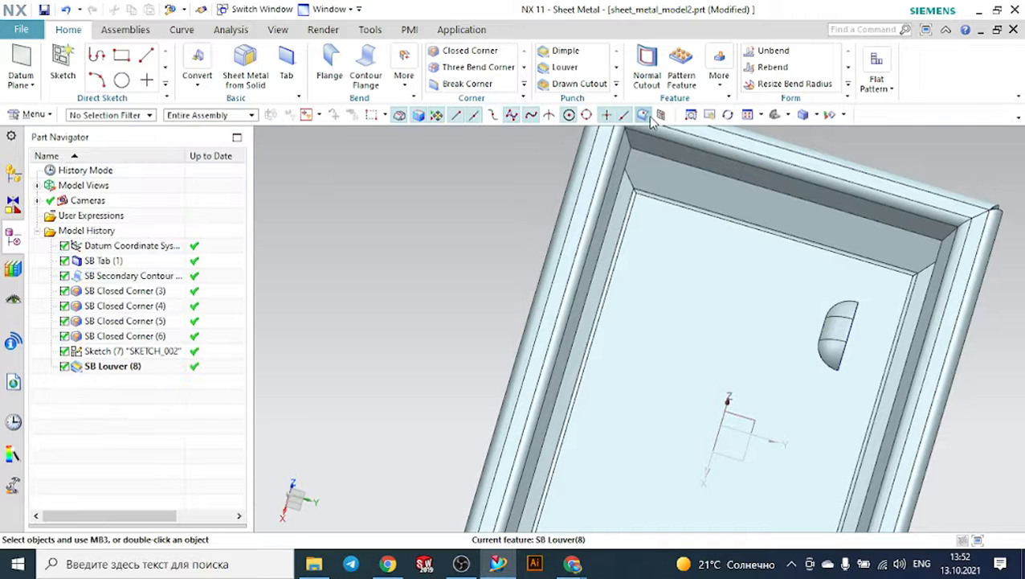
left_click(681, 68)
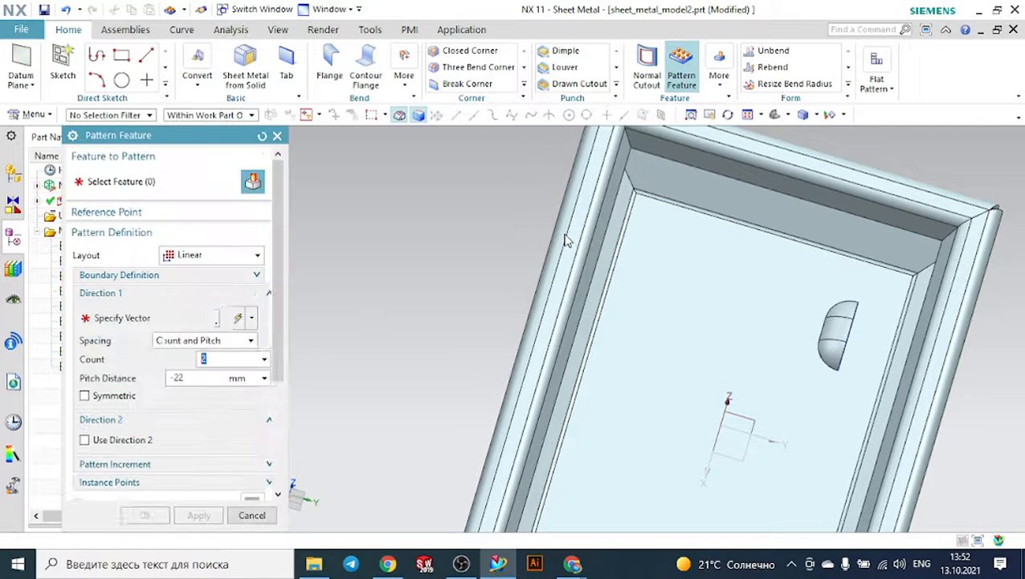
left_click(840, 313)
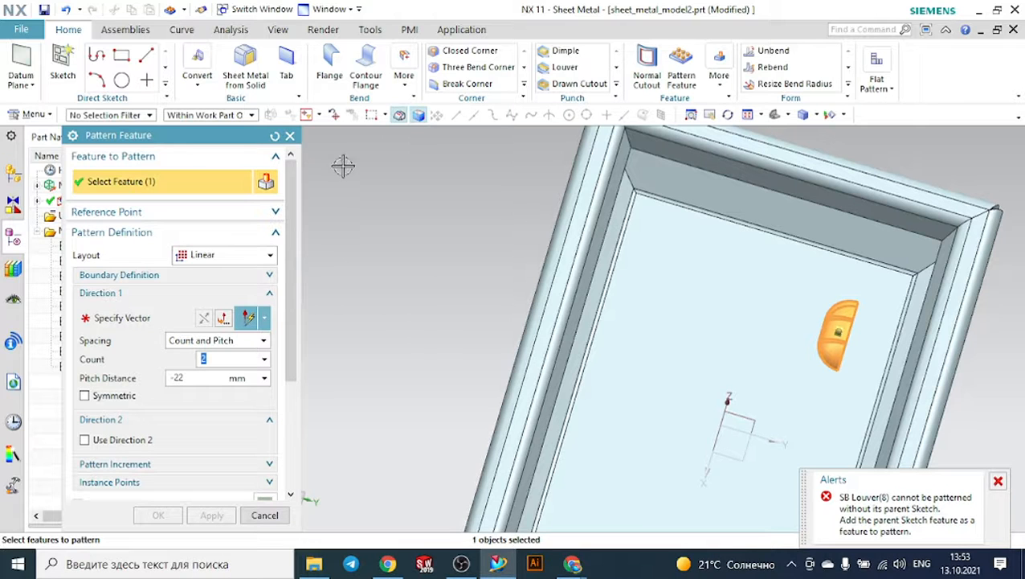
left_click(290, 135)
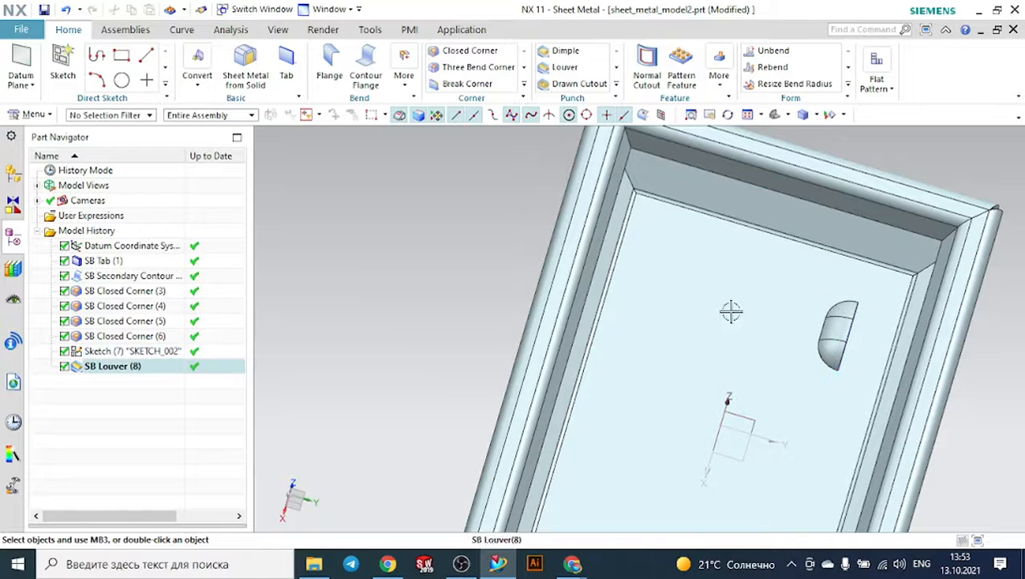
- Reverse the louver's width direction back toward the tray's nearer side wall and accept the edit
double_click(143, 367)
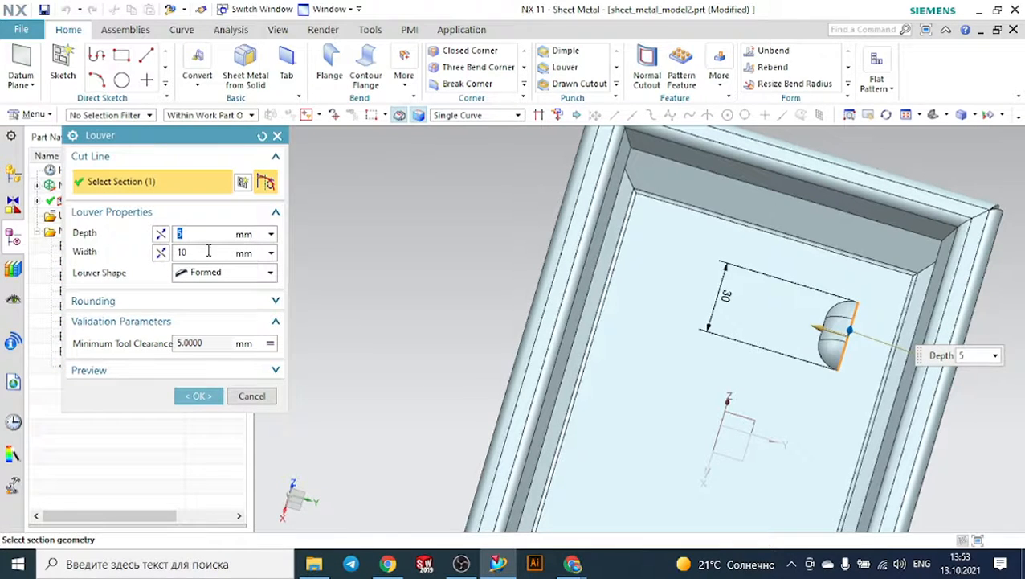
left_click(160, 254)
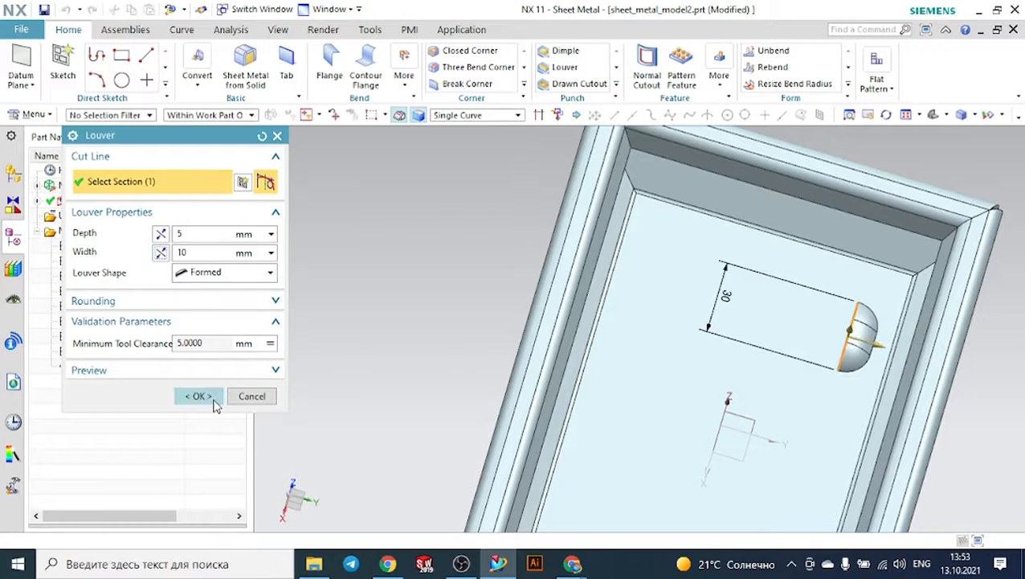
left_click(198, 397)
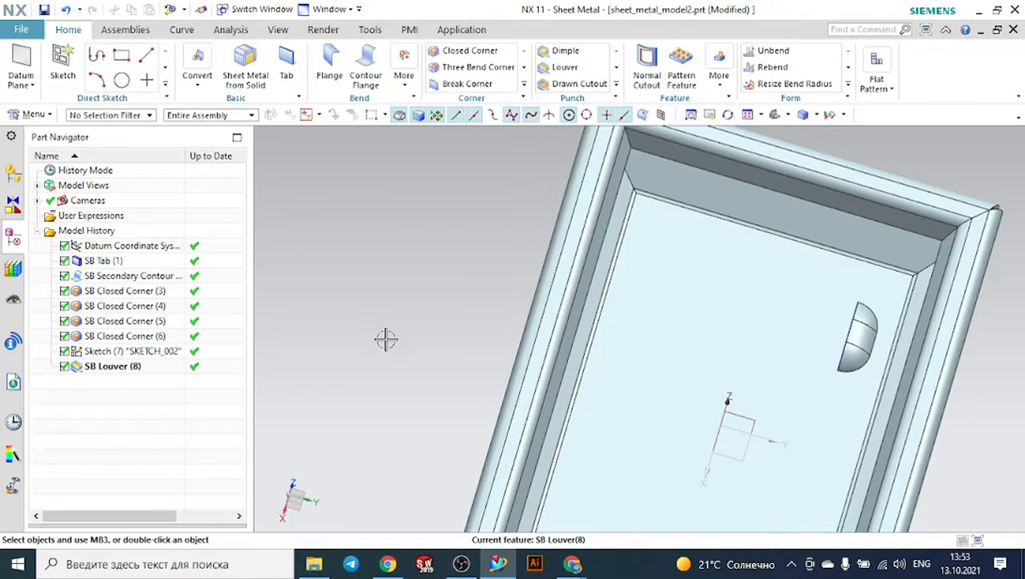
- Create a linear pattern of the louver and its parent sketch along the Y-axis with count 4 and pitch -22 mm
left_click(683, 72)
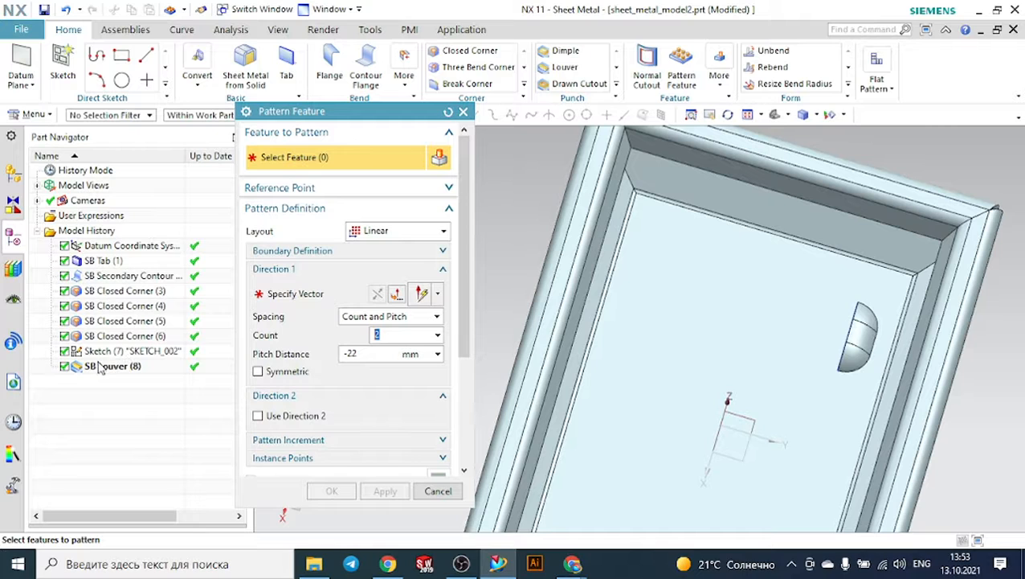
left_click(137, 352)
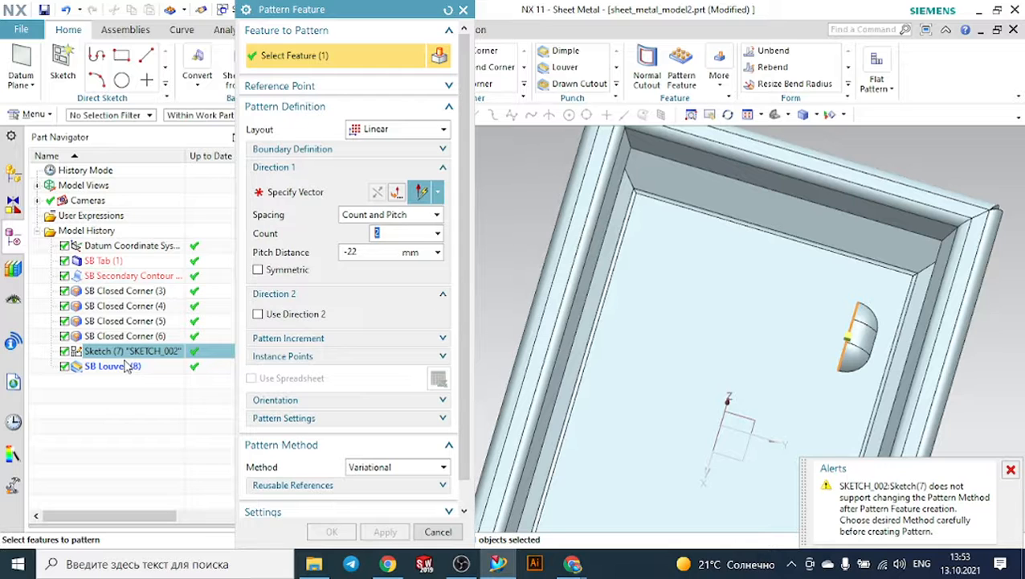
left_click(124, 370)
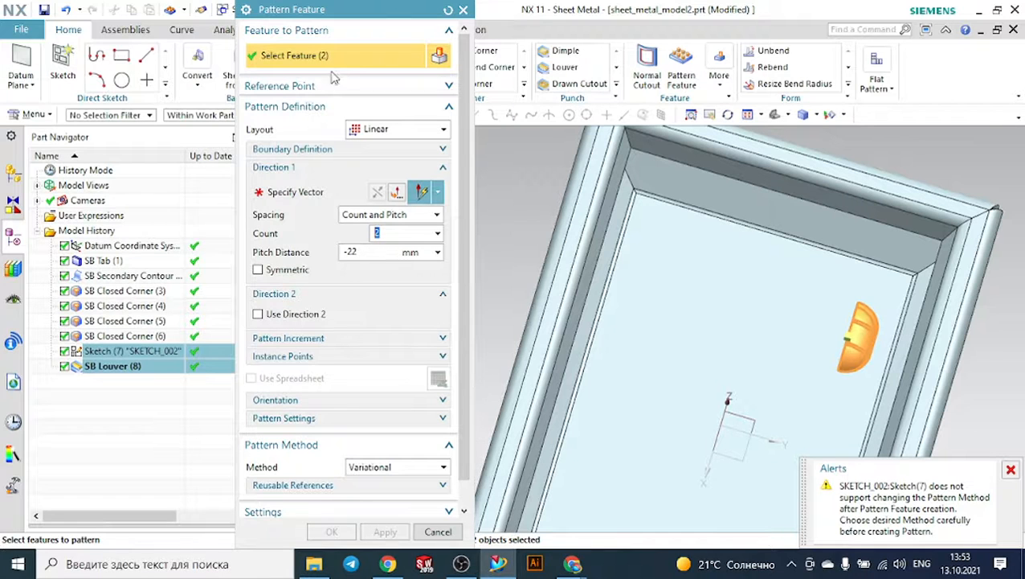
left_click(293, 192)
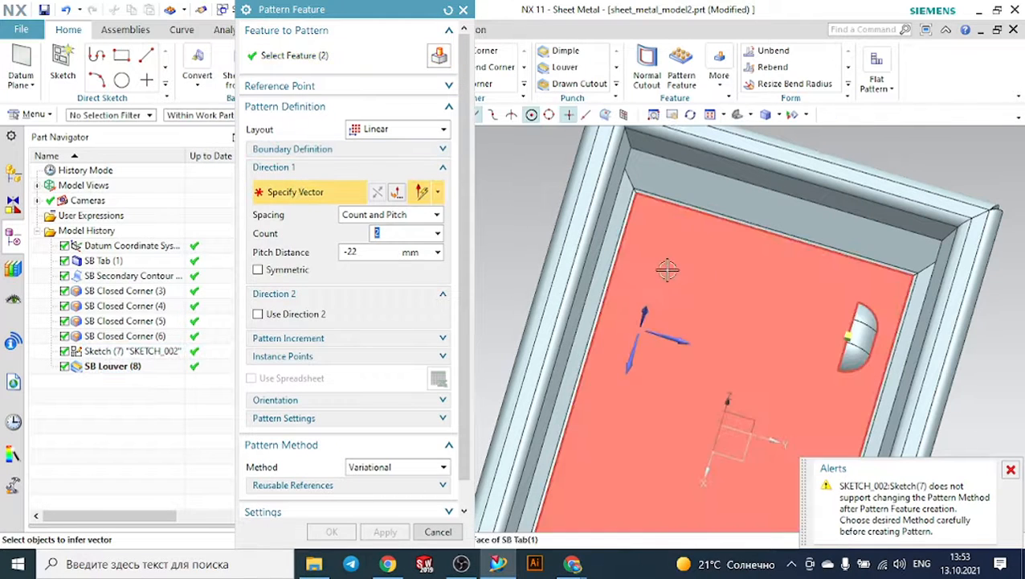
left_click(673, 343)
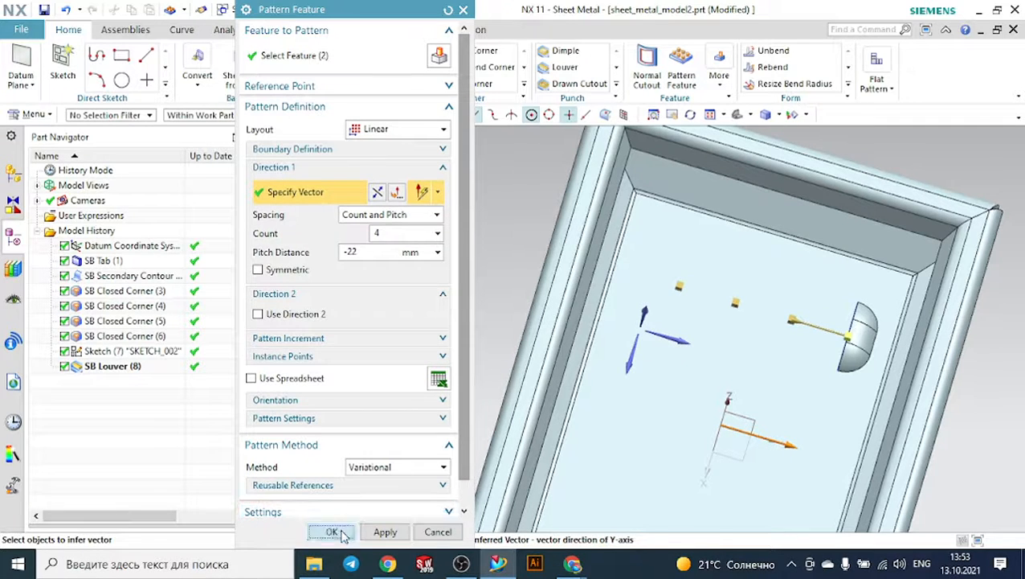
left_click(332, 532)
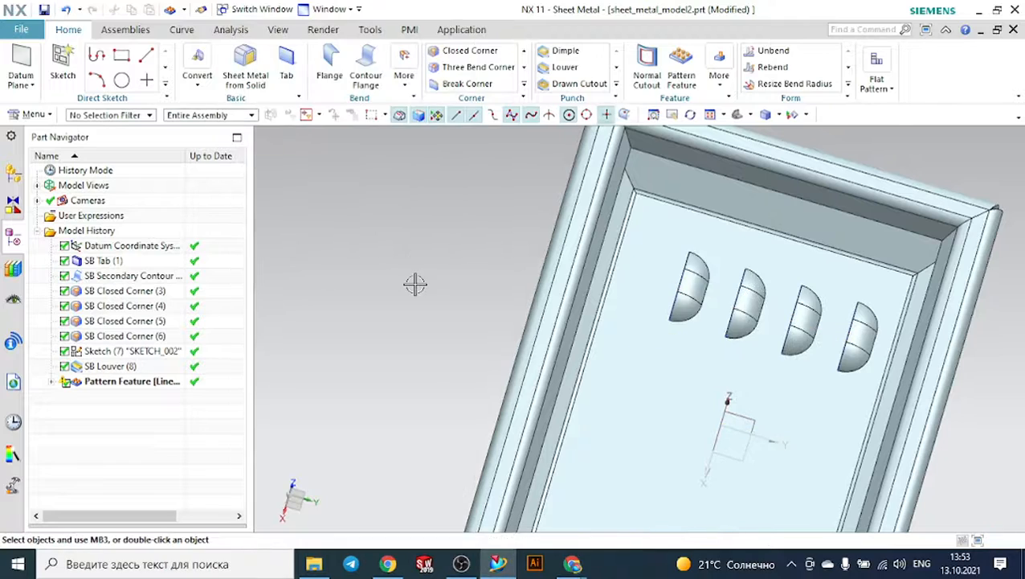
- Review the louver pattern's settings and examine the patterned louvers in the tray base from several angles
middle_click_drag(415, 284, 797, 294)
double_click(164, 381)
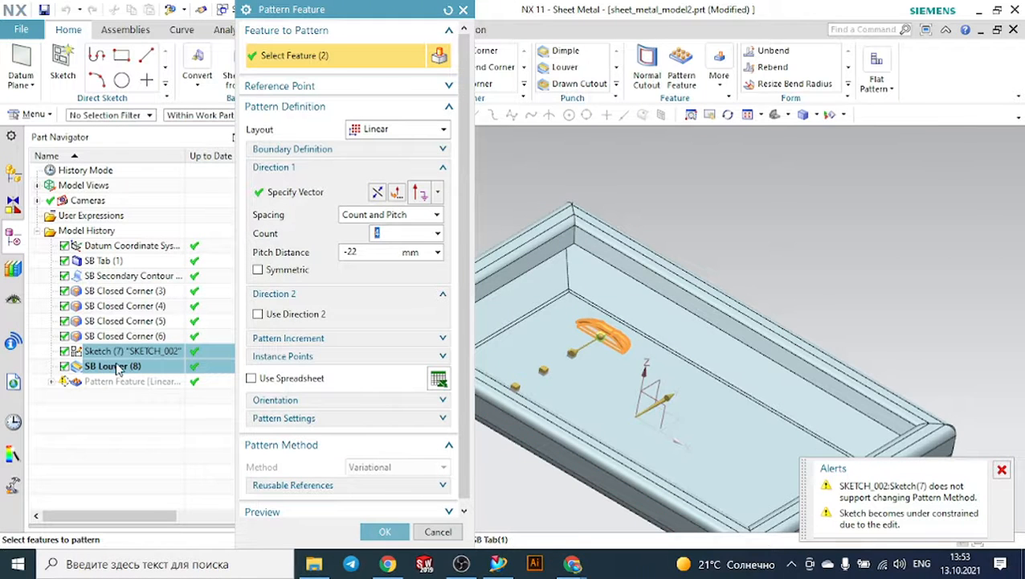
left_click(385, 531)
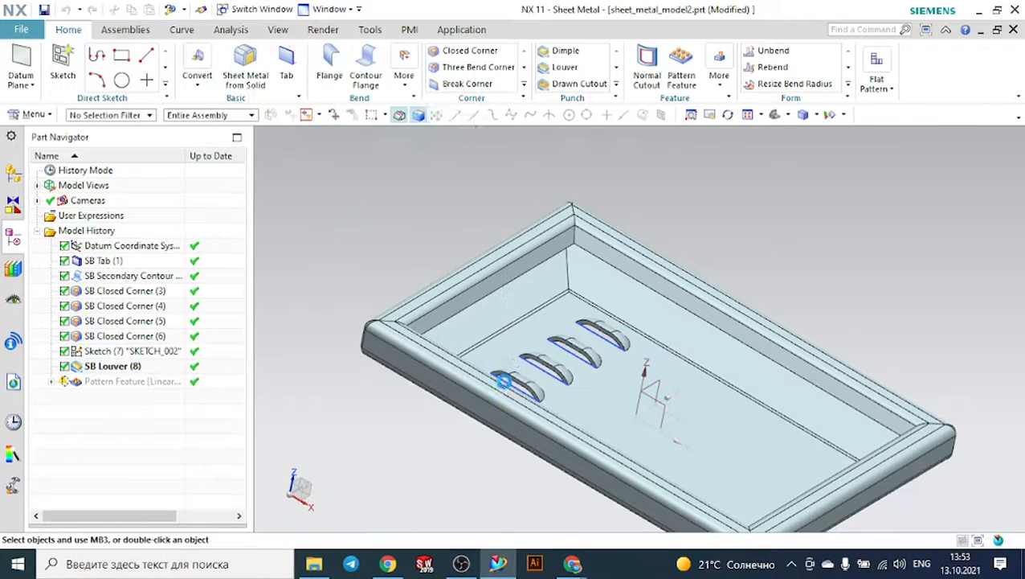
scroll(500, 337, "down", 3)
middle_click_drag(739, 298, 747, 350)
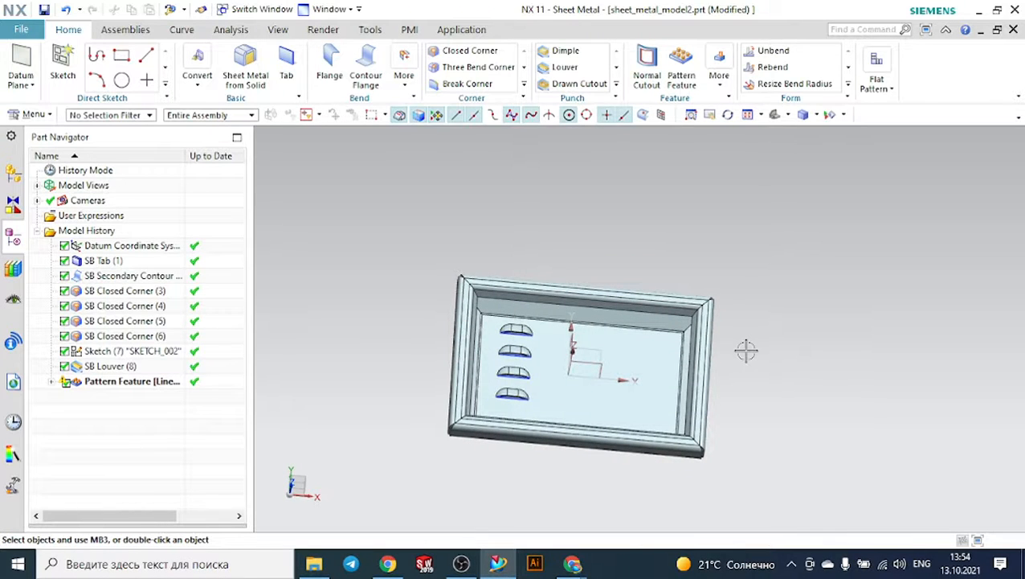
scroll(540, 412, "up", 5)
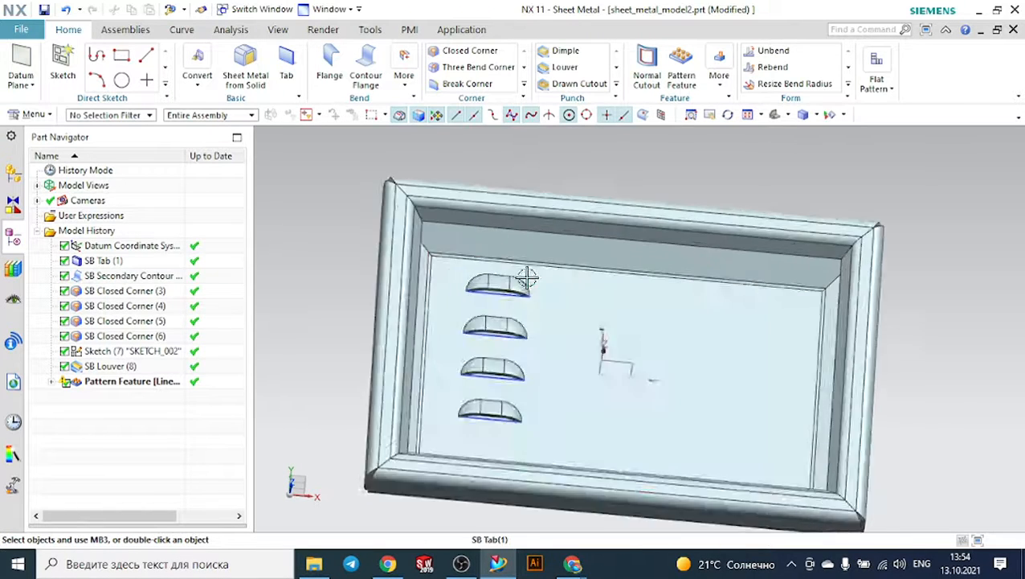
middle_click_drag(520, 350, 509, 328)
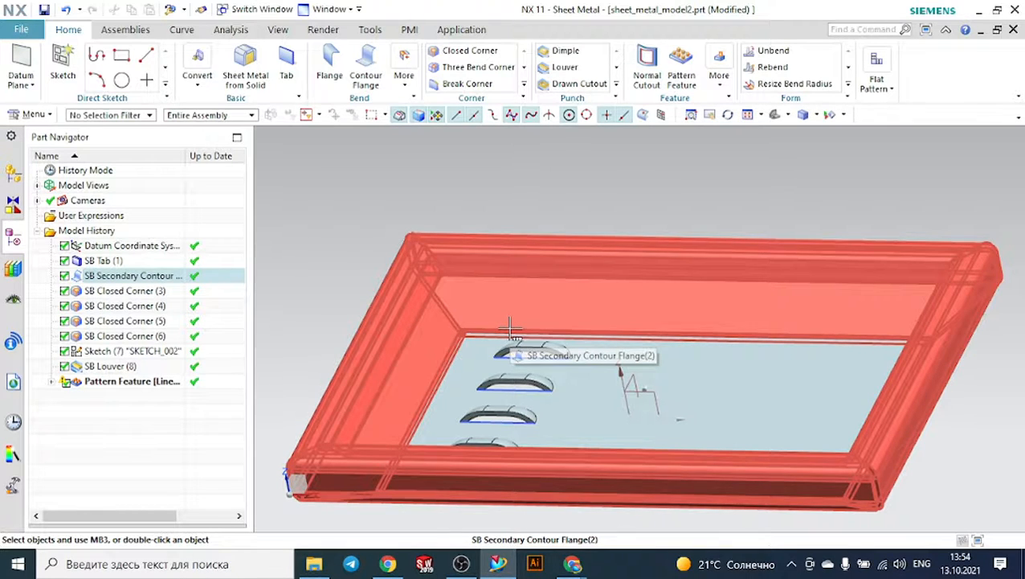
left_click(405, 80)
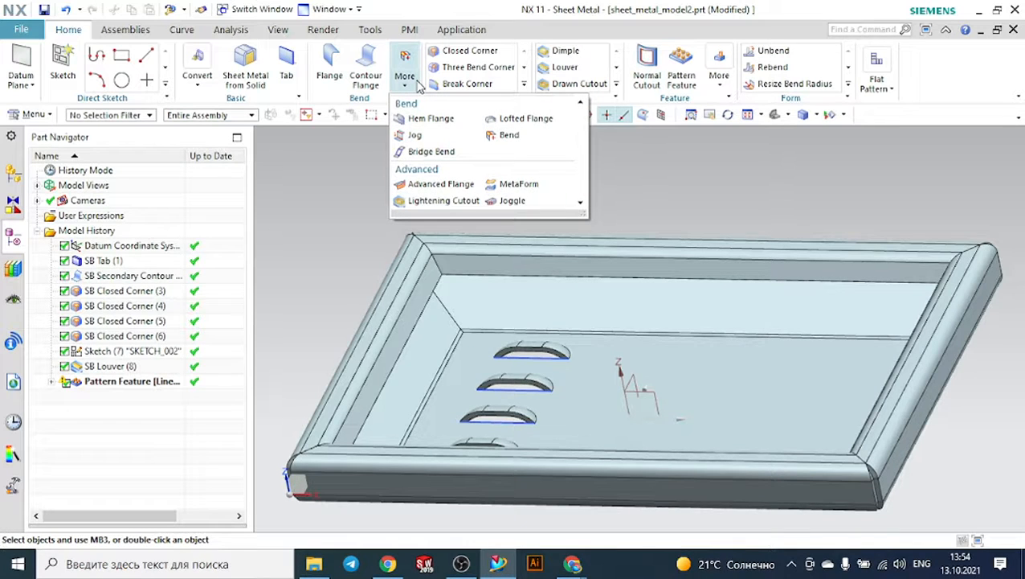
left_click(675, 157)
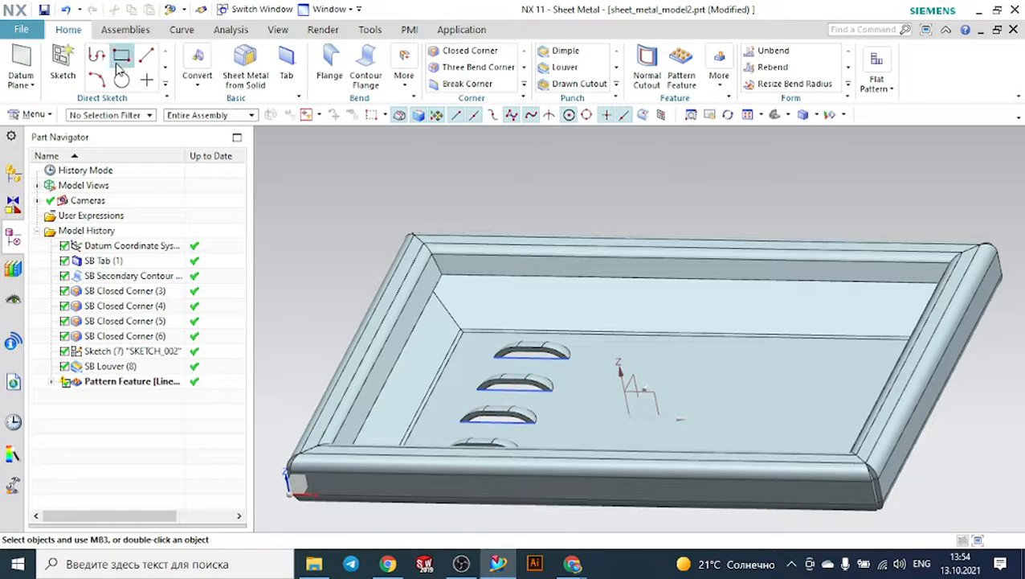
- Create a new part named sheet_metal_model3.prt from the Sheet Metal template in millimeters
left_click(20, 31)
left_click(34, 51)
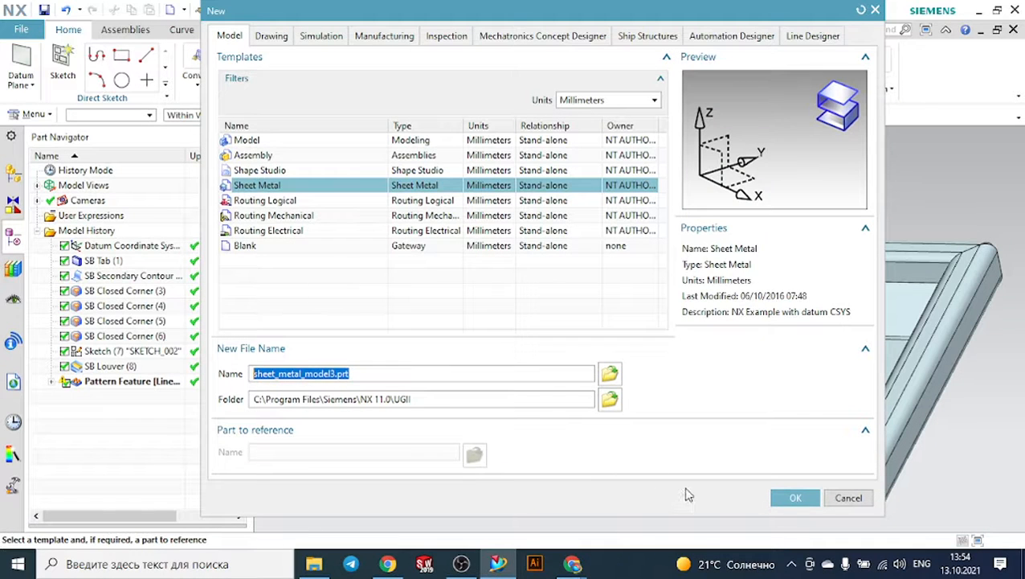
left_click(799, 498)
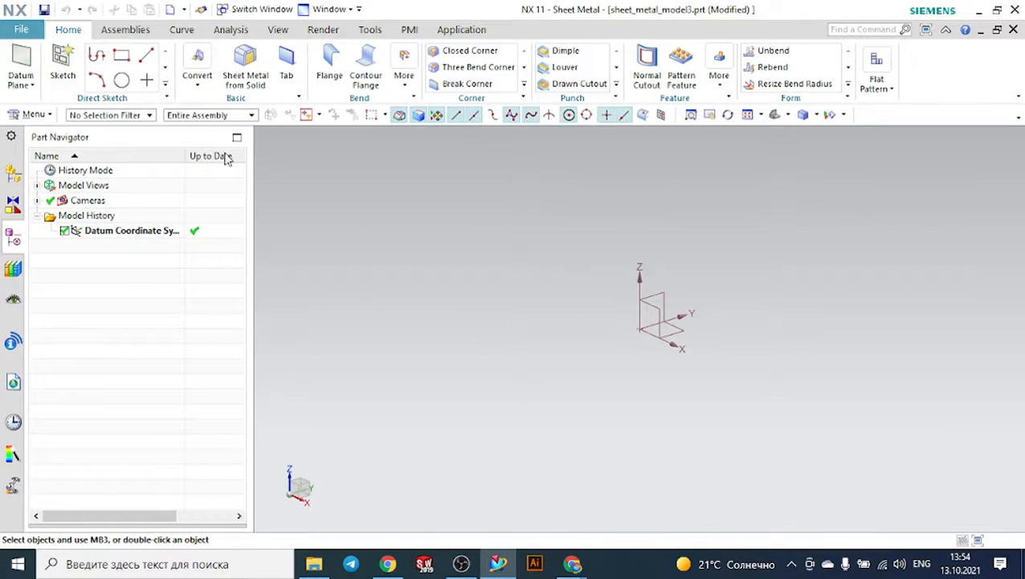
- Sketch a rectangle about 153 by 101 mm around the origin on the XY plane and finish the sketch
left_click(63, 64)
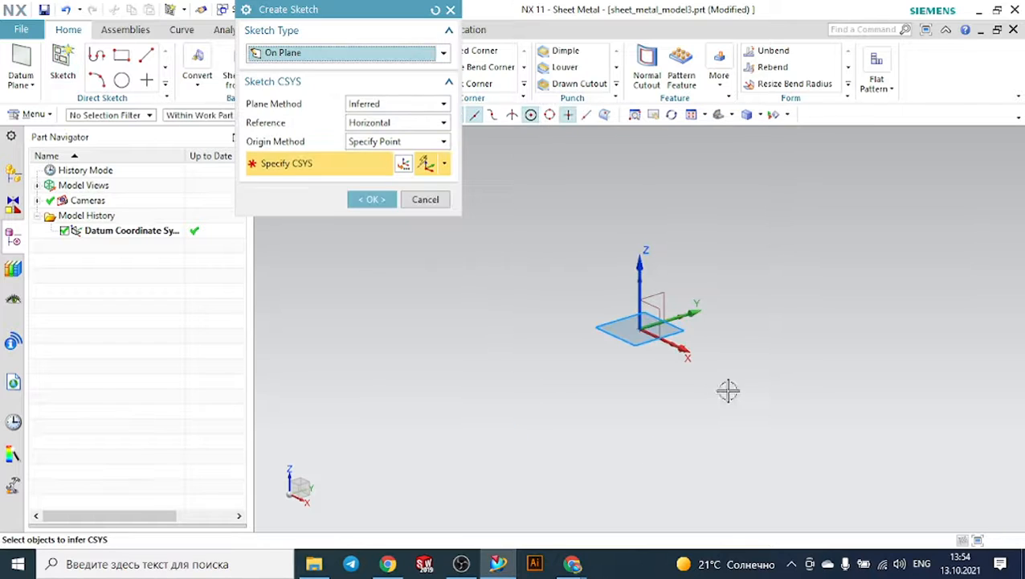
left_click(678, 321)
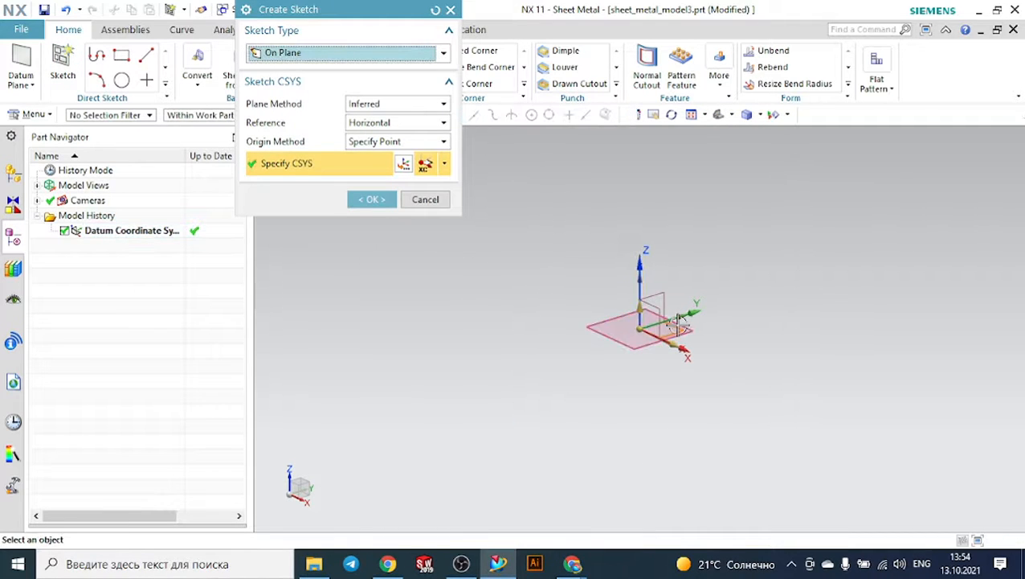
left_click(374, 200)
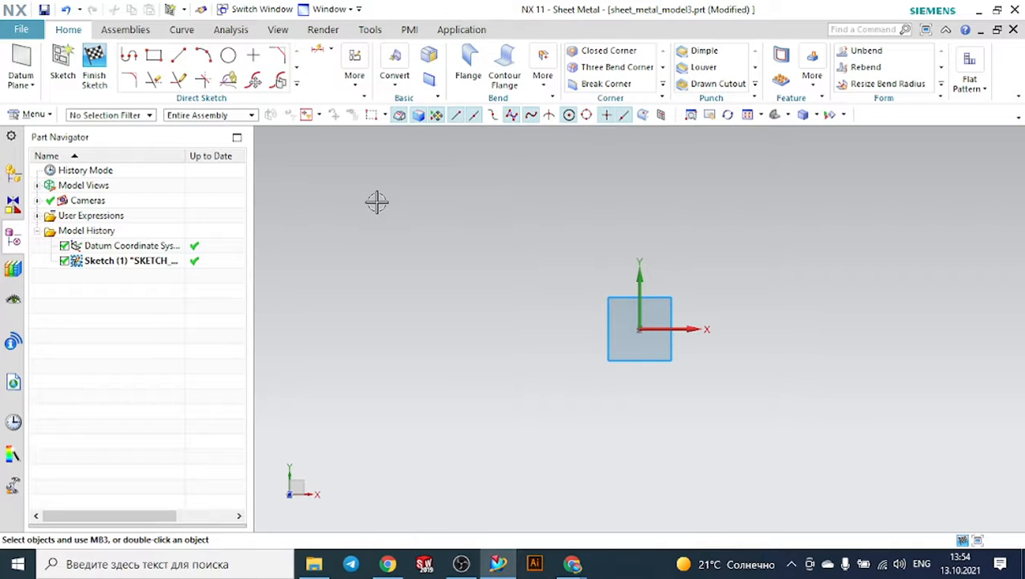
left_click(154, 55)
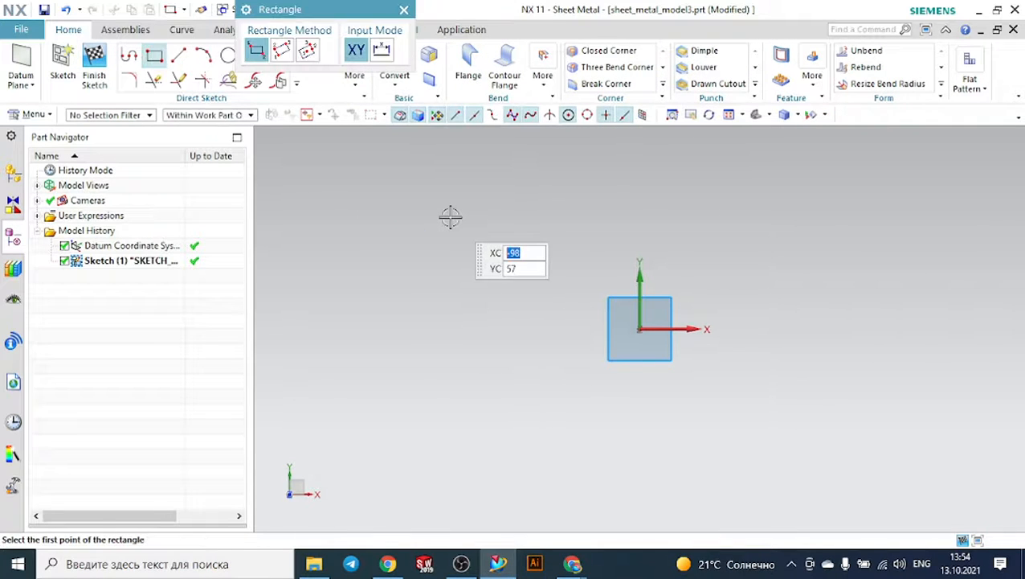
left_click(507, 253)
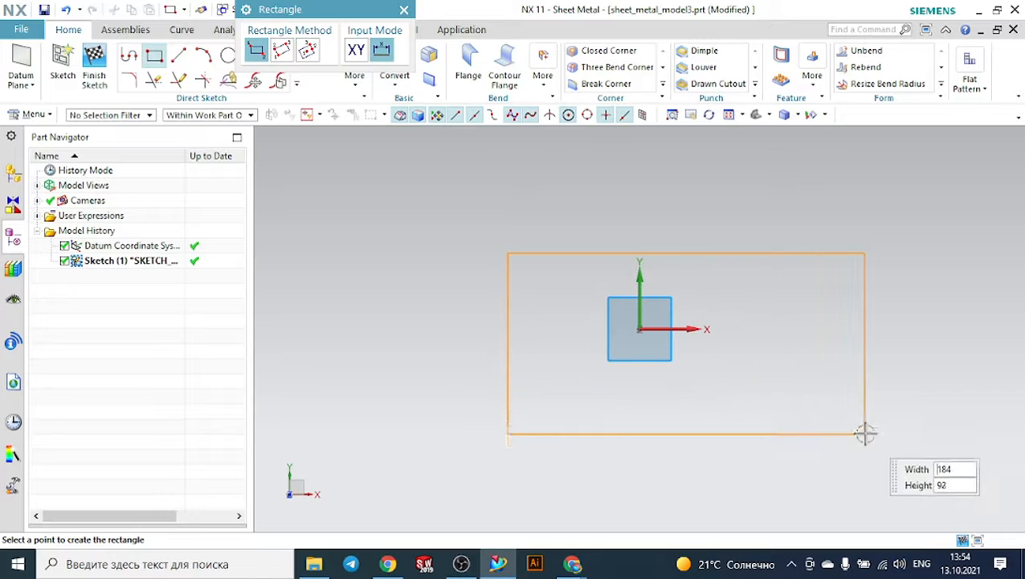
left_click(805, 449)
left_click(403, 9)
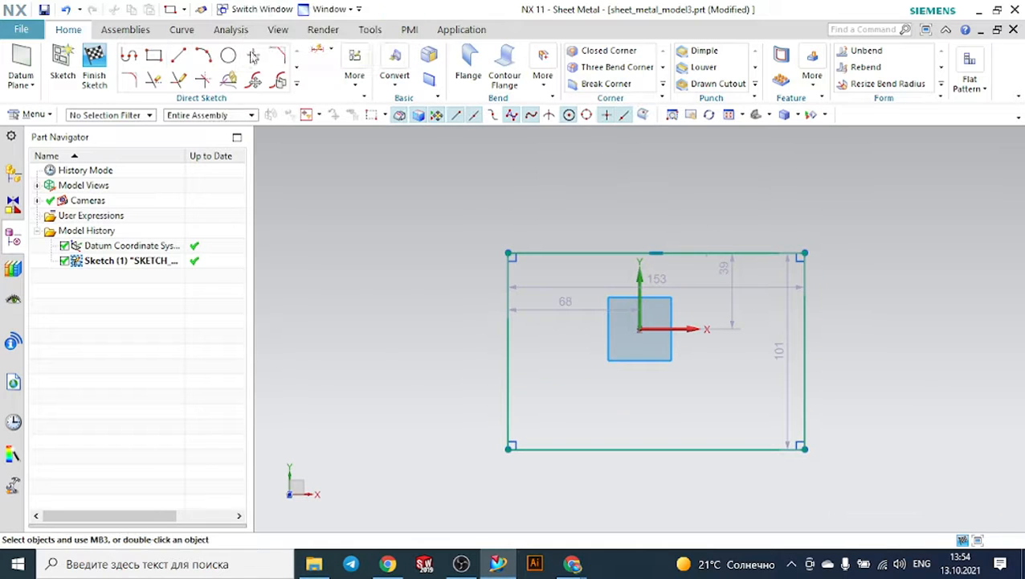
left_click(94, 61)
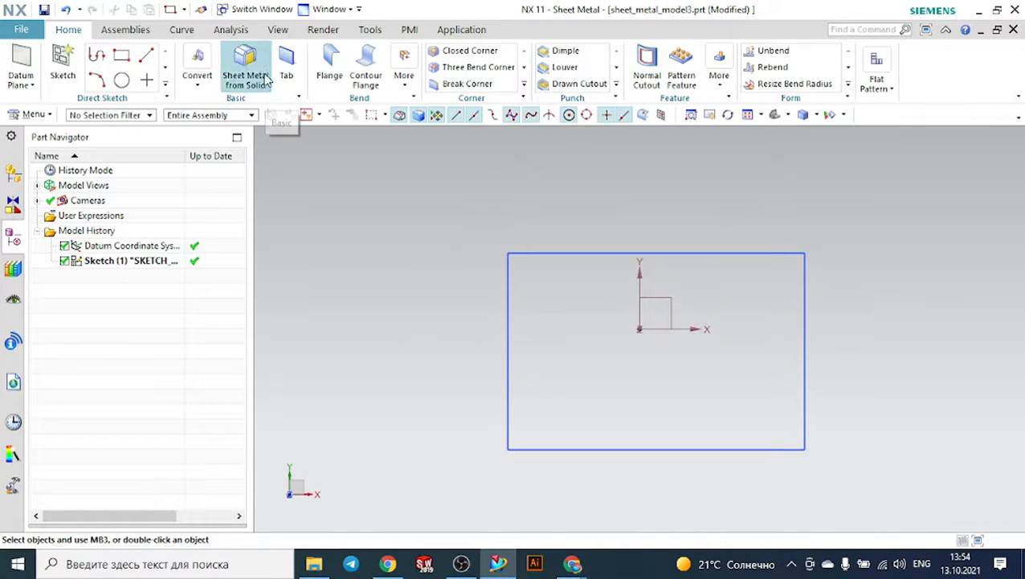
- Create a 2 mm thick base tab from the rectangle sketch
left_click(286, 68)
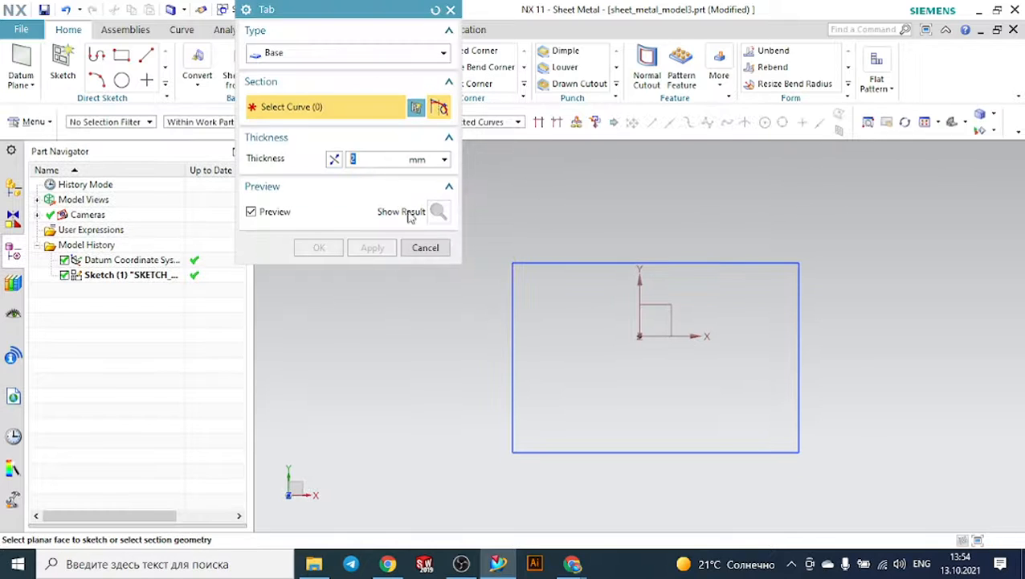
middle_click_drag(435, 323, 498, 293)
left_click(510, 305)
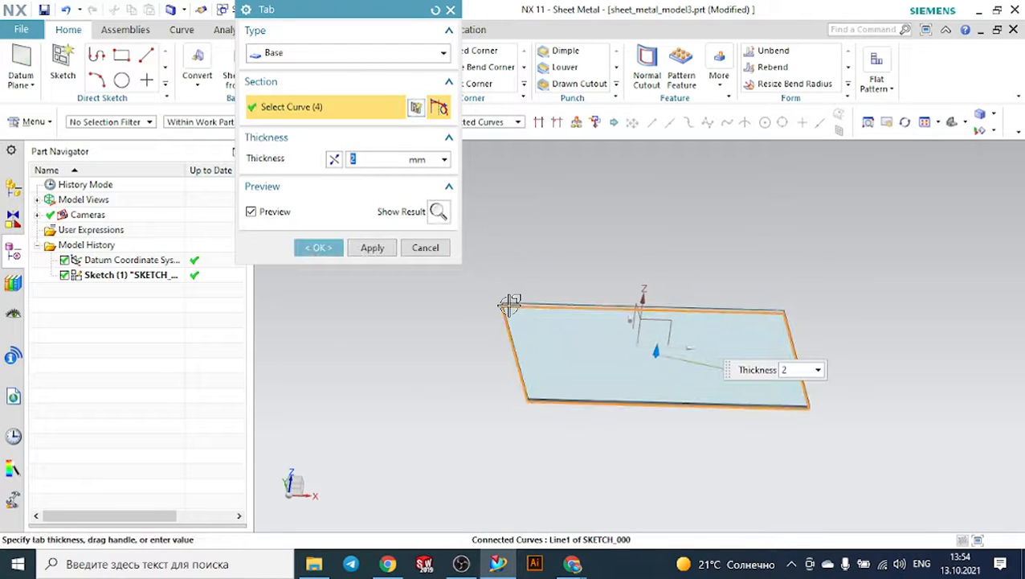
left_click(337, 248)
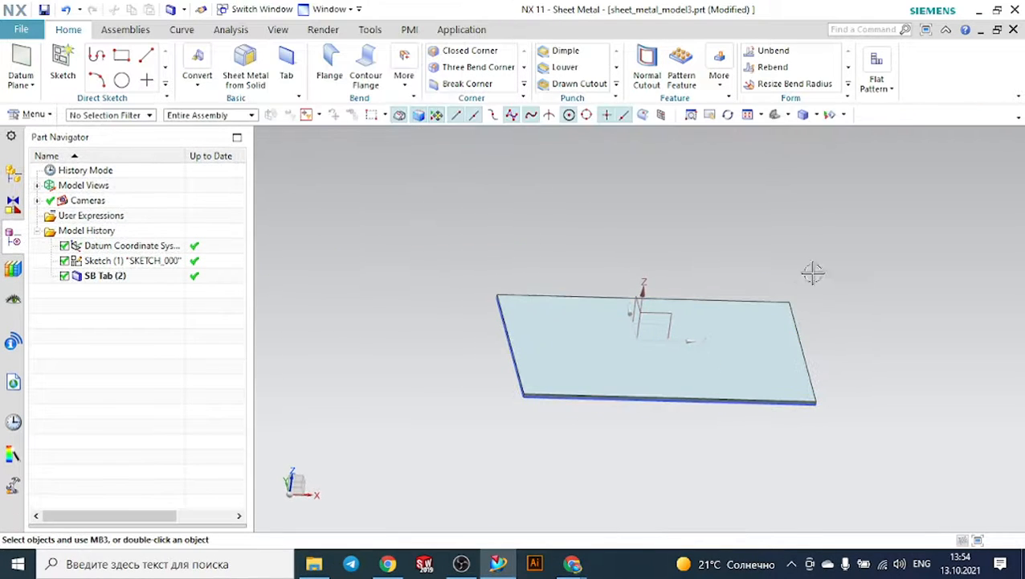
- Place a flange on the tab's short edge on the negative X side with the width option set to Full
middle_click_drag(813, 273, 837, 334)
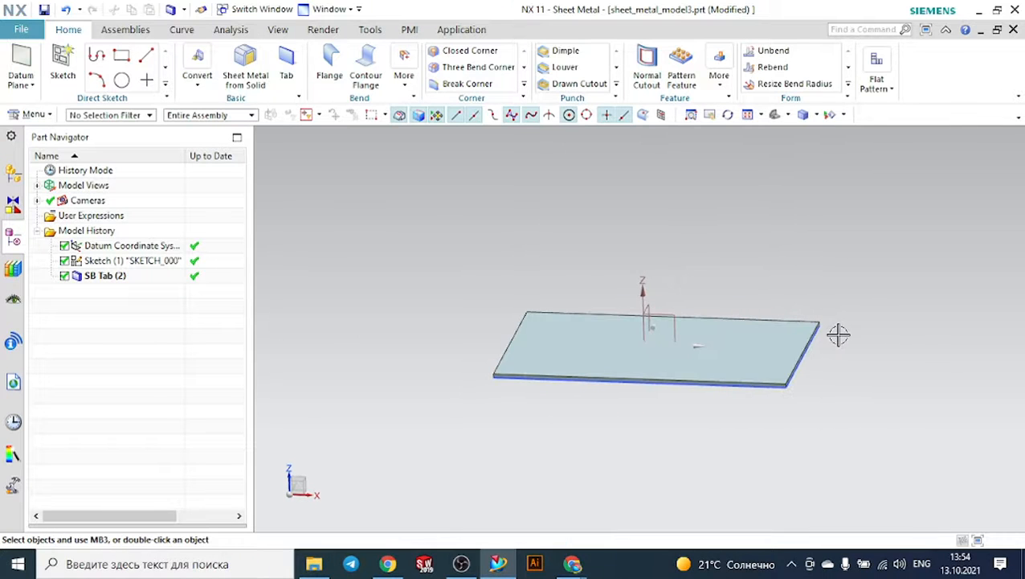
left_click(328, 64)
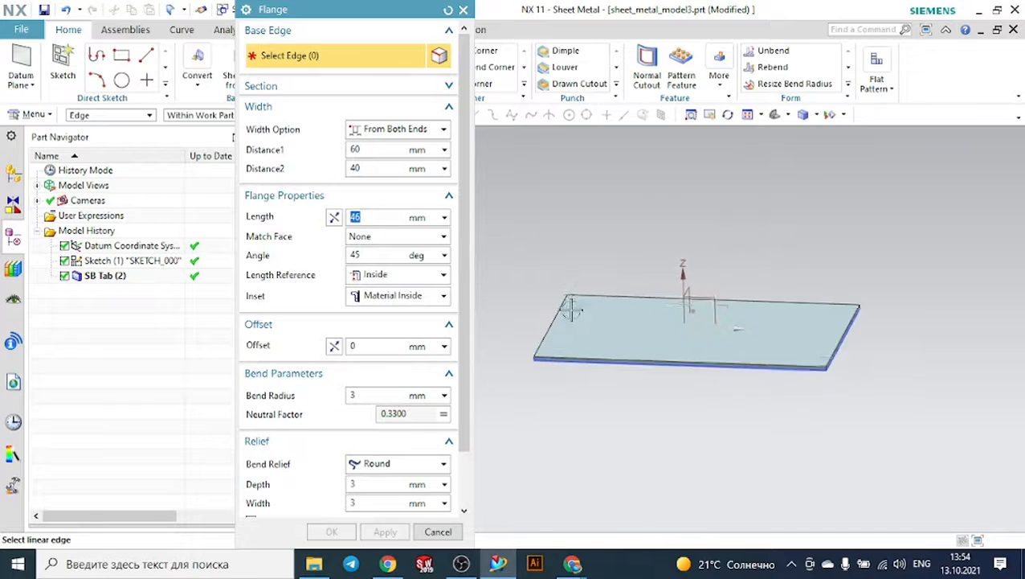
scroll(569, 309, "up", 2)
scroll(554, 305, "up", 2)
left_click(564, 286)
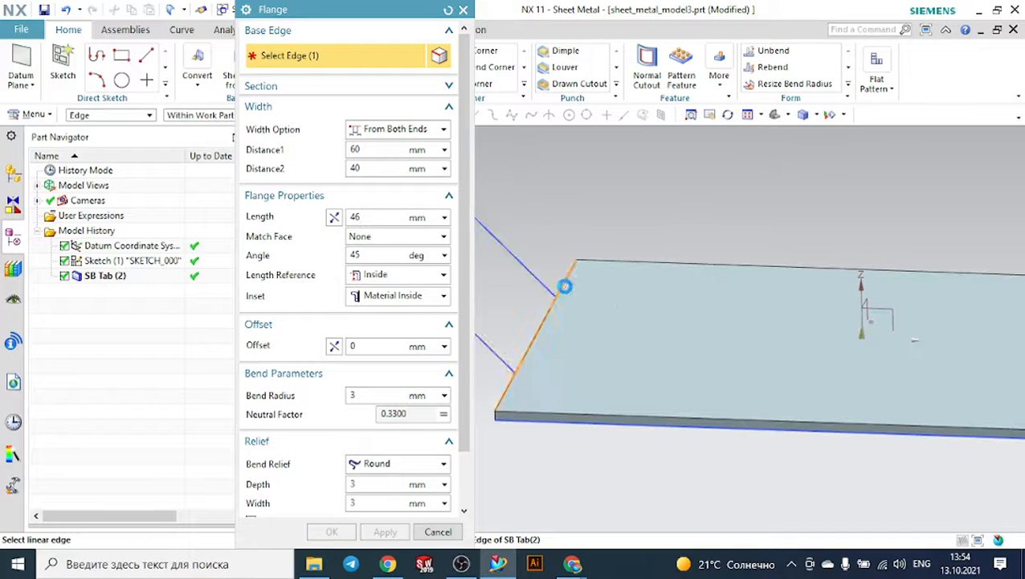
scroll(599, 289, "down", 2)
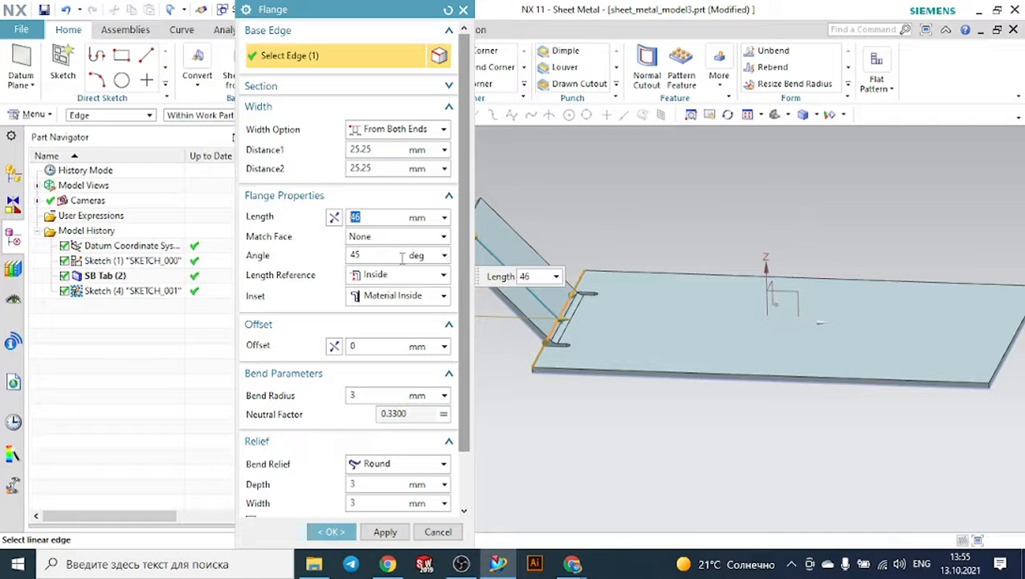
left_click(404, 130)
left_click(383, 143)
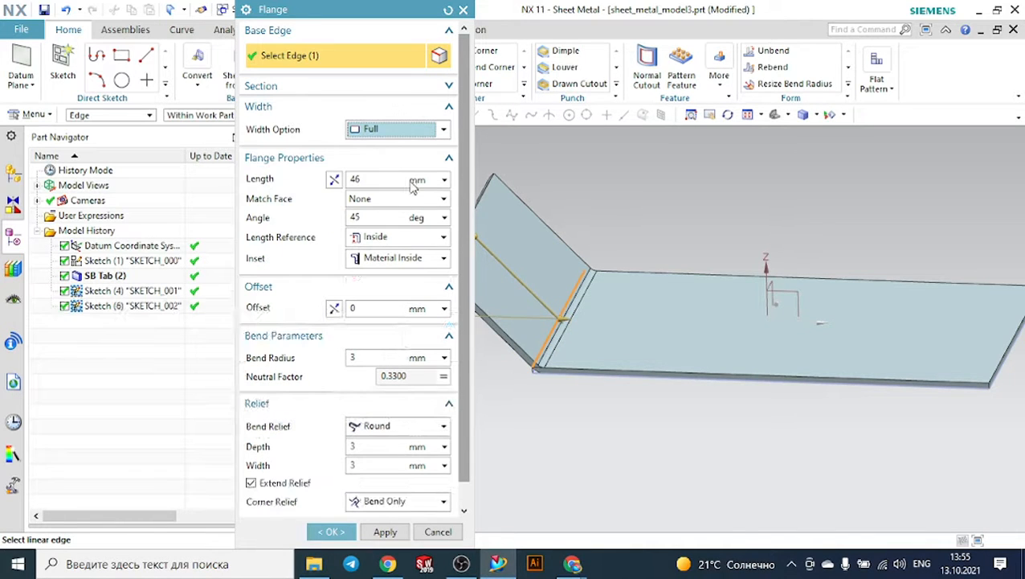
- Set the flange's bend angle to 90 degrees and create the flange
left_click(373, 216)
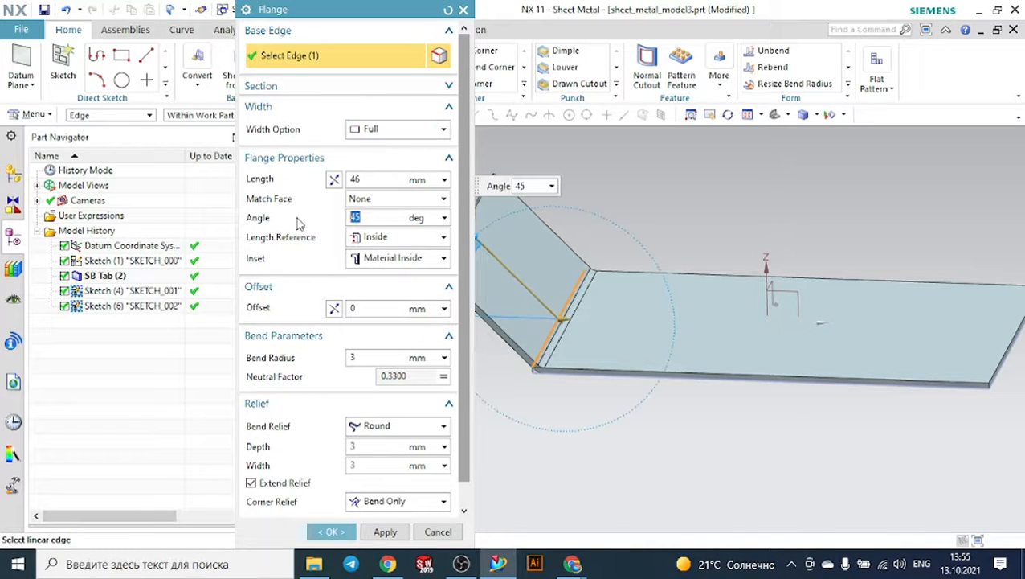
key("Return")
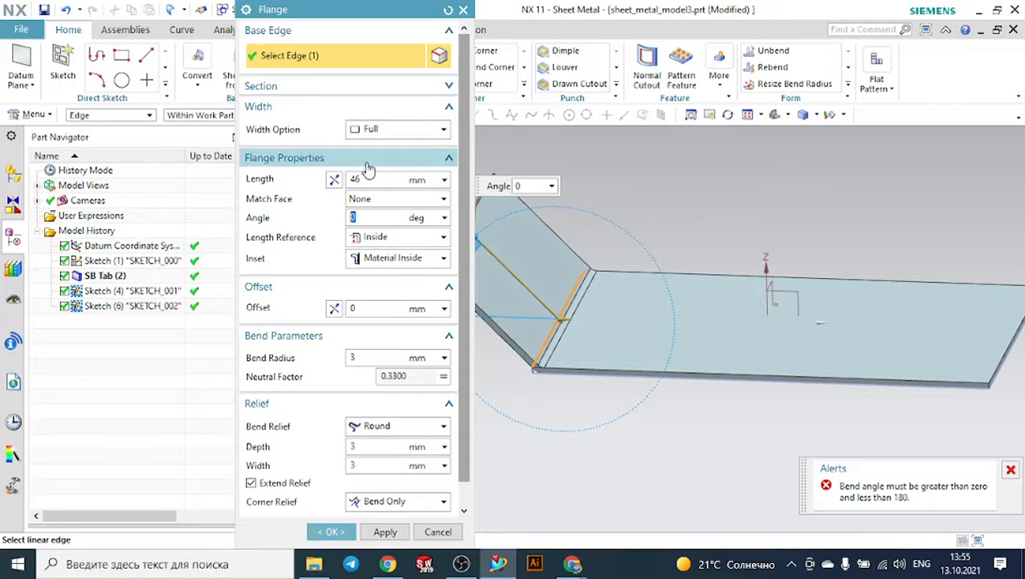
left_click_drag(658, 184, 596, 202)
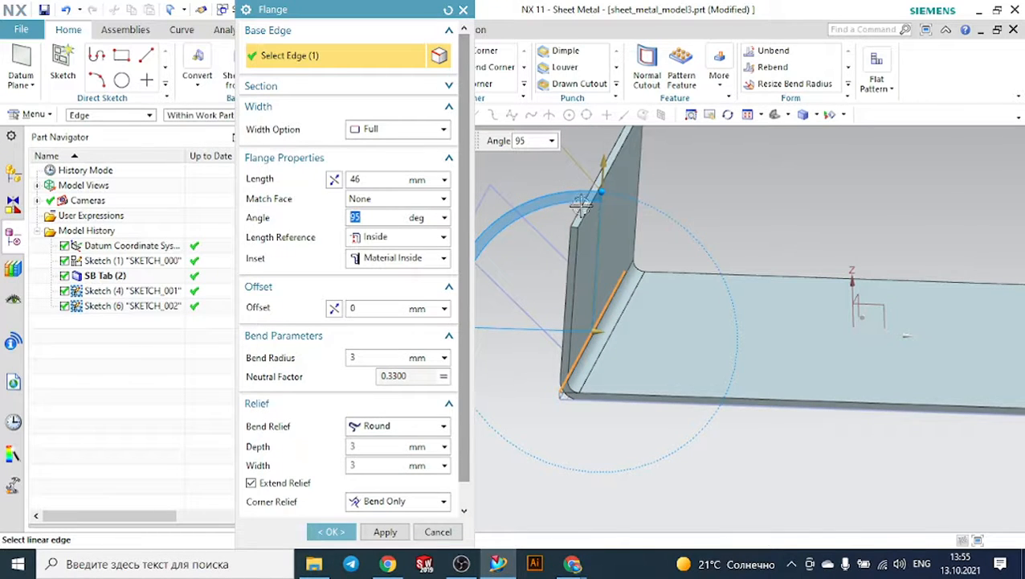
type("9")
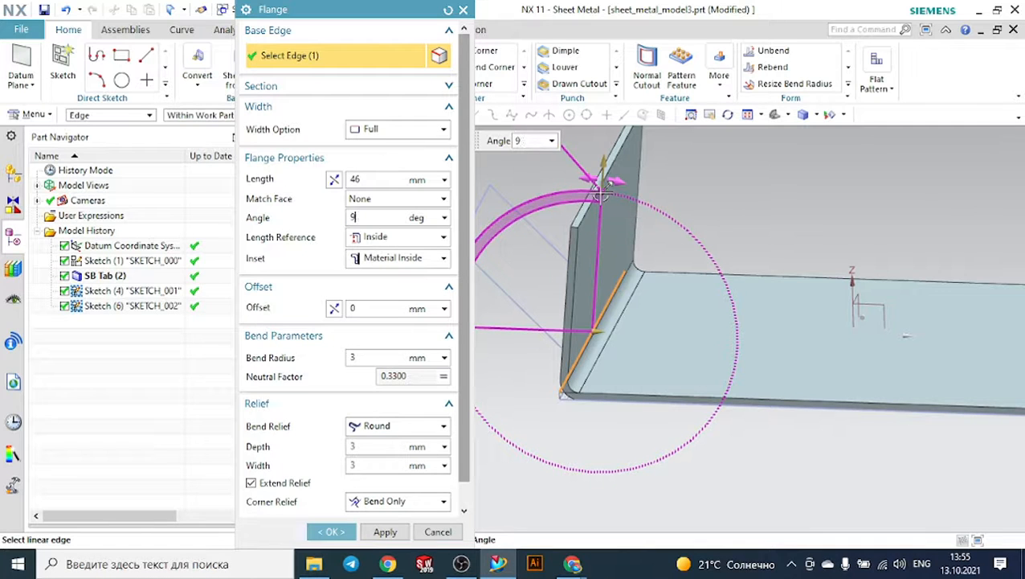
type("0")
key("Return")
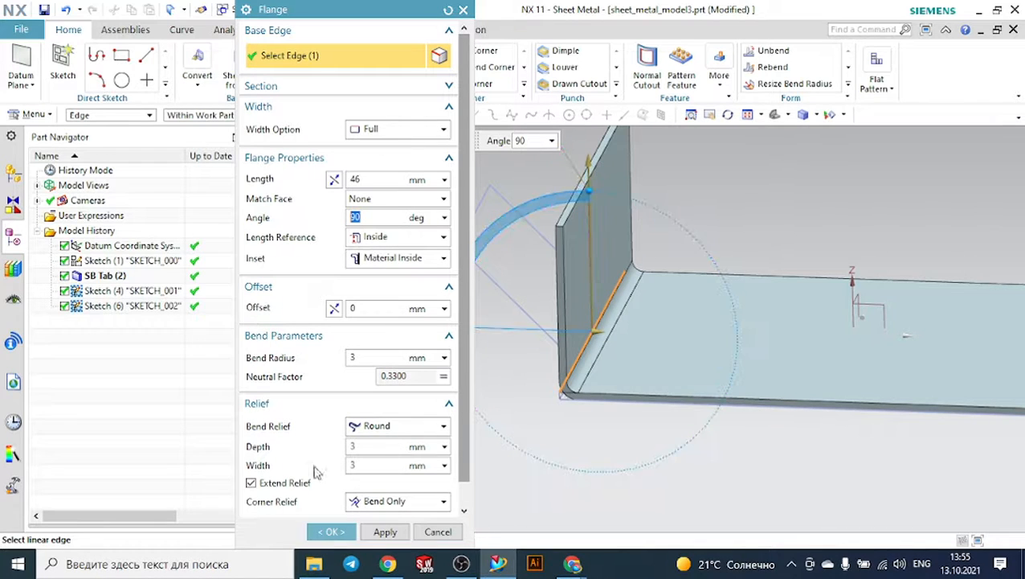
left_click(331, 532)
- Edit the flange and change its bend angle to 45 degrees
middle_click_drag(652, 270, 785, 291)
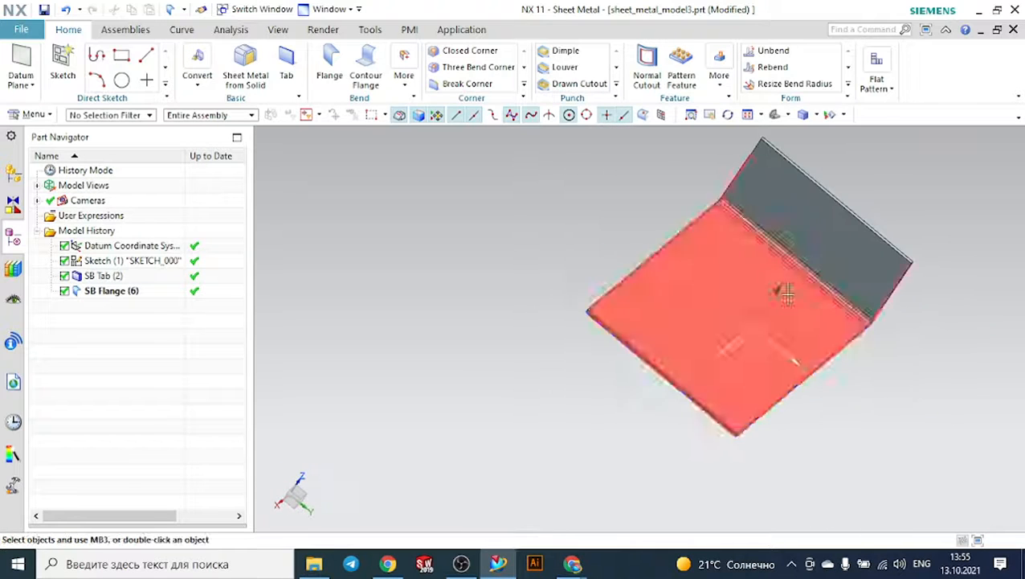
middle_click_drag(991, 193, 920, 144)
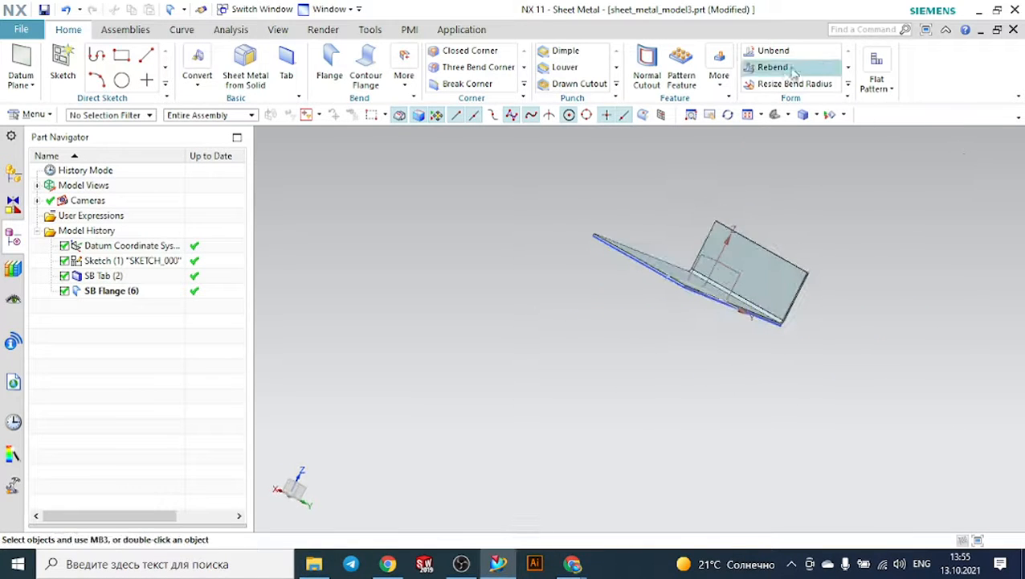
middle_click_drag(876, 210, 850, 204)
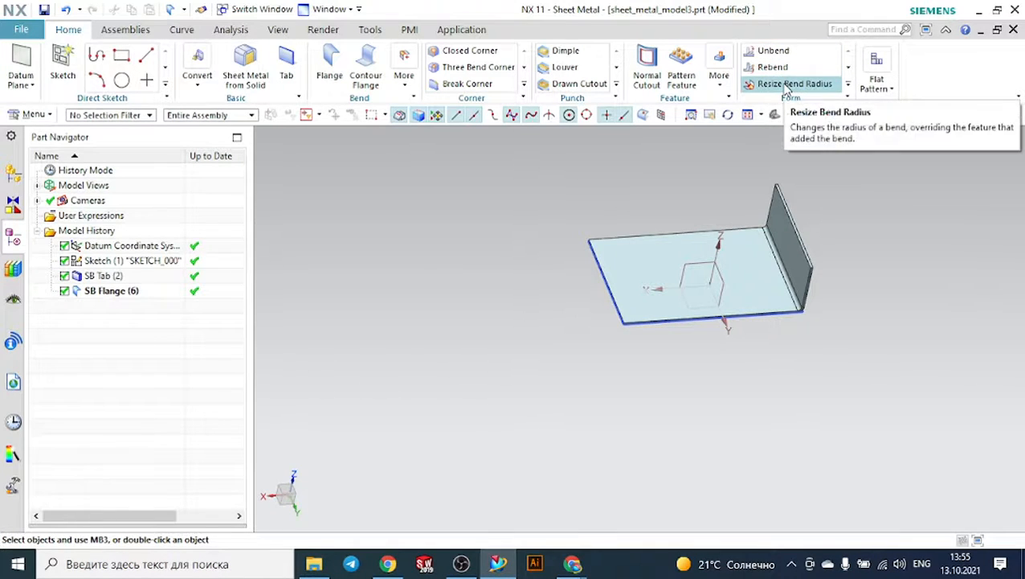
middle_click_drag(888, 221, 910, 210)
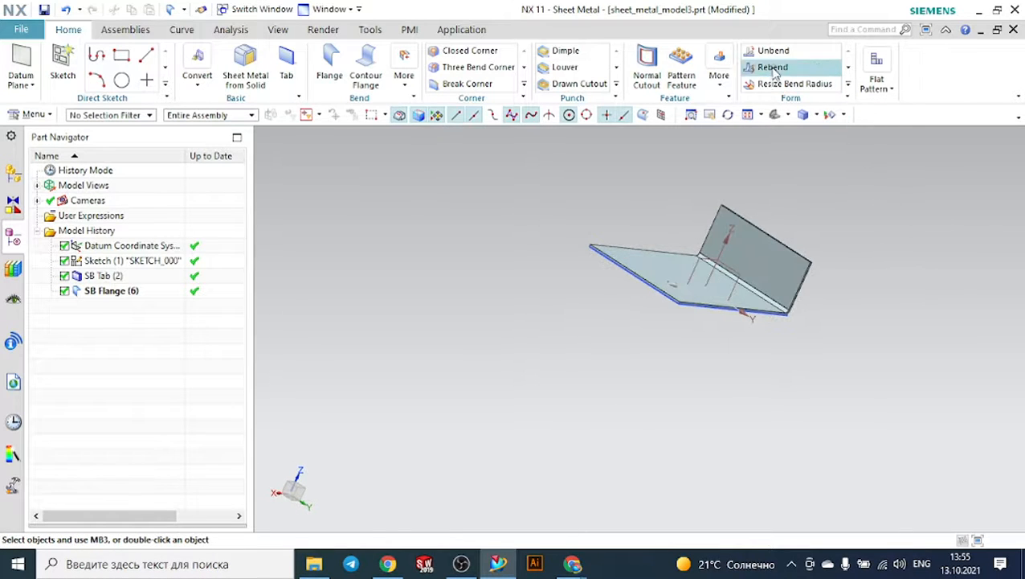
middle_click_drag(837, 180, 782, 262)
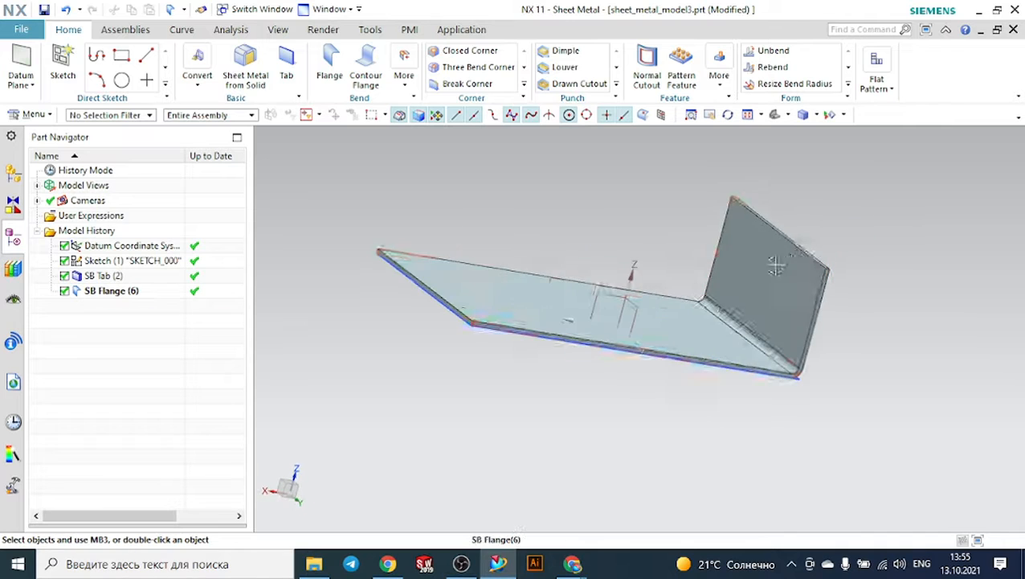
double_click(133, 292)
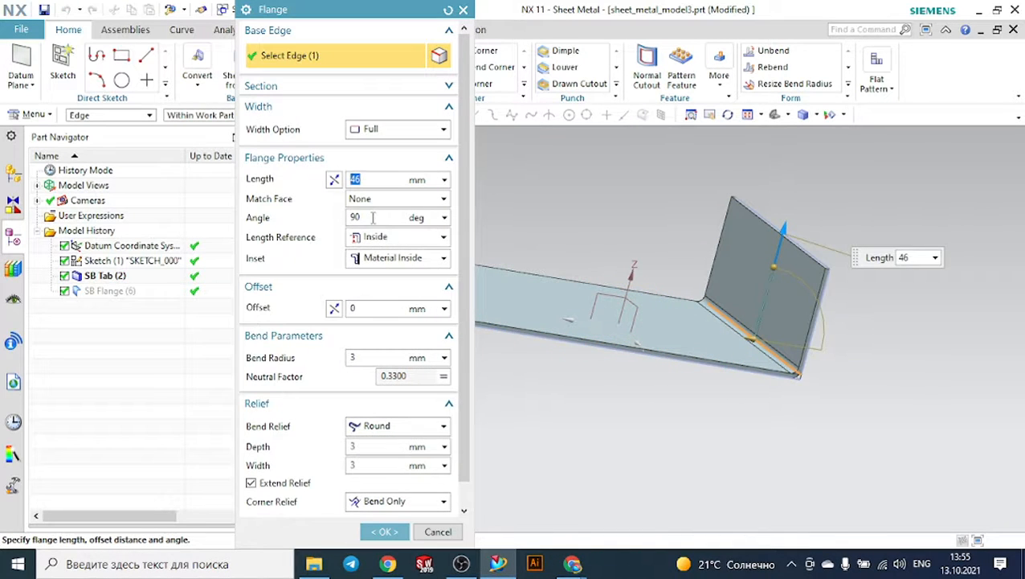
left_click(372, 217)
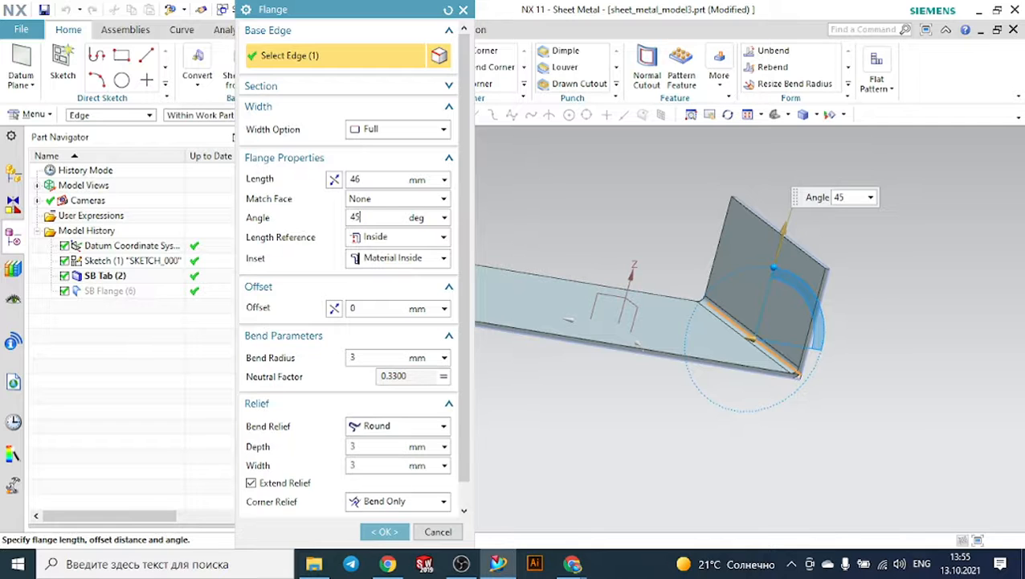
type("45")
key("Return")
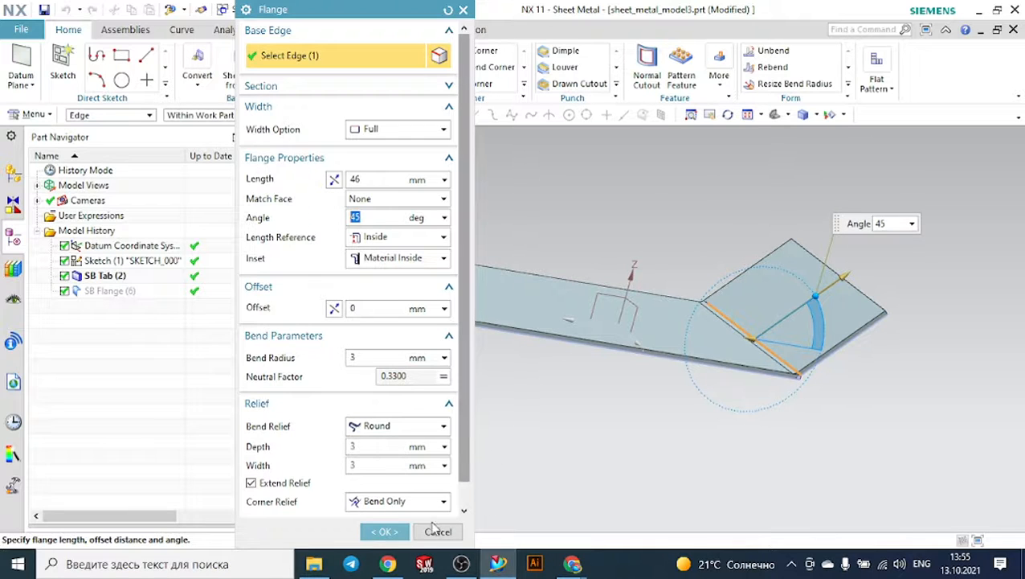
left_click(384, 531)
- Start an Unbend and choose the base tab's top face as the stationary face
scroll(836, 220, "up", 3)
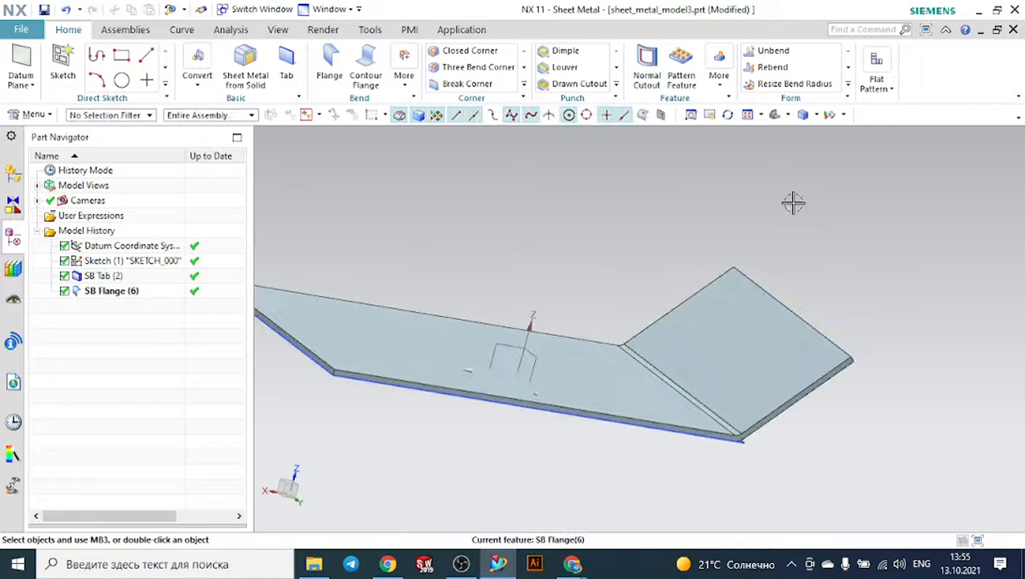
left_click(773, 53)
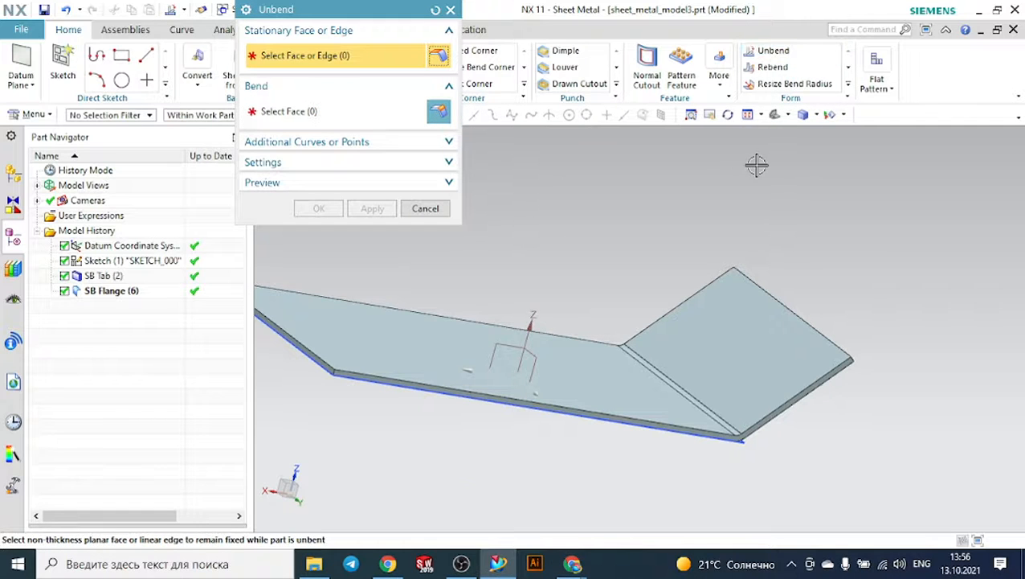
scroll(756, 165, "up", 2)
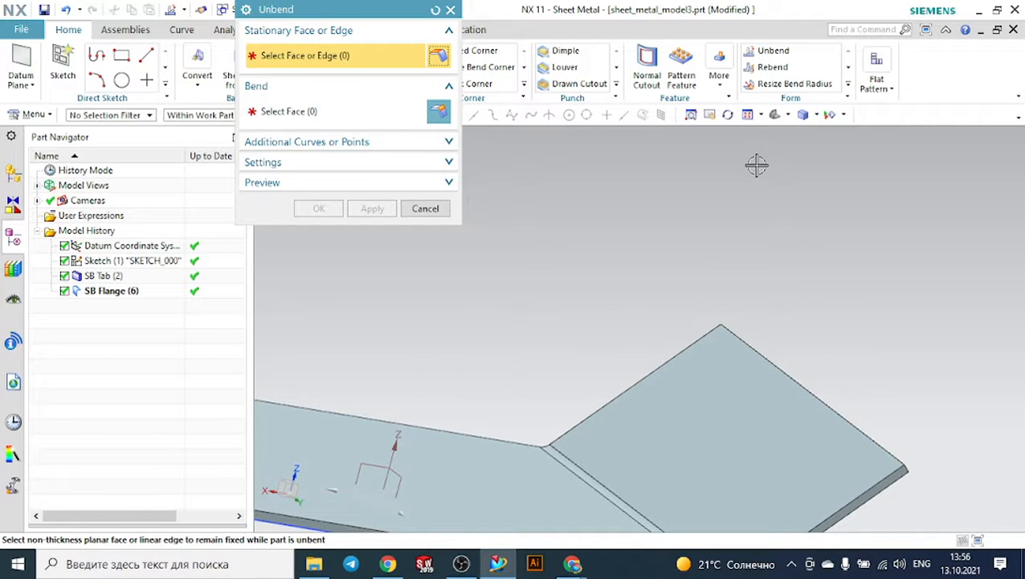
scroll(756, 165, "down", 1)
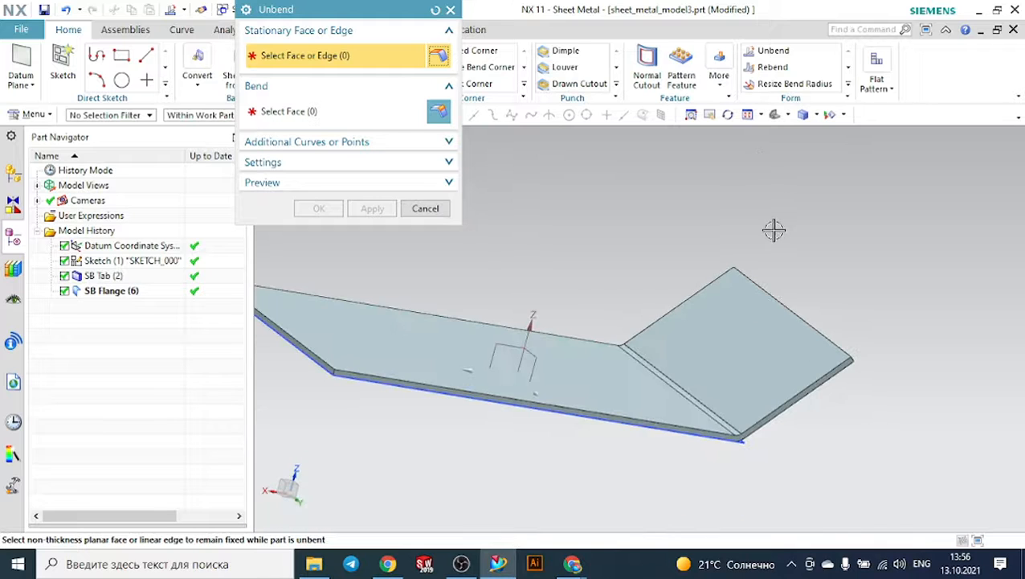
middle_click_drag(795, 244, 735, 234)
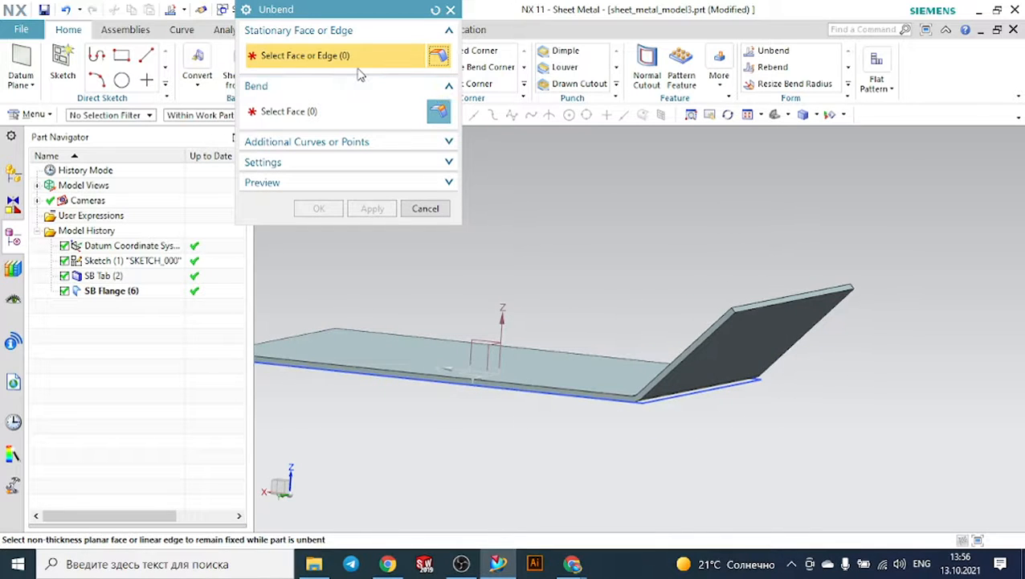
middle_click_drag(644, 240, 679, 249)
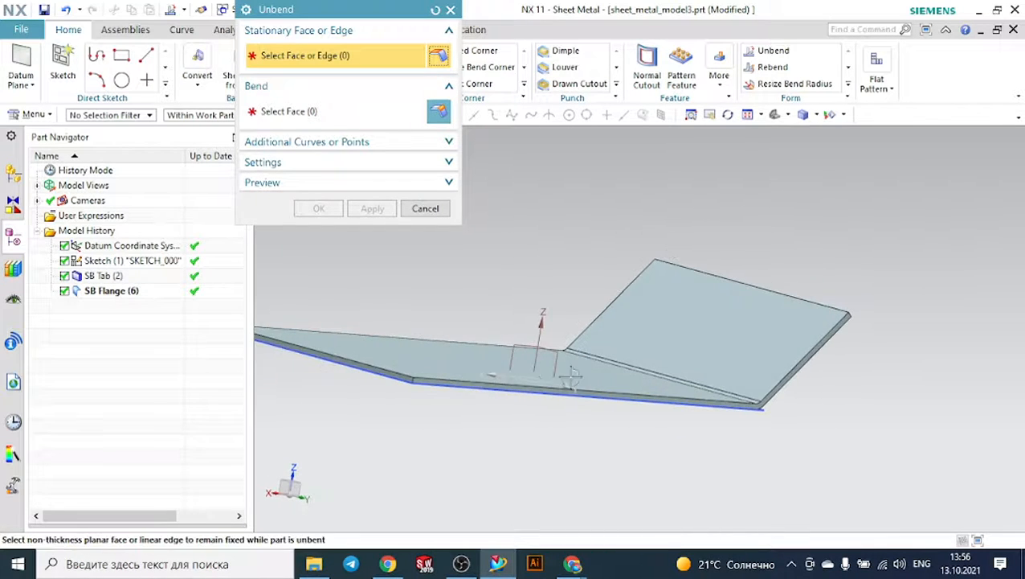
left_click(589, 375)
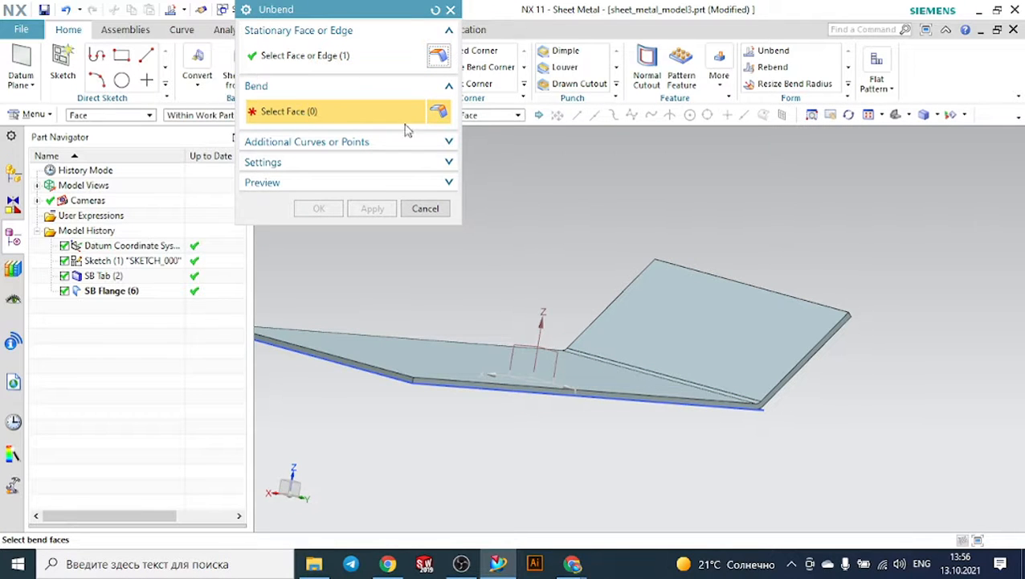
- Select the outer bend face between the tab and the flange and create the Unbend feature
middle_click_drag(641, 151, 716, 210)
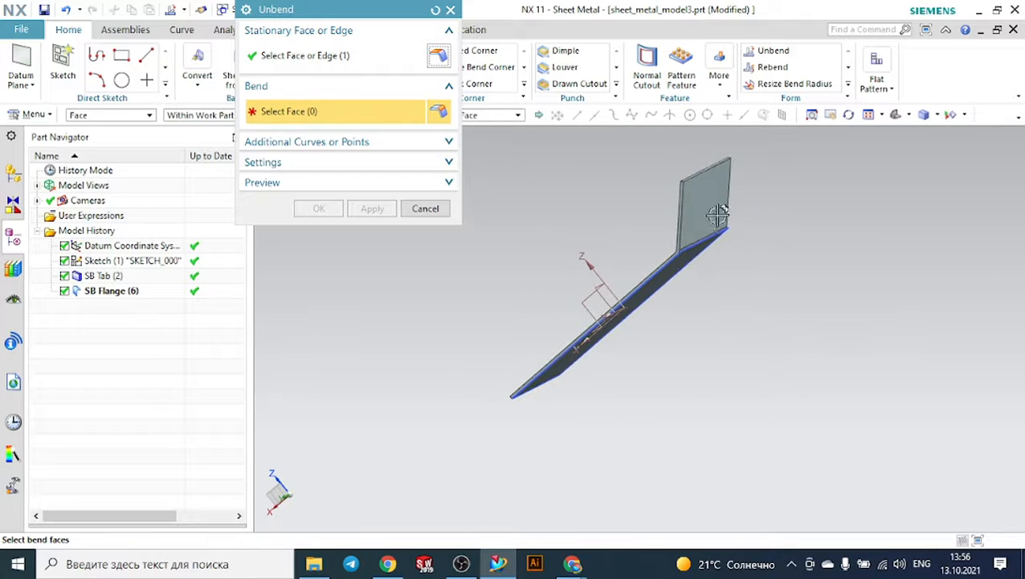
scroll(674, 287, "up", 3)
scroll(673, 287, "up", 5)
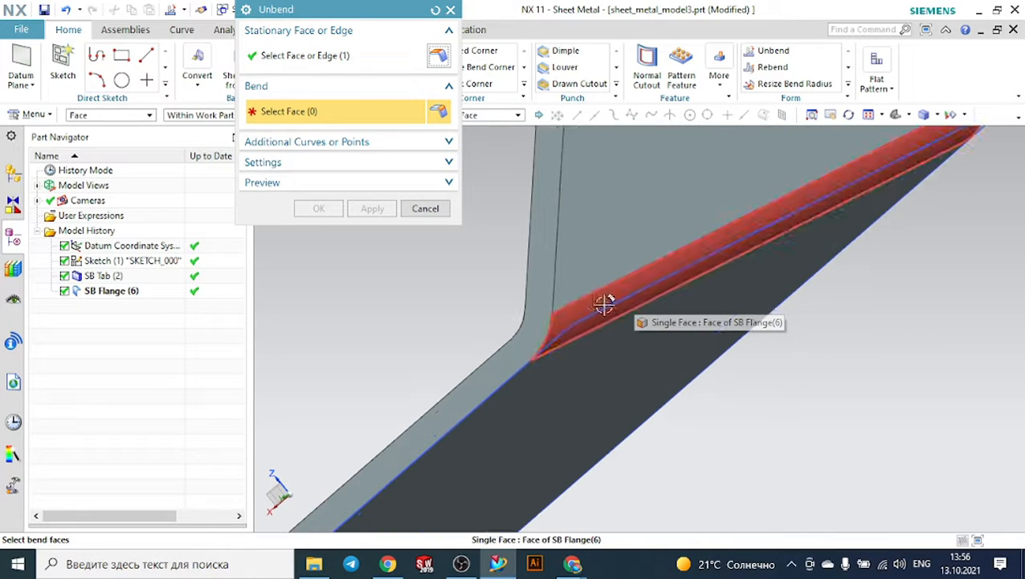
left_click(593, 301)
scroll(614, 277, "down", 8)
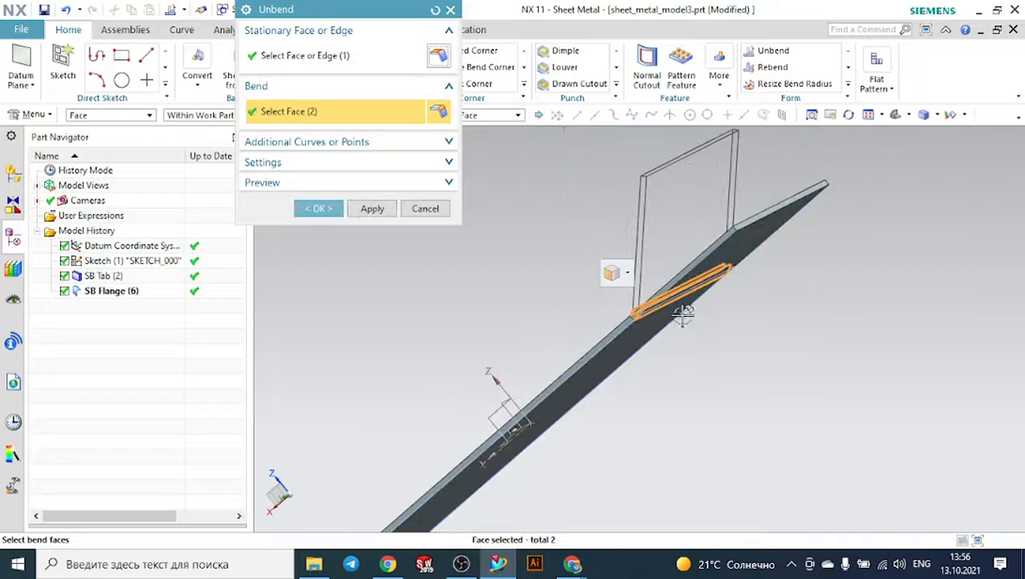
middle_click_drag(723, 320, 668, 342)
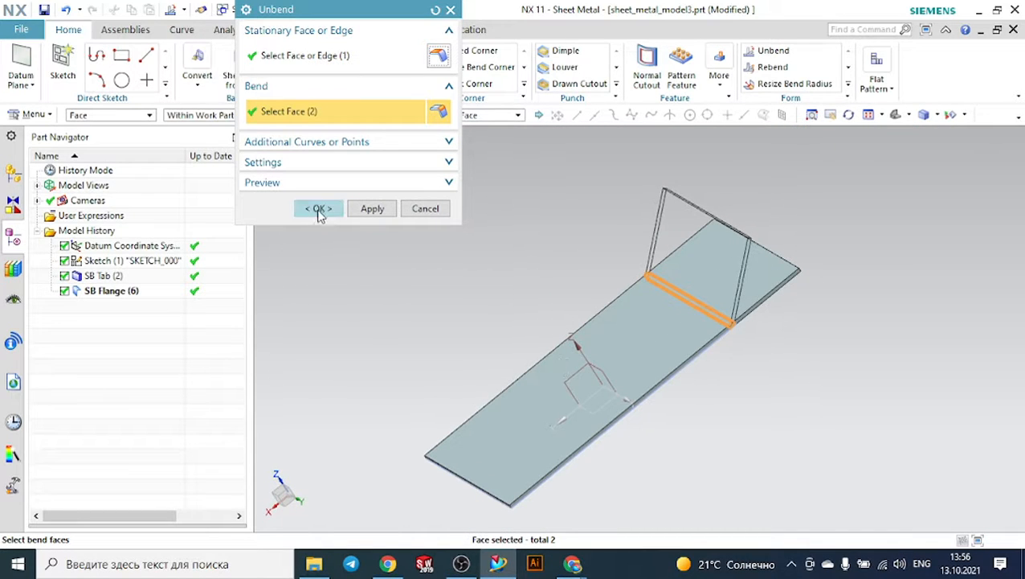
left_click(319, 210)
middle_click_drag(503, 221, 637, 277)
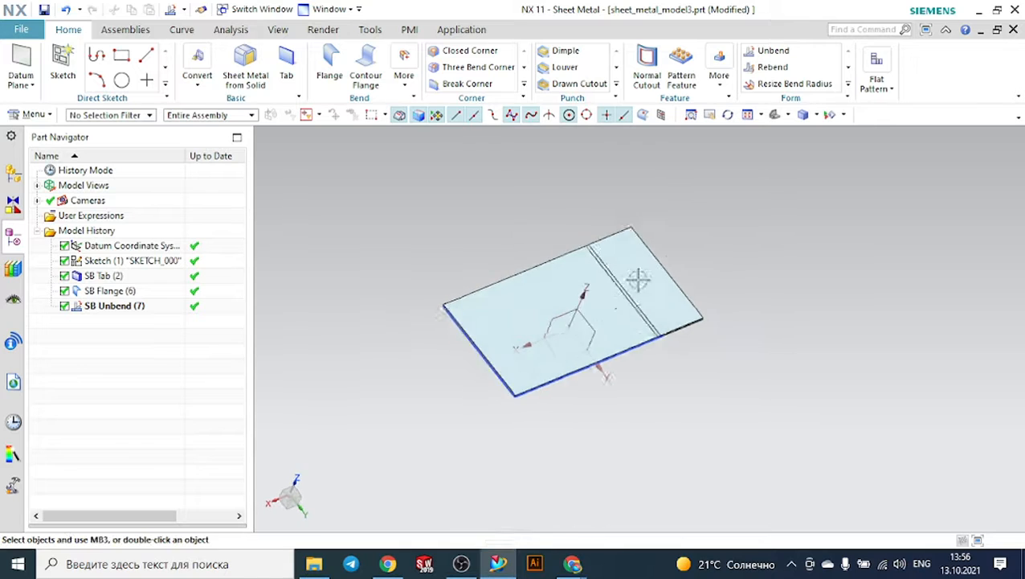
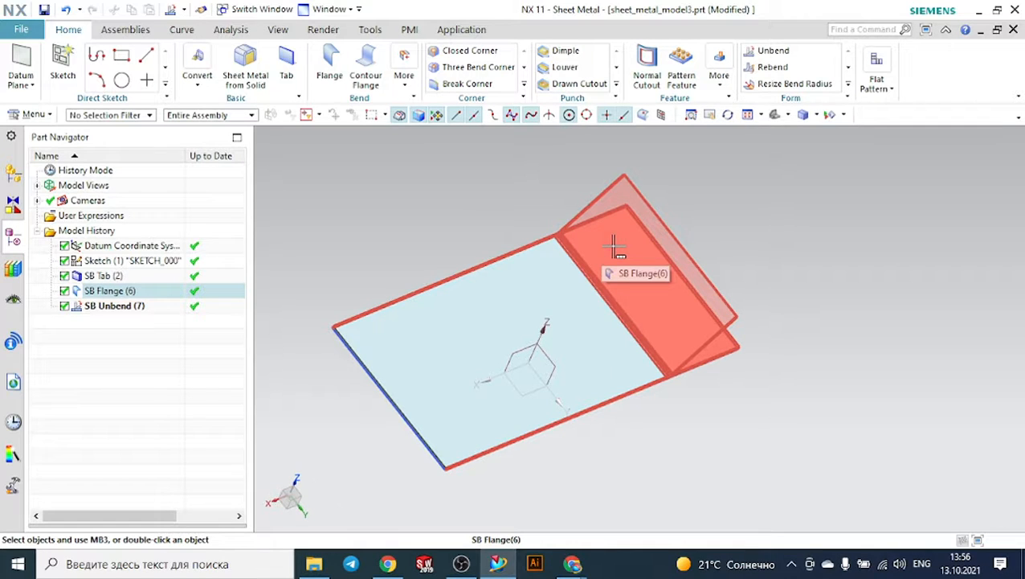
- Delete the Unbend feature from the model history
right_click(132, 312)
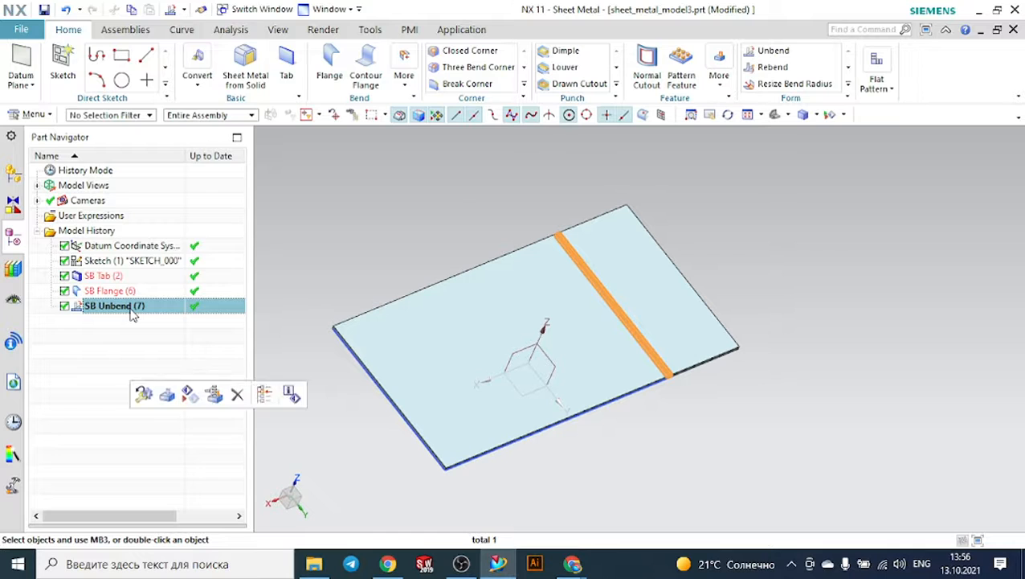
left_click(164, 287)
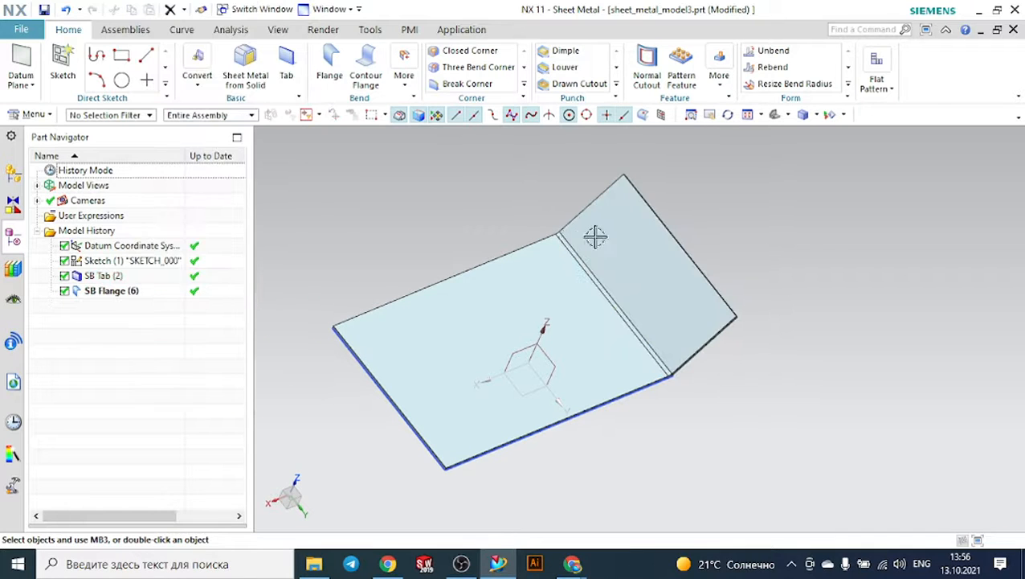
- Edit the existing flange and set its bend angle to 90 degrees
double_click(120, 291)
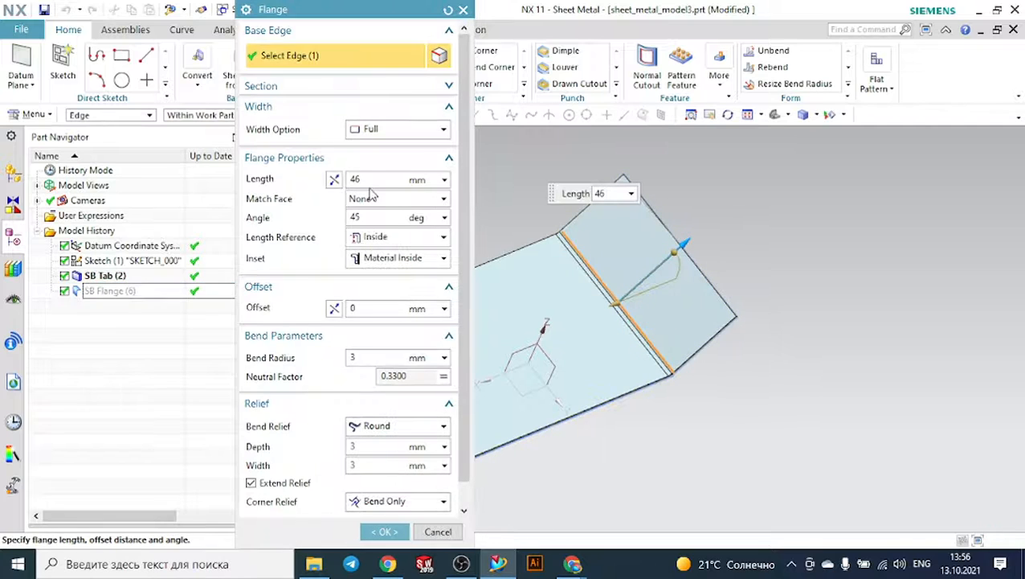
left_click(368, 216)
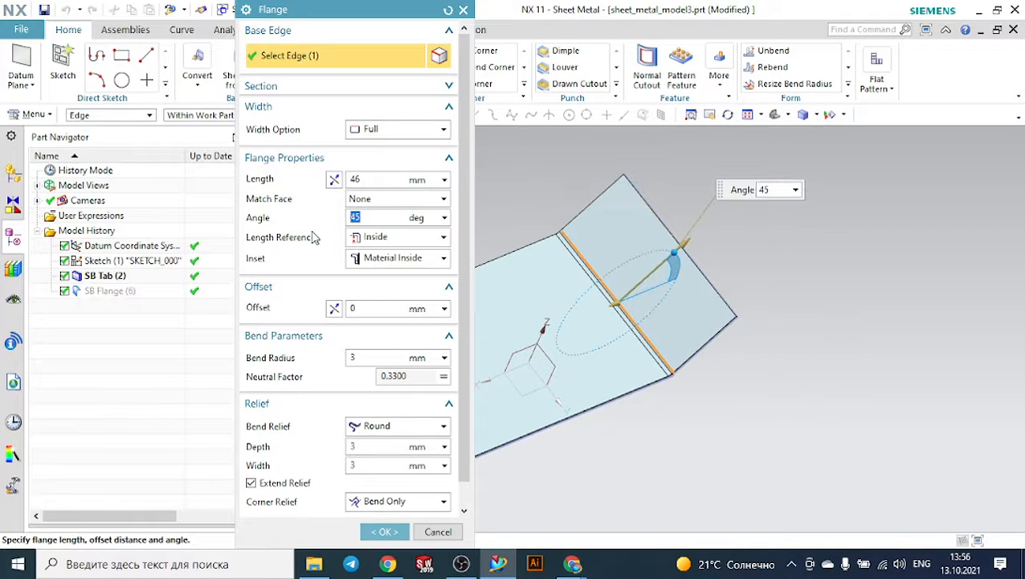
type("90")
key("Return")
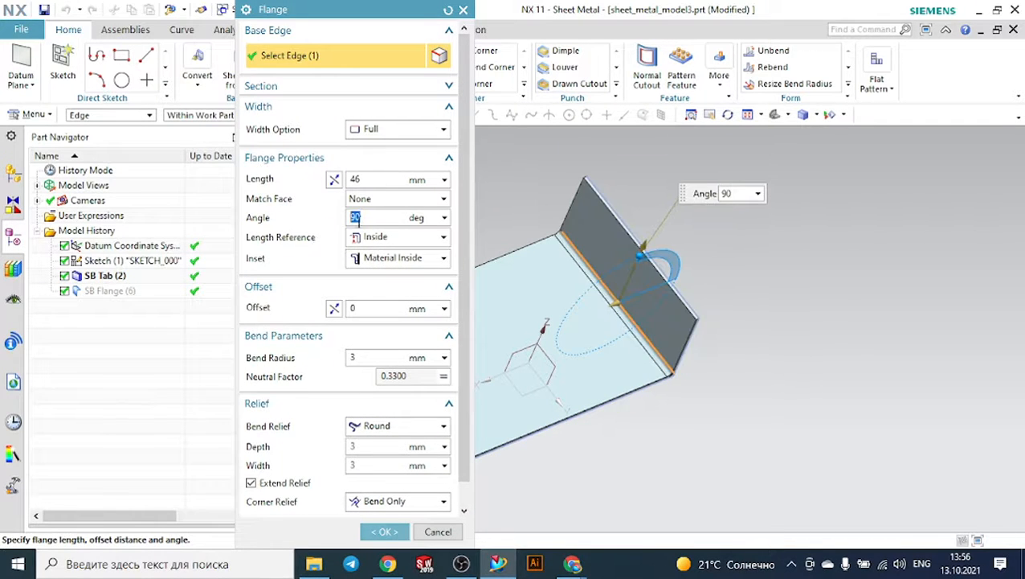
left_click(402, 530)
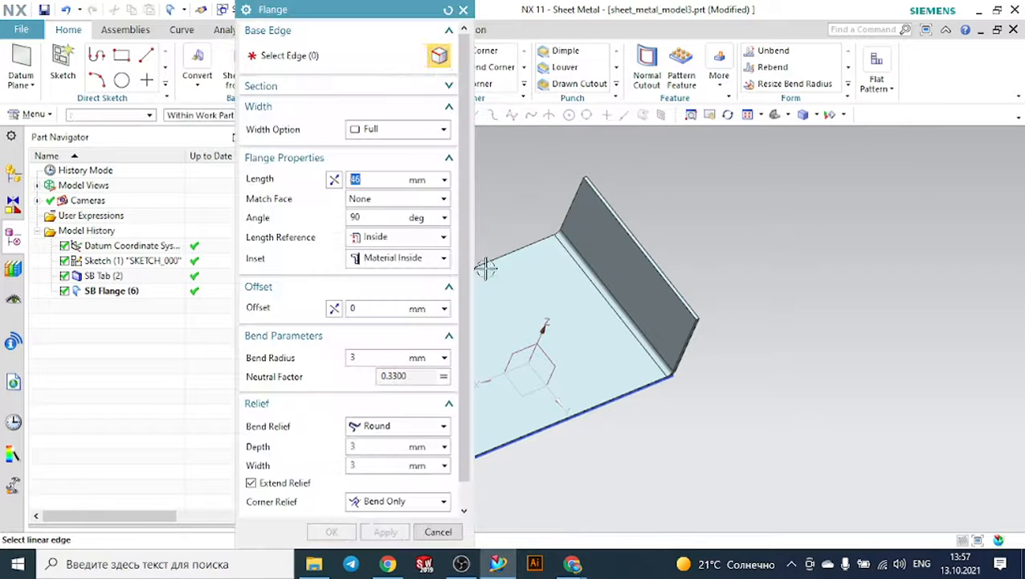
- Create a full-width 46 mm flange at 90 degrees on the tab's long negative Y edge, flipping its direction to point upward
left_click(523, 259)
mouse_move(524, 260)
middle_mouse_down()
mouse_move(716, 242)
mouse_move(774, 218)
mouse_move(508, 283)
middle_mouse_up()
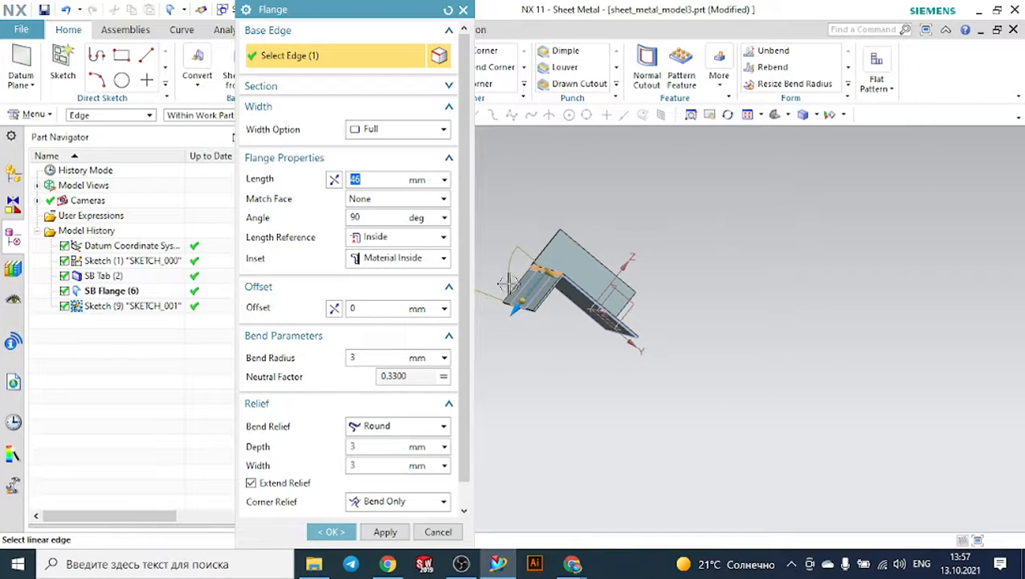
left_click(336, 179)
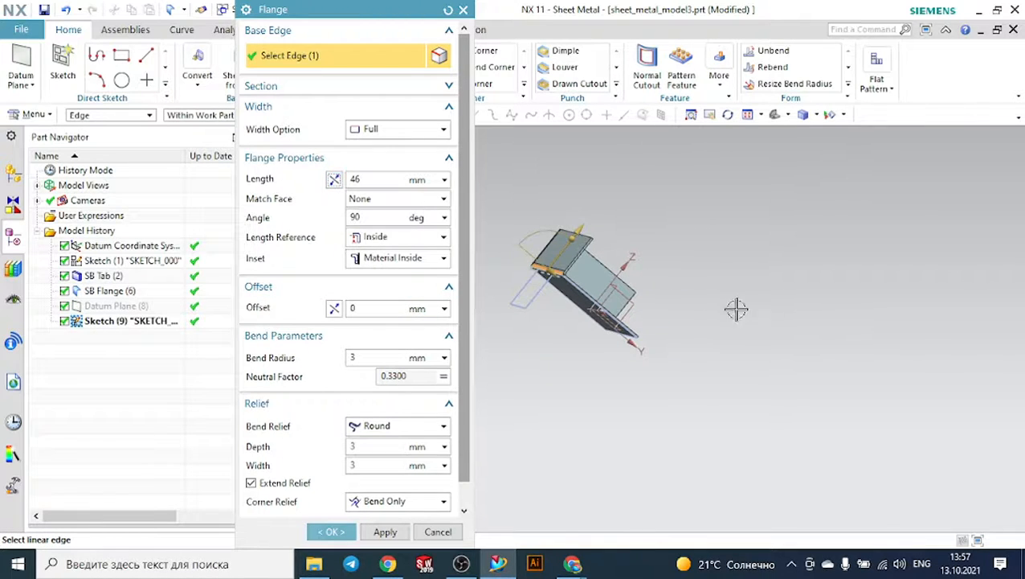
middle_click_drag(737, 307, 682, 313)
left_click(385, 532)
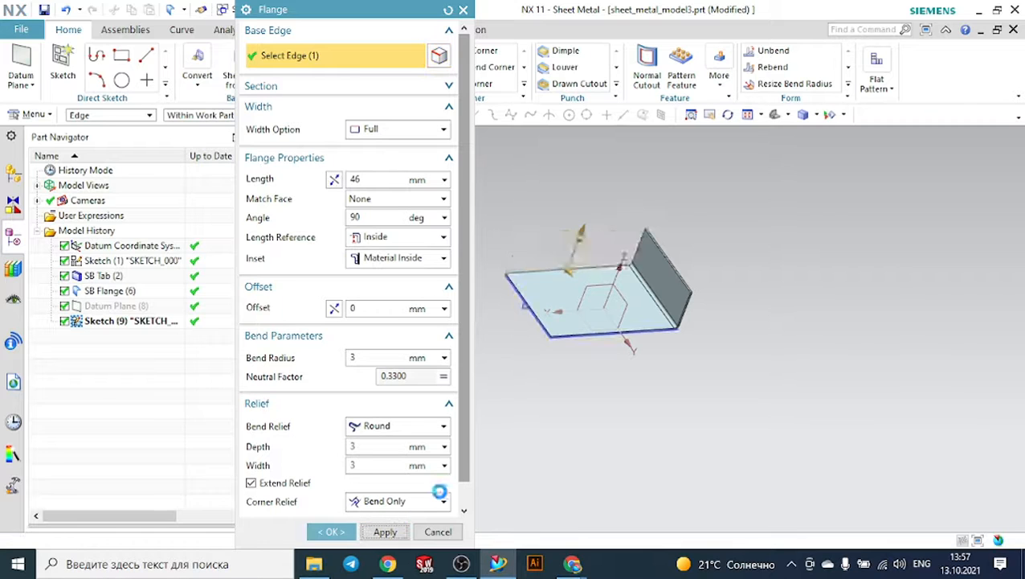
- Add full-width 46 mm flanges at 90 degrees on the tab's positive X short edge and its remaining long edge
scroll(546, 287, "up", 5)
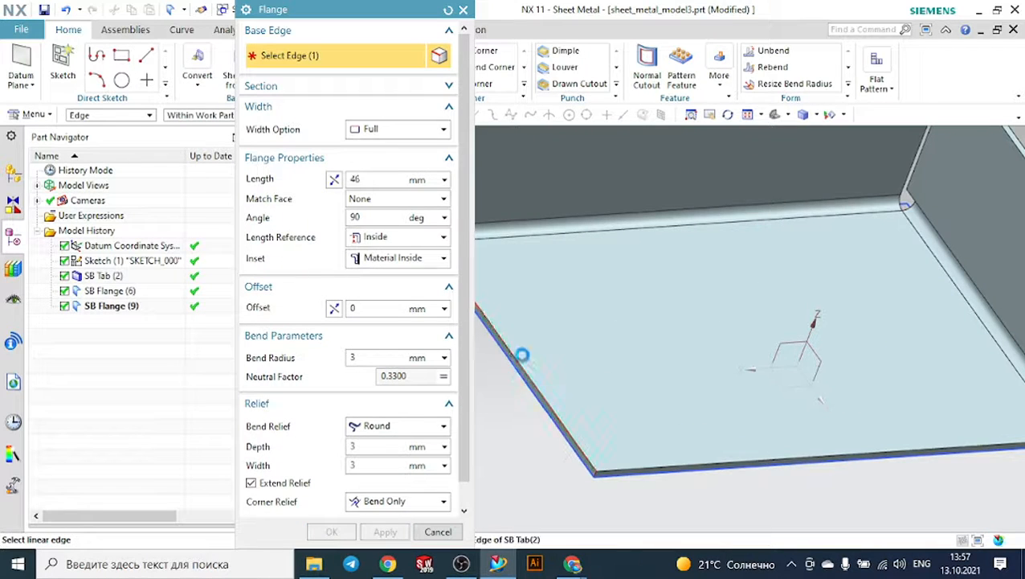
left_click(524, 354)
scroll(522, 359, "down", 3)
left_click(372, 531)
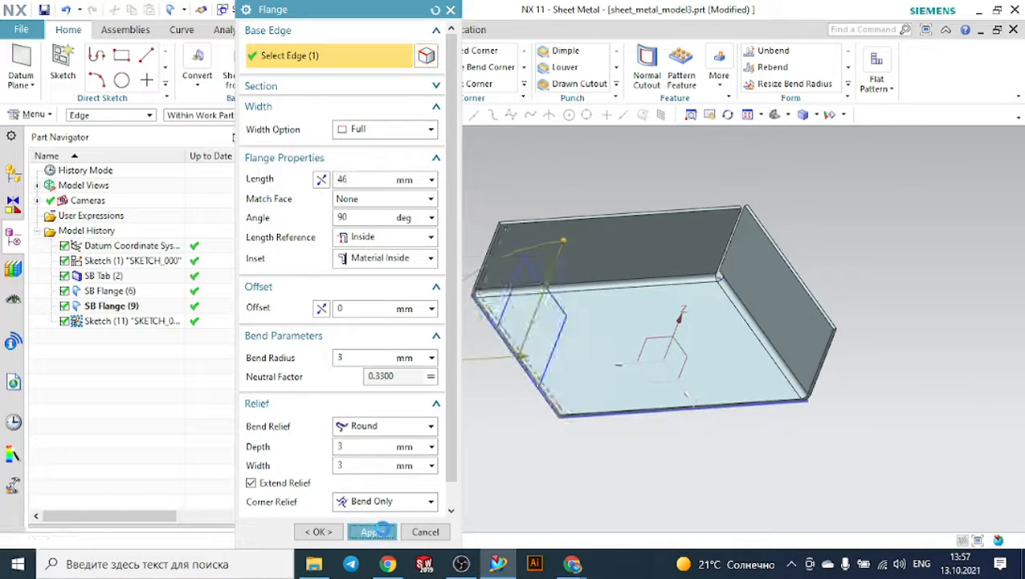
left_click(677, 412)
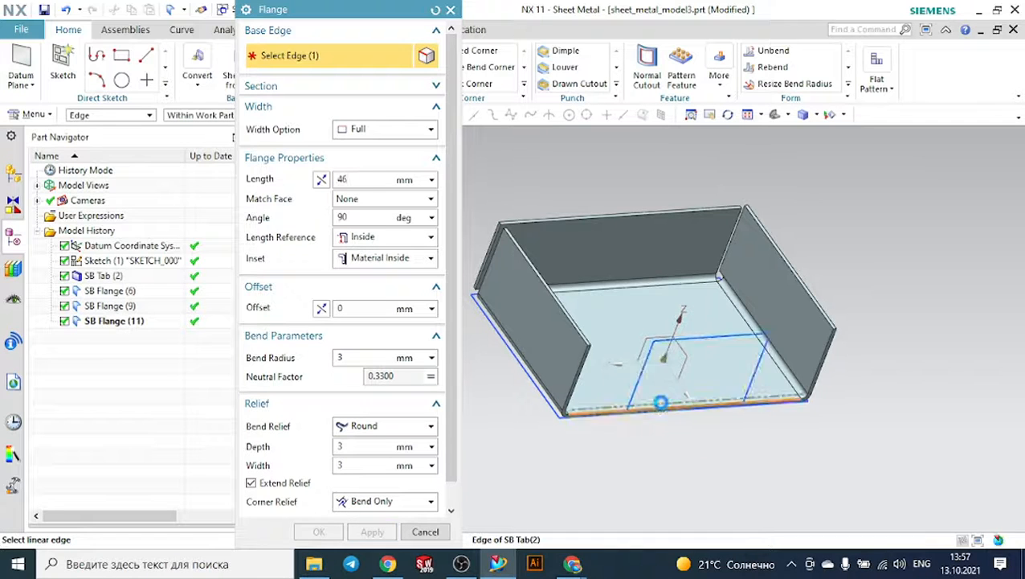
left_click(318, 531)
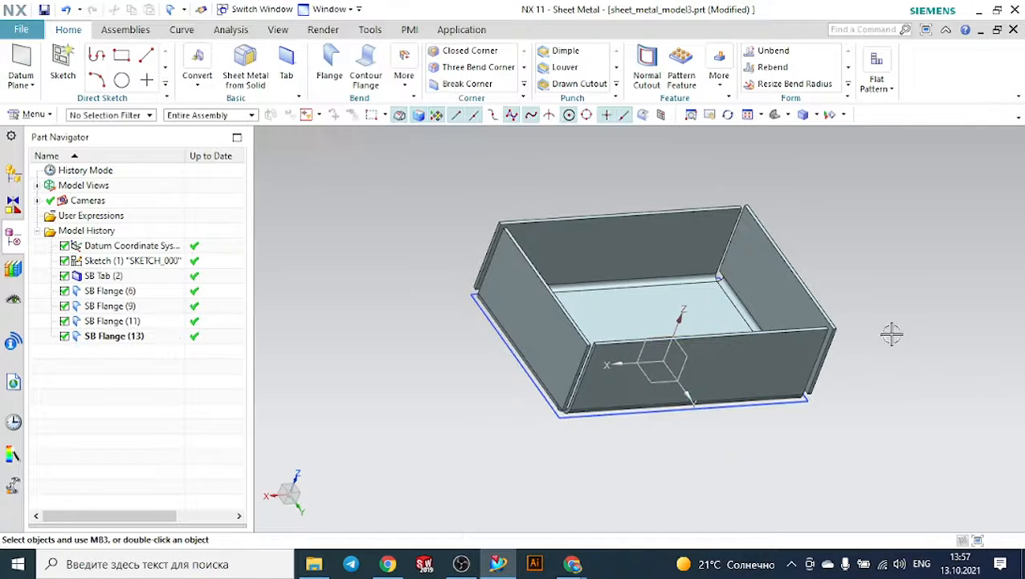
- Start an Unbend on the four-sided box and choose the inner floor face as the stationary face
middle_click_drag(892, 333, 853, 231)
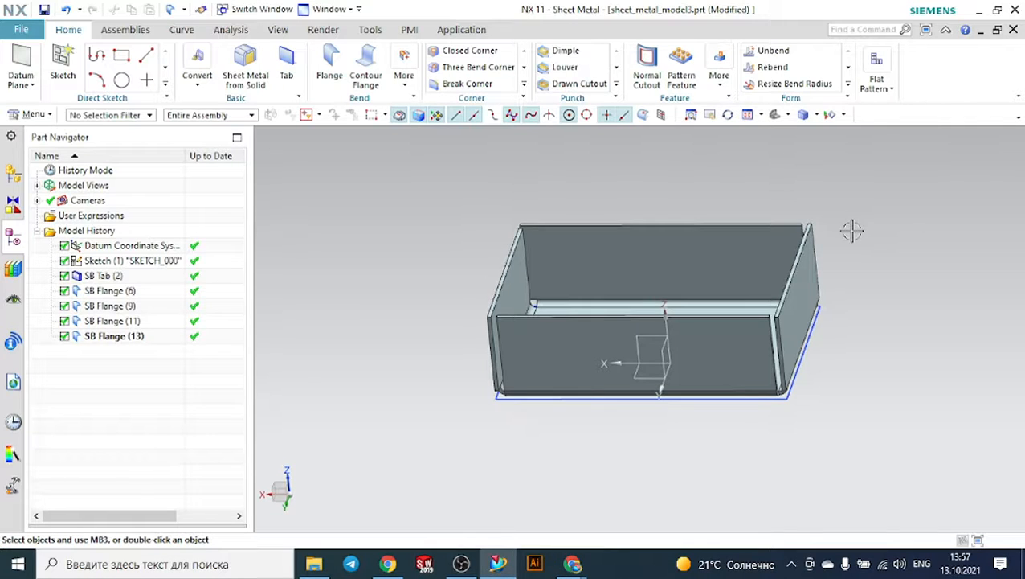
left_click(773, 50)
middle_click_drag(771, 151, 807, 154)
middle_click_drag(562, 304, 595, 303)
left_click(642, 257)
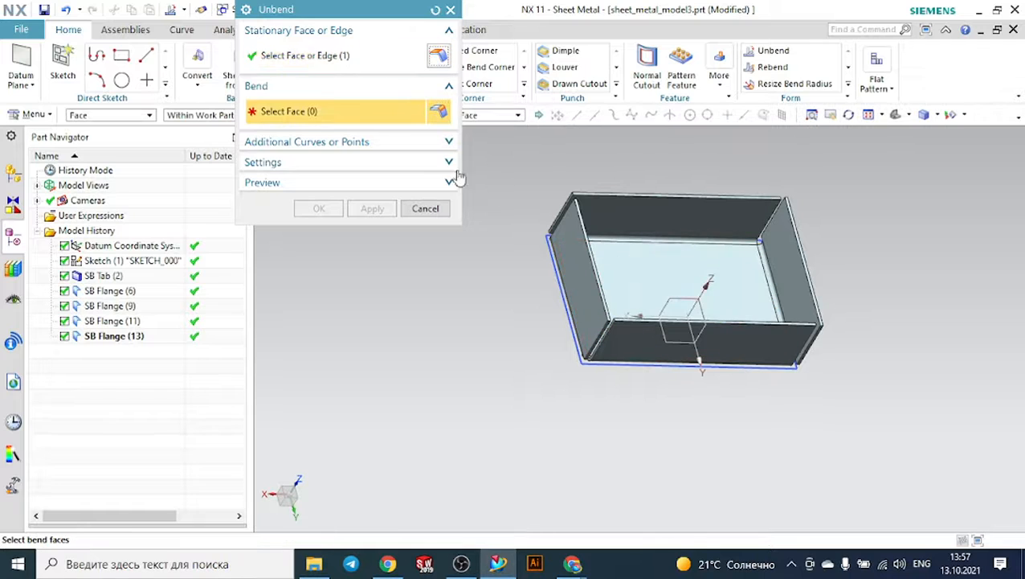
- Select the bend faces of all four flanges and create the Unbend feature to flatten the box
middle_click_drag(476, 238, 614, 221)
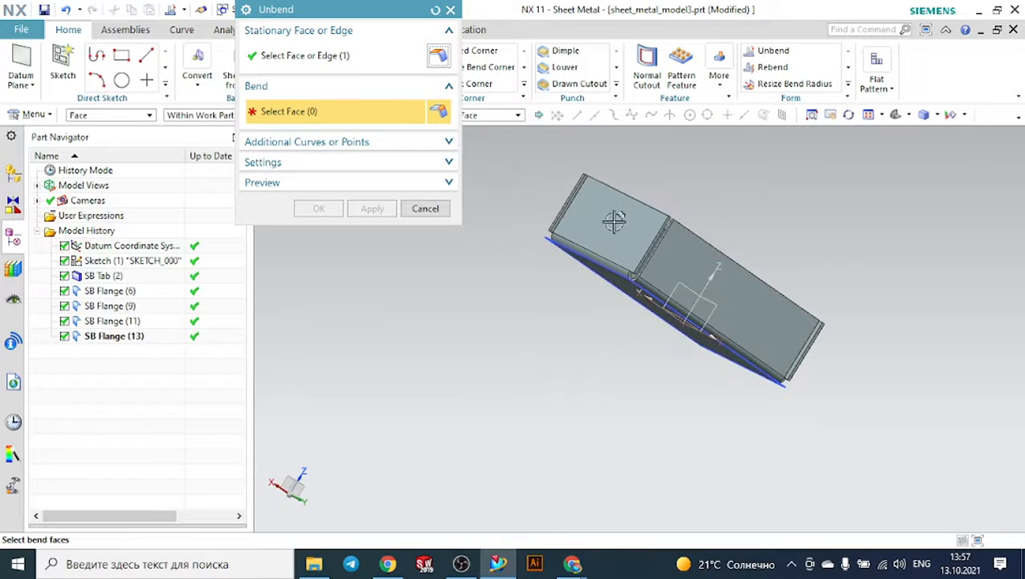
scroll(614, 221, "up", 3)
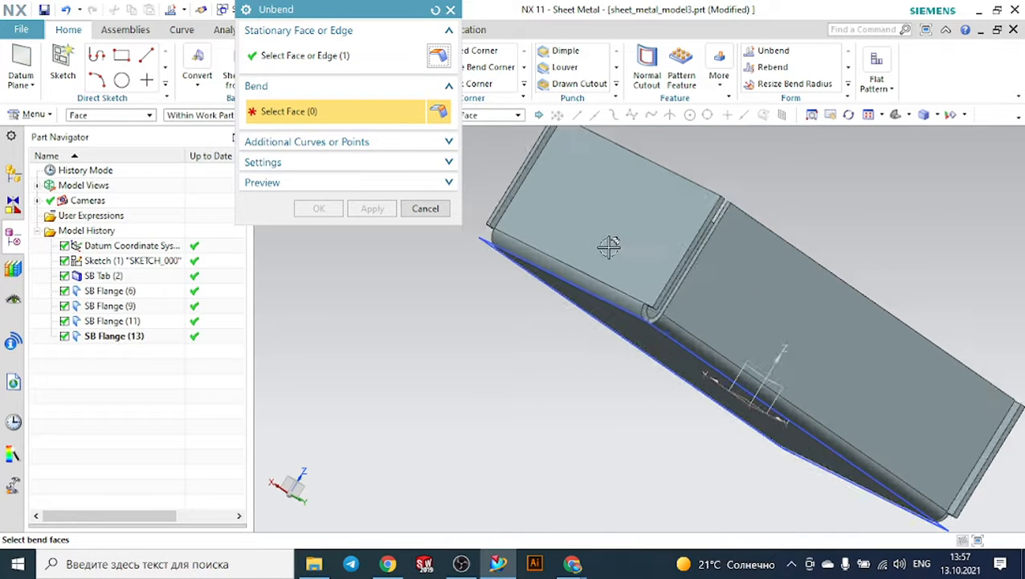
left_click(573, 276)
left_click(632, 282)
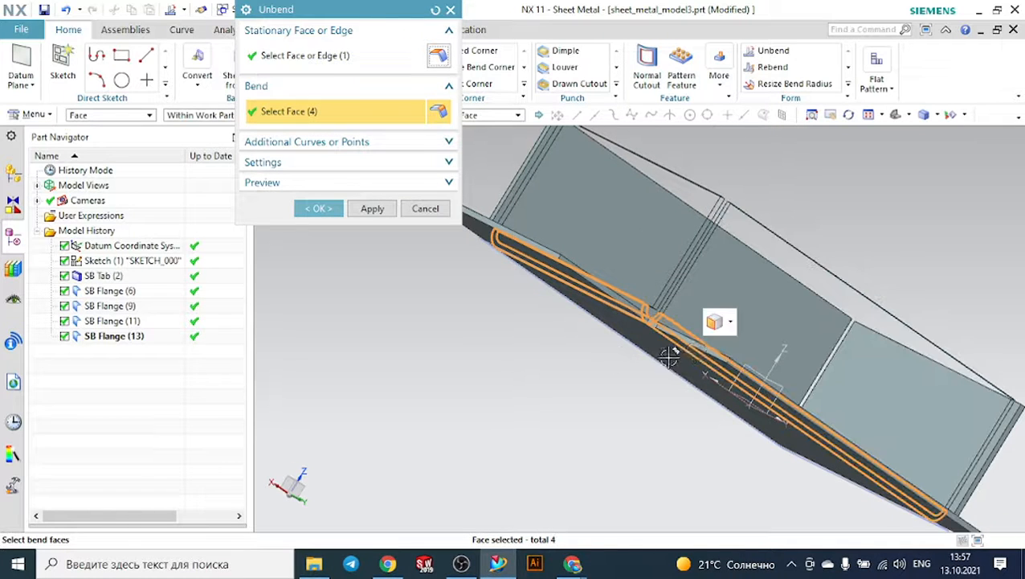
middle_click_drag(669, 358, 588, 360)
middle_click_drag(971, 390, 791, 387)
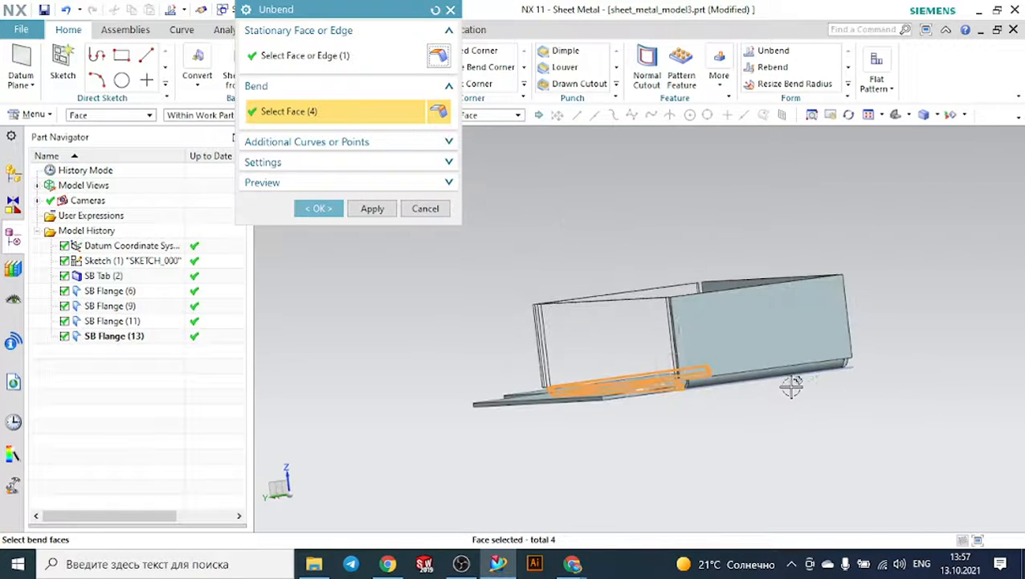
left_click(791, 374)
middle_click_drag(940, 370, 868, 400)
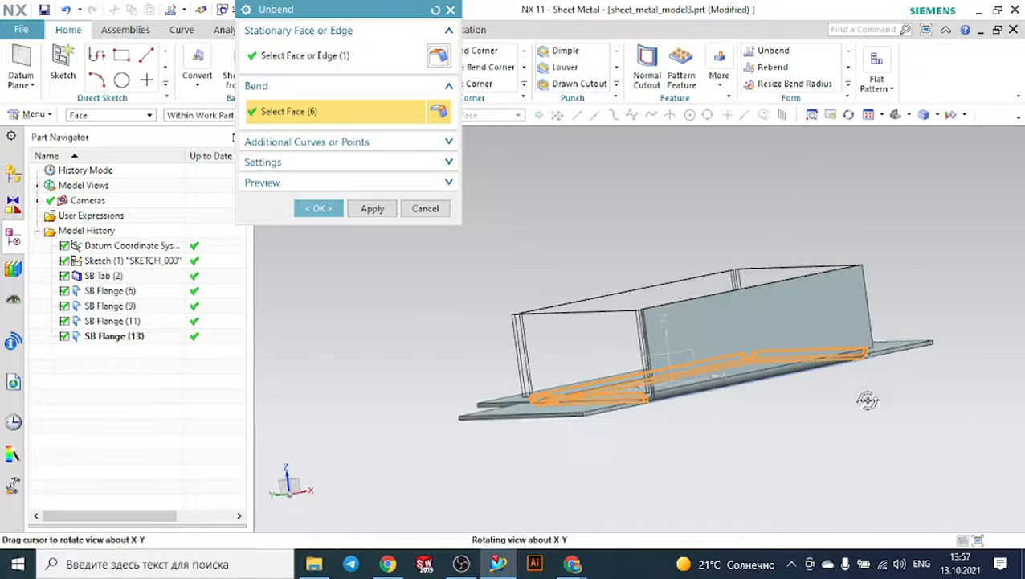
scroll(683, 394, "up", 2)
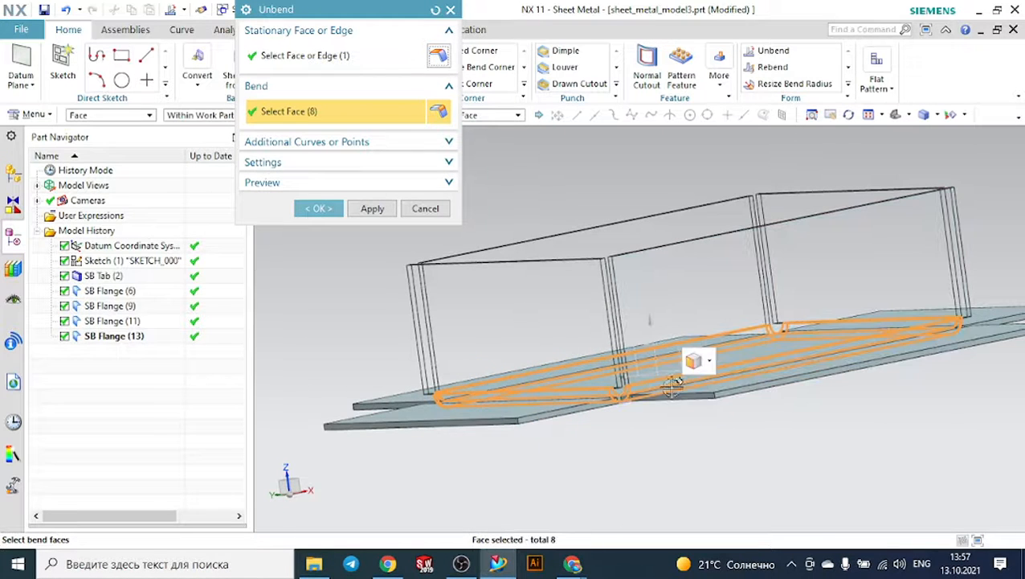
left_click(319, 209)
scroll(458, 238, "down", 2)
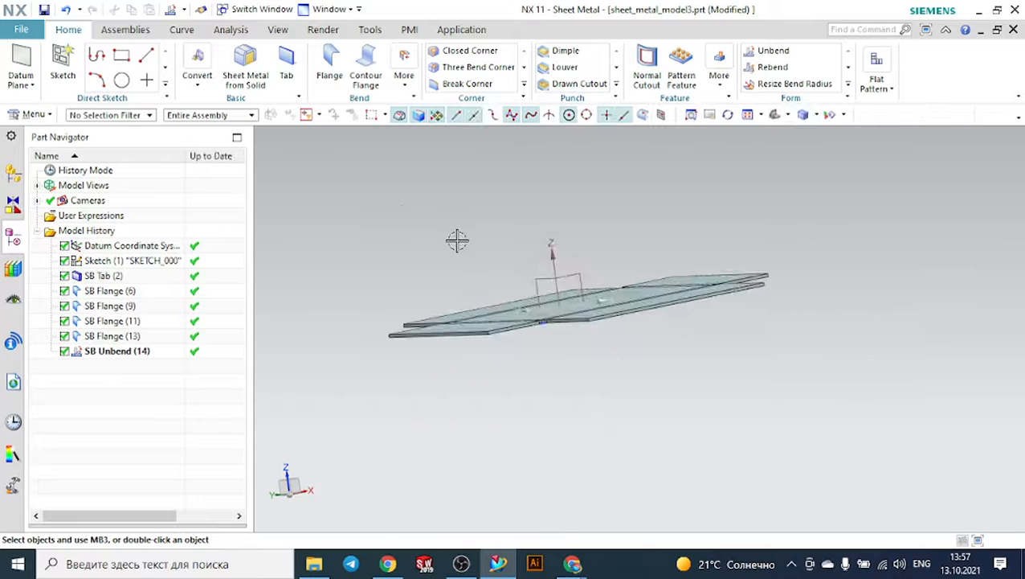
- Start a Rebend on the flattened box and select the bend face of the short flange on the negative X side
middle_click_drag(458, 238, 557, 303)
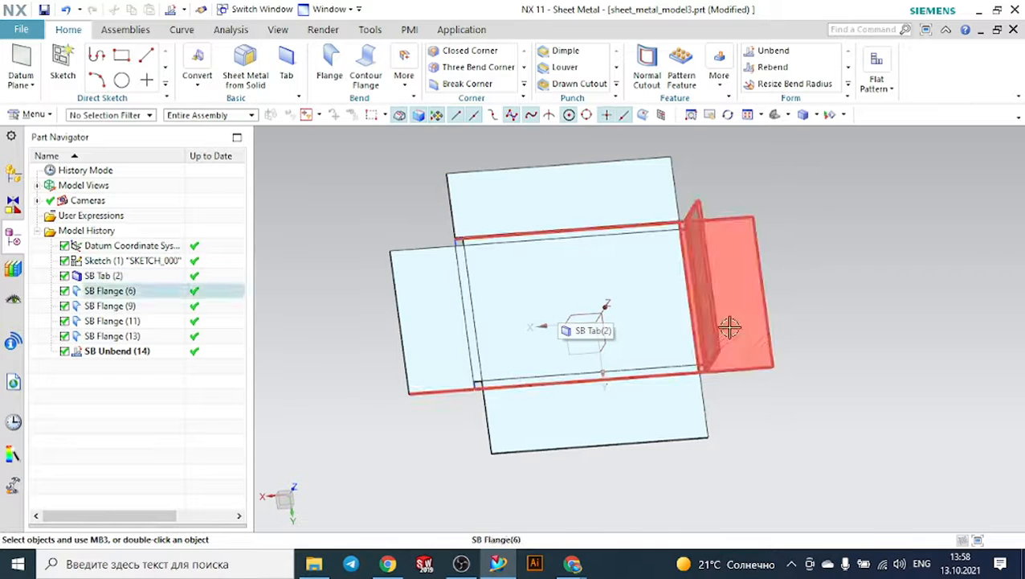
mouse_move(810, 343)
middle_mouse_down()
mouse_move(803, 304)
mouse_move(851, 306)
mouse_move(812, 313)
middle_mouse_up()
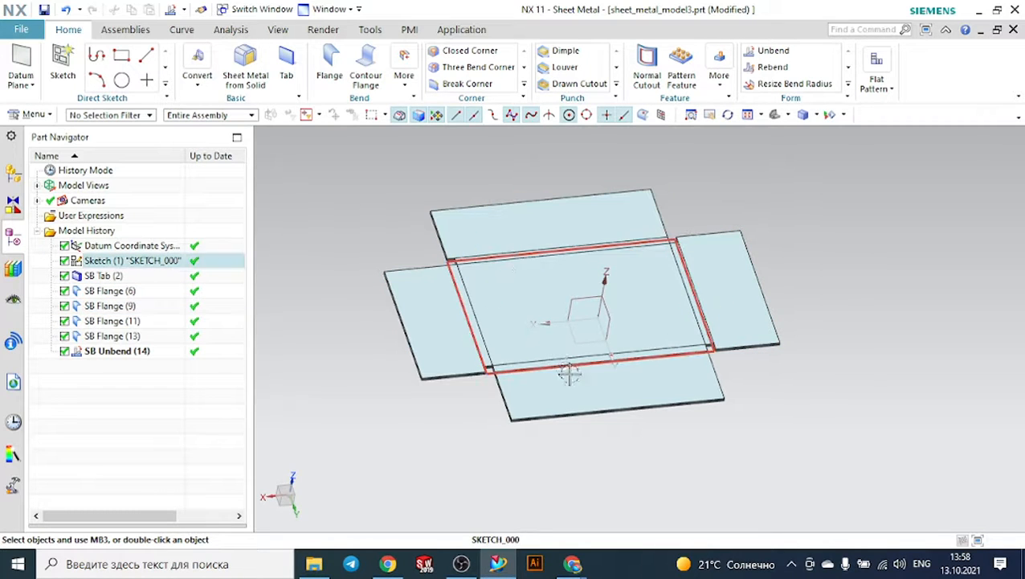
middle_click_drag(833, 384, 829, 362)
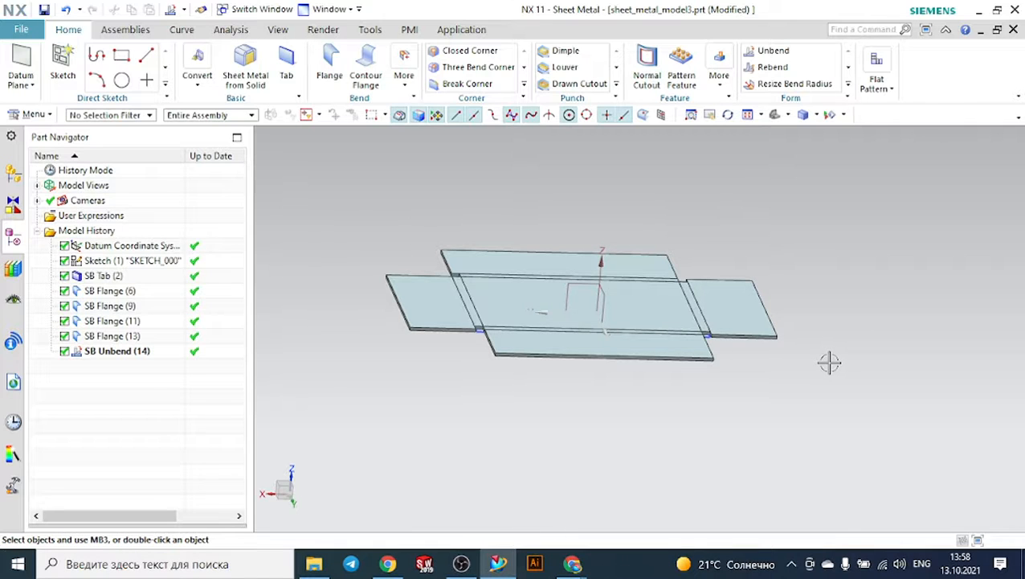
left_click(759, 68)
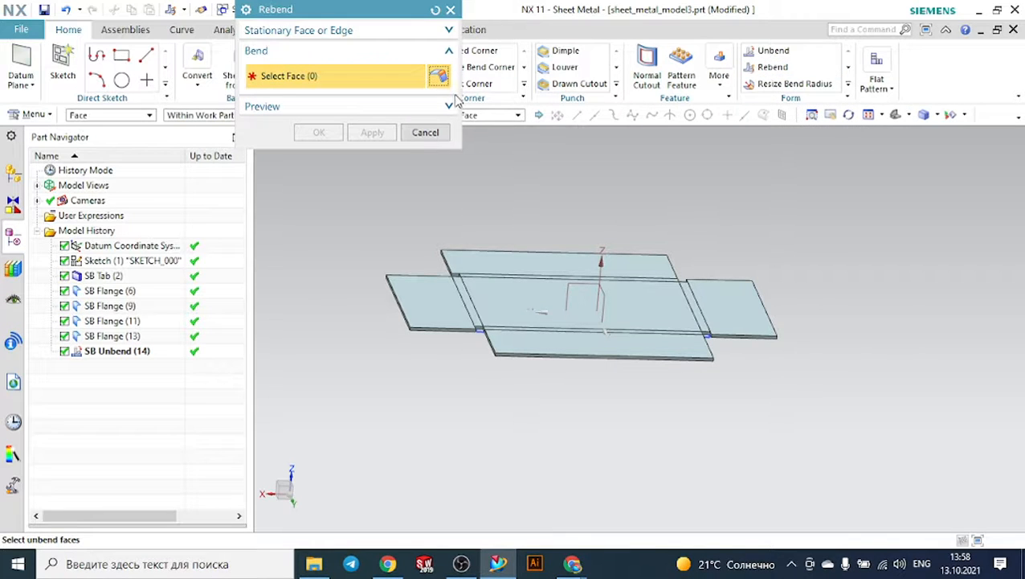
scroll(655, 216, "up", 2)
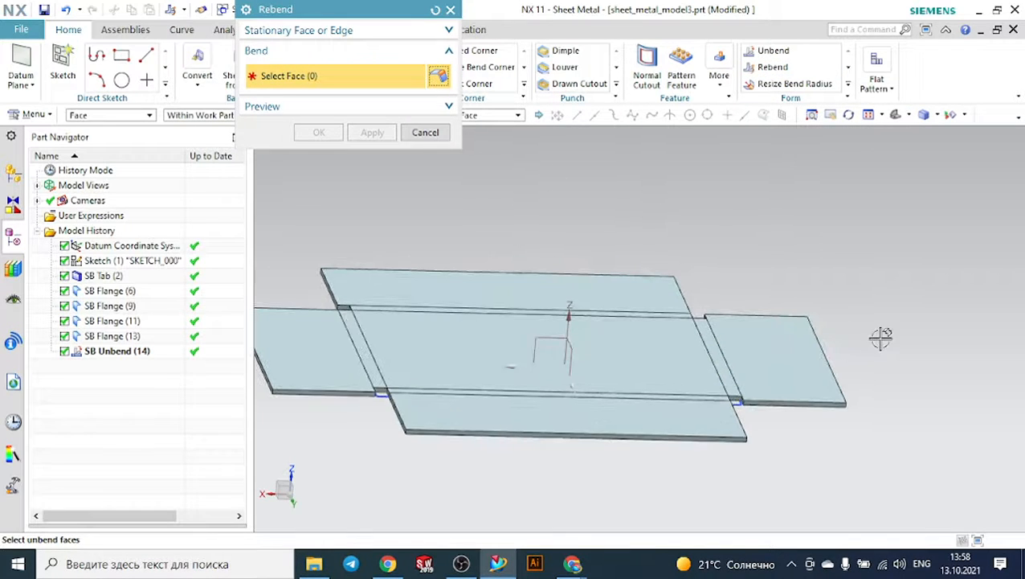
middle_click_drag(887, 342, 872, 303)
scroll(725, 345, "up", 3)
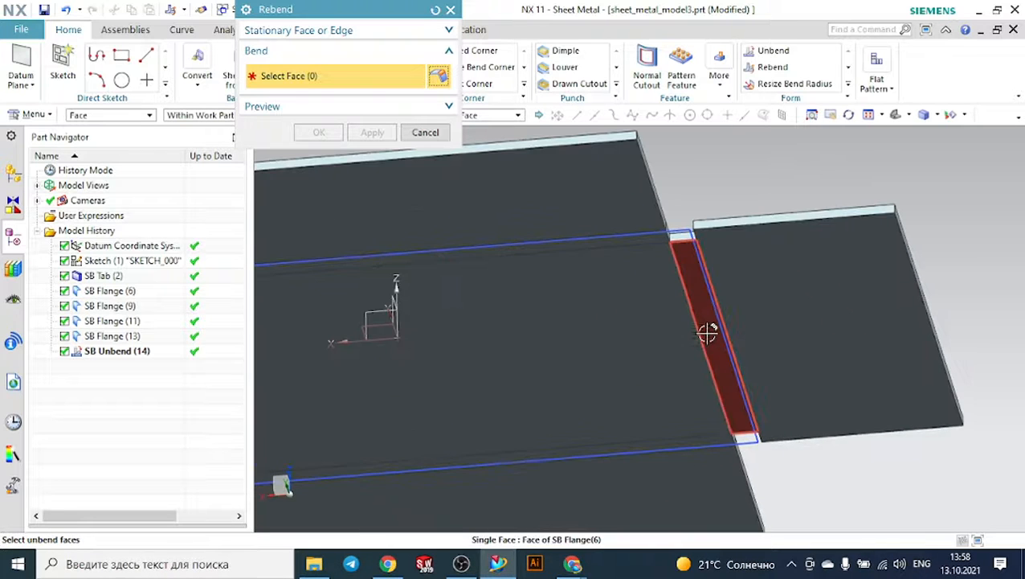
left_click(707, 331)
scroll(755, 321, "down", 2)
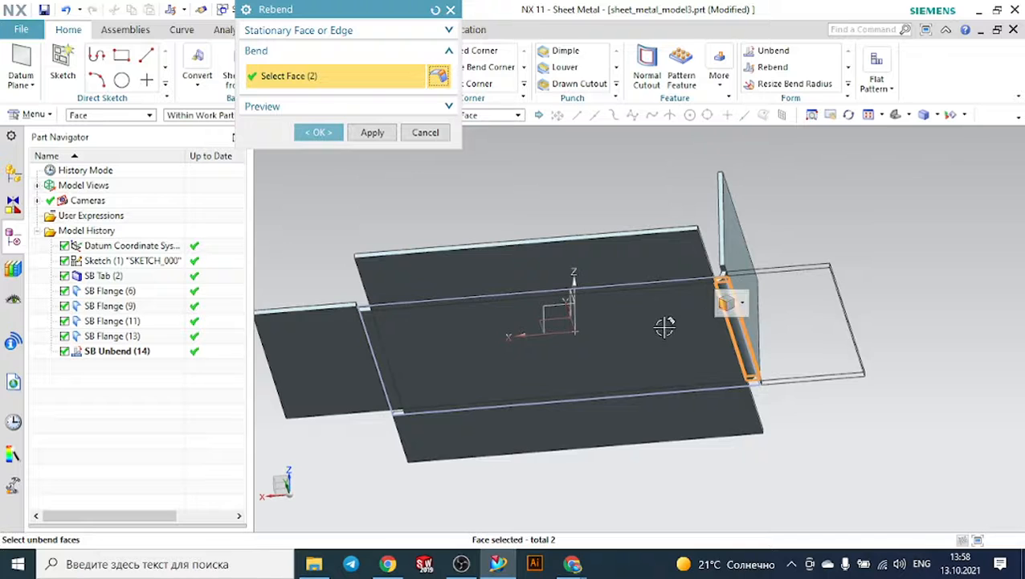
- Add the bend faces of the other three flanges to the selection and create the Rebend feature
scroll(651, 322, "up", 4)
left_click(608, 231)
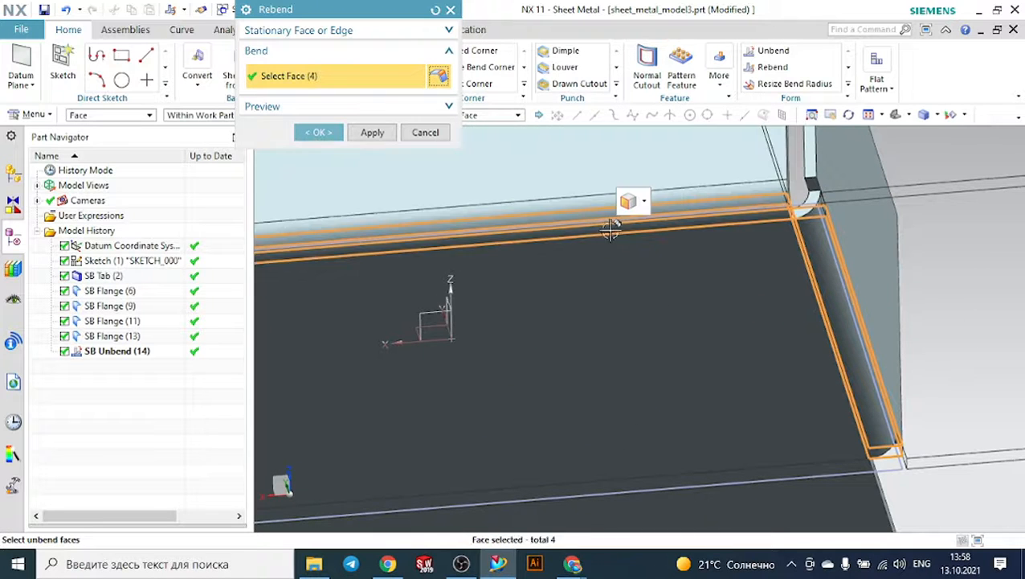
scroll(710, 419, "down", 3)
scroll(334, 319, "up", 4)
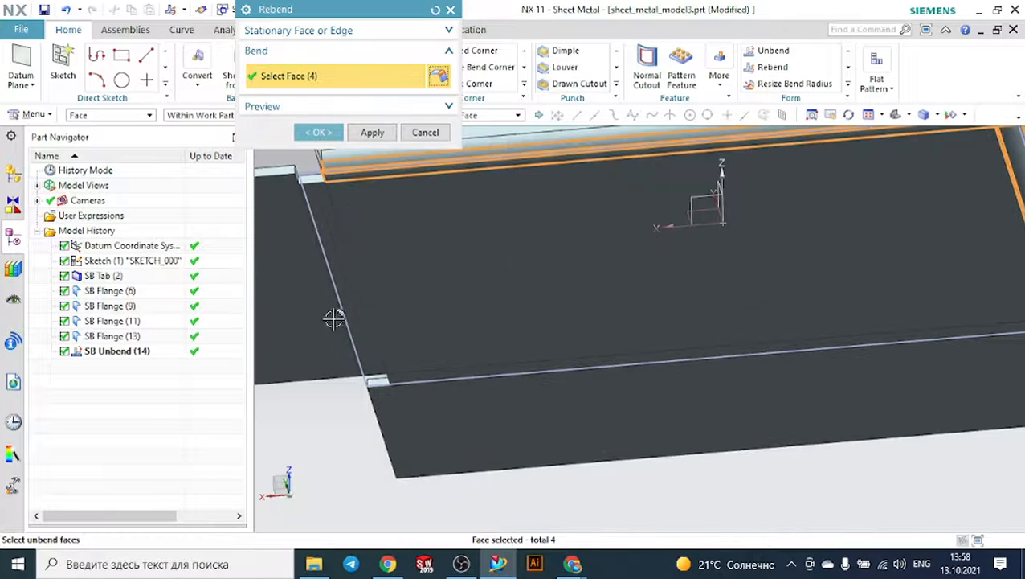
left_click(348, 274)
scroll(450, 386, "up", 3)
left_click(418, 325)
scroll(442, 338, "down", 5)
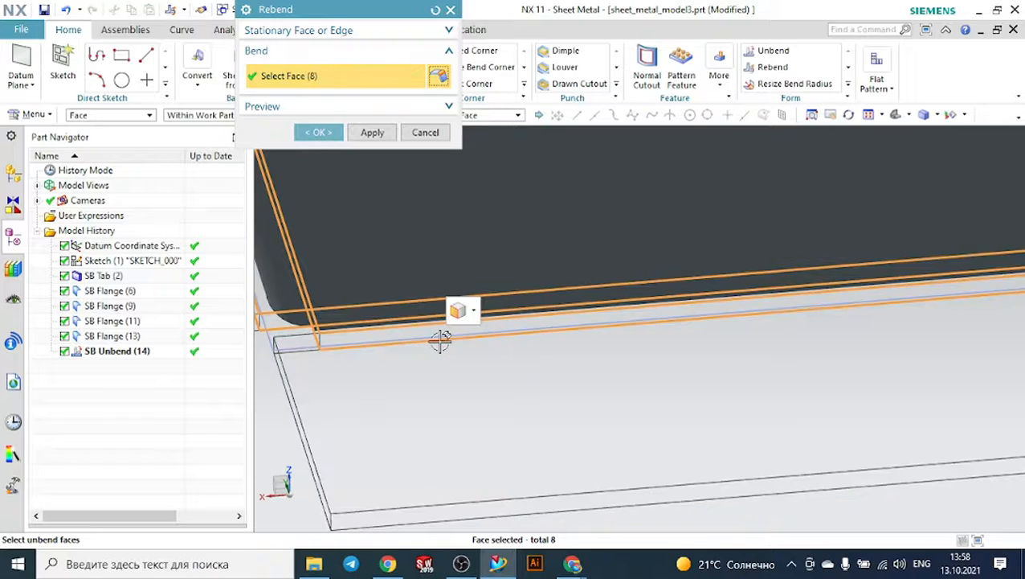
middle_click_drag(733, 447, 407, 252)
left_click(318, 132)
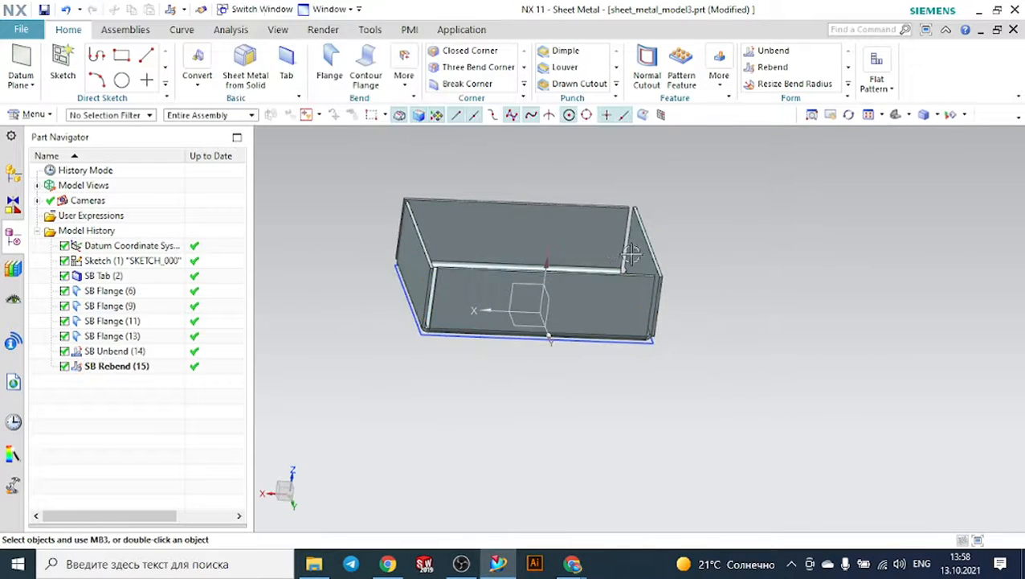
- Resize the bend radius of the long negative Y side flange to 3 mm with the Fixed Tab/Flange Position type
middle_click_drag(696, 265, 714, 284)
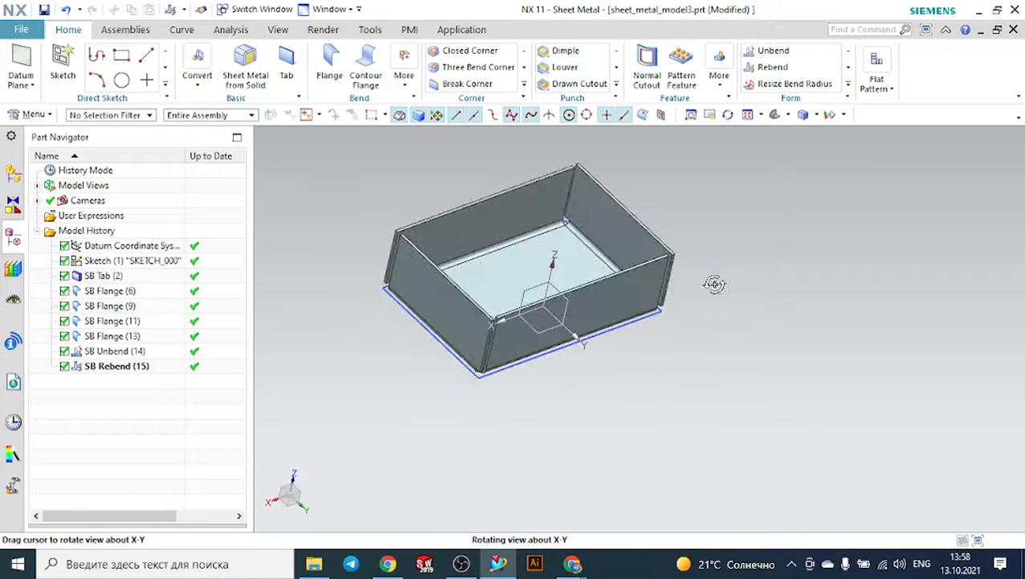
left_click(775, 115)
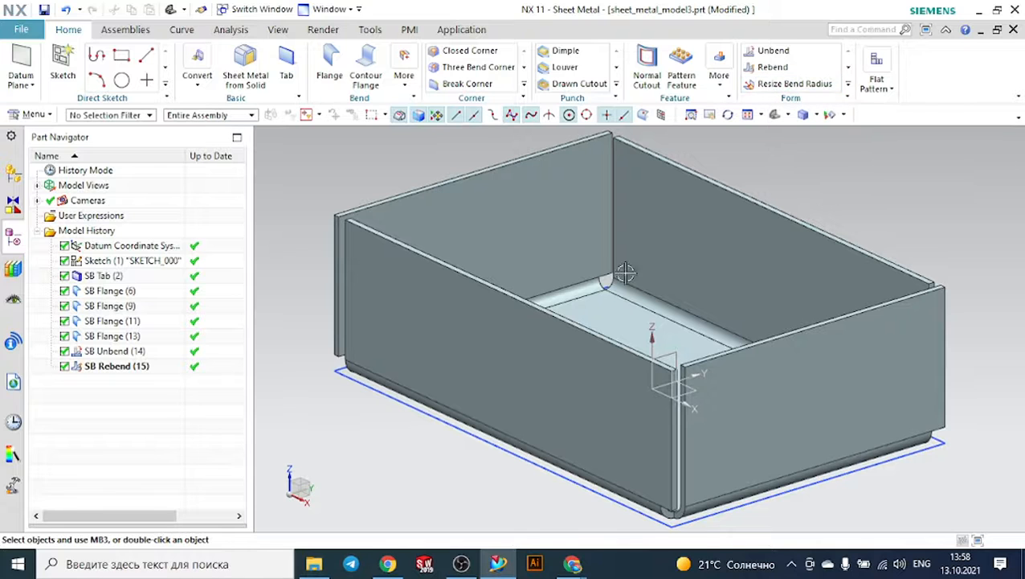
mouse_move(625, 274)
middle_mouse_down()
mouse_move(464, 366)
mouse_move(588, 341)
middle_mouse_up()
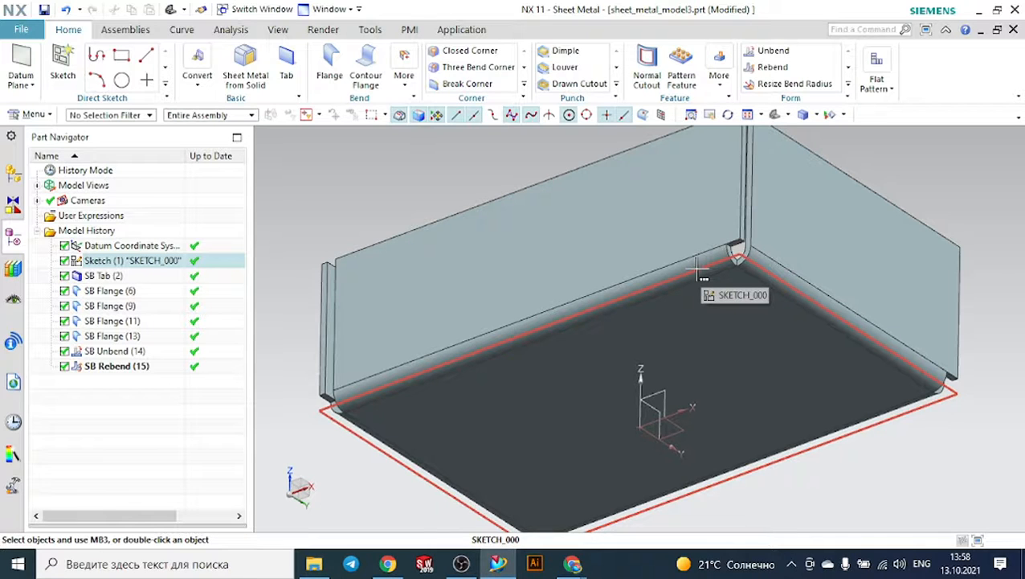
left_click(787, 84)
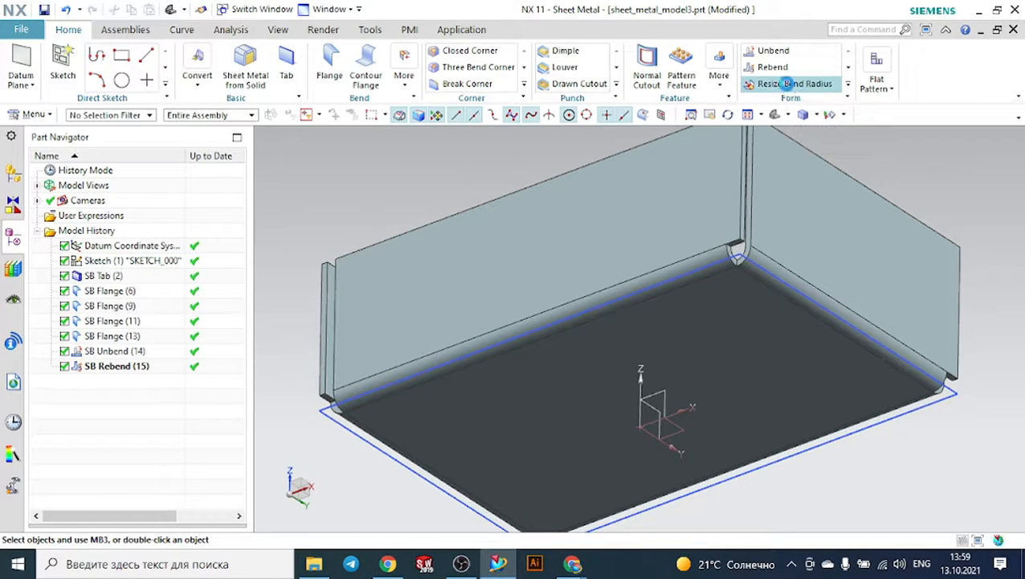
scroll(621, 311, "up", 2)
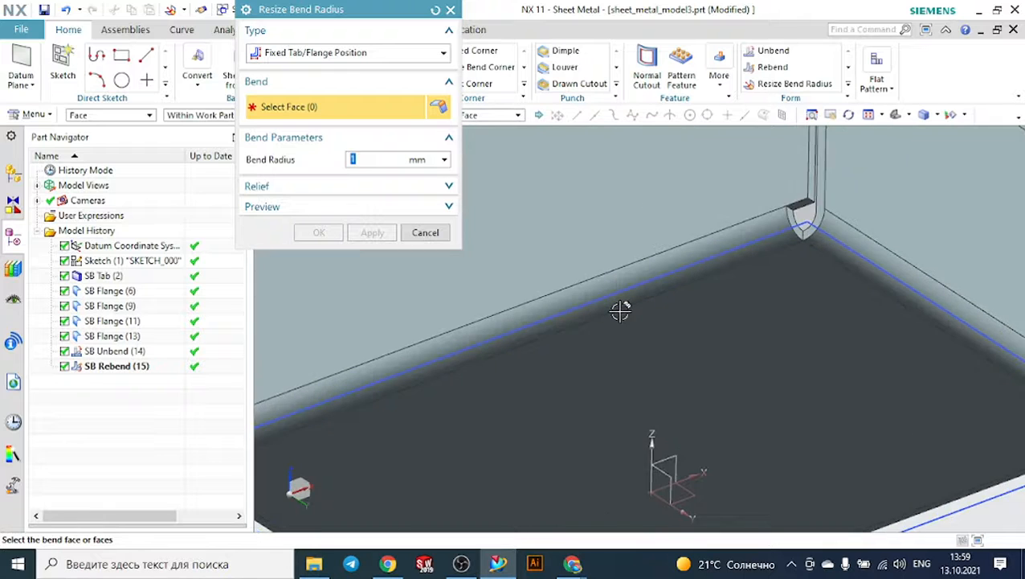
scroll(620, 312, "up", 2)
left_click(611, 277)
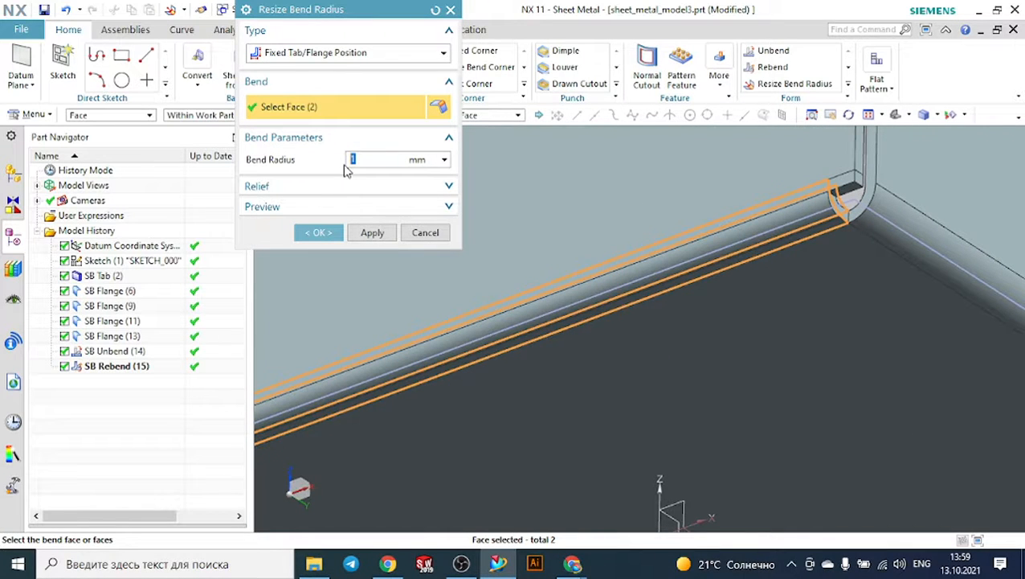
key("Return")
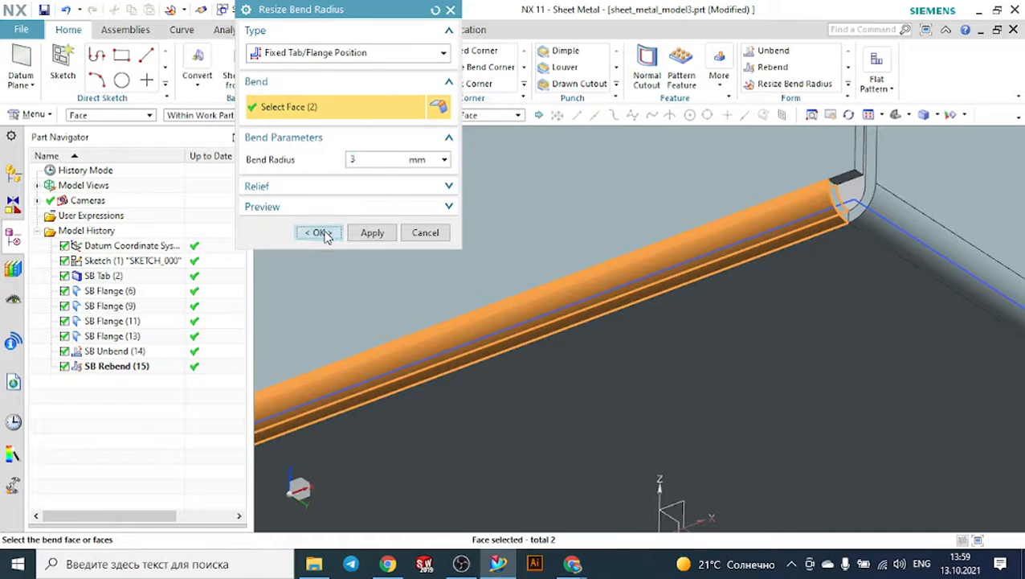
left_click(318, 232)
- Start a Resize Bend Angle with its settings reset and choose the inner floor face as the stationary face
scroll(494, 213, "down", 4)
middle_click_drag(856, 332, 893, 354)
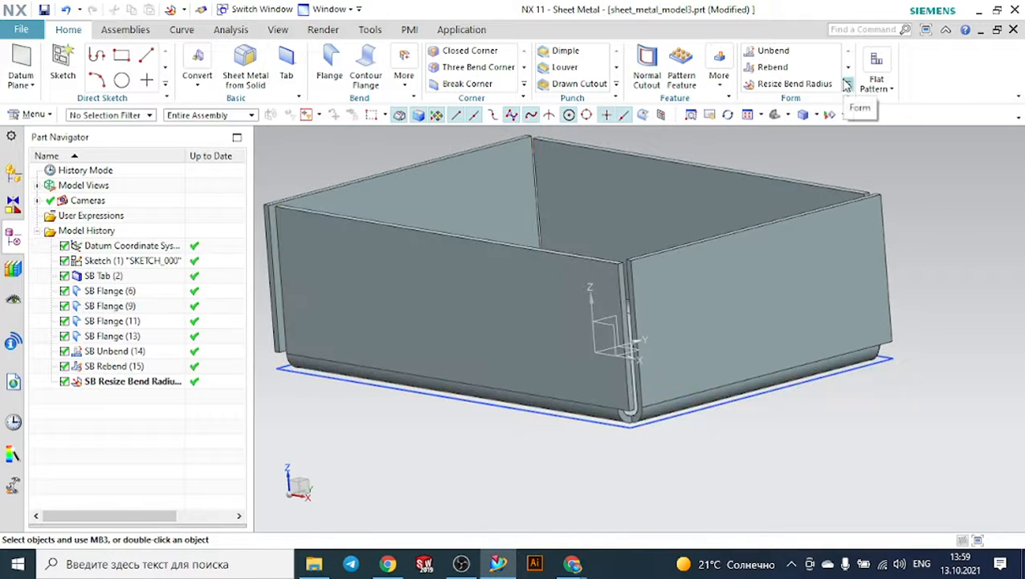
left_click(846, 85)
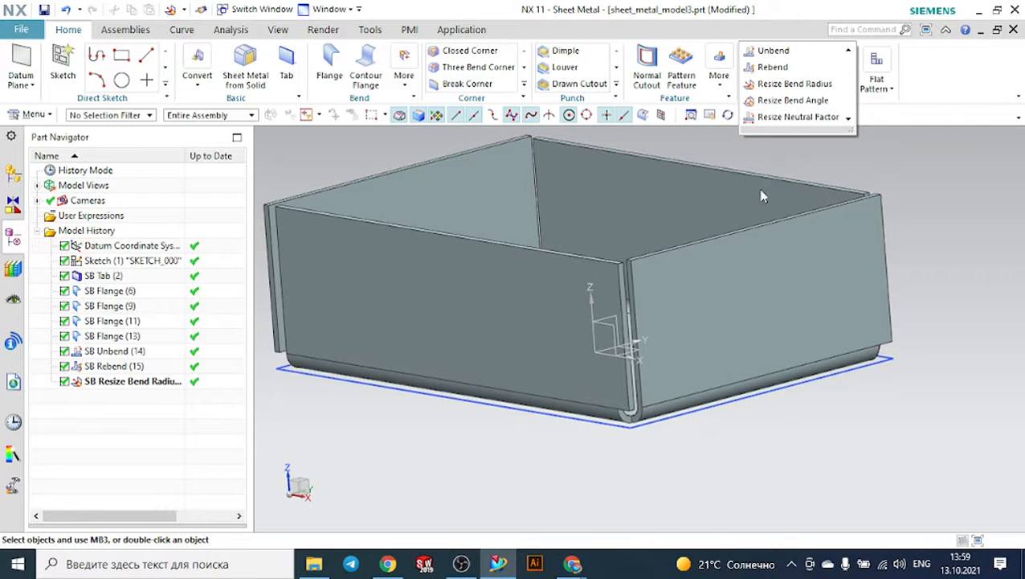
scroll(763, 196, "down", 1)
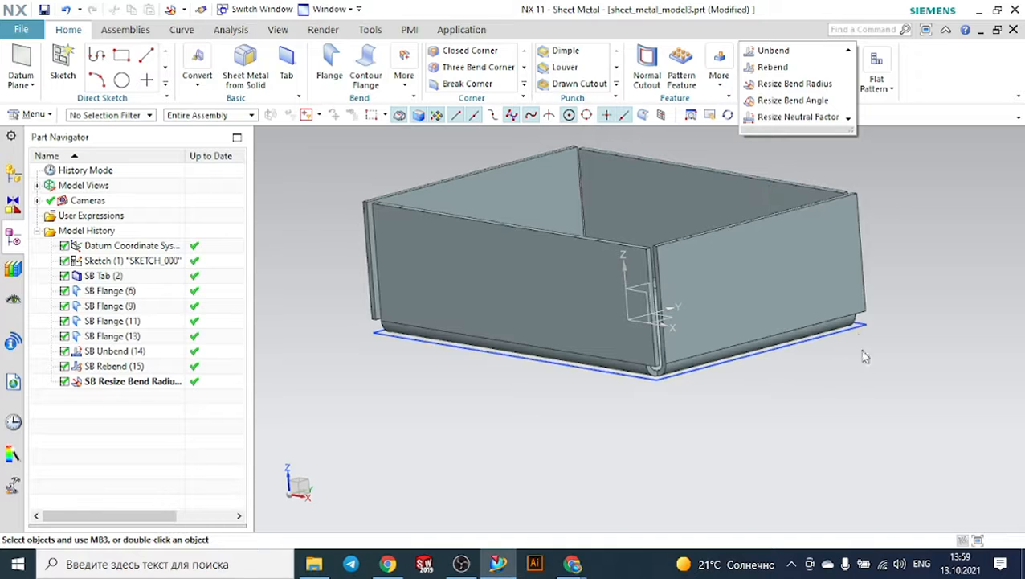
left_click(790, 101)
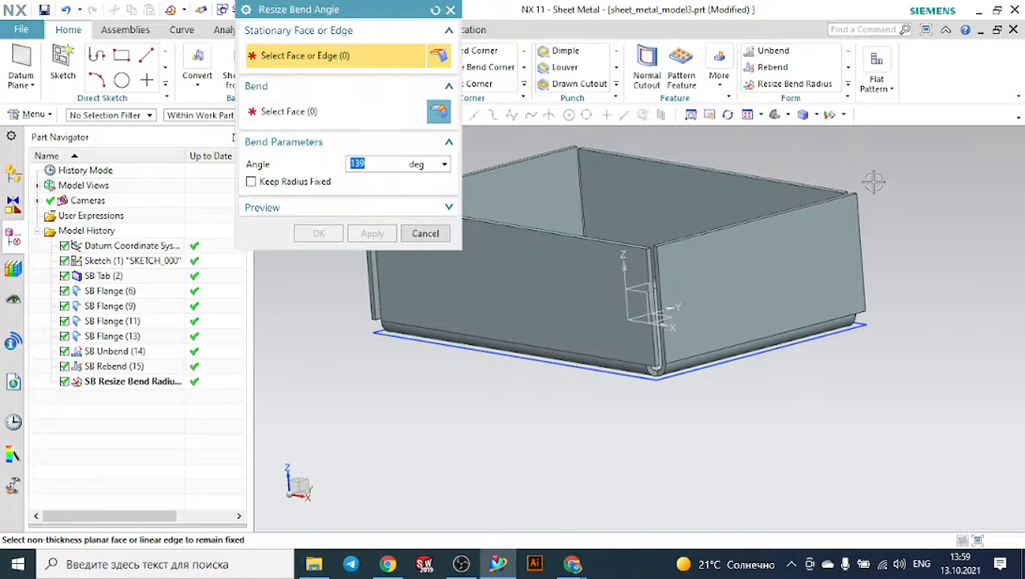
middle_click_drag(874, 182, 954, 199)
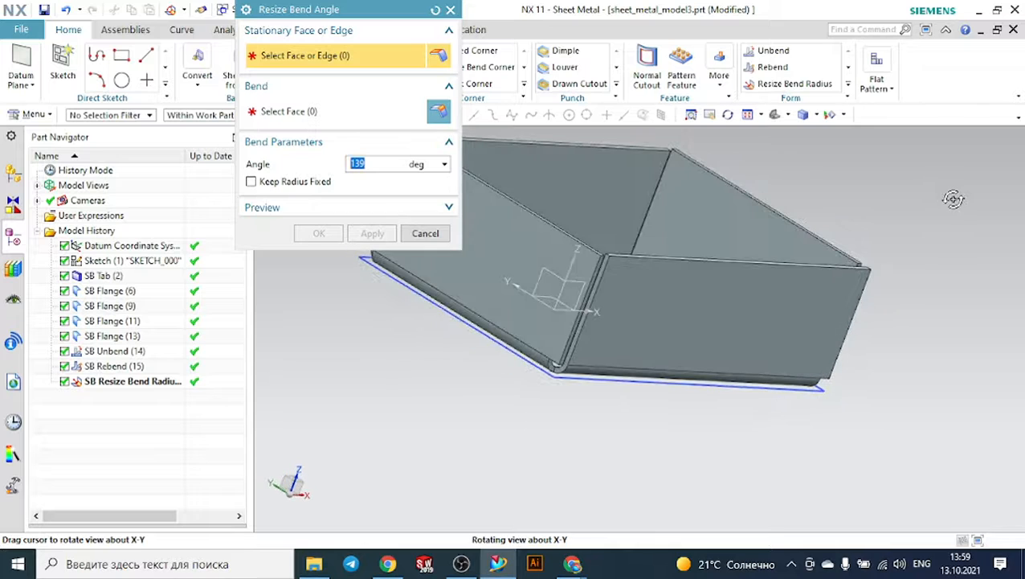
left_click(723, 220)
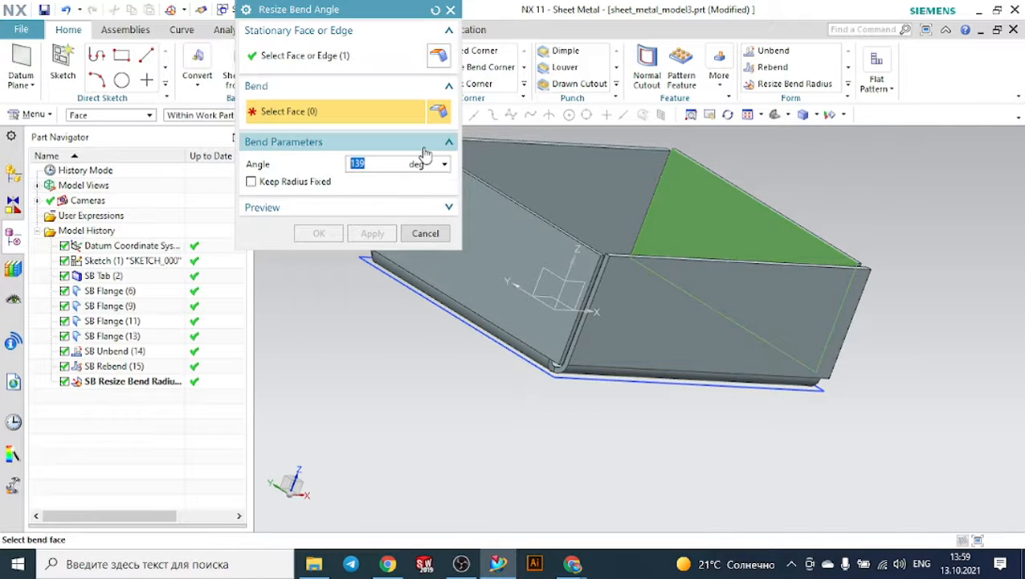
left_click(438, 11)
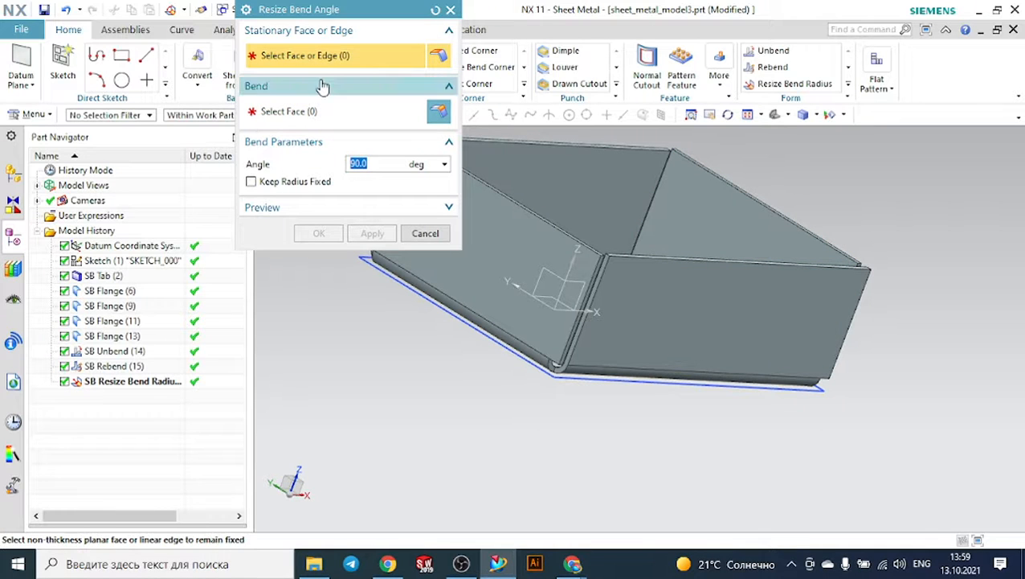
middle_click_drag(879, 224, 828, 244)
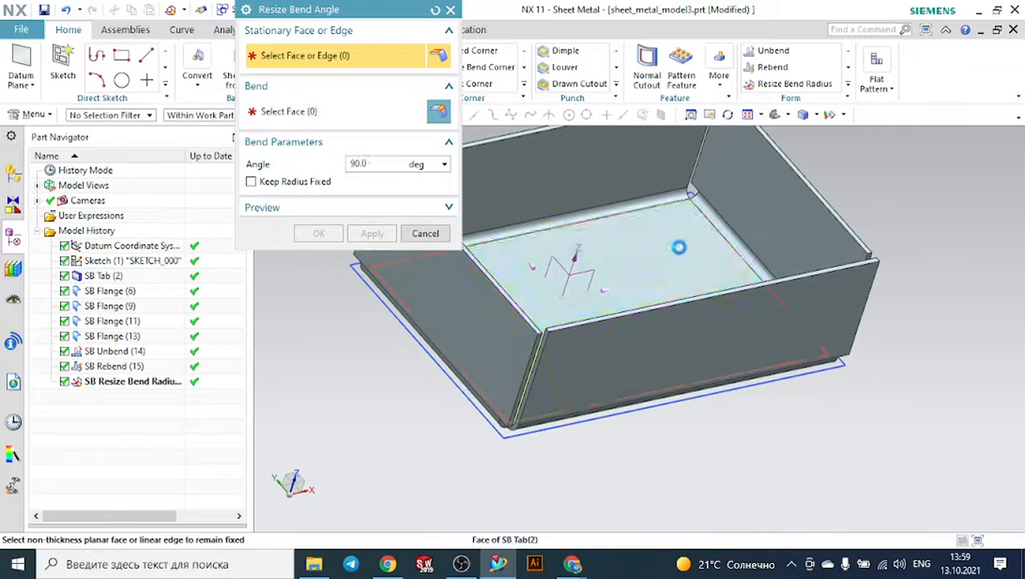
left_click(677, 245)
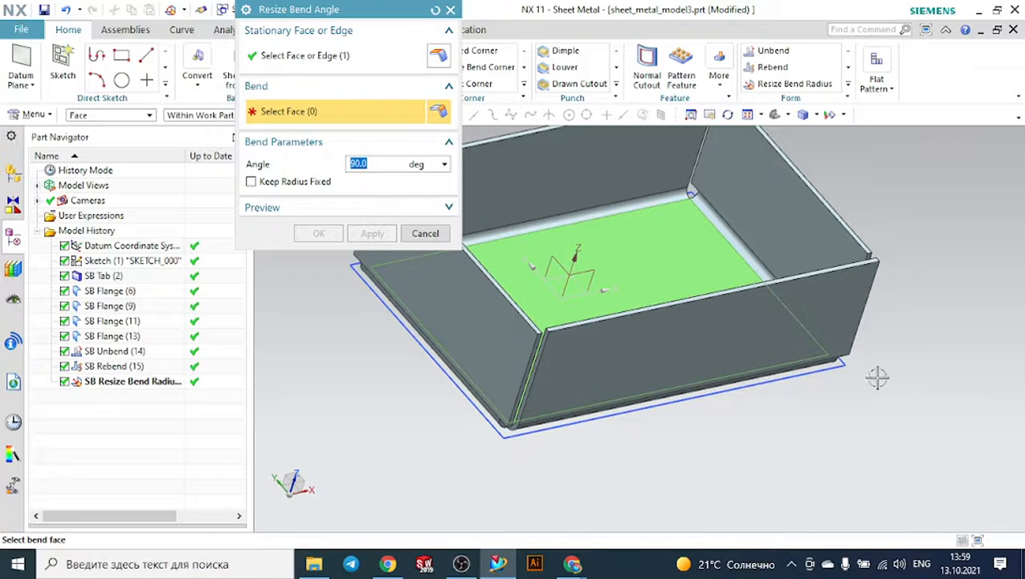
- Select the bend of the positive X short flange, open its angle to 125 degrees and create the feature
middle_click_drag(876, 377, 838, 338)
left_click(790, 239)
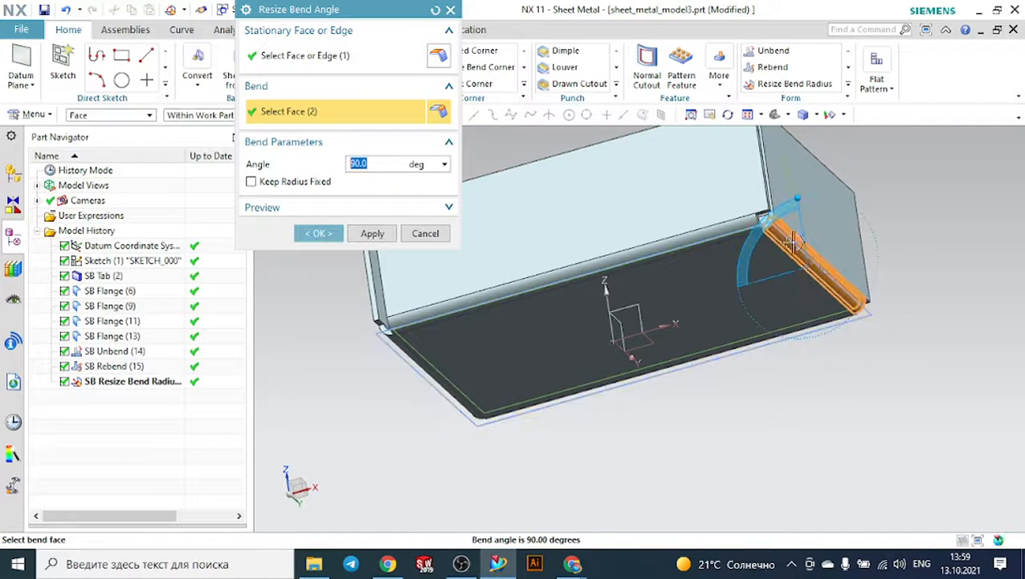
middle_click_drag(746, 369, 428, 179)
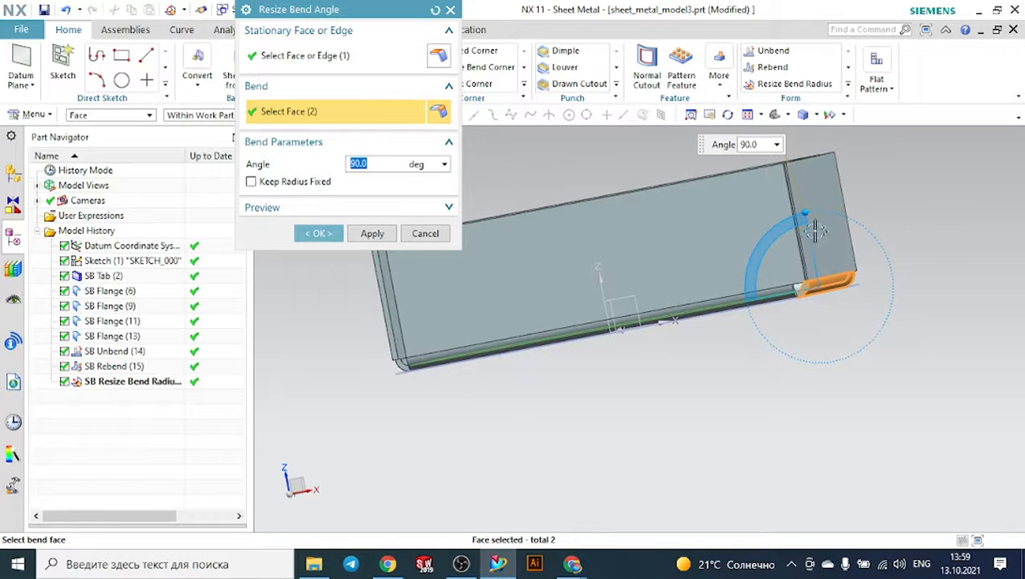
left_click_drag(814, 230, 849, 215)
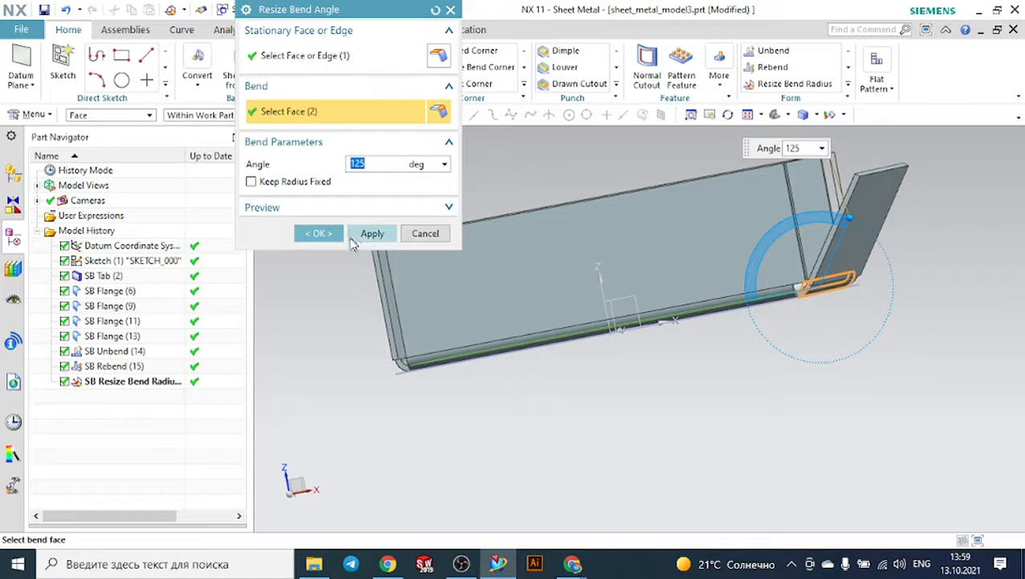
left_click(318, 233)
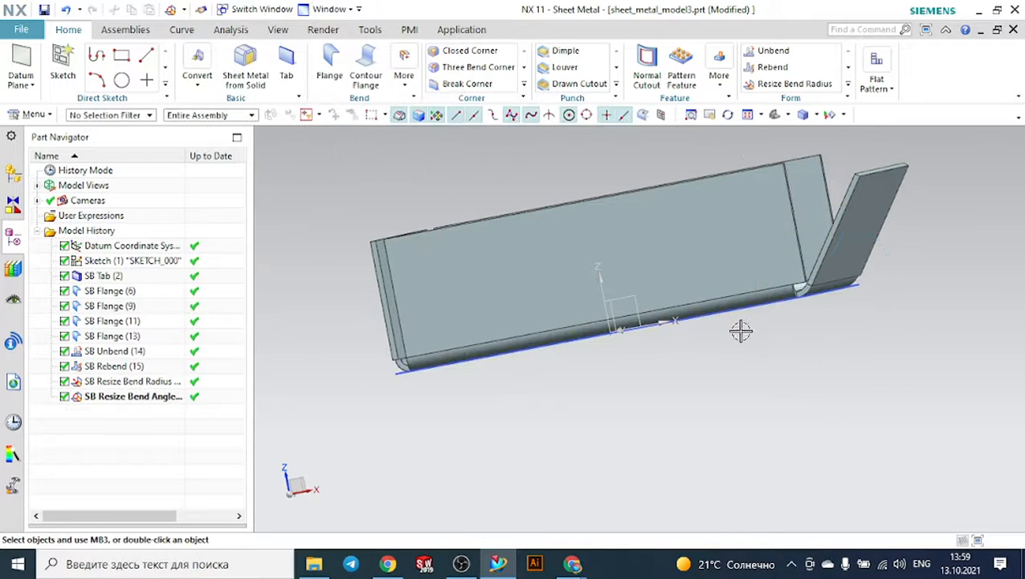
- Start another Resize Bend Angle on the box, with the inner floor face as the stationary face
middle_click_drag(741, 330, 769, 357)
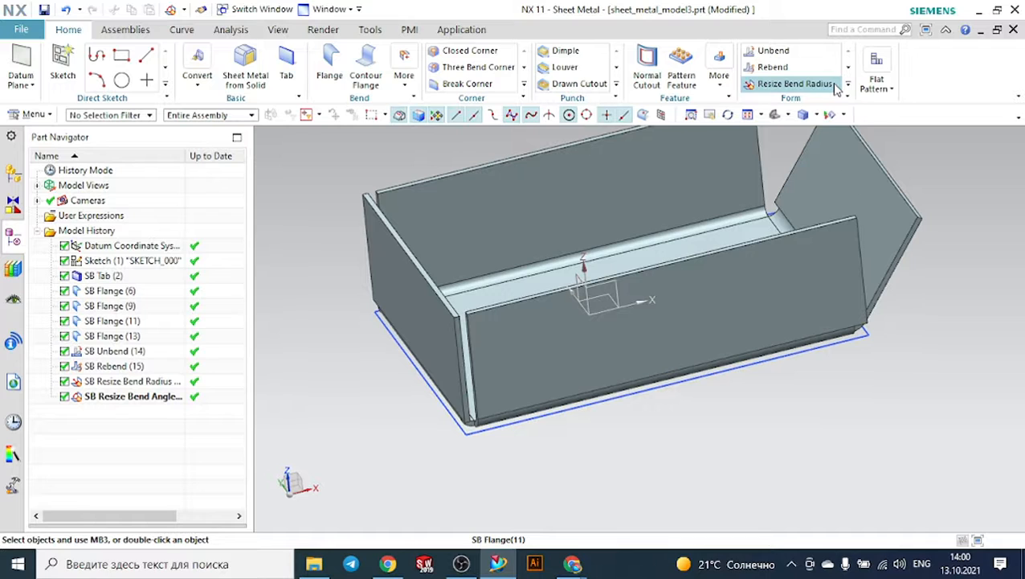
left_click(847, 85)
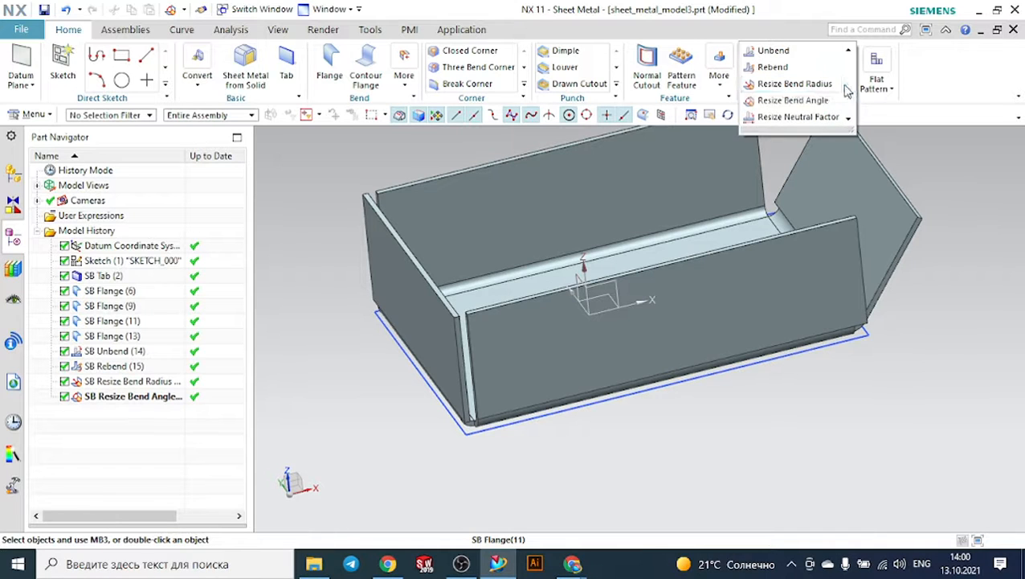
left_click(804, 103)
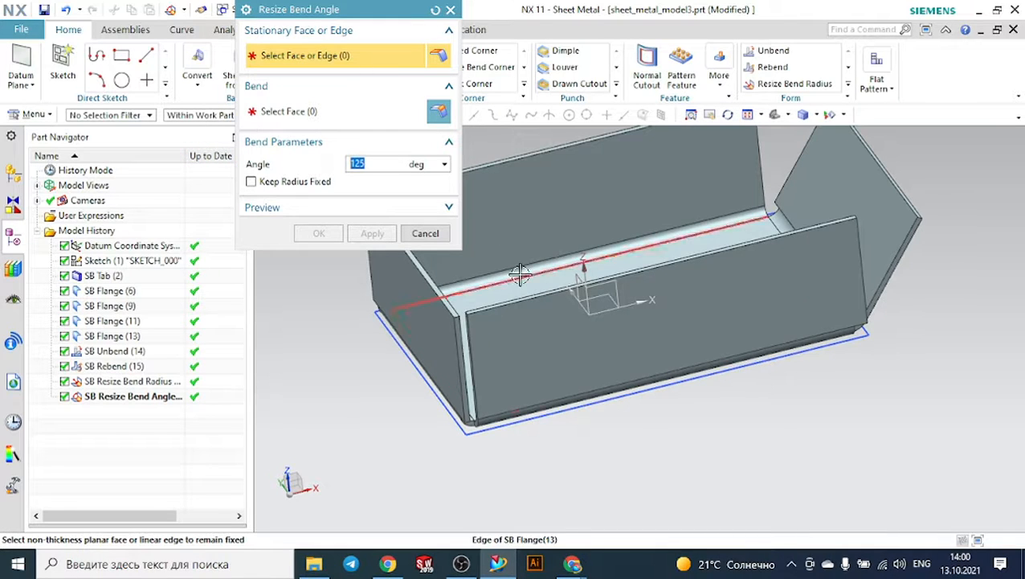
left_click(554, 269)
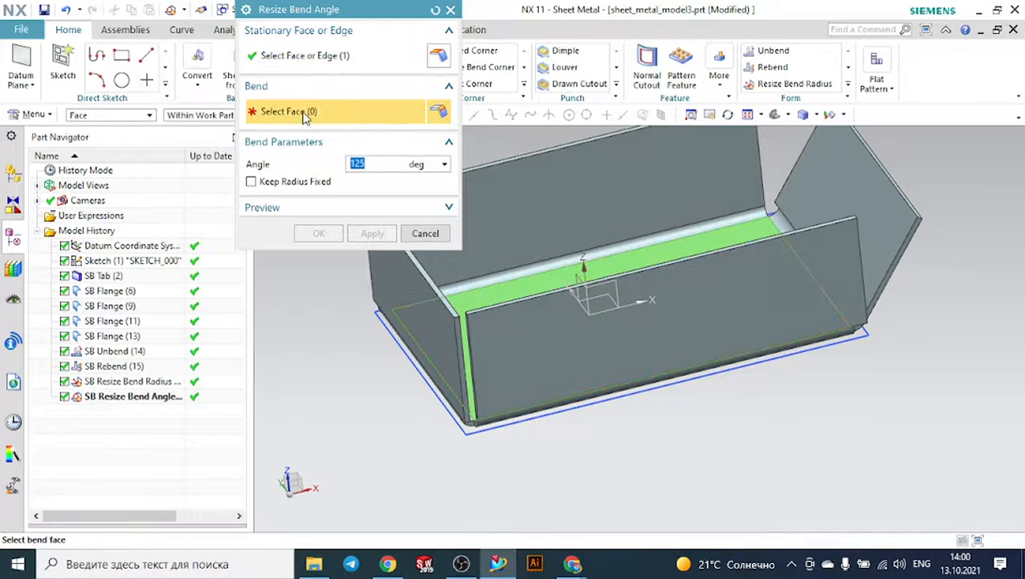
- Resize the bend of the upright flange adjacent to the already tilted one to an angle of 125 degrees
middle_click_drag(340, 346, 500, 253)
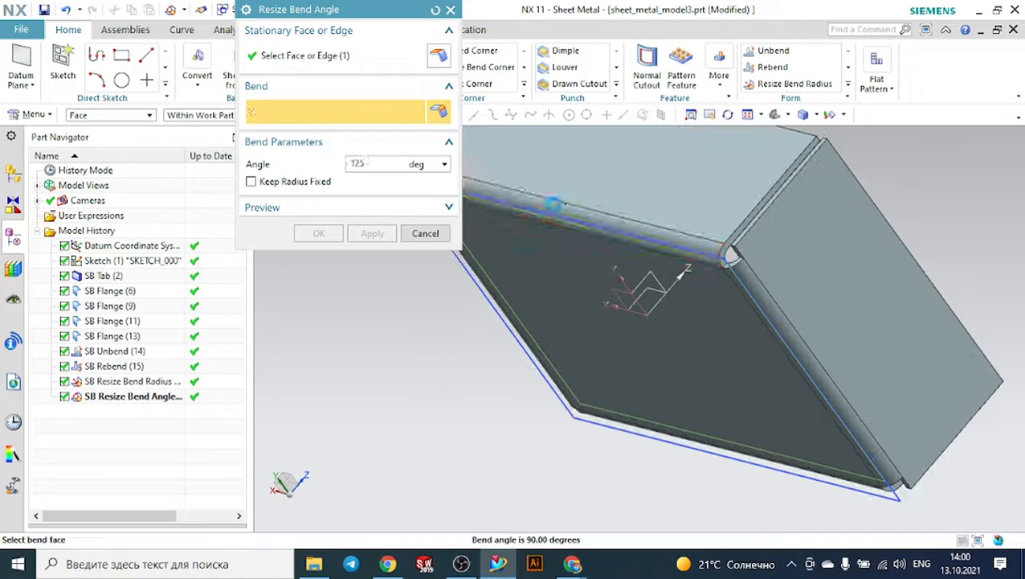
left_click(555, 203)
middle_click_drag(516, 345, 479, 347)
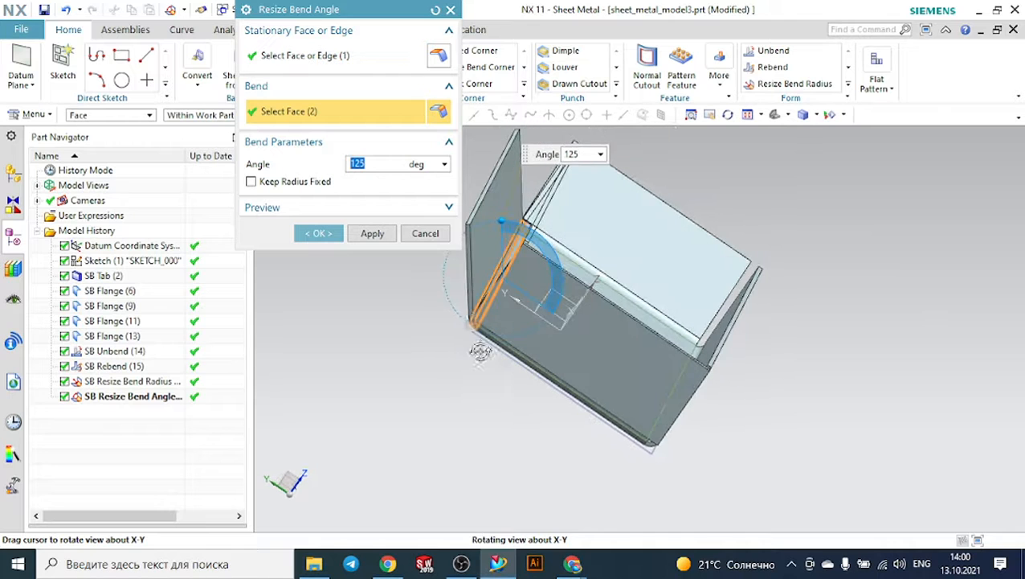
left_click(325, 234)
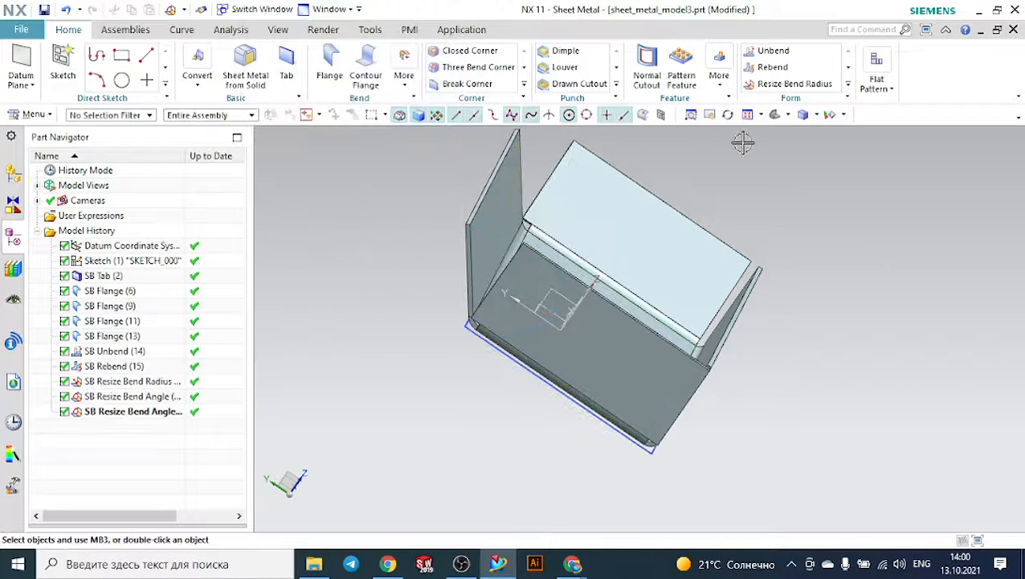
left_click(772, 118)
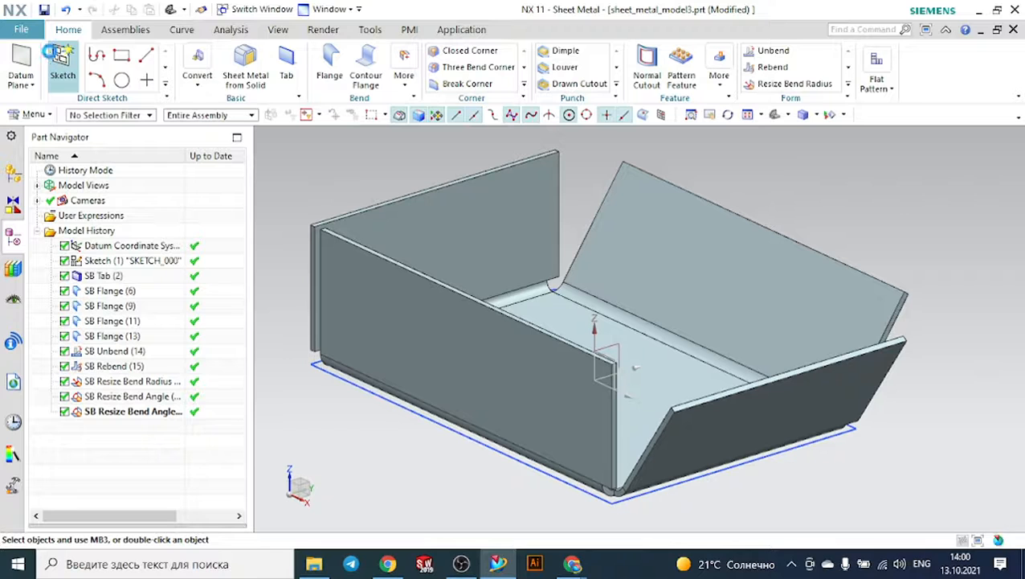
- Start a sketch on the inner face of the upright flange opposite the newly tilted one
left_click(53, 54)
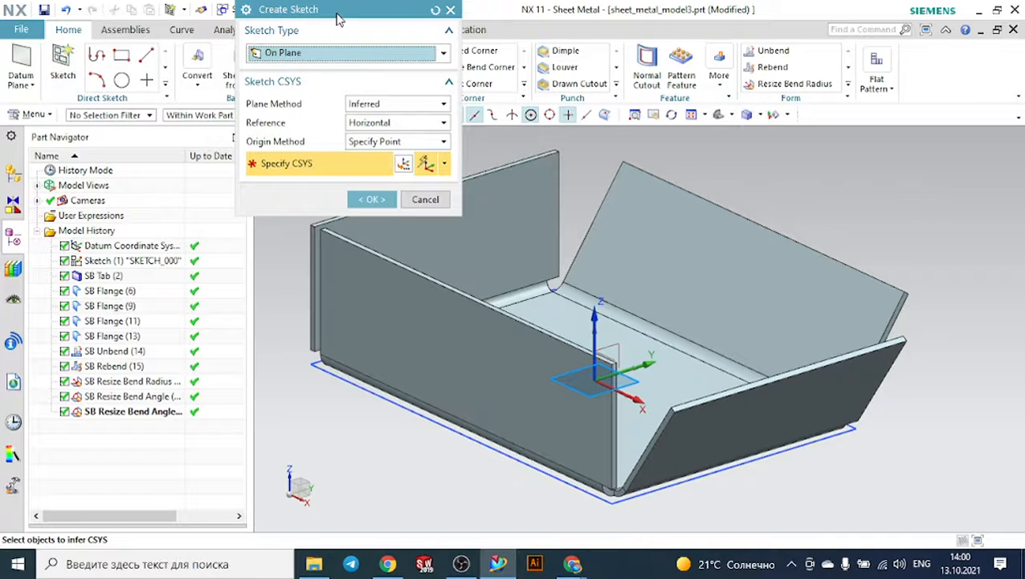
left_click_drag(337, 20, 172, 72)
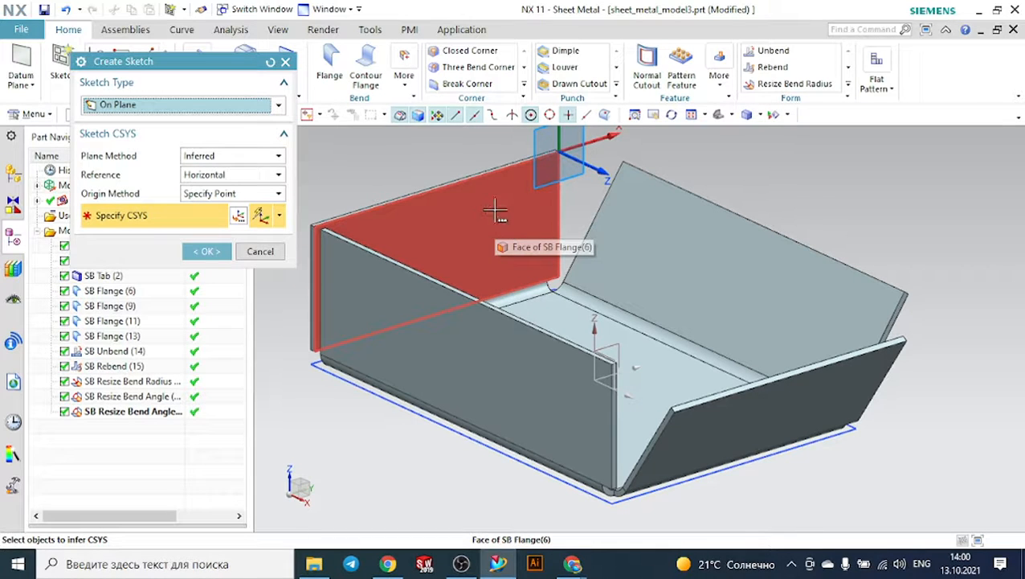
left_click(496, 210)
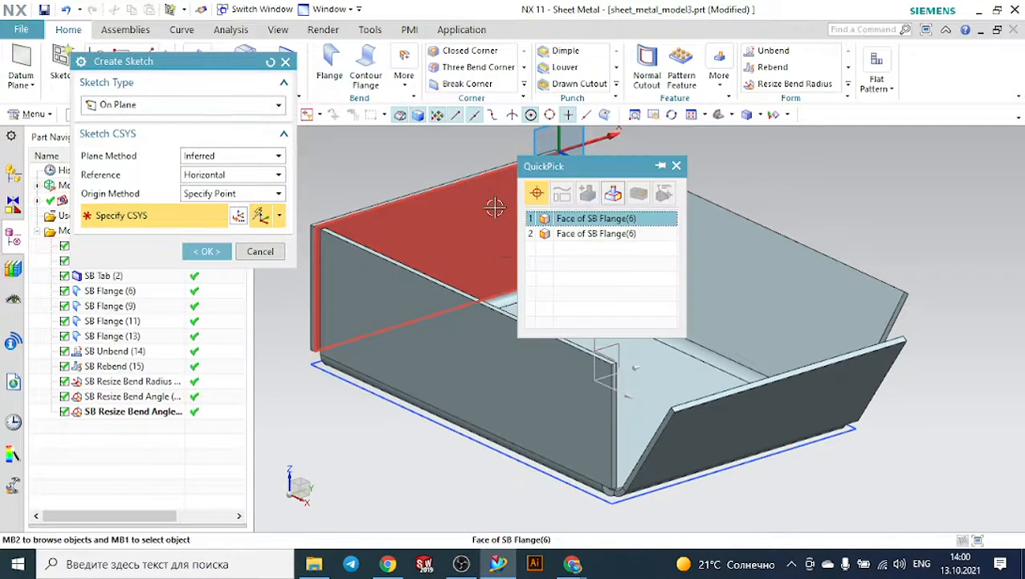
left_click(542, 219)
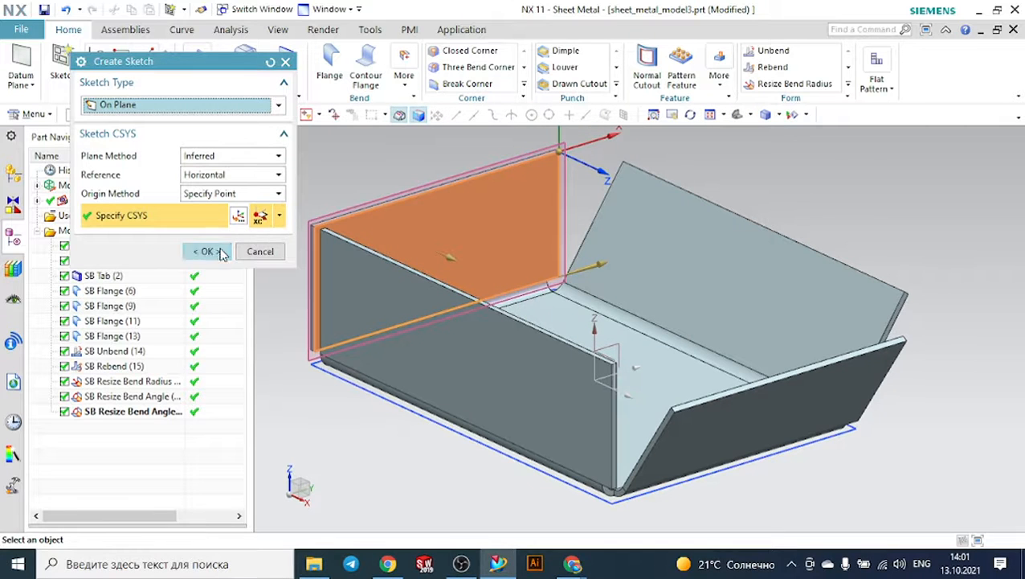
left_click(208, 250)
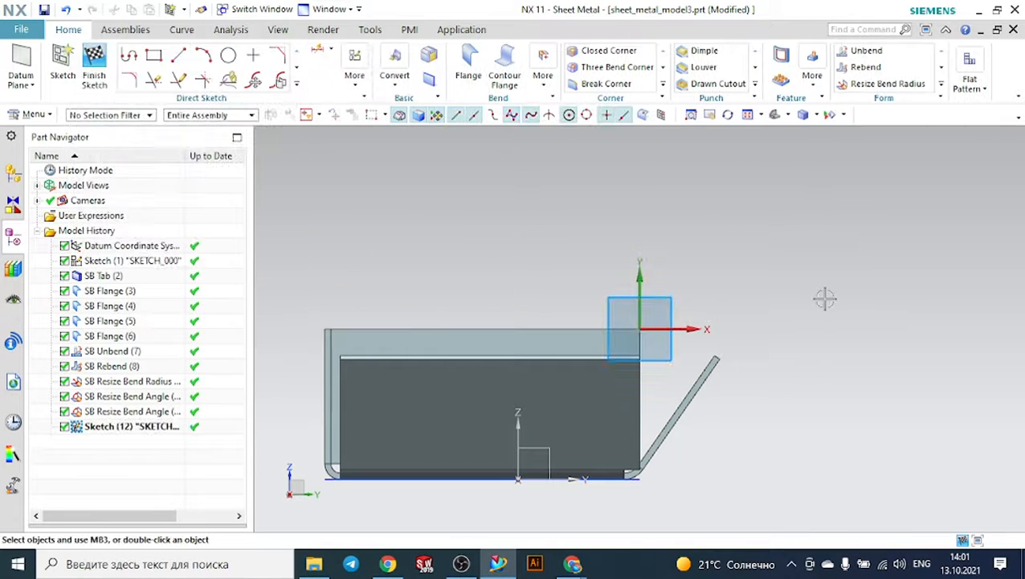
- Sketch a circle about 15.5 mm in diameter on the flange face, about 56.2 mm and 20.4 mm from the sketch origin, and finish the sketch
middle_click_drag(857, 286, 840, 346)
scroll(574, 265, "up", 4)
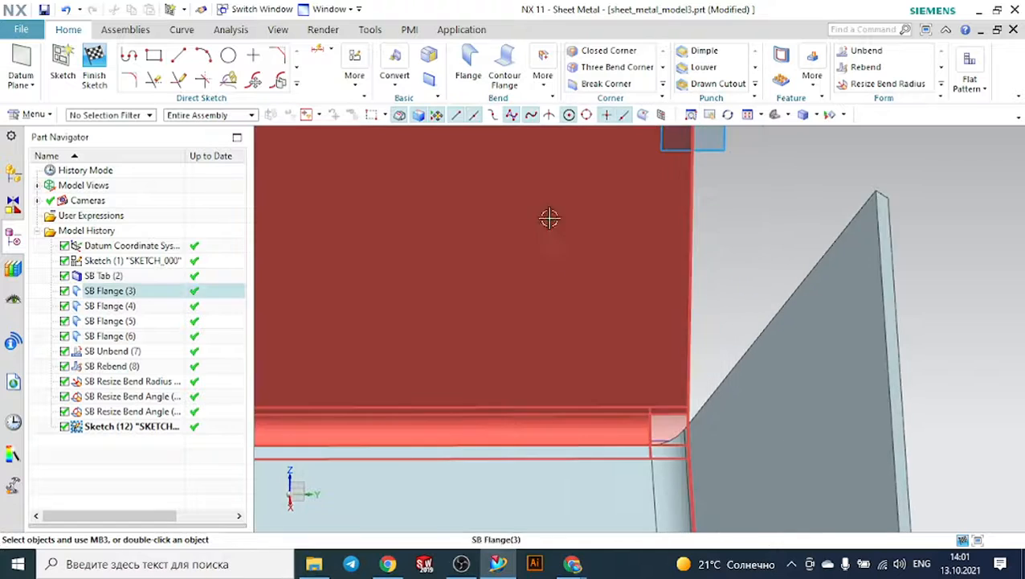
scroll(555, 220, "down", 3)
scroll(619, 195, "down", 3)
scroll(619, 196, "up", 4)
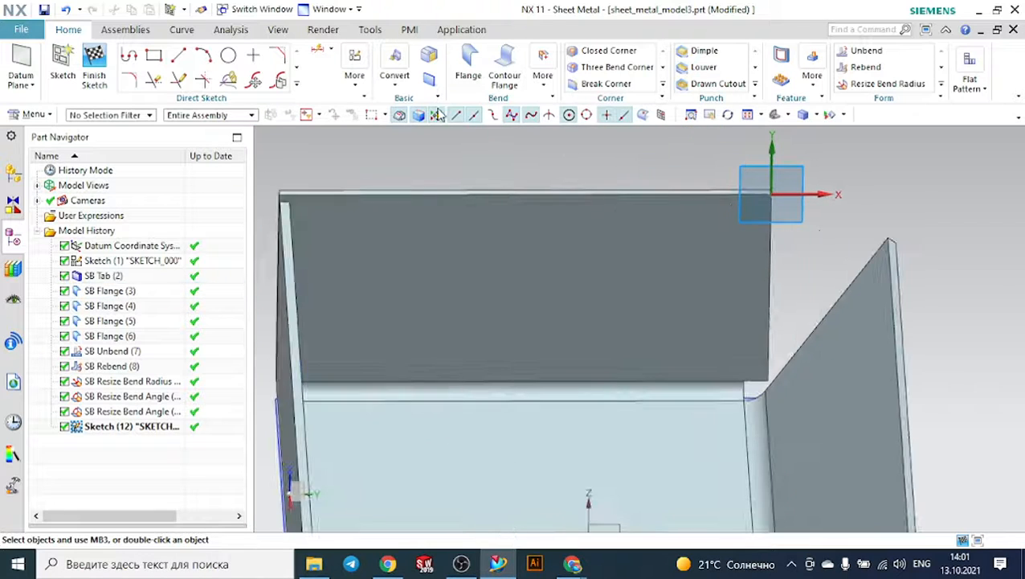
left_click(228, 55)
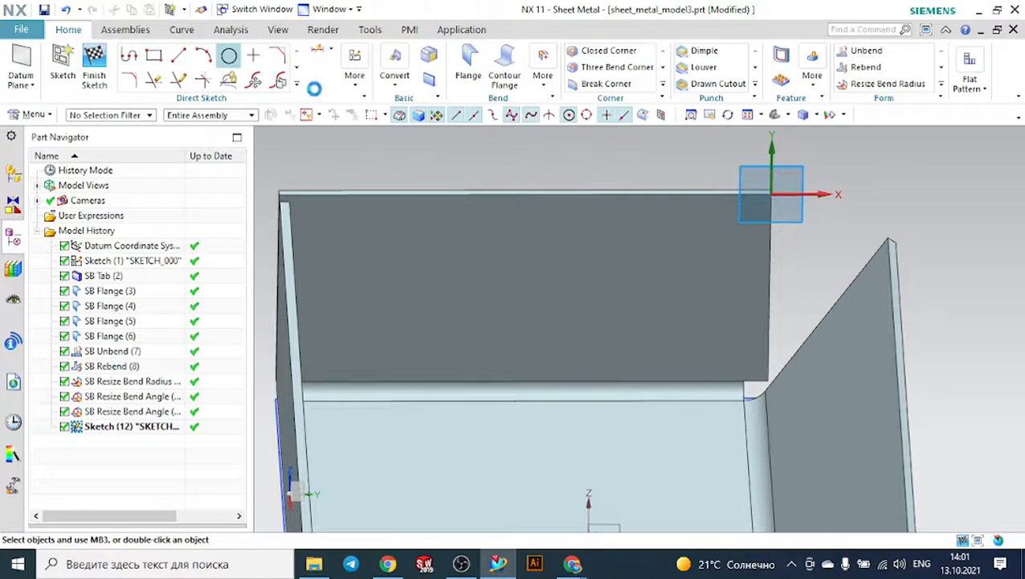
left_click(496, 283)
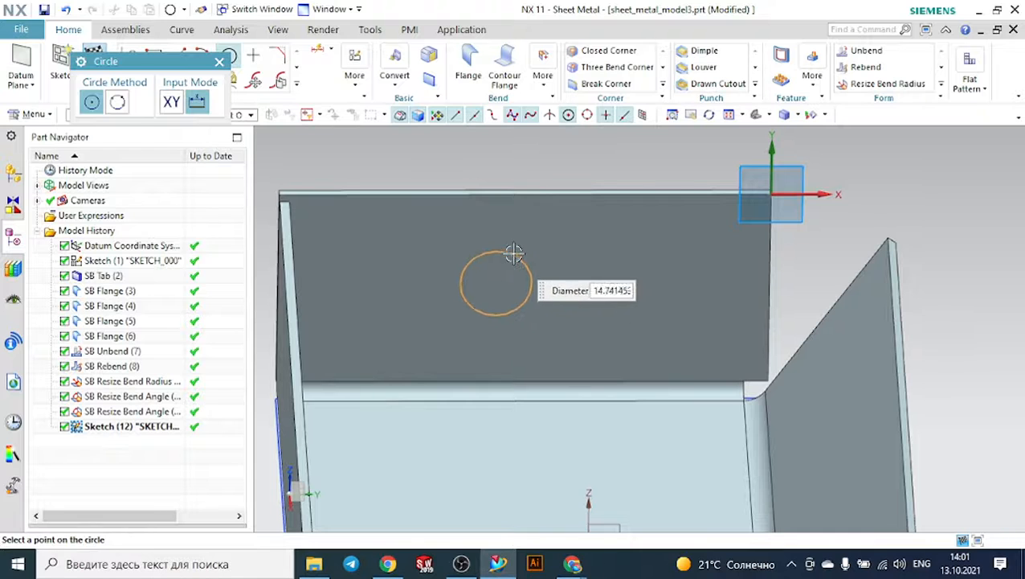
left_click(522, 256)
left_click(220, 61)
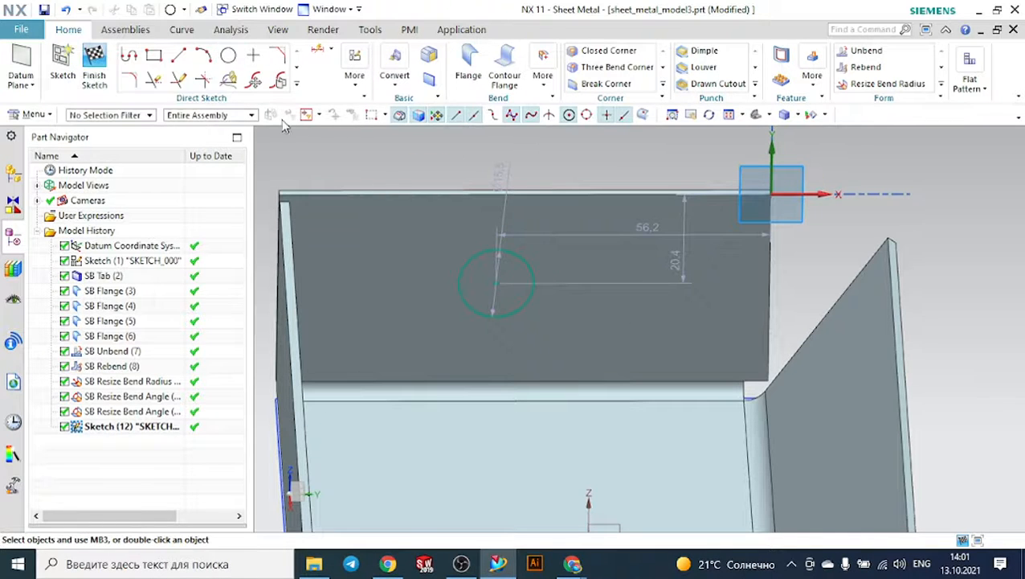
left_click(96, 58)
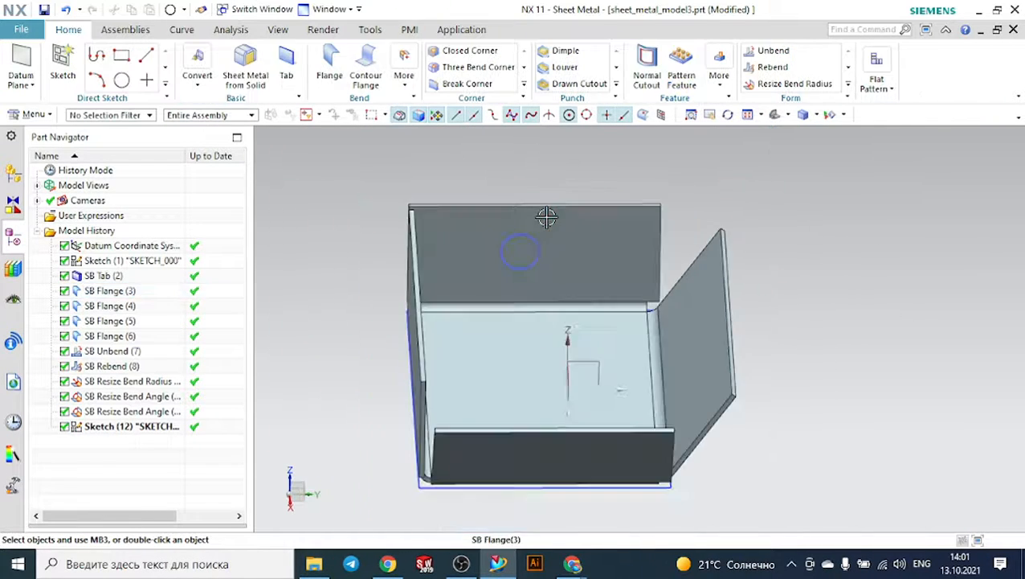
- Cut the sketched circle through the flange with a Normal Cutout, using the Thickness method and 44 mm depth
mouse_move(757, 198)
middle_mouse_down()
mouse_move(778, 191)
mouse_move(770, 197)
middle_mouse_up()
scroll(469, 229, "up", 3)
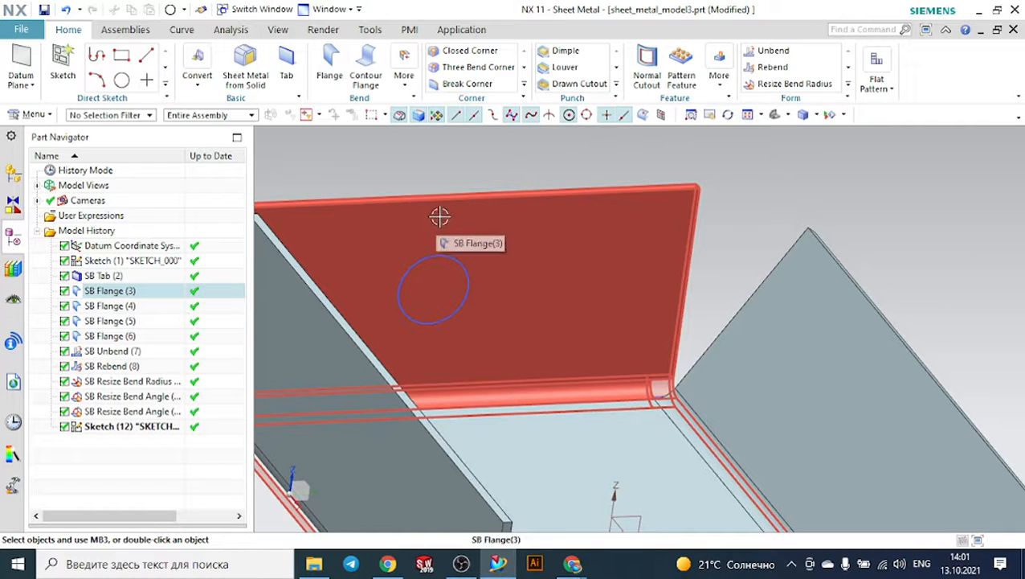
left_click(648, 72)
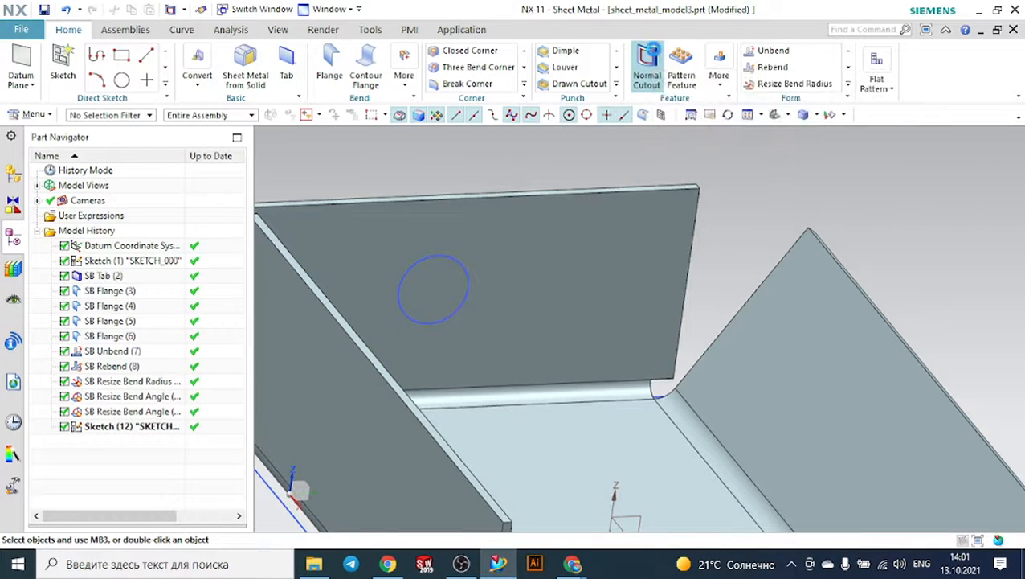
left_click(471, 270)
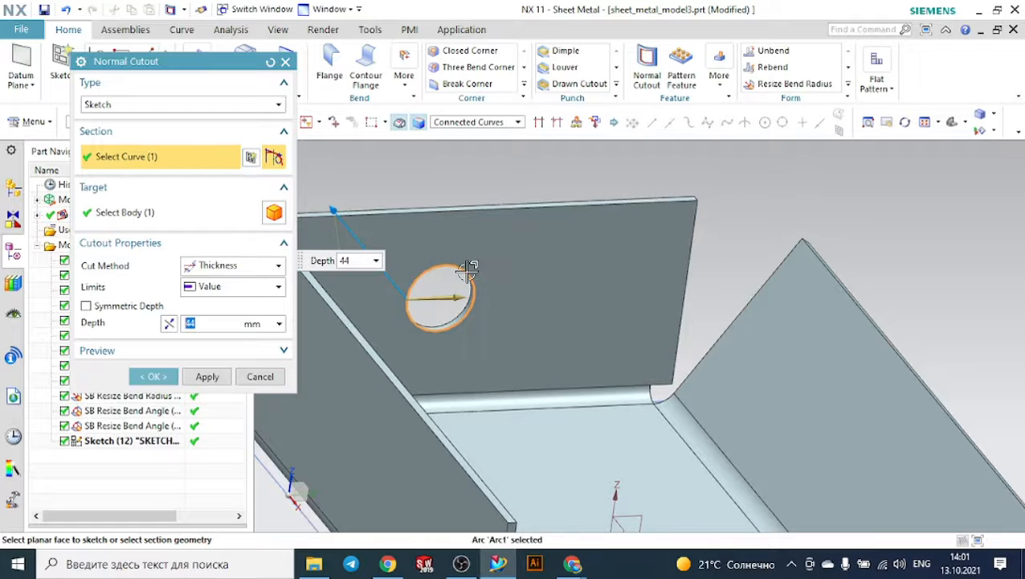
left_click(153, 376)
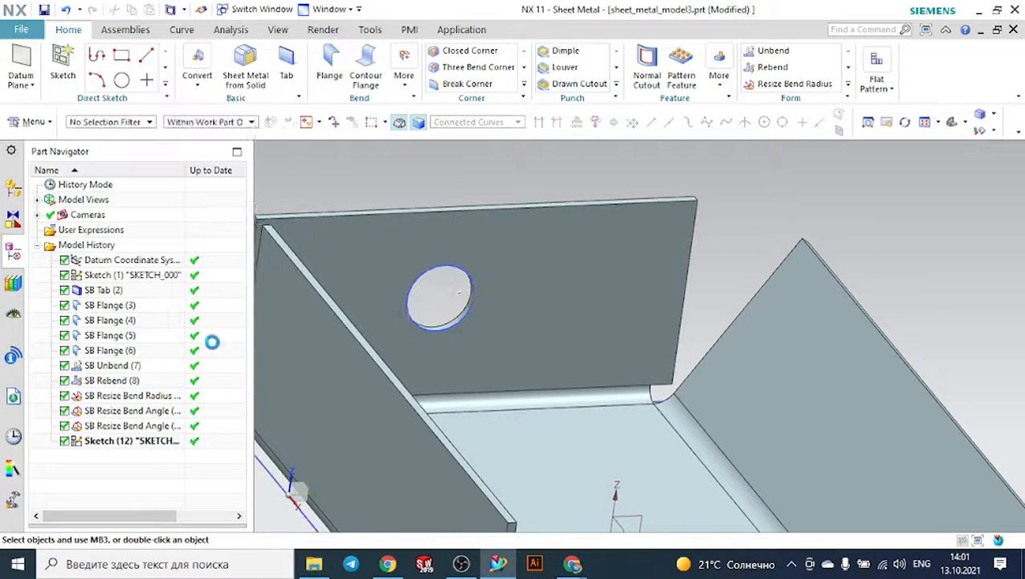
scroll(588, 256, "down", 5)
mouse_move(588, 256)
middle_mouse_down()
mouse_move(575, 224)
mouse_move(597, 235)
mouse_move(599, 265)
middle_mouse_up()
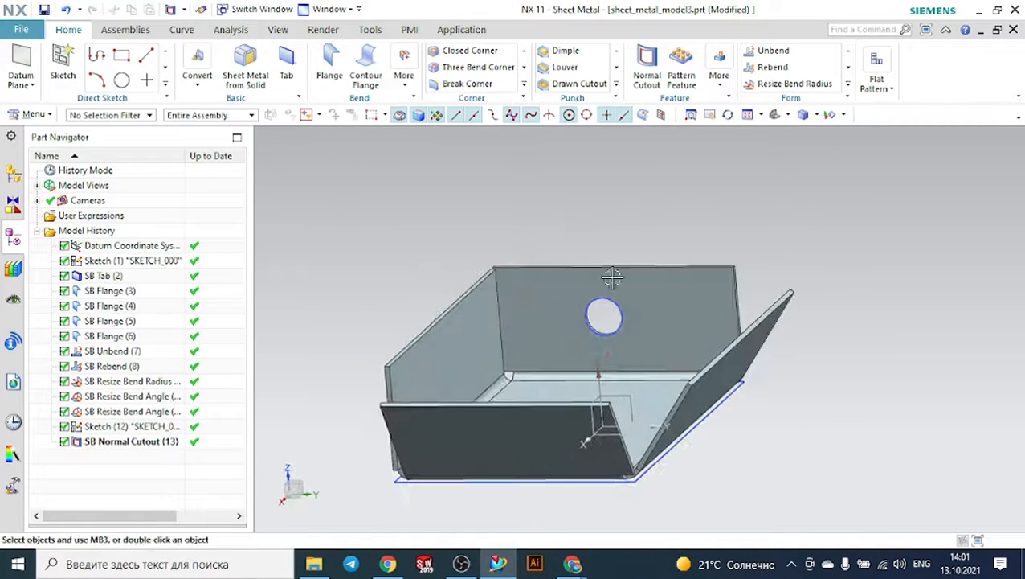
- Start a new sketch on the inner face of the flange that has the round hole
scroll(533, 287, "up", 3)
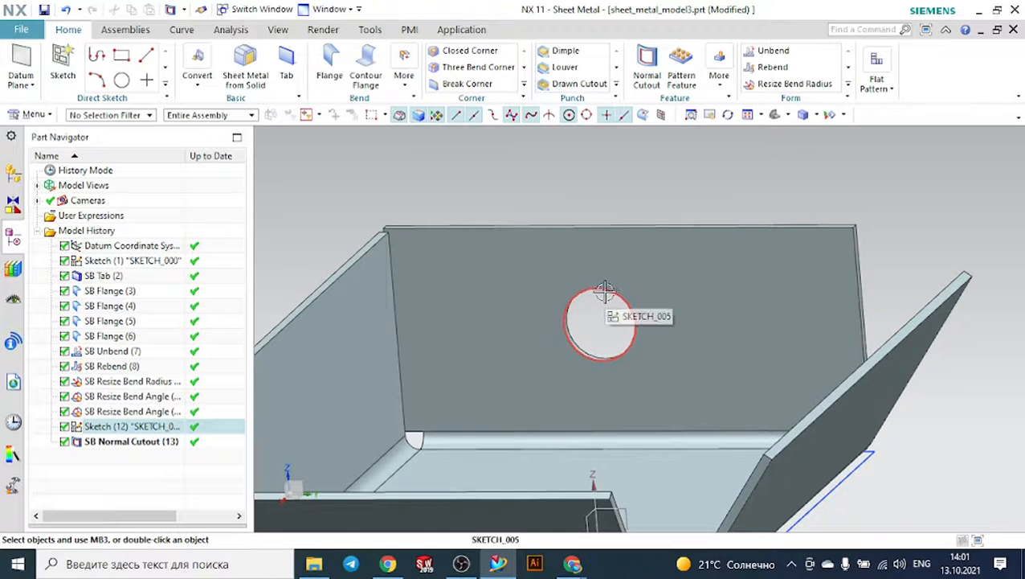
scroll(590, 293, "up", 3)
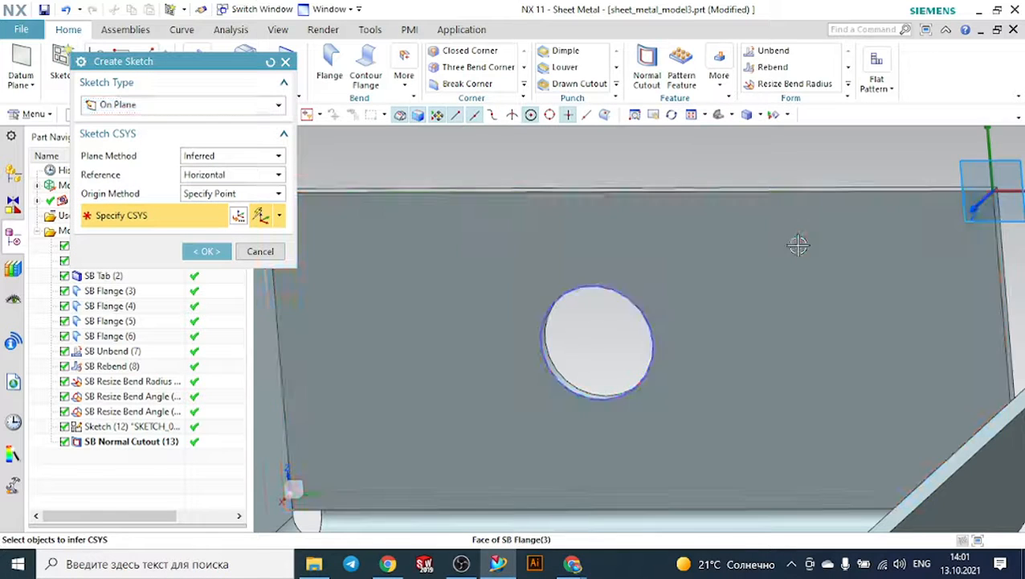
left_click(354, 243)
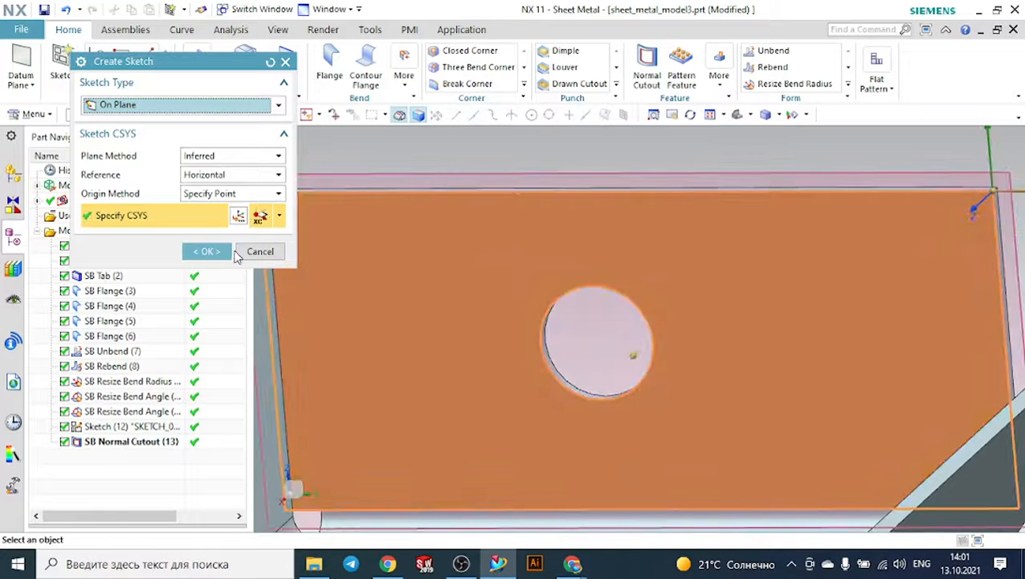
left_click(229, 252)
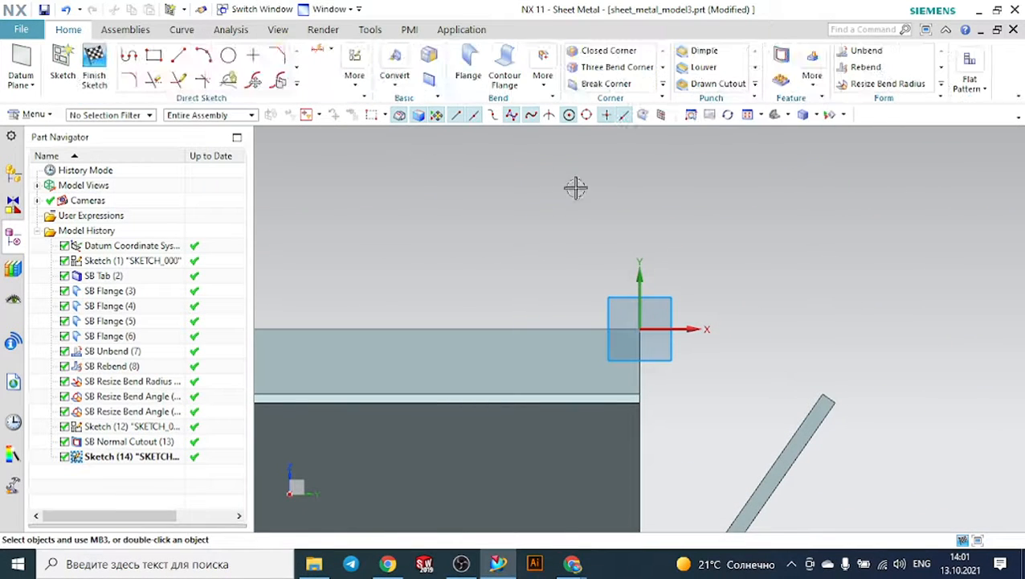
- Sketch a rectangle about 14 mm wide and 6.5 mm high between the round hole and the flange's upper corner, and finish the sketch
middle_click_drag(575, 187, 588, 222)
left_click(154, 55)
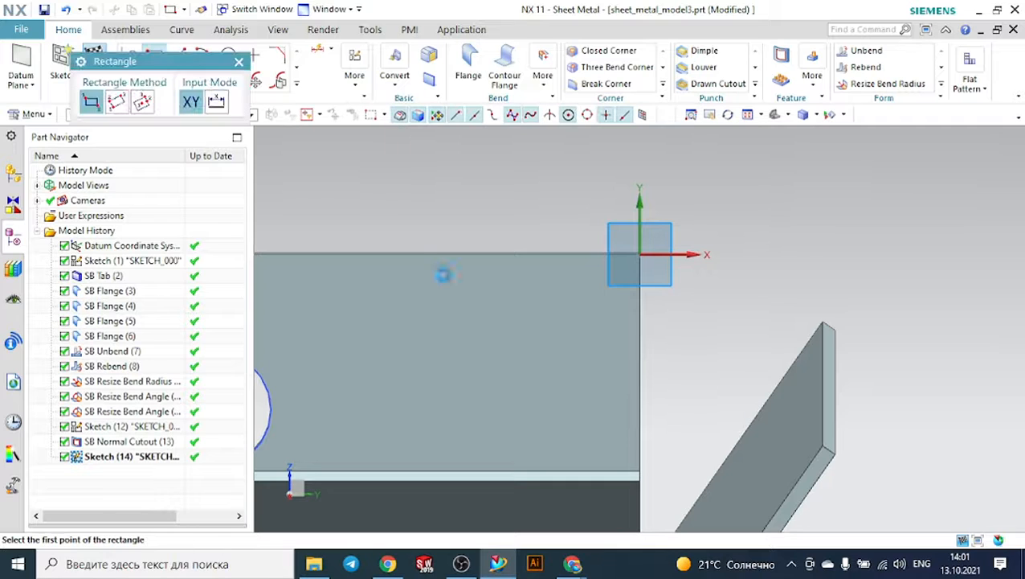
left_click(415, 296)
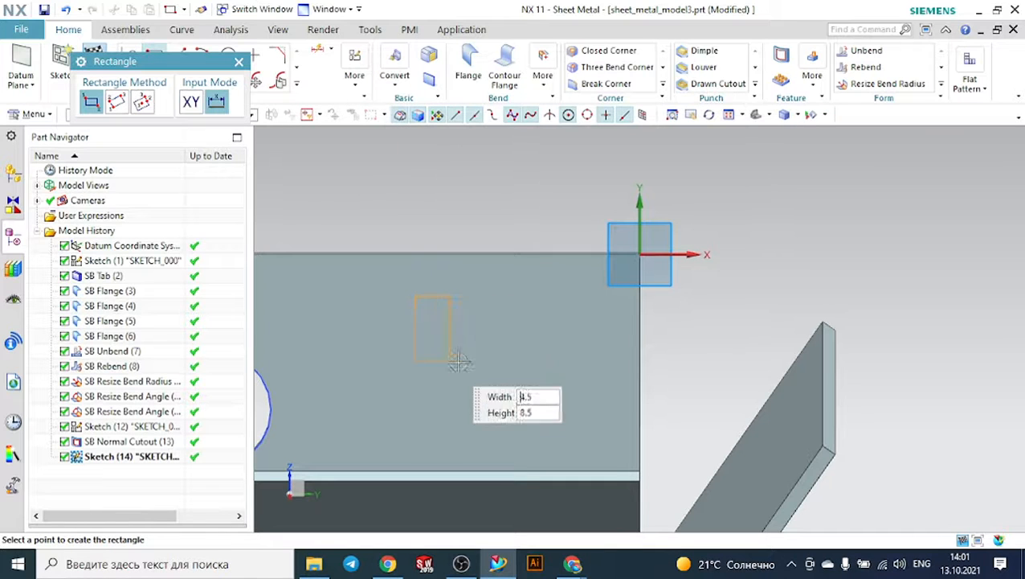
left_click(521, 345)
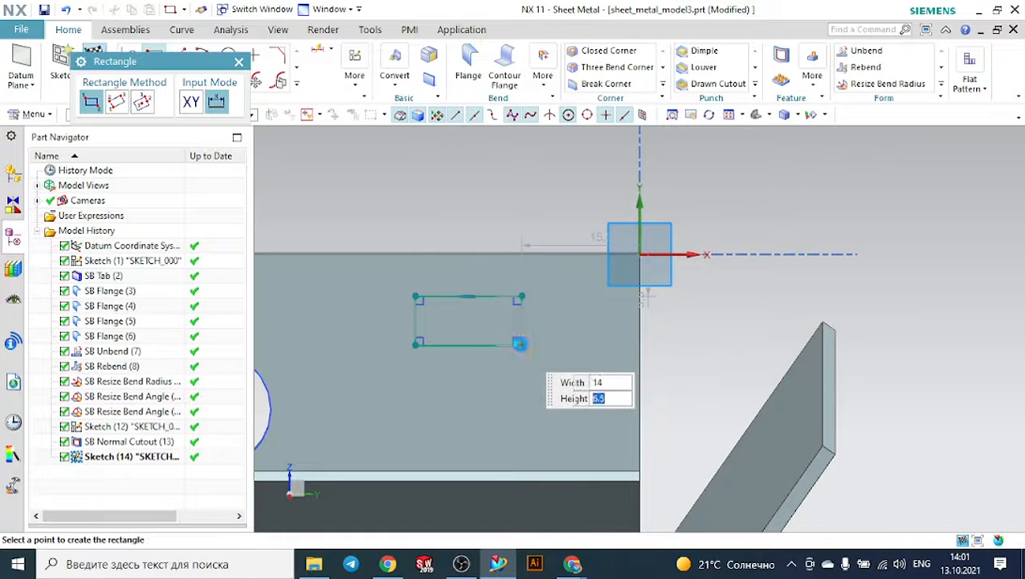
left_click(239, 62)
left_click(93, 56)
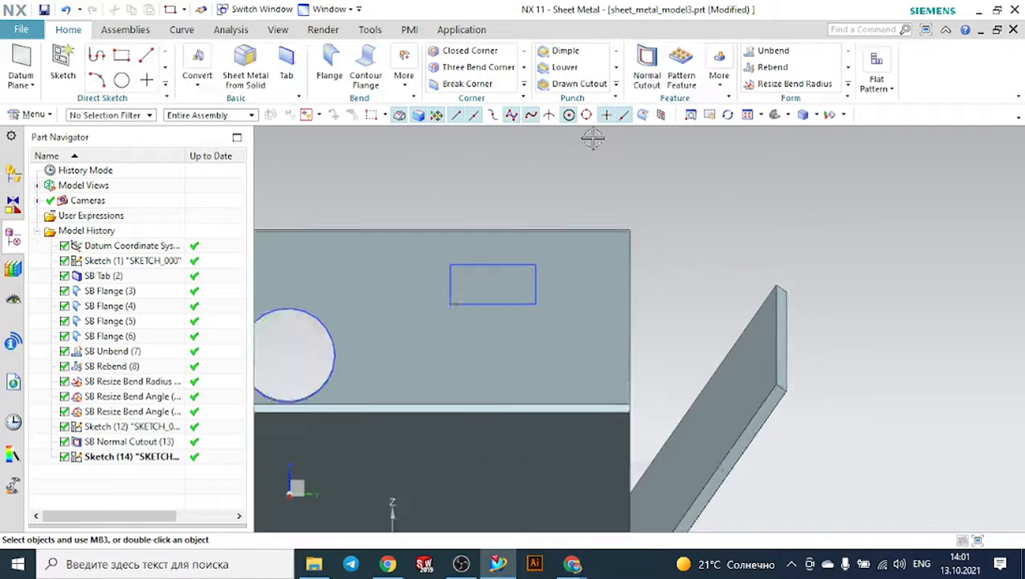
- Cut the sketched rectangle through the flange with a Normal Cutout, using the Thickness method and 44 mm depth
middle_click_drag(610, 153, 687, 183)
middle_click_drag(739, 178, 717, 160)
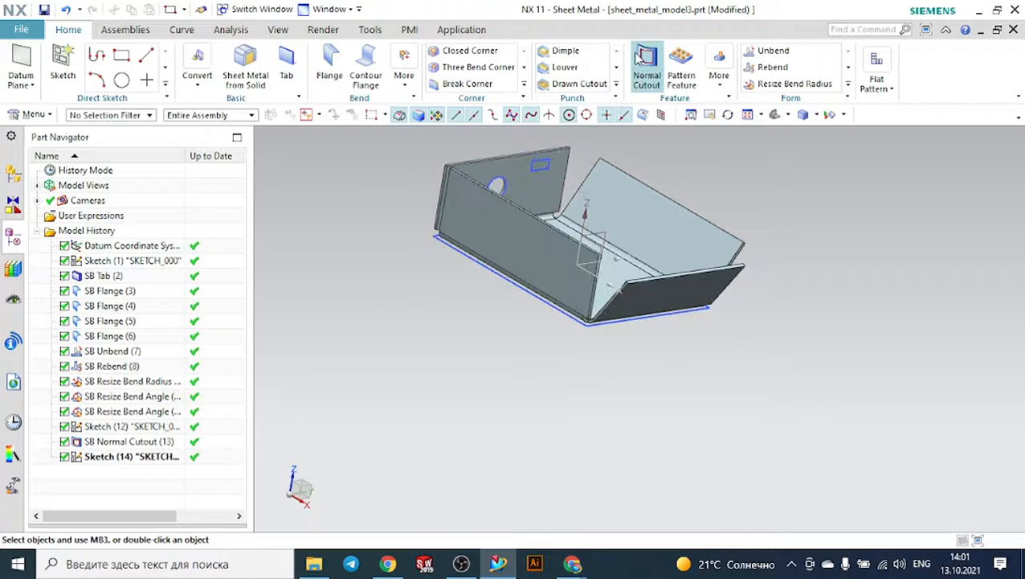
left_click(648, 58)
scroll(546, 185, "up", 8)
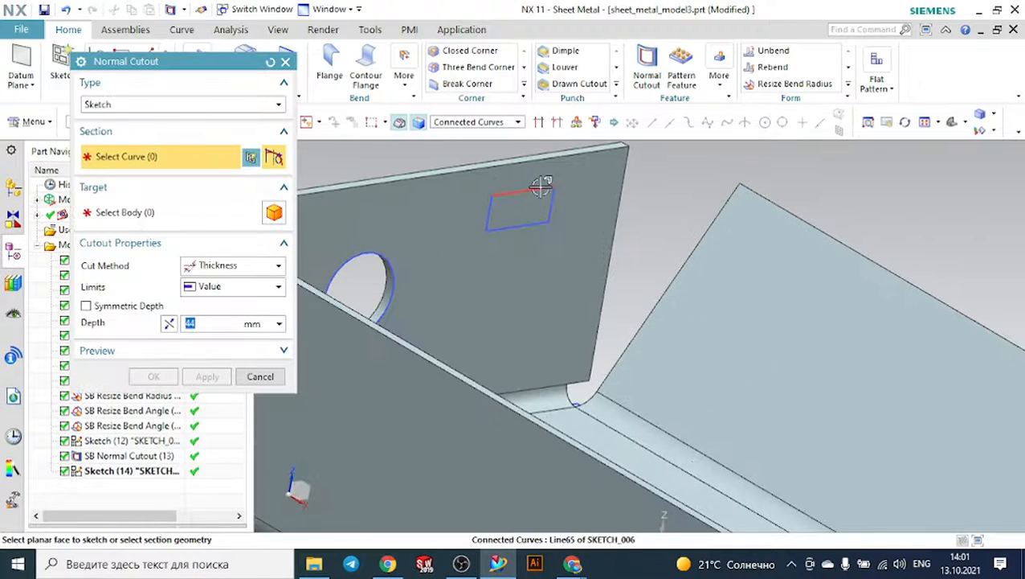
left_click(556, 184)
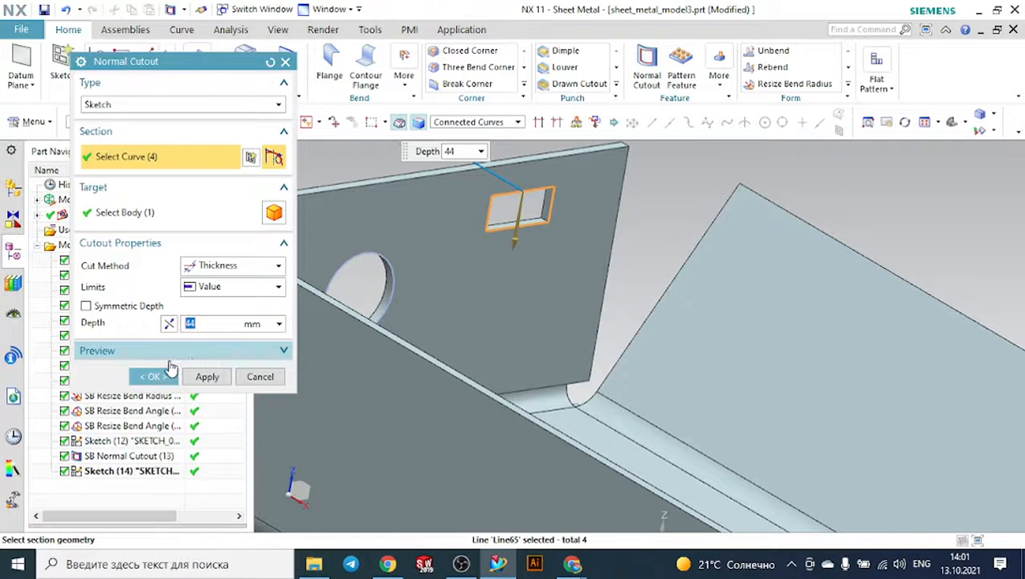
left_click(152, 376)
scroll(506, 308, "down", 5)
middle_click_drag(505, 308, 470, 300)
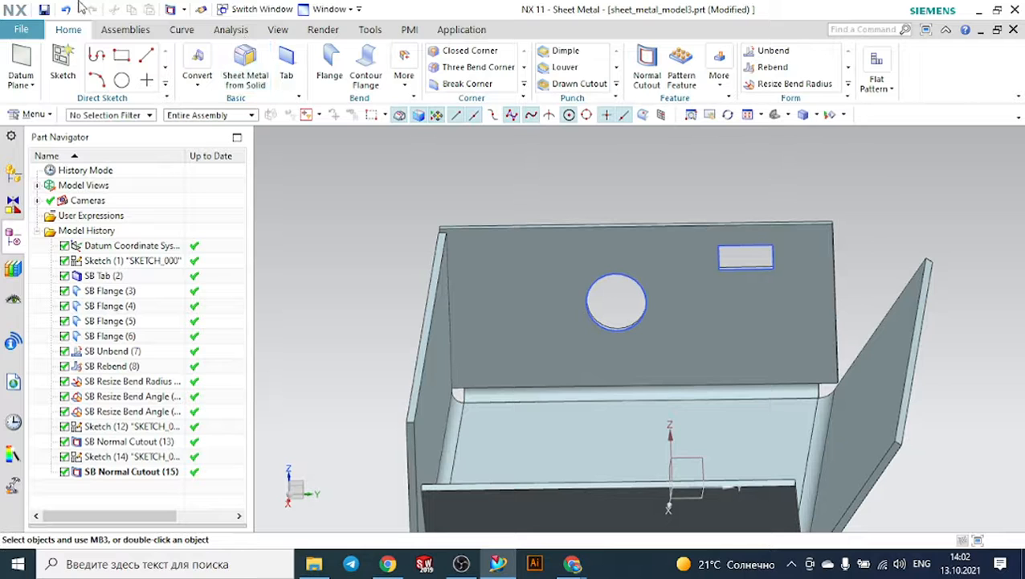
- Browse for a part to open in the folder D:\MP 2021-2022\CAD materials\Sheet metal working
left_click(37, 32)
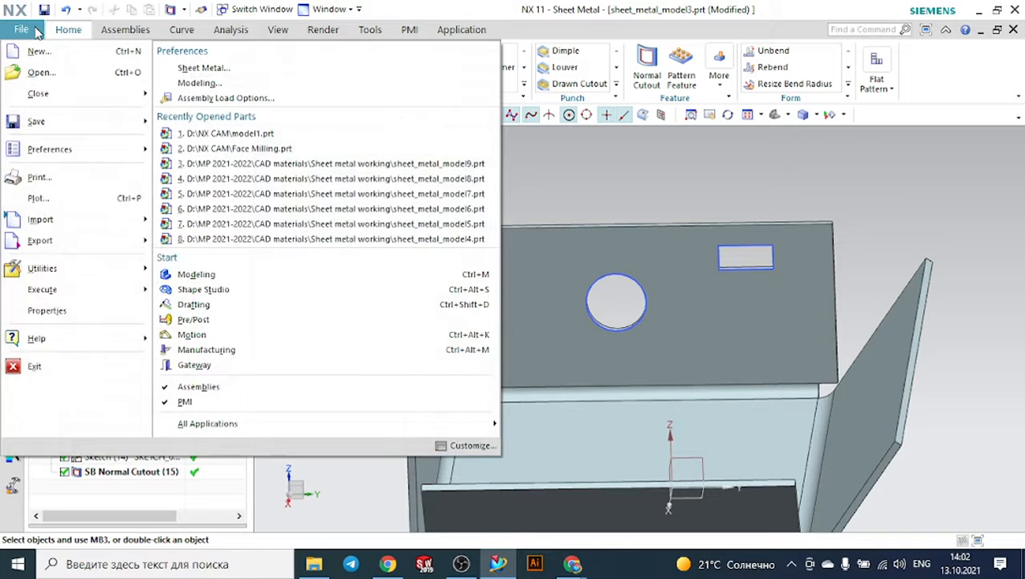
left_click(40, 72)
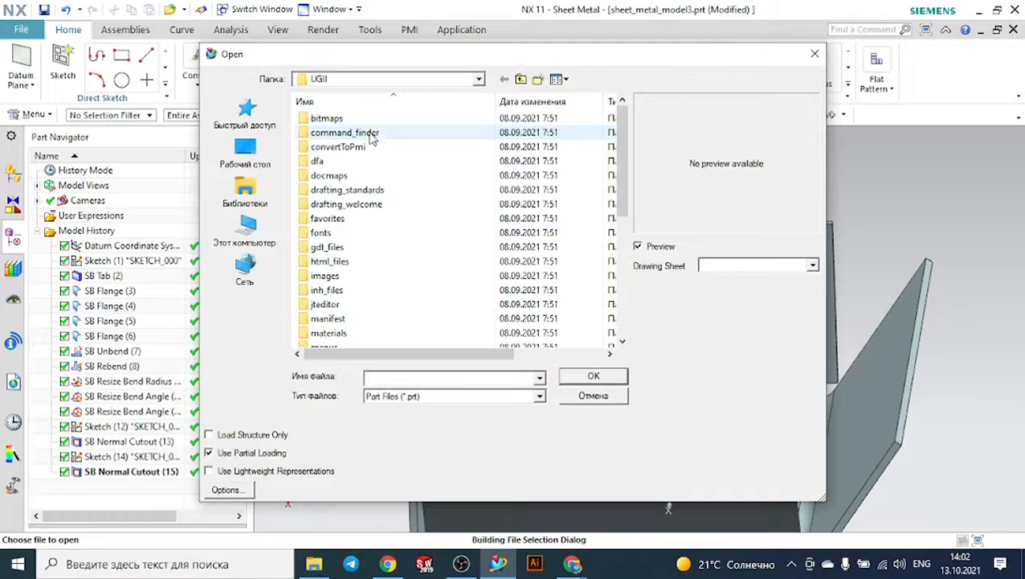
left_click(245, 229)
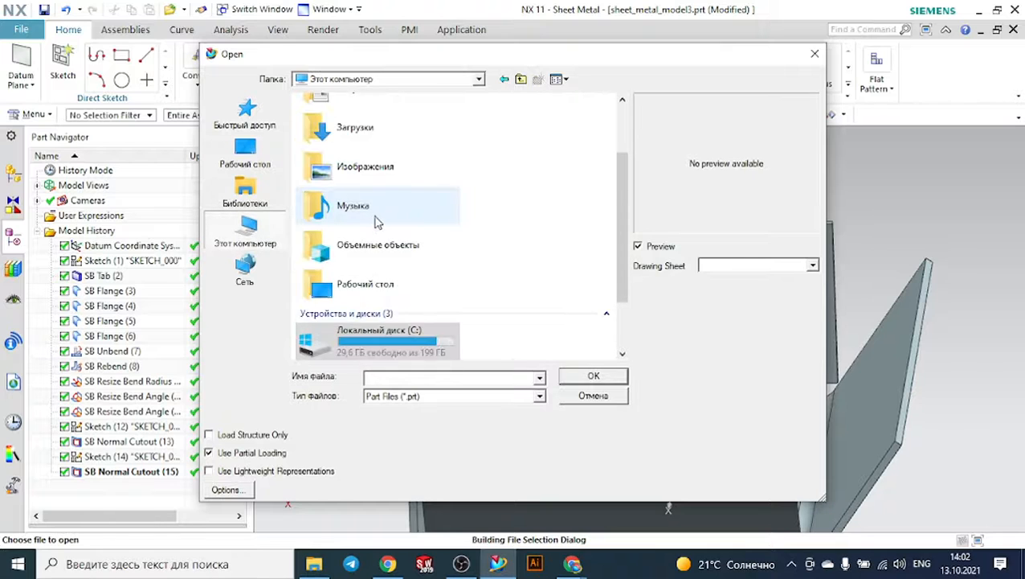
scroll(378, 223, "down", 2)
double_click(382, 291)
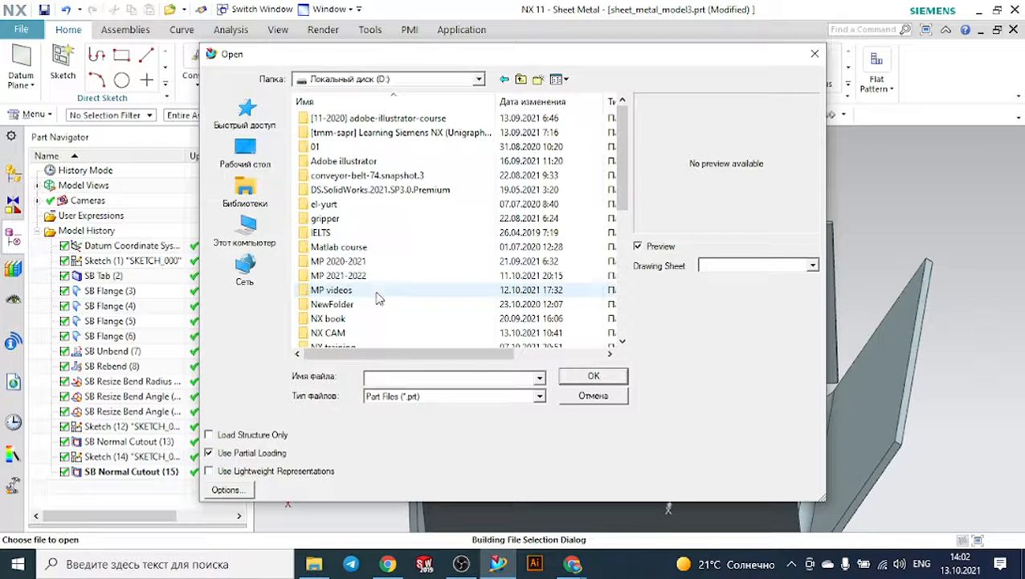
double_click(363, 275)
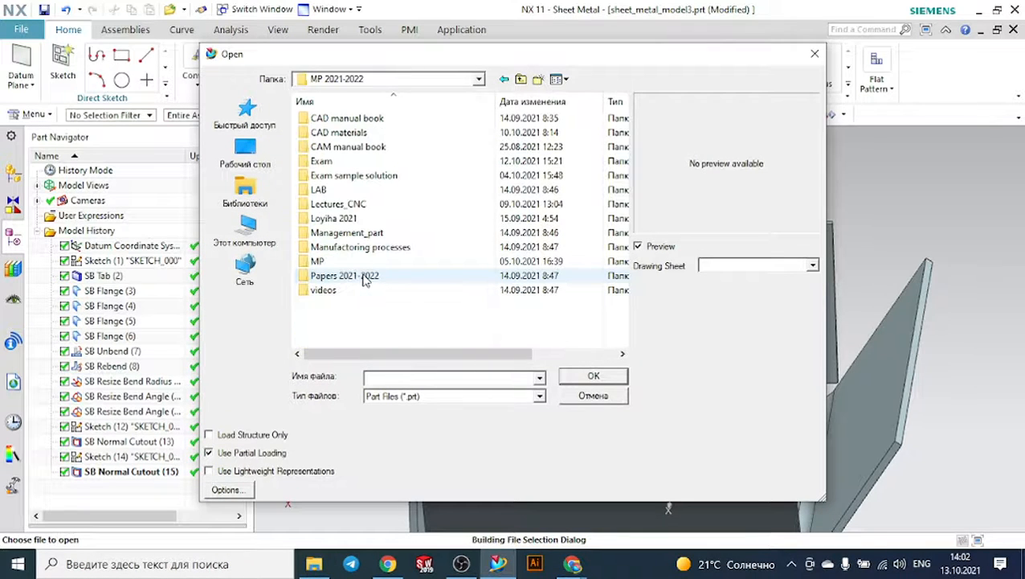
left_click(359, 137)
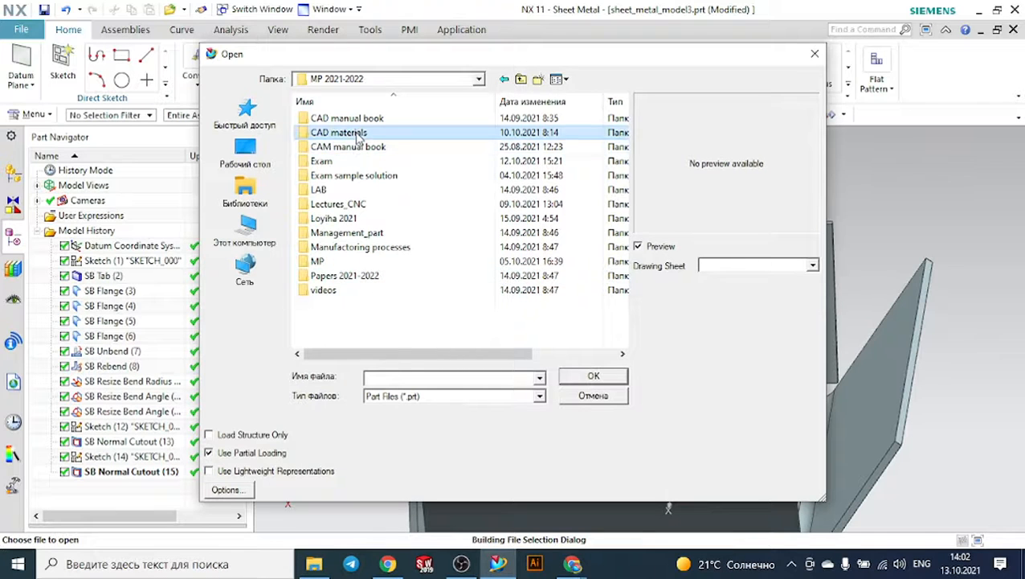
double_click(359, 137)
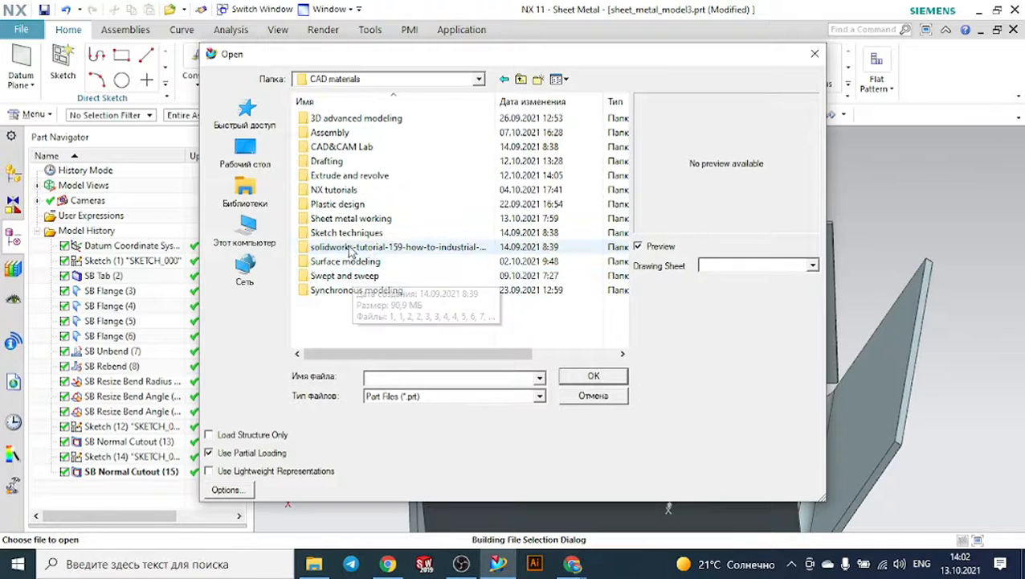
double_click(344, 221)
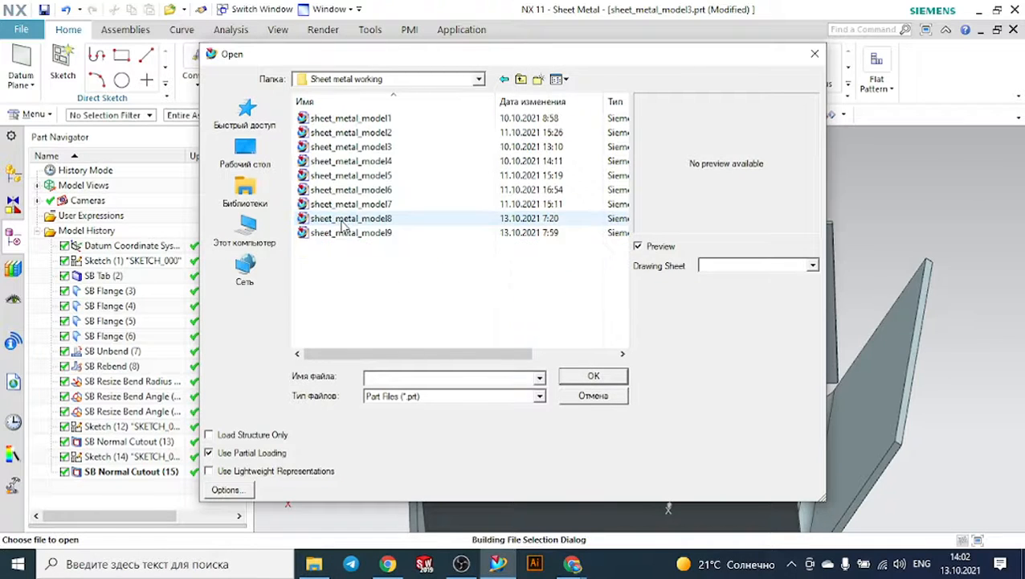
- Preview the saved sheet metal models, open sheet_metal_model4 and examine the box from its open side
left_click(342, 133)
left_click(341, 147)
left_click(341, 161)
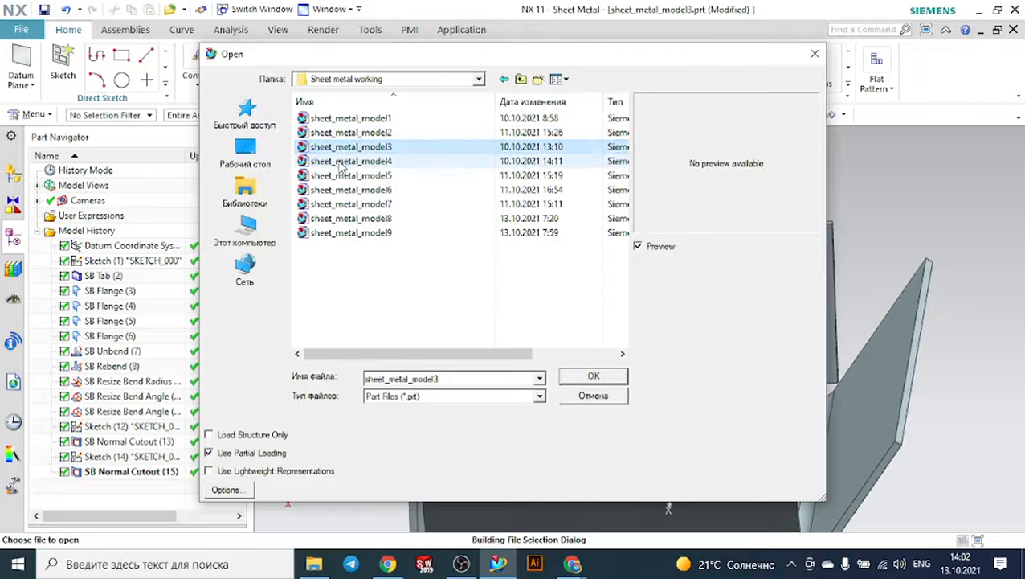
left_click(343, 176)
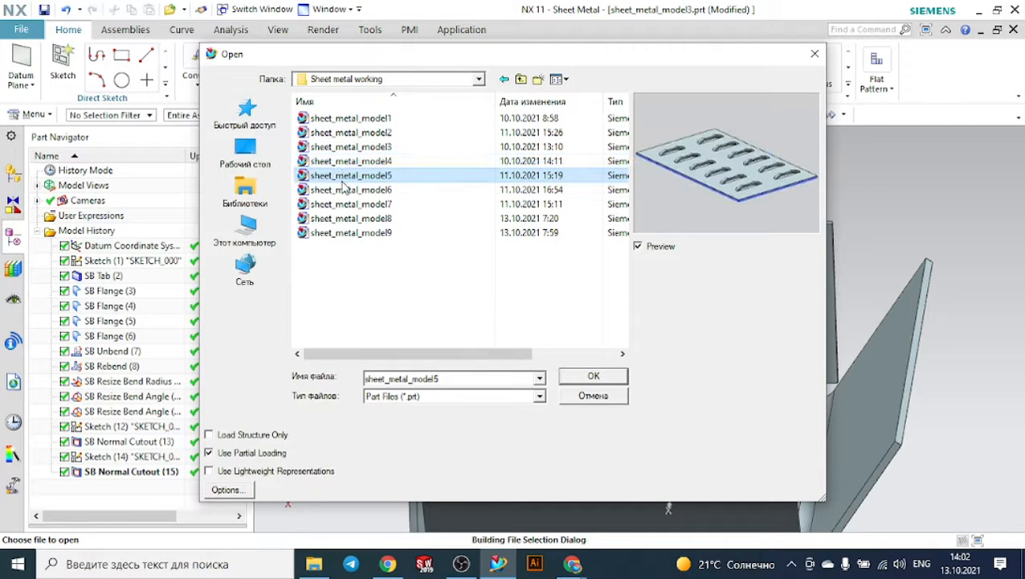
left_click(338, 162)
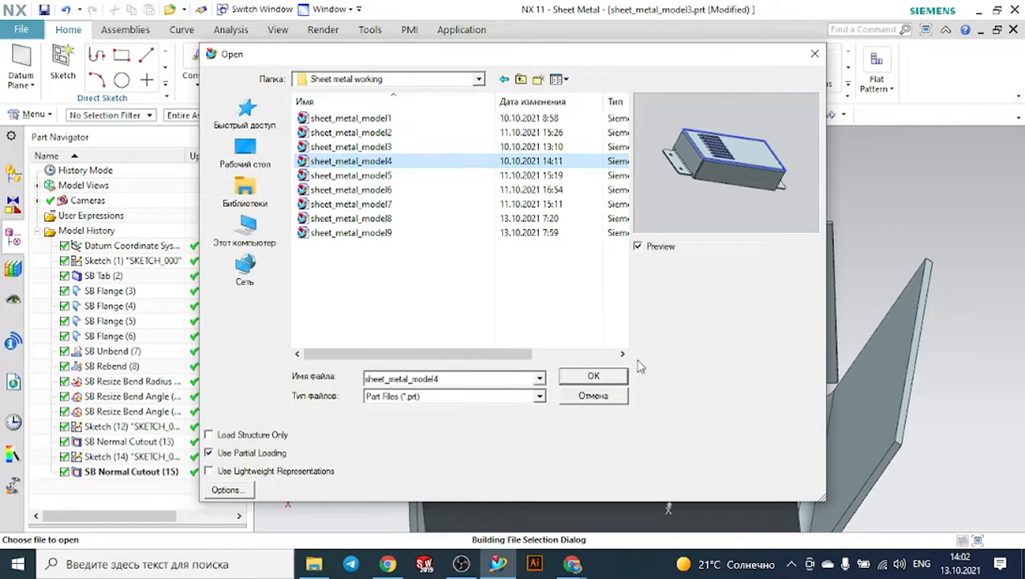
left_click(615, 377)
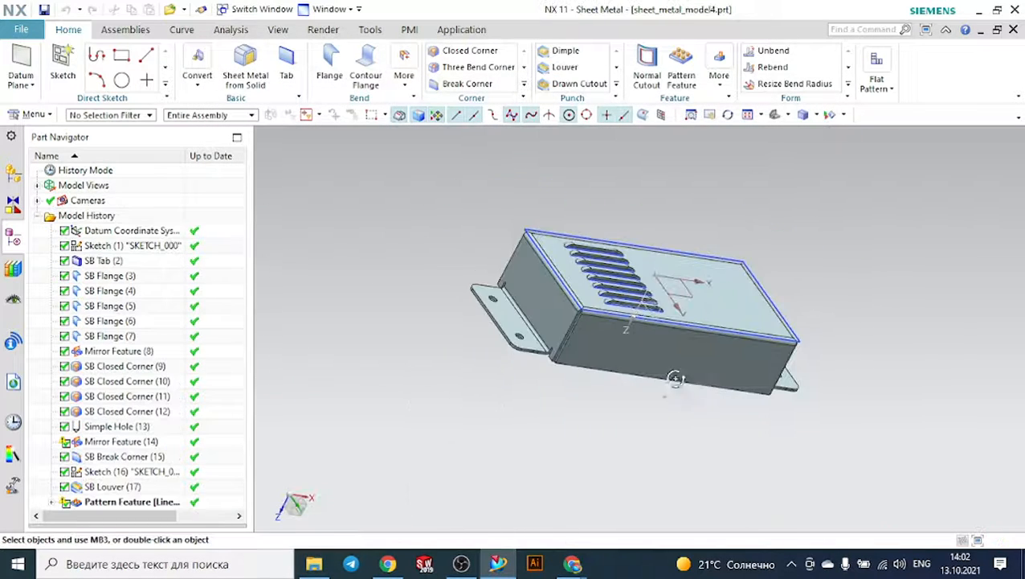
middle_click_drag(675, 379, 605, 402)
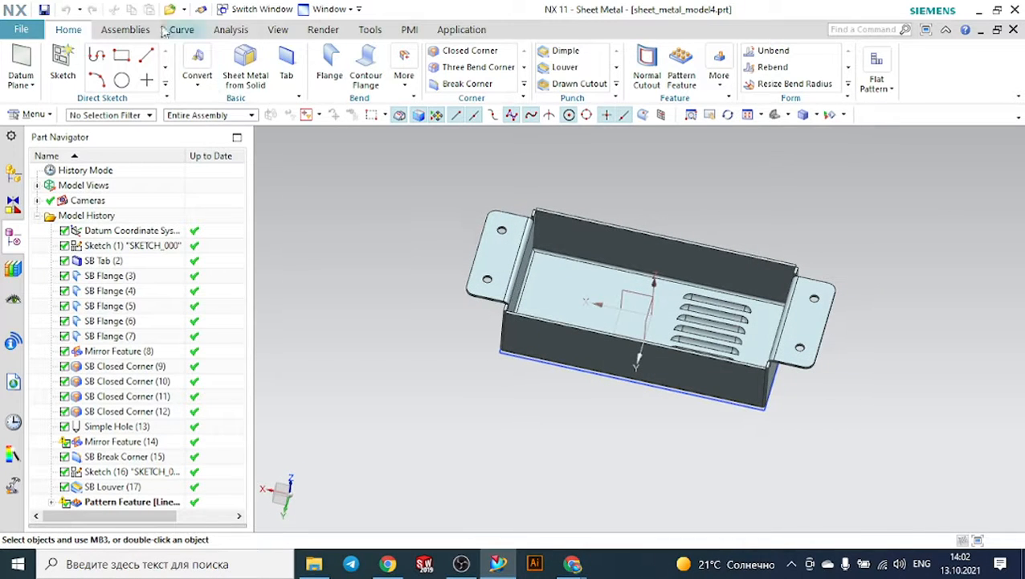
- Create a new part from the Sheet Metal template in millimetres, named sheet_metal_model10.prt, in the Sheet metal working folder
left_click(24, 29)
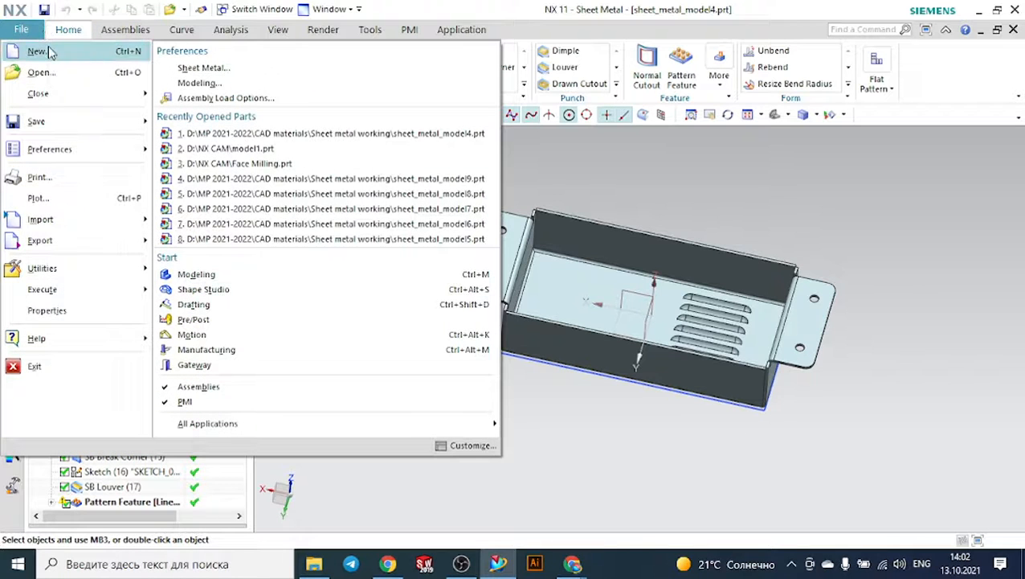
left_click(49, 53)
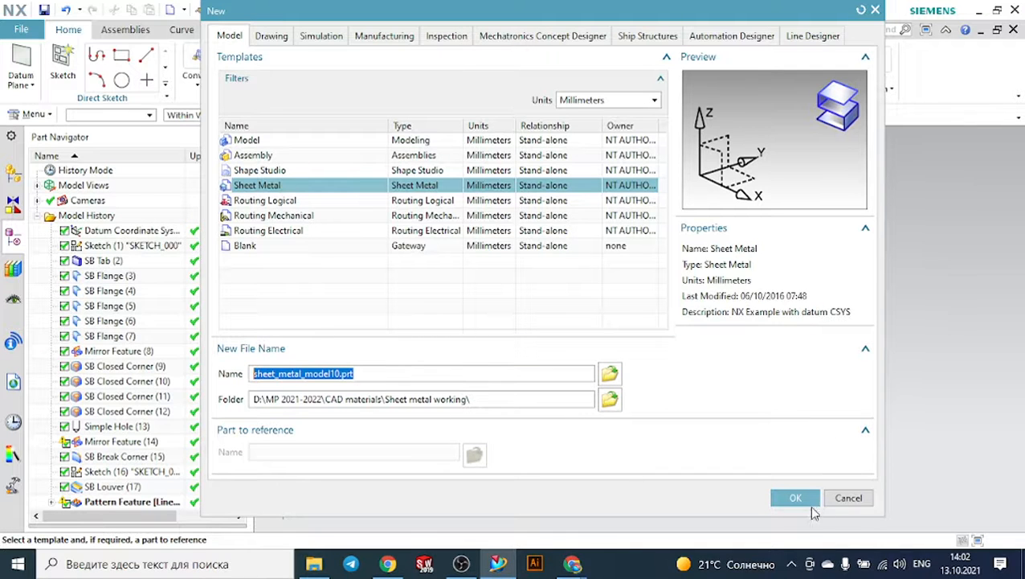
left_click(800, 499)
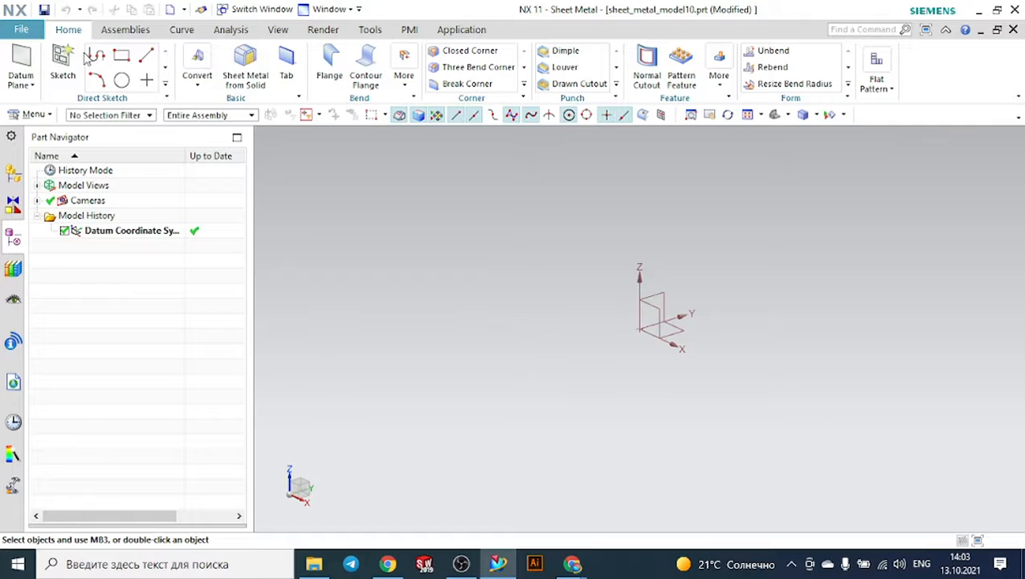
- Sketch a rectangle about 168 mm wide and 74 mm high around the origin on the XY plane, and finish the sketch
left_click(64, 60)
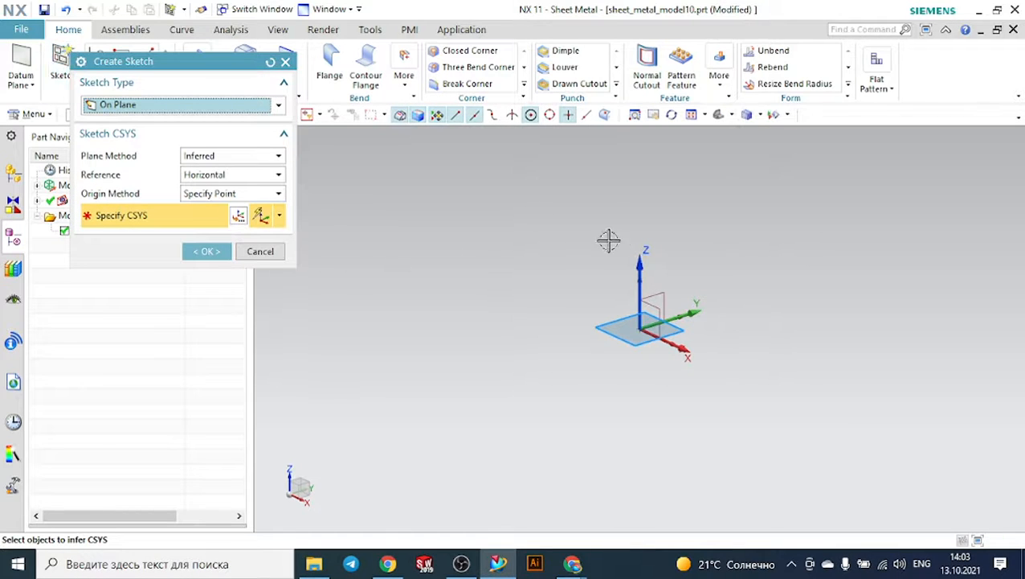
left_click(677, 332)
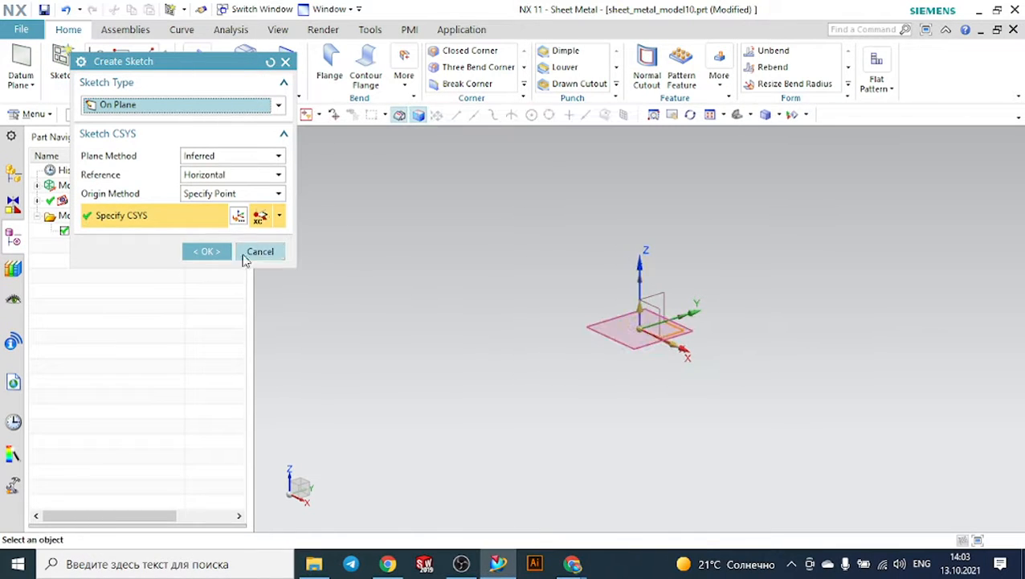
left_click(207, 251)
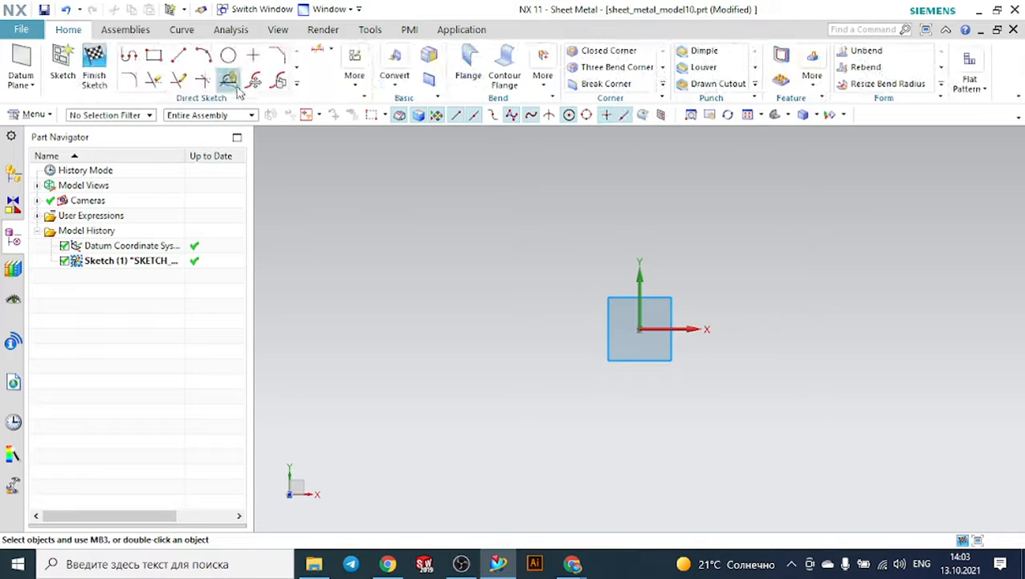
left_click(160, 62)
left_click(527, 253)
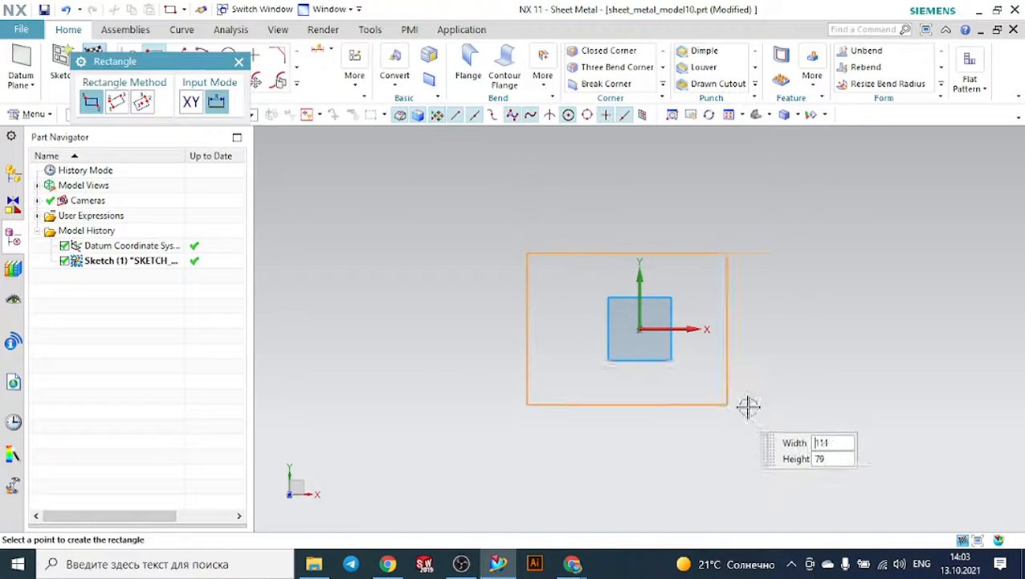
left_click(853, 397)
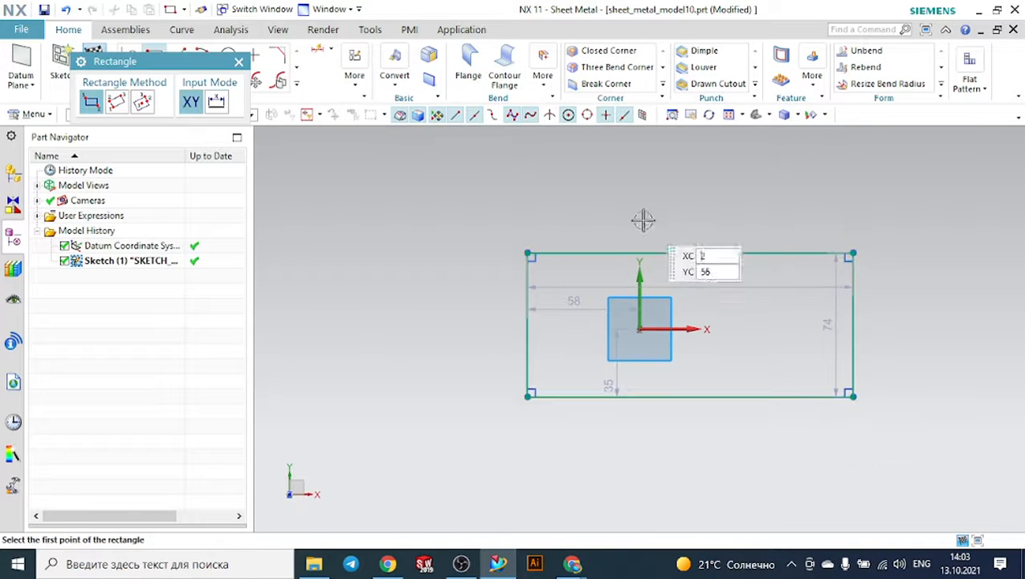
left_click(240, 62)
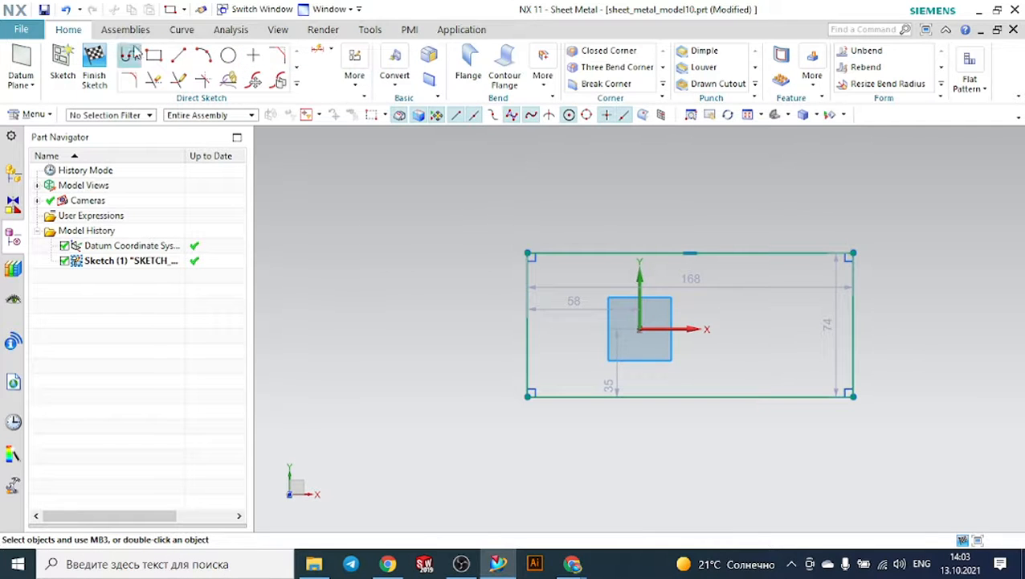
left_click(104, 56)
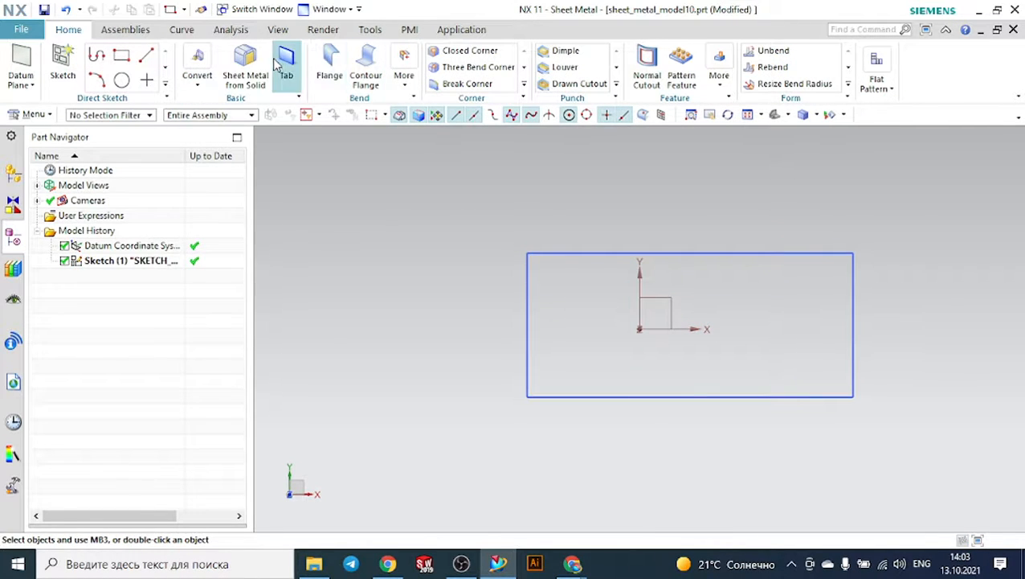
- Create a base Tab 2 mm thick from the sketched rectangle
left_click(286, 64)
left_click(601, 256)
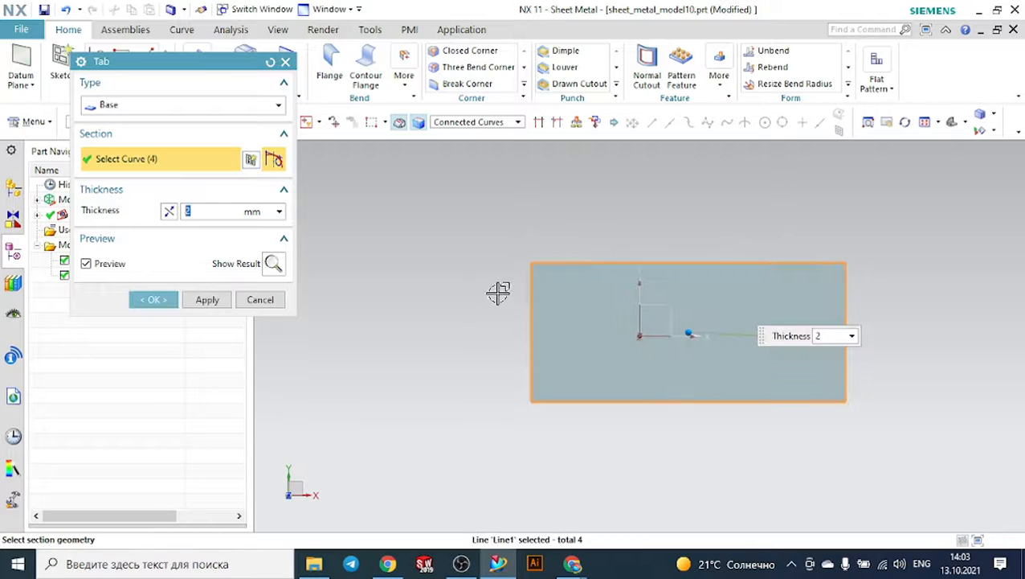
middle_click_drag(499, 293, 495, 247)
left_click(156, 299)
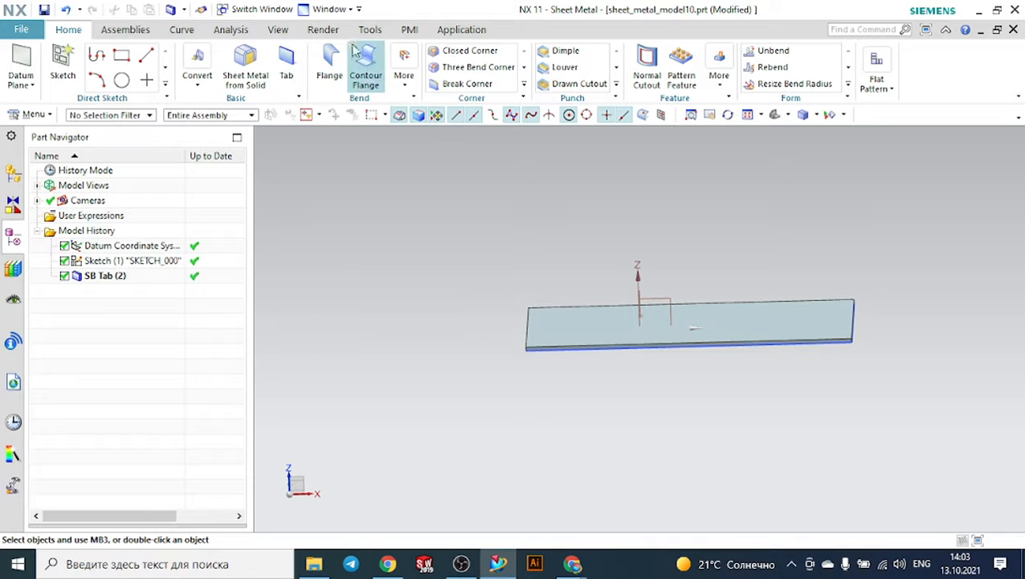
- Add a full-width Flange, 46 mm long at 90° with a 3 mm bend radius, along the tab's rear long edge
left_click(366, 74)
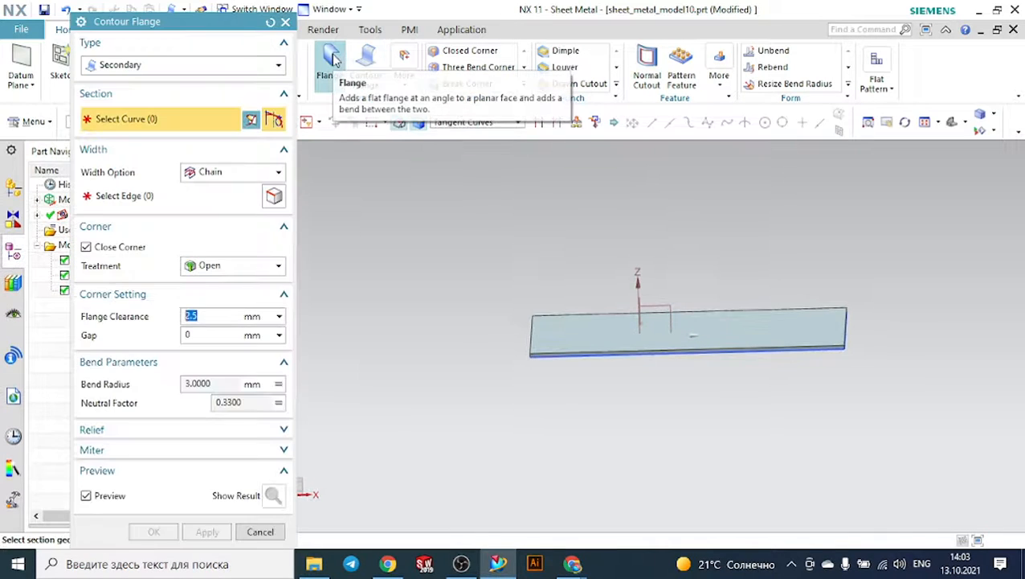
left_click(330, 73)
scroll(525, 341, "up", 3)
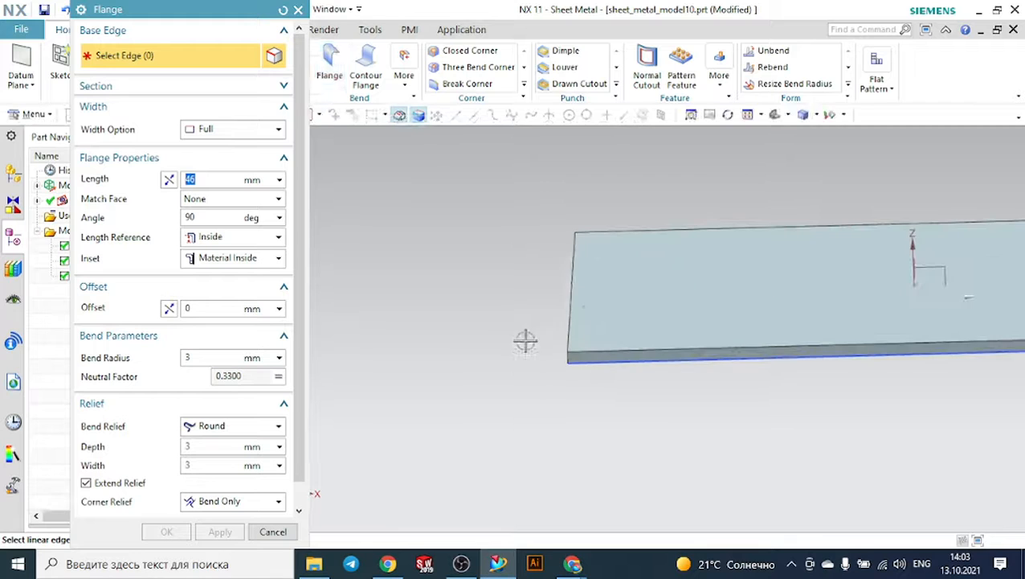
left_click(577, 283)
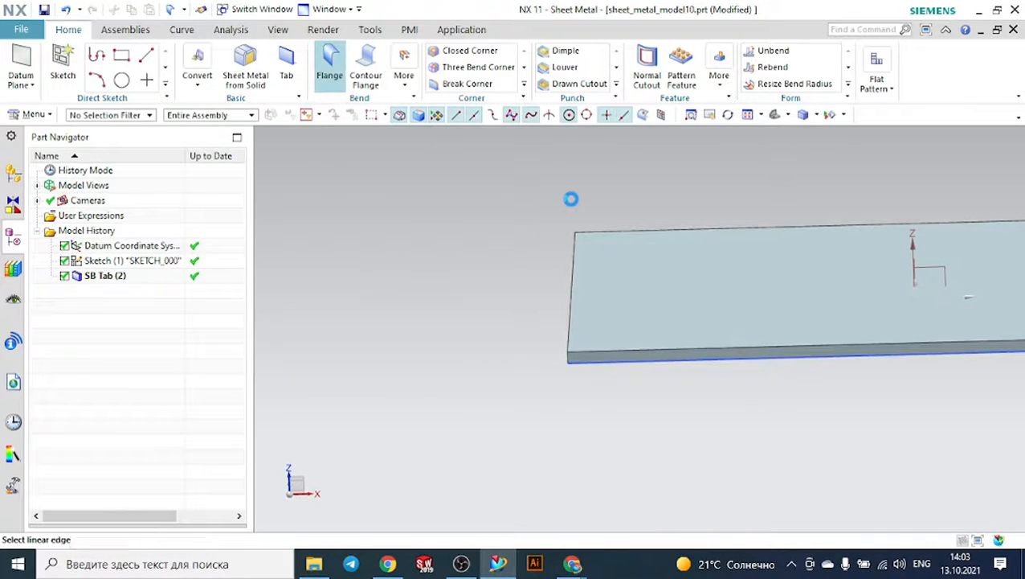
scroll(573, 201, "up", 2)
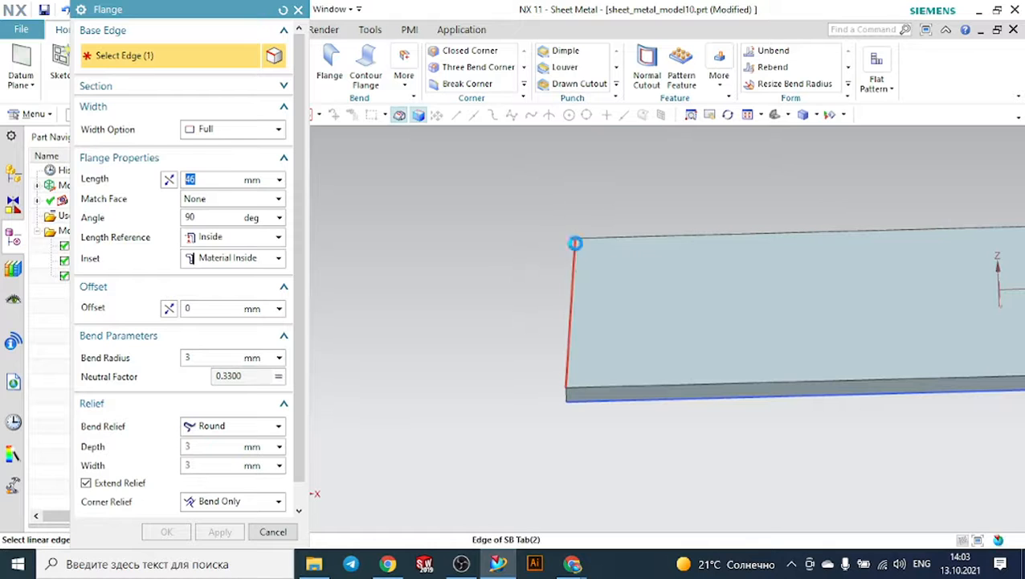
left_click(575, 241)
scroll(517, 236, "down", 2)
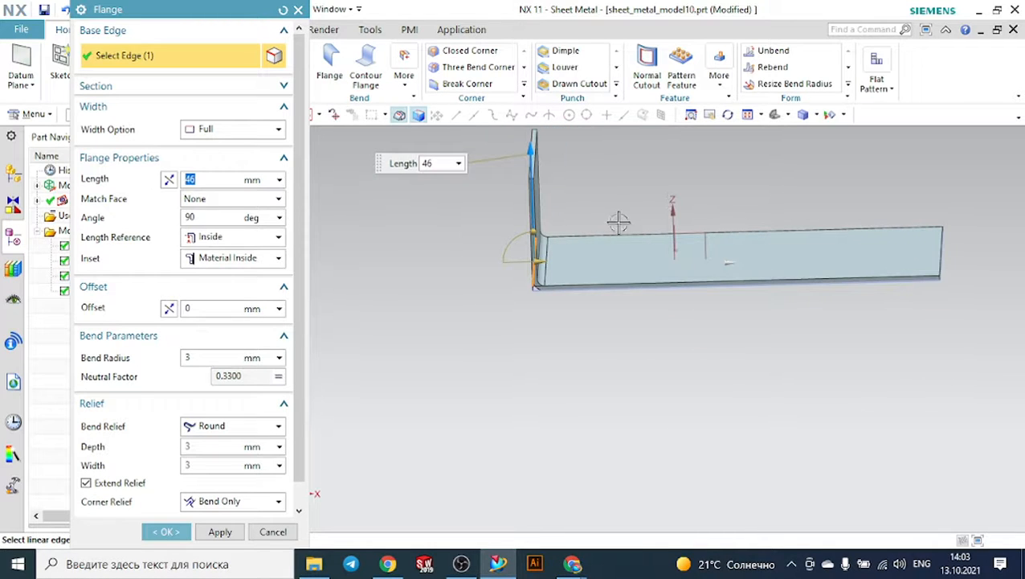
left_click(623, 233)
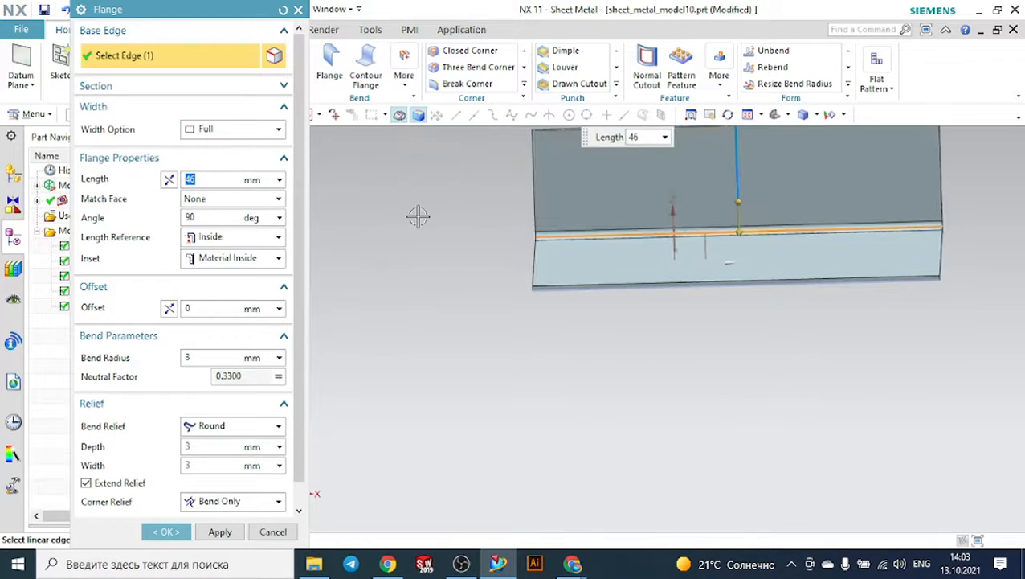
left_click(226, 532)
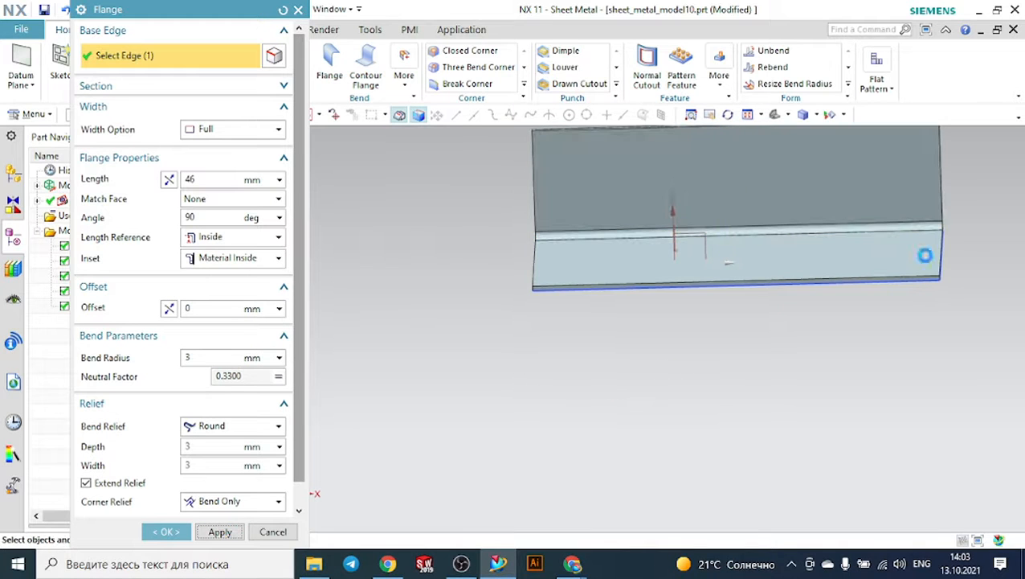
- Add full-width Flanges, 46 mm long at 90° with a 3 mm bend radius, along the tab's right short, front long and left short edges
scroll(952, 253, "up", 2)
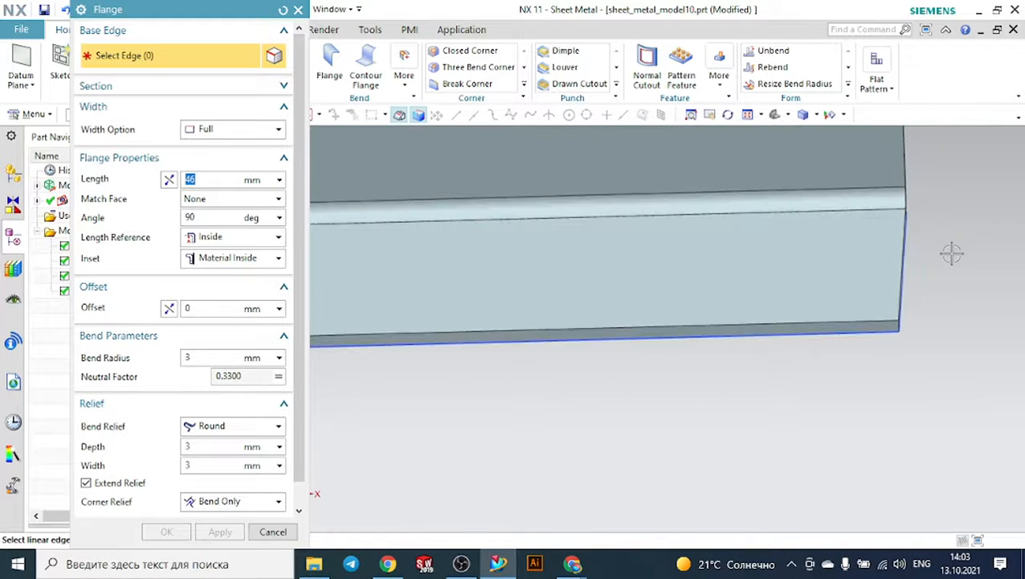
left_click(899, 267)
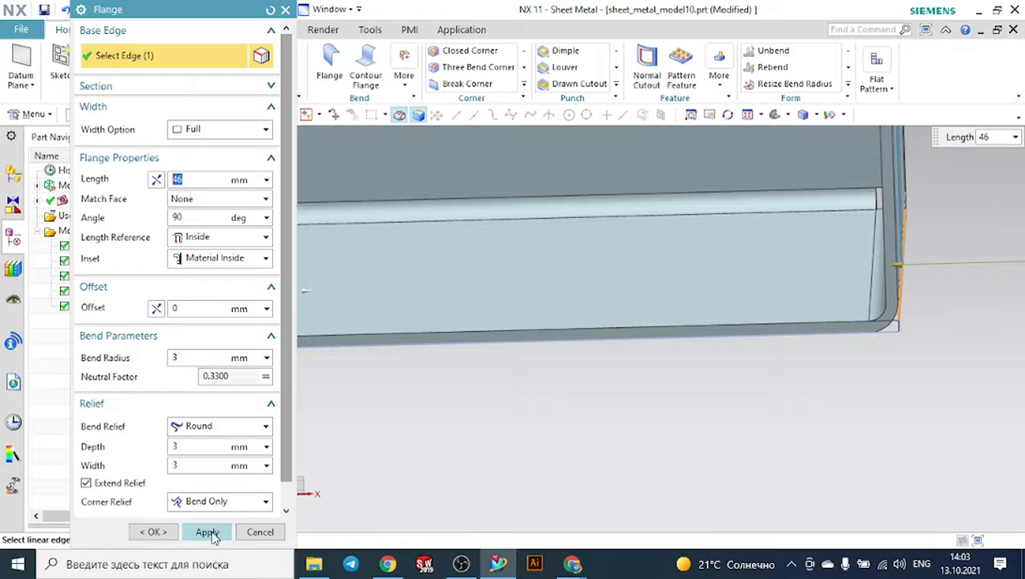
left_click(212, 536)
left_click(469, 324)
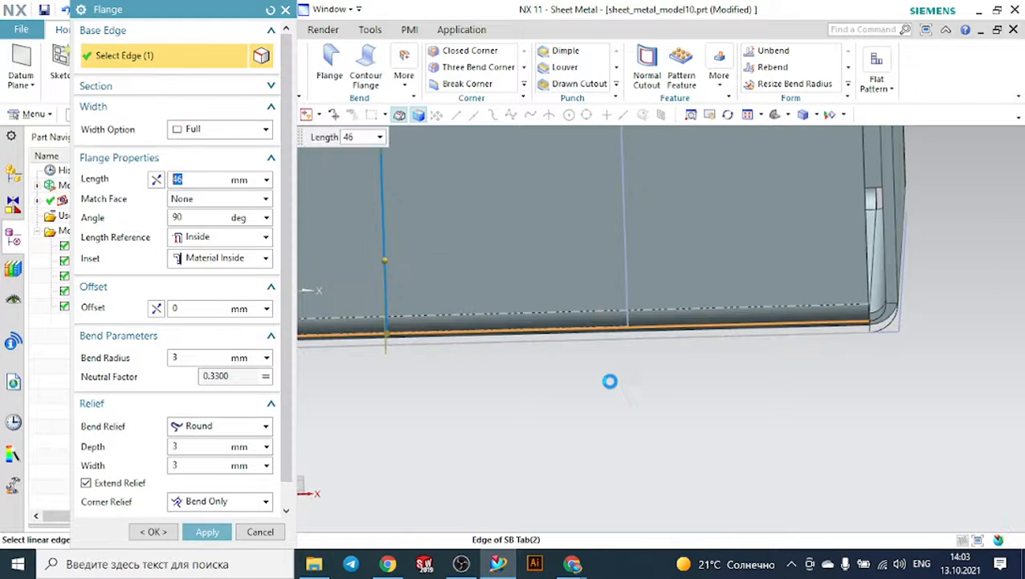
scroll(610, 381, "down", 5)
left_click(208, 531)
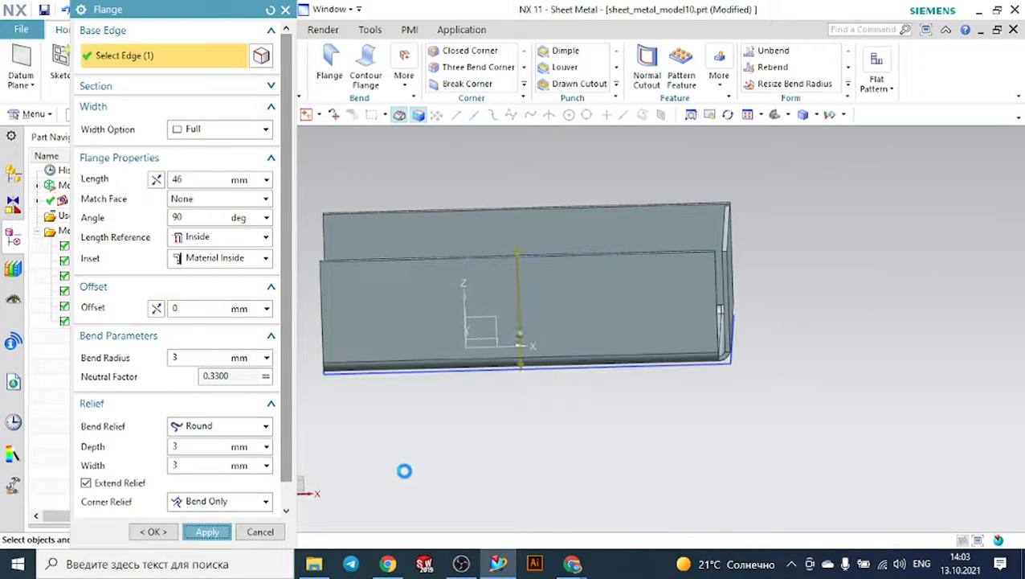
middle_click_drag(414, 474, 357, 387)
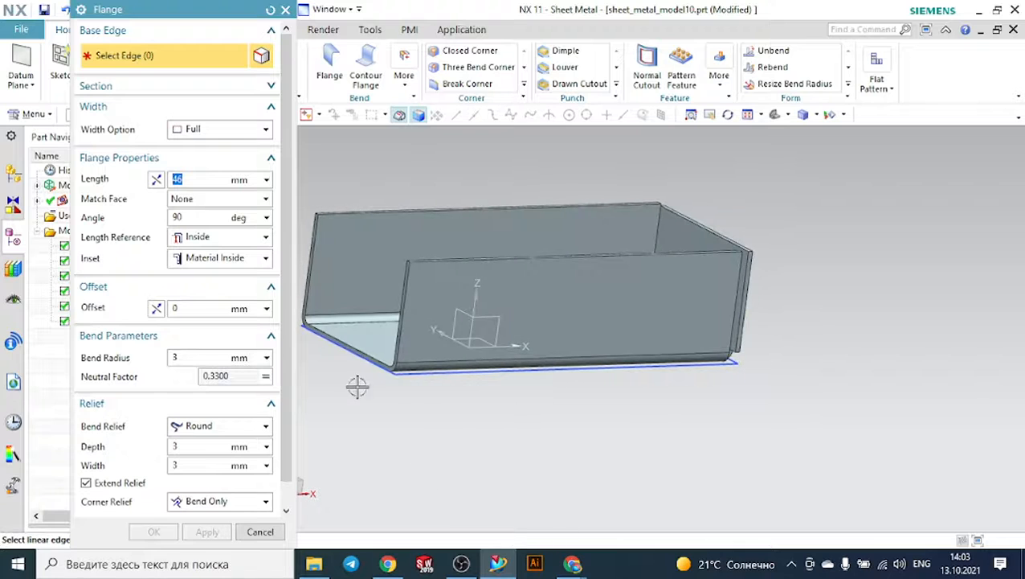
left_click(355, 347)
left_click(205, 530)
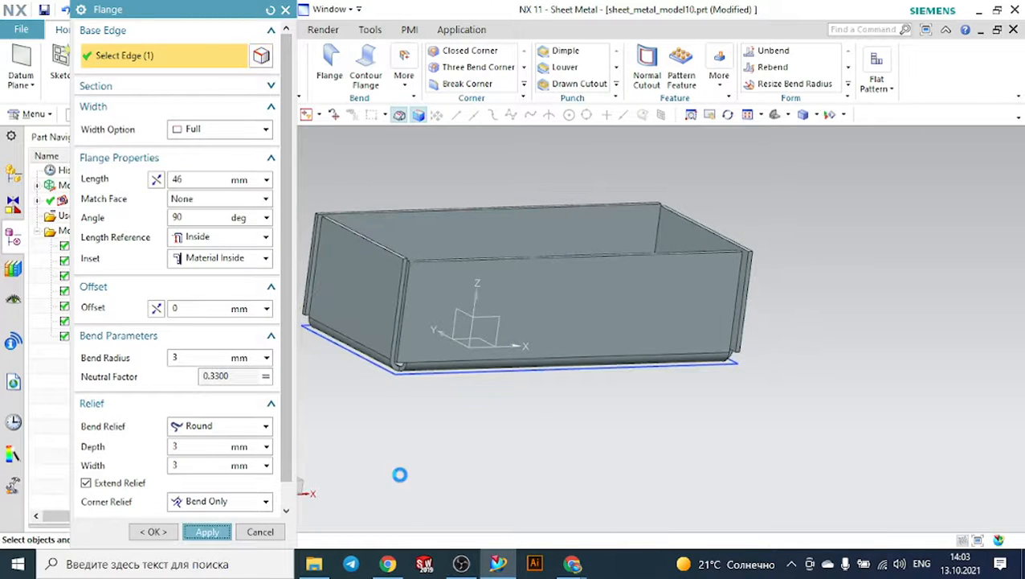
middle_click_drag(562, 407, 524, 405)
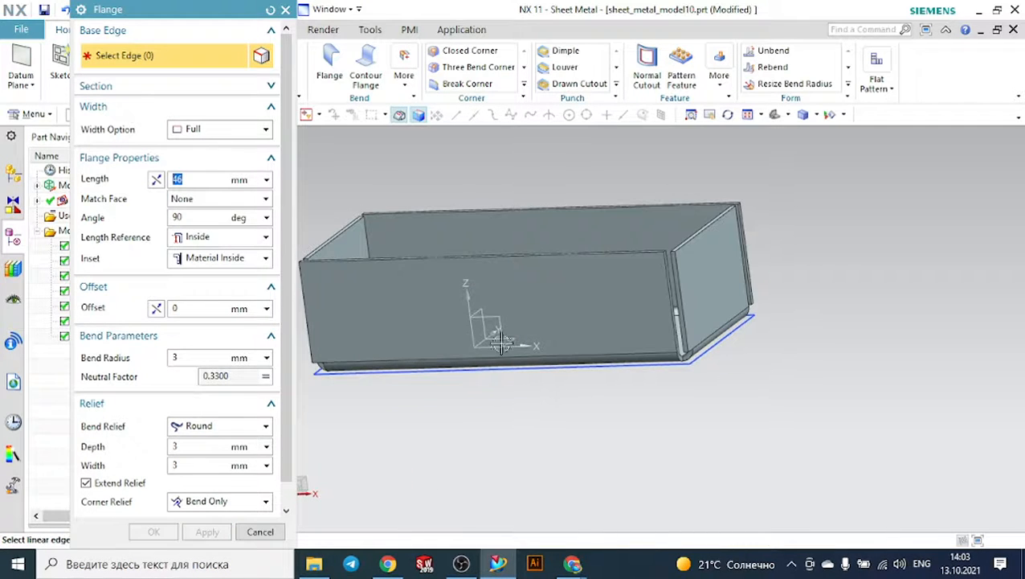
left_click(286, 9)
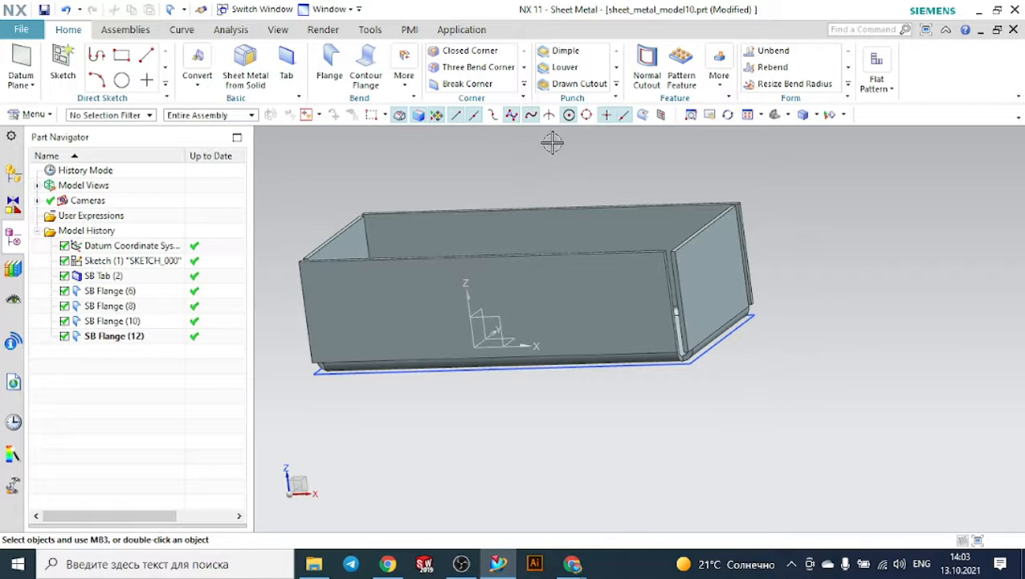
- Start a Close and Relief Closed Corner at the front-right corner's two bends, with Closed treatment, Closed overlap and 0 mm gap
left_click(466, 50)
scroll(712, 363, "up", 3)
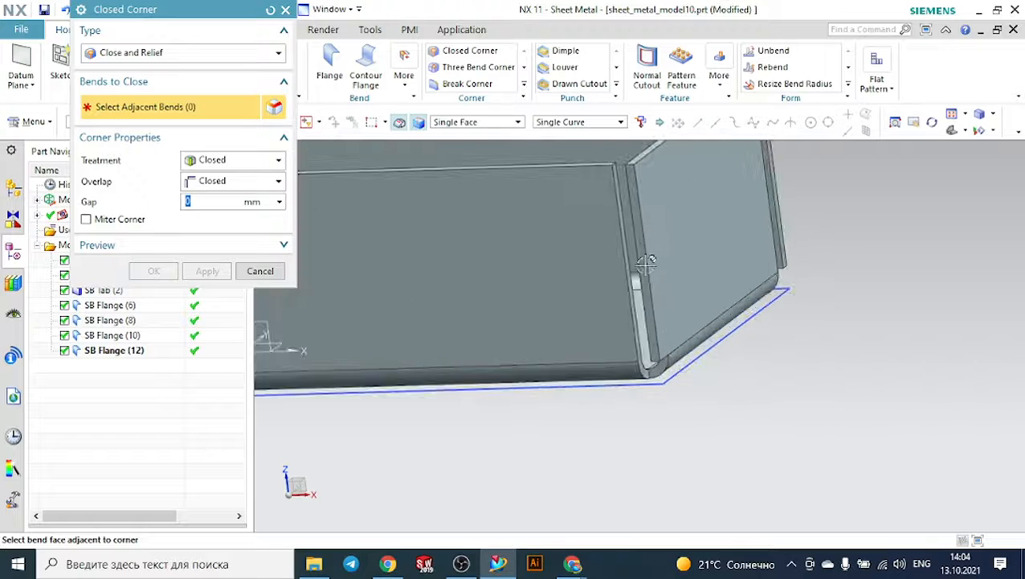
scroll(731, 409, "up", 3)
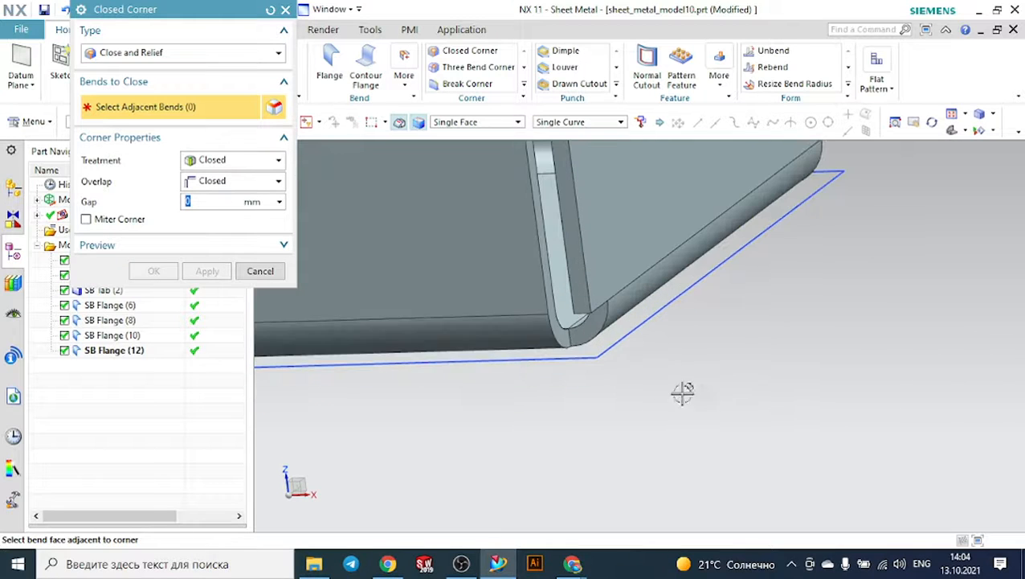
left_click(521, 338)
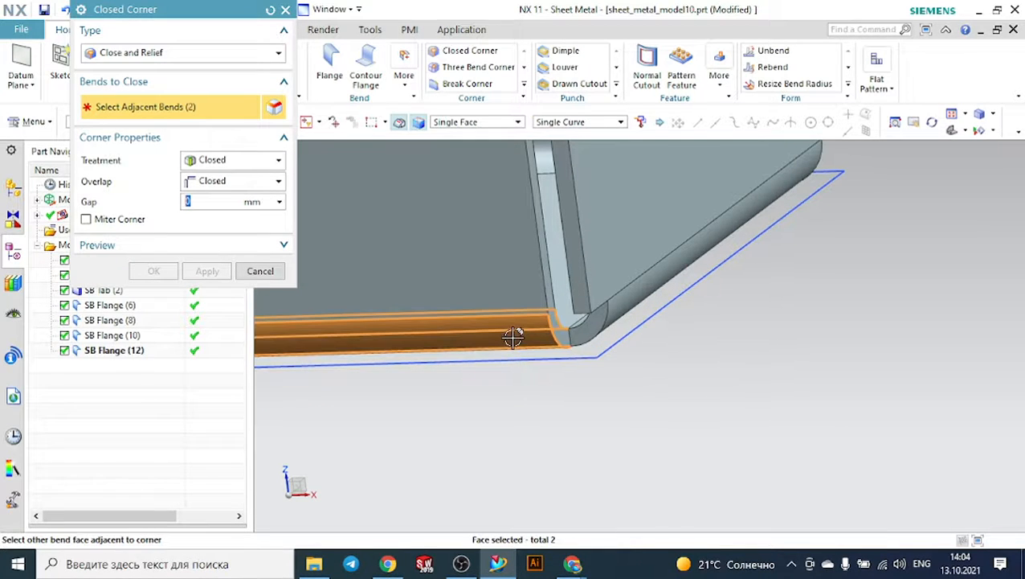
left_click(635, 301)
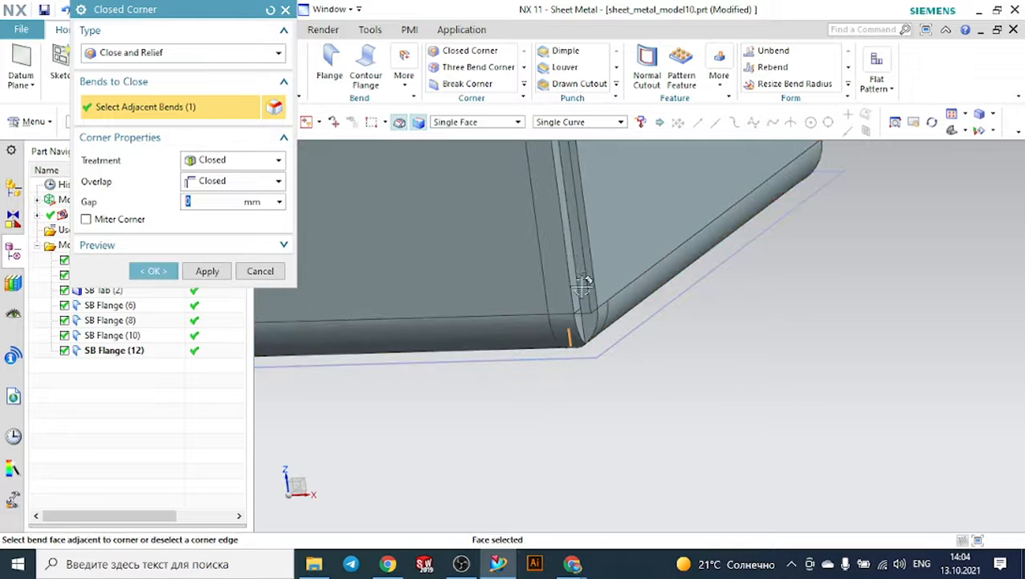
scroll(582, 285, "down", 2)
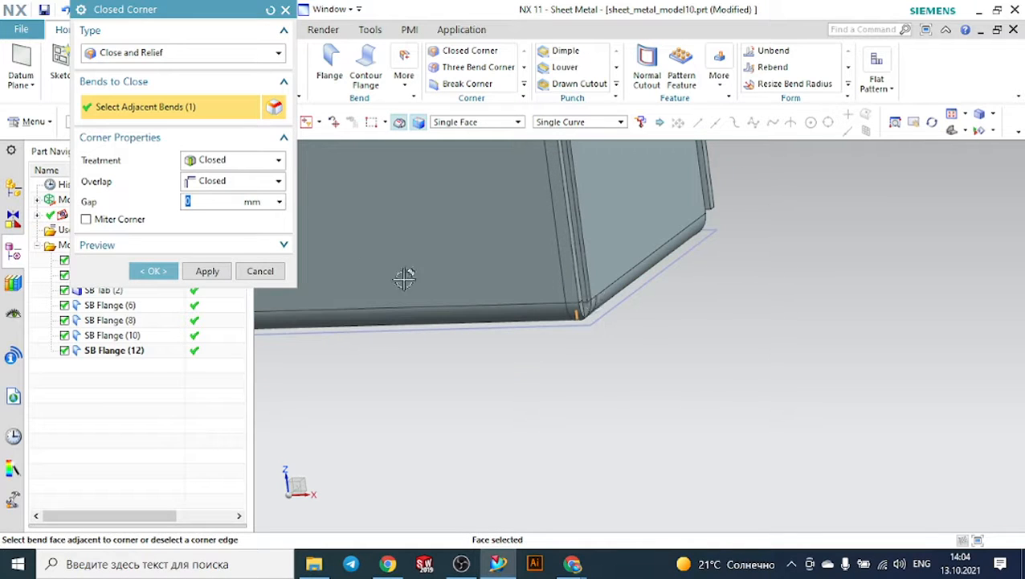
left_click(190, 162)
left_click(201, 161)
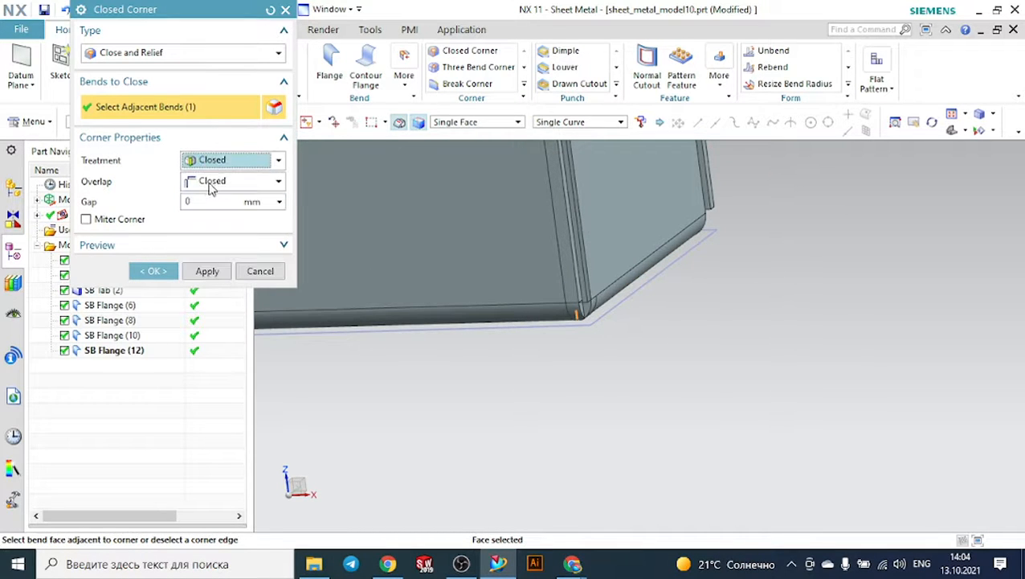
- Add the adjacent bends of the box's rear-right corner to the Closed Corner selection
scroll(557, 340, "down", 2)
middle_click_drag(679, 322, 623, 327)
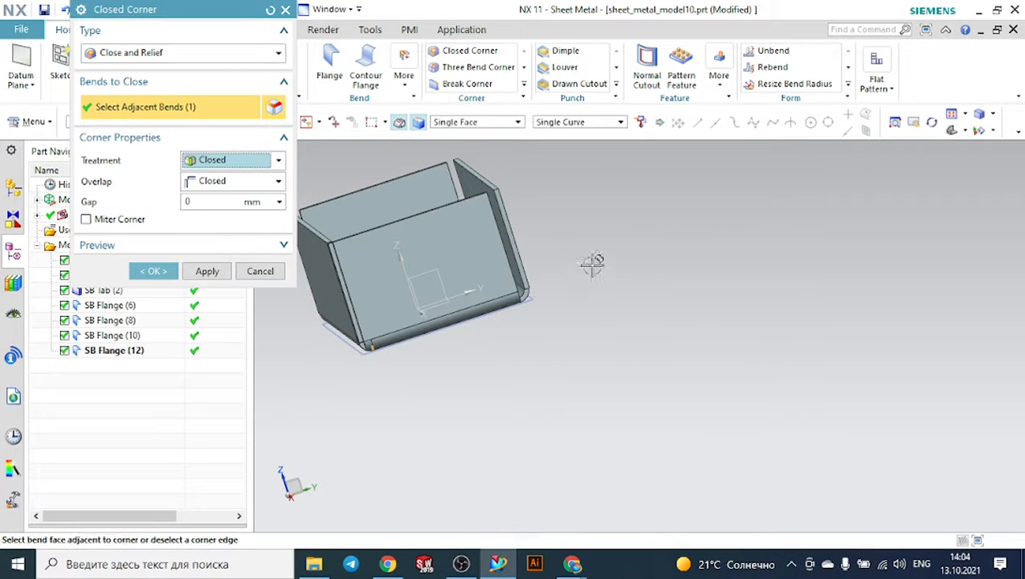
scroll(562, 273, "up", 3)
left_click(435, 331)
middle_click_drag(547, 327, 344, 323)
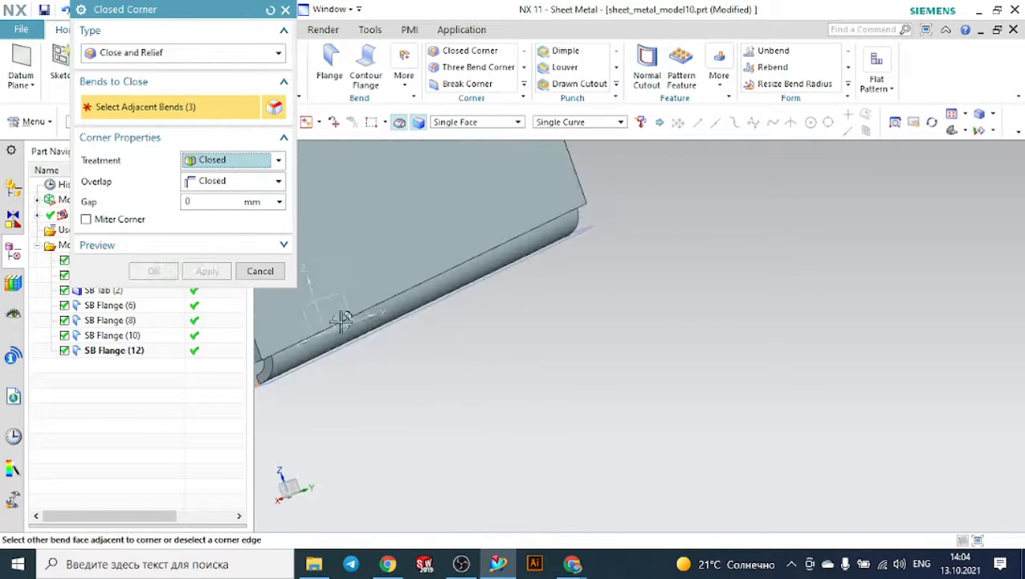
left_click(342, 334)
middle_click_drag(397, 346, 493, 343)
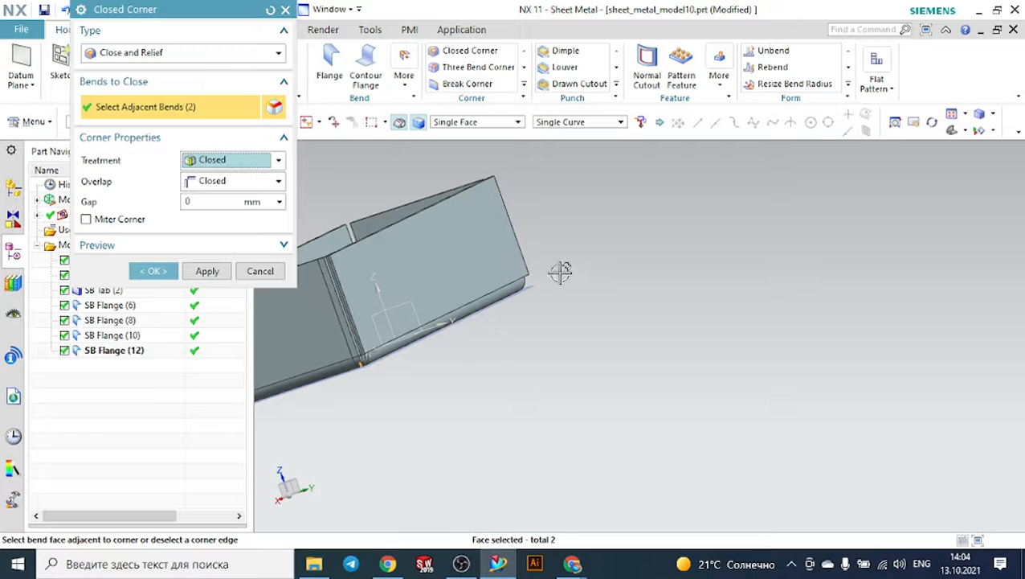
- Add the bends of the rear-left and front-left corners, and create the Closed Corner feature on all four corners
middle_click_drag(560, 272, 499, 300)
scroll(482, 304, "up", 3)
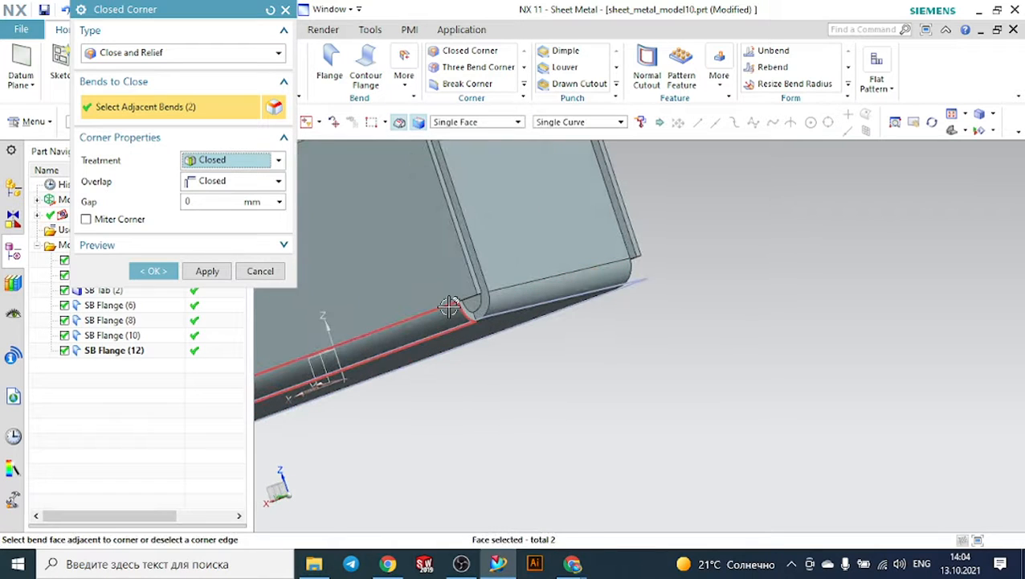
left_click(456, 316)
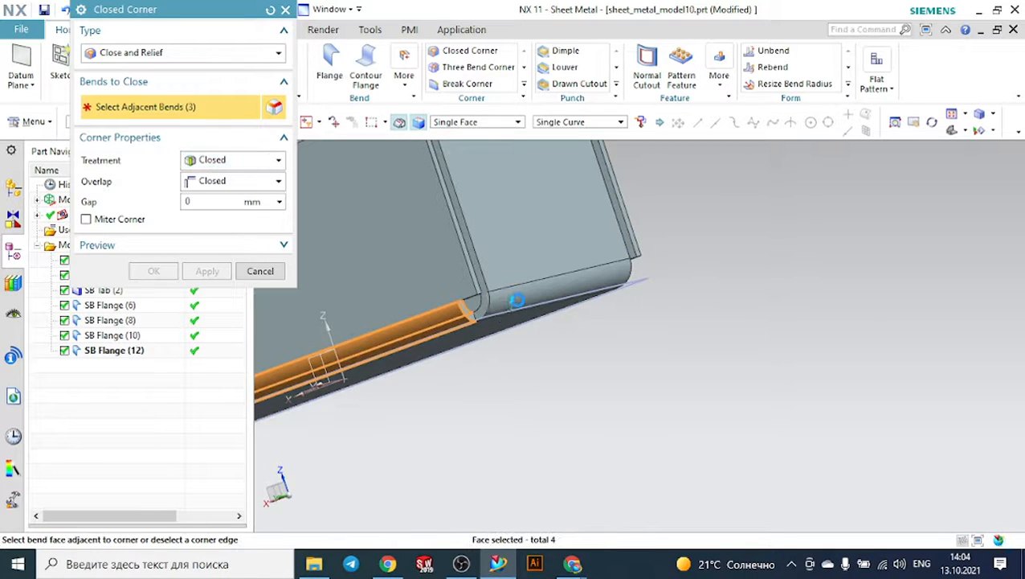
middle_click_drag(637, 324, 534, 361)
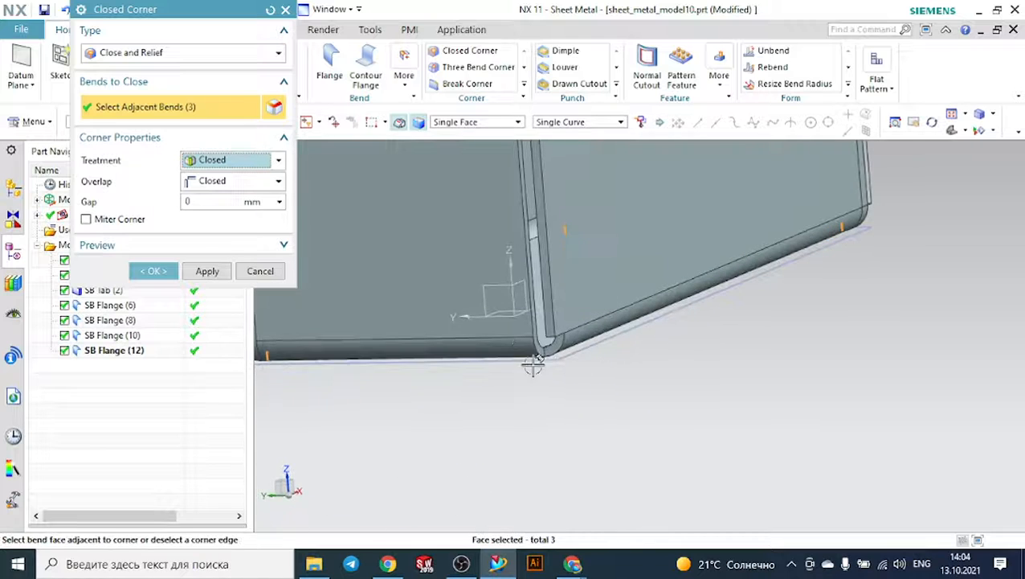
left_click(501, 348)
left_click(574, 339)
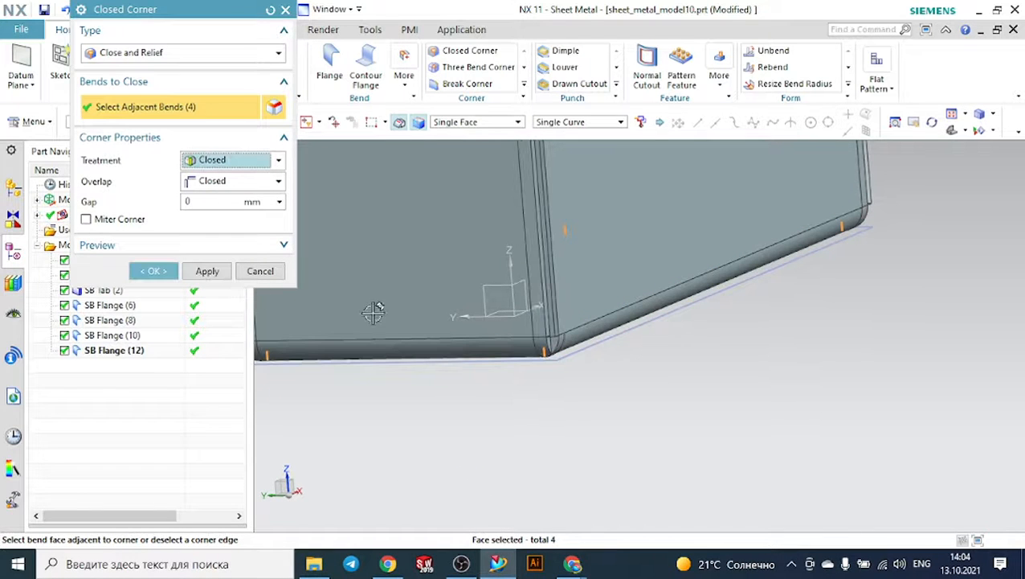
left_click(153, 271)
scroll(631, 362, "down", 5)
middle_click_drag(631, 362, 734, 398)
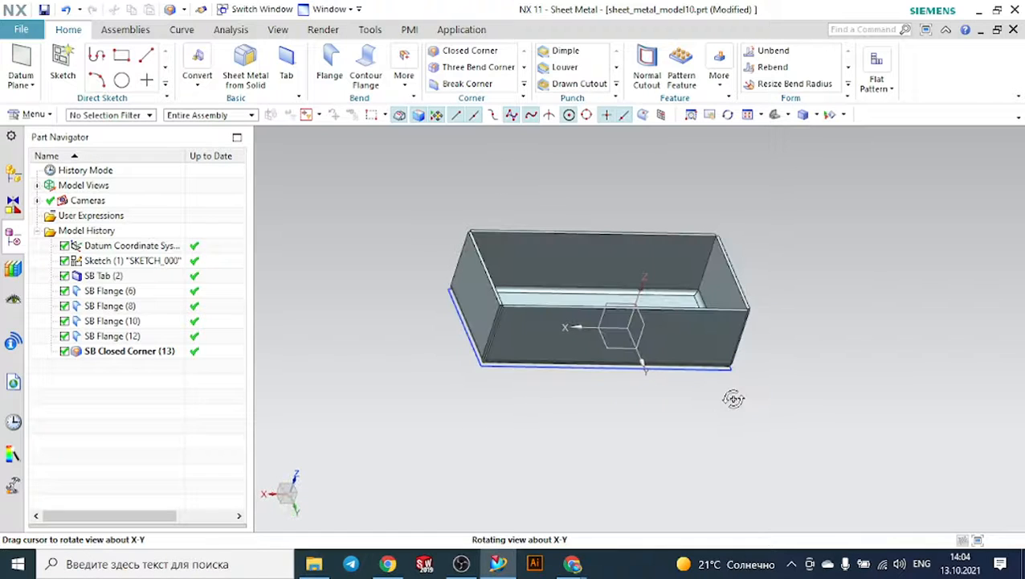
- Edit the rear long flange, SB Flange (6), and set its length to 20 mm
double_click(111, 291)
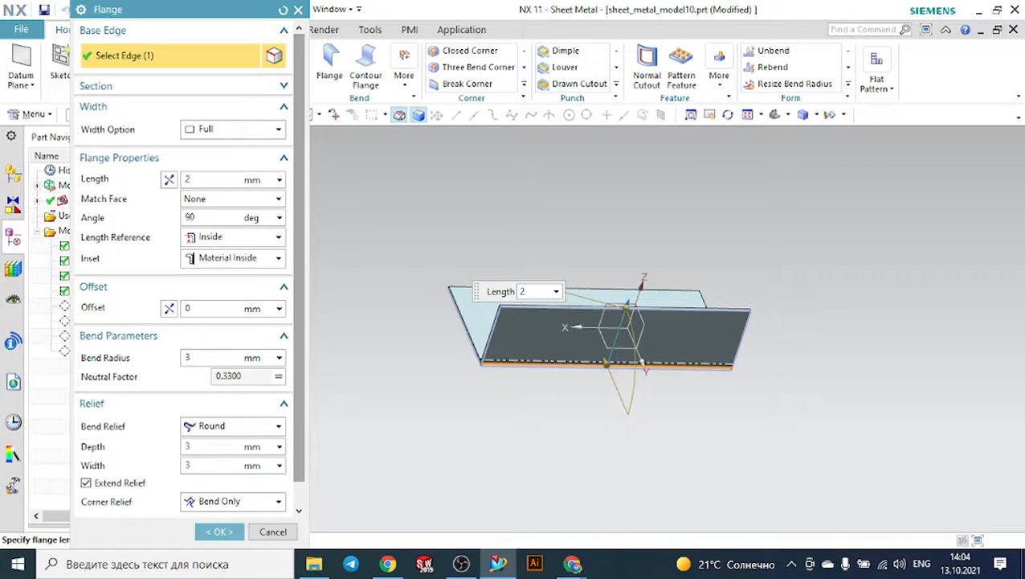
key("Return")
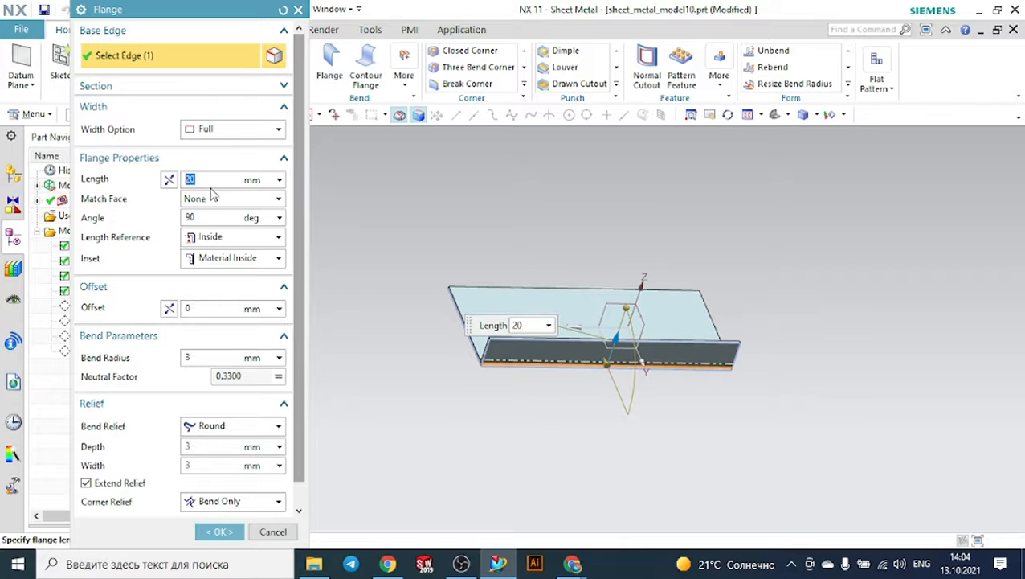
left_click(219, 531)
middle_click_drag(434, 446, 609, 373)
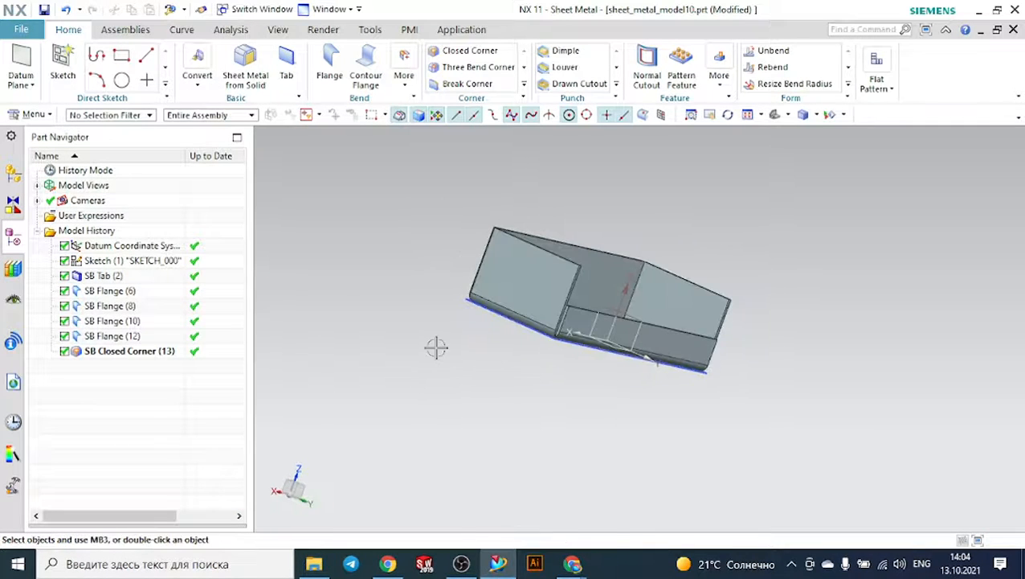
- Shorten the right short-side flange, SB Flange (8), to a length of 20 mm
double_click(131, 306)
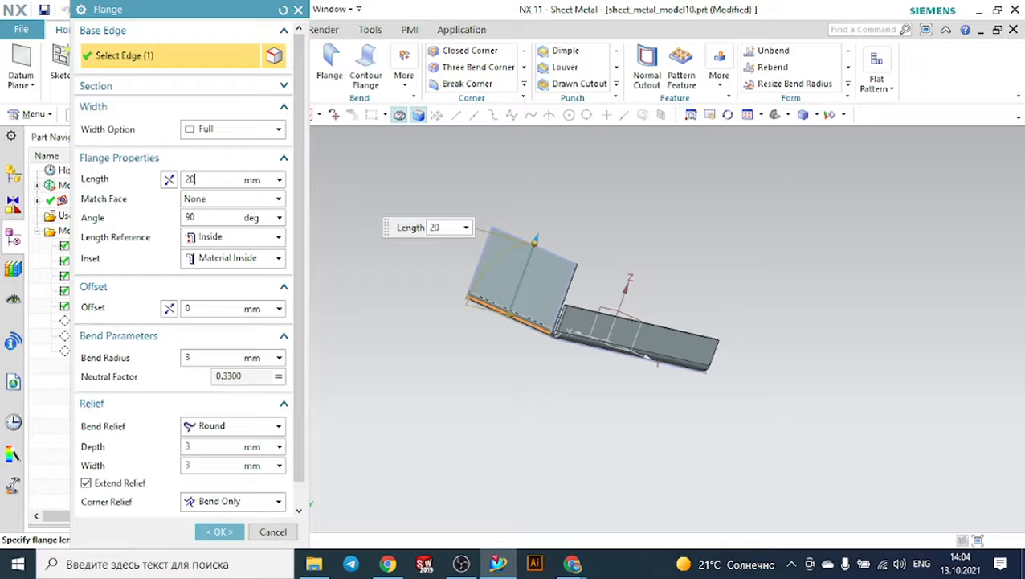
key("Return")
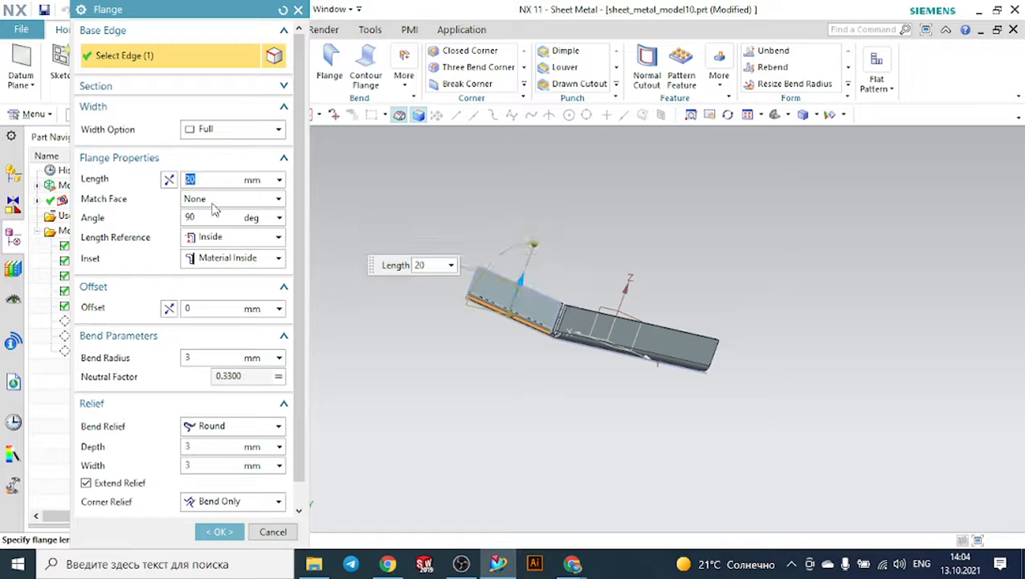
left_click(220, 531)
middle_click_drag(487, 373, 522, 358)
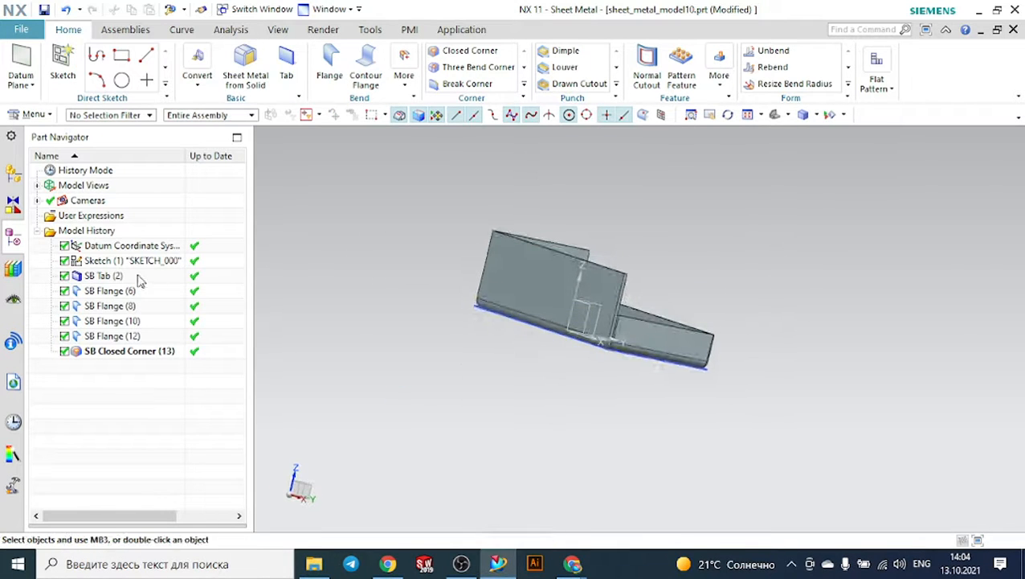
- Change the length of the front long flange, SB Flange (10), to 20 mm
double_click(135, 321)
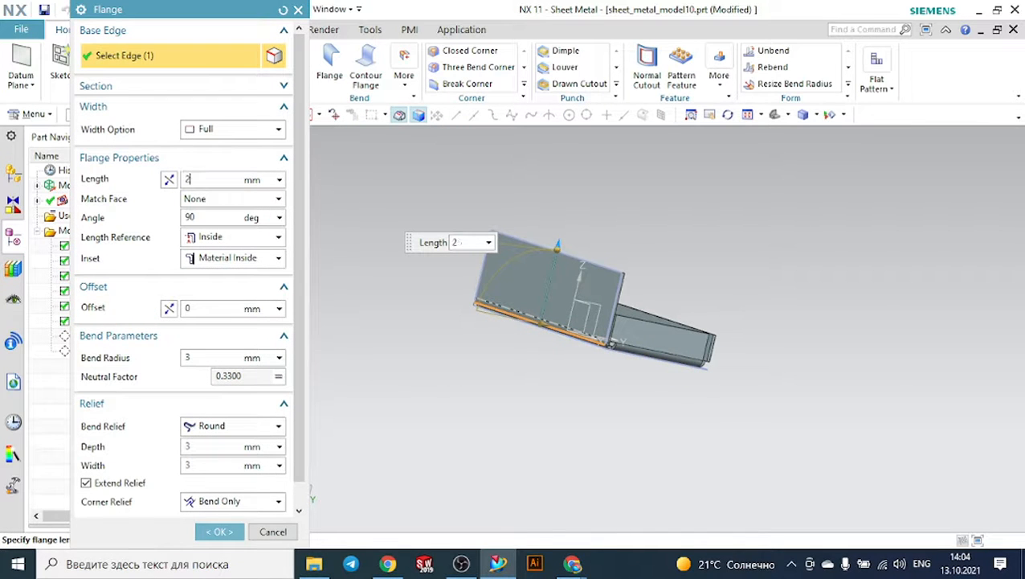
double_click(199, 180)
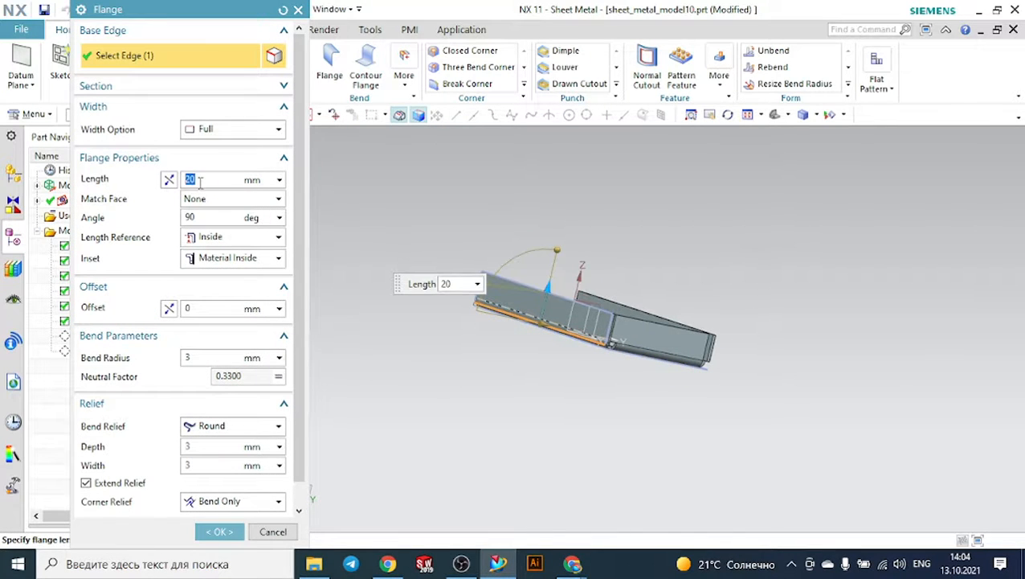
left_click(219, 531)
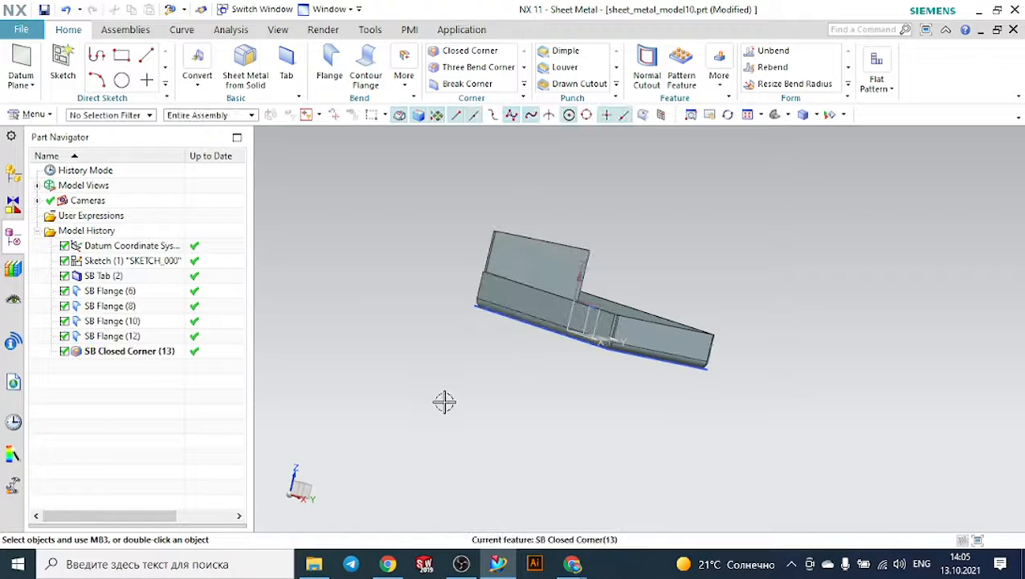
middle_click_drag(445, 402, 515, 421)
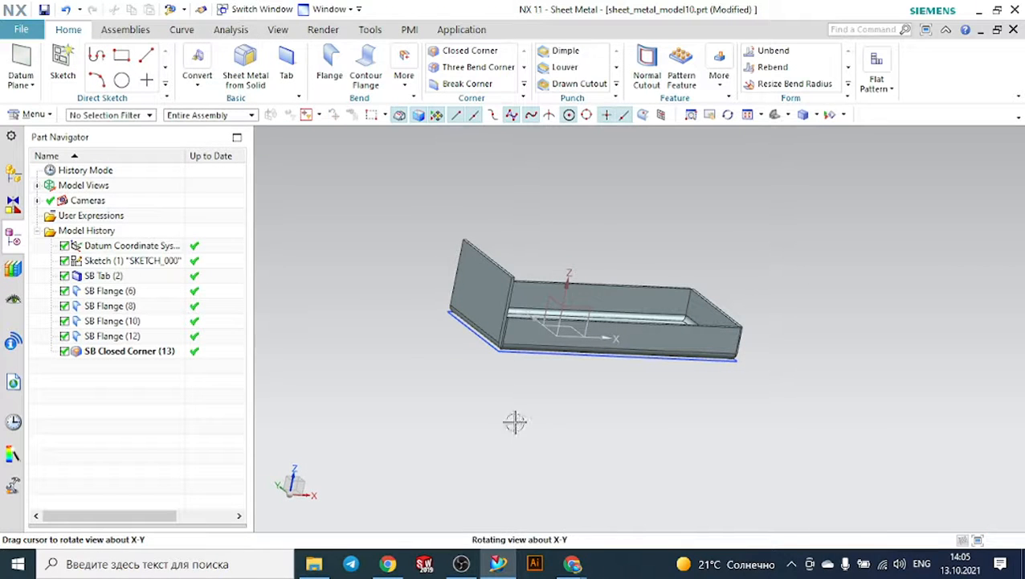
- Set the length of the left short-side flange, SB Flange (12), to 20 mm to match the other walls
double_click(140, 336)
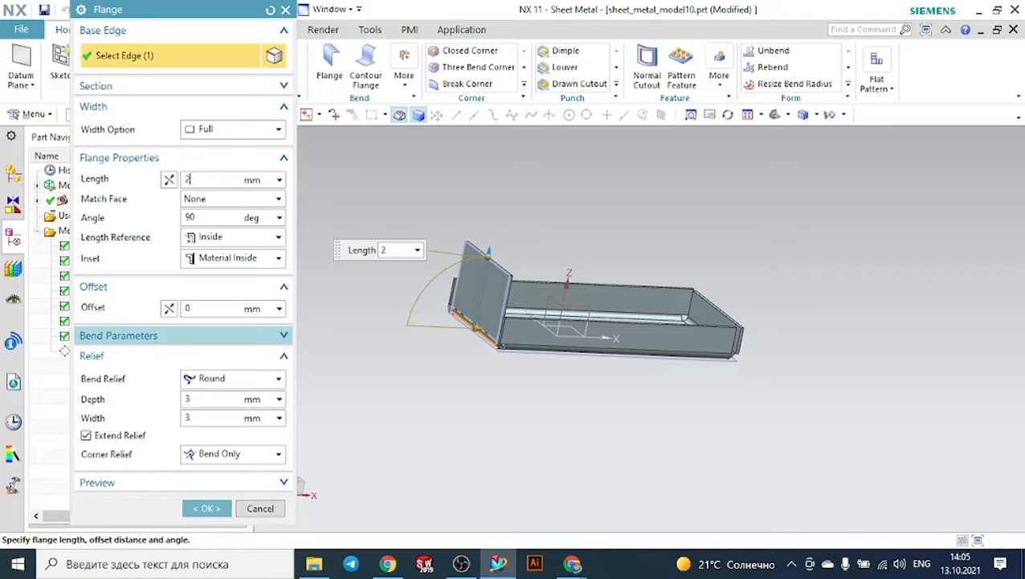
key("Return")
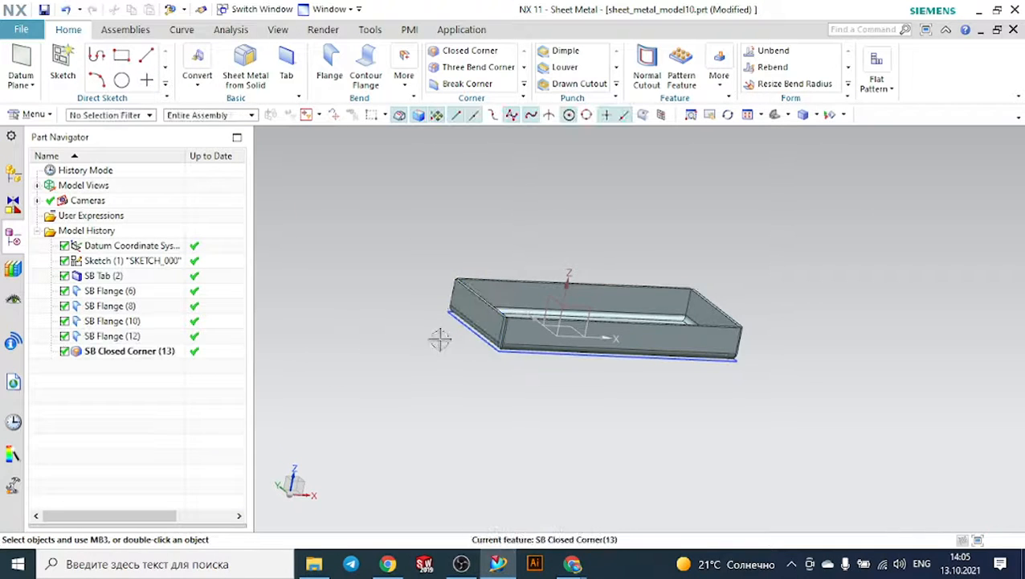
middle_click_drag(440, 338, 636, 270)
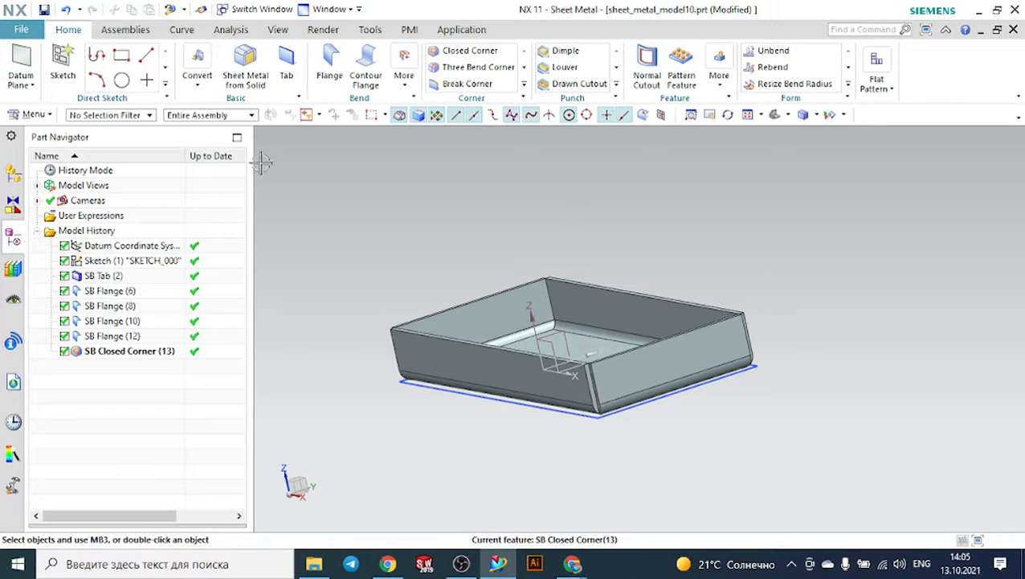
left_click(63, 63)
middle_click_drag(672, 200, 702, 233)
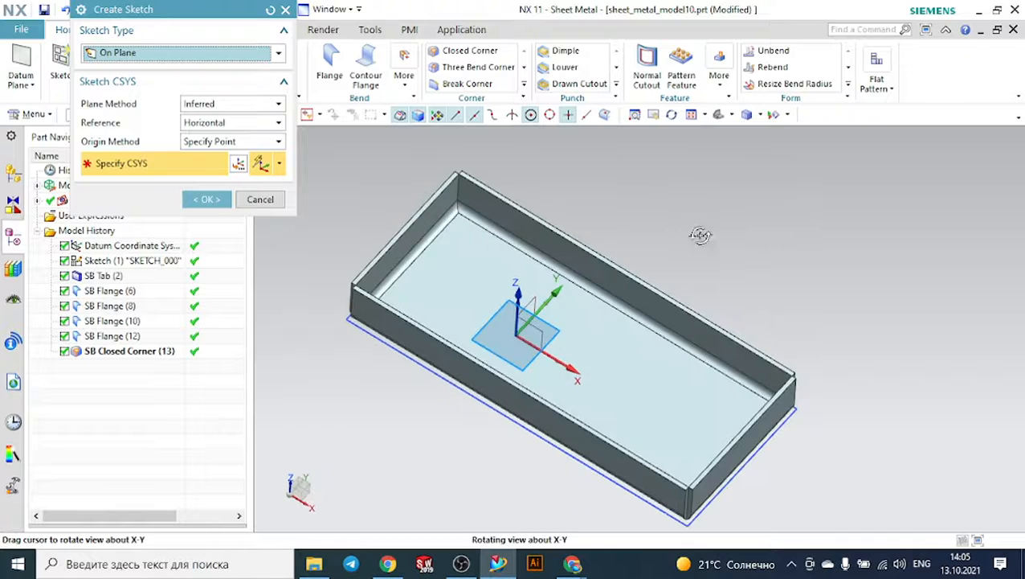
scroll(826, 386, "up", 5)
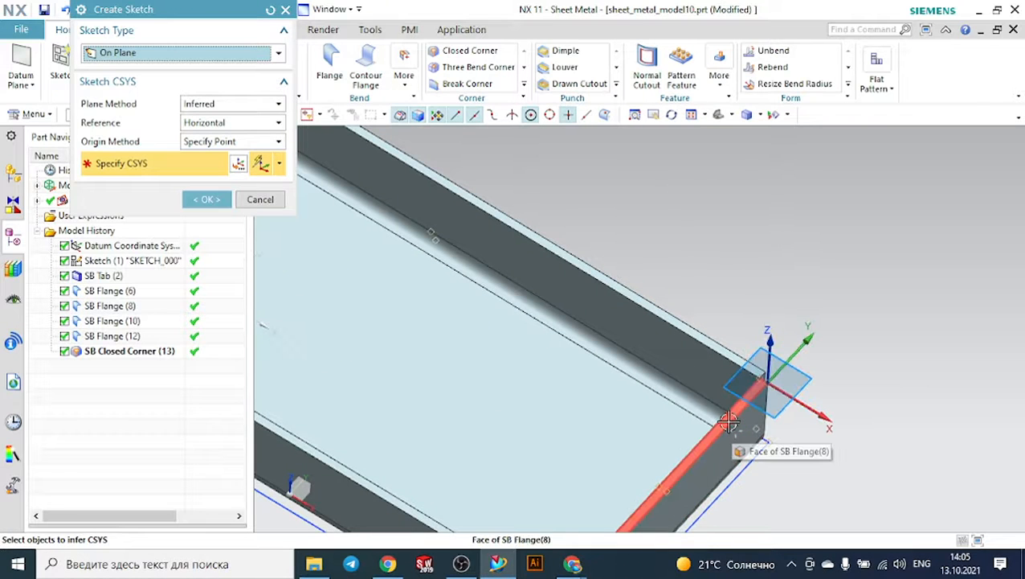
left_click(286, 9)
- Start a flange on the top edge of the right short-side wall with its width option set to At Center
left_click(330, 68)
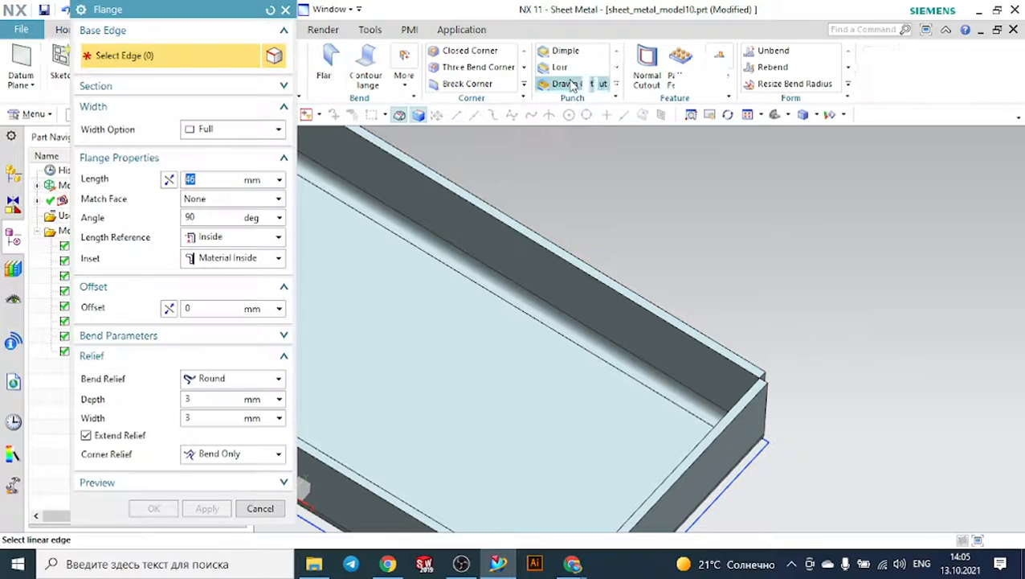
scroll(572, 85, "down", 1)
scroll(732, 134, "down", 2)
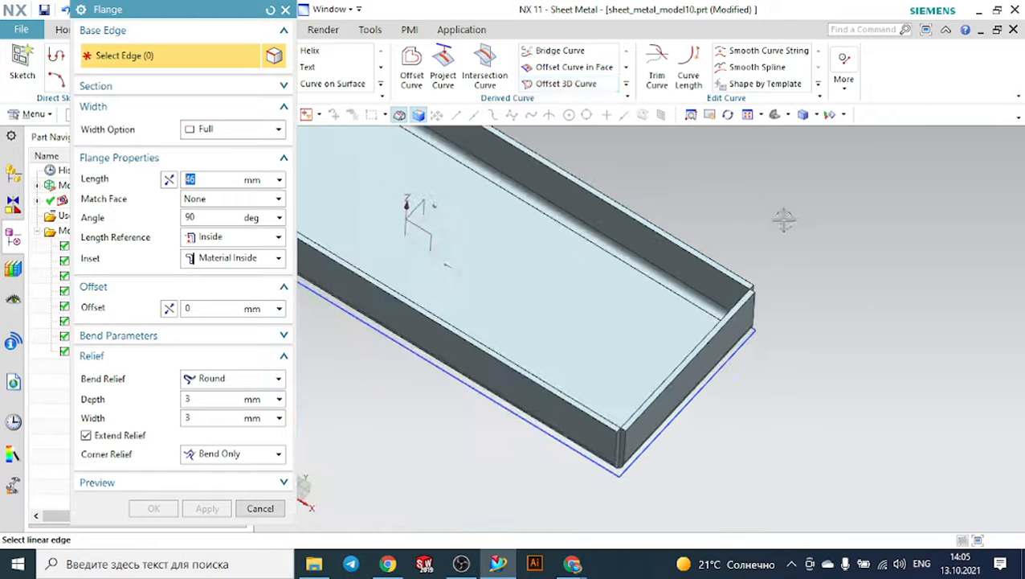
left_click(229, 131)
left_click(225, 159)
scroll(748, 413, "up", 3)
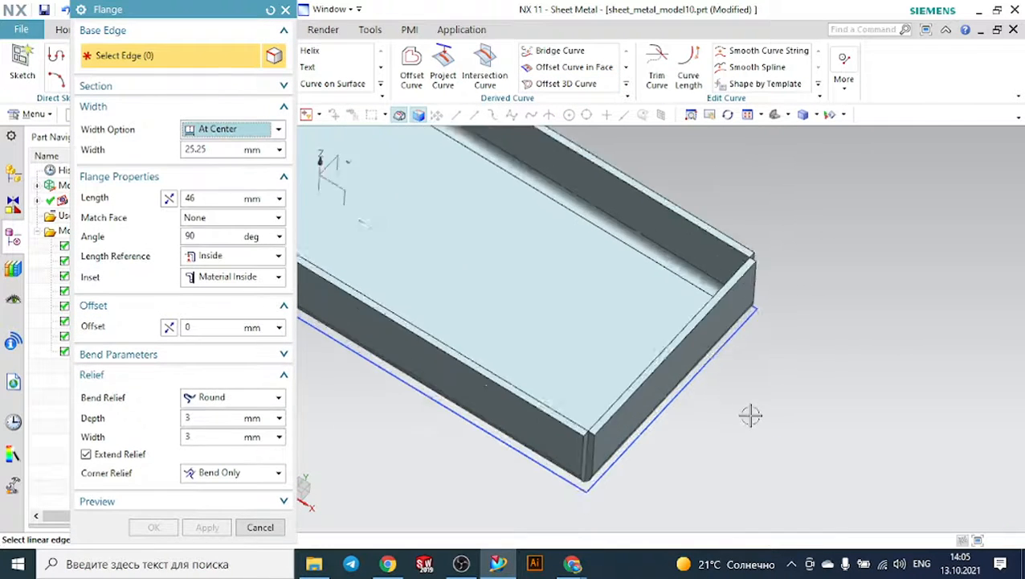
left_click(660, 326)
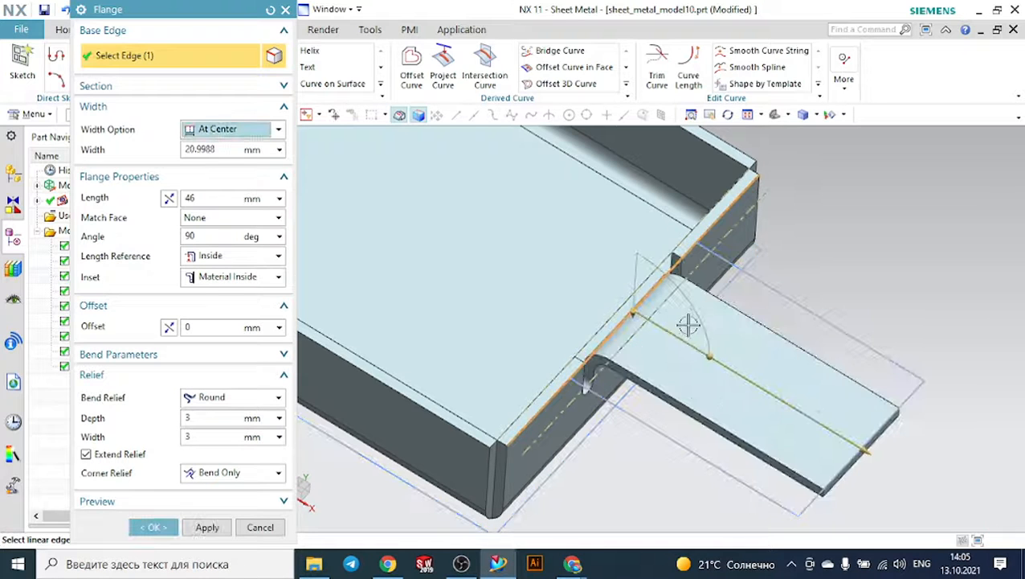
scroll(689, 325, "down", 1)
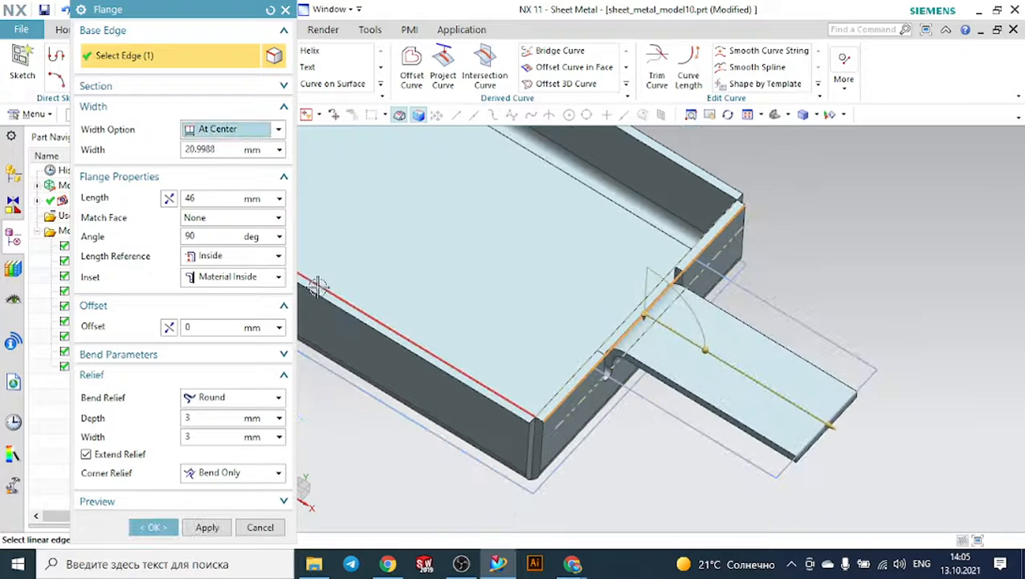
- Set the new flange's width to 40 mm and its length to 20 mm, and create it
double_click(207, 197)
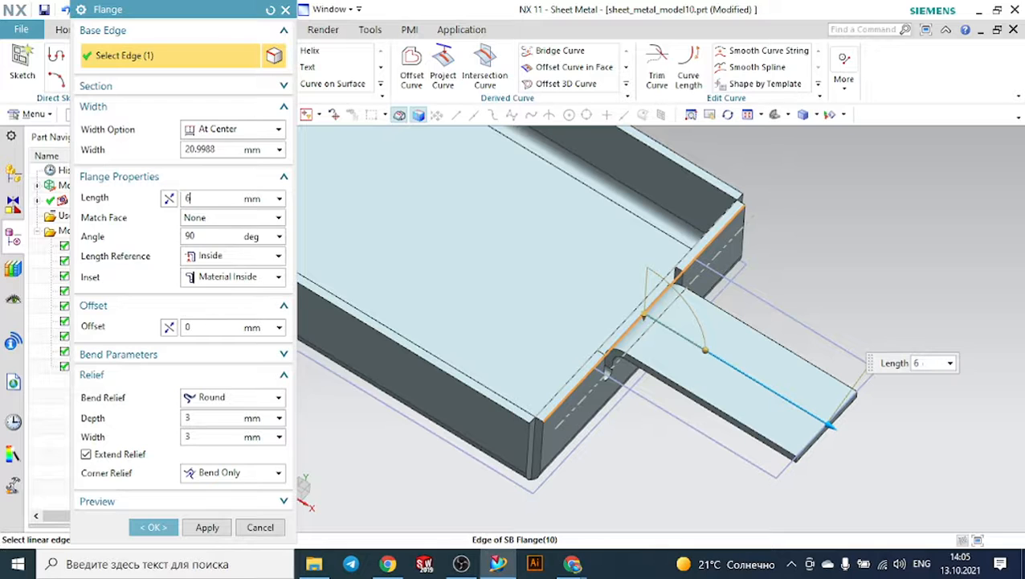
key("Return")
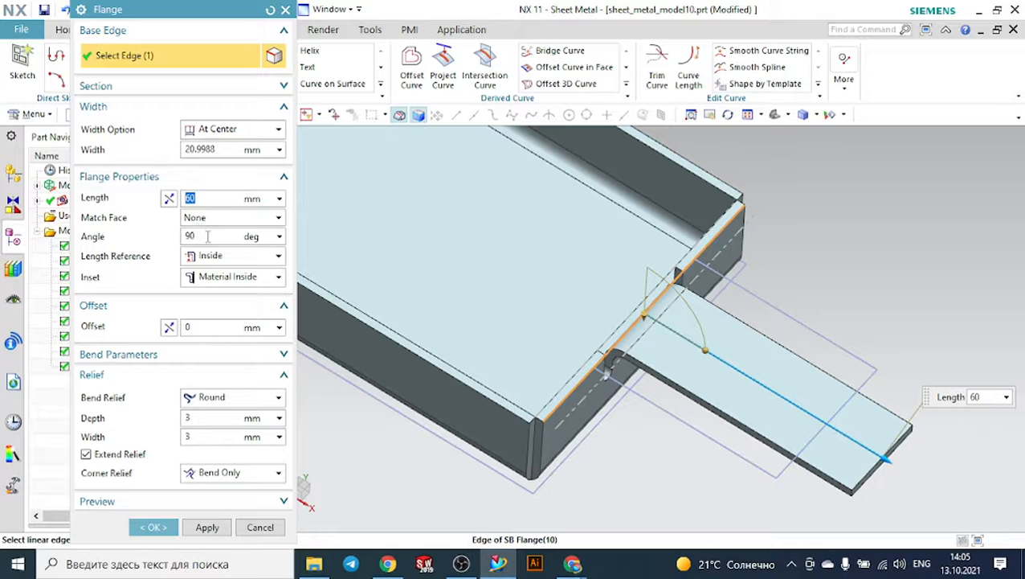
left_click(209, 153)
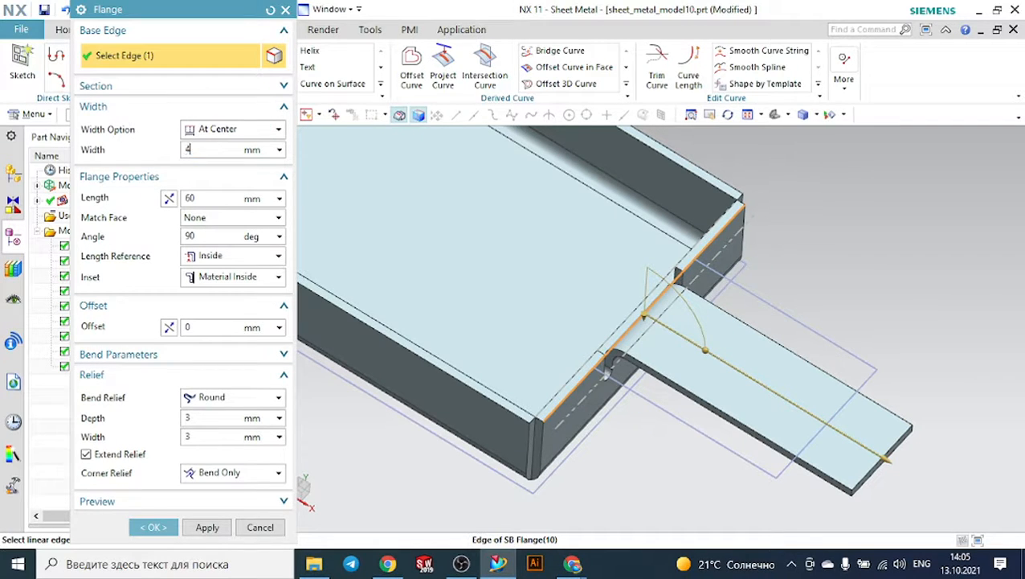
key("Return")
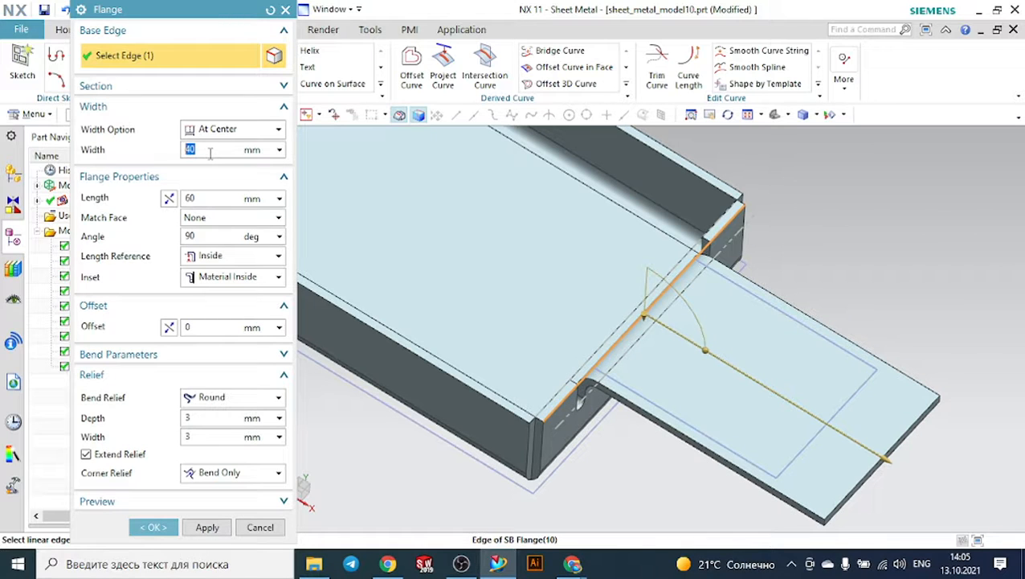
left_click(194, 198)
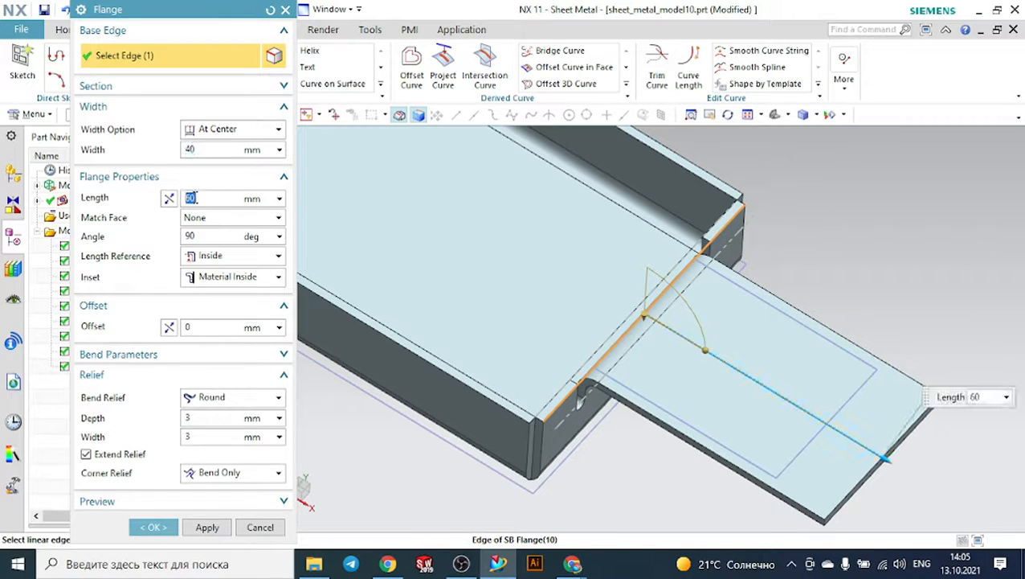
key("Return")
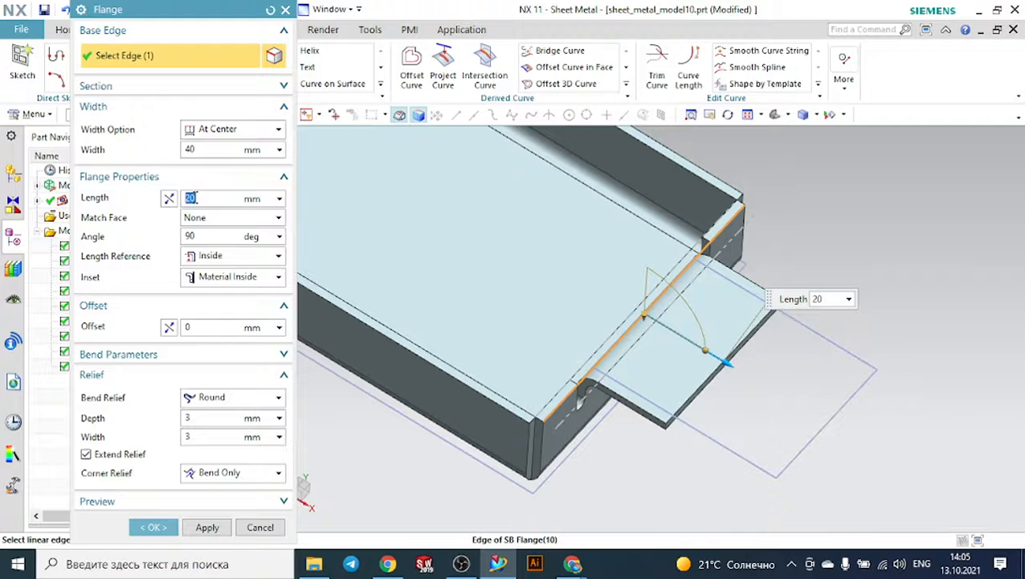
left_click(171, 526)
- Start a Mirror Feature operation with the new centered flange on the right short side as the feature to mirror
scroll(806, 284, "down", 4)
middle_click_drag(808, 284, 836, 254)
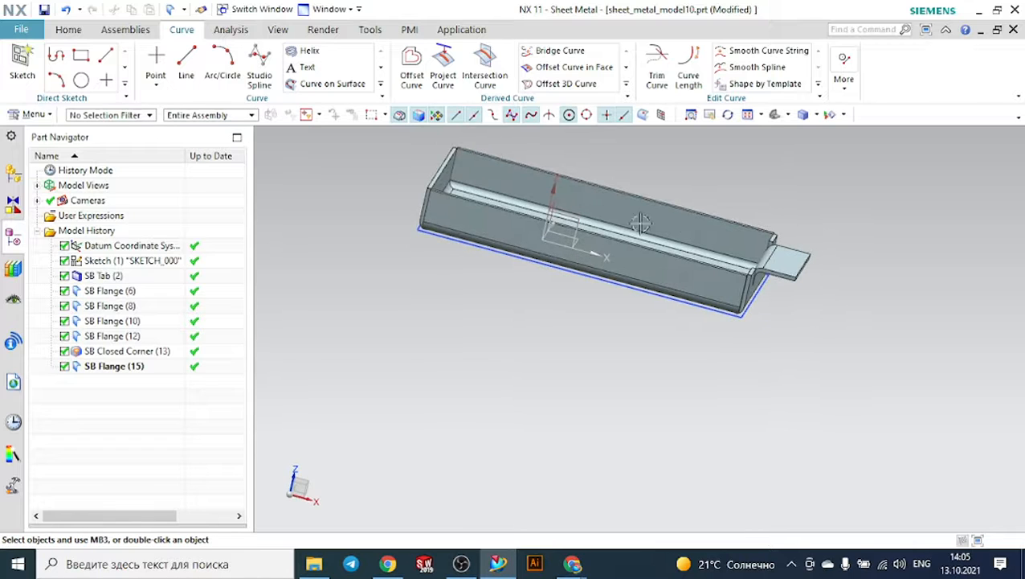
scroll(434, 163, "up", 2)
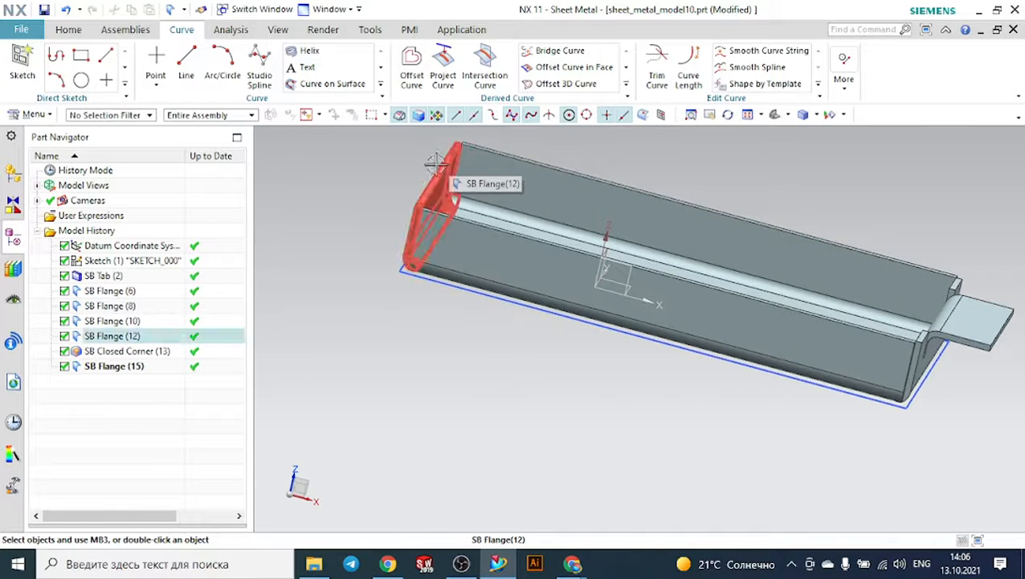
left_click(69, 29)
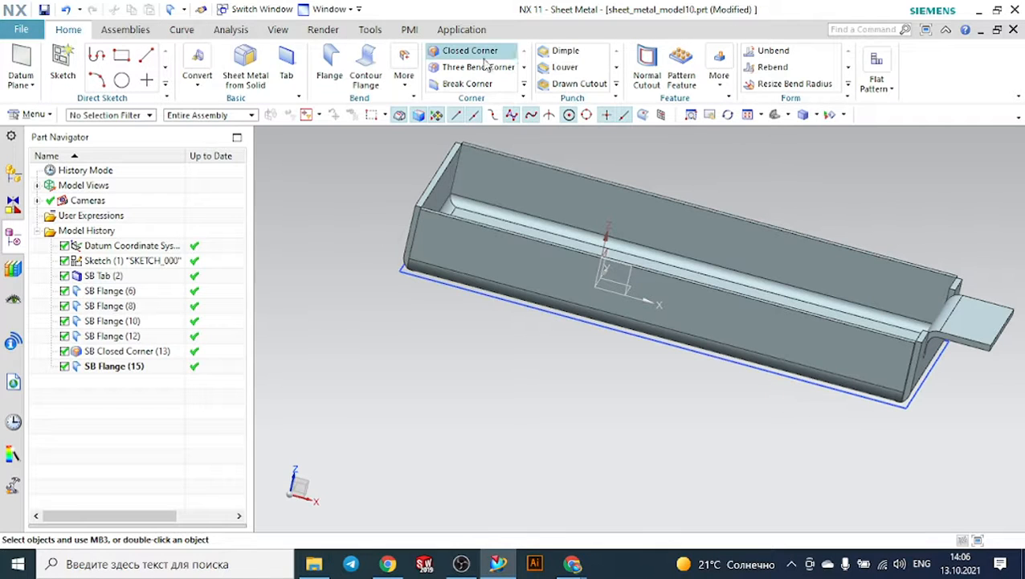
left_click(726, 85)
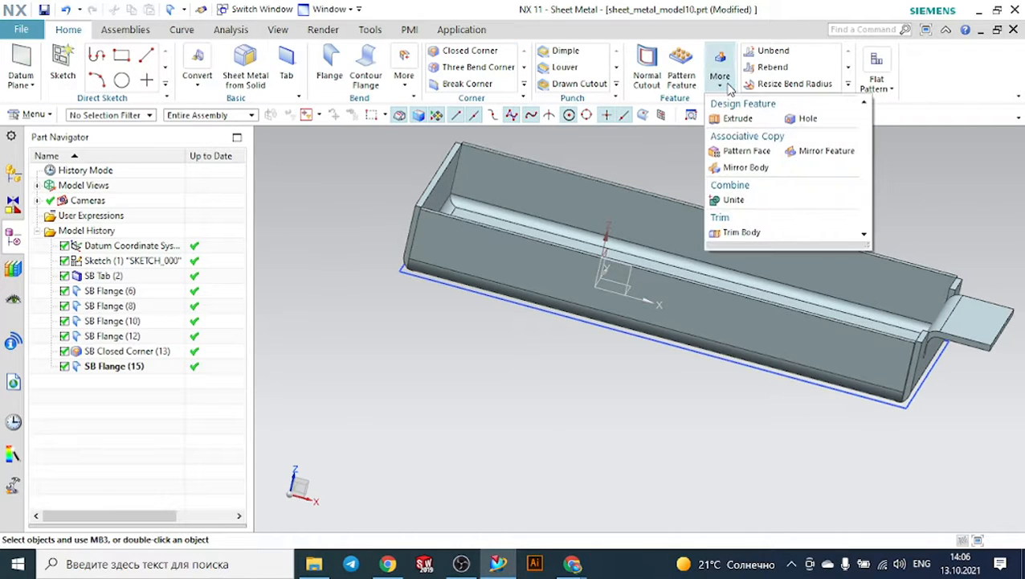
left_click(816, 152)
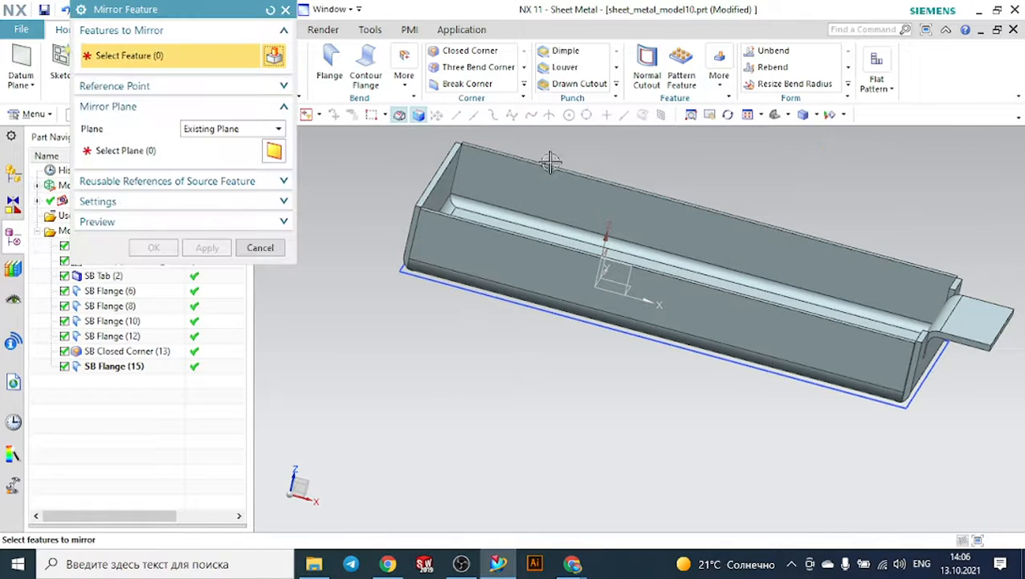
scroll(526, 165, "down", 2)
scroll(984, 185, "up", 3)
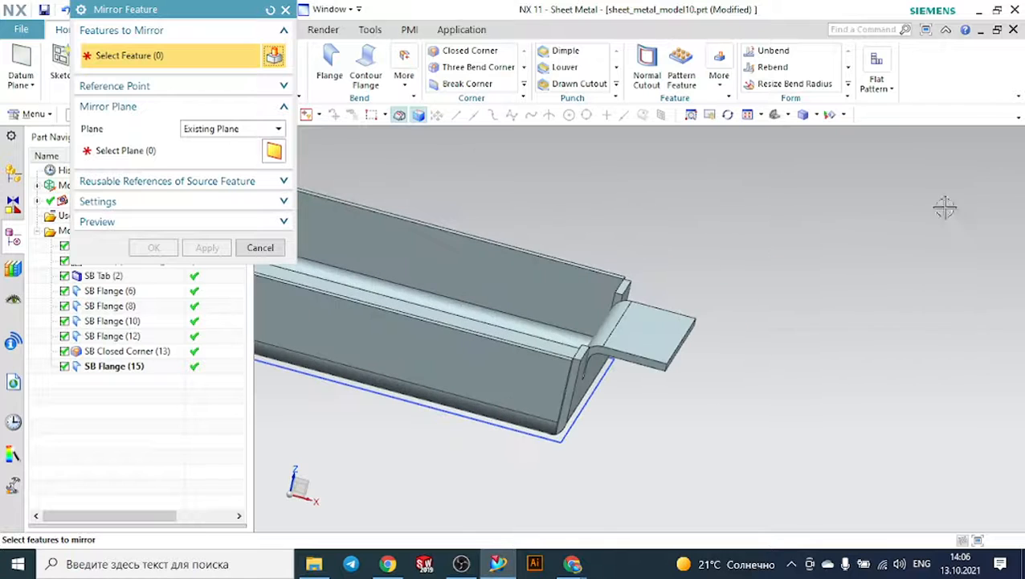
left_click(679, 330)
scroll(847, 300, "down", 3)
middle_click_drag(854, 297, 836, 321)
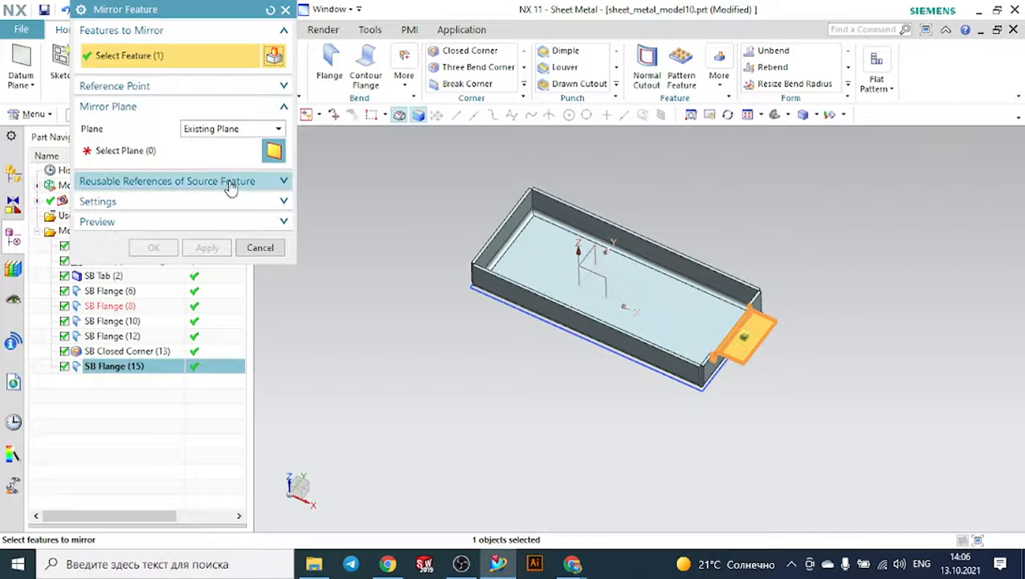
- Define the mirror plane as a new plane of the Bisector type
left_click(207, 132)
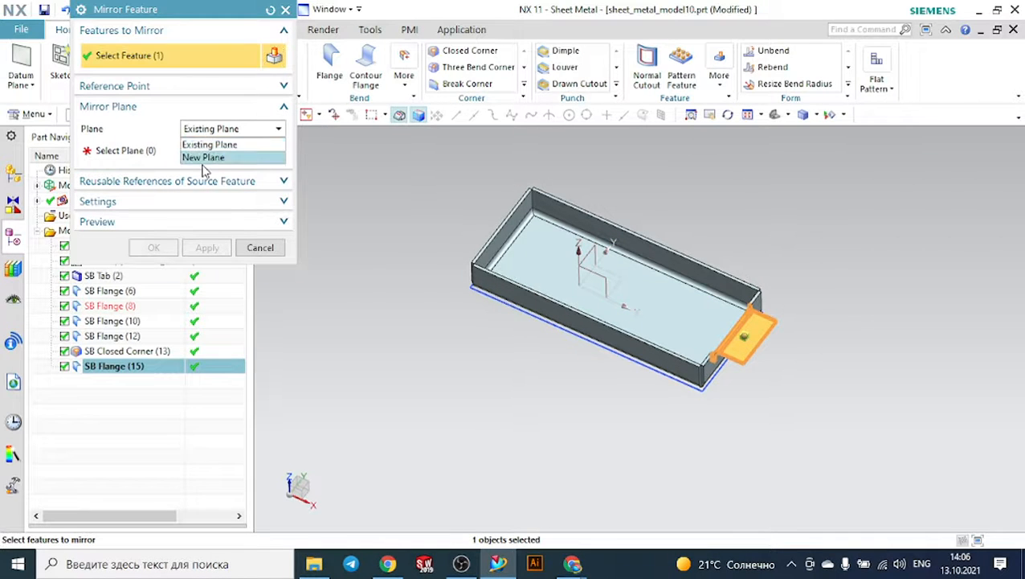
left_click(205, 171)
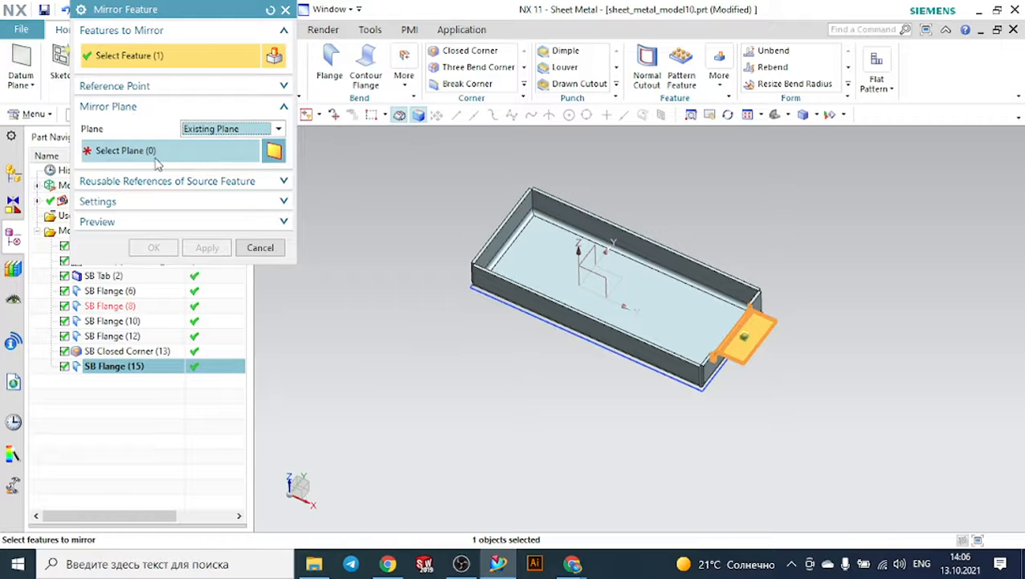
left_click(273, 151)
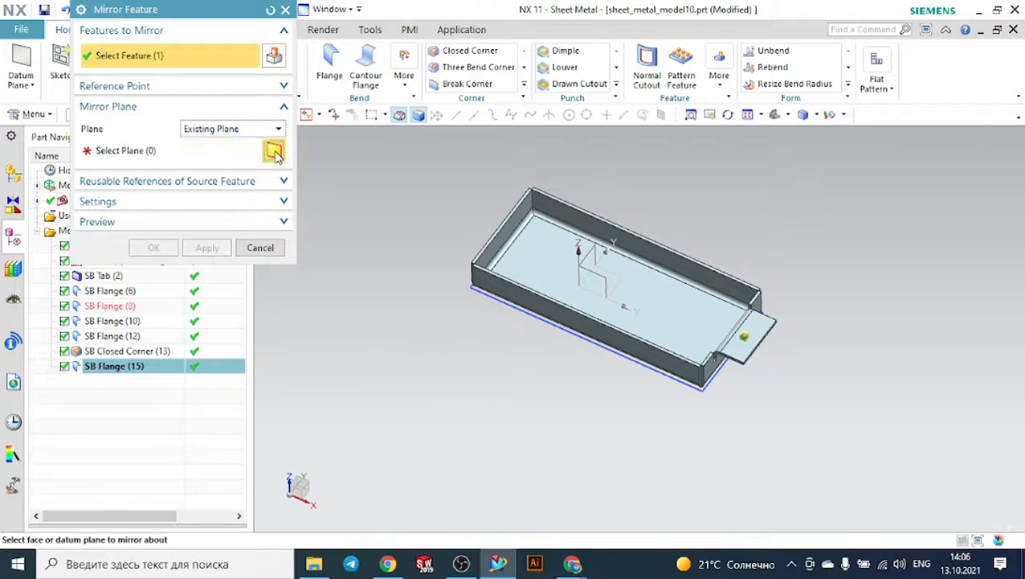
left_click(219, 130)
left_click(214, 154)
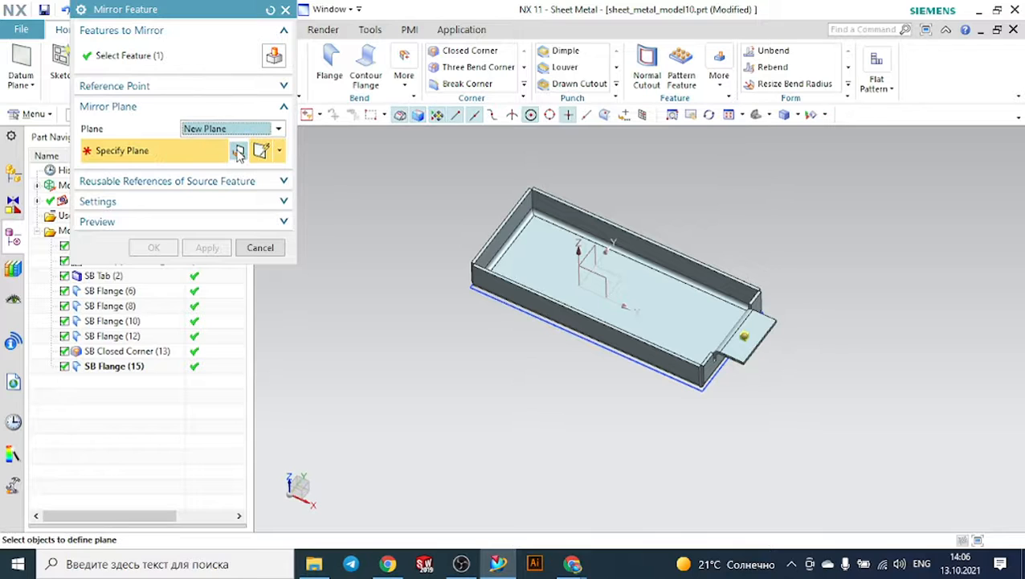
left_click(261, 150)
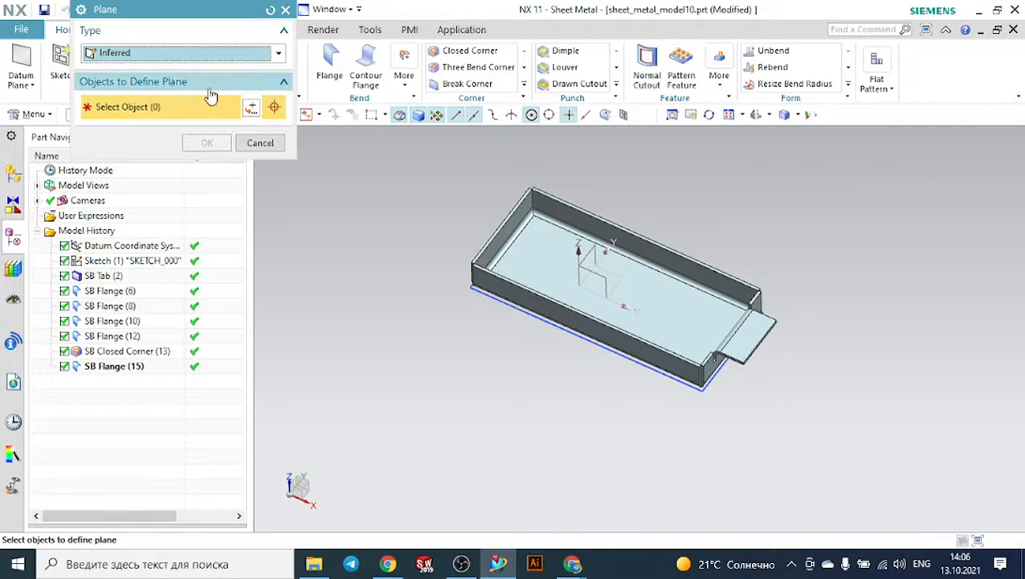
left_click(156, 54)
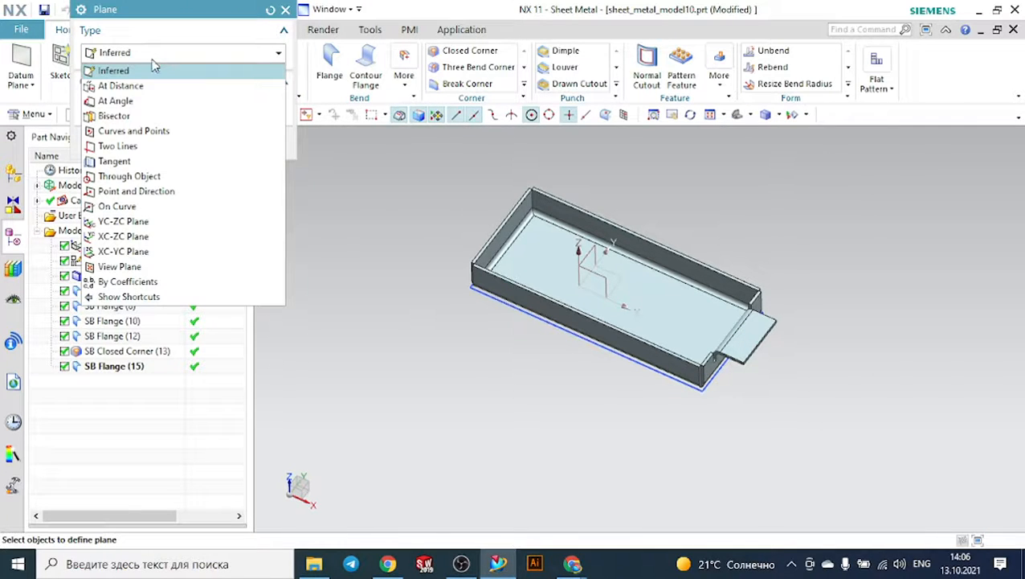
left_click(143, 116)
- Place the bisector plane between the faces of the two opposite short-side walls and mirror the flange across it
middle_click_drag(761, 370, 749, 344)
scroll(718, 333, "up", 2)
middle_click(708, 322)
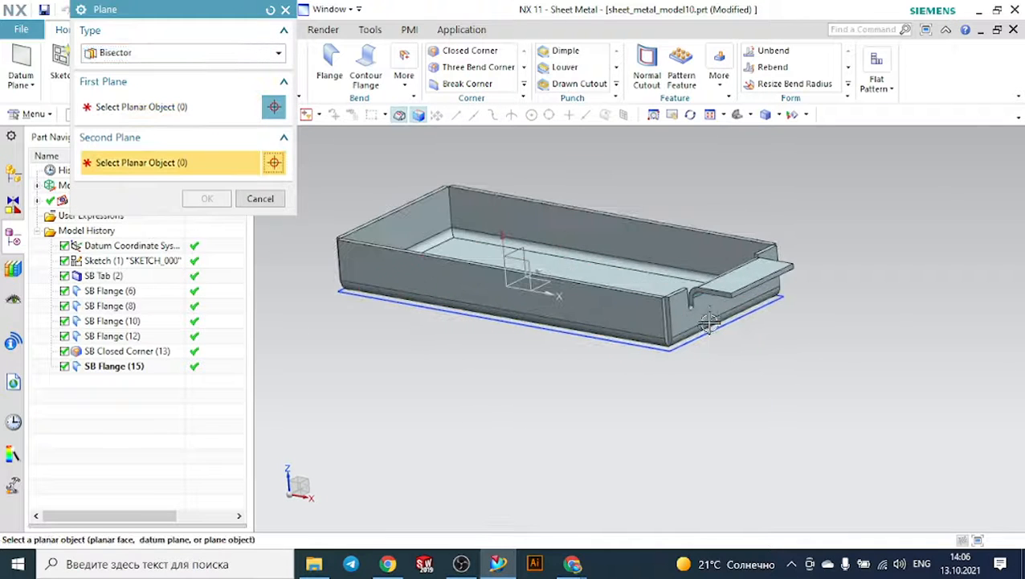
left_click(720, 314)
scroll(554, 384, "down", 2)
middle_click_drag(556, 380, 566, 320)
left_click(455, 293)
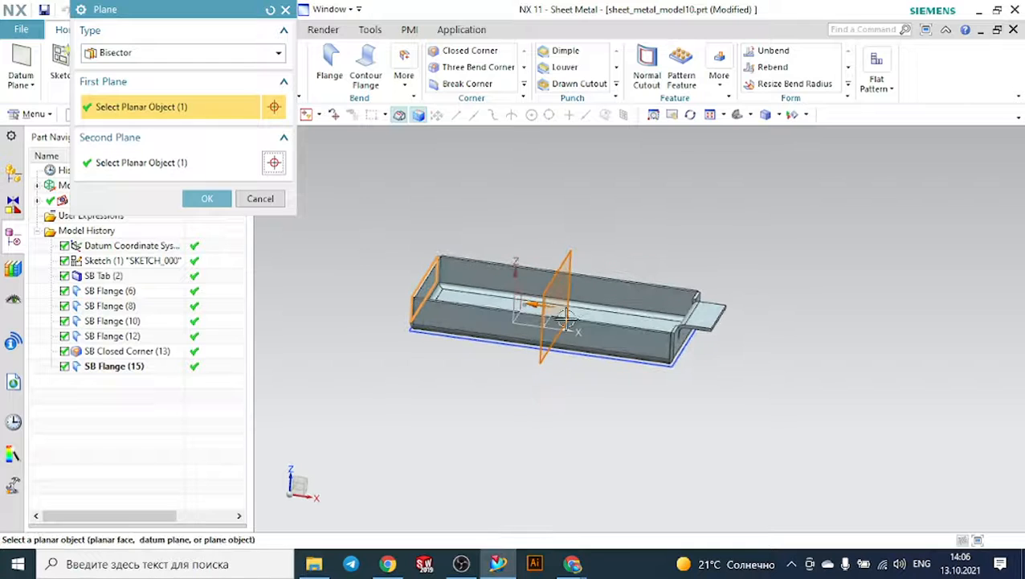
left_click(210, 200)
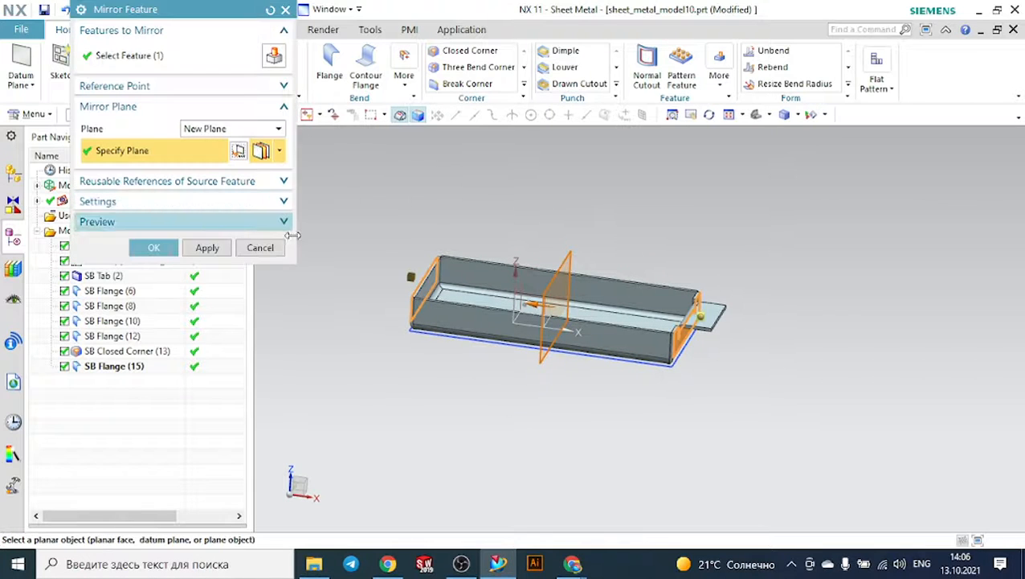
left_click(173, 249)
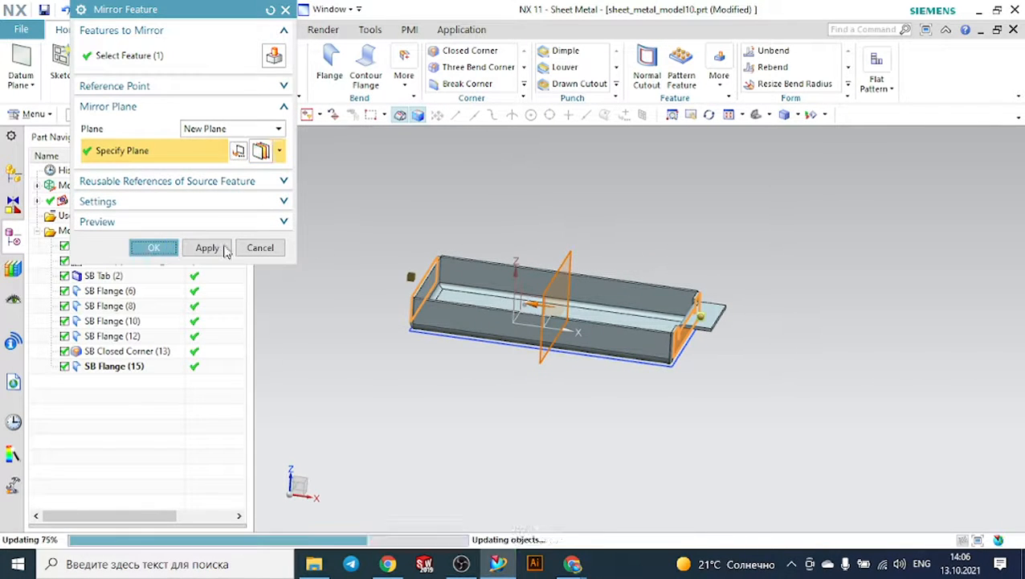
- Start a Hole operation and place its sketch point on the top face of the original, unmirrored handle flange
middle_click_drag(764, 281, 747, 325)
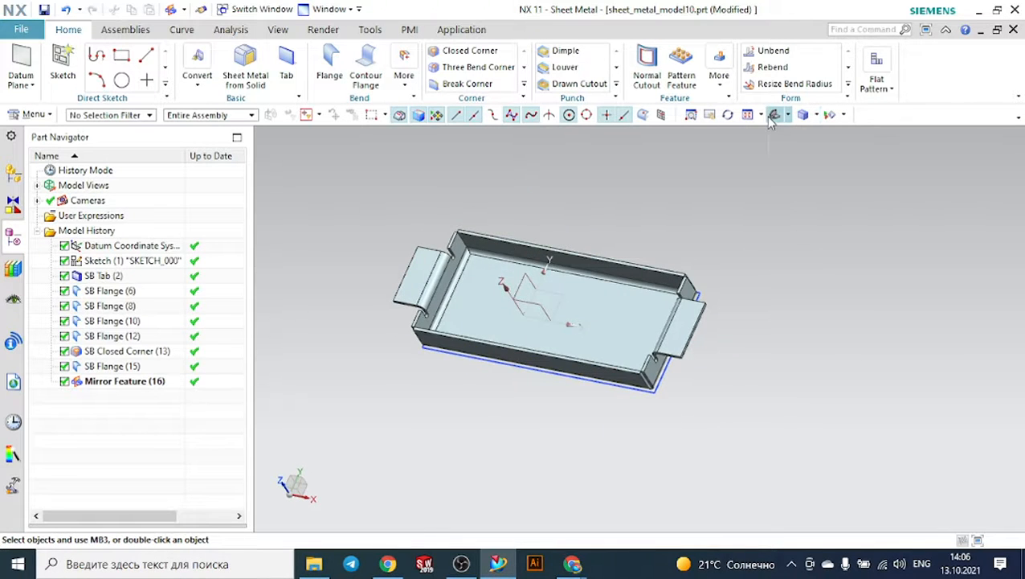
left_click(771, 117)
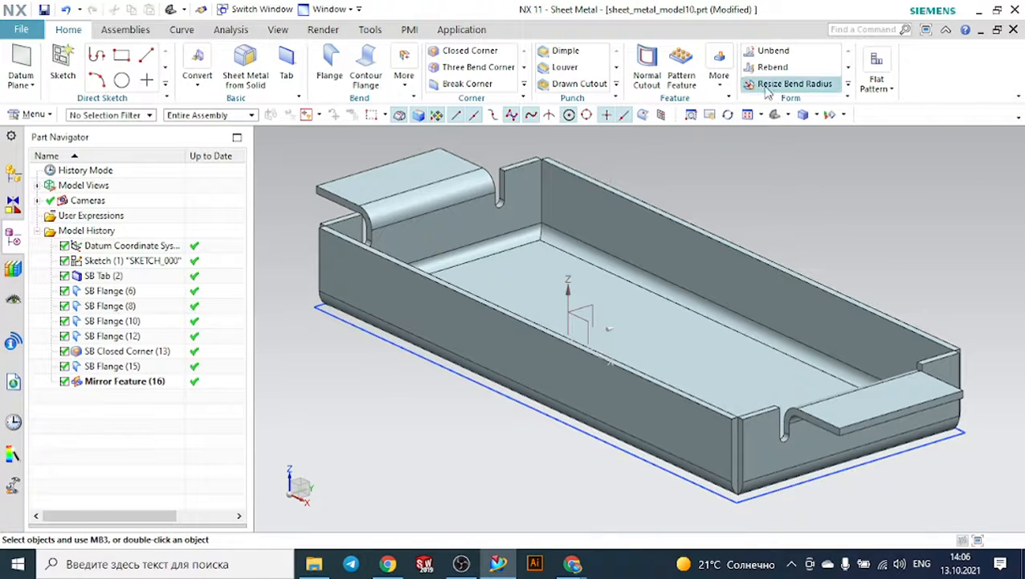
left_click(718, 87)
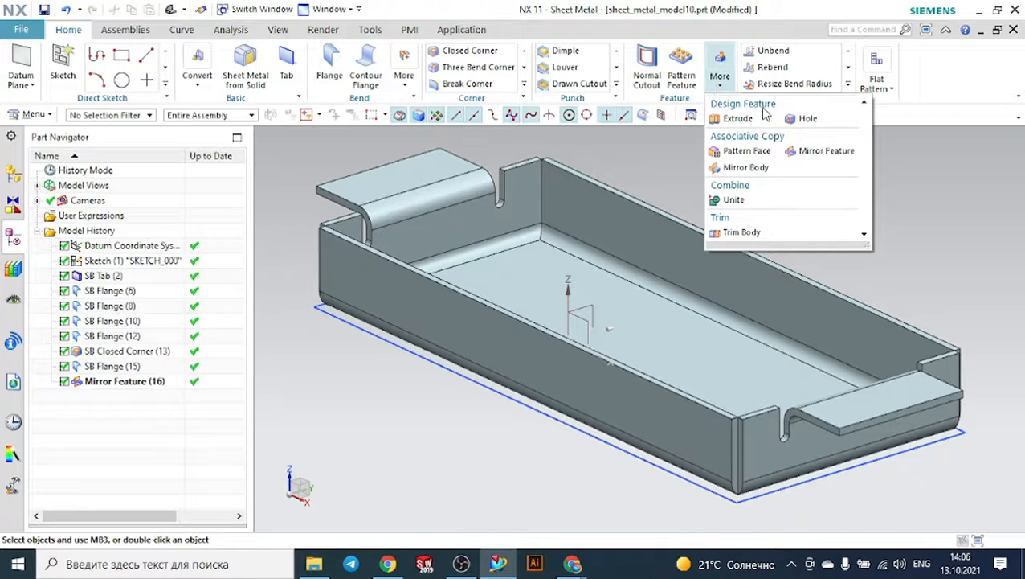
left_click(806, 118)
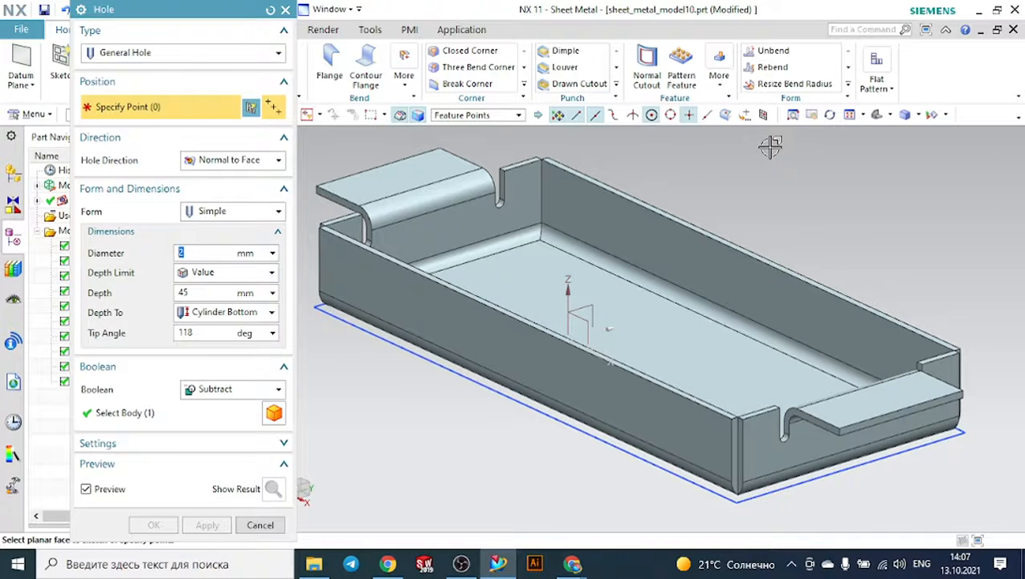
middle_click_drag(929, 270, 908, 277)
scroll(815, 492, "down", 3)
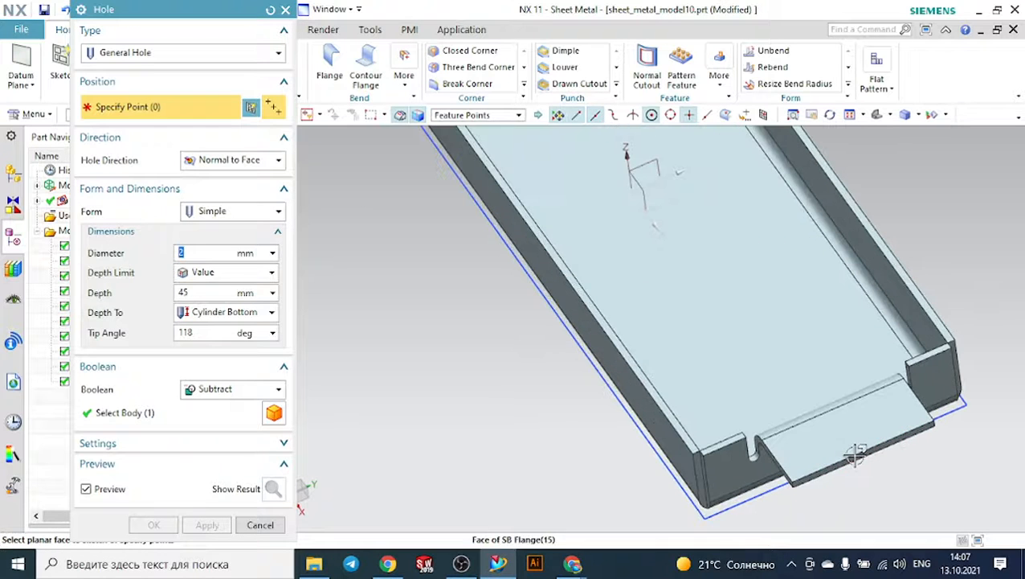
left_click(809, 448)
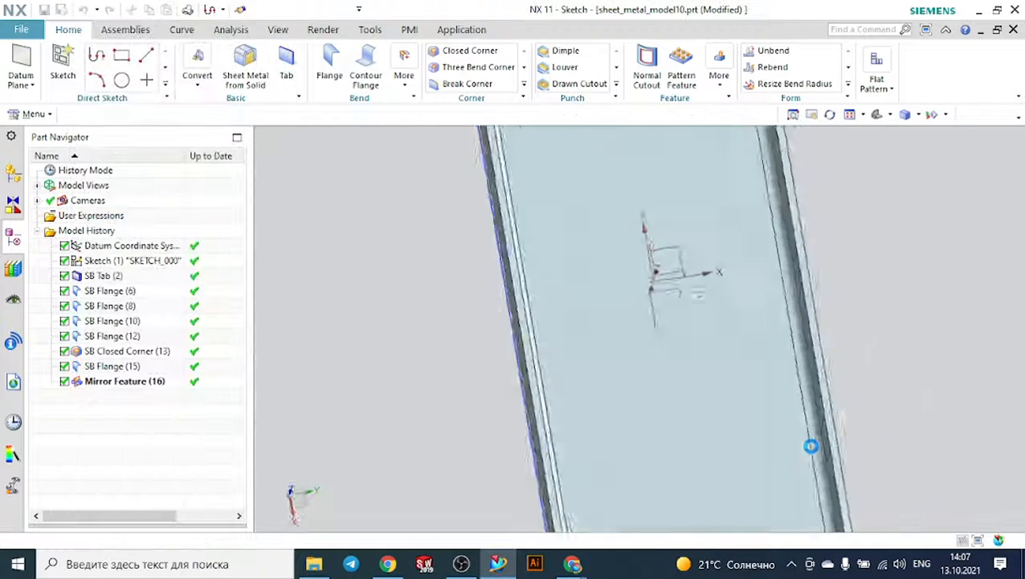
scroll(733, 474, "down", 4)
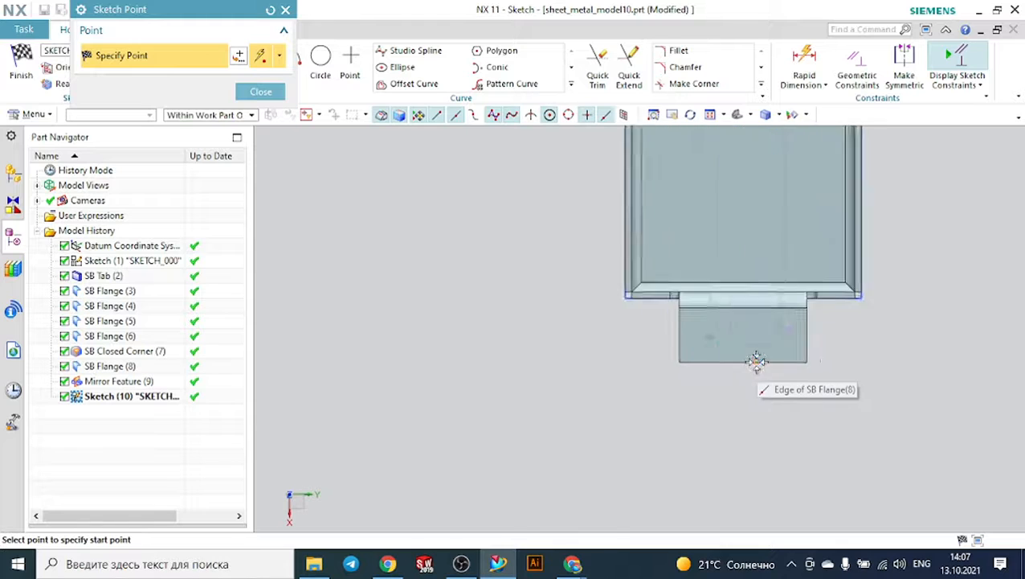
scroll(687, 354, "down", 2)
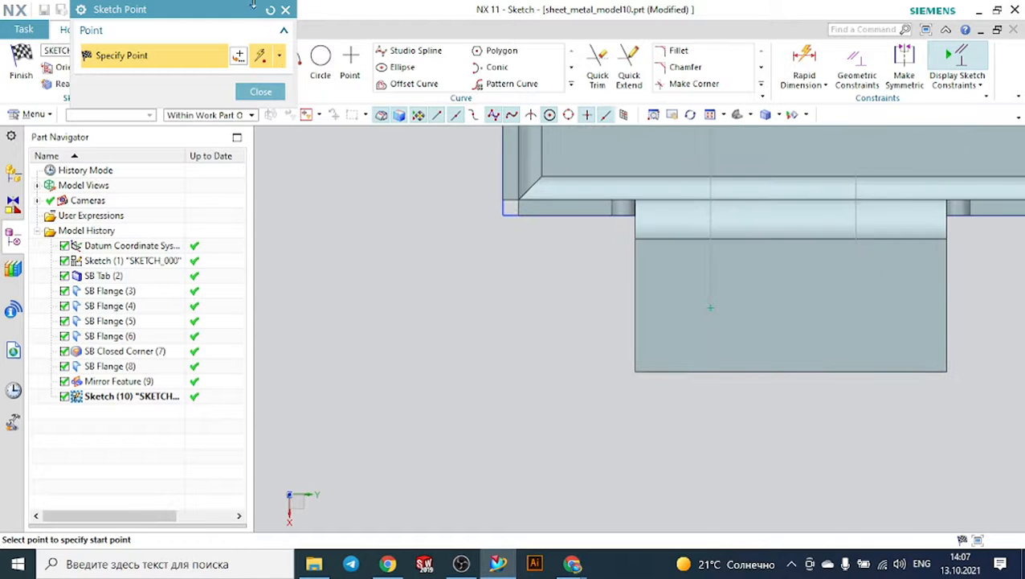
- Dimension the hole point 10 mm from the handle flange's outer edge
left_click(804, 63)
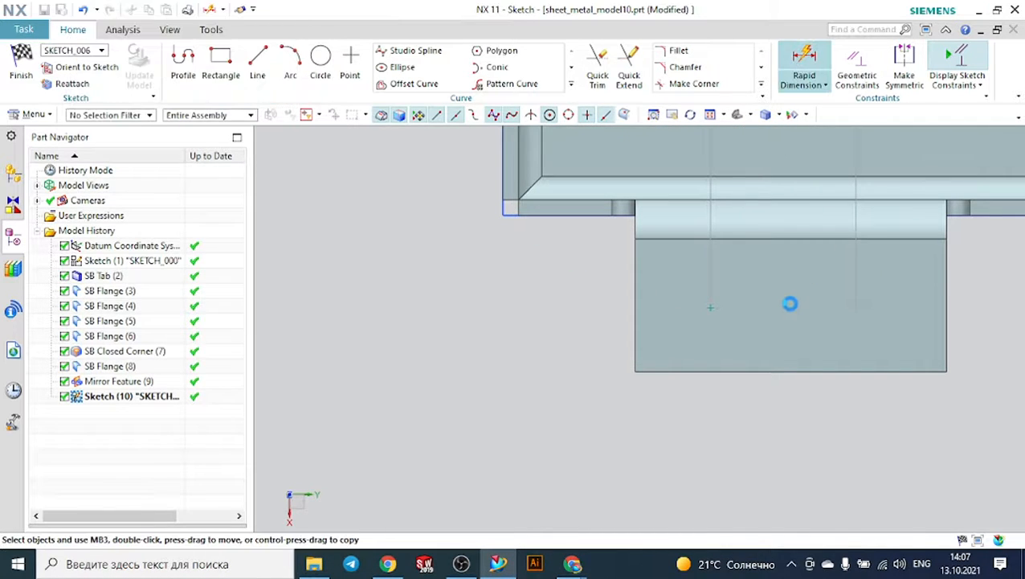
left_click(712, 306)
left_click(728, 372)
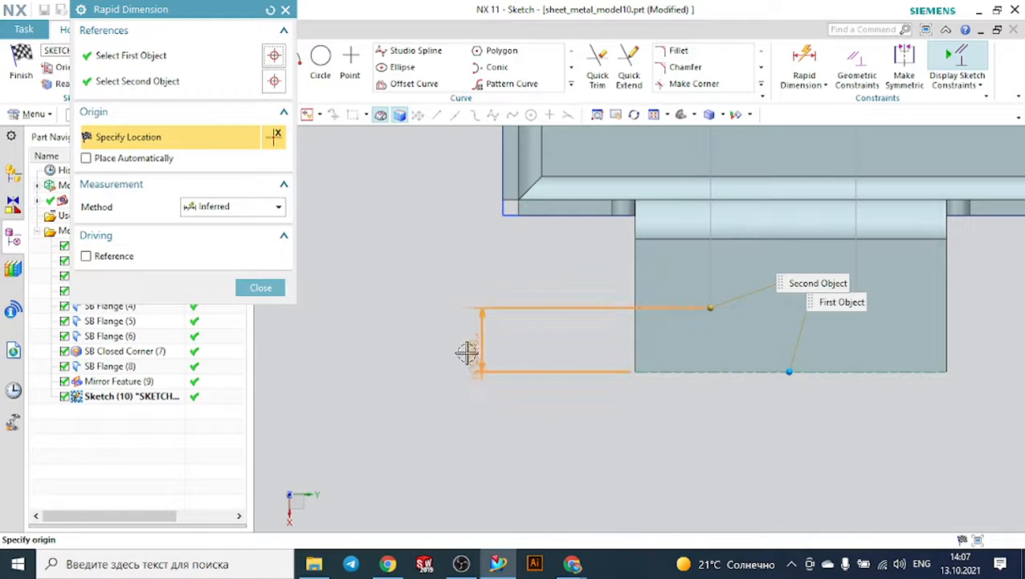
left_click(481, 427)
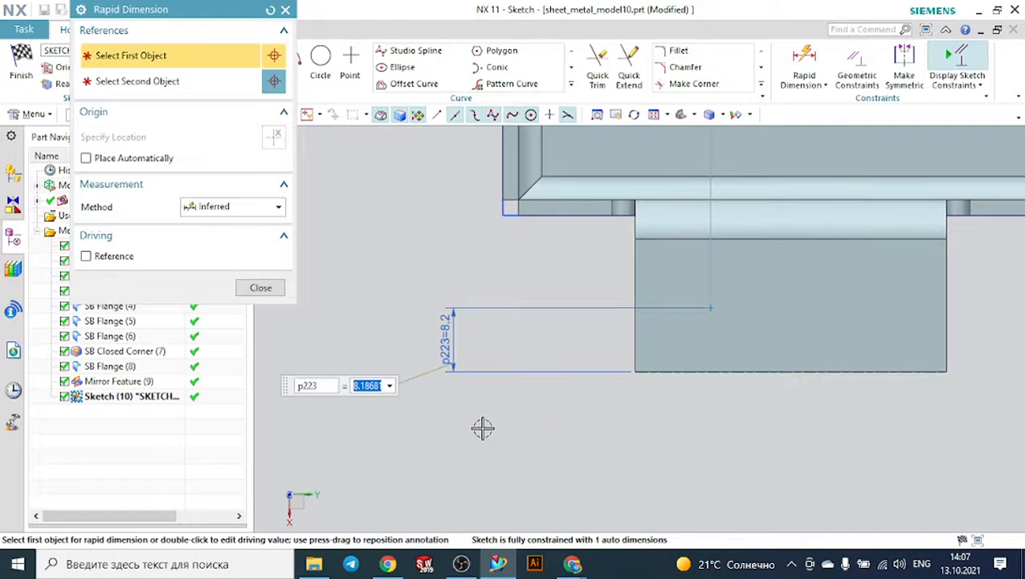
type("10")
key("Return")
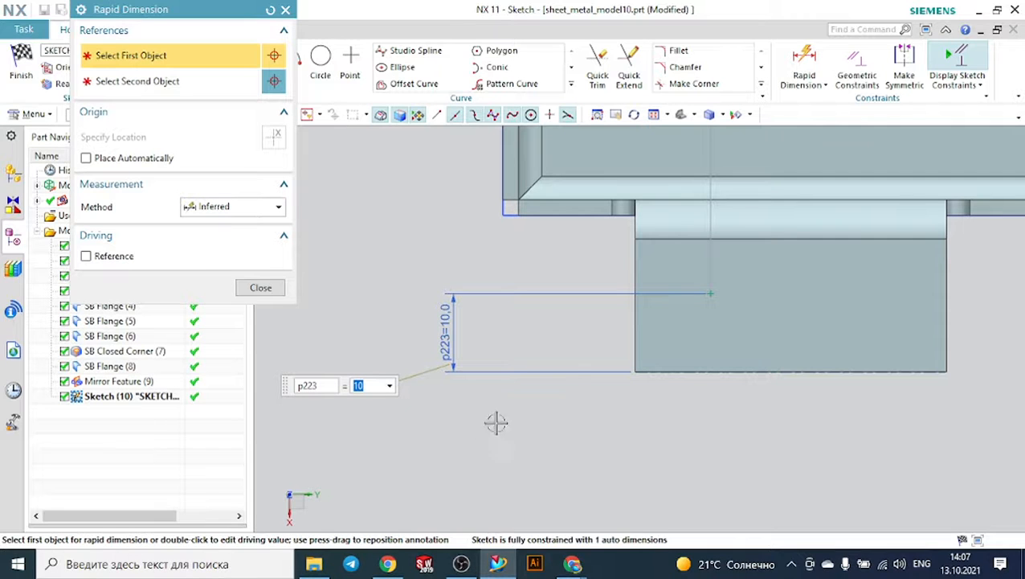
- Dimension the hole point 10 mm from the handle flange's nearer side edge and finish the sketch
left_click(711, 293)
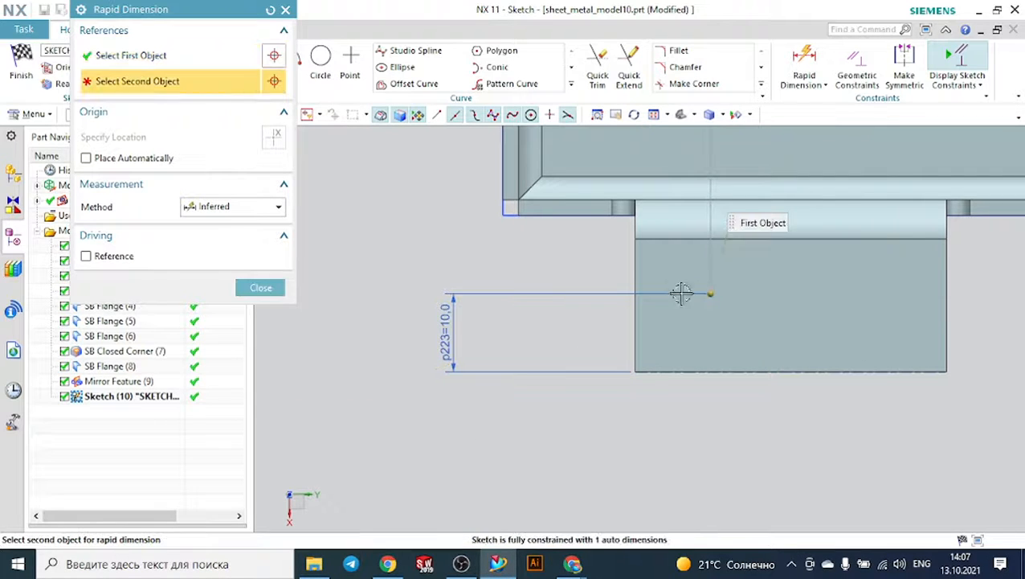
left_click(637, 273)
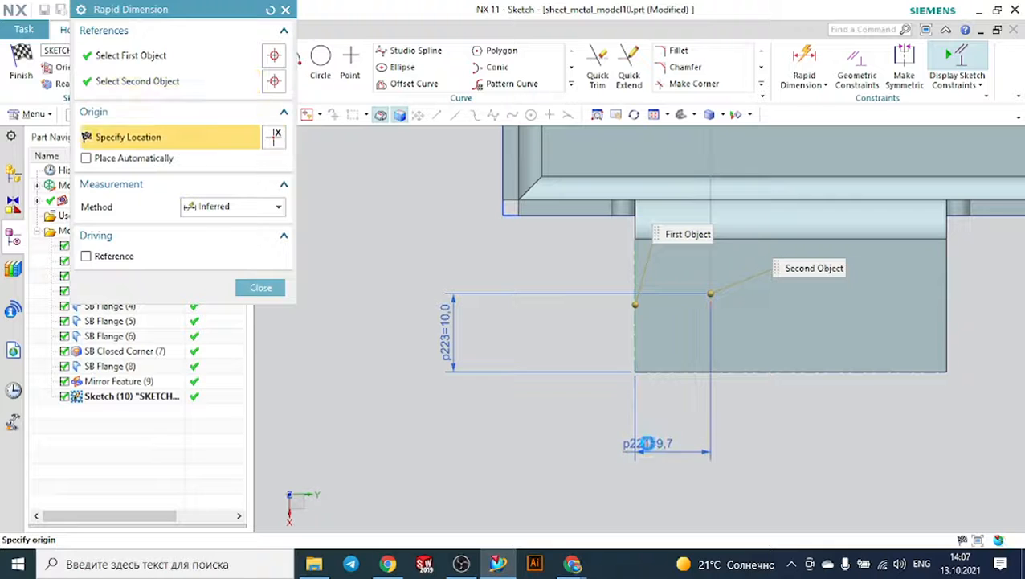
left_click(640, 452)
type("1")
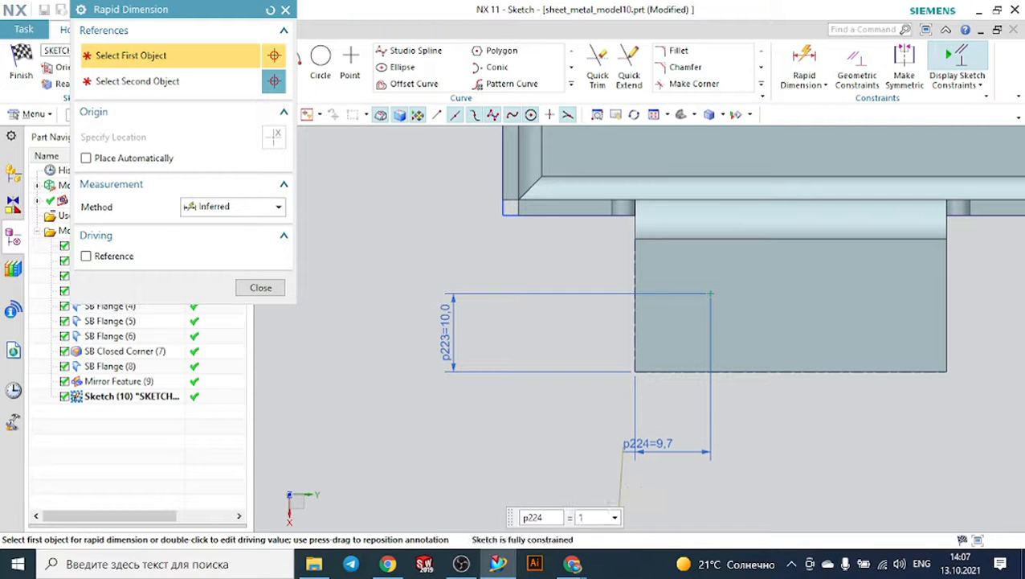
type("0")
key("Return")
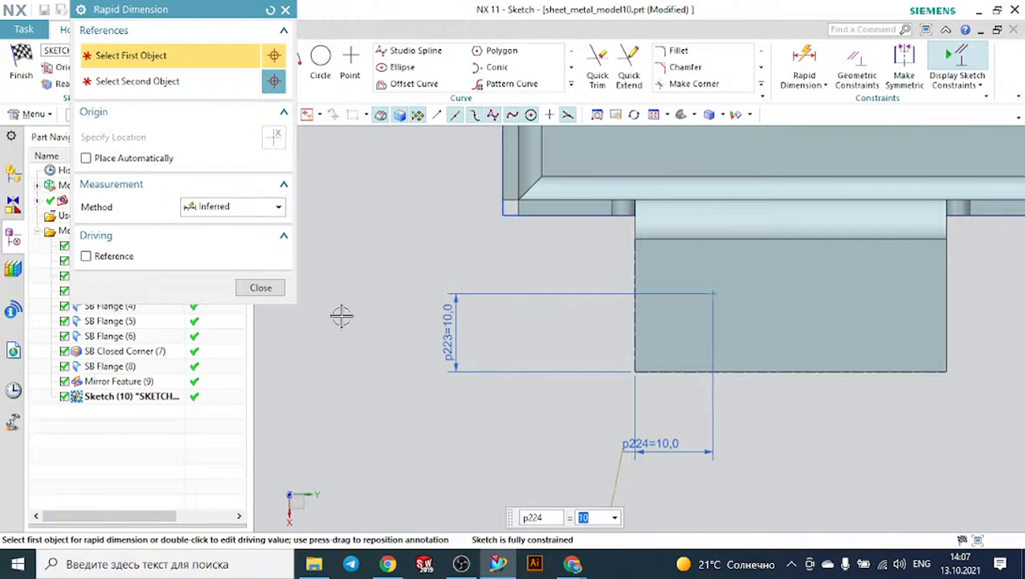
left_click(265, 288)
left_click(30, 61)
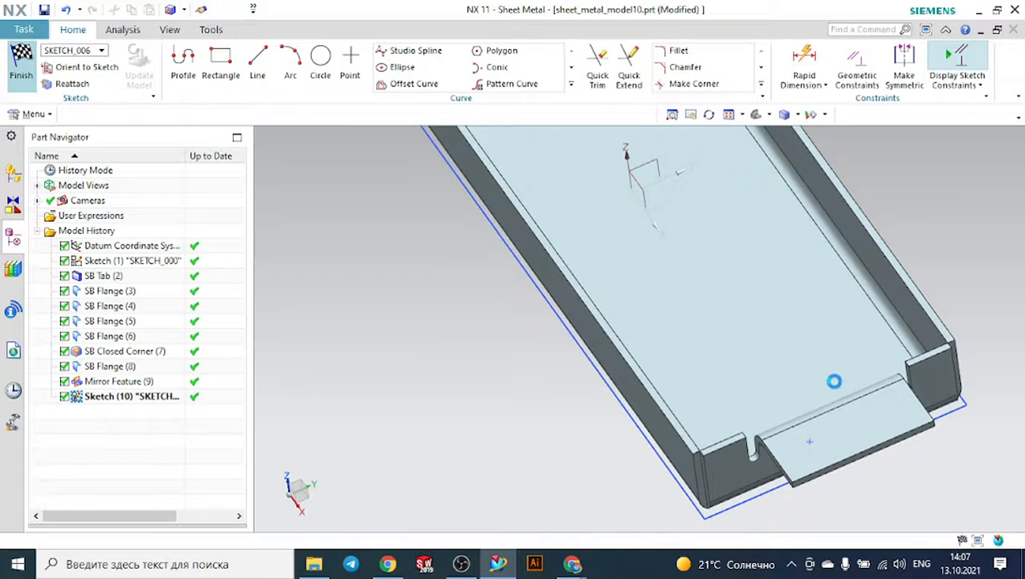
- Create a simple general hole of 2 mm diameter and 45 mm depth at the sketched point
scroll(851, 422, "down", 1)
scroll(860, 427, "up", 4)
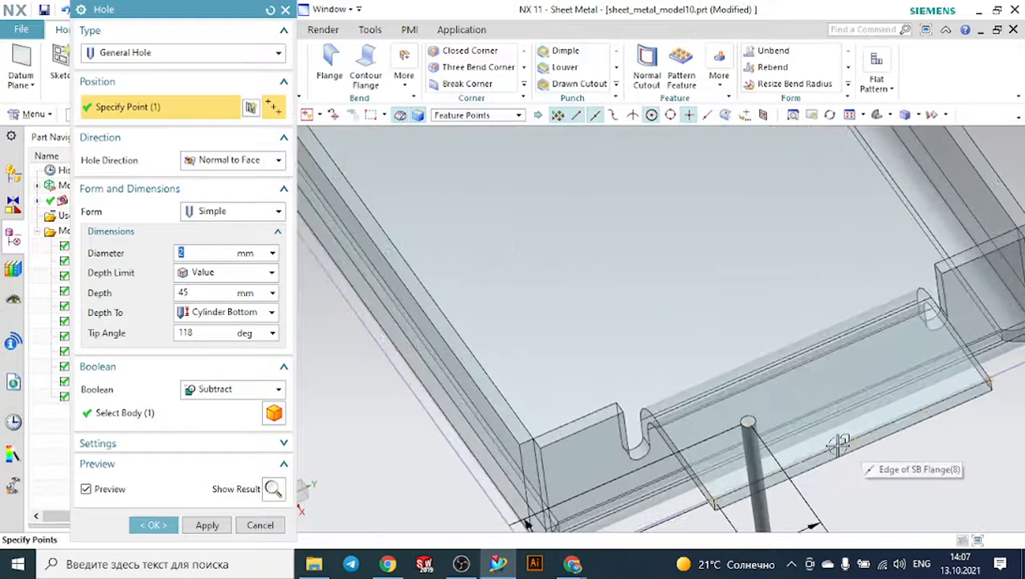
left_click(160, 524)
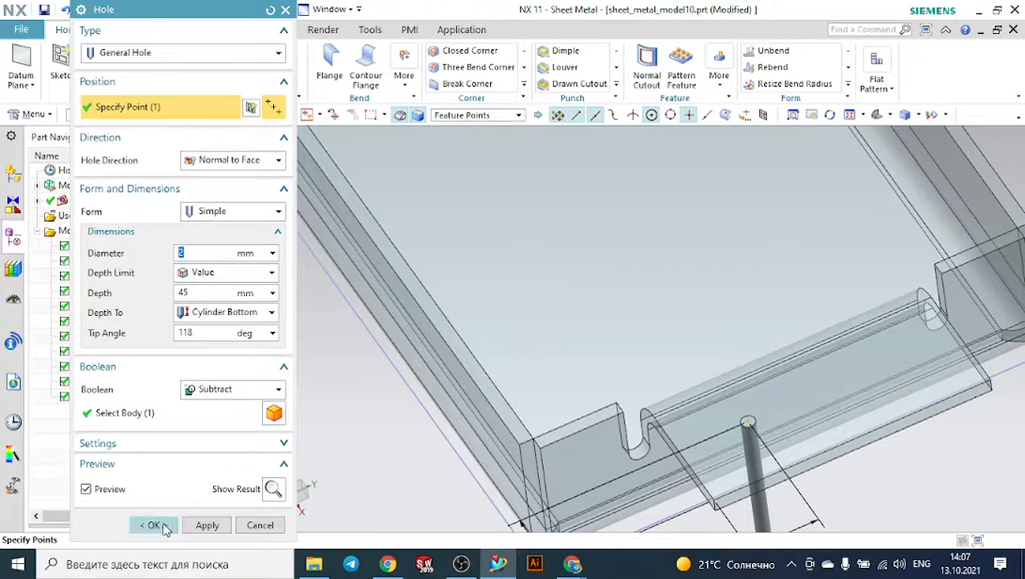
middle_click_drag(543, 351, 665, 315)
scroll(709, 381, "up", 1)
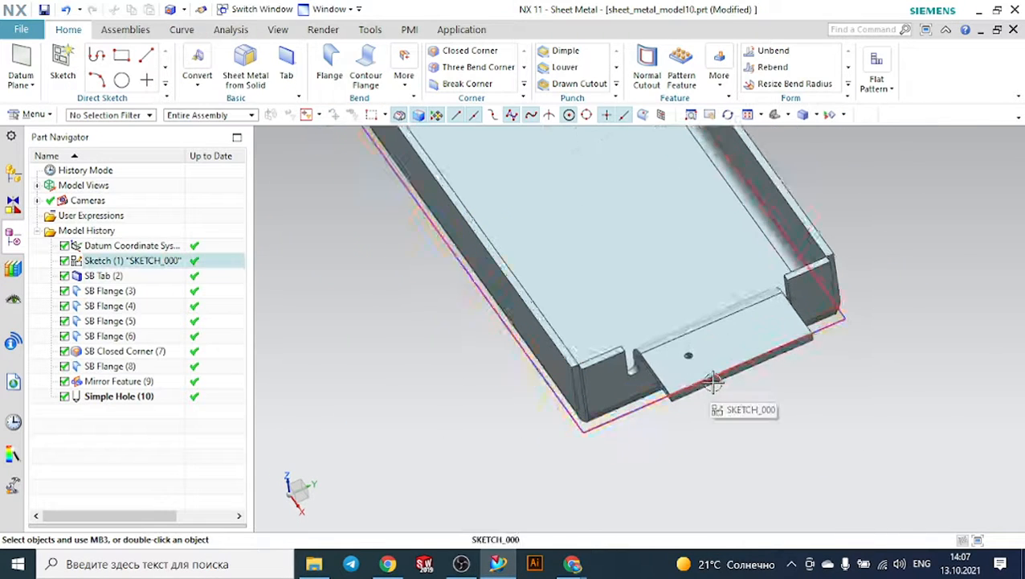
middle_click_drag(711, 381, 763, 429)
- Edit the handle flange's hole and set its diameter to 6 mm
double_click(145, 395)
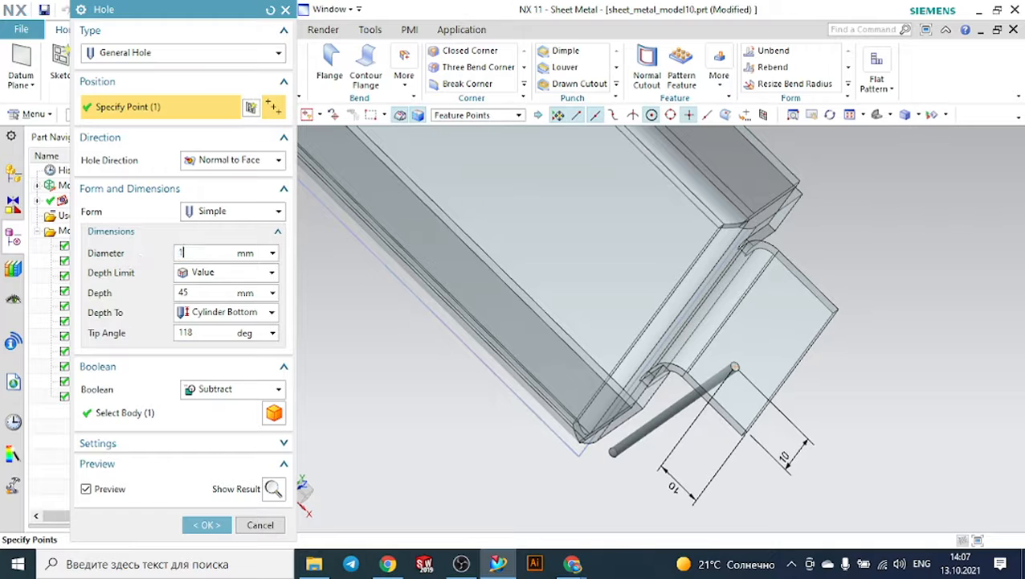
key("Return")
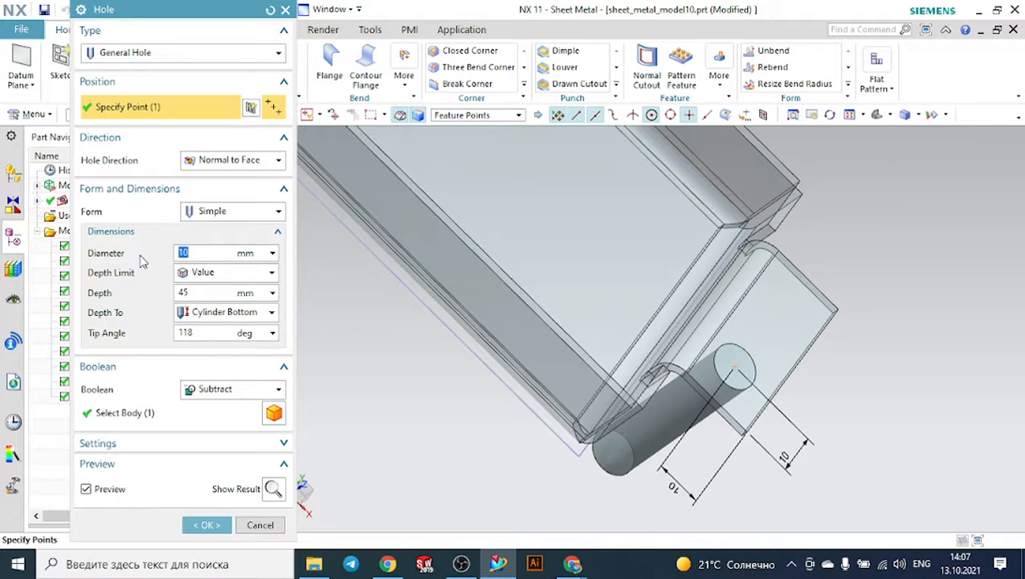
key("Return")
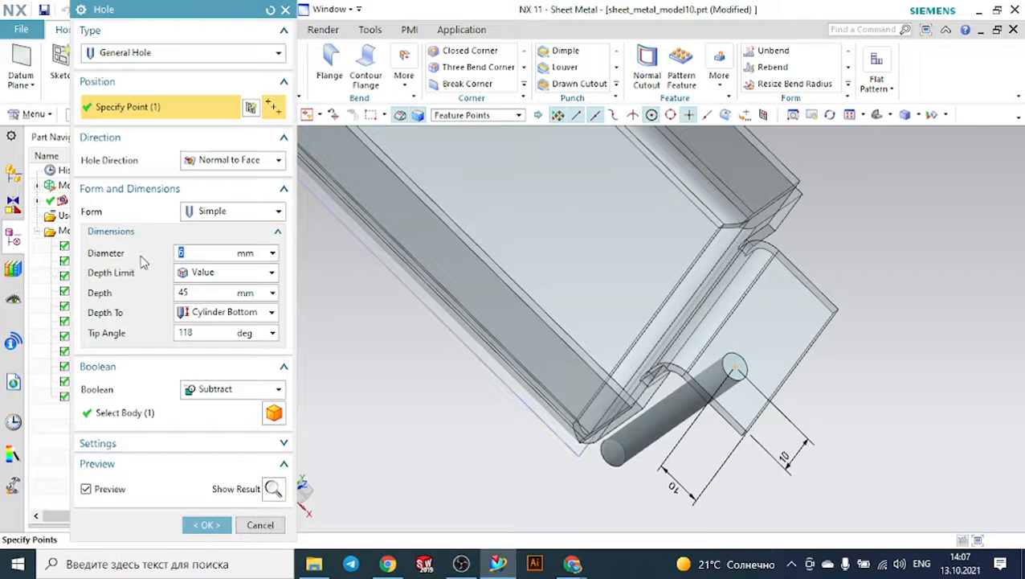
left_click(207, 525)
middle_click_drag(739, 378, 716, 362)
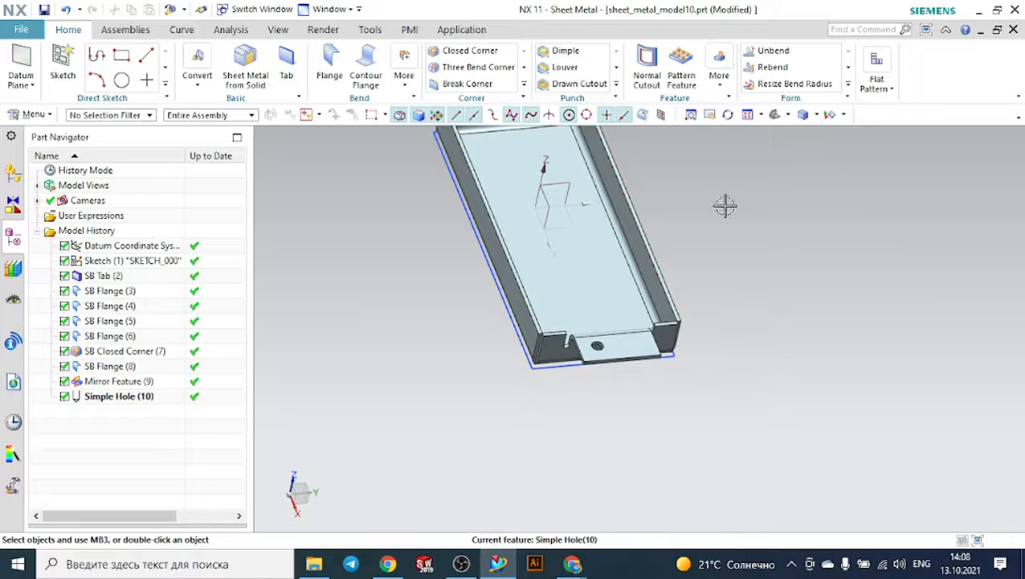
- Start a linear Pattern Feature of the flange hole with the Y axis as its direction
left_click(687, 68)
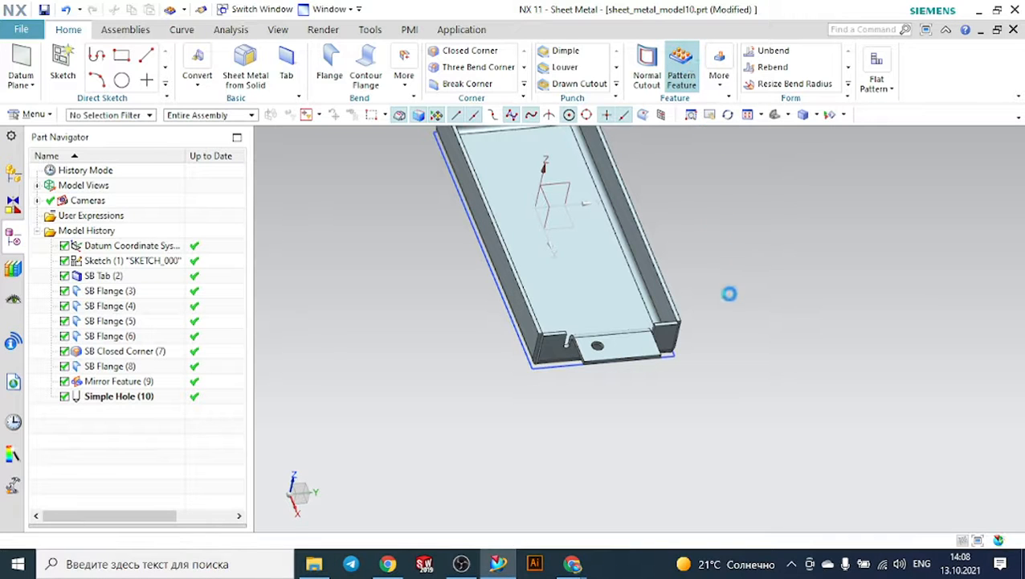
scroll(627, 336, "up", 5)
scroll(628, 336, "up", 2)
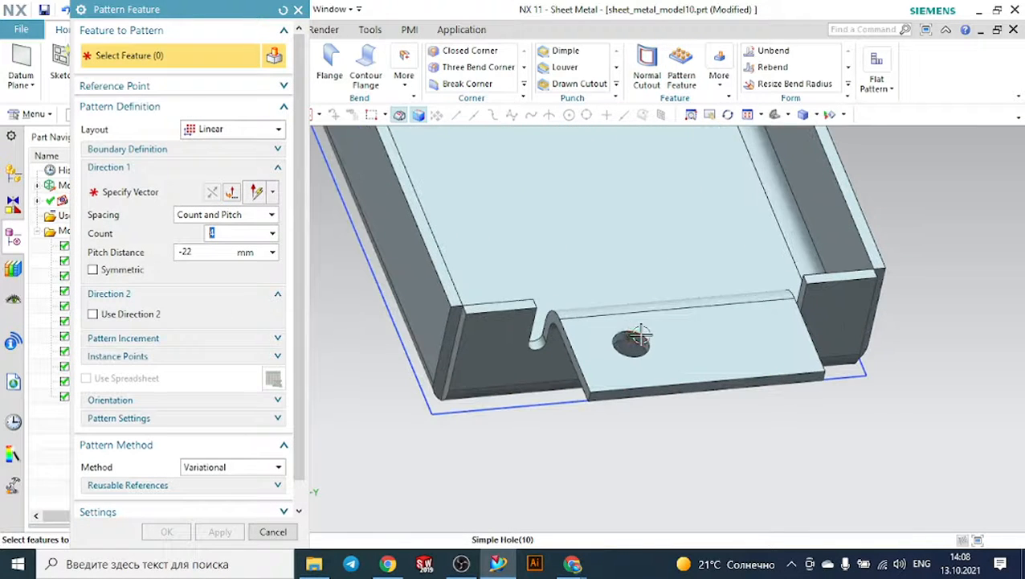
left_click(629, 344)
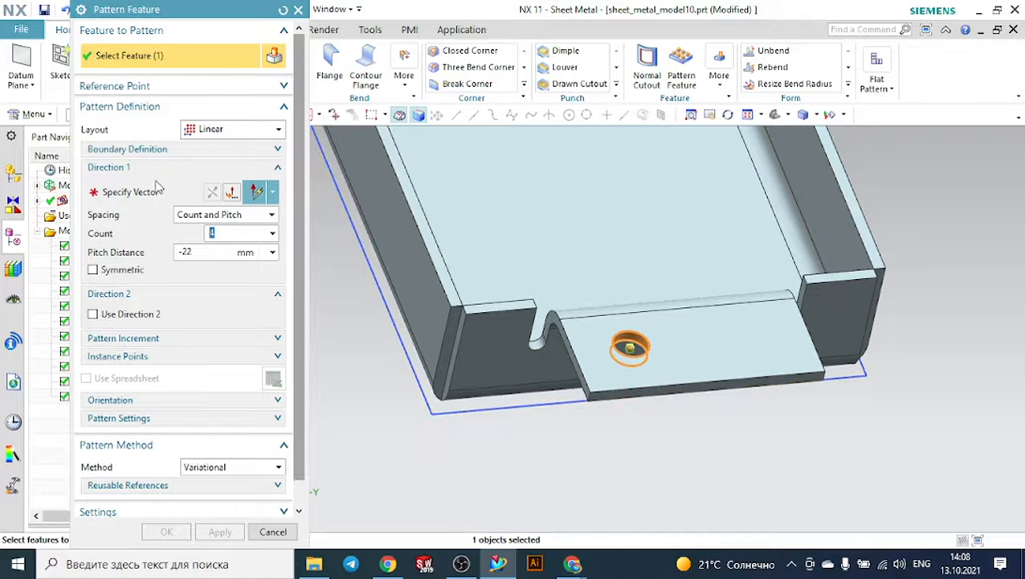
left_click(130, 192)
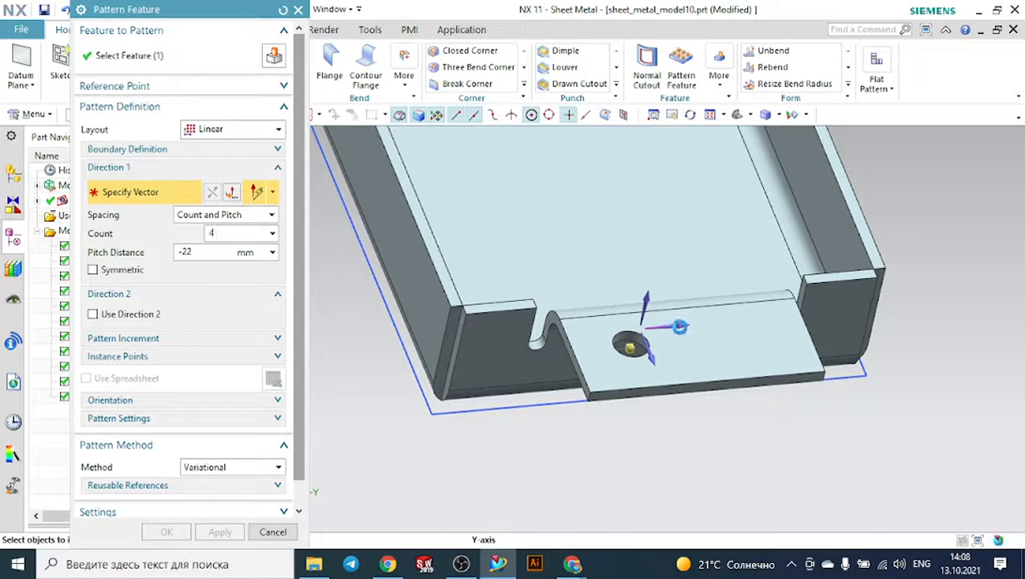
left_click(679, 325)
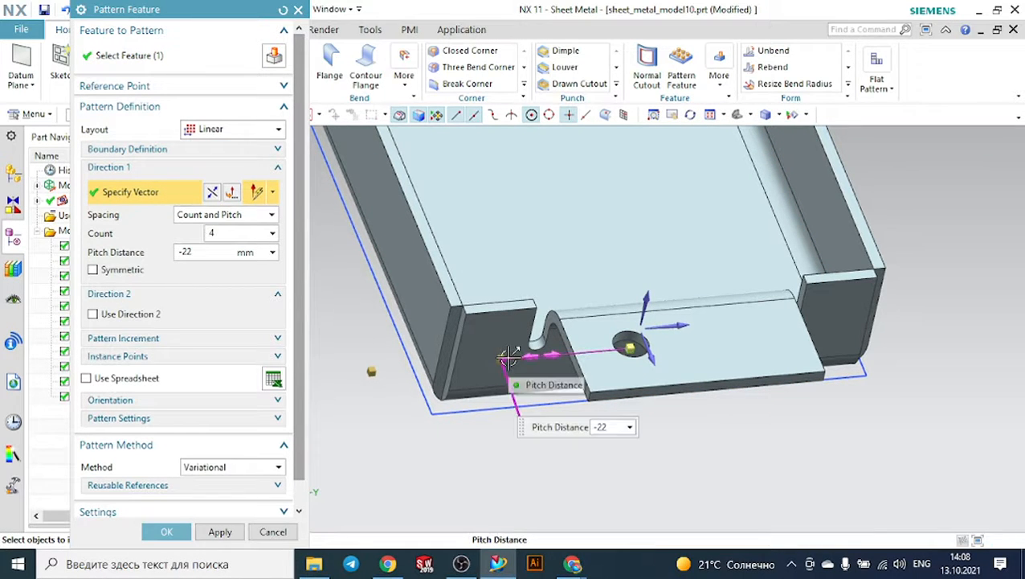
- Reverse the pattern direction to run across the flange, set the count to 2, and create the pattern
left_click(231, 191)
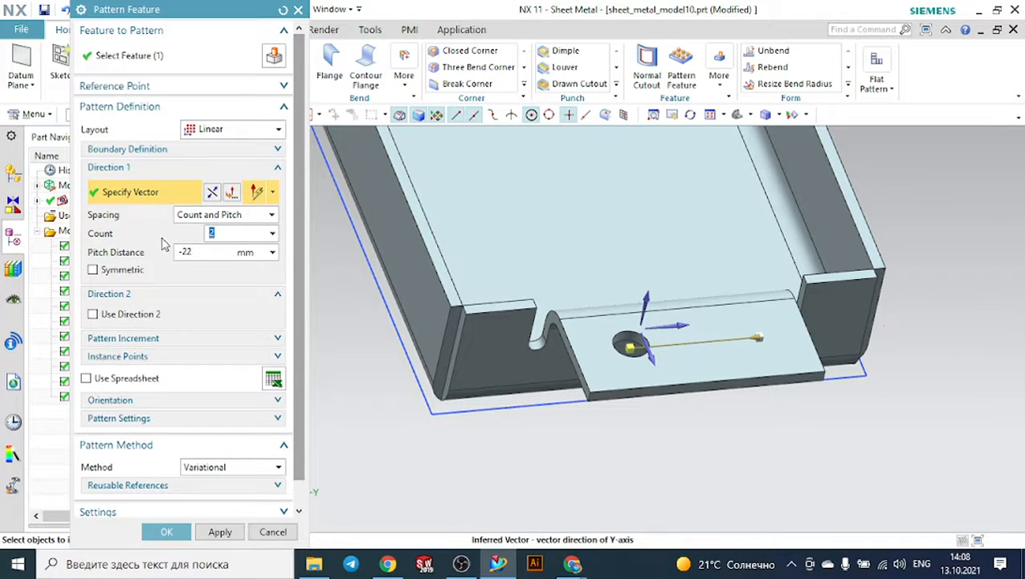
left_click(166, 531)
scroll(711, 331, "down", 2)
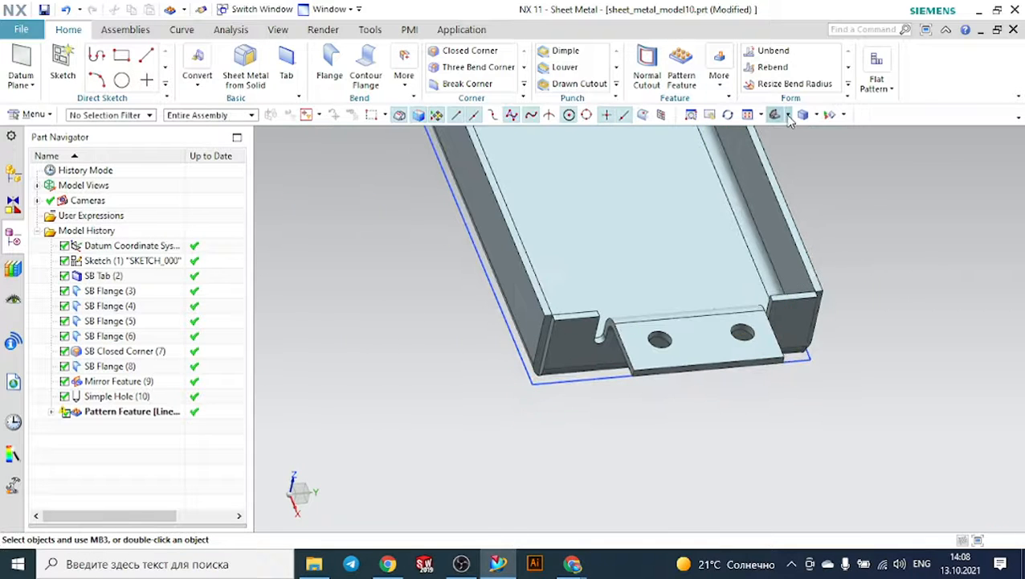
- Start a Mirror Feature with the handle flange's simple hole and its linear pattern as the features to mirror
middle_click_drag(787, 136, 818, 153)
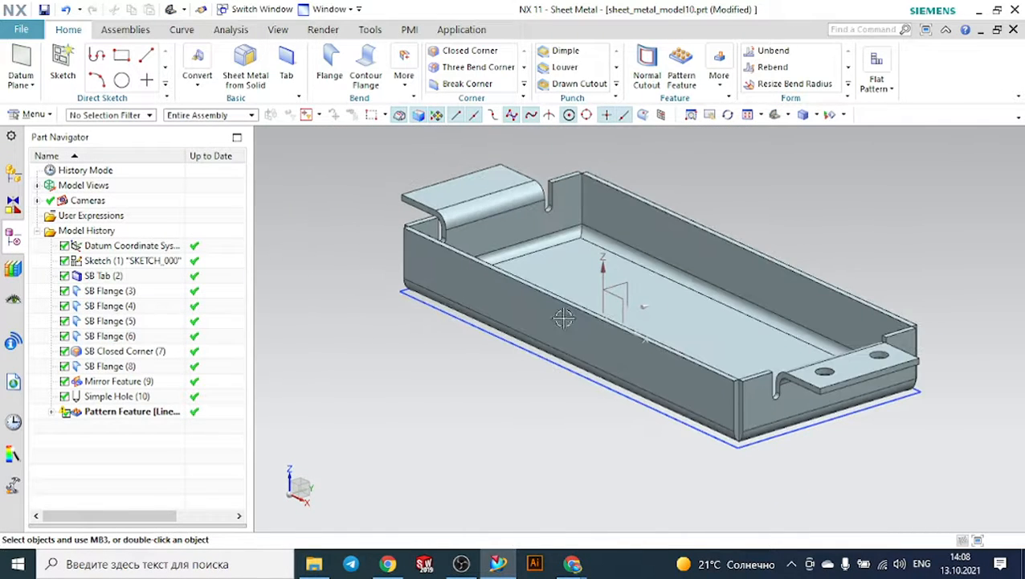
middle_click_drag(563, 318, 604, 367)
scroll(603, 364, "down", 2)
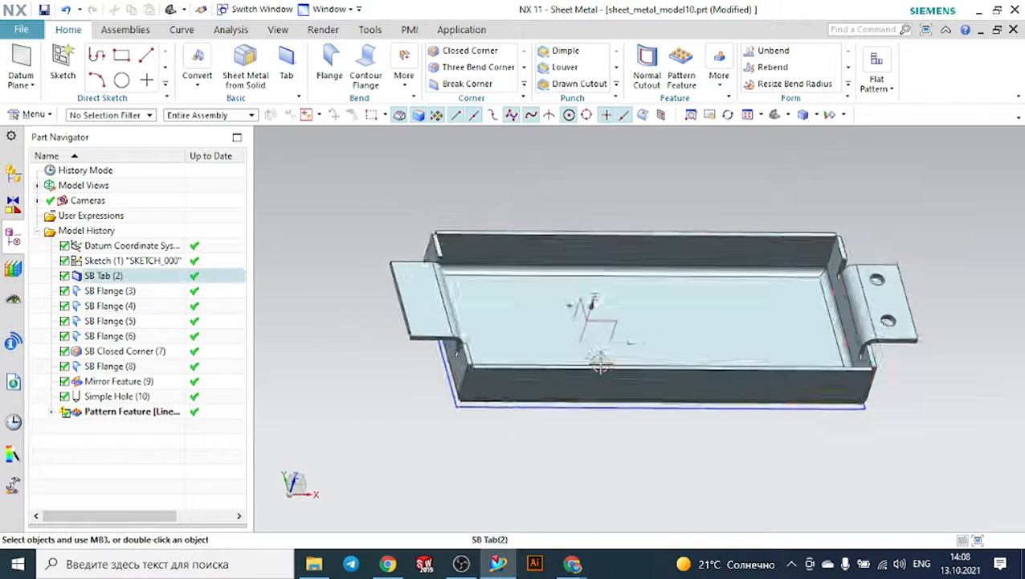
middle_click_drag(900, 345, 864, 335)
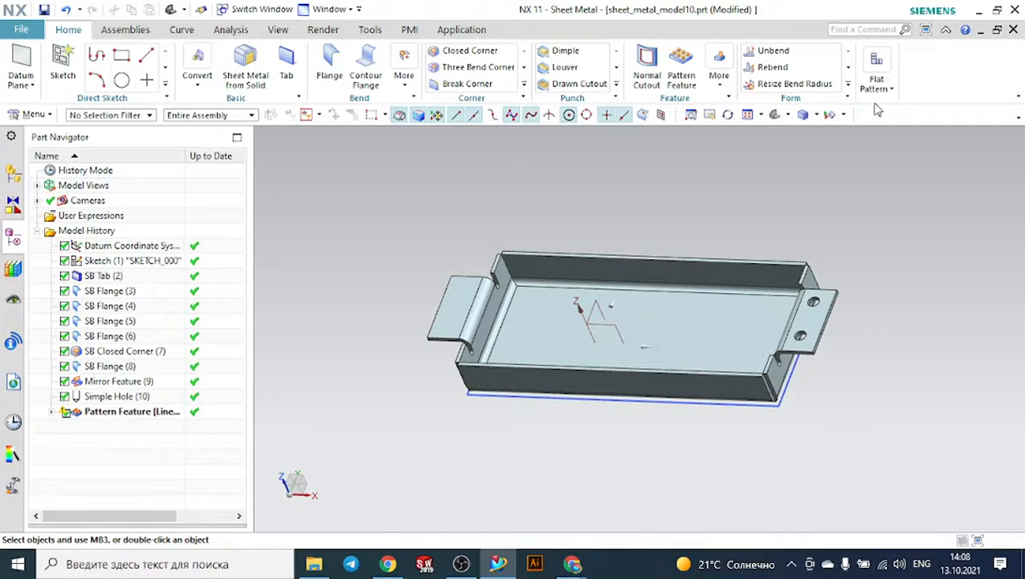
left_click(721, 74)
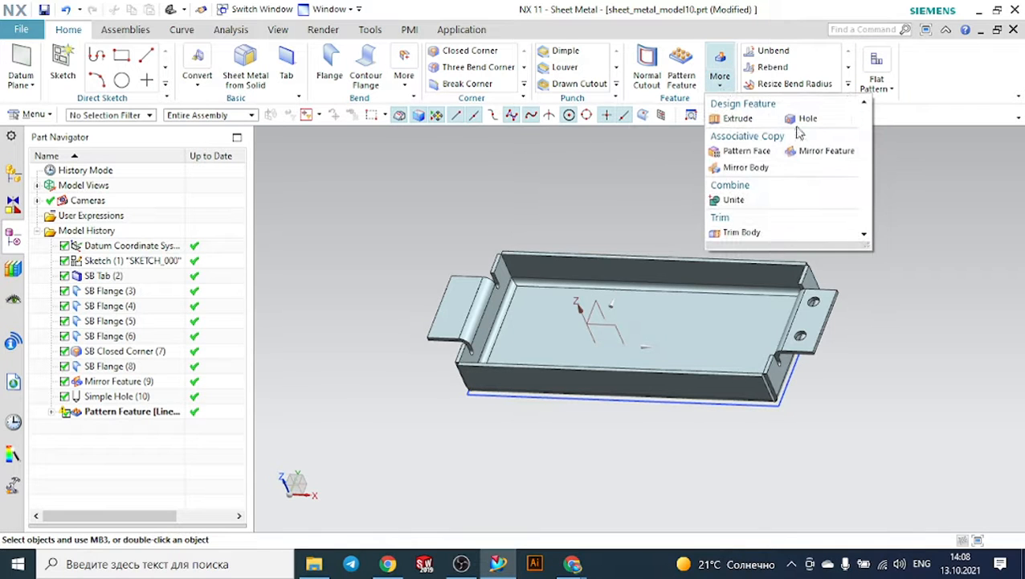
left_click(815, 152)
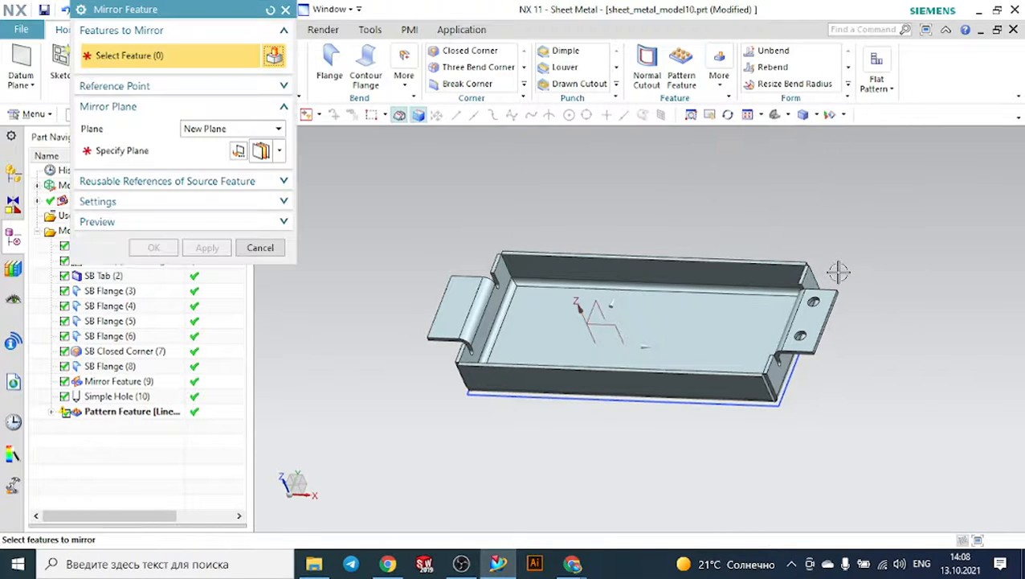
scroll(829, 332, "up", 5)
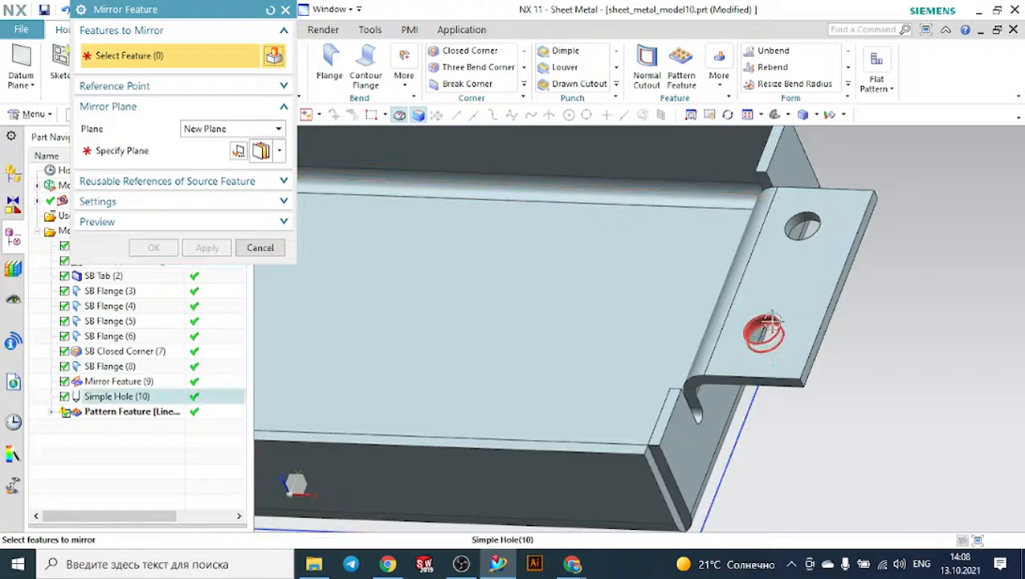
left_click(773, 330)
left_click(801, 229)
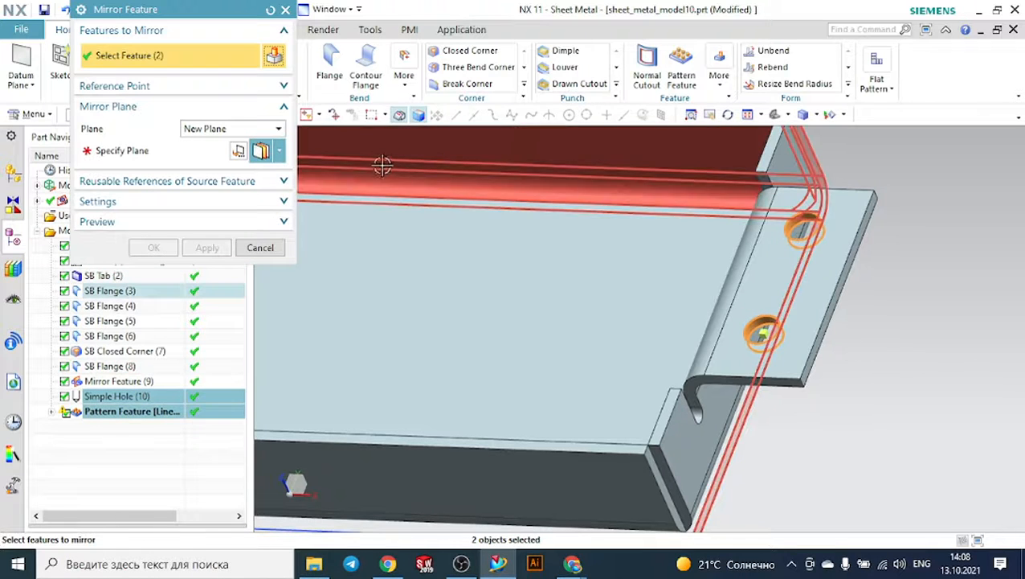
- Mirror the holes onto the opposite handle flange about a new Bisector plane between the box's two end wall faces
left_click(229, 129)
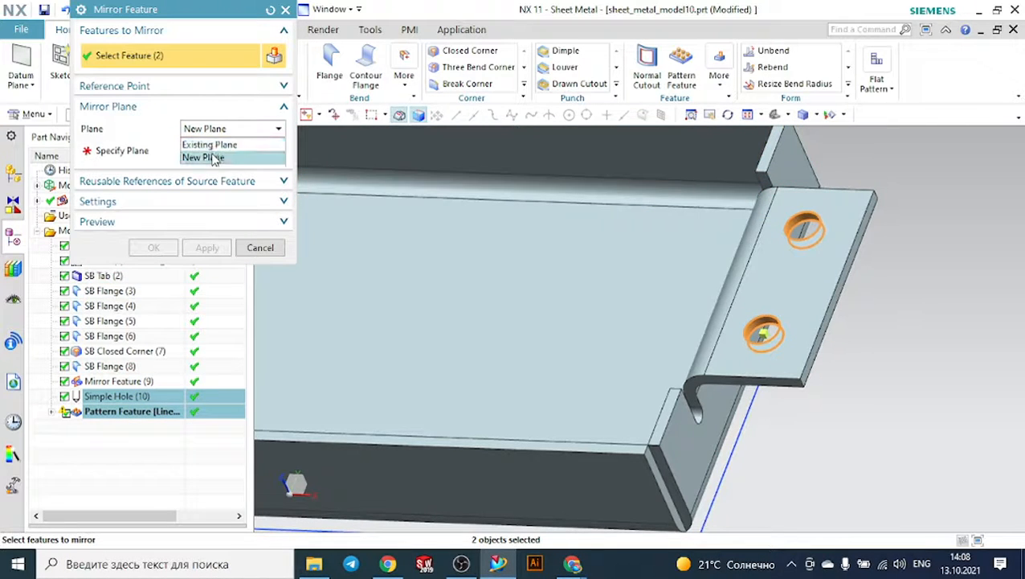
left_click(211, 157)
key("Escape")
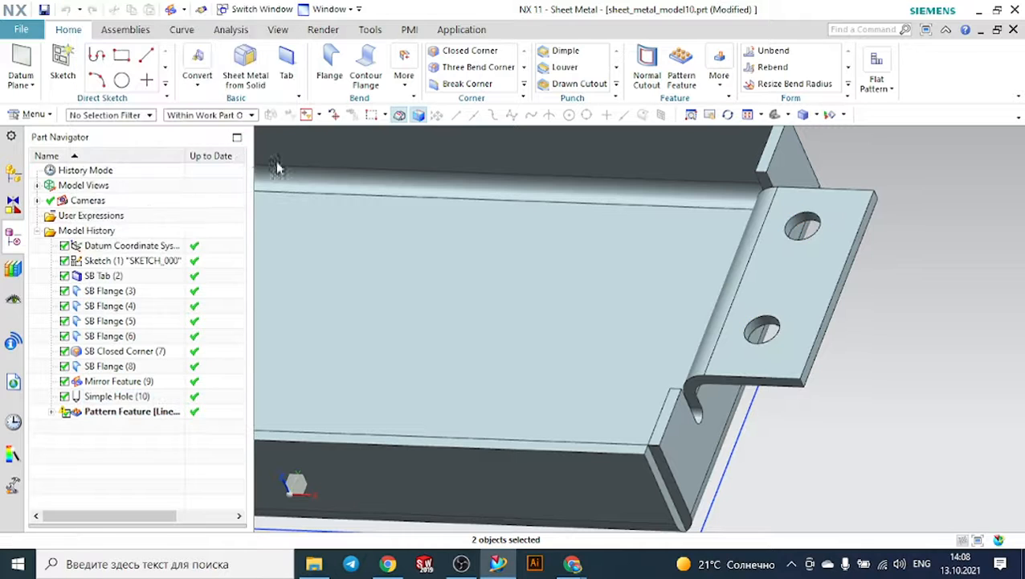
scroll(435, 199, "down", 3)
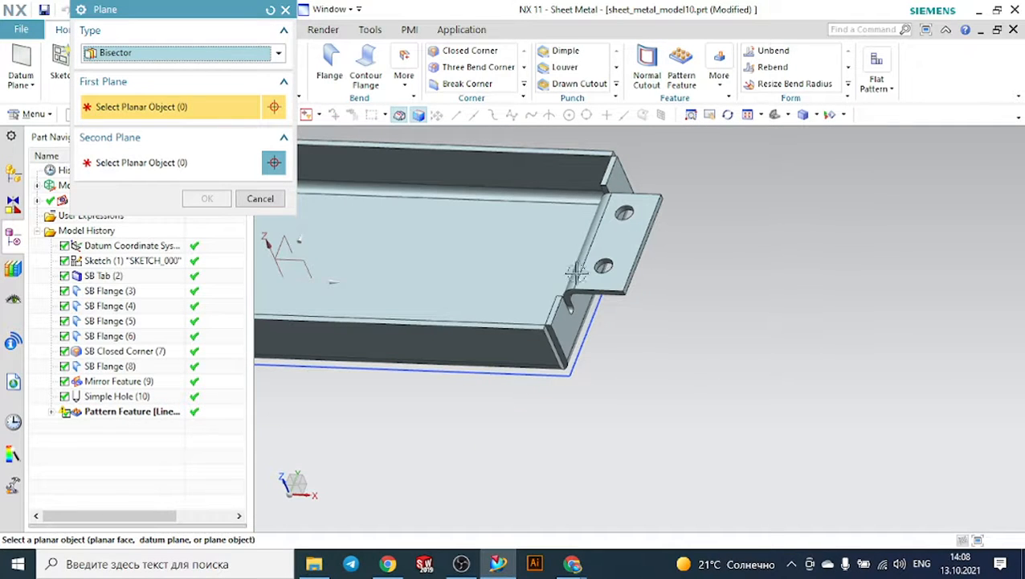
left_click(576, 273)
scroll(746, 312, "down", 3)
middle_click_drag(757, 309, 796, 300)
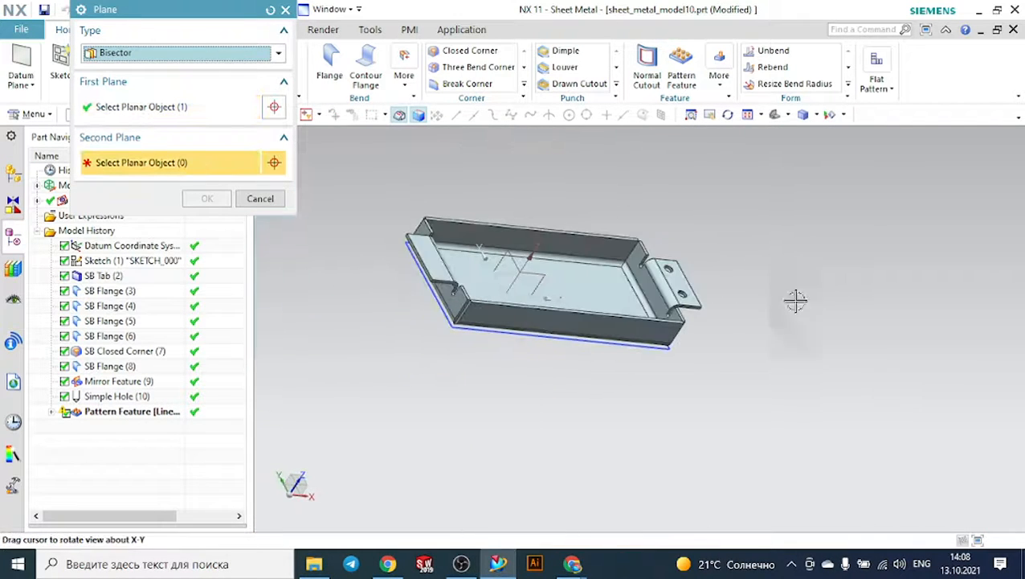
scroll(451, 313, "up", 3)
left_click(460, 312)
scroll(438, 312, "down", 2)
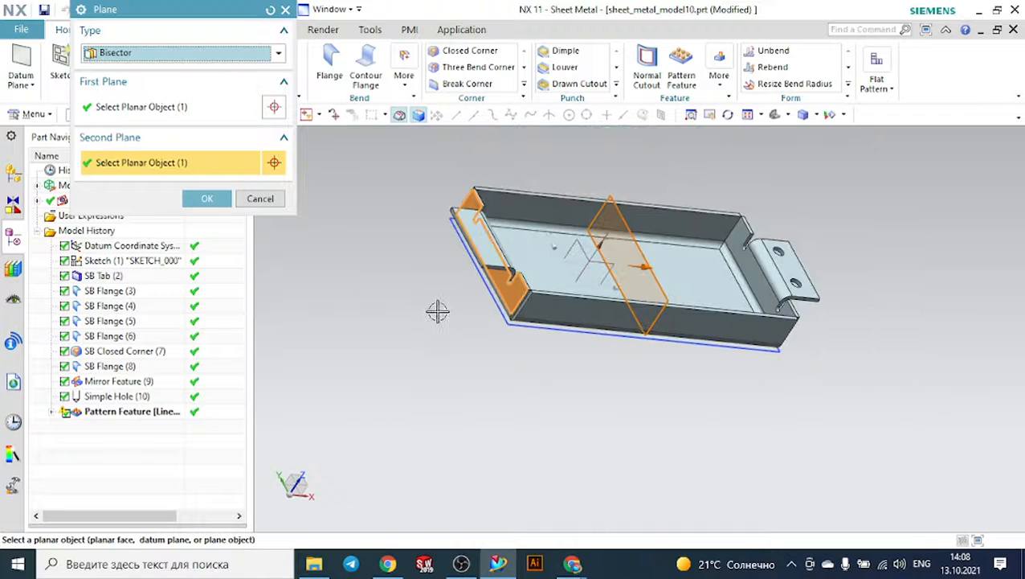
middle_click_drag(438, 312, 407, 307)
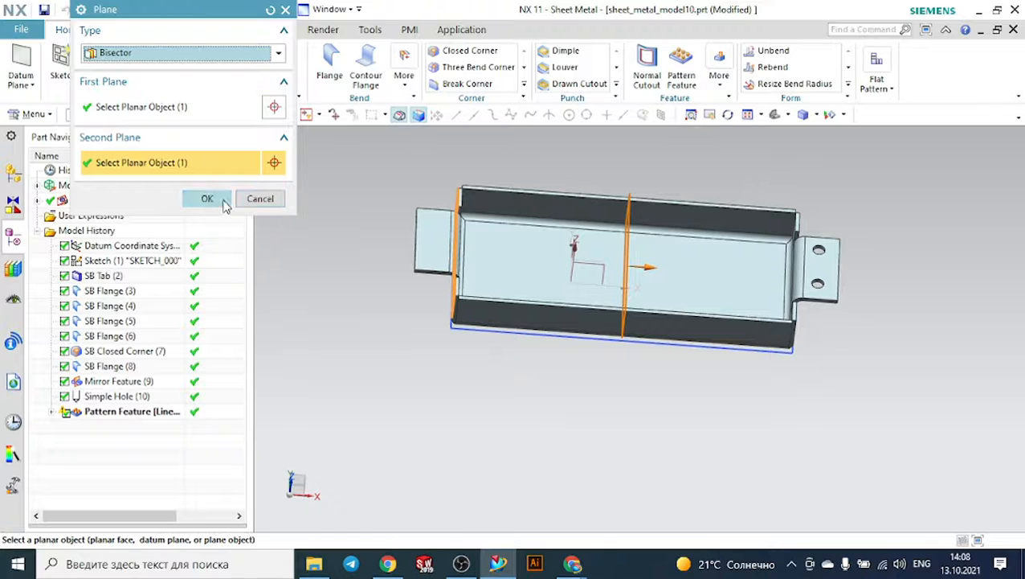
left_click(223, 205)
left_click(171, 248)
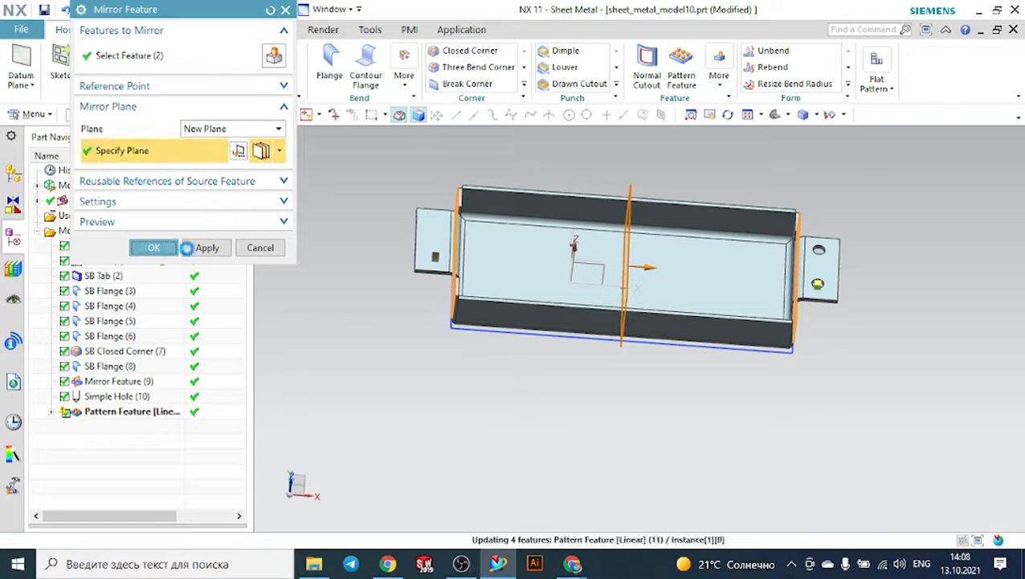
- Start a Break Corner with the Blend method and 5 mm radius on the outer end face of one handle flange
middle_click_drag(430, 340, 410, 322)
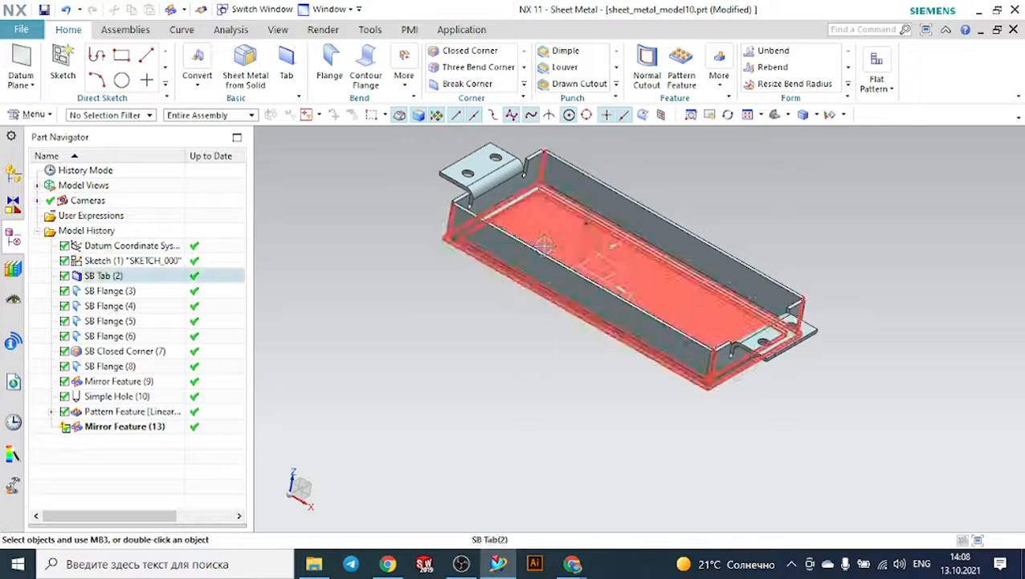
left_click(774, 115)
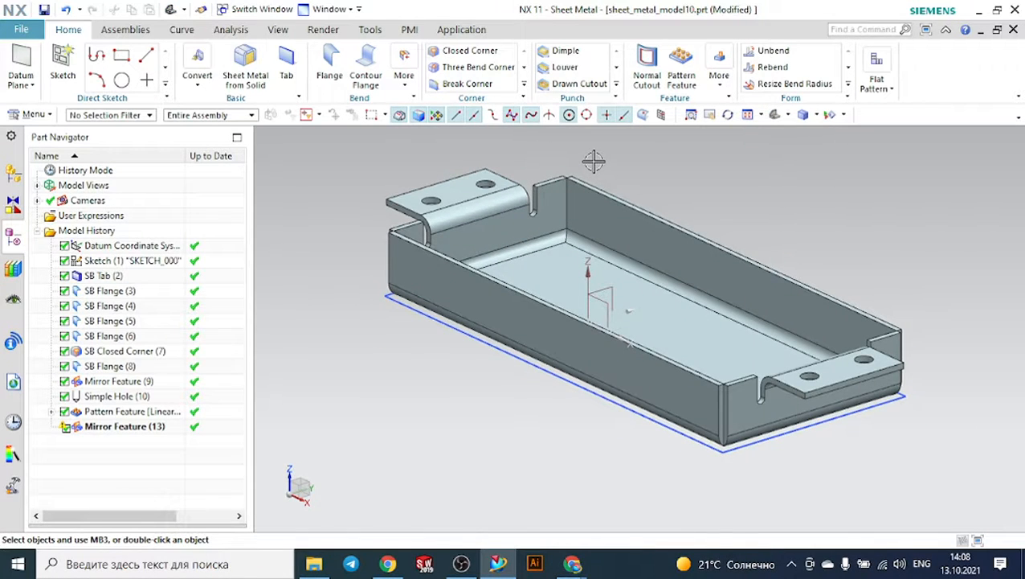
left_click(481, 85)
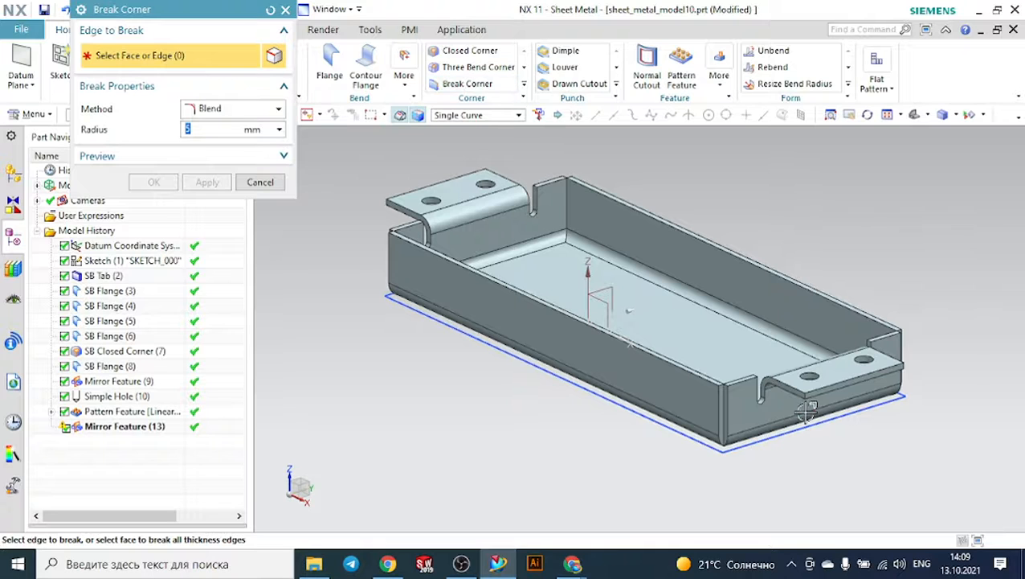
scroll(808, 409, "up", 5)
scroll(809, 410, "up", 3)
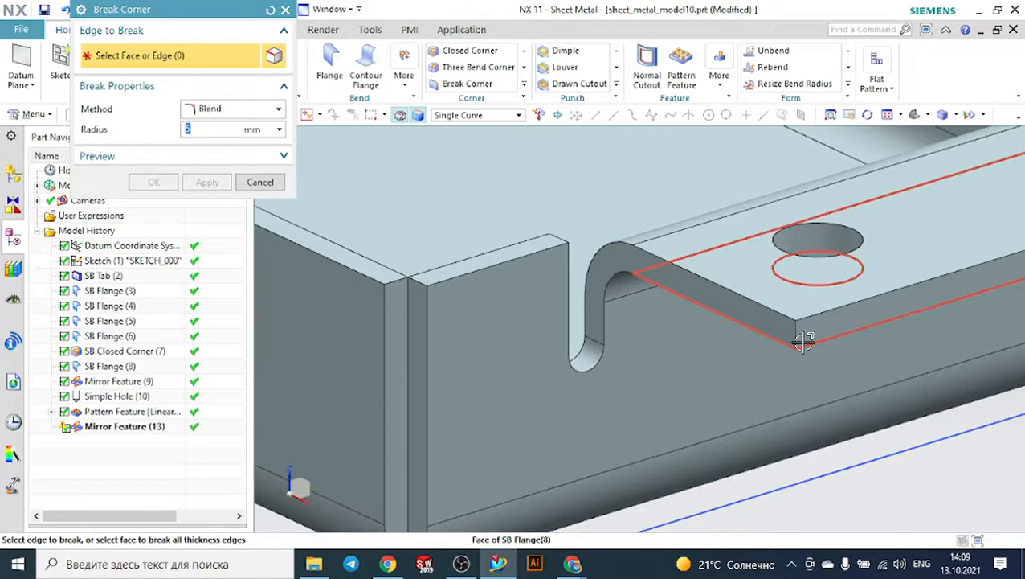
scroll(806, 336, "down", 4)
scroll(755, 338, "up", 4)
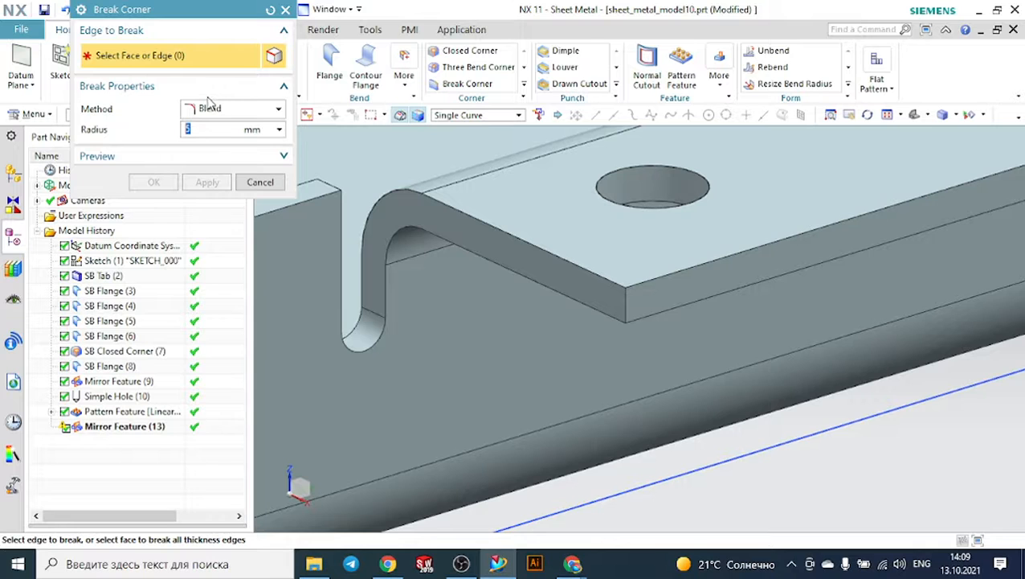
scroll(422, 154, "down", 6)
middle_click_drag(896, 225, 838, 244)
scroll(625, 203, "up", 6)
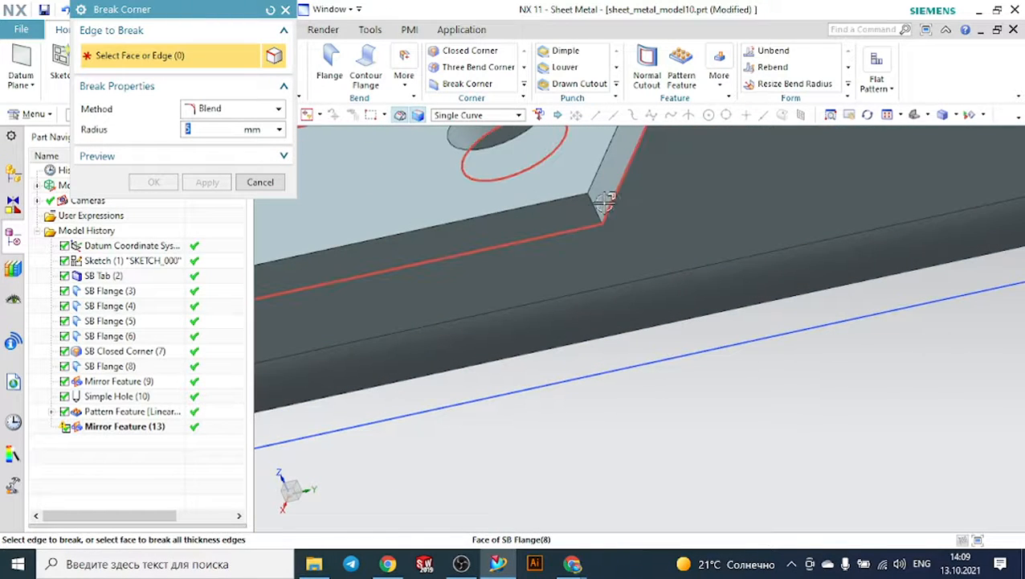
left_click(589, 202)
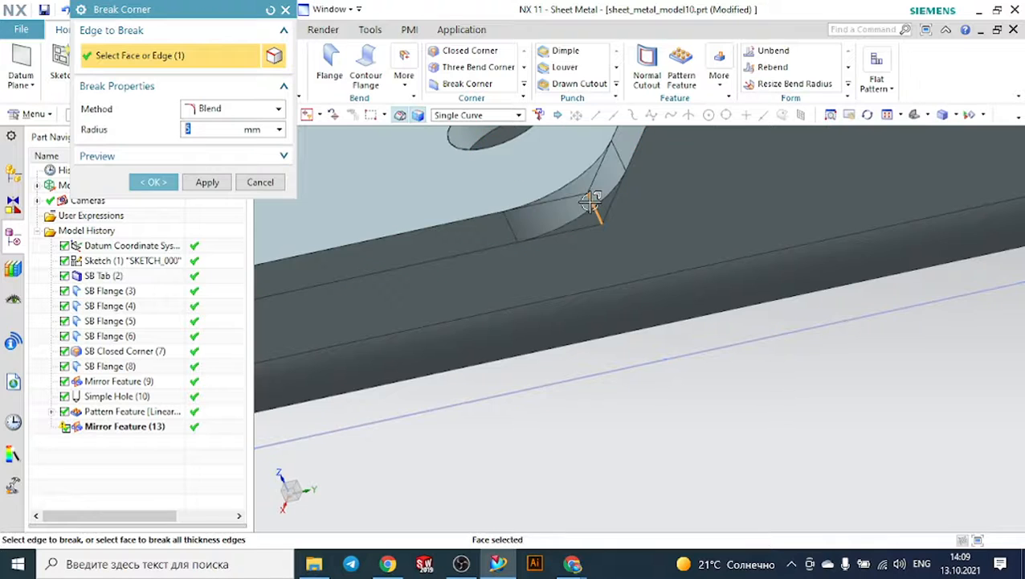
- Add the two outer corner edges of the opposite handle flange to the selection and create the 5 mm corner blends
scroll(611, 213, "down", 4)
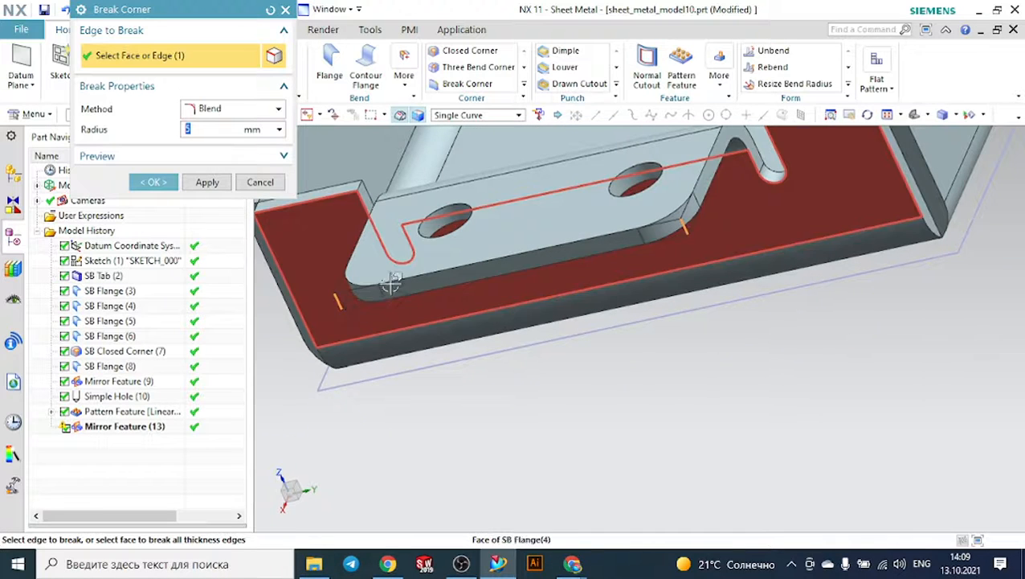
scroll(653, 297, "down", 4)
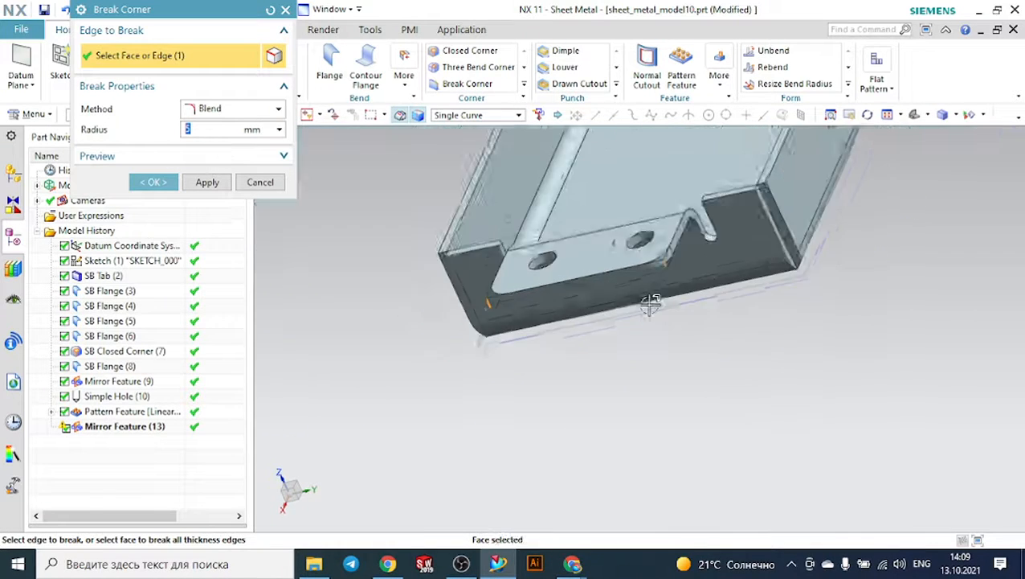
middle_click_drag(678, 343, 728, 370)
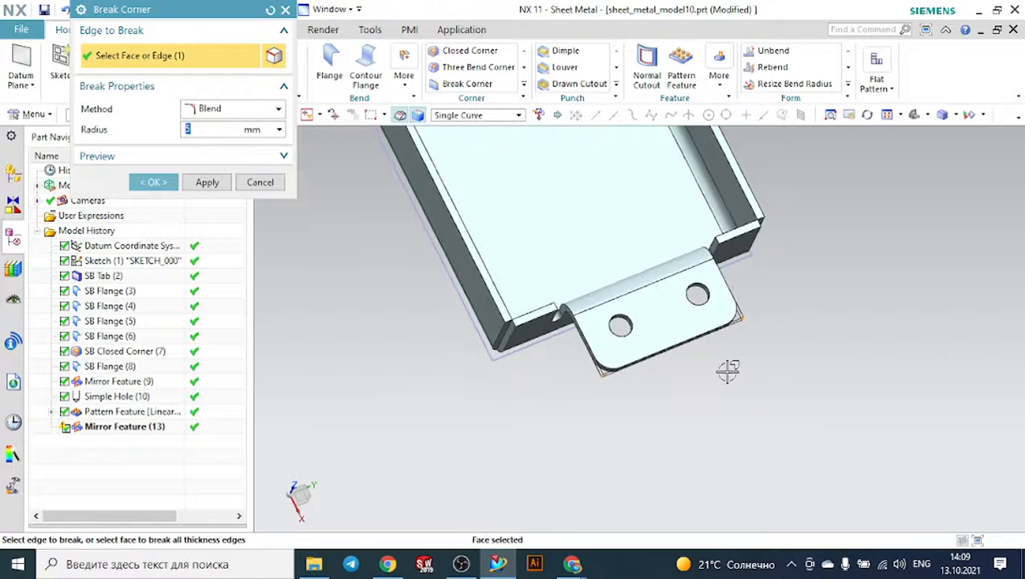
scroll(728, 370, "down", 5)
middle_click_drag(585, 346, 627, 339)
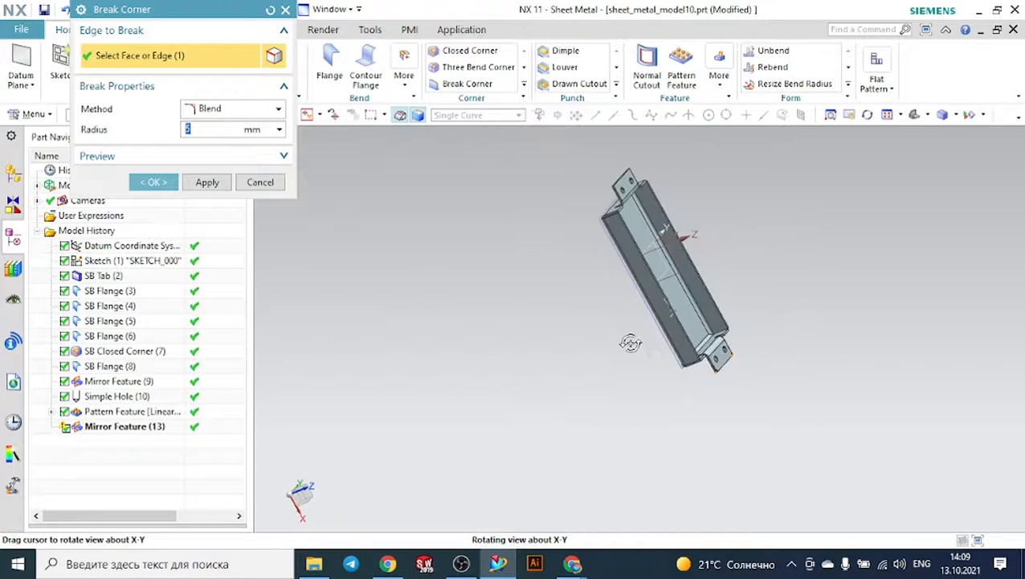
scroll(611, 172, "up", 8)
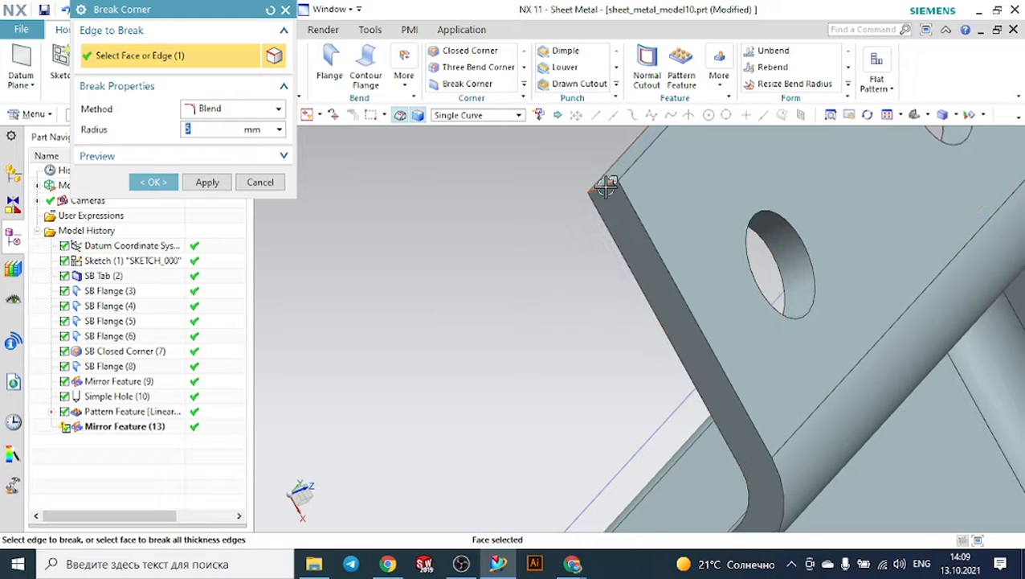
left_click(607, 185)
scroll(604, 191, "down", 5)
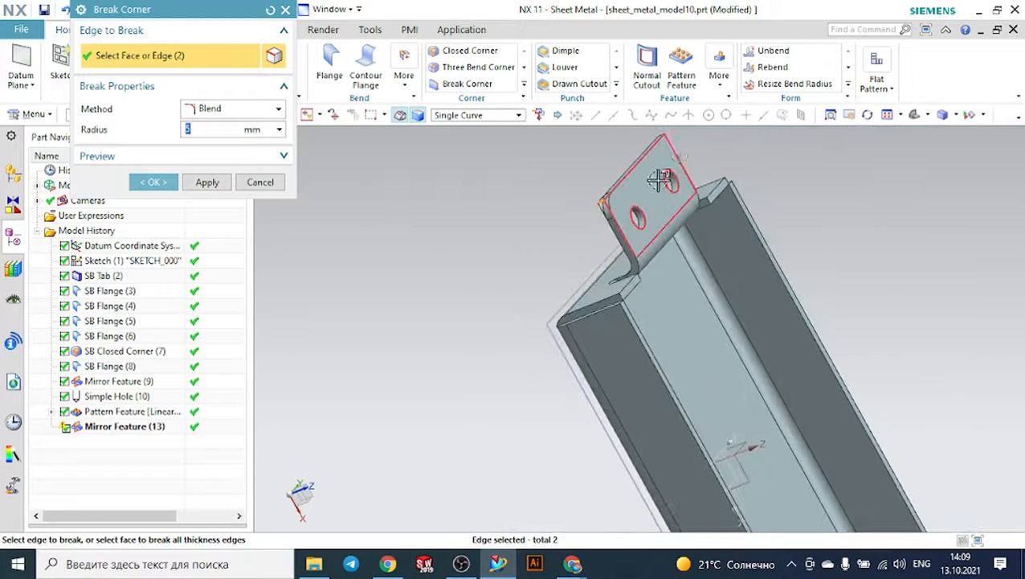
middle_click_drag(659, 181, 559, 261)
scroll(708, 318, "up", 6)
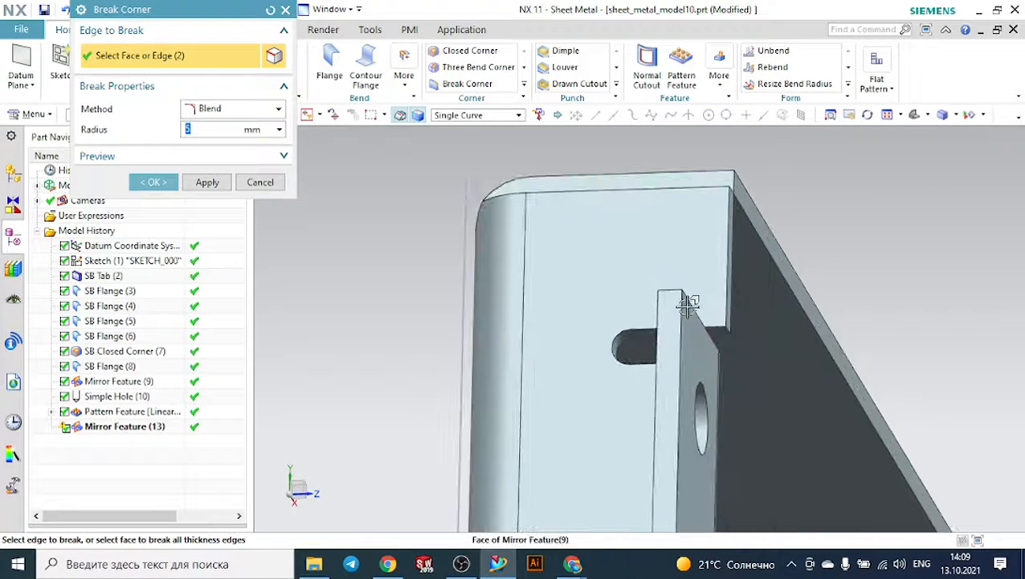
left_click(671, 291)
scroll(667, 291, "down", 4)
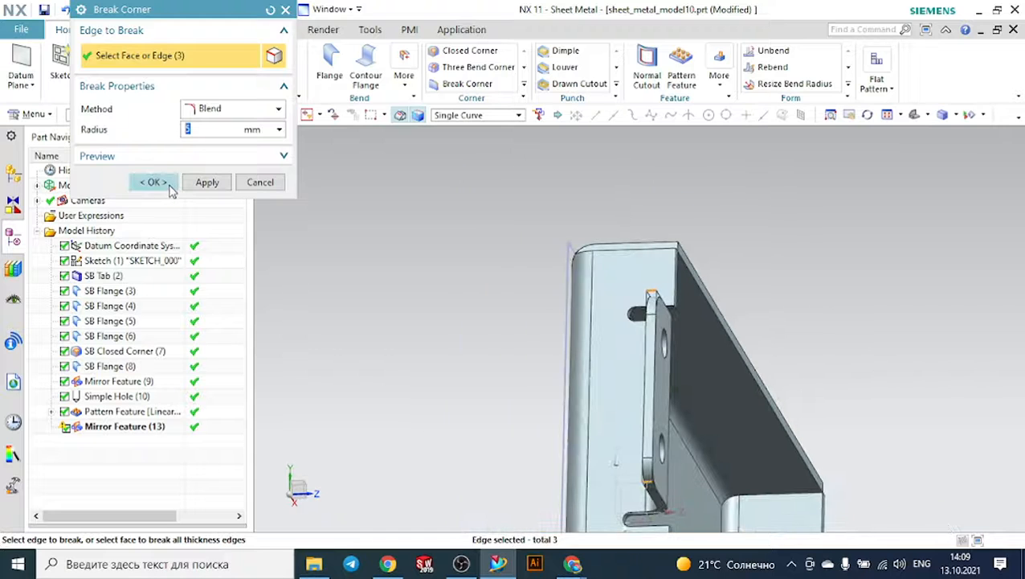
left_click(154, 182)
- Try a 5 mm Chamfer Break Corner on the end wall's upper edge beside a handle flange
left_click(776, 115)
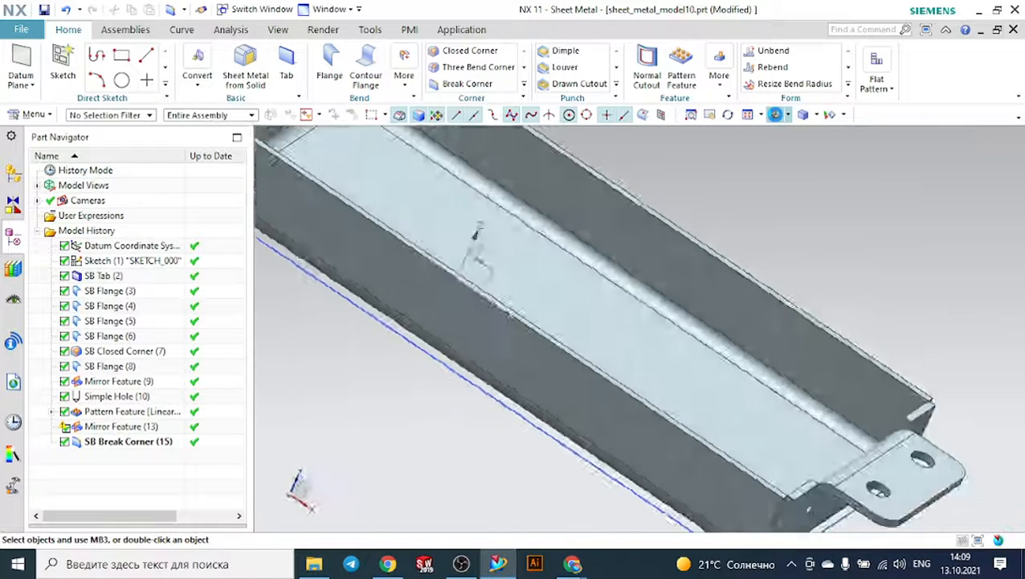
middle_click_drag(622, 296, 728, 319)
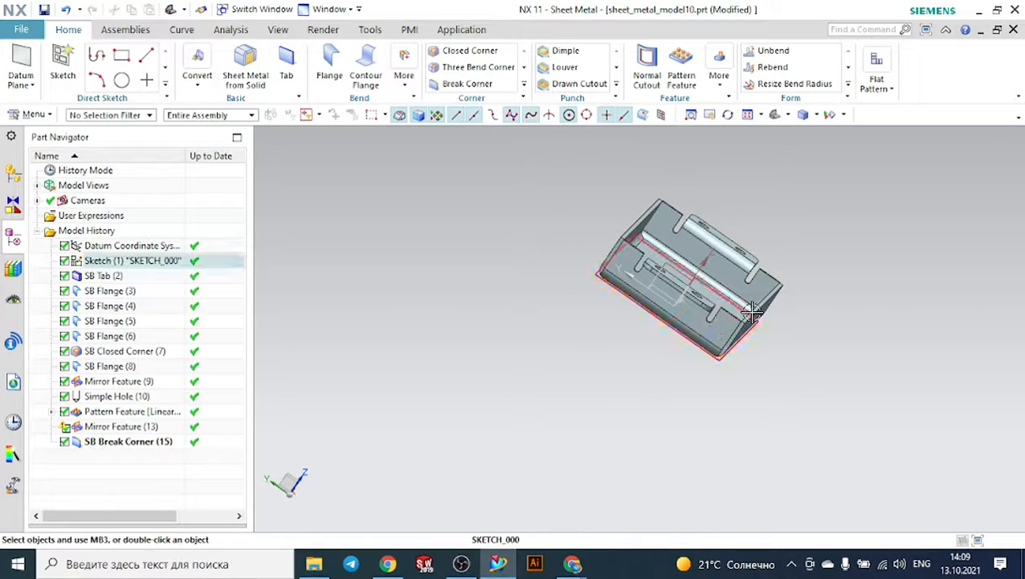
scroll(747, 315, "up", 3)
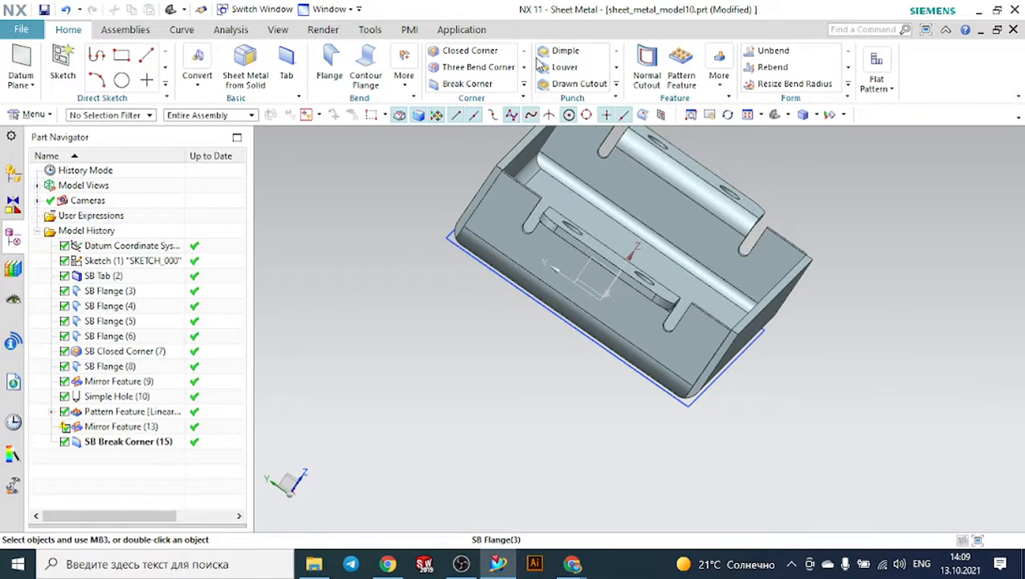
left_click(478, 85)
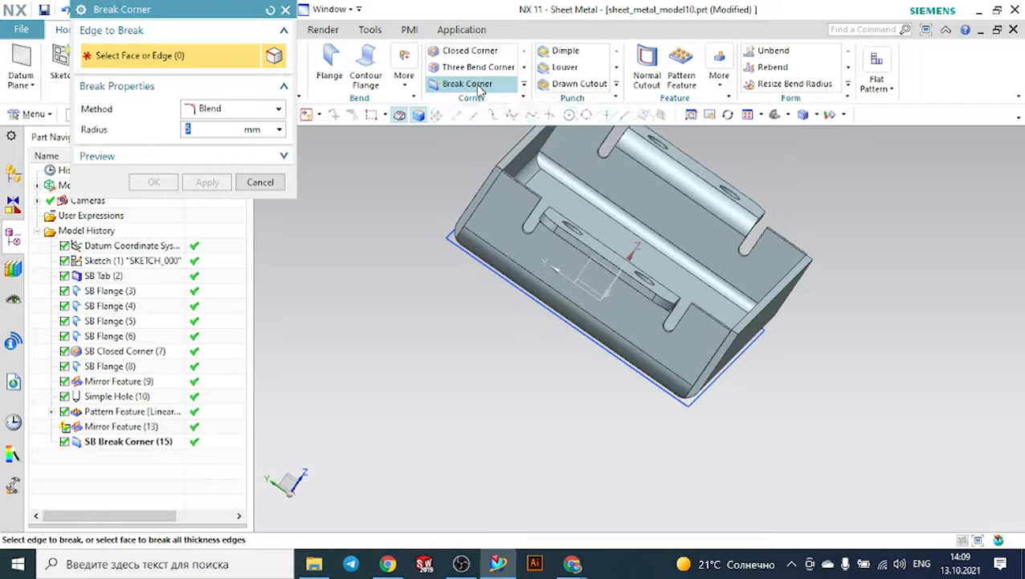
left_click(228, 109)
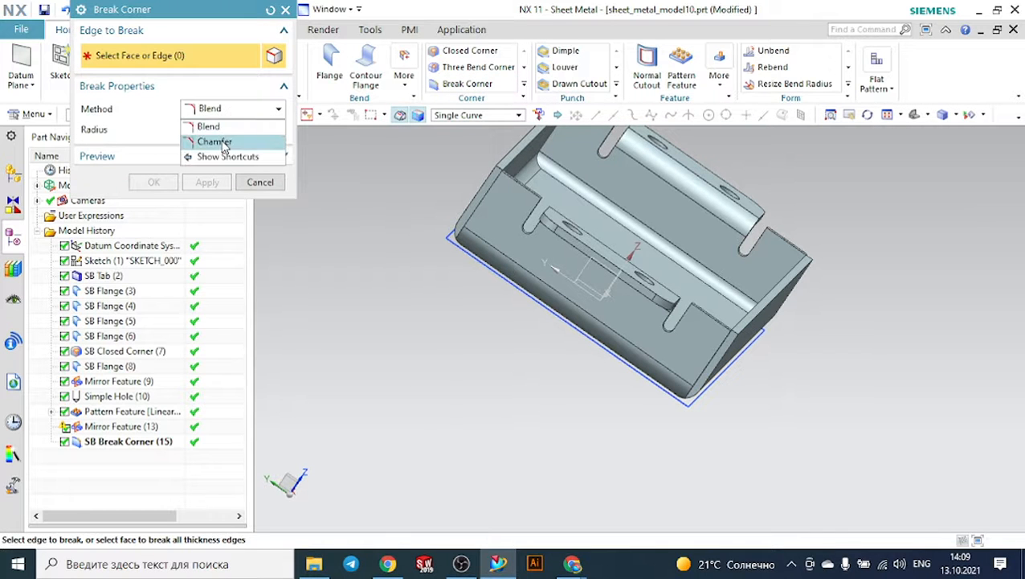
left_click(210, 140)
middle_click_drag(553, 182, 482, 221)
scroll(459, 230, "up", 5)
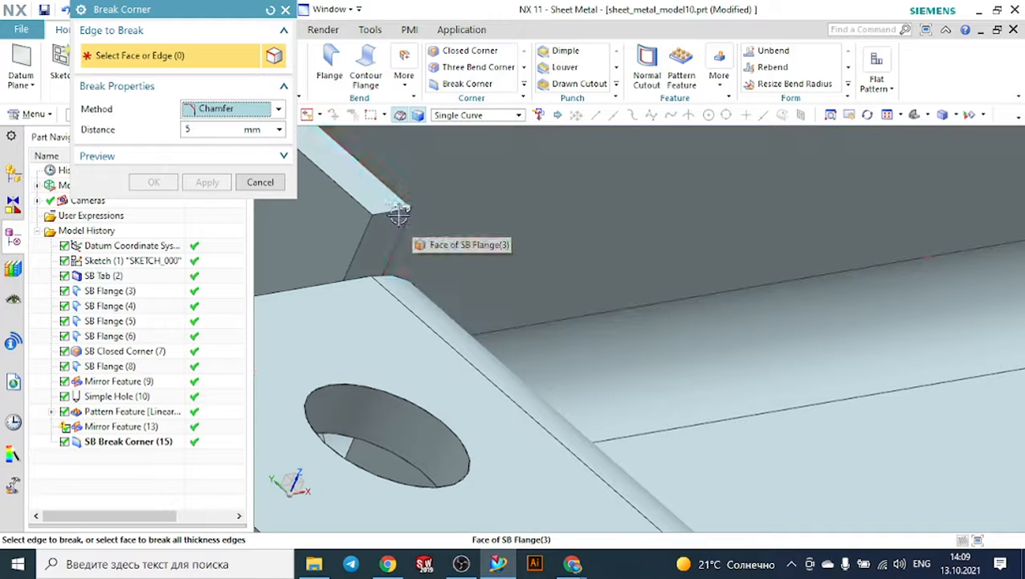
scroll(391, 213, "up", 2)
left_click(390, 213)
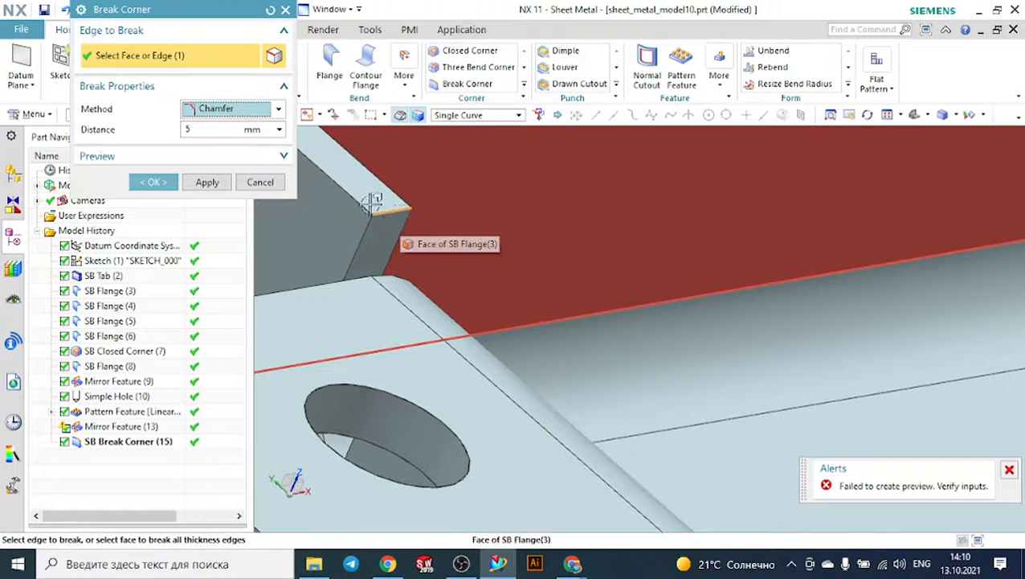
- Reset the Break Corner settings and create a 2 mm chamfer on the end wall's upper corner edge beside the handle flange
left_click(270, 11)
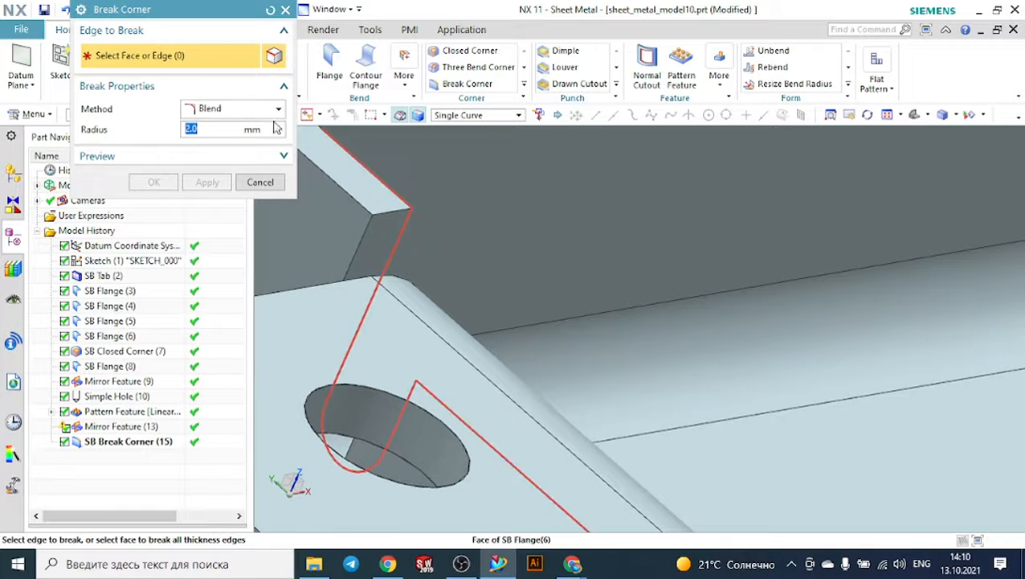
left_click(226, 110)
left_click(210, 141)
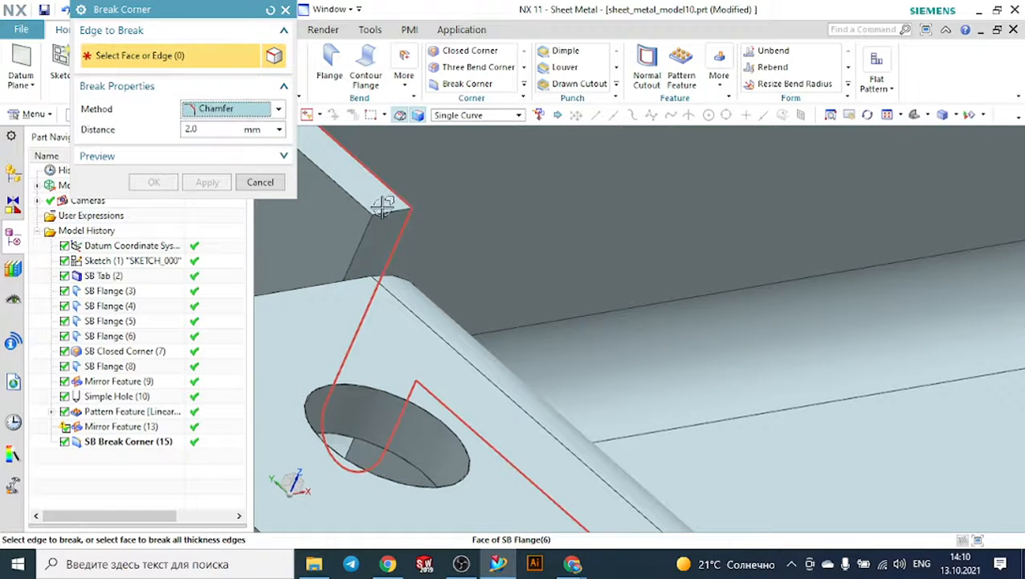
left_click(384, 211)
scroll(384, 211, "down", 5)
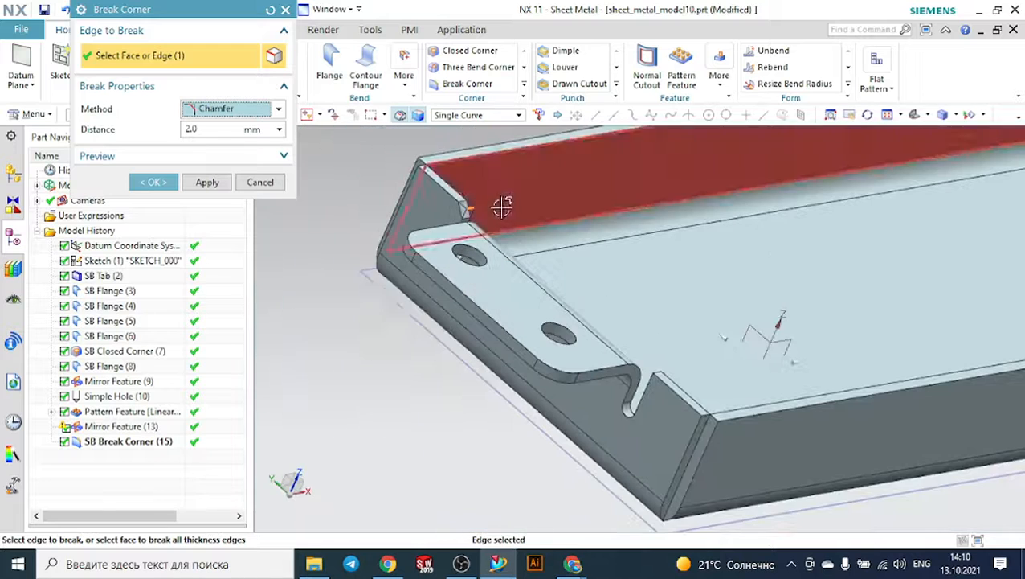
middle_click_drag(416, 309, 514, 303)
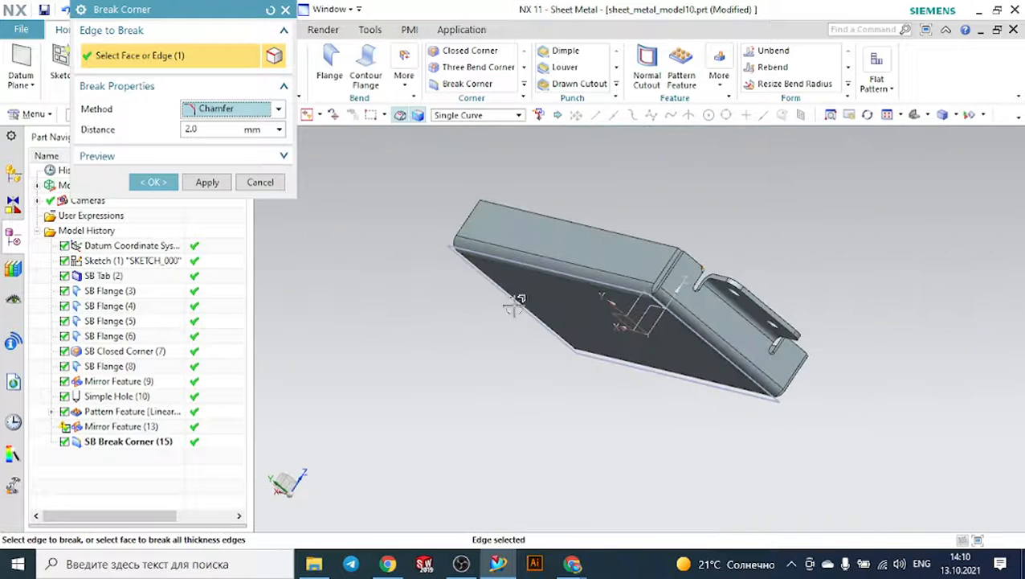
middle_click_drag(834, 320, 698, 343)
scroll(764, 406, "up", 4)
middle_click(739, 405)
- Start another Break Corner with a 2 mm chamfer on the wall corner edge at the other side of that handle flange
scroll(740, 403, "up", 5)
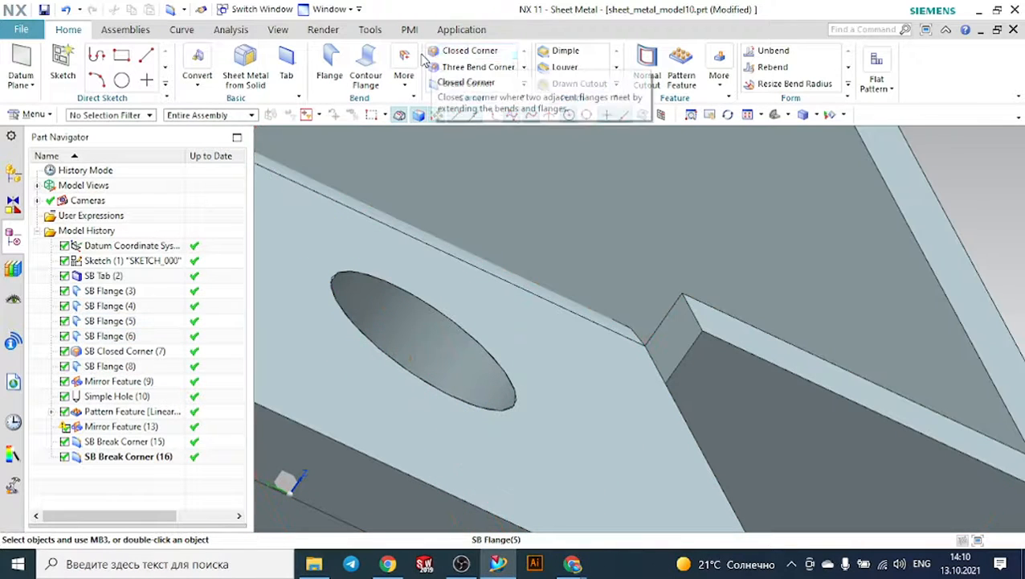
left_click(466, 84)
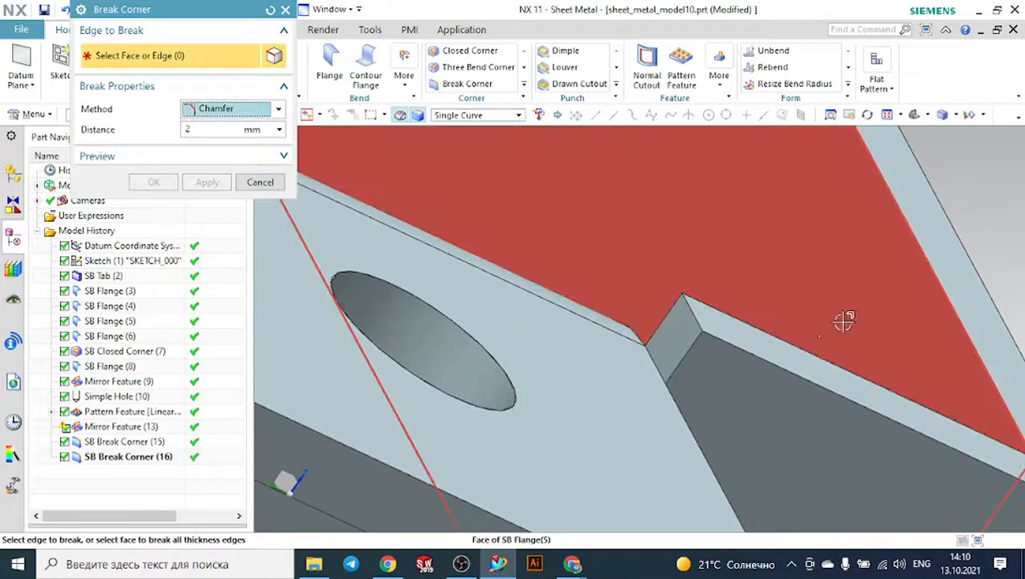
scroll(751, 326, "up", 3)
left_click(645, 312)
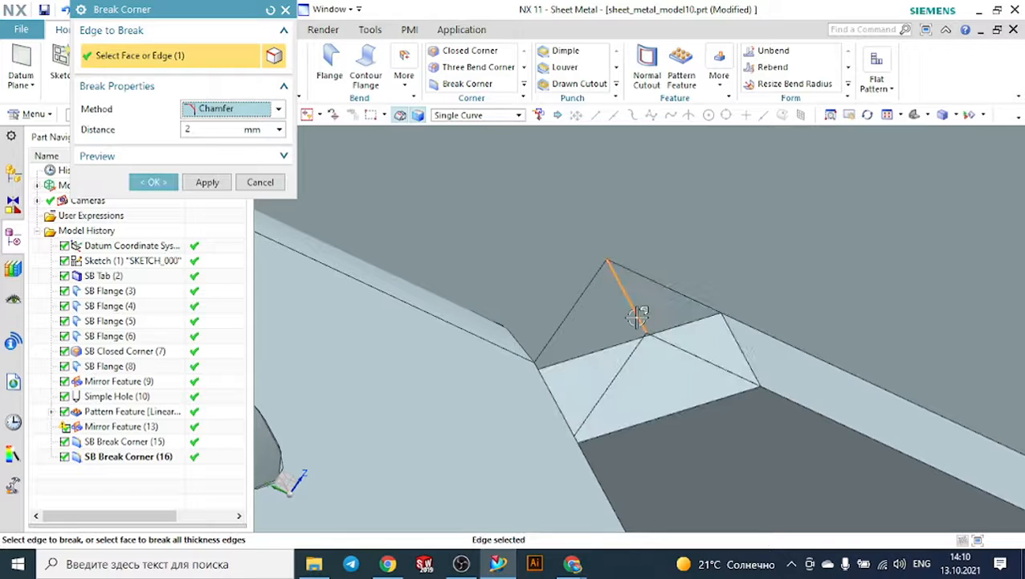
- Add the far wall corner edge beside the opposite handle flange to the chamfer selection
scroll(646, 312, "down", 5)
middle_click_drag(933, 362, 845, 323)
scroll(627, 322, "down", 8)
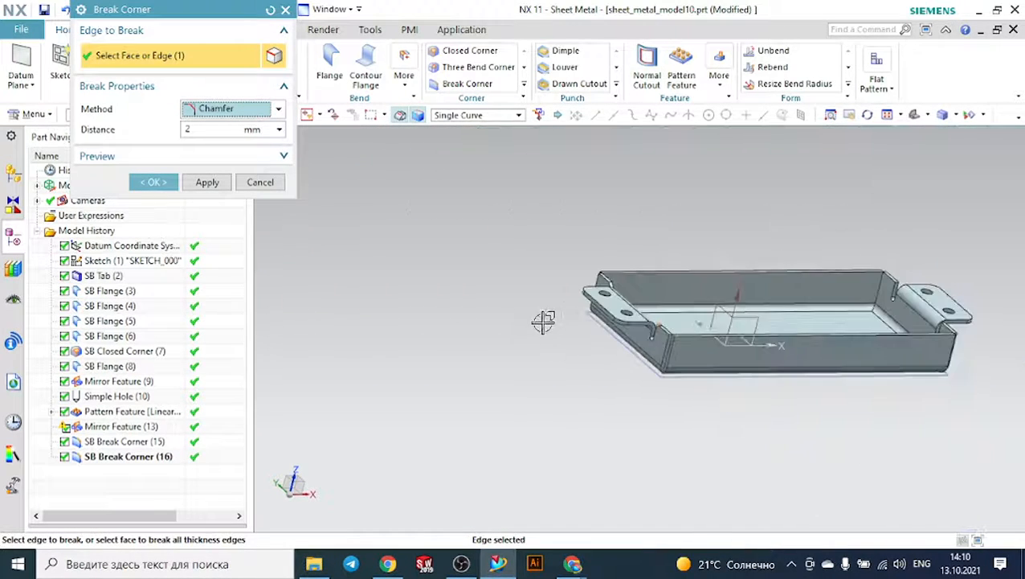
scroll(934, 288, "up", 3)
scroll(820, 267, "up", 8)
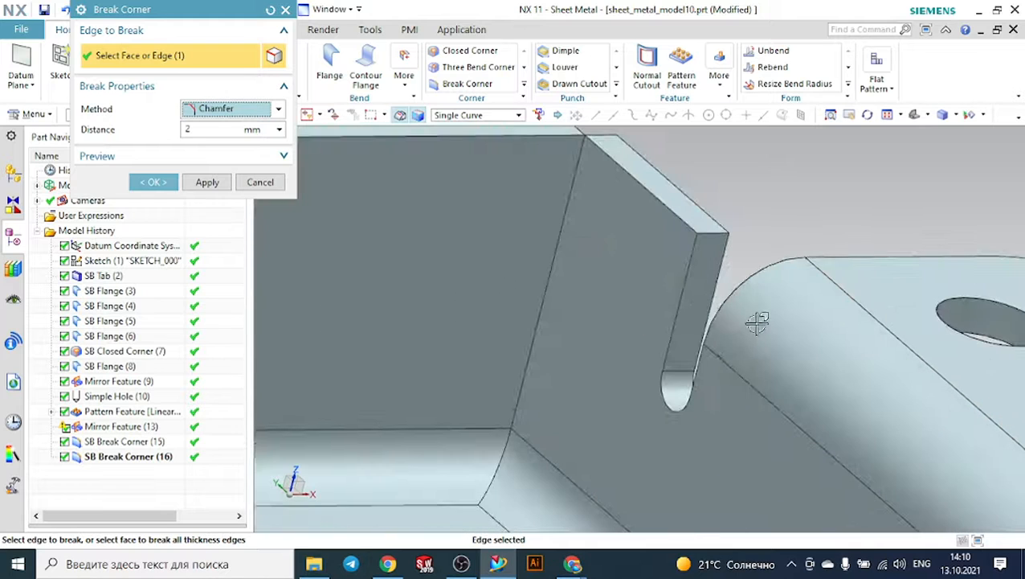
left_click(714, 232)
- Add the remaining wall corner edge beside the opposite handle flange, create the 2 mm chamfers, and restore the isometric view
scroll(714, 233, "down", 6)
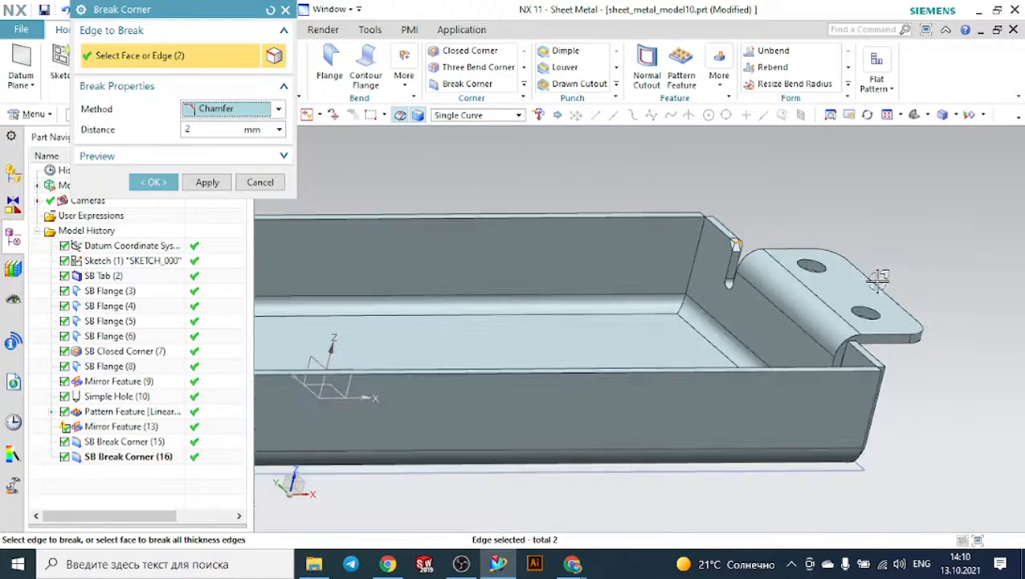
middle_click_drag(902, 354, 786, 323)
scroll(428, 377, "up", 8)
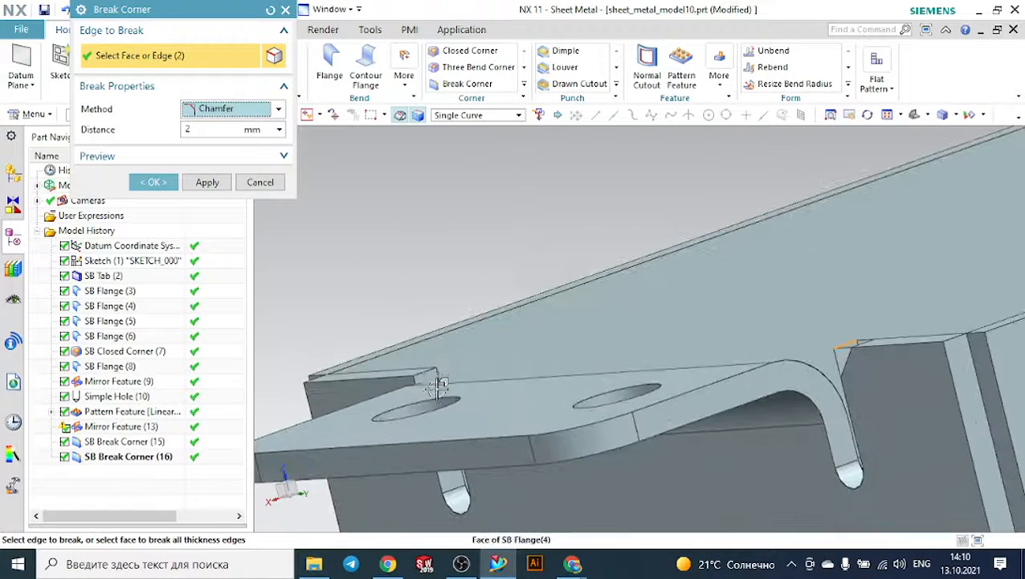
scroll(428, 378, "up", 2)
left_click(398, 360)
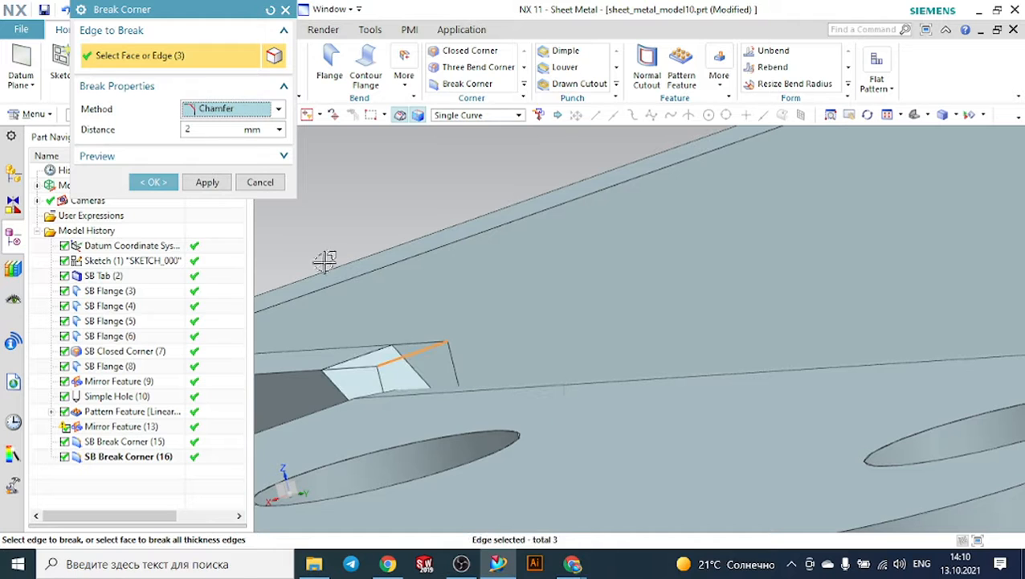
left_click(160, 183)
scroll(618, 259, "down", 5)
middle_click_drag(618, 259, 659, 124)
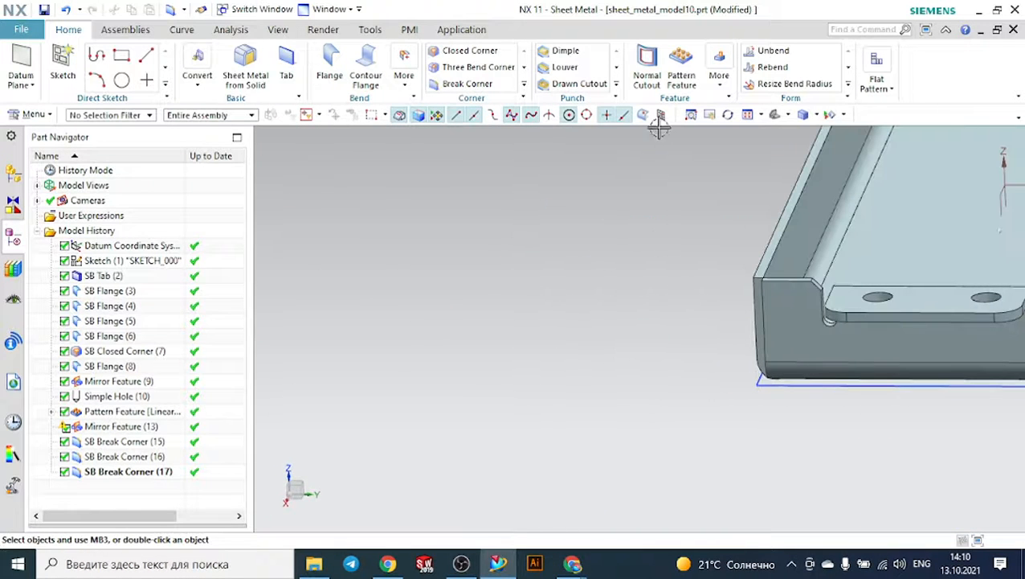
left_click(773, 115)
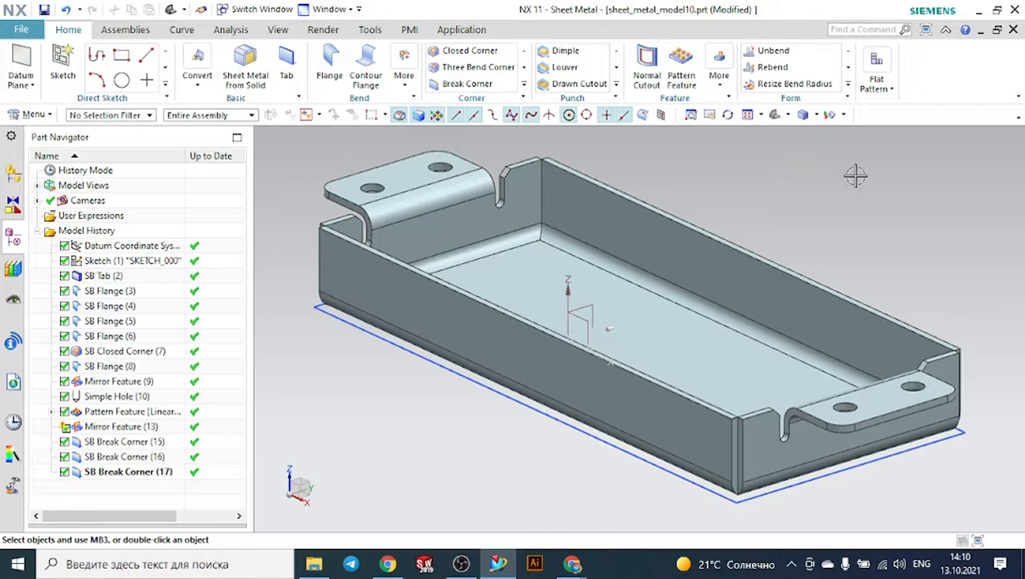
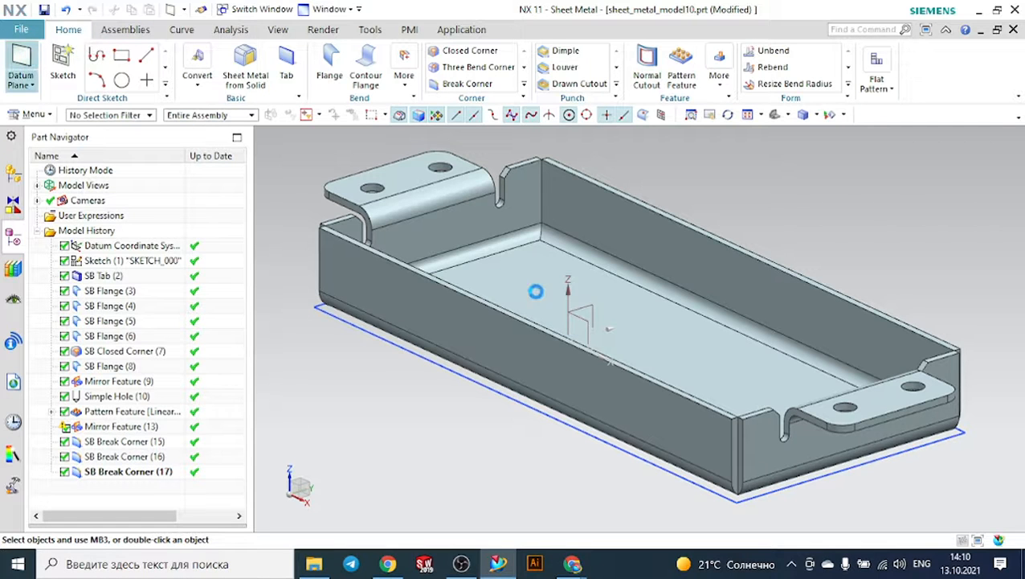
- Create a sketch on the inner bottom face of the box
left_click(531, 287)
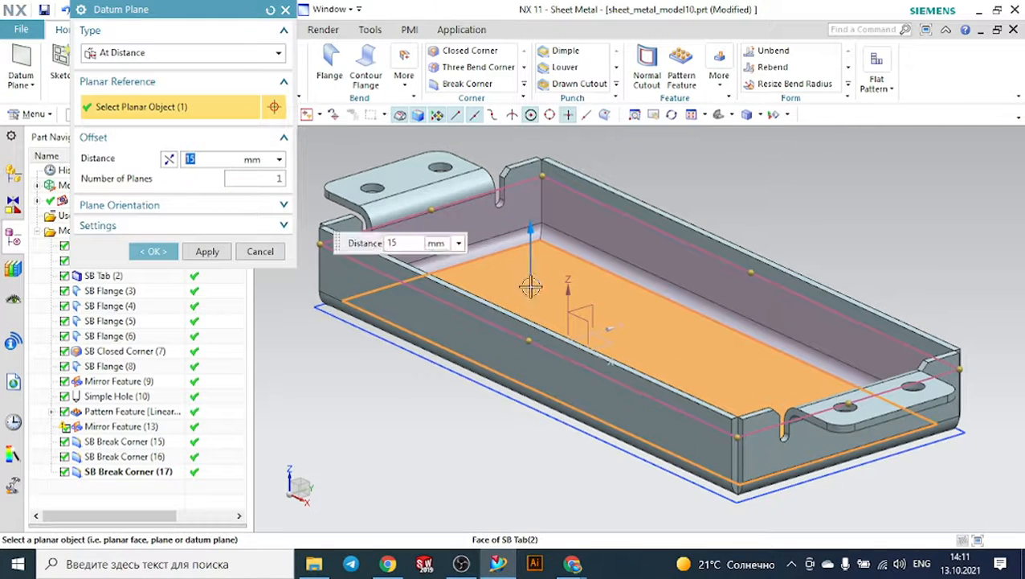
left_click(261, 251)
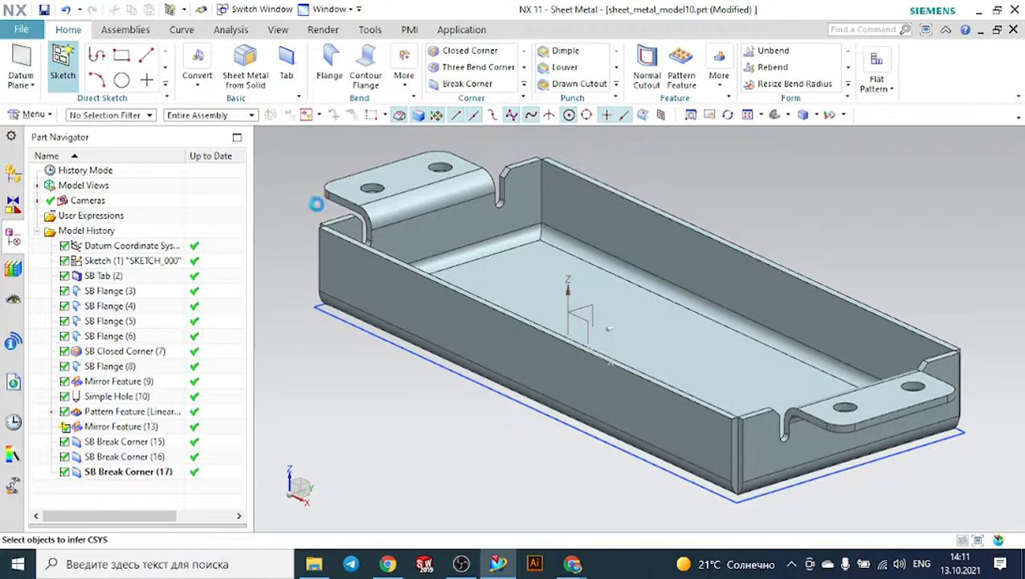
left_click(482, 281)
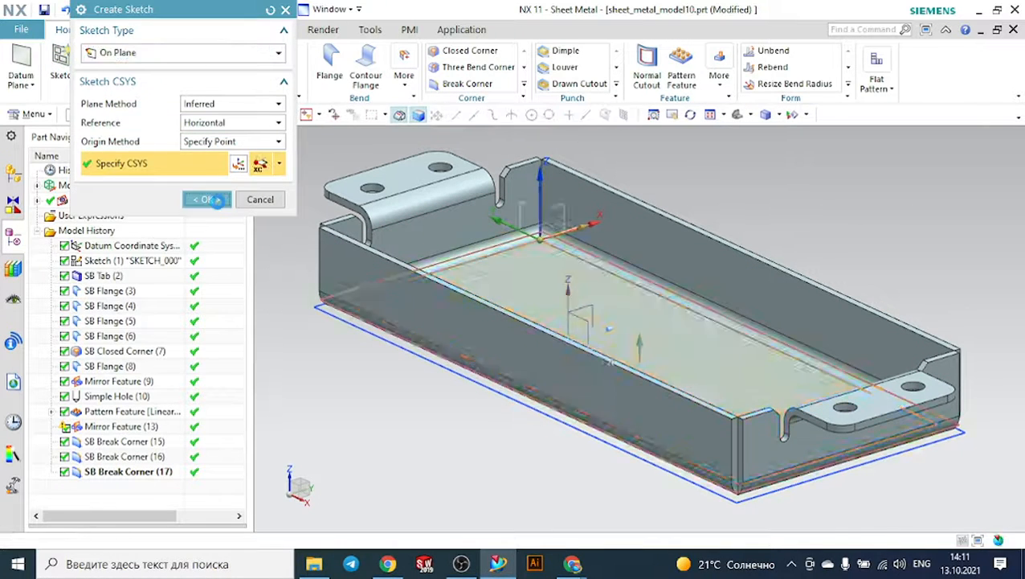
left_click(210, 199)
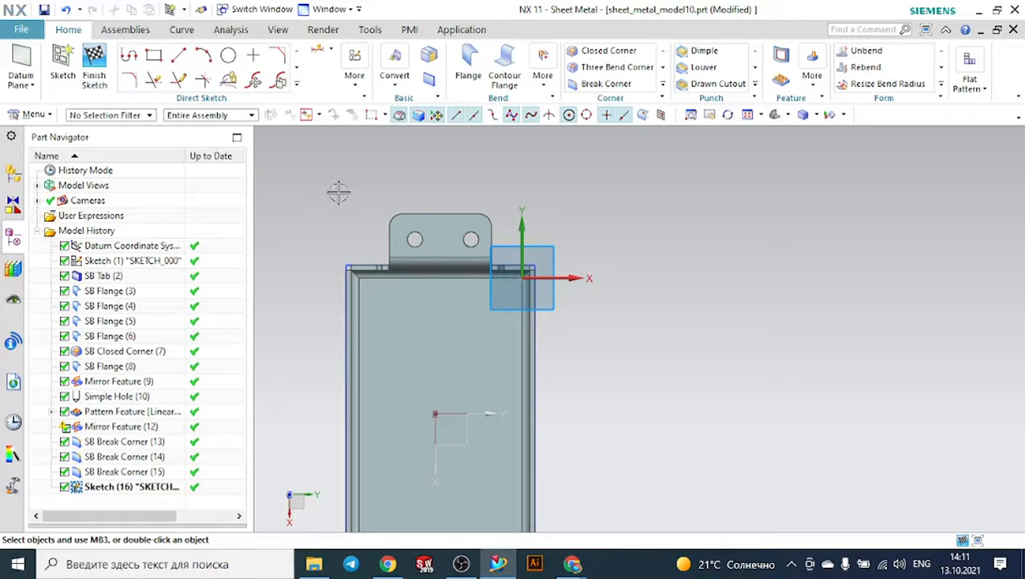
- Sketch a vertical line on the box bottom near one long wall and the handle end, and finish the sketch
left_click(184, 58)
left_click(385, 290)
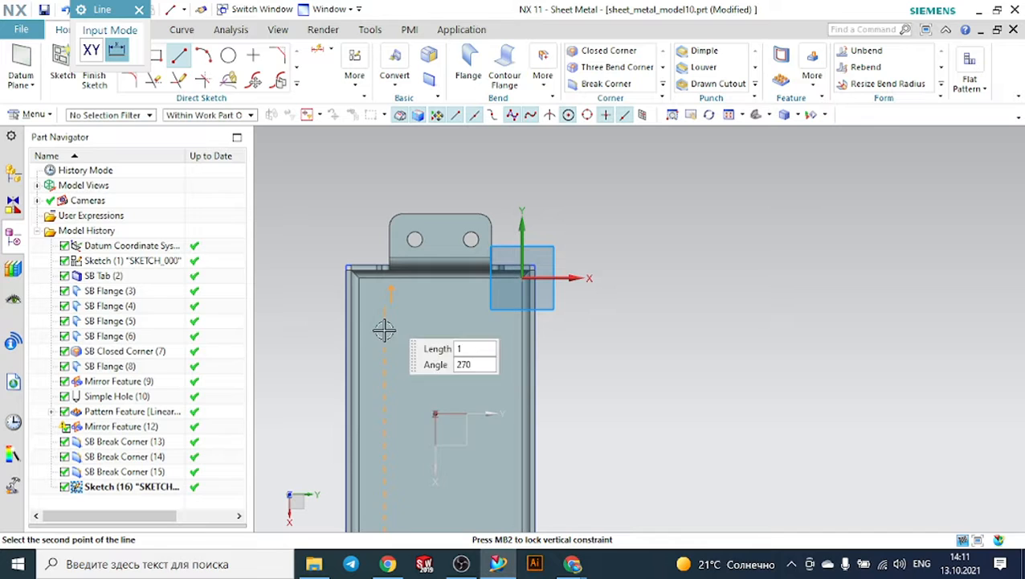
left_click(384, 394)
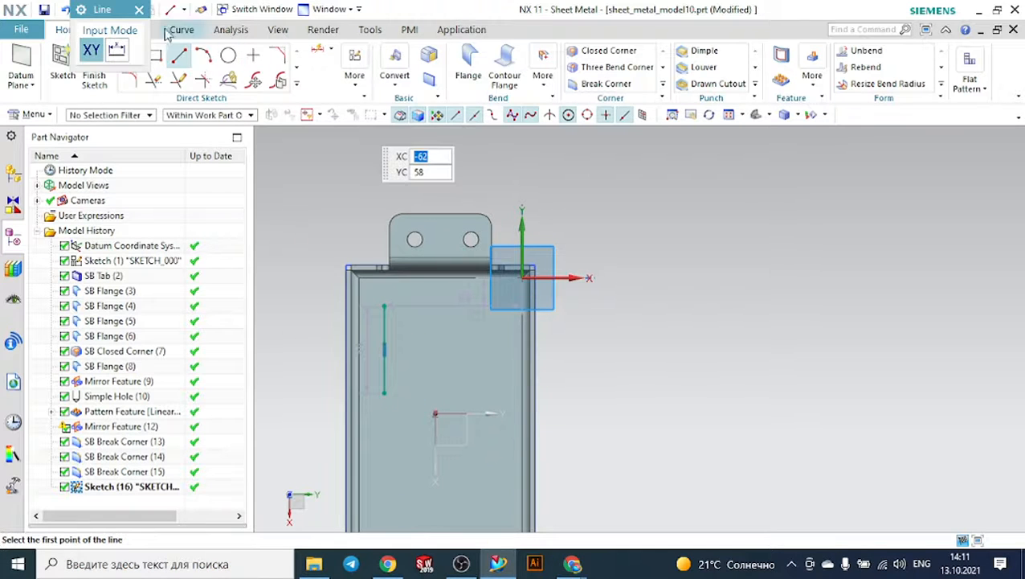
left_click(139, 11)
left_click(92, 52)
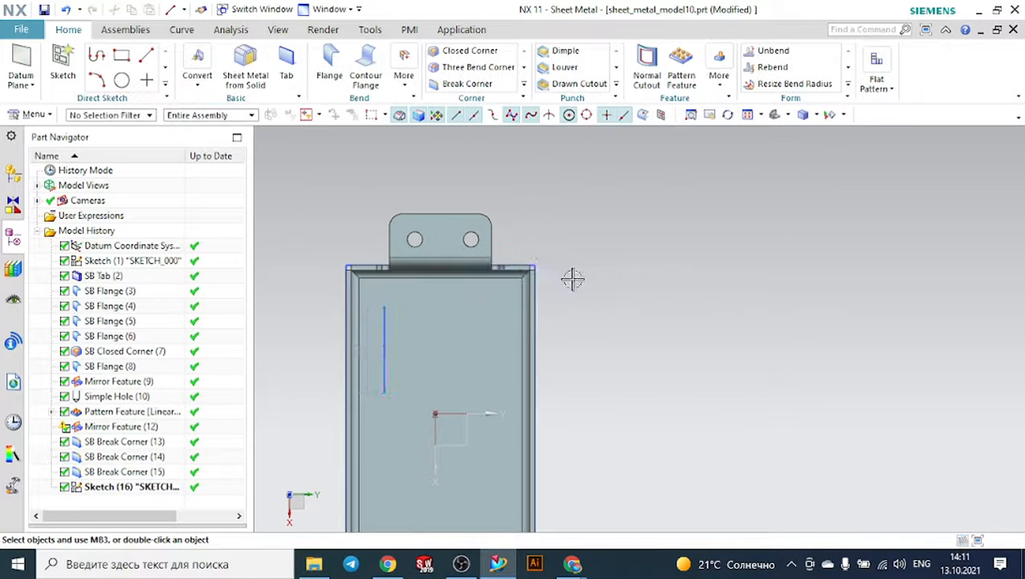
- Start a Formed Louver with 5 mm depth and 10 mm width, using the sketched line as the cut line
middle_click_drag(598, 308, 597, 269)
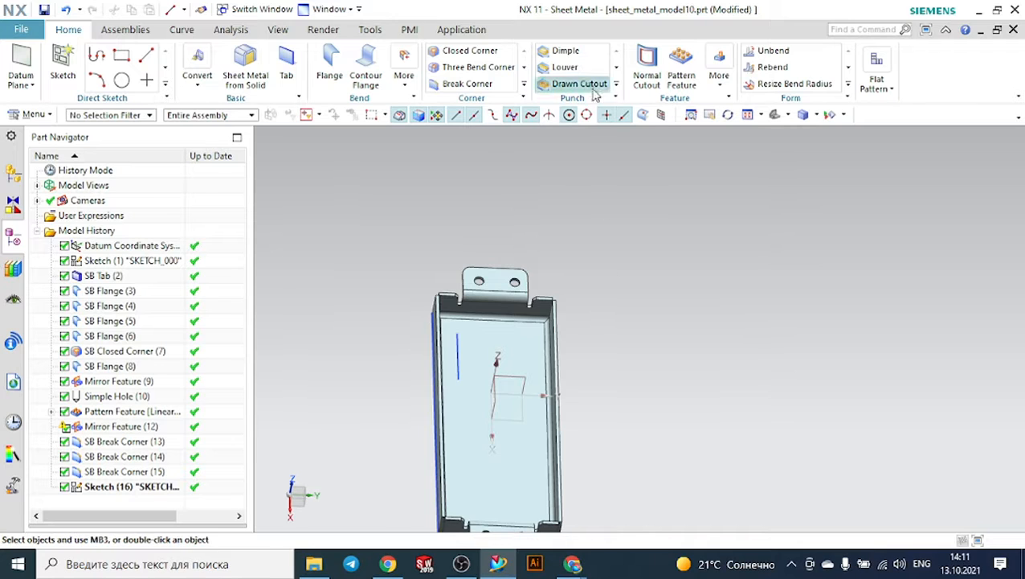
left_click(564, 67)
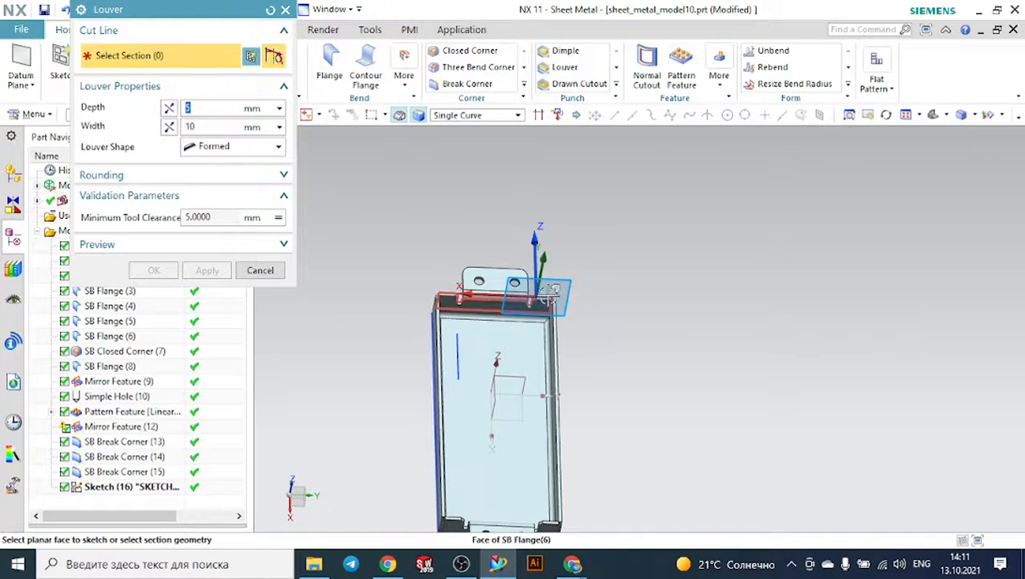
scroll(509, 333, "up", 2)
left_click(428, 350)
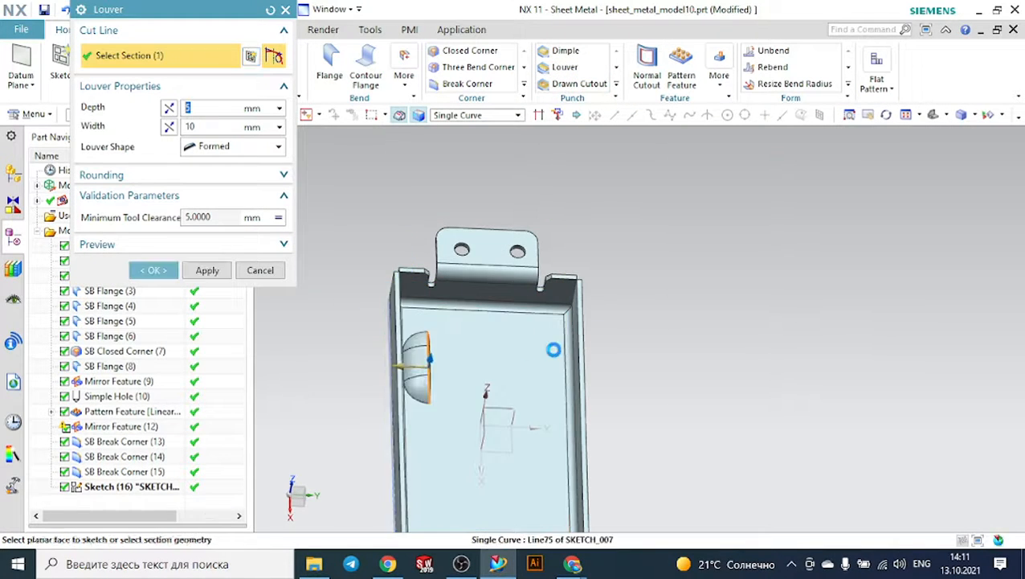
- Try the louver's direction options, keeping it raised into the box and reversing its width toward the middle of the bottom face
left_click(174, 115)
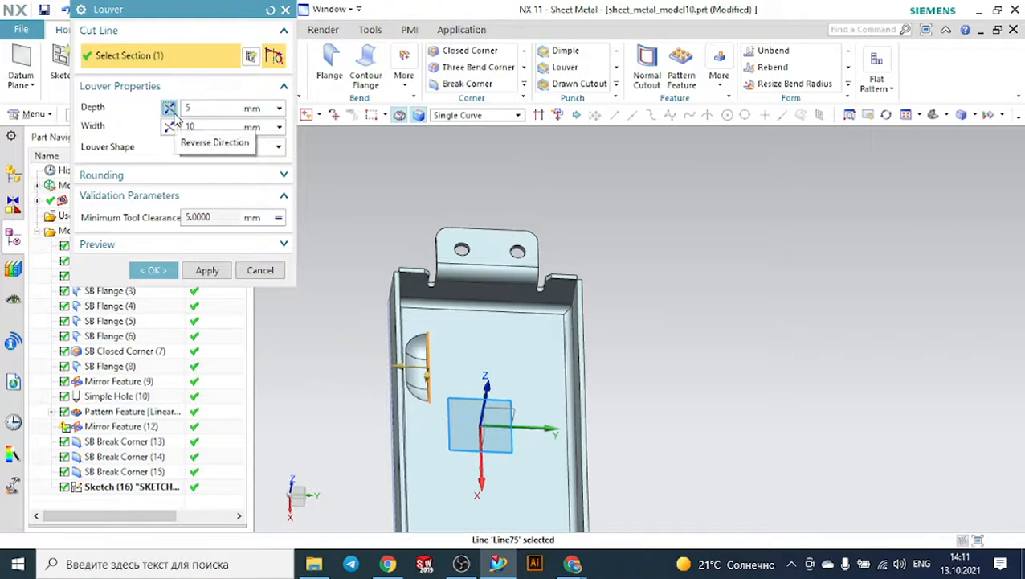
left_click(169, 127)
left_click(170, 129)
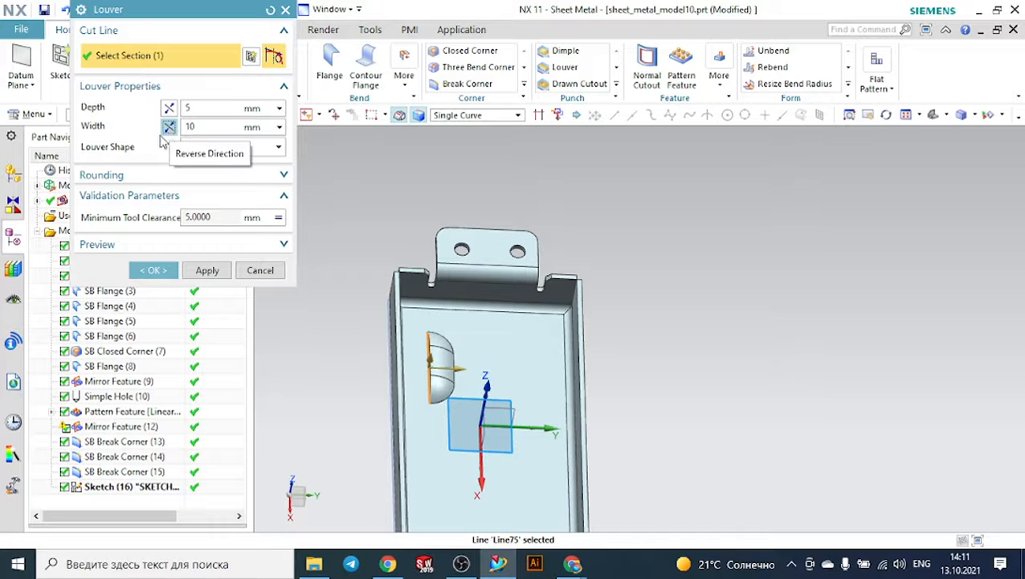
left_click(128, 201)
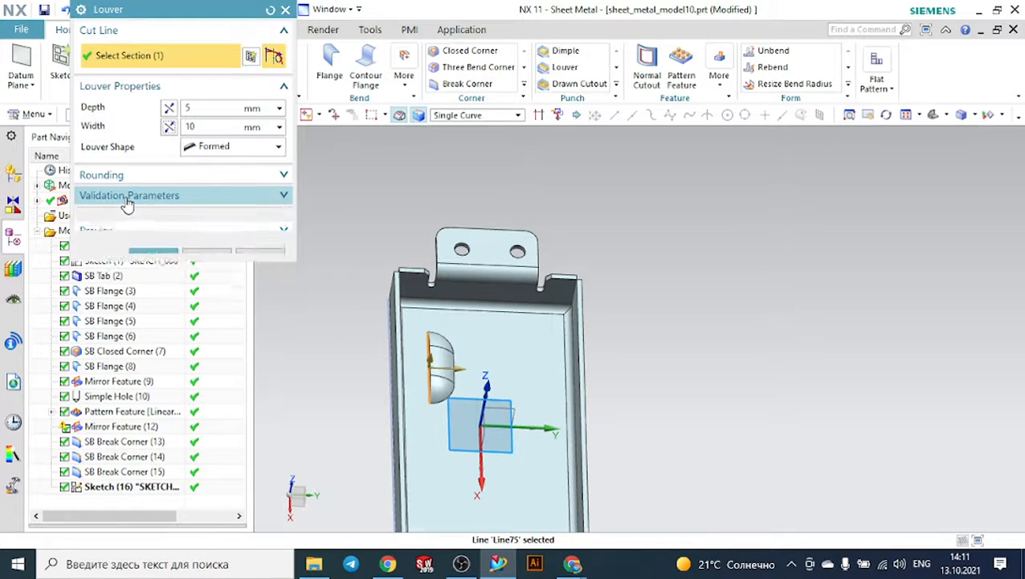
- Review the louver's rounding and validation settings, leaving its edges unrounded, and create the Formed louver in the box bottom
left_click(128, 200)
left_click(121, 178)
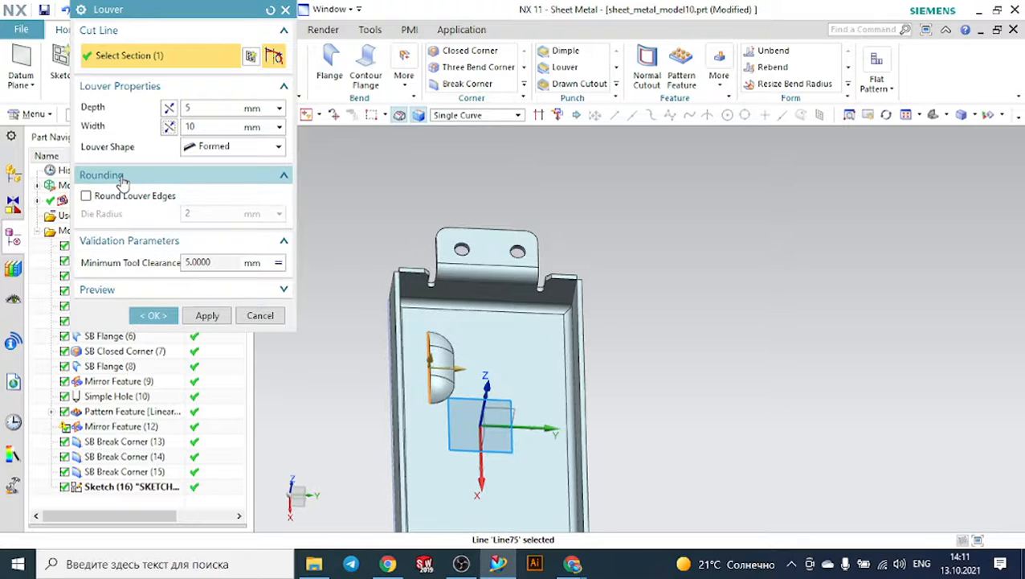
left_click(122, 183)
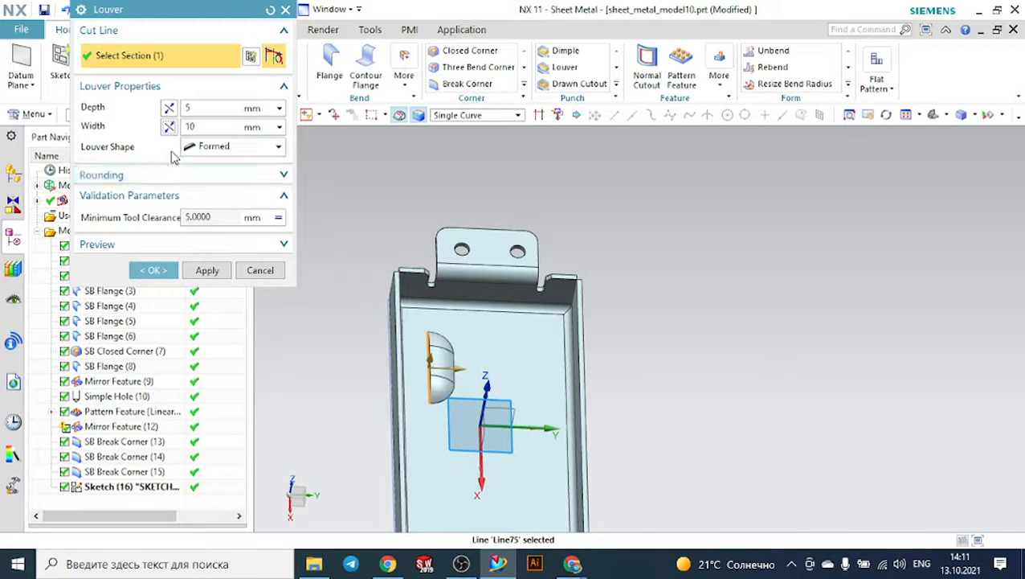
middle_click_drag(709, 327, 720, 309)
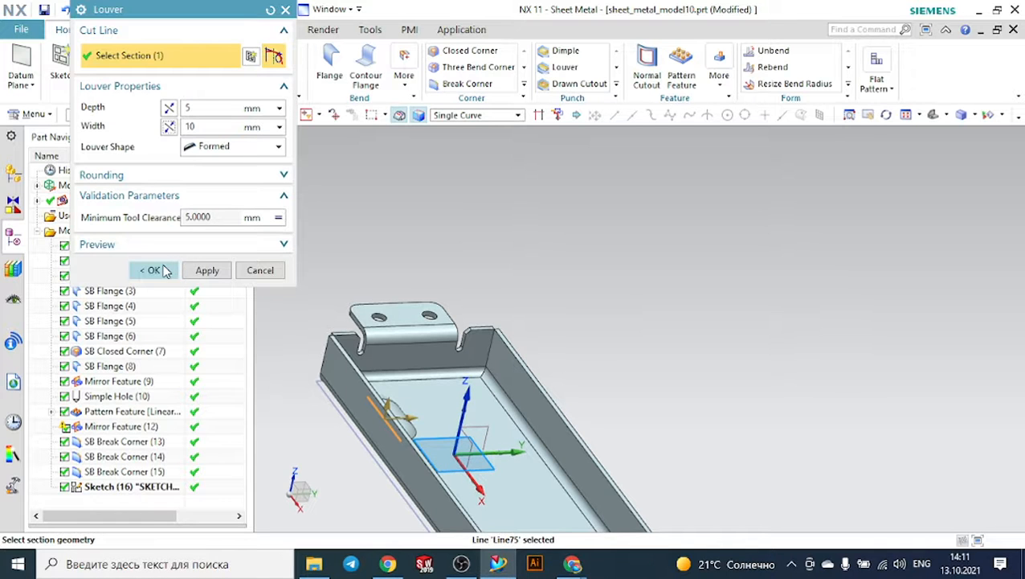
left_click(154, 270)
middle_click_drag(442, 278, 567, 296)
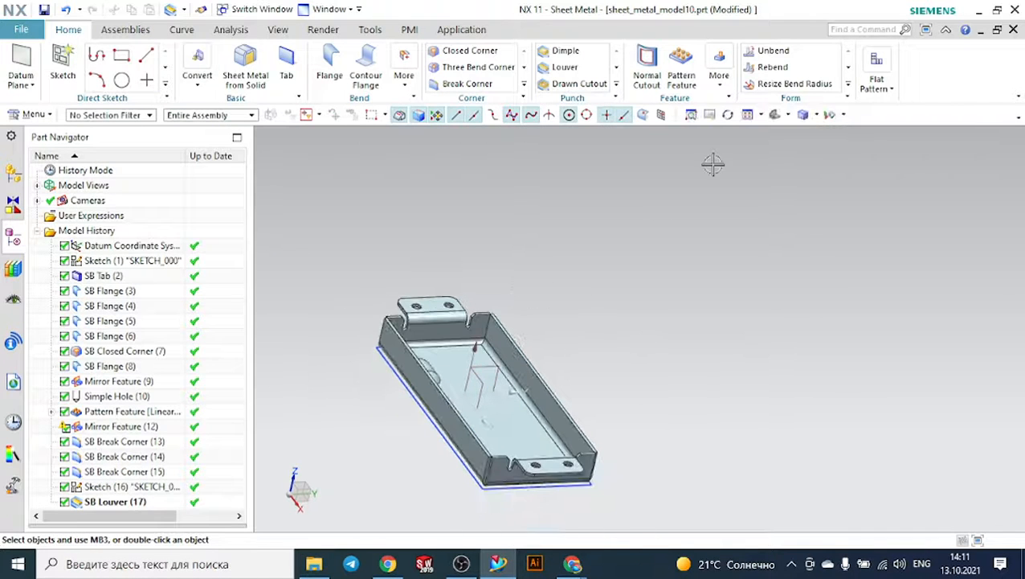
- Start a linear Pattern Feature with the louver and its parent sketch selected as the features to pattern
left_click(777, 115)
middle_click_drag(769, 206, 620, 207)
scroll(627, 197, "up", 2)
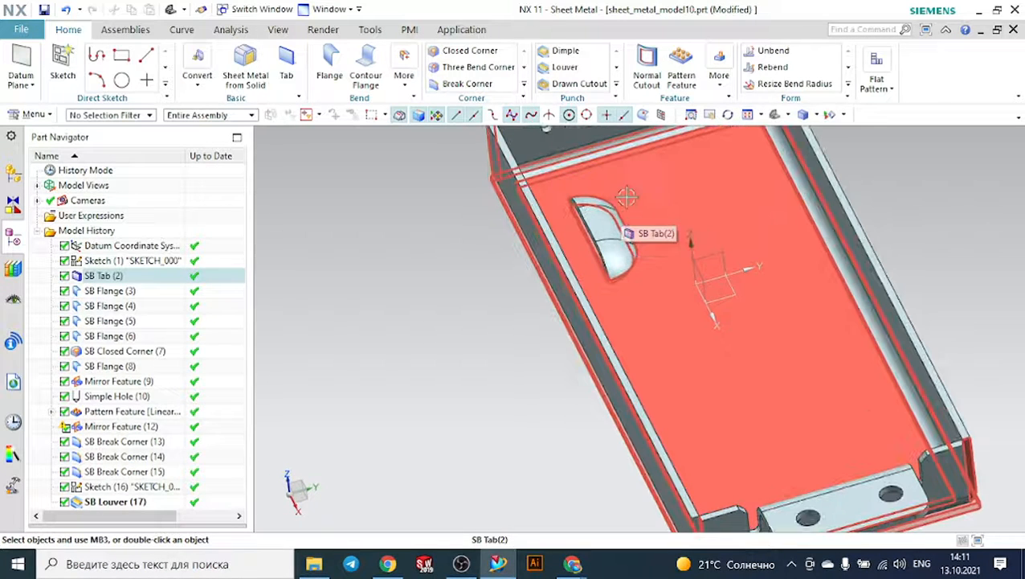
left_click(682, 66)
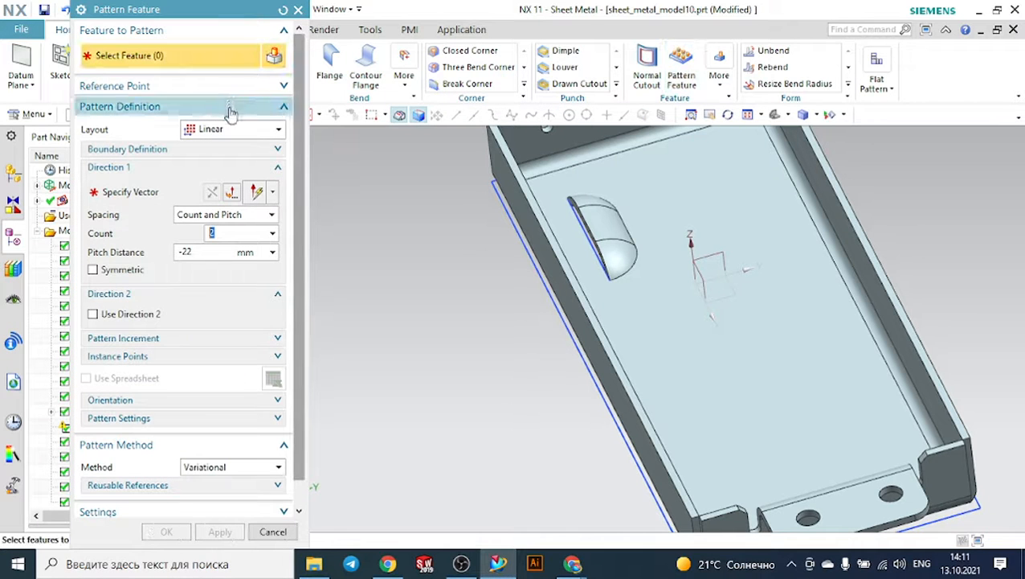
scroll(591, 200, "up", 1)
left_click(596, 215)
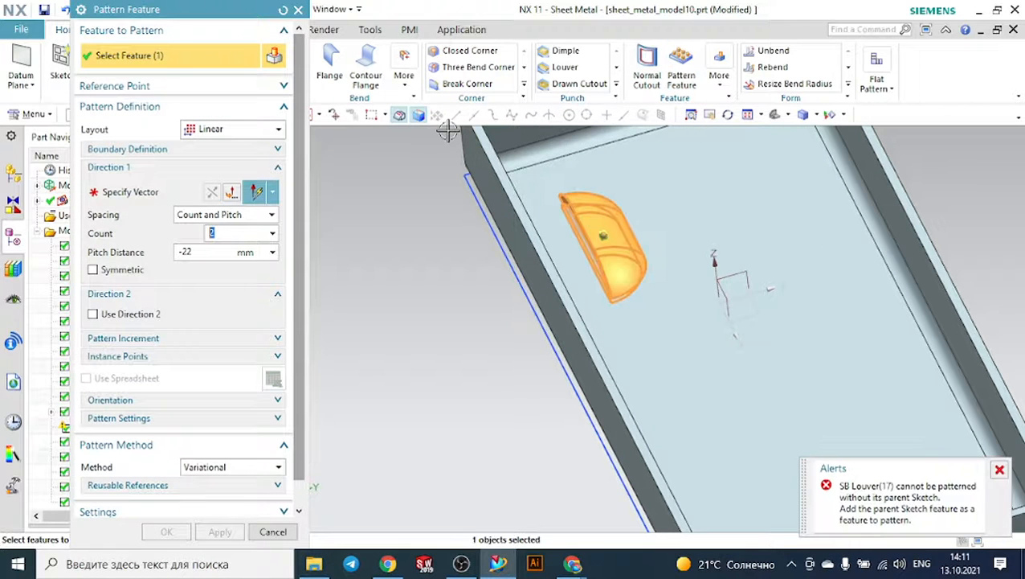
left_click_drag(234, 12, 395, 36)
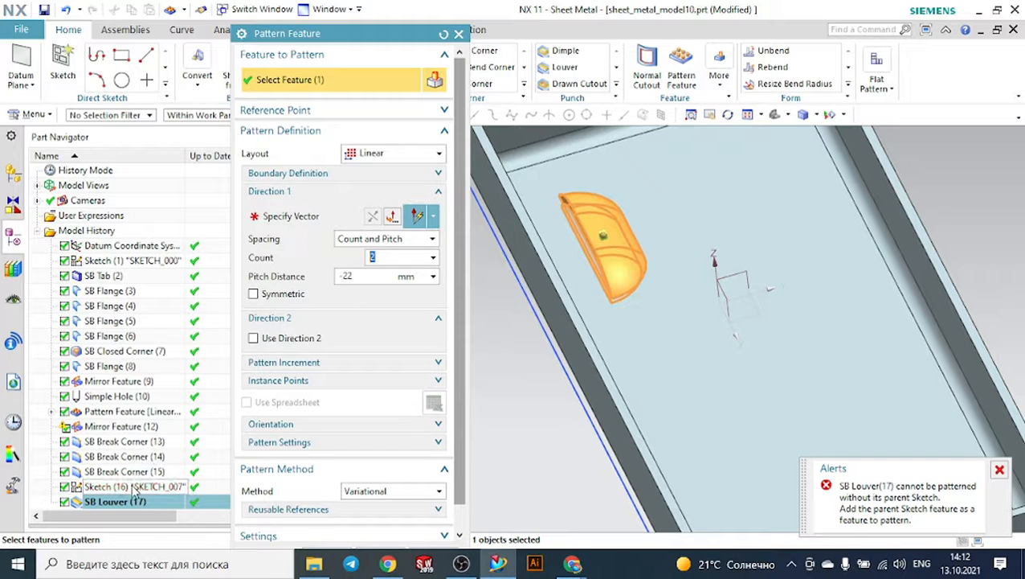
left_click(133, 488)
- Pattern the louver along the reversed Y axis across the box bottom with a count of 3 and a pitch of -22 mm
left_click(290, 190)
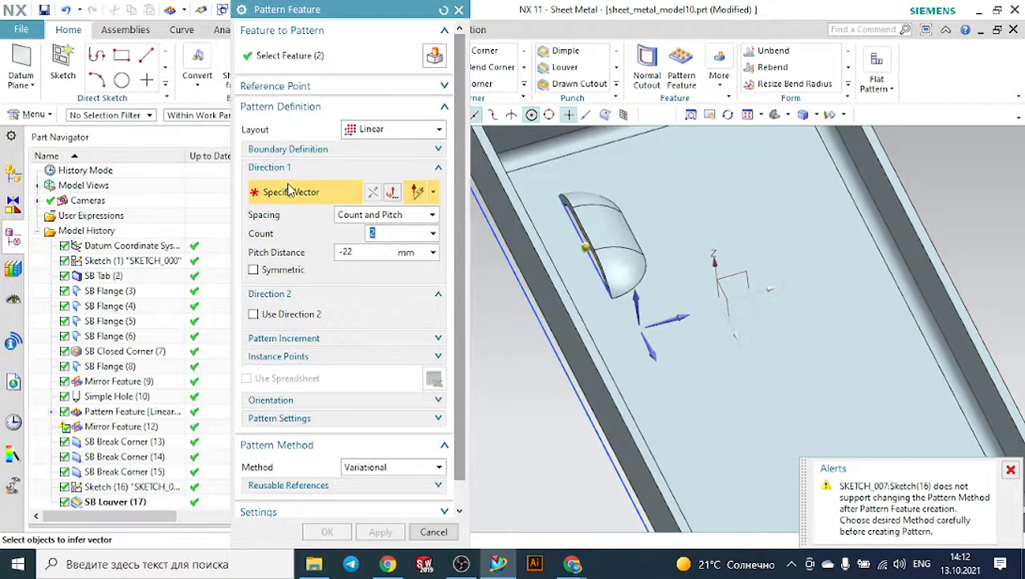
left_click(671, 319)
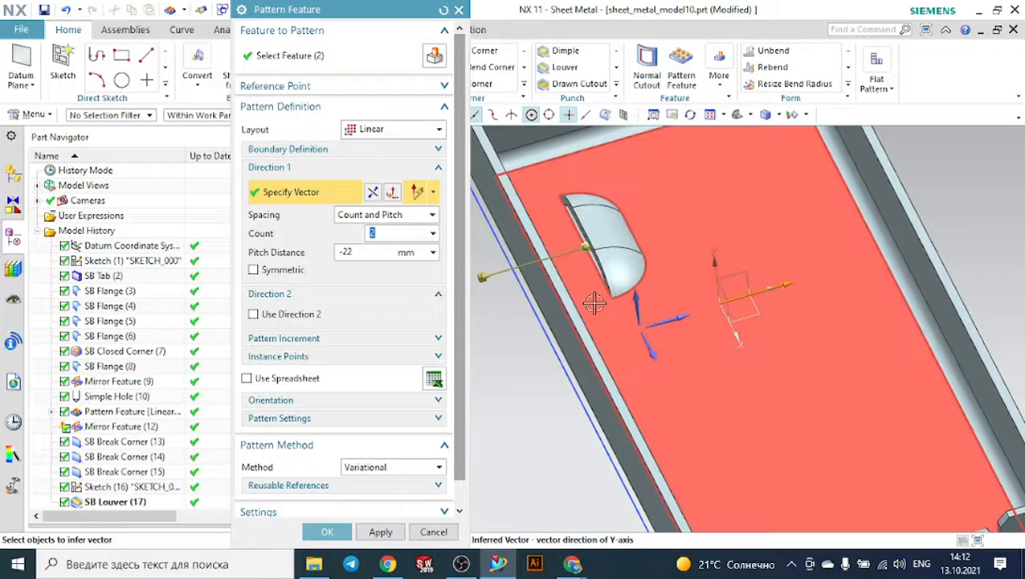
middle_click_drag(594, 303, 610, 299)
left_click(371, 197)
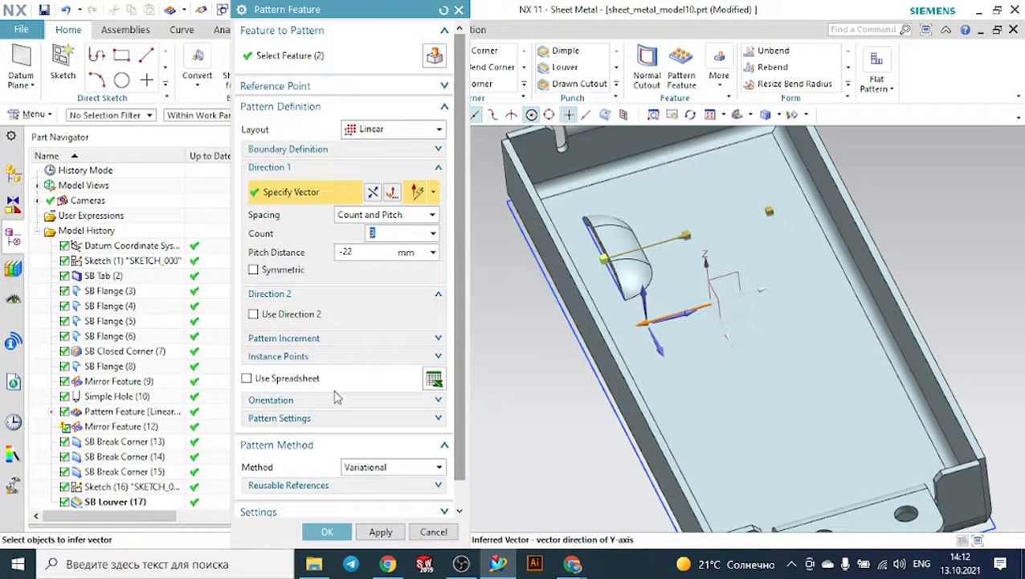
left_click(326, 531)
scroll(466, 384, "down", 3)
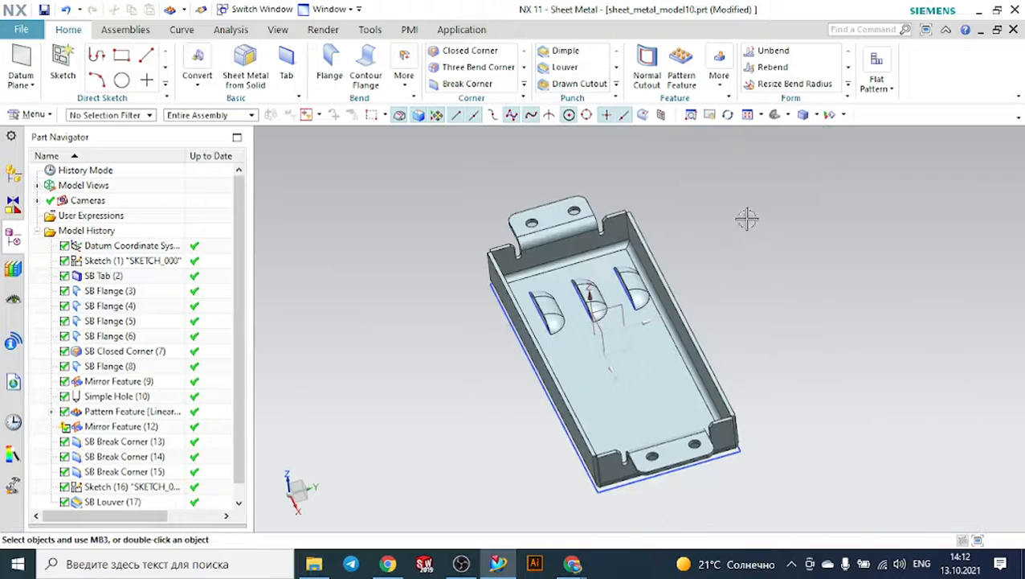
- Create a new sketch on the inner bottom face of the box beside the three louvers
middle_click_drag(791, 128, 903, 197)
left_click(62, 66)
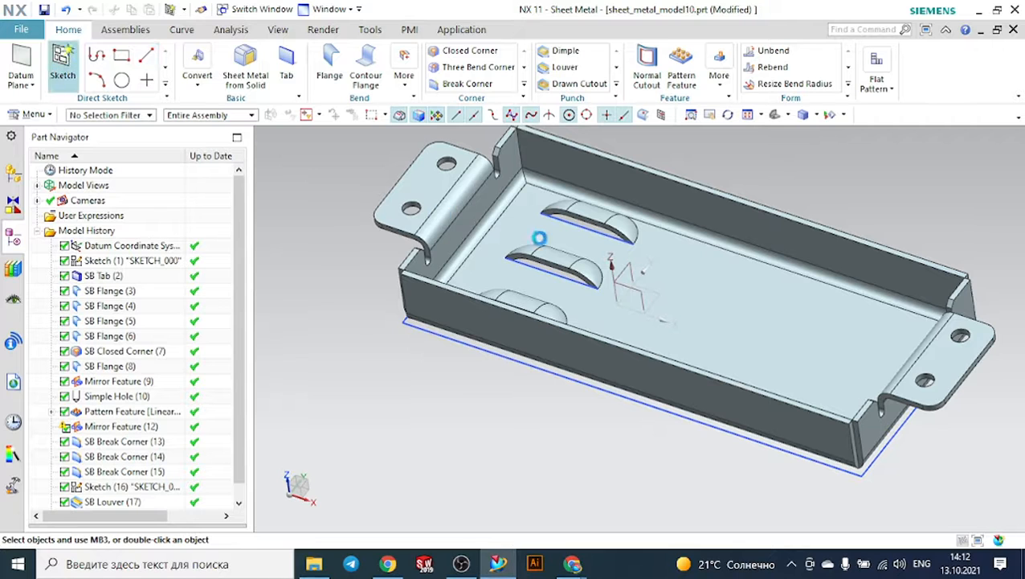
left_click(478, 240)
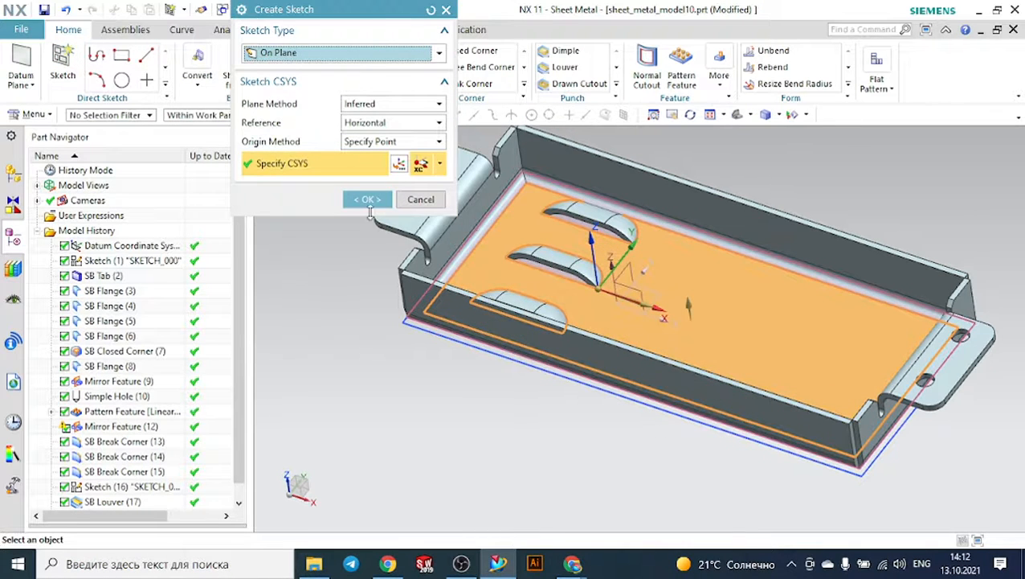
left_click(366, 200)
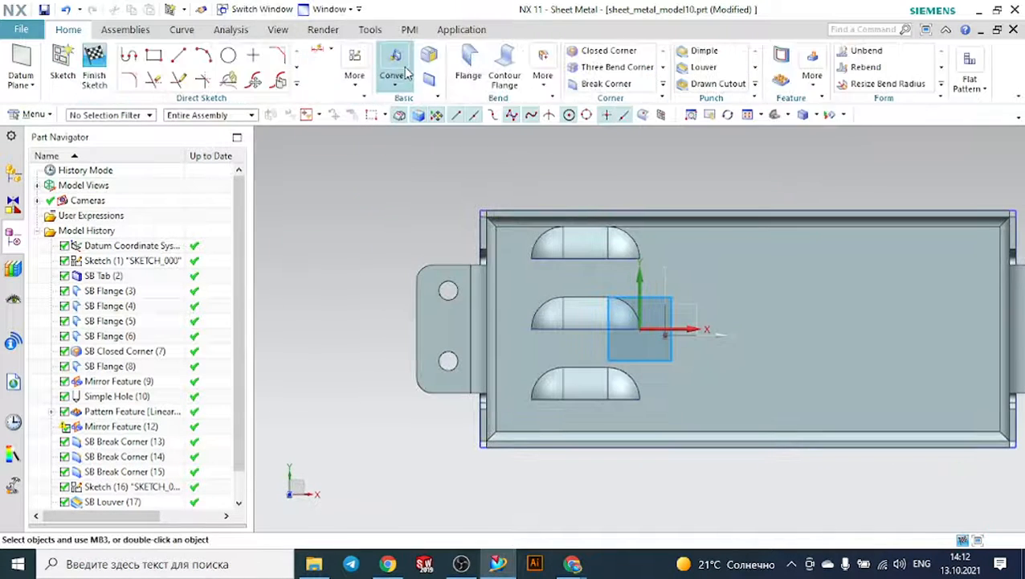
- Sketch a circle on the box bottom between the louvers and the opposite handle, and finish the sketch
left_click(229, 54)
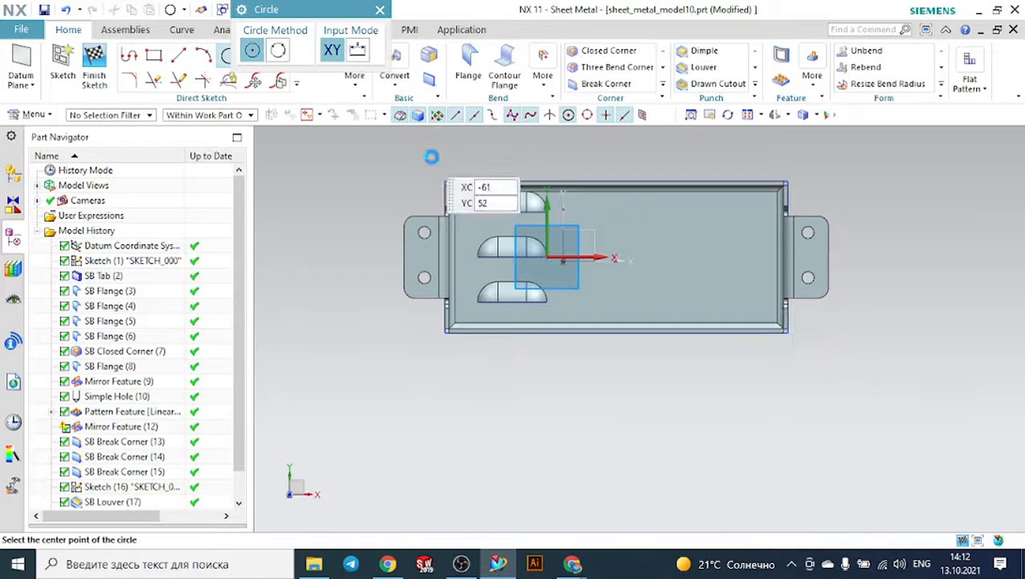
left_click(681, 260)
left_click(701, 228)
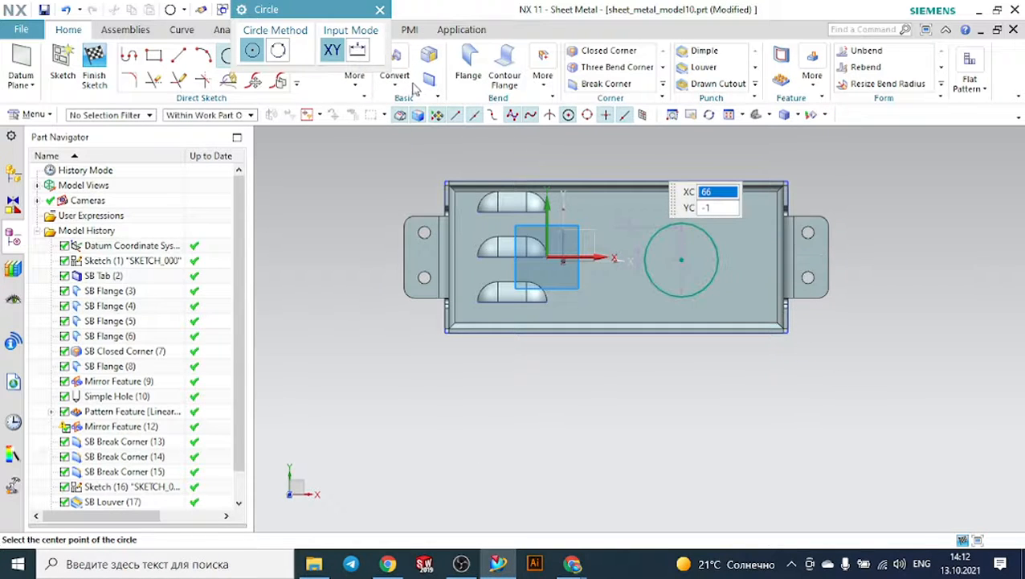
left_click(92, 61)
- Start a Dimple from the sketched circle with 2 mm depth and 0° side angle, trying its direction and keeping it raised into the box
mouse_move(759, 213)
middle_mouse_down()
mouse_move(872, 218)
mouse_move(804, 225)
mouse_move(856, 232)
middle_mouse_up()
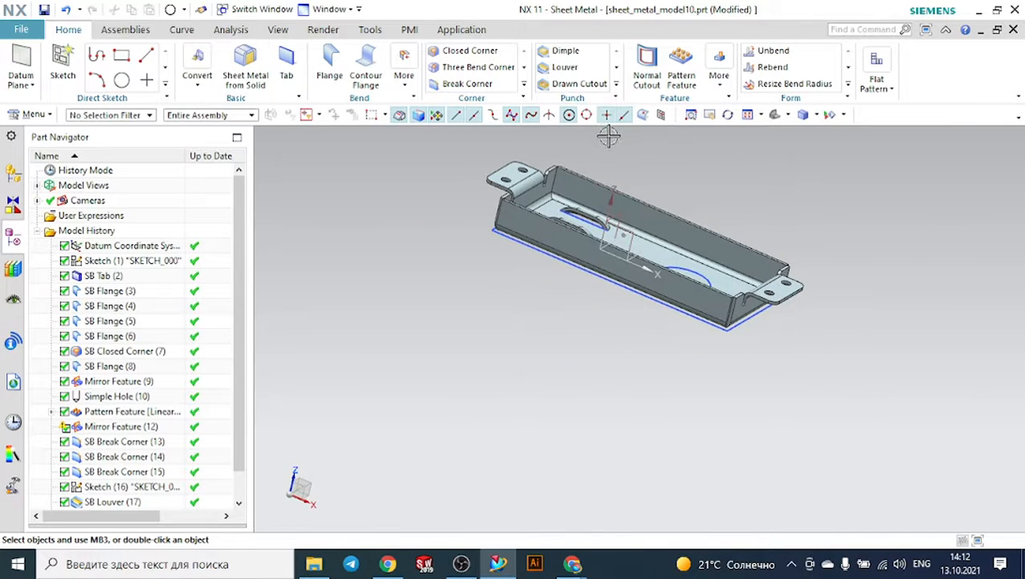
left_click(567, 50)
middle_click_drag(773, 153, 770, 178)
scroll(707, 203, "down", 5)
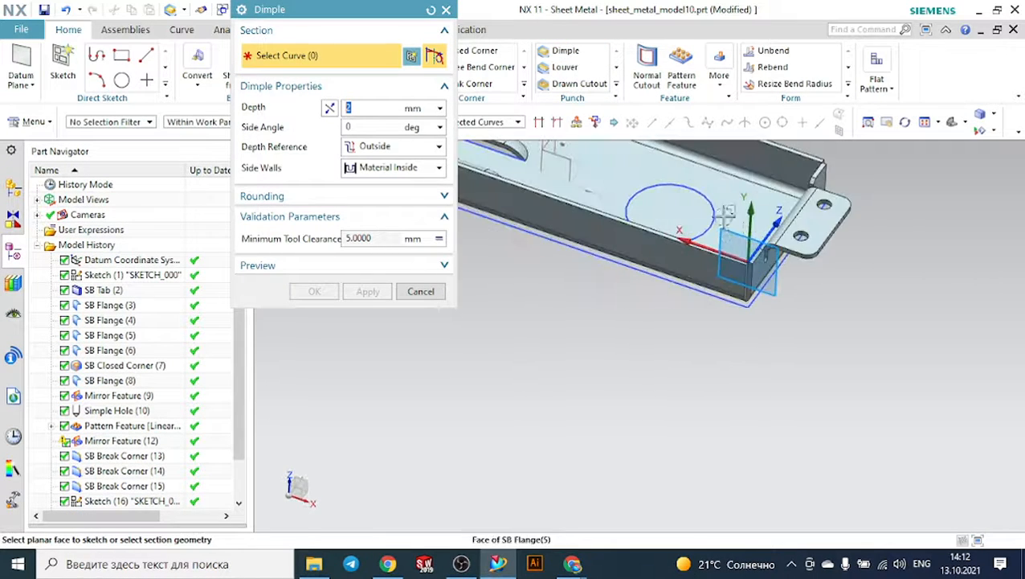
left_click(707, 202)
scroll(730, 201, "up", 2)
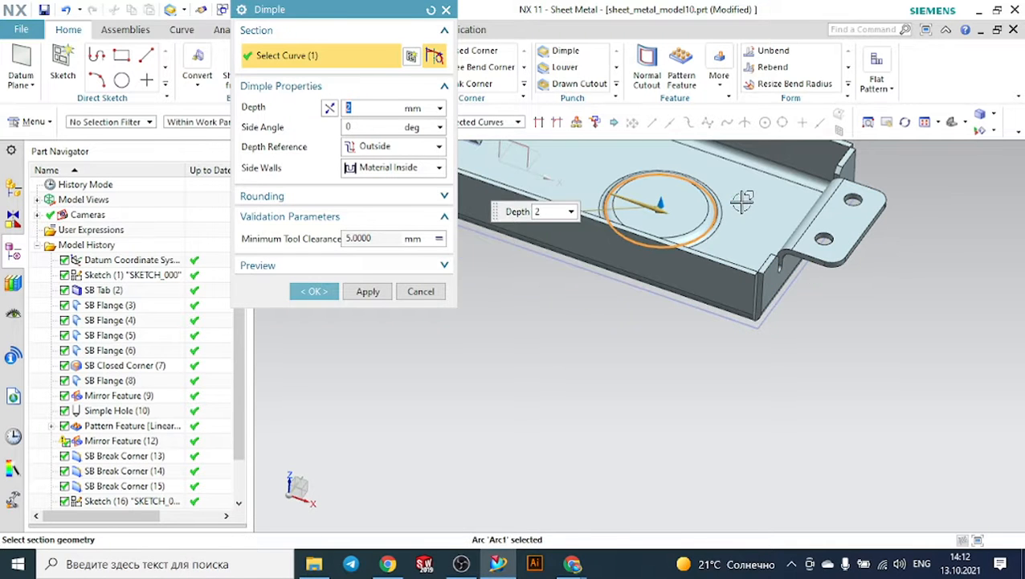
double_click(661, 206)
double_click(662, 216)
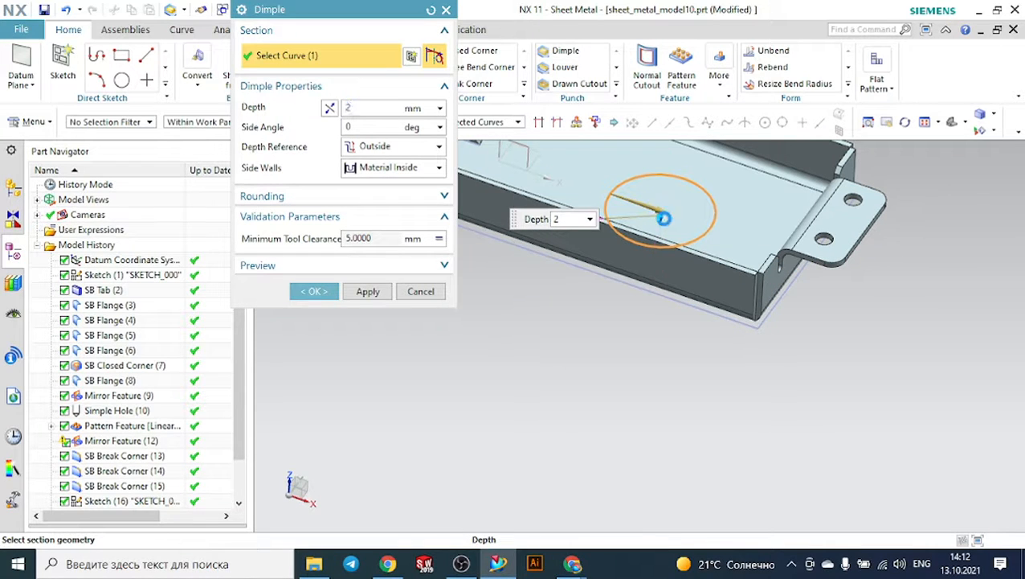
- Set the dimple's depth reference to Inside, try Material Outside for the side walls, return to Material Inside, and create the dimple
left_click(378, 157)
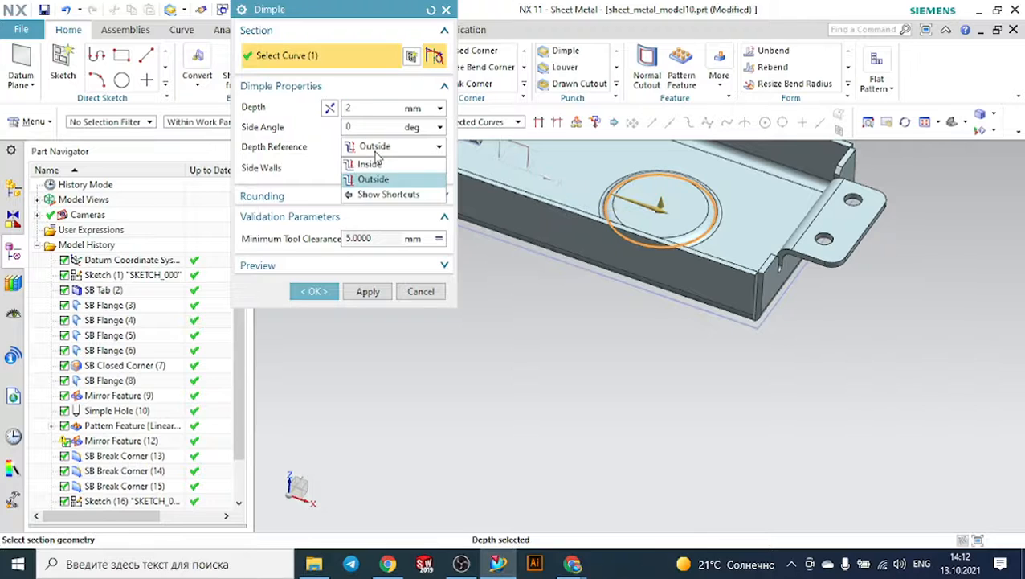
left_click(373, 160)
left_click(376, 173)
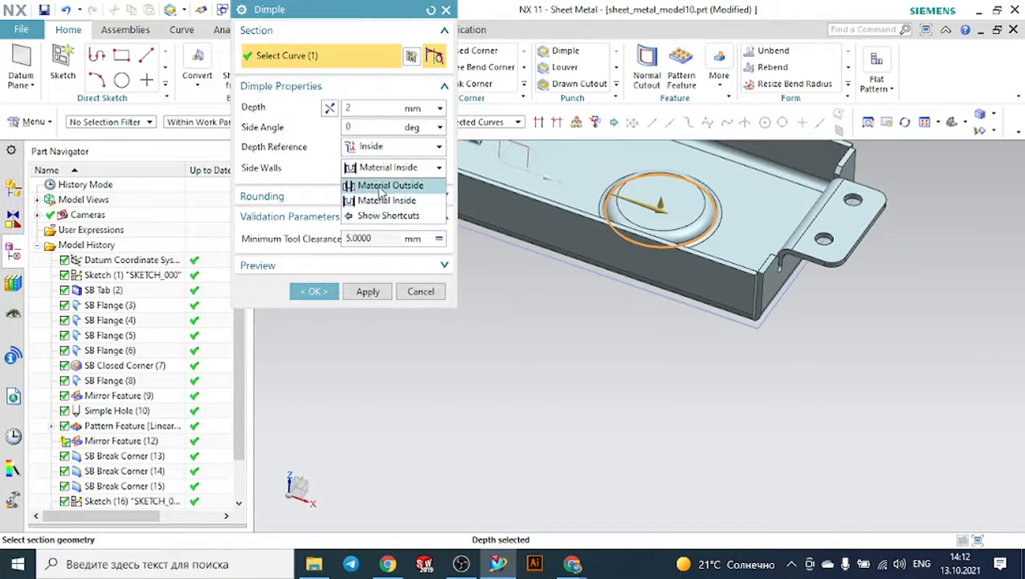
left_click(381, 186)
left_click(383, 167)
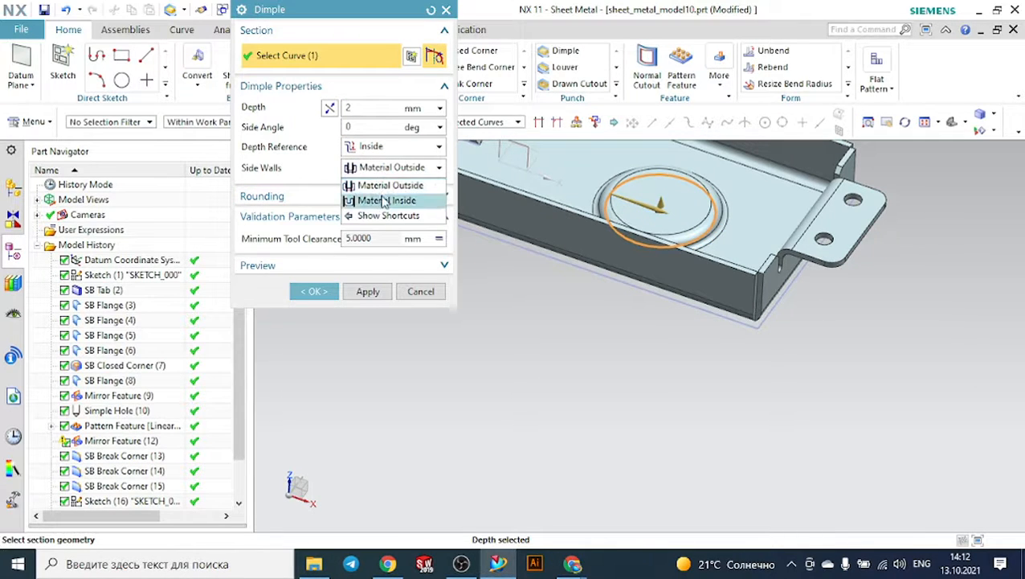
left_click(378, 201)
middle_click_drag(755, 265, 806, 249)
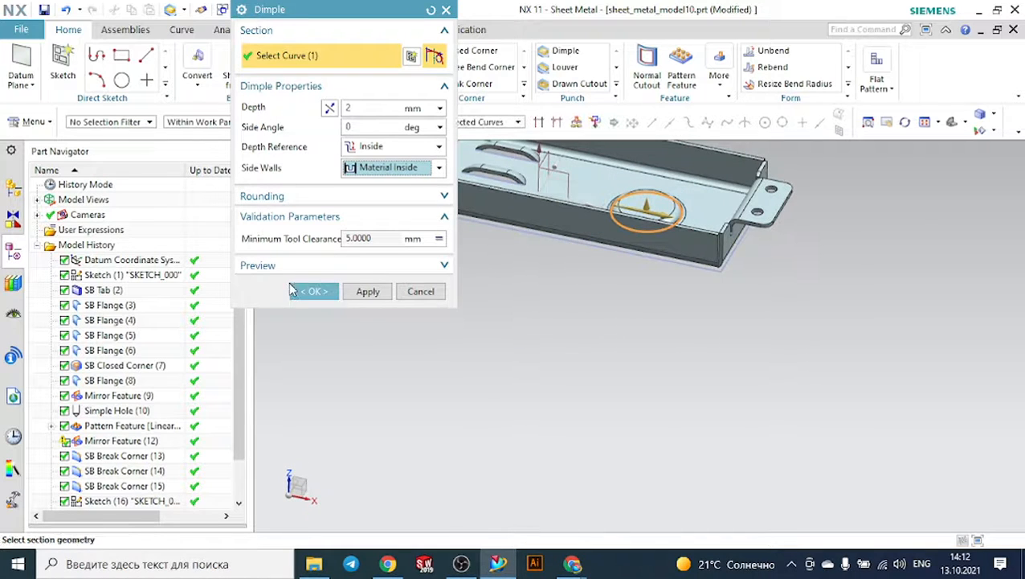
left_click(306, 293)
- Examine the dimple and the patterned louvers from the inside and the underside of the box
middle_click_drag(594, 291, 609, 303)
scroll(609, 303, "down", 2)
scroll(659, 190, "up", 4)
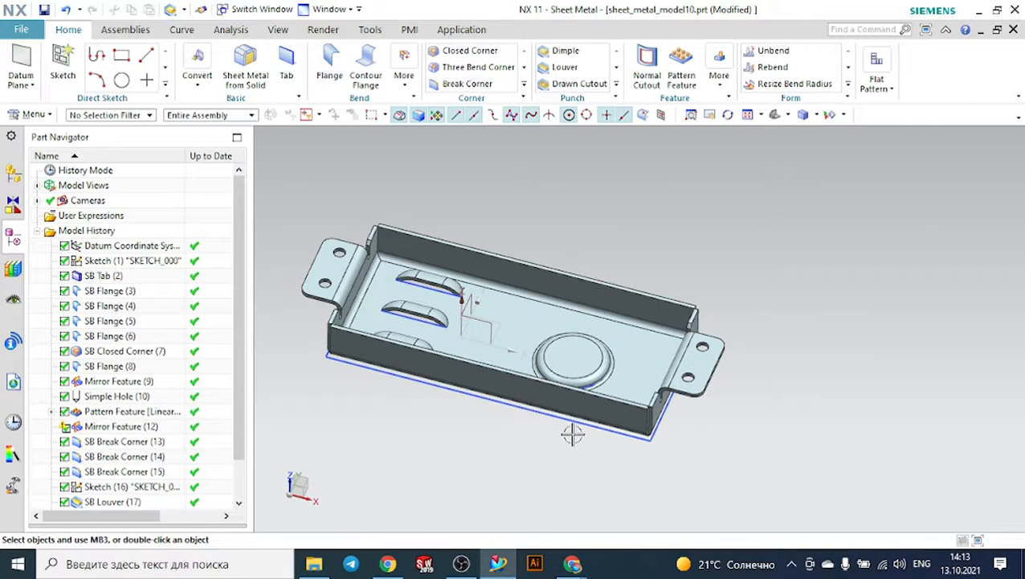
middle_click_drag(573, 438, 601, 338)
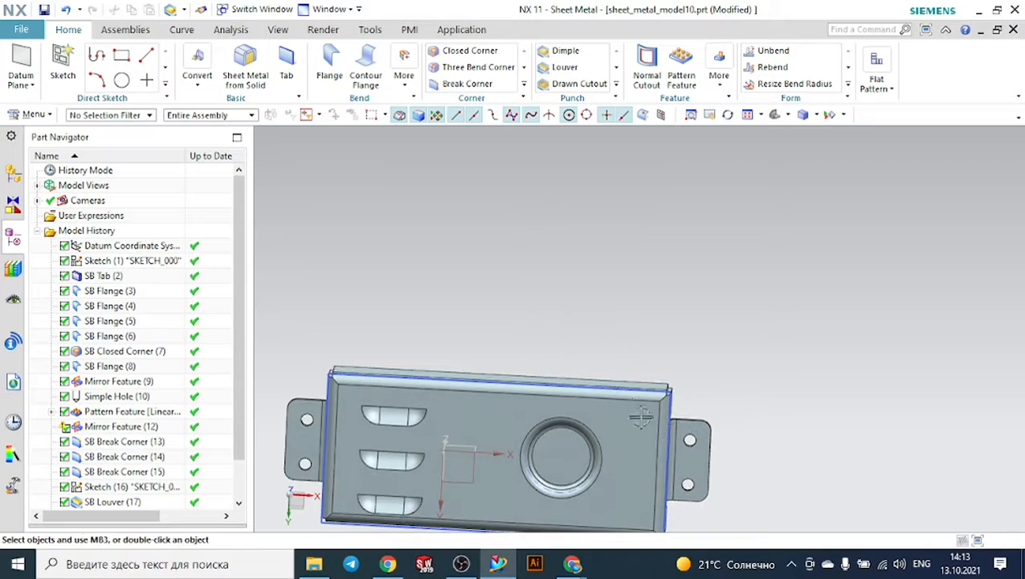
middle_click_drag(795, 160, 783, 181)
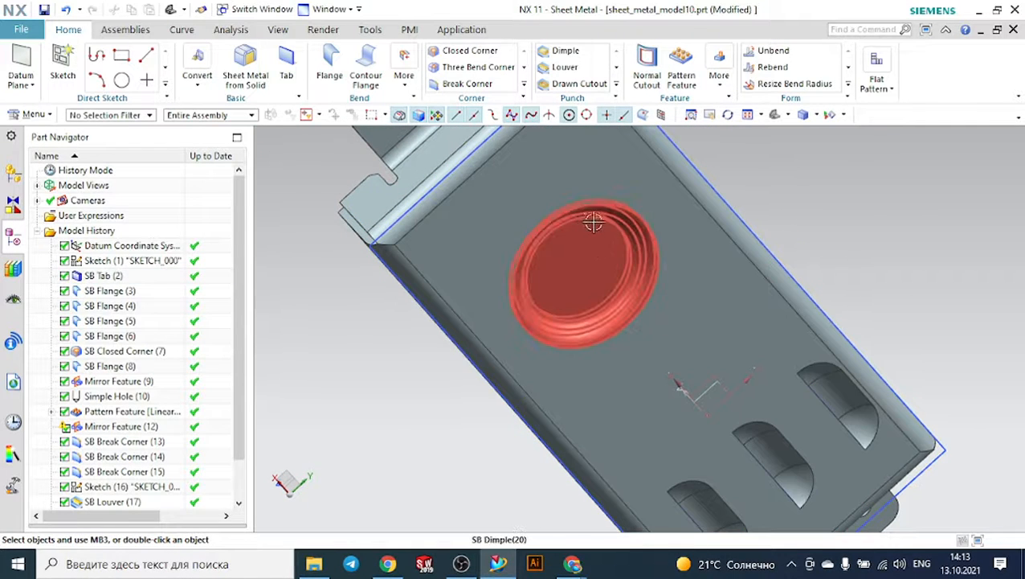
scroll(872, 318, "down", 3)
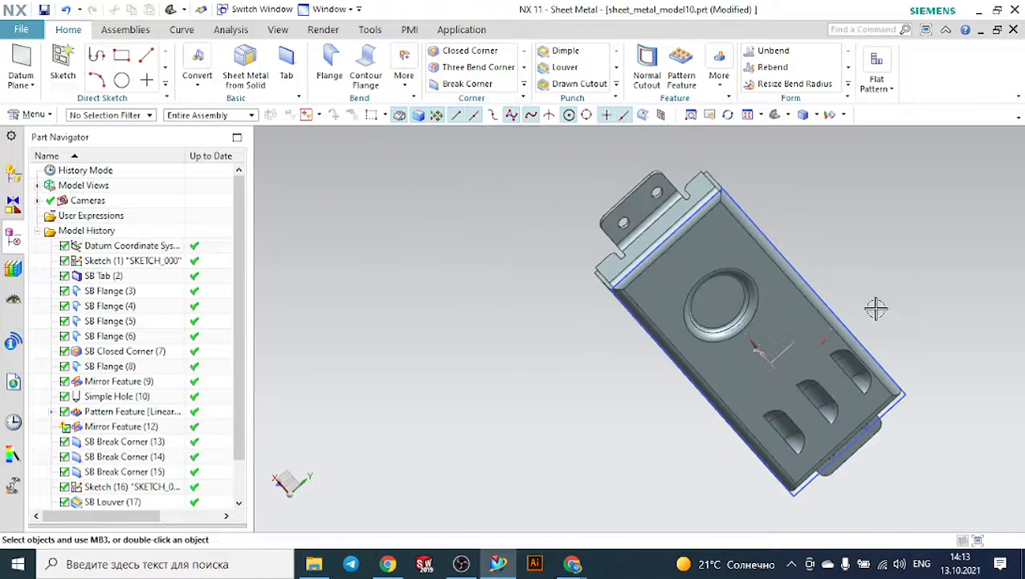
key("Home")
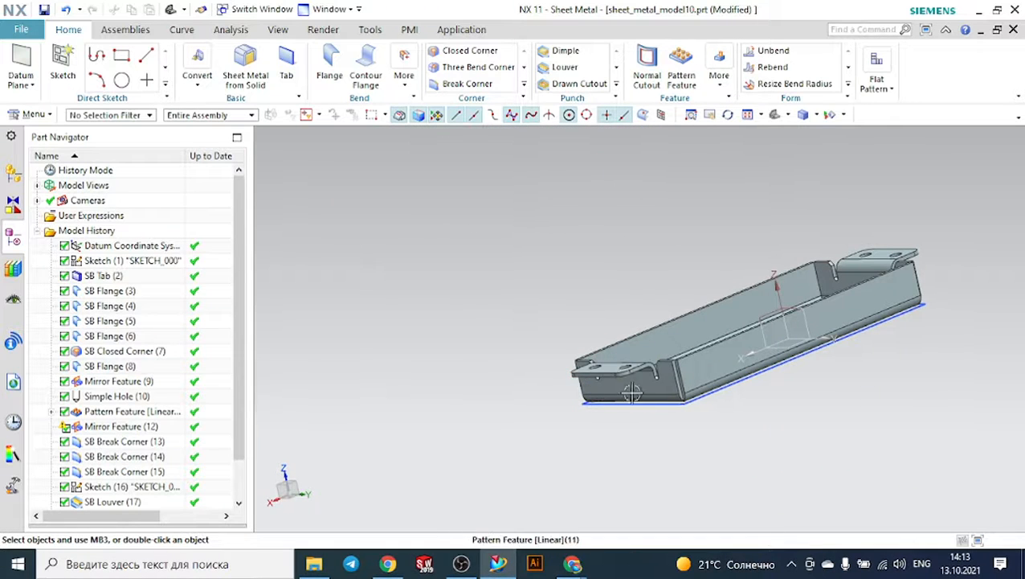
middle_click_drag(632, 392, 709, 424)
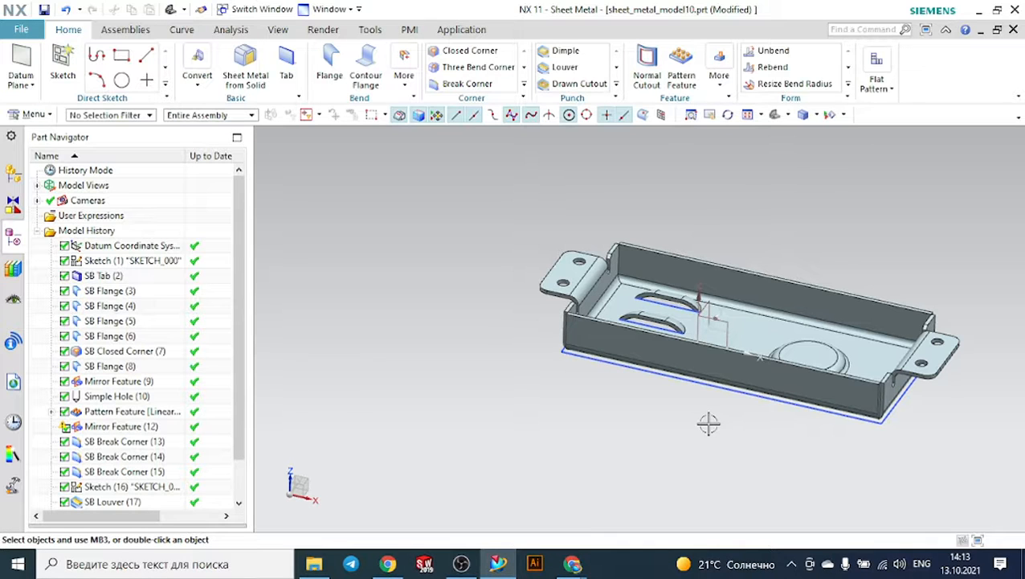
mouse_move(732, 414)
middle_mouse_down()
mouse_move(769, 430)
mouse_move(725, 419)
middle_mouse_up()
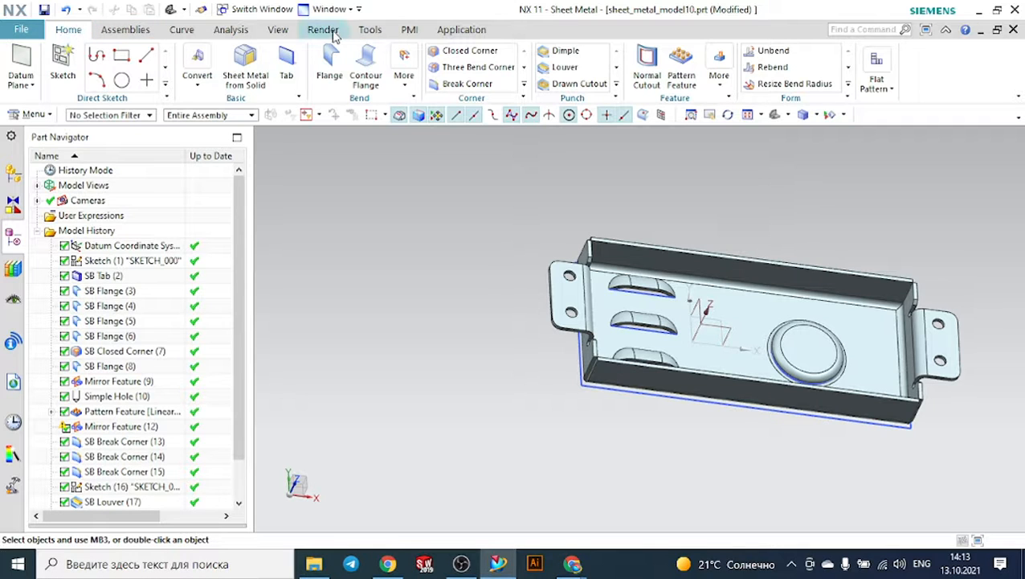
- Bring up the available design applications and select Sheet Metal for the open part
left_click(452, 30)
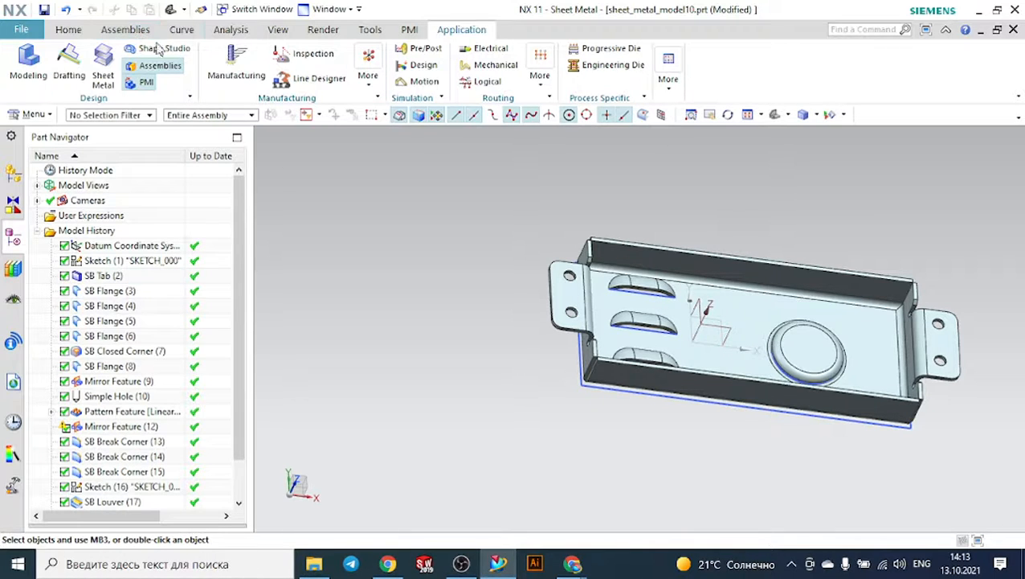
left_click(102, 68)
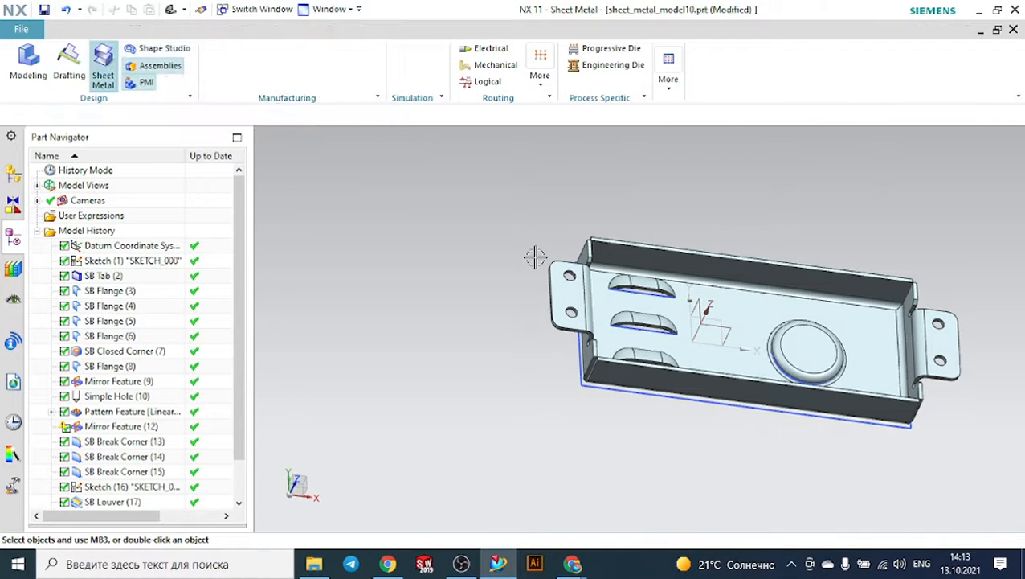
middle_click_drag(716, 409, 705, 367)
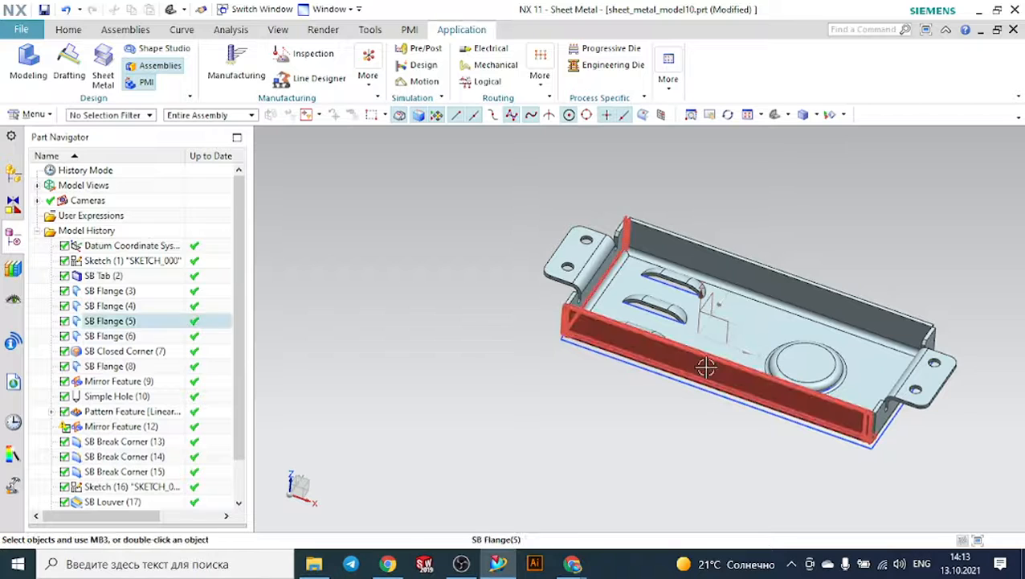
- Hide all sketches and coordinate systems in the part using Show and Hide
left_click(831, 116)
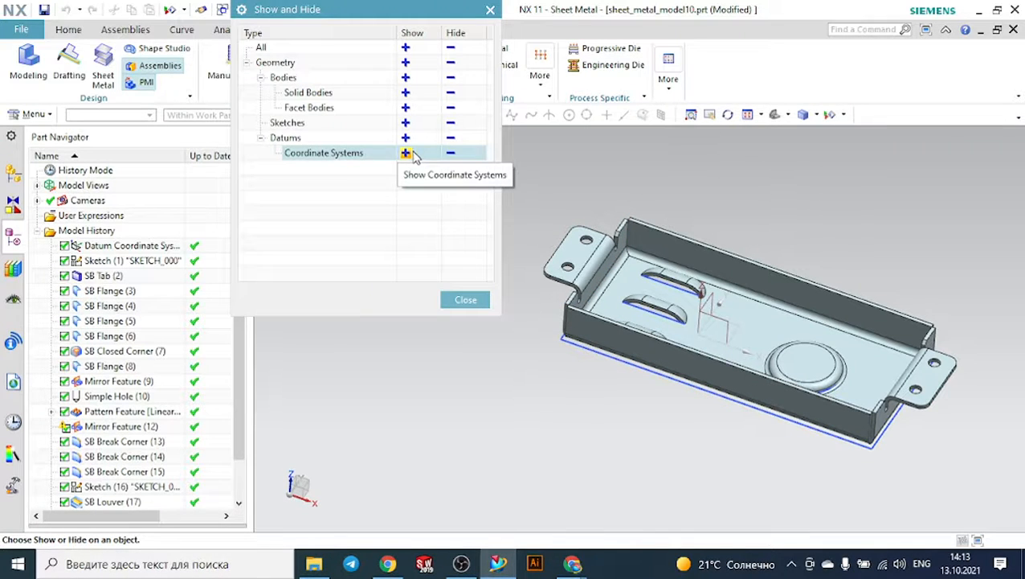
left_click(450, 123)
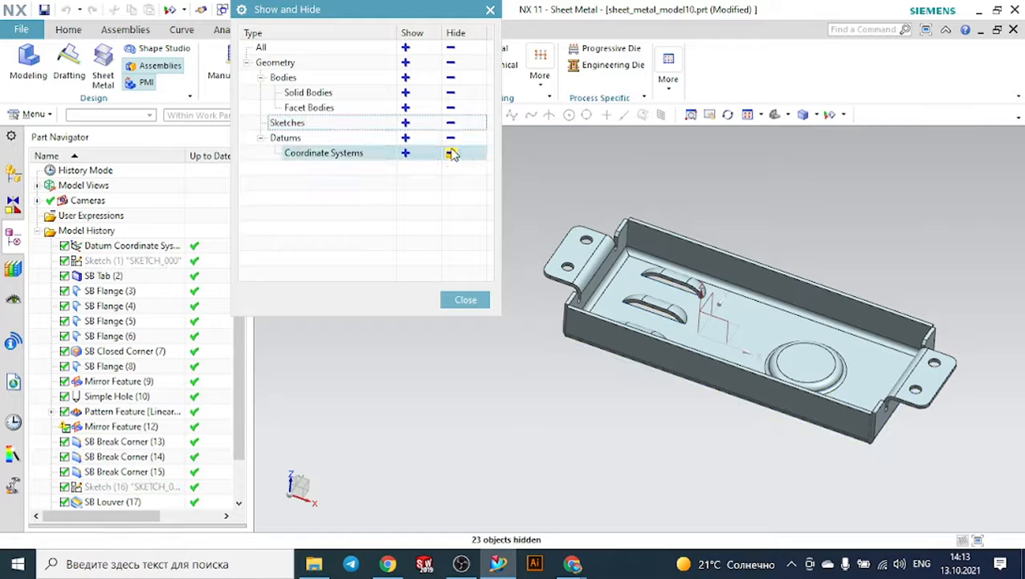
left_click(452, 153)
left_click(461, 296)
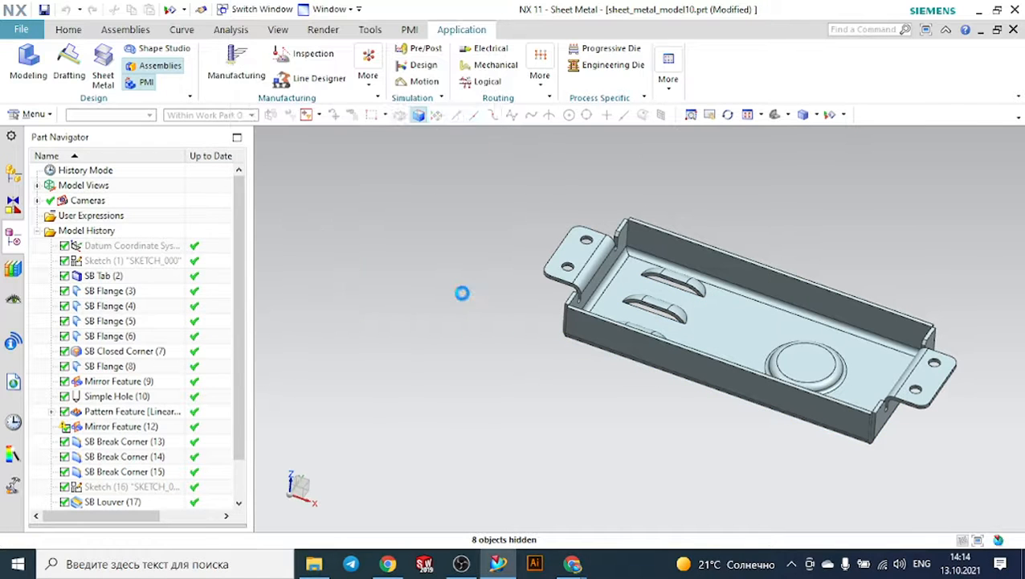
- Edit the object display of the box's solid body, applying the Medium Steel colour
middle_click_drag(634, 366, 664, 163)
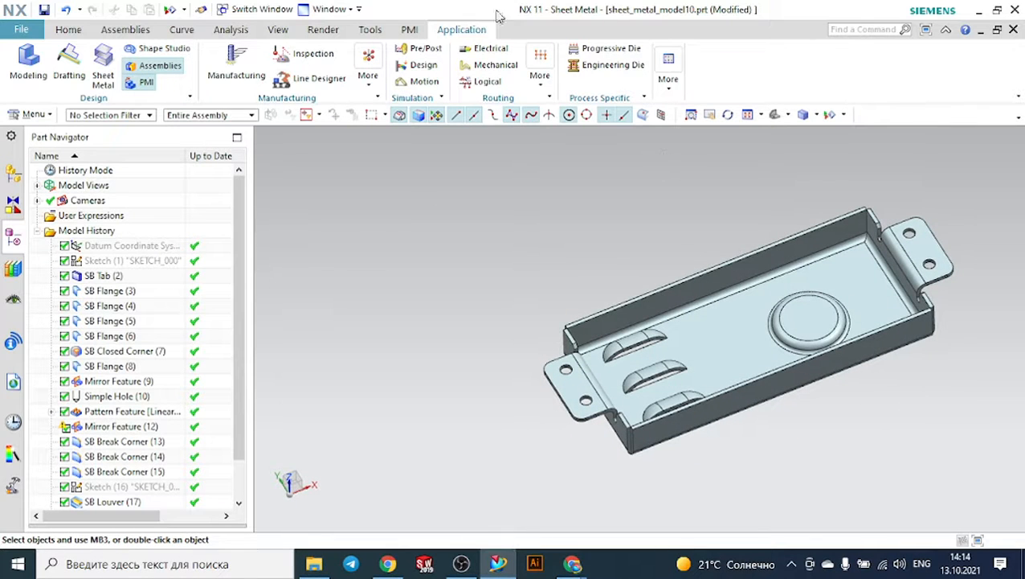
left_click(279, 30)
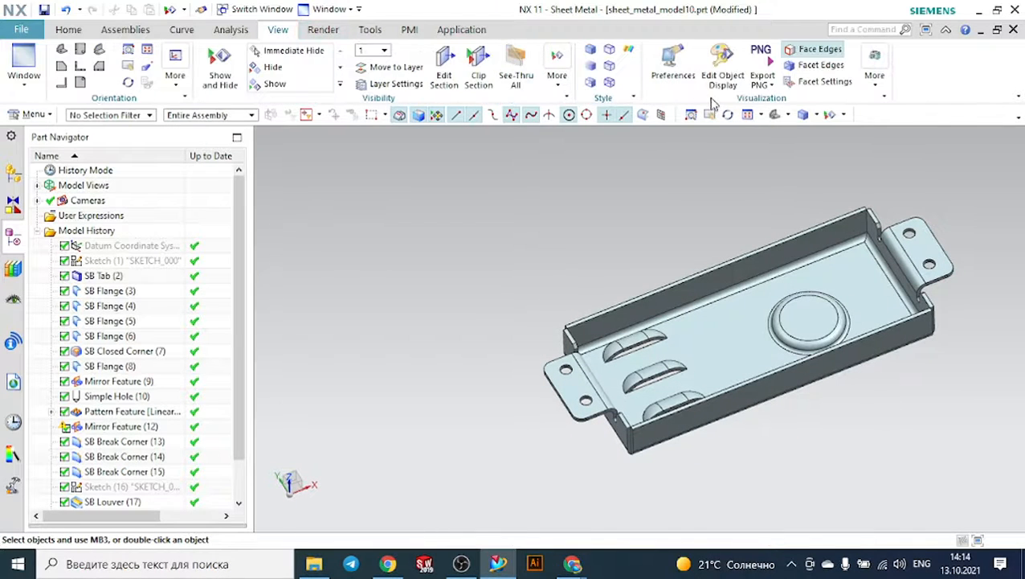
left_click(733, 76)
left_click(738, 277)
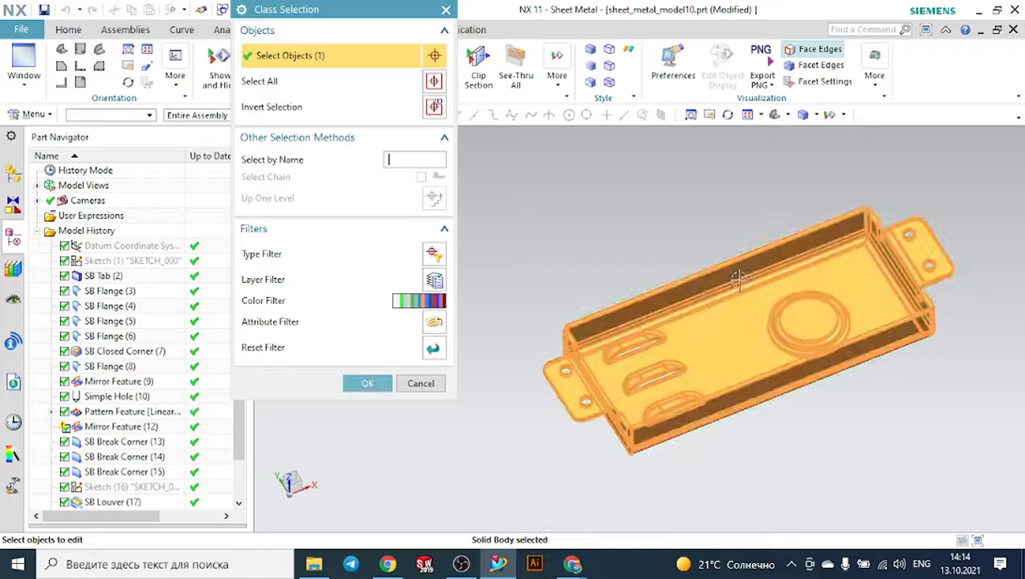
left_click(374, 382)
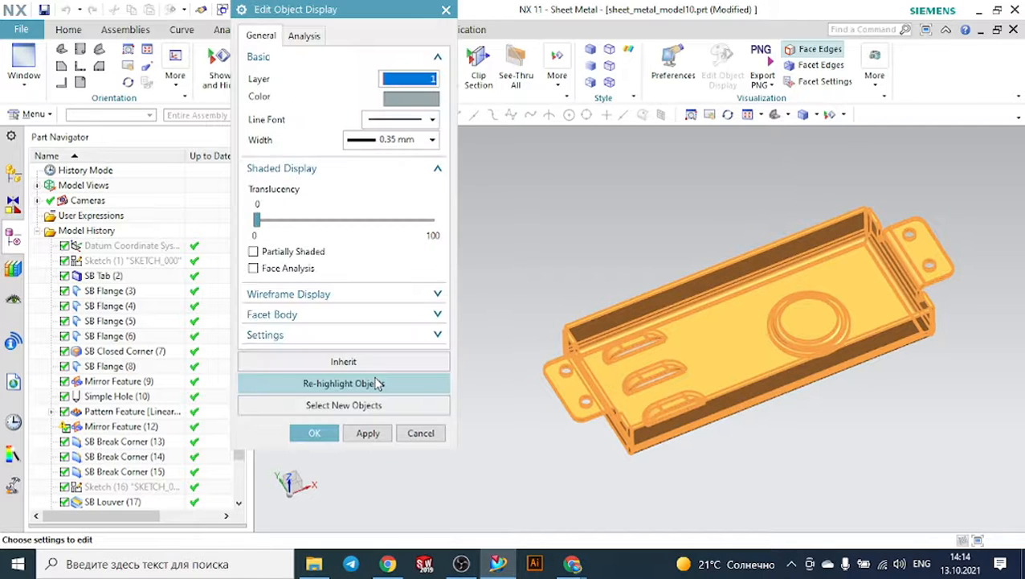
left_click(406, 100)
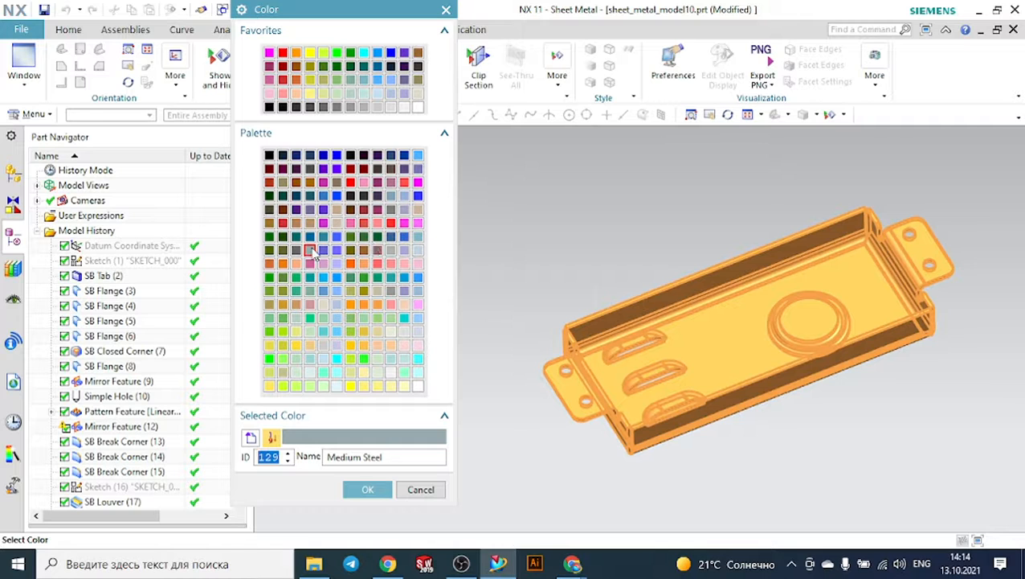
left_click(370, 487)
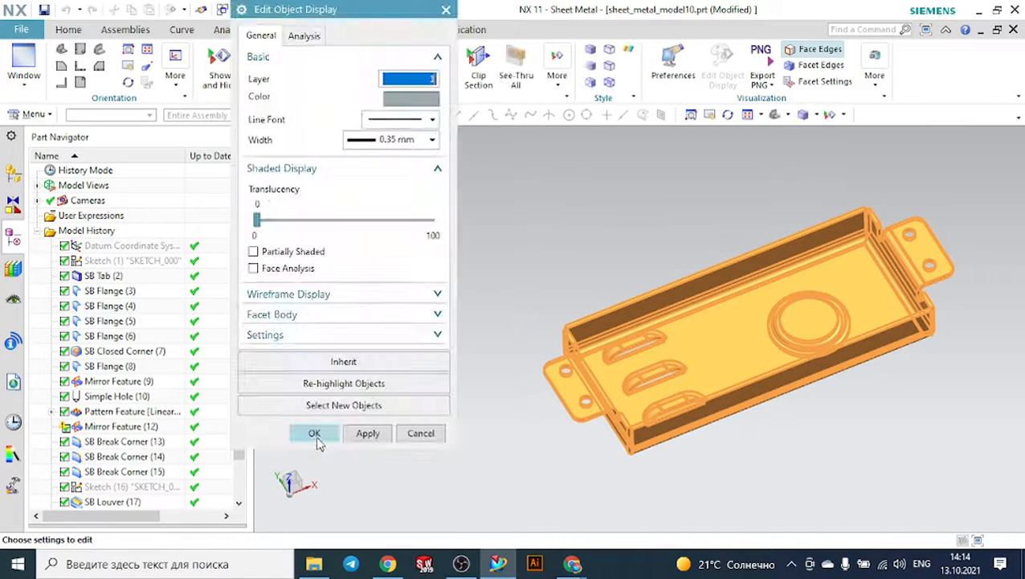
left_click(312, 431)
- Change the display colour of the box's solid body to Deep Teal
middle_click_drag(708, 213, 675, 229)
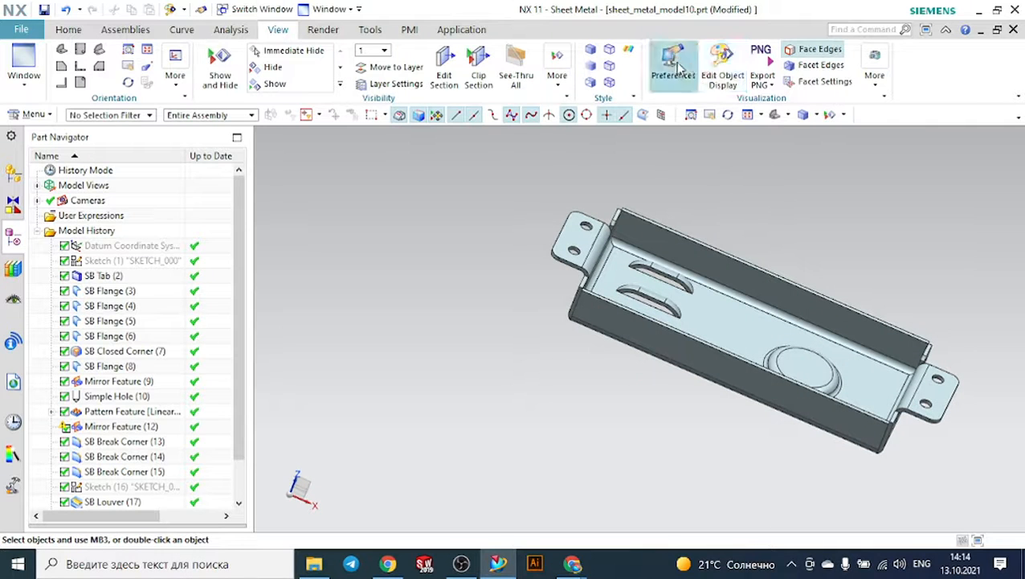
left_click(723, 72)
left_click(729, 306)
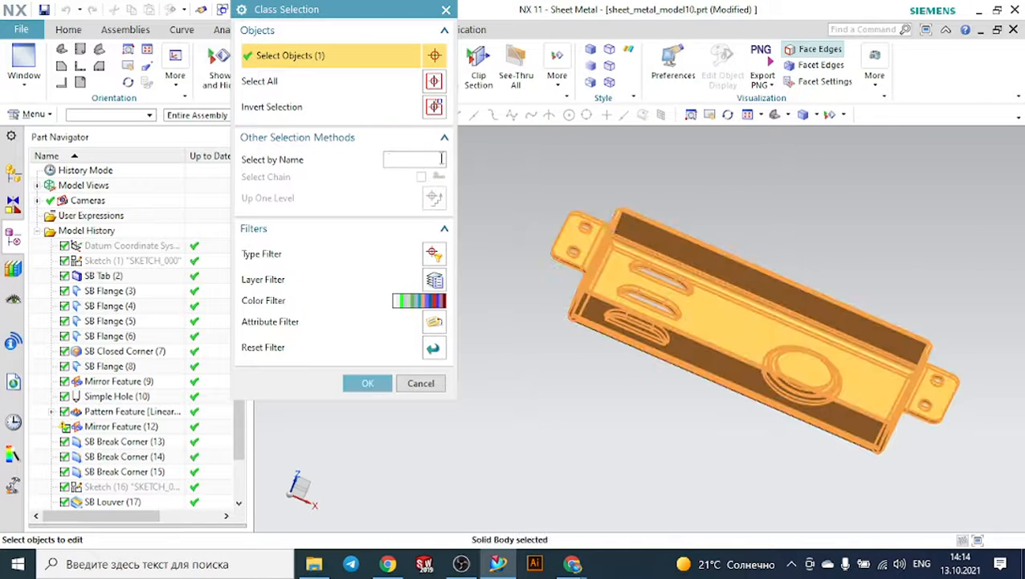
left_click(370, 386)
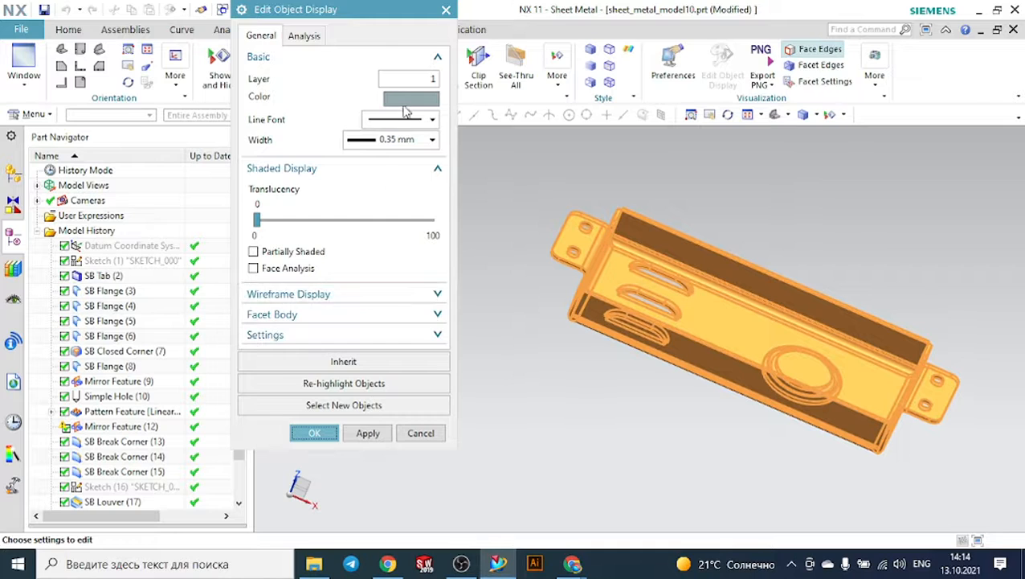
left_click(408, 99)
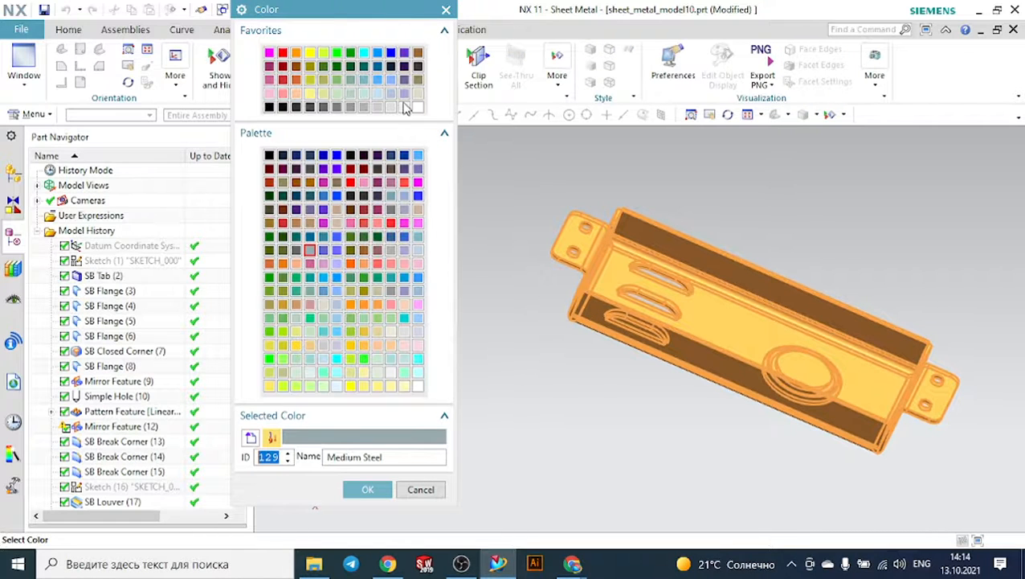
left_click(297, 195)
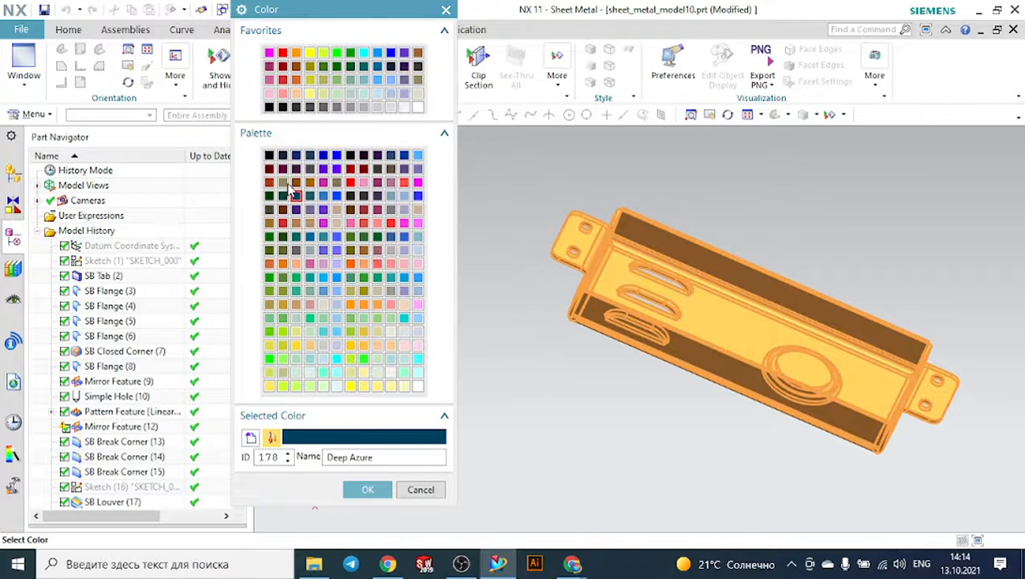
left_click(283, 196)
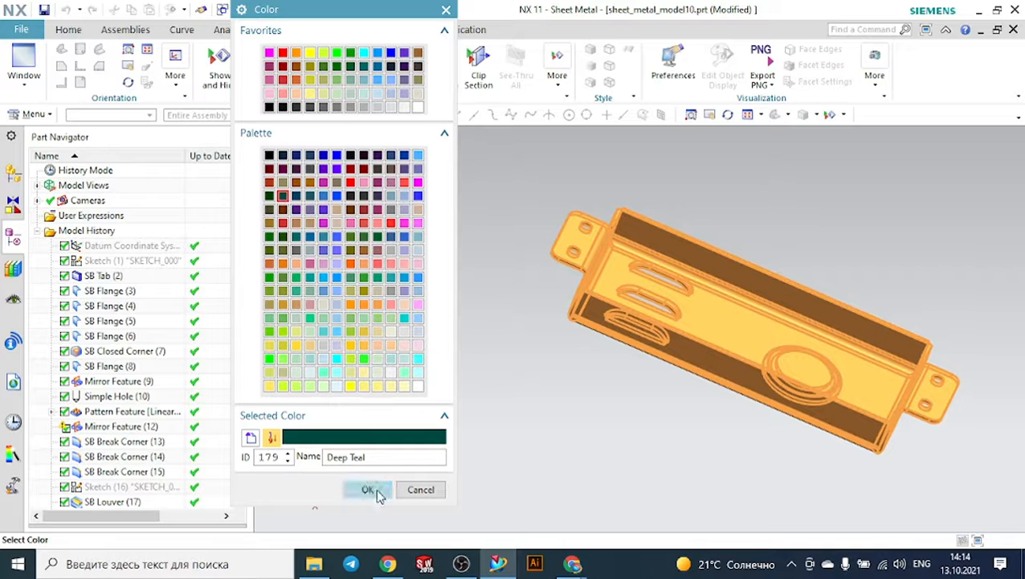
left_click(376, 492)
left_click(329, 434)
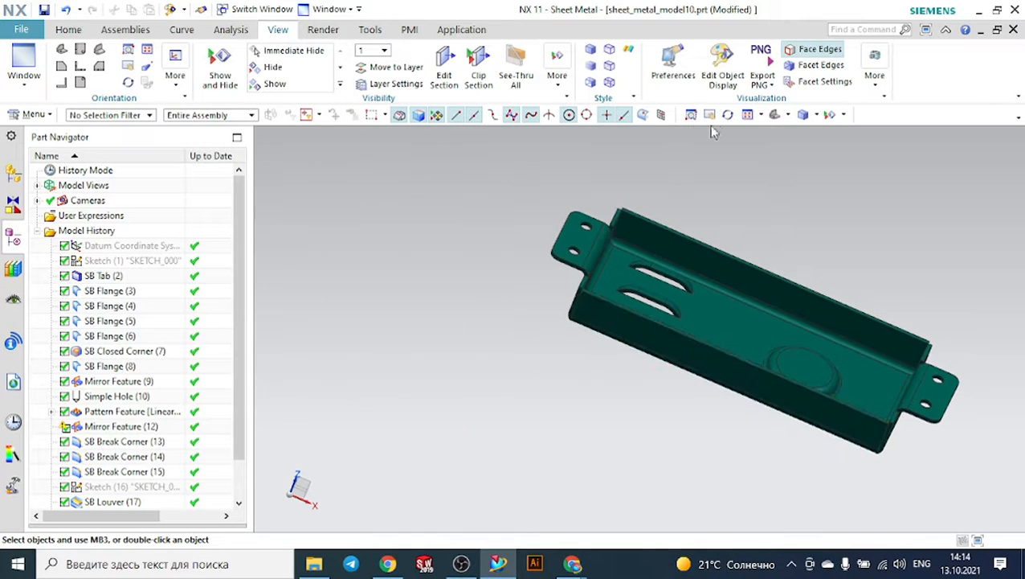
- Inspect the recoloured box from the side and from above, and bring back the sheet metal modelling commands
scroll(842, 270, "up", 5)
middle_click_drag(842, 270, 865, 269)
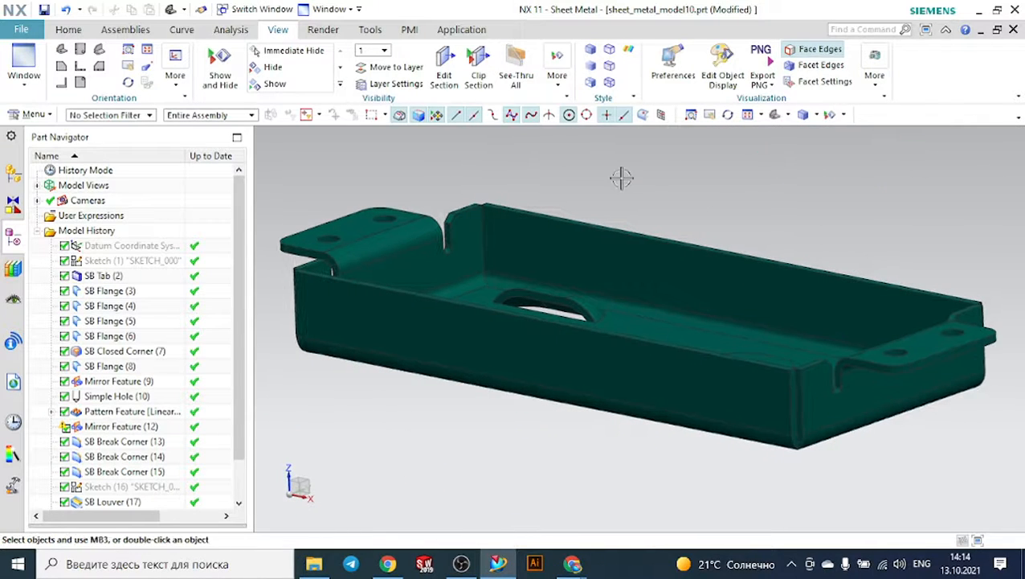
left_click(69, 29)
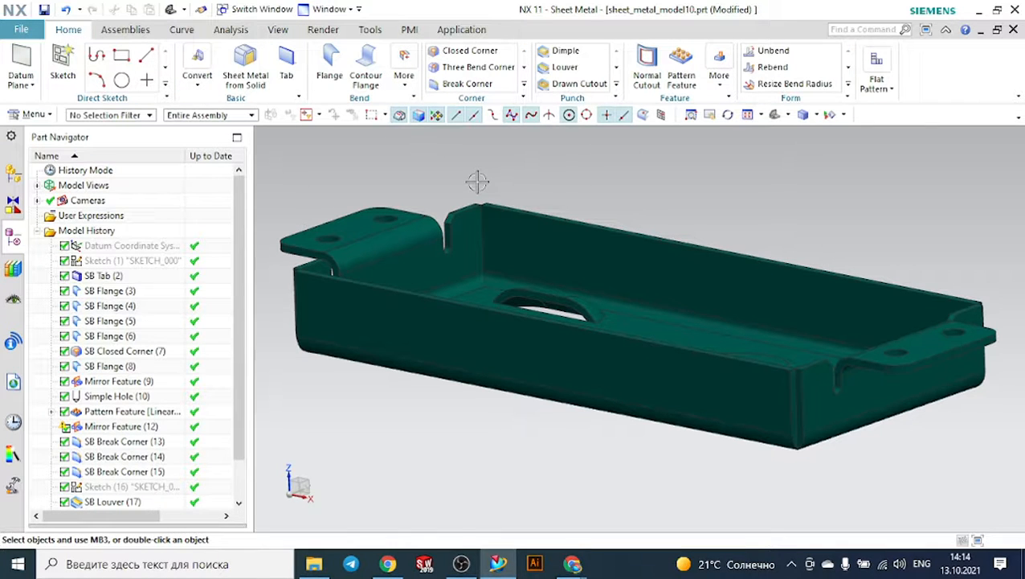
middle_click_drag(499, 193, 459, 261)
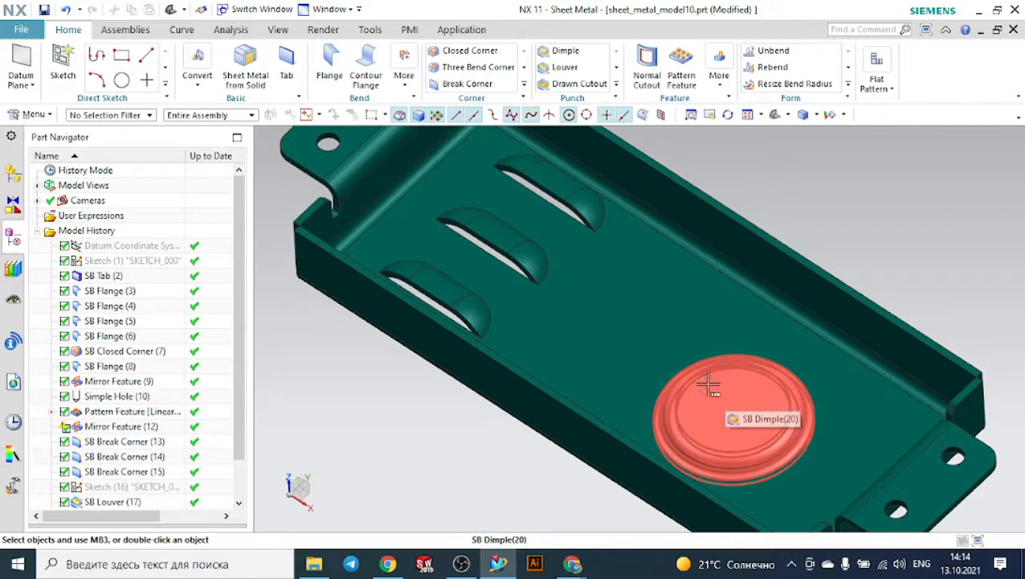
- Switch to the Google Meet call, admit the waiting participant, and return to the NX part
mouse_move(572, 563)
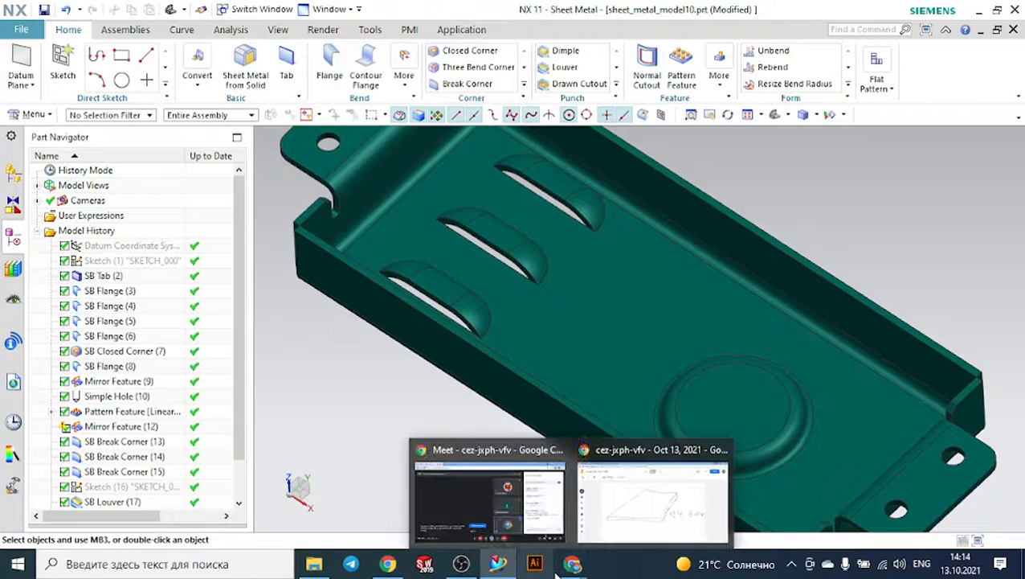
left_click(485, 497)
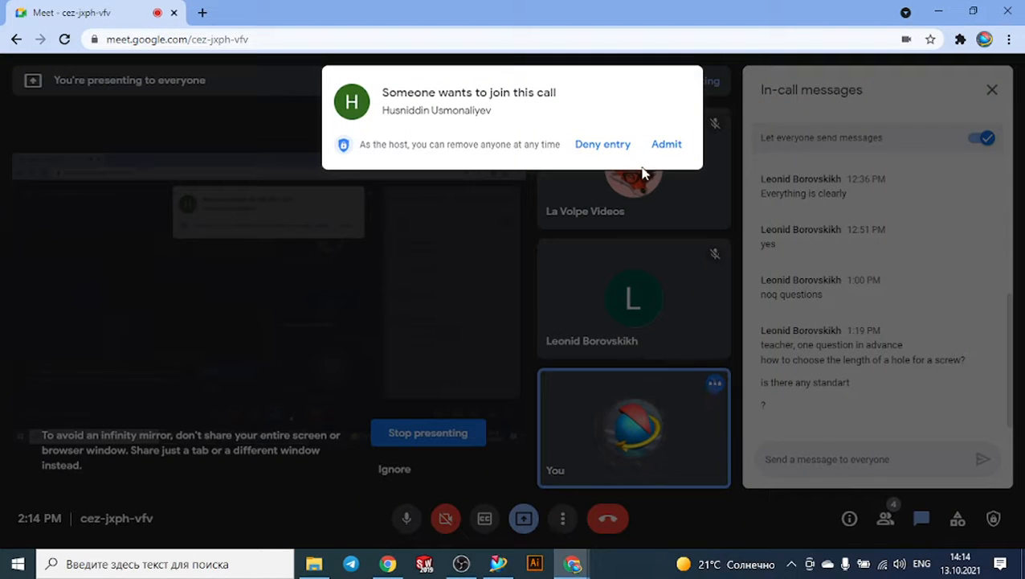
left_click(667, 144)
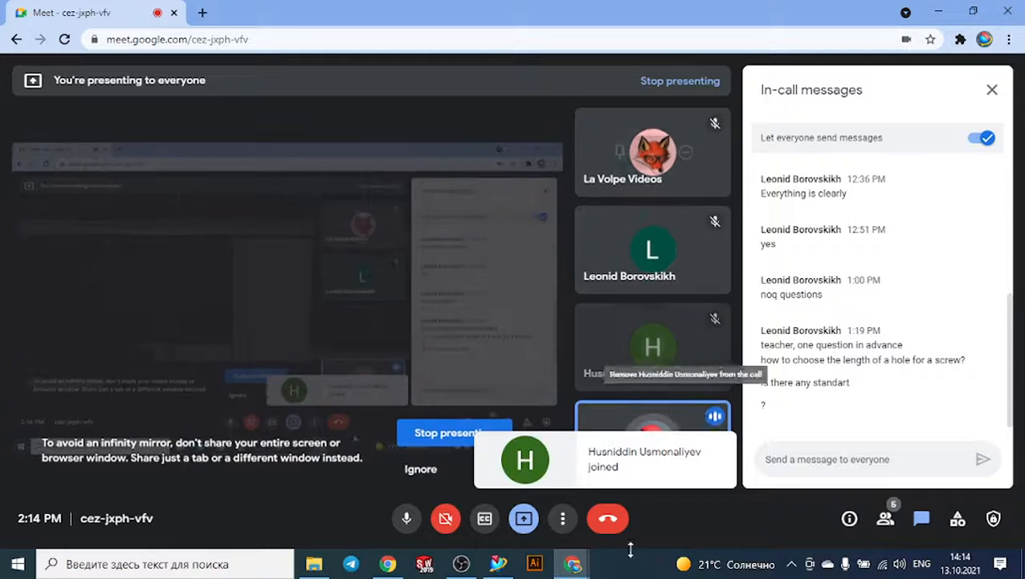
mouse_move(573, 565)
mouse_move(499, 562)
left_click(495, 486)
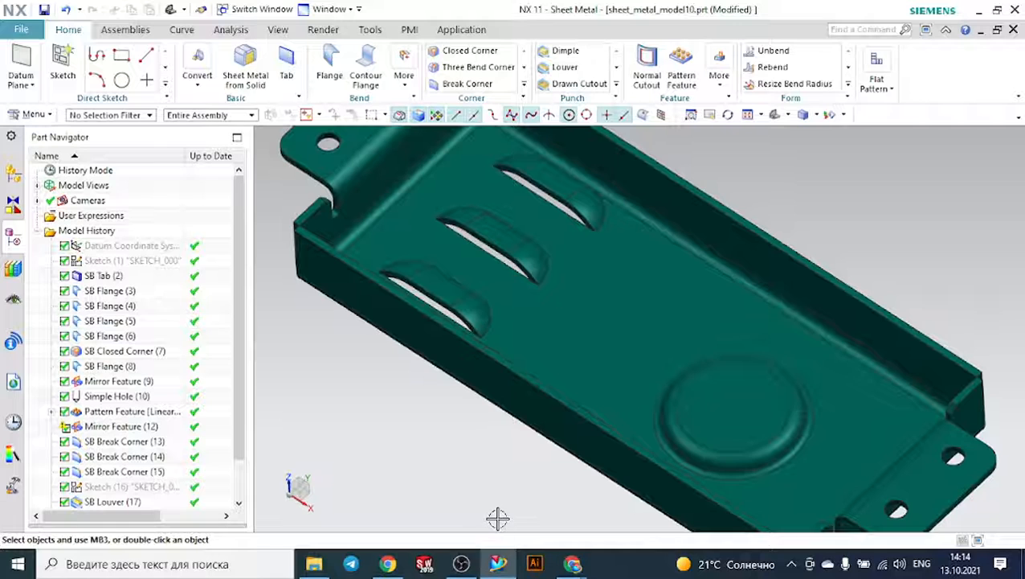
- Examine the whole box, including the bend reliefs and holed handle flange at the dimple end
key("Down")
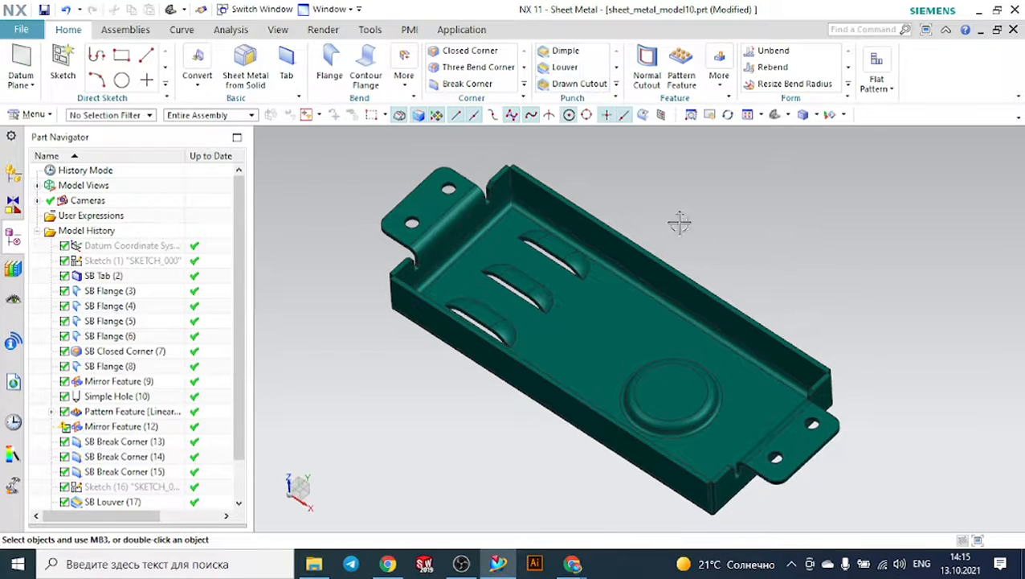
middle_click_drag(691, 226, 678, 246)
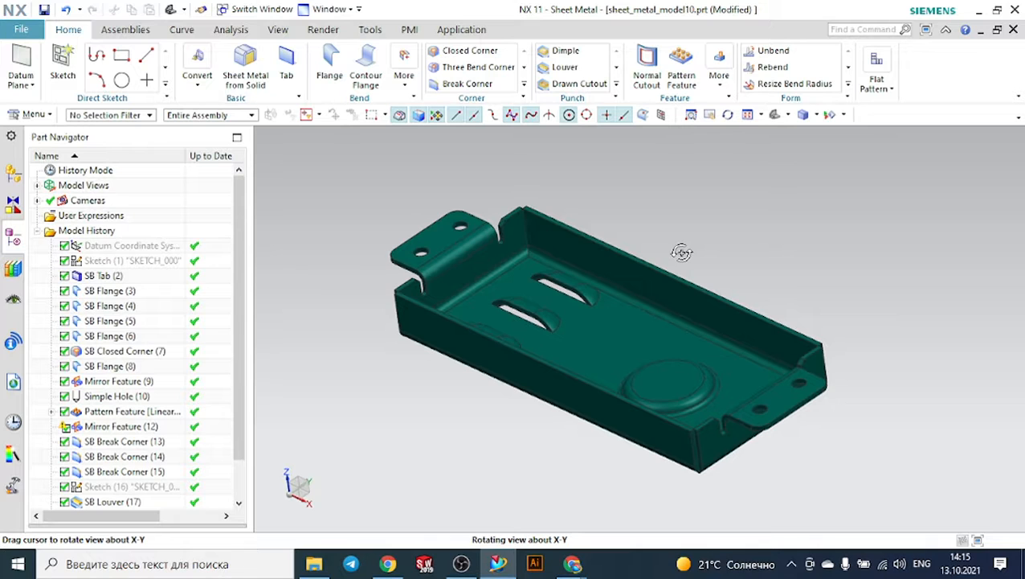
middle_click_drag(681, 252, 683, 253)
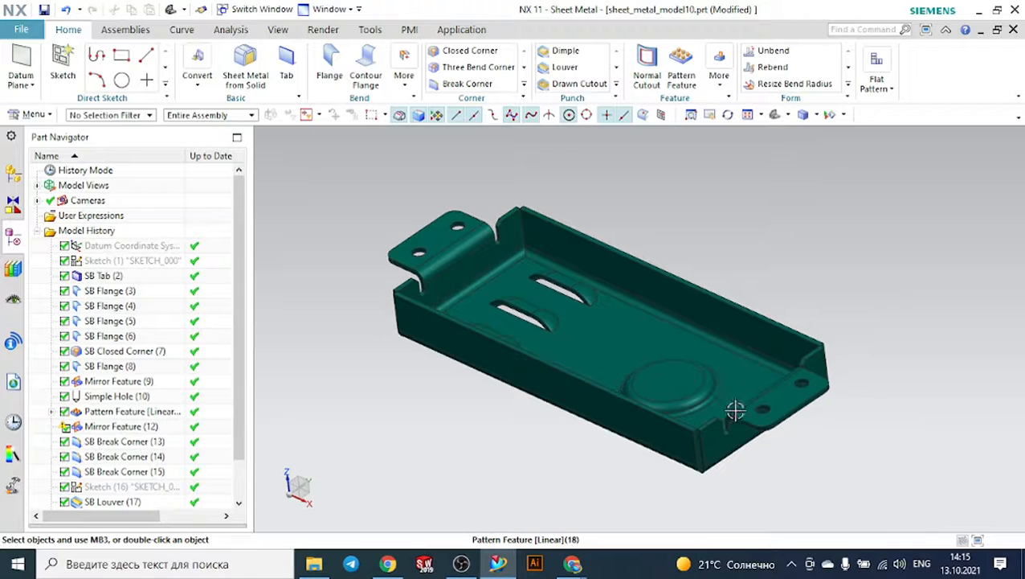
scroll(767, 427, "down", 3)
scroll(767, 428, "down", 3)
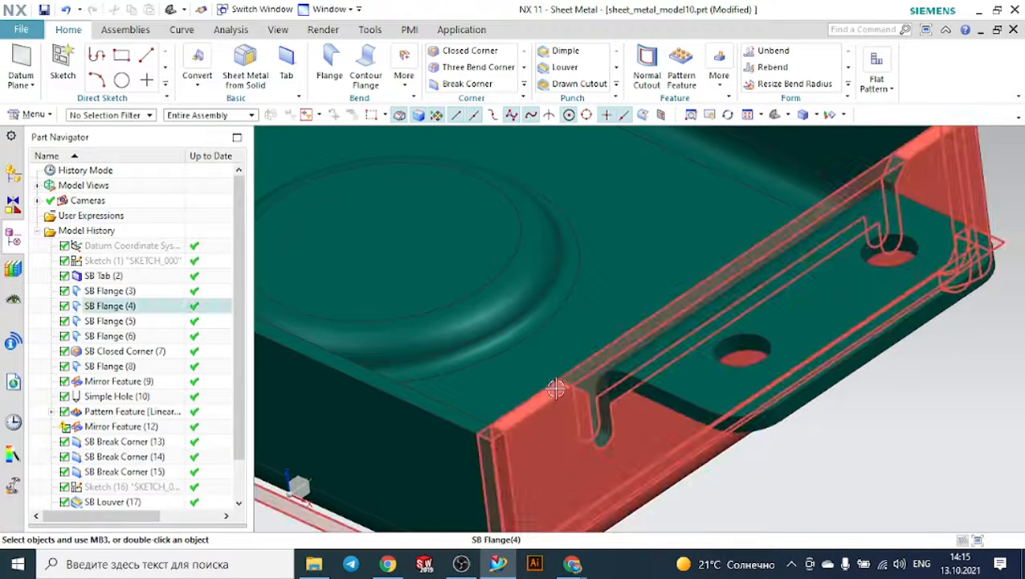
scroll(598, 398, "up", 5)
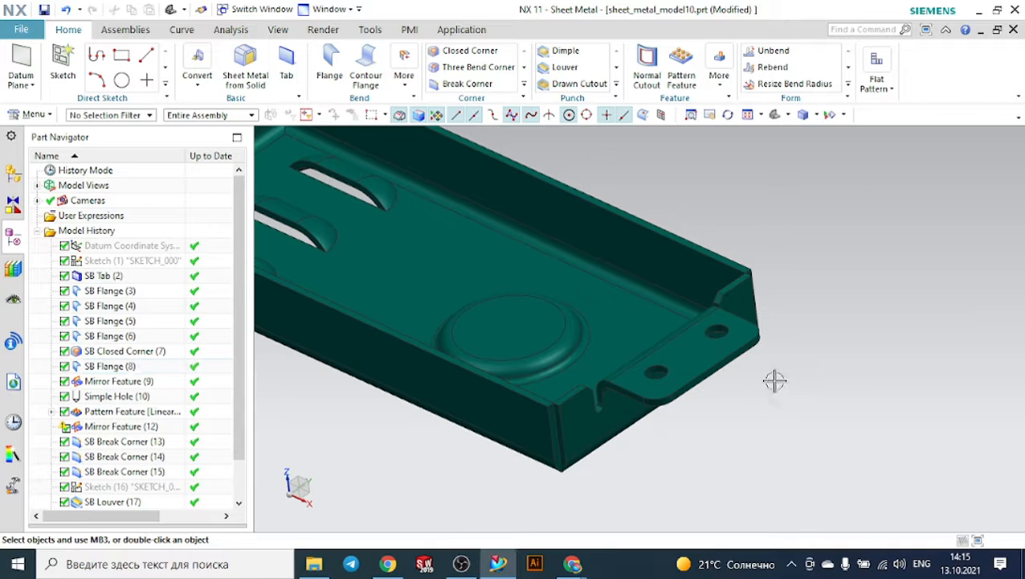
- Review the Google Meet chat question about choosing the length of a hole for a screw, and return to the NX part
mouse_move(572, 565)
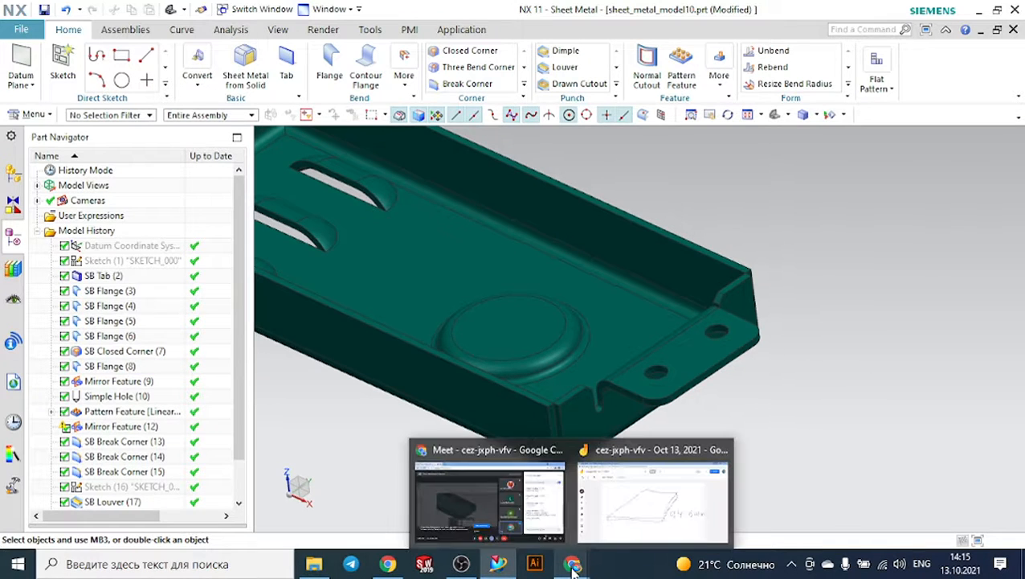
left_click(593, 474)
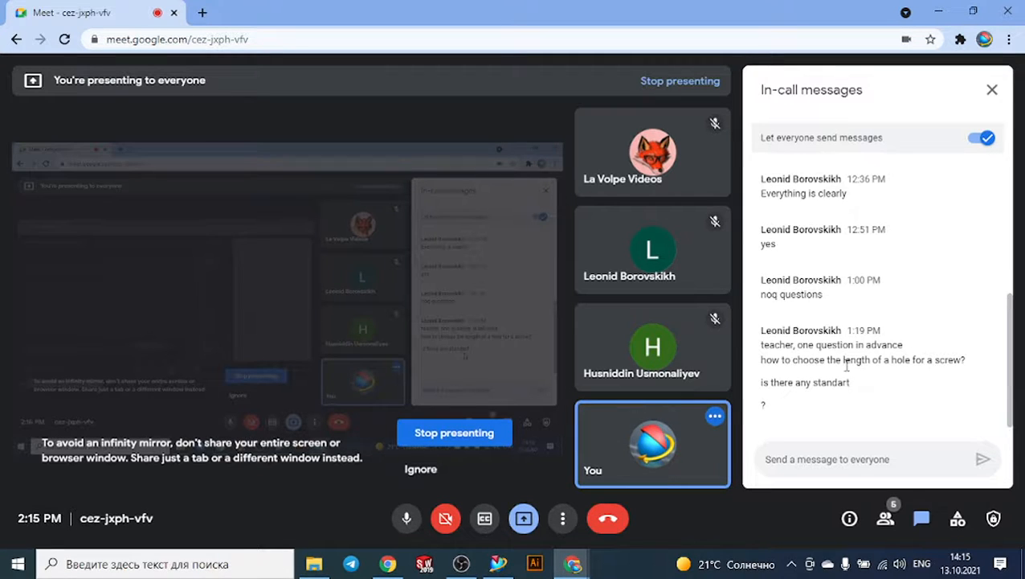
left_click_drag(844, 359, 823, 344)
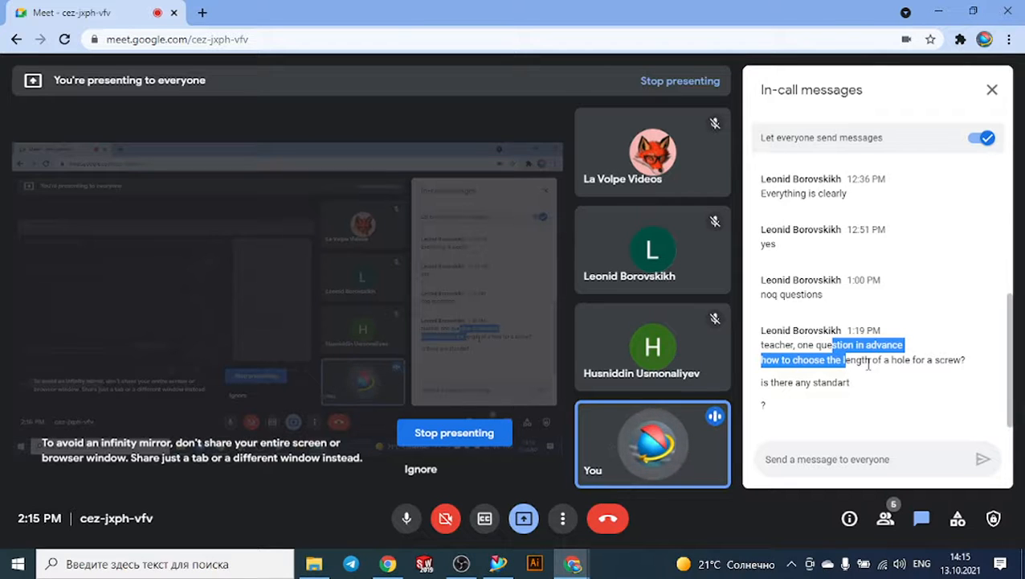
left_click_drag(866, 360, 805, 345)
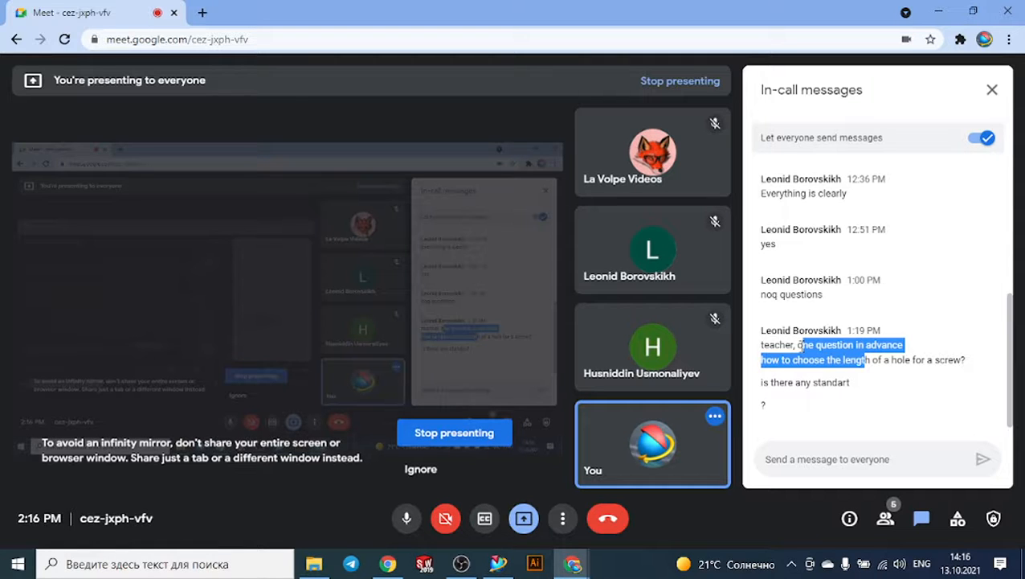
left_click(835, 358)
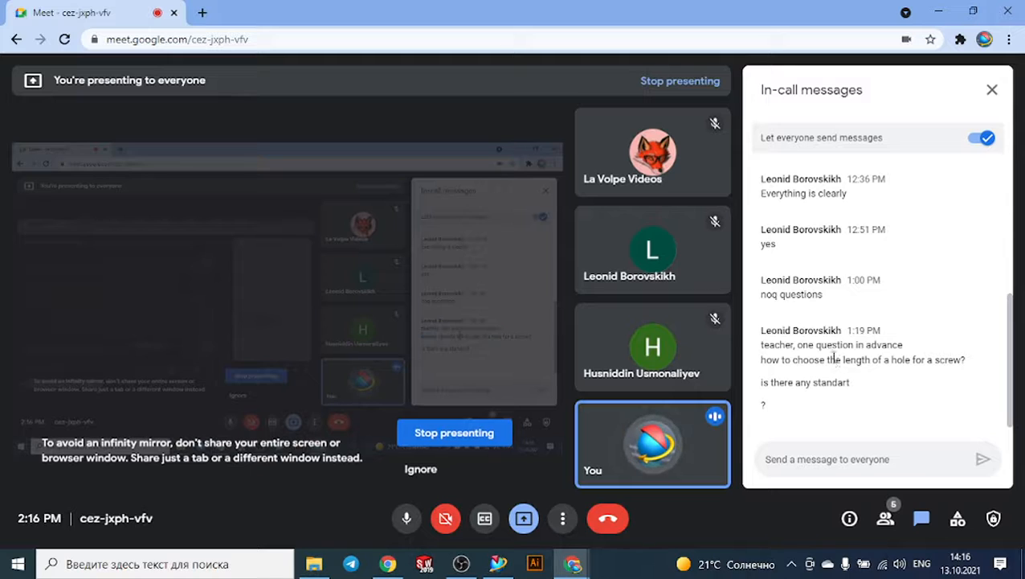
left_click_drag(835, 358, 826, 355)
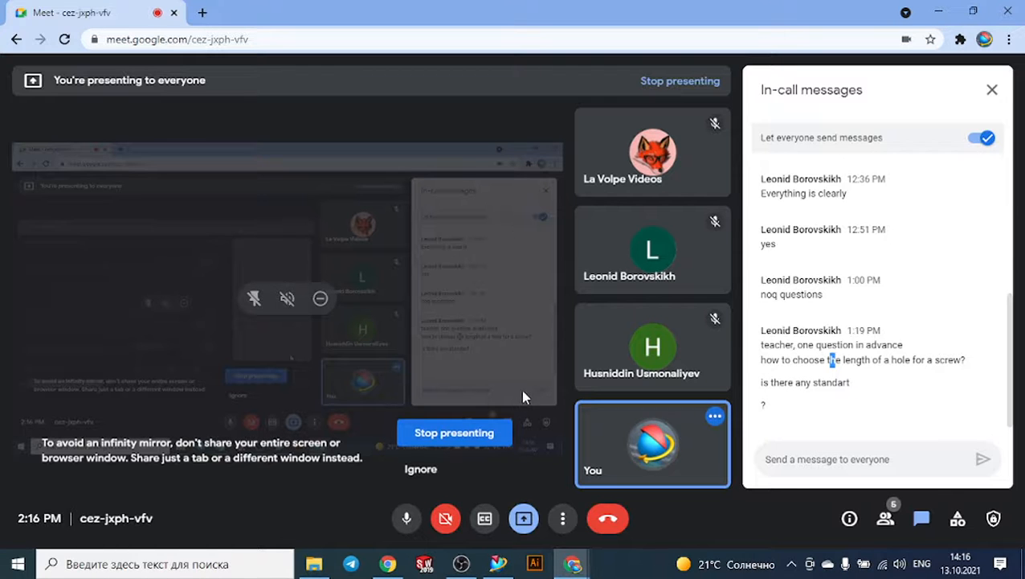
mouse_move(498, 563)
left_click(498, 502)
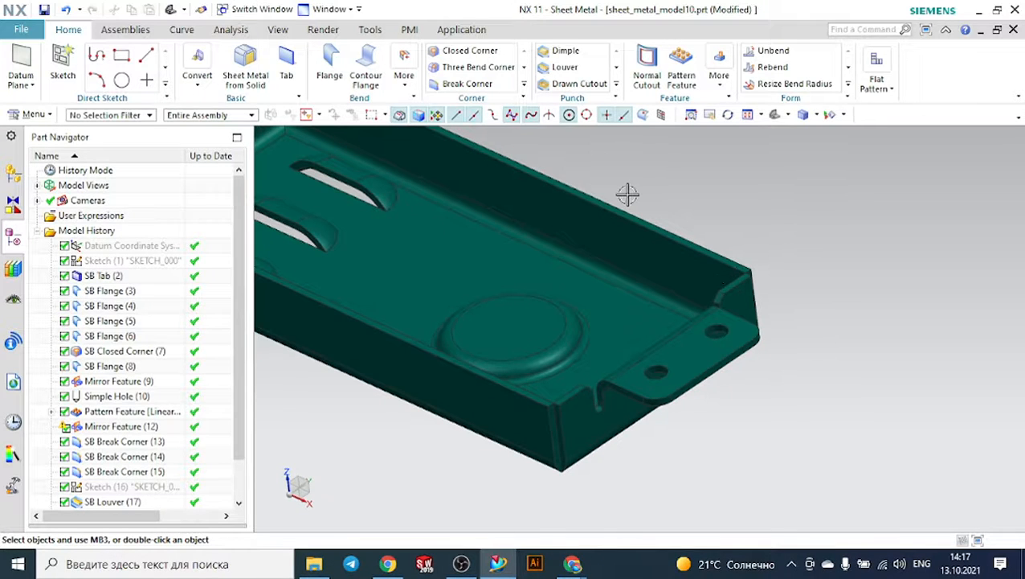
- Switch to the Google Meet call, review the list of participants, and return to the in-call messages to check for replies
scroll(761, 267, "down", 2)
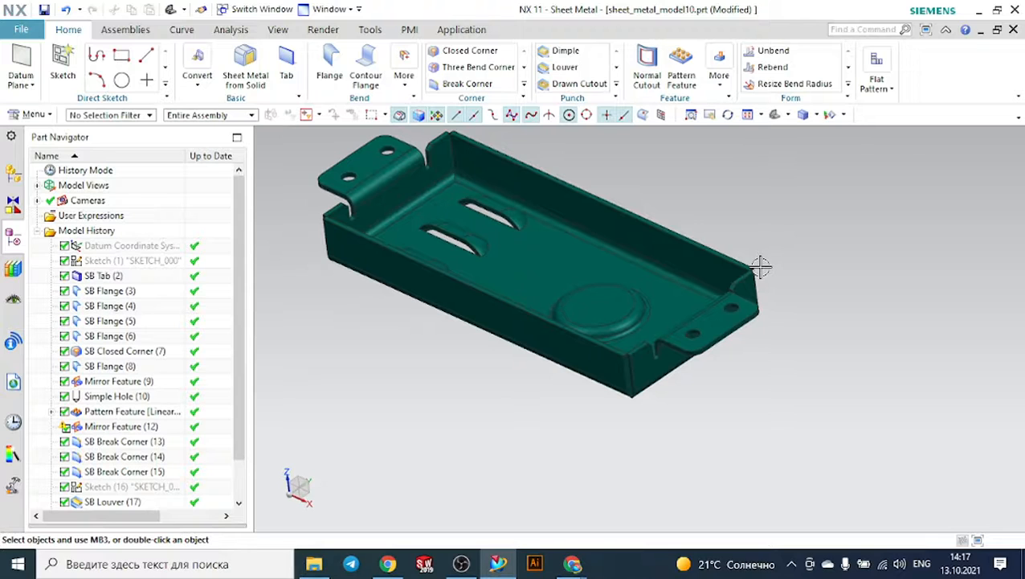
mouse_move(572, 563)
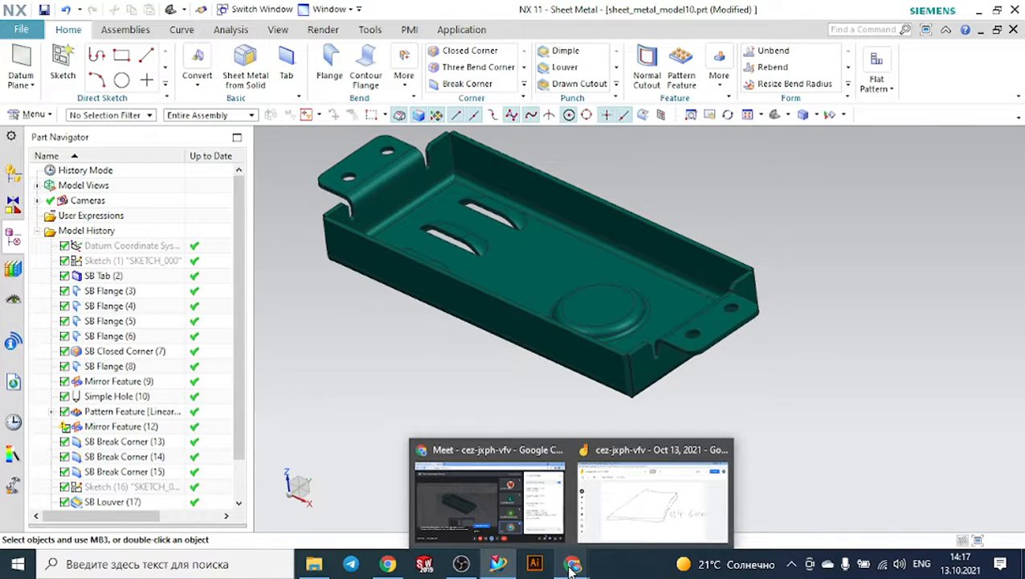
left_click(547, 520)
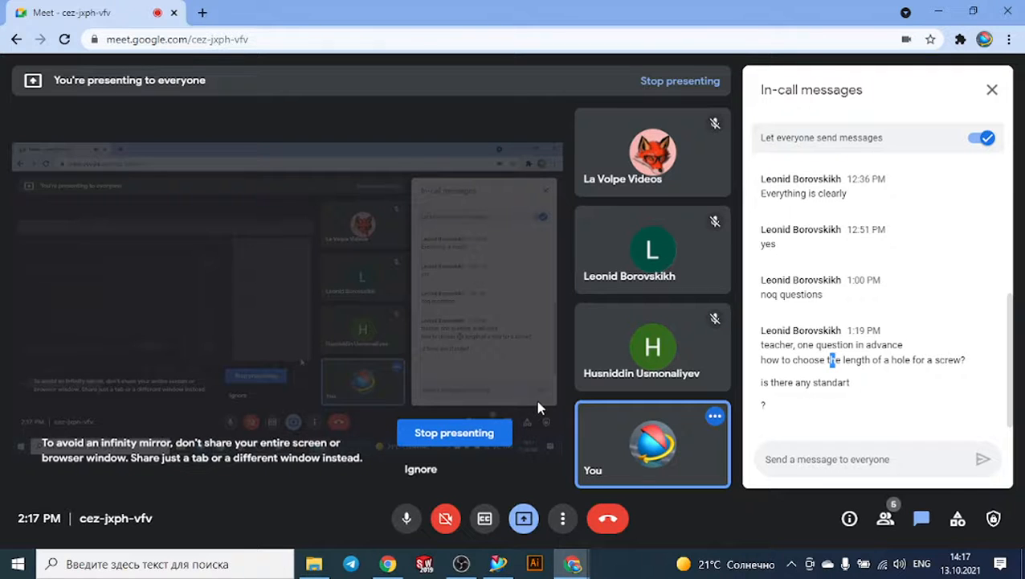
left_click(803, 359)
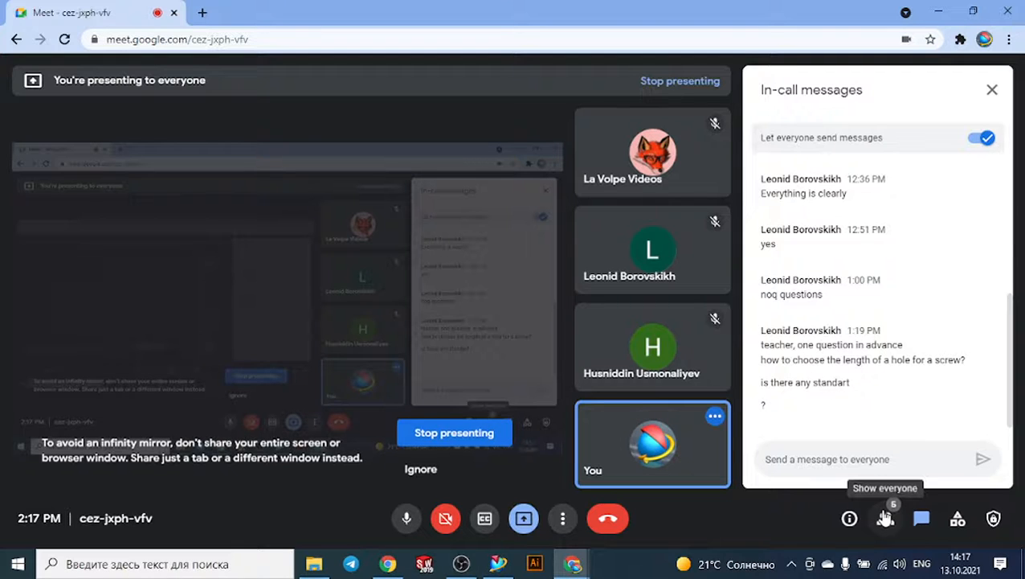
left_click(885, 519)
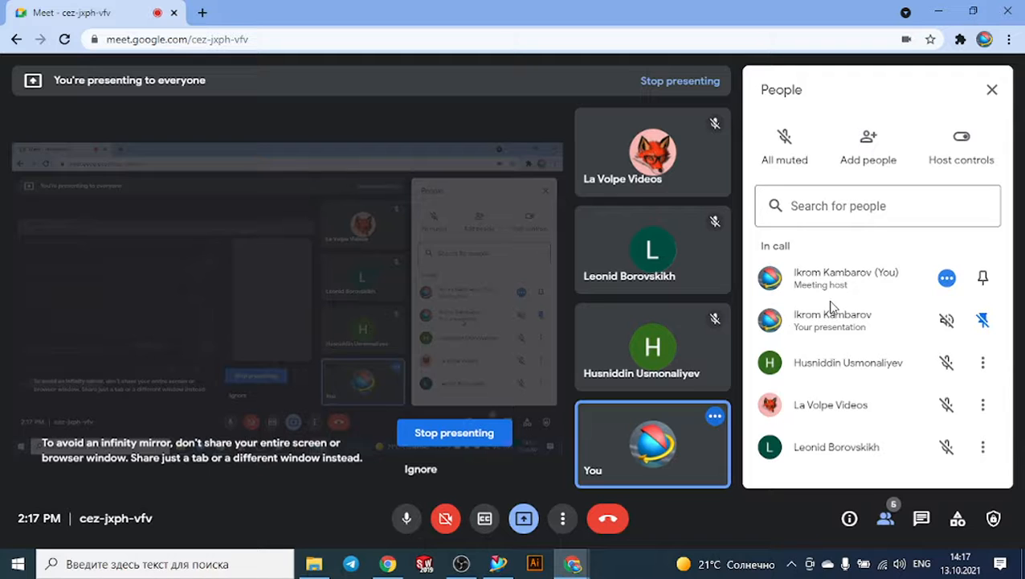
left_click(922, 518)
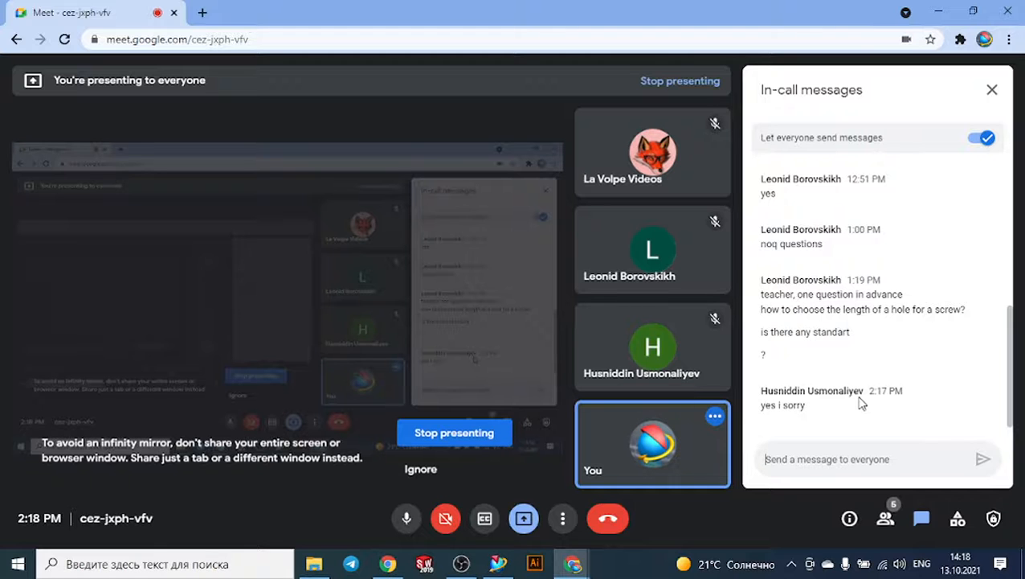
- Stop presenting the screen in the Google Meet call and switch to OBS
left_click(523, 517)
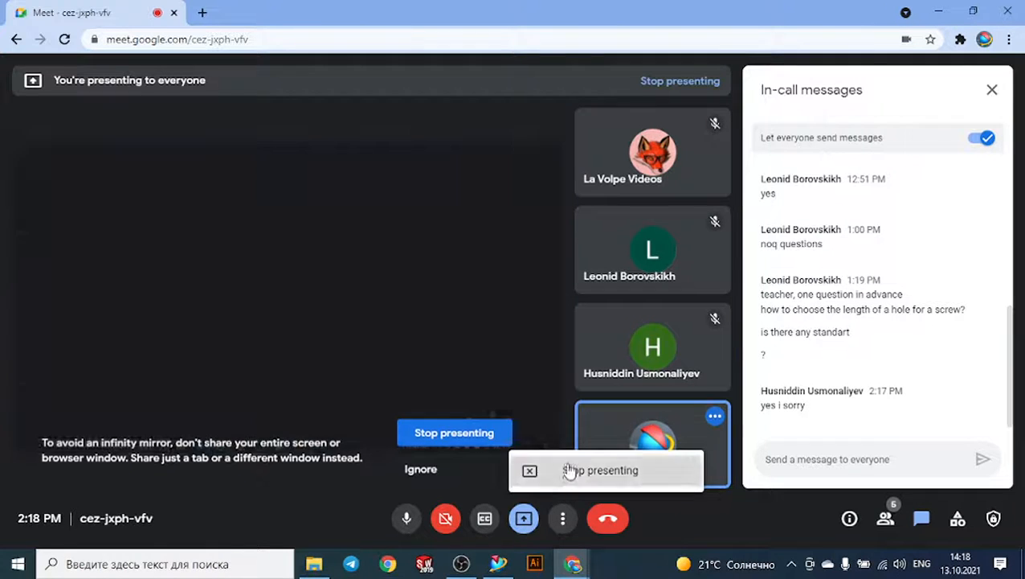
left_click(569, 470)
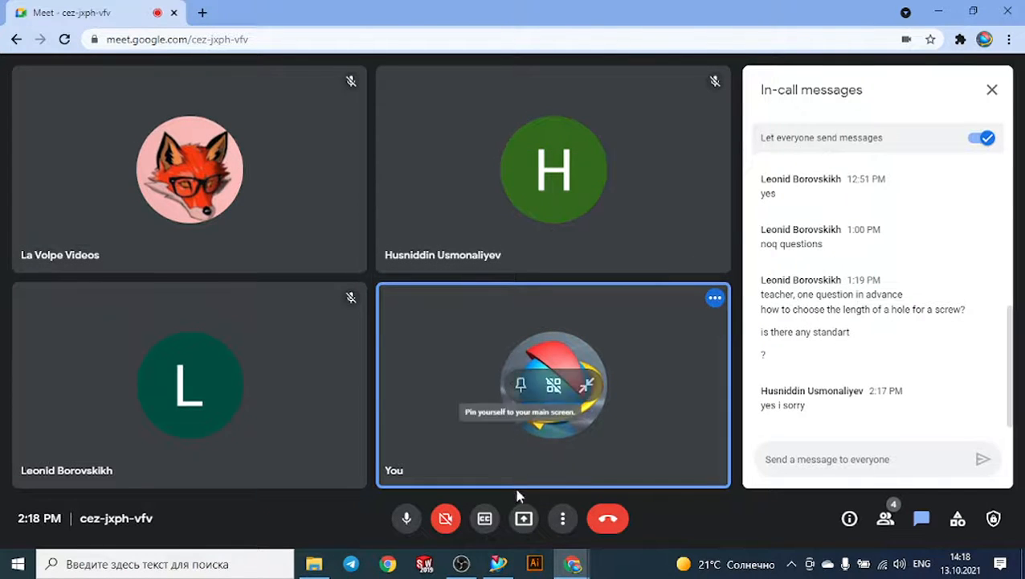
mouse_move(499, 564)
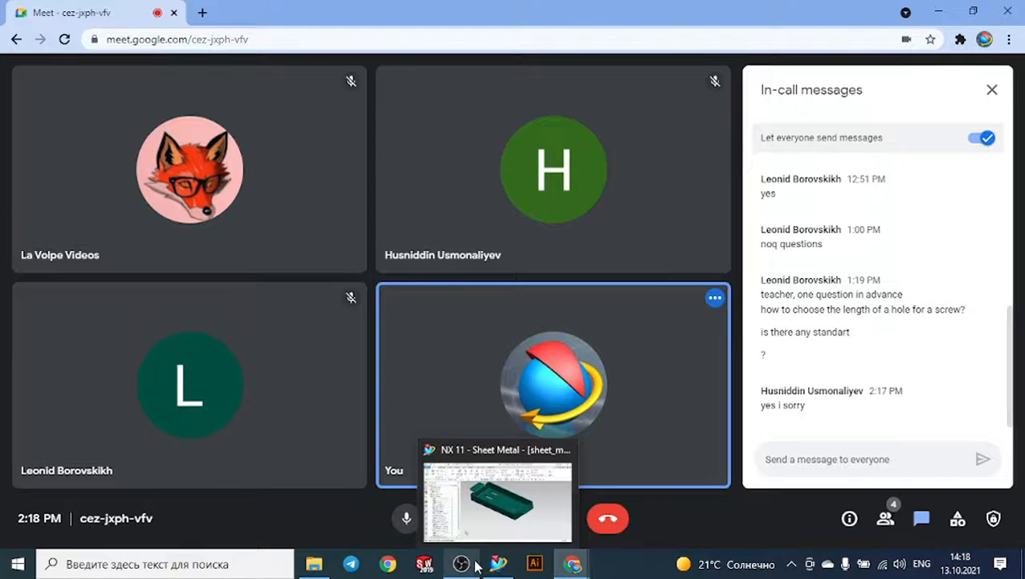
left_click(461, 563)
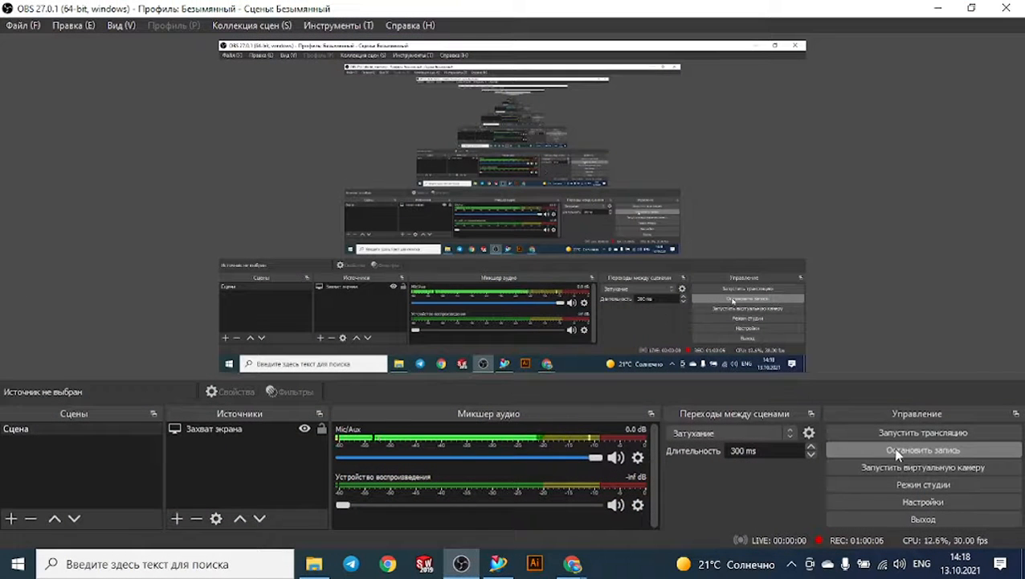